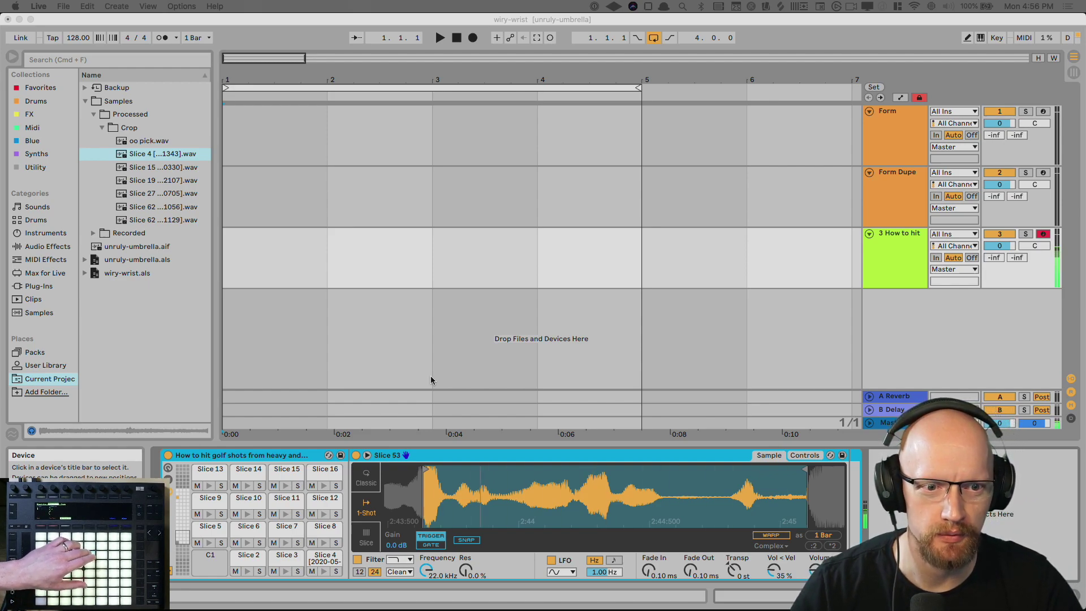
# Crop the Slice 53 sample in Simpler and locate the cropped file in the browser.
pyautogui.rightClick(471, 506)
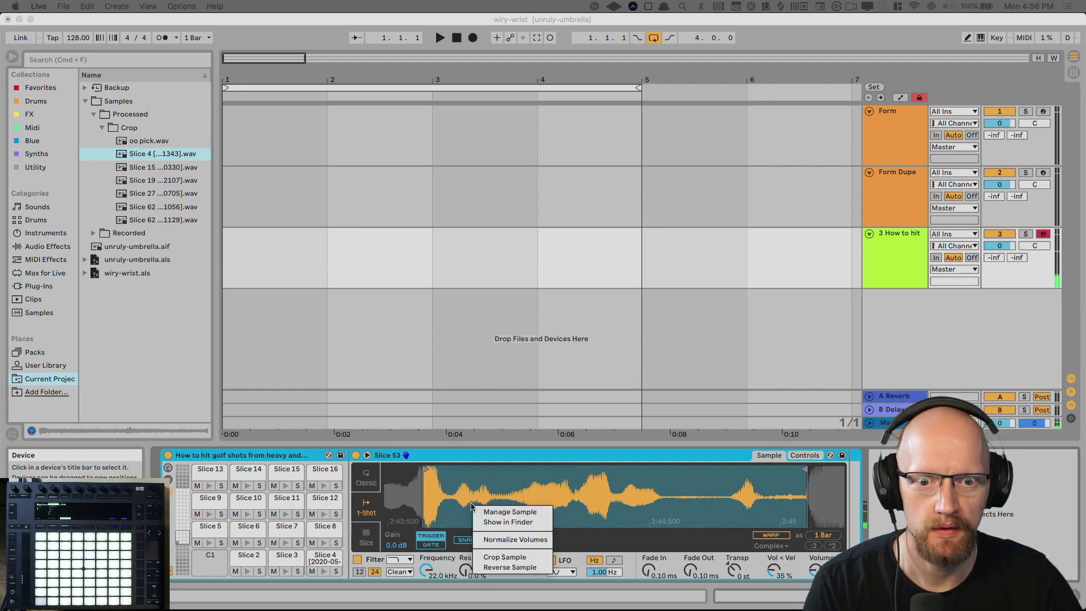
pyautogui.click(511, 559)
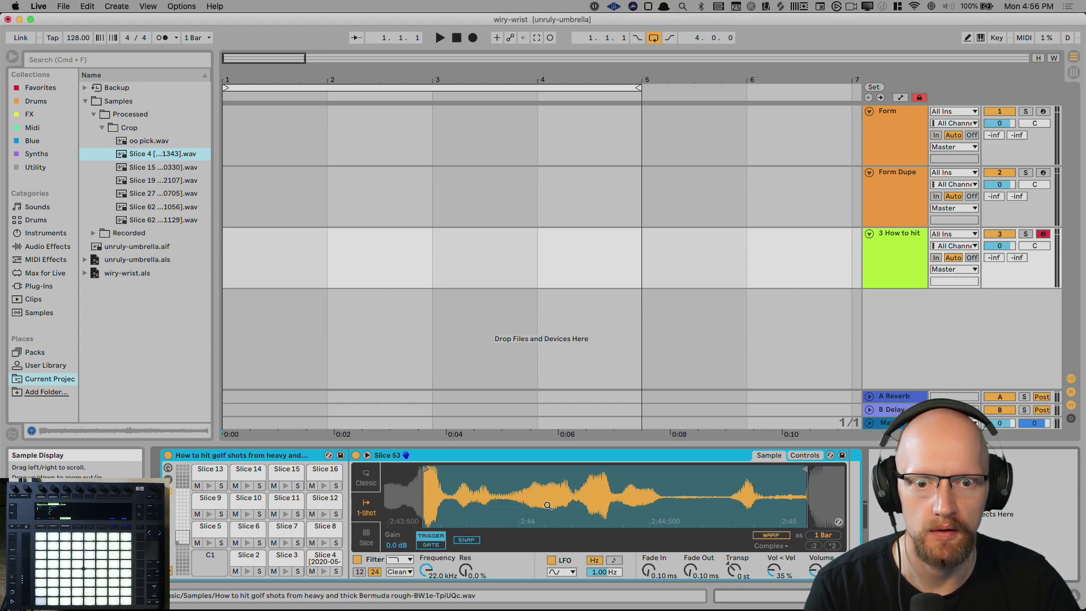
pyautogui.rightClick(530, 486)
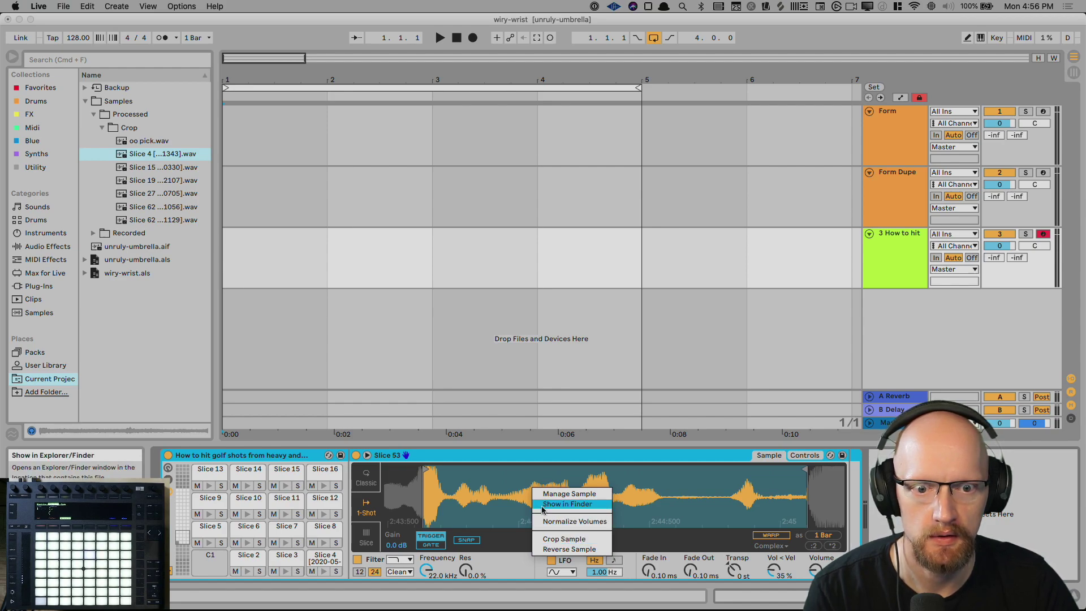
pyautogui.click(517, 501)
pyautogui.rightClick(514, 501)
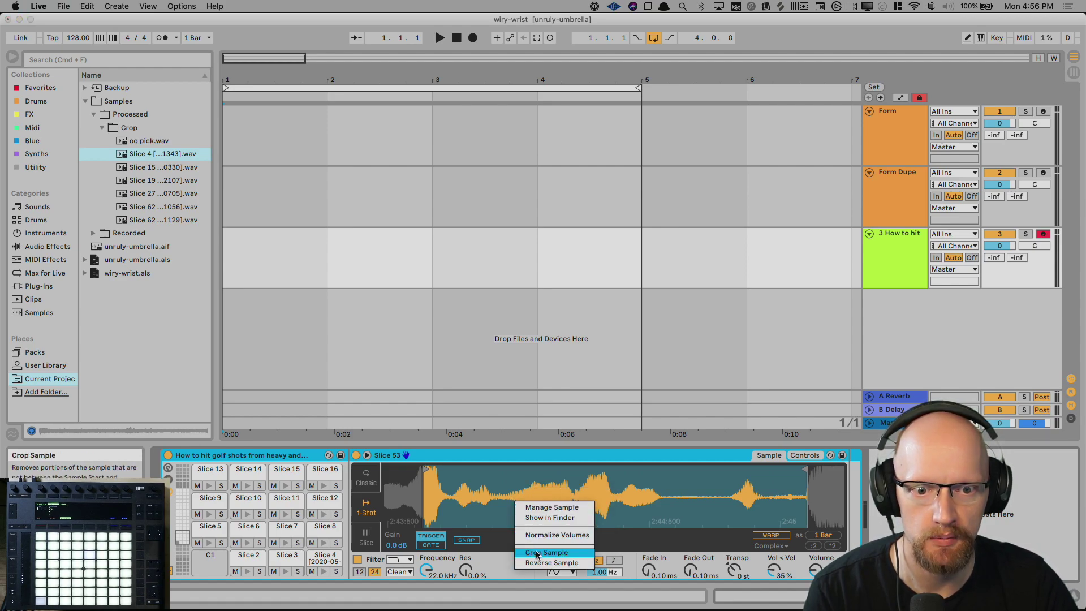
pyautogui.click(547, 553)
pyautogui.rightClick(512, 505)
pyautogui.click(533, 521)
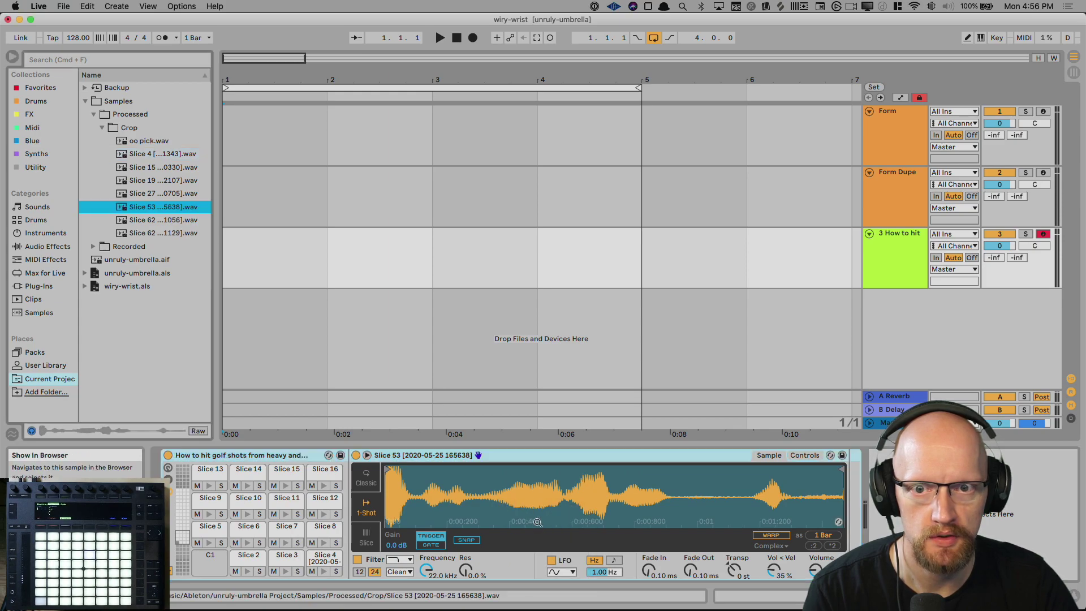
# Open Reaktor Form on the Form track and load the whole cropped Slice 53 sample into it.
pyautogui.click(894, 128)
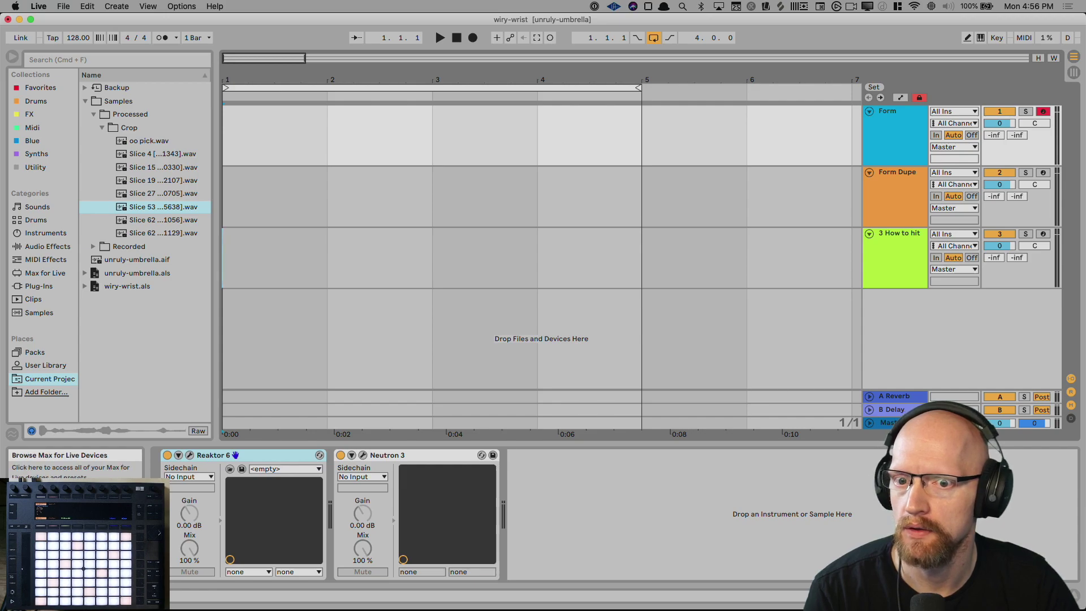
pyautogui.click(190, 455)
pyautogui.moveTo(418, 137); pyautogui.dragTo(398, 249)
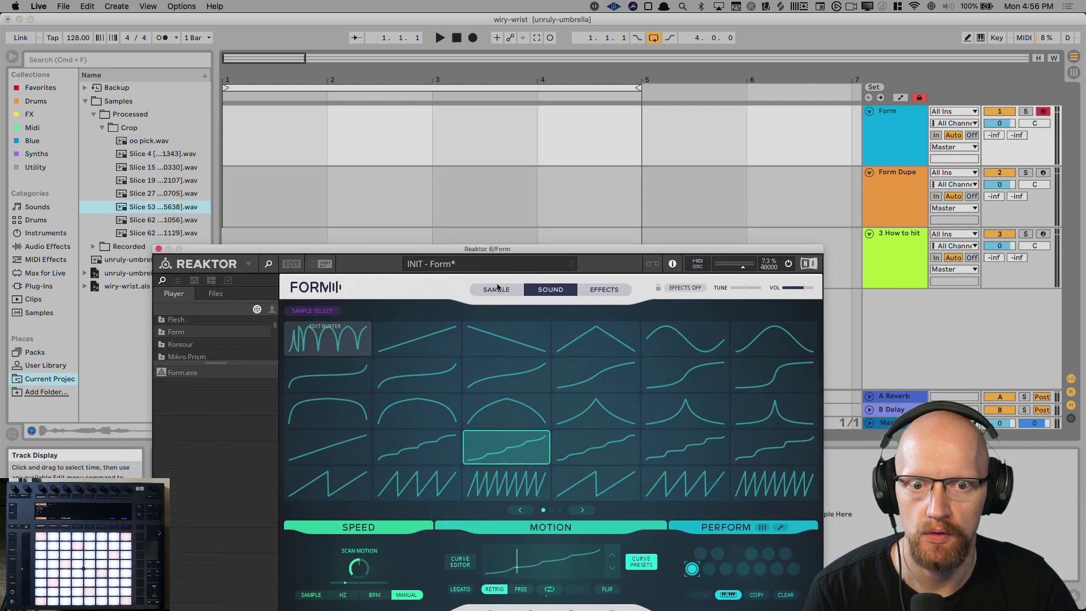
pyautogui.click(497, 289)
pyautogui.moveTo(163, 206); pyautogui.dragTo(458, 413)
pyautogui.moveTo(462, 252); pyautogui.dragTo(480, 48)
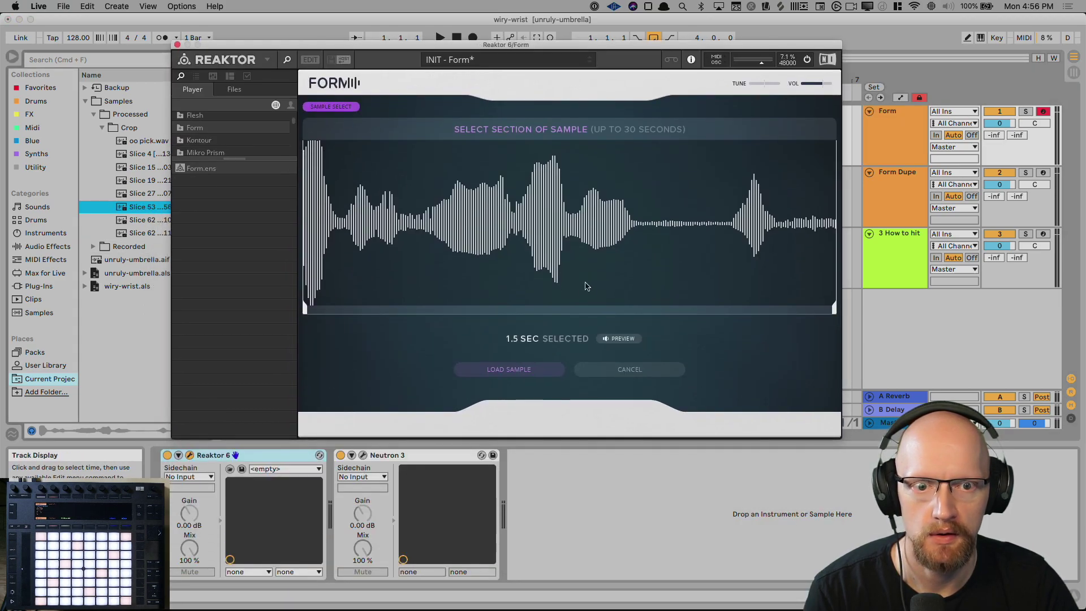
pyautogui.click(605, 339)
pyautogui.click(508, 369)
# Lower Form's additive oscillator volume to about 0.13 and set its waveform to about 0.65.
pyautogui.click(557, 90)
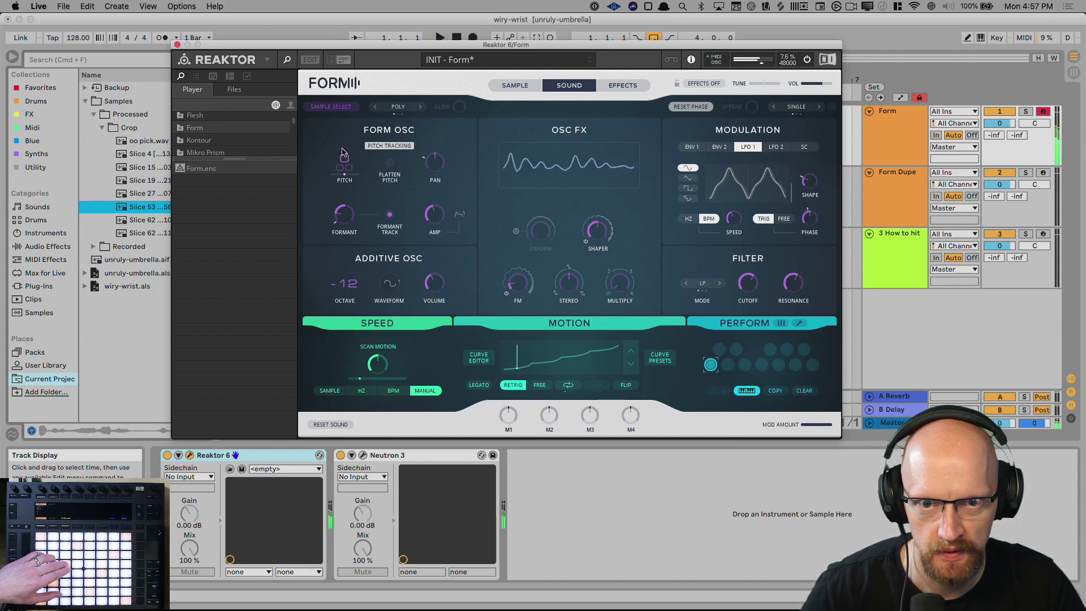
pyautogui.moveTo(434, 288); pyautogui.dragTo(432, 305)
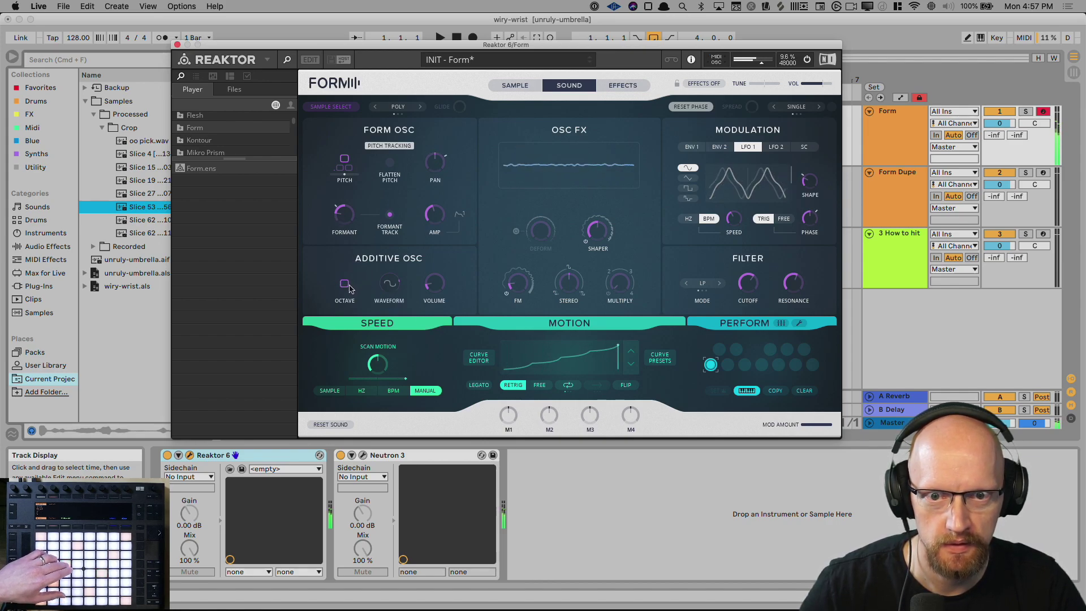
pyautogui.moveTo(388, 283); pyautogui.dragTo(383, 302)
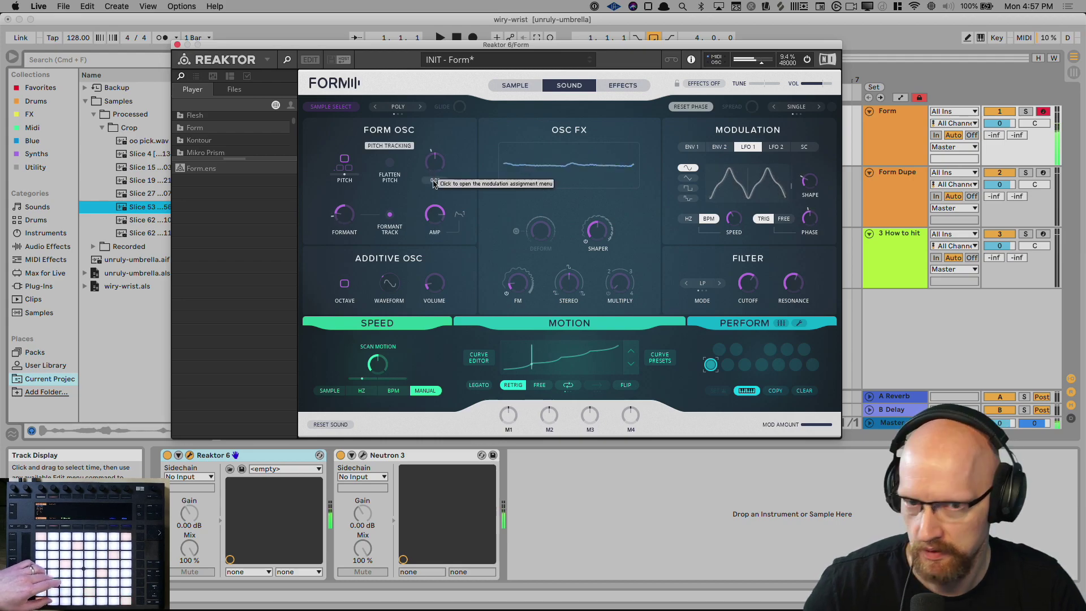
# Turn off Form's delay effect and turn on its reverb.
pyautogui.click(617, 87)
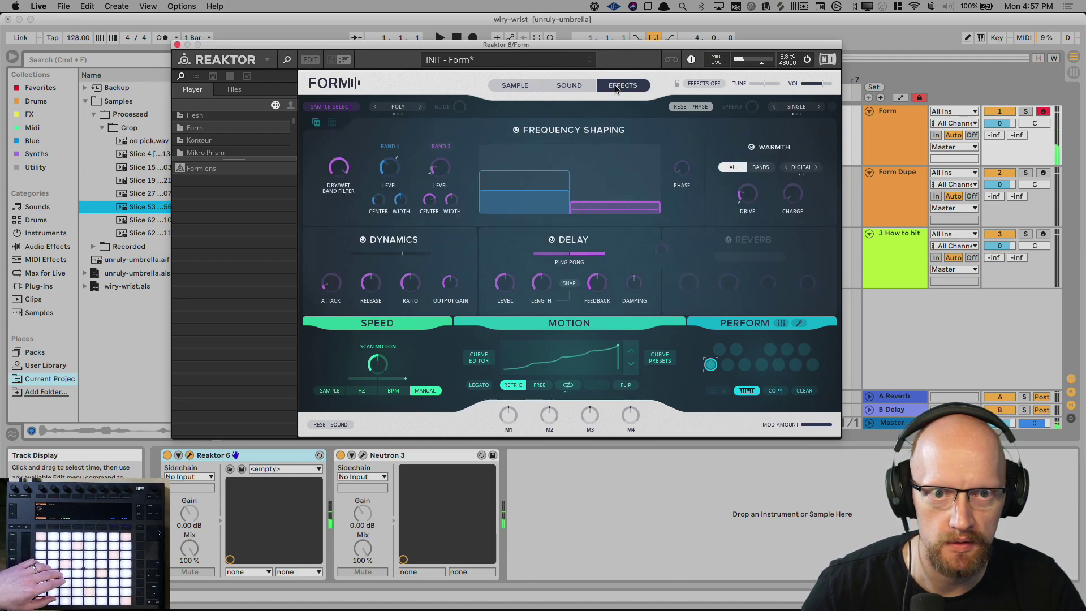
pyautogui.click(552, 240)
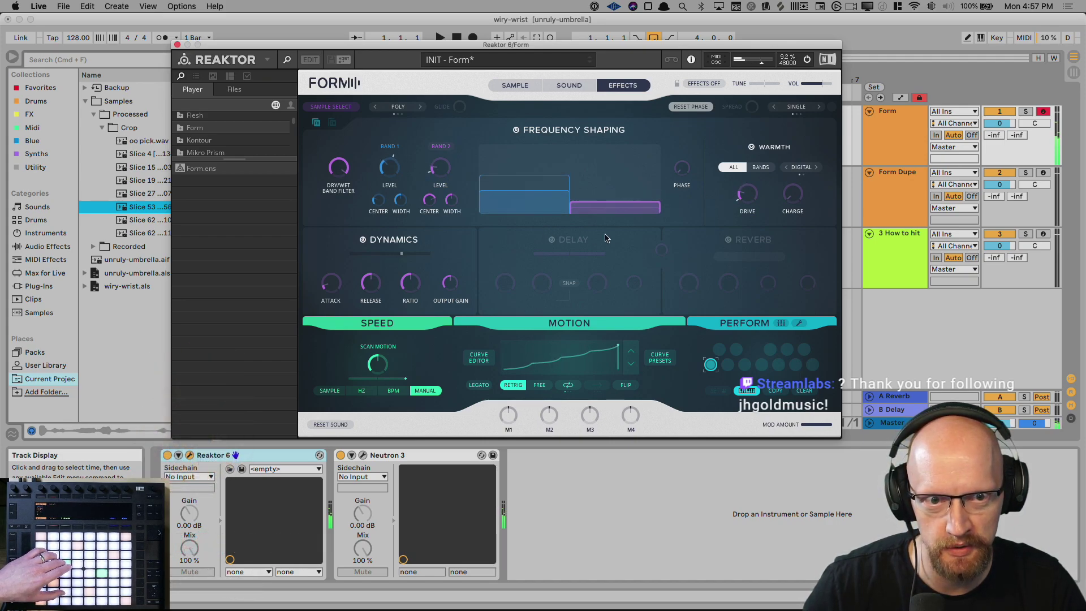
pyautogui.click(728, 240)
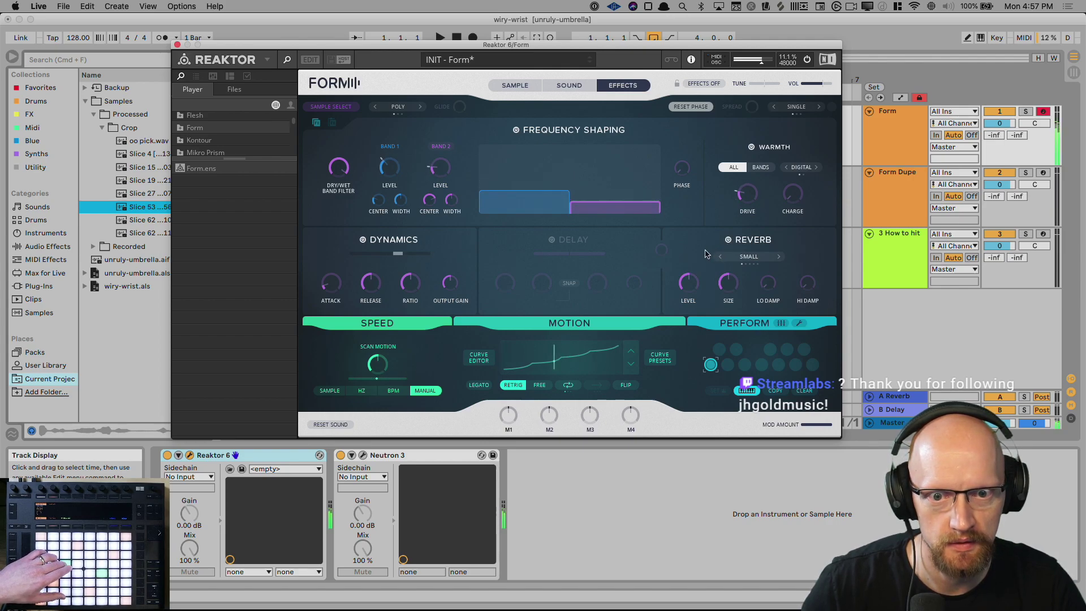
# Set the additive oscillator's octave to -12.
pyautogui.click(569, 86)
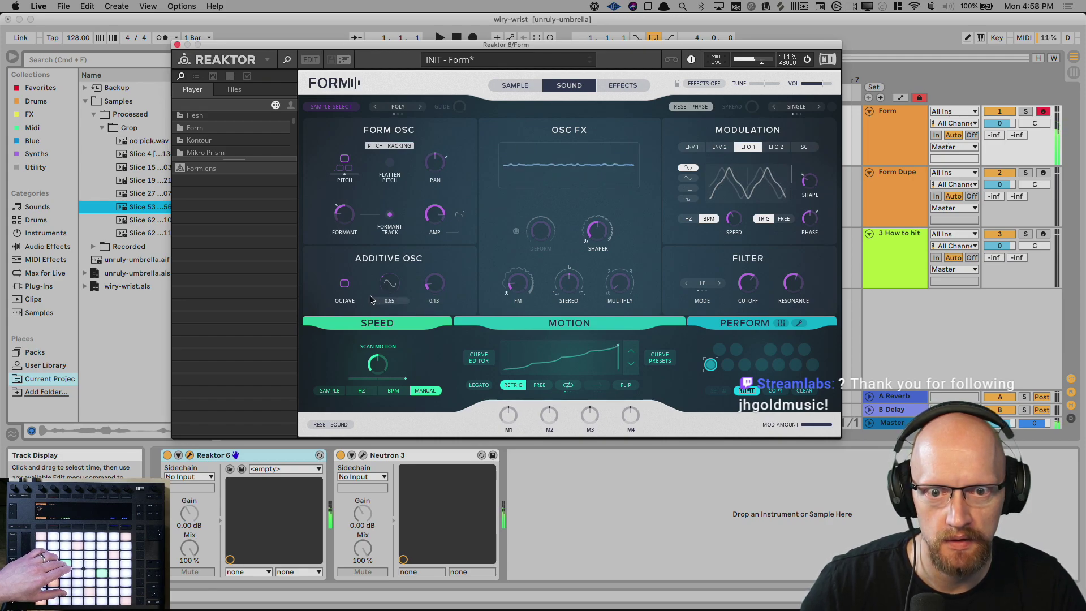
pyautogui.moveTo(344, 286); pyautogui.dragTo(342, 316)
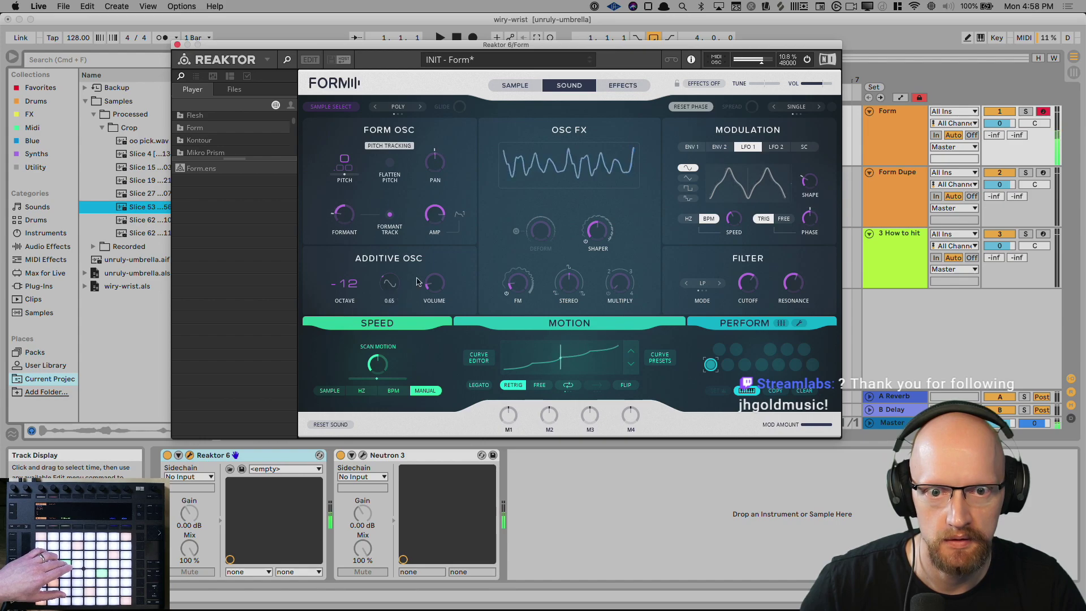
# Re-enable the delay with reduced level and feedback, and try the Large reverb before returning it to Small.
pyautogui.click(613, 89)
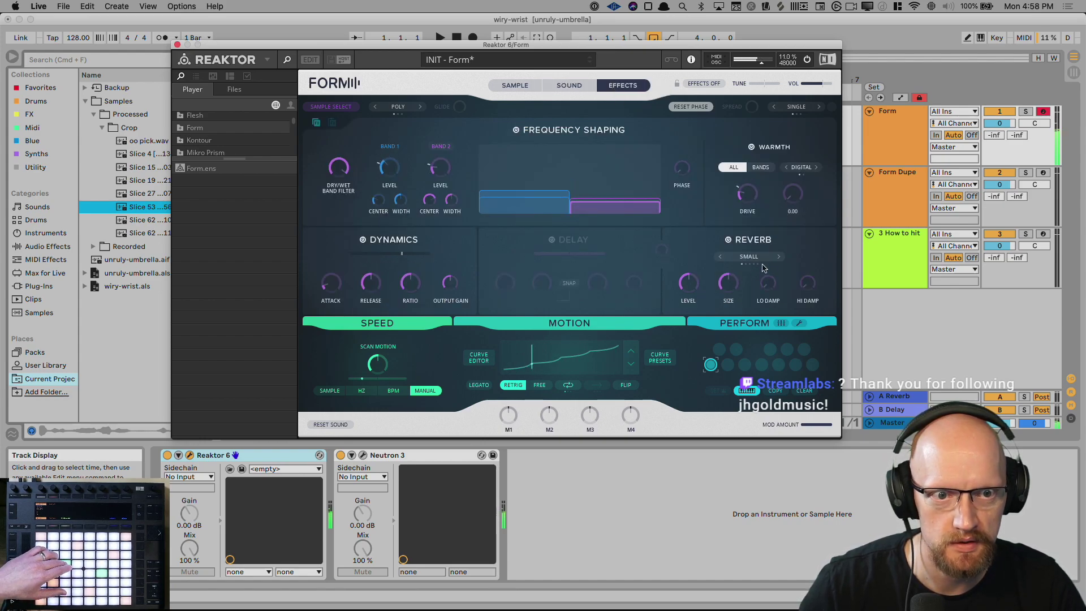
pyautogui.click(780, 258)
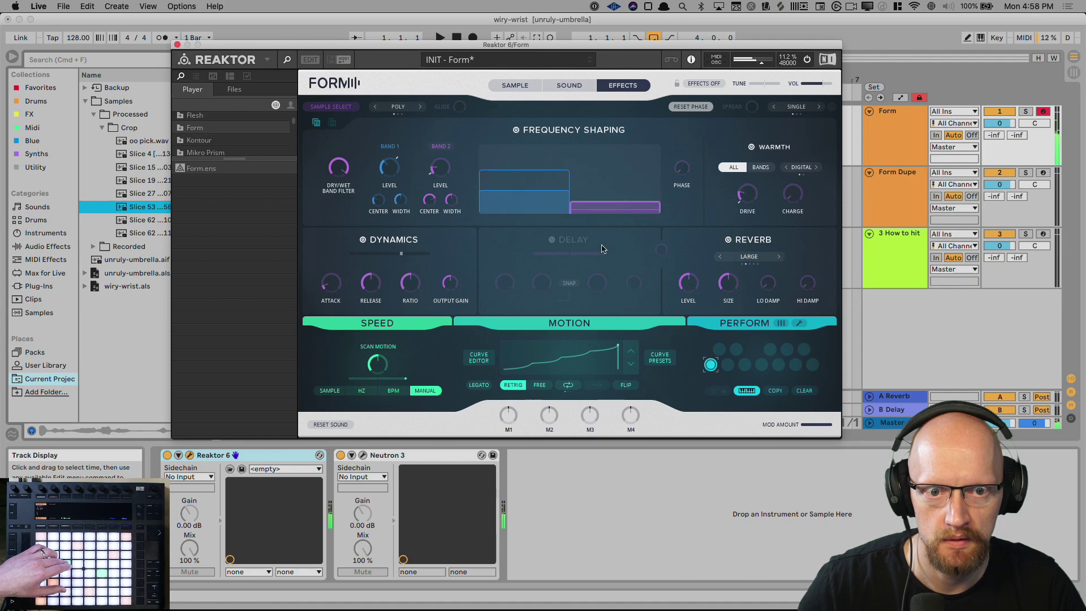
pyautogui.click(552, 239)
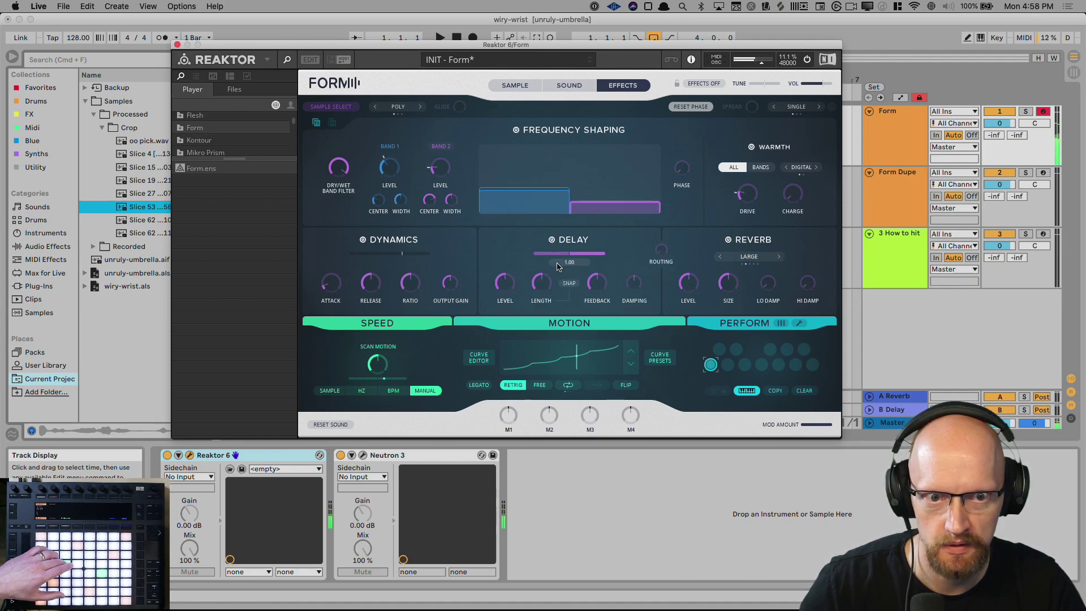
pyautogui.moveTo(504, 283); pyautogui.dragTo(502, 328)
pyautogui.moveTo(597, 283); pyautogui.dragTo(590, 335)
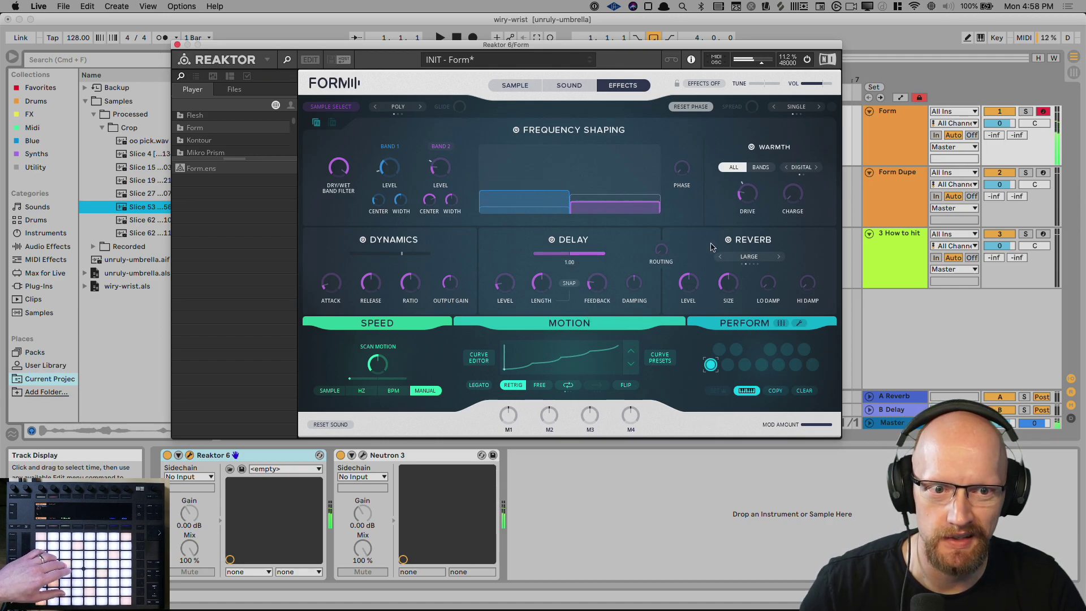
pyautogui.click(719, 258)
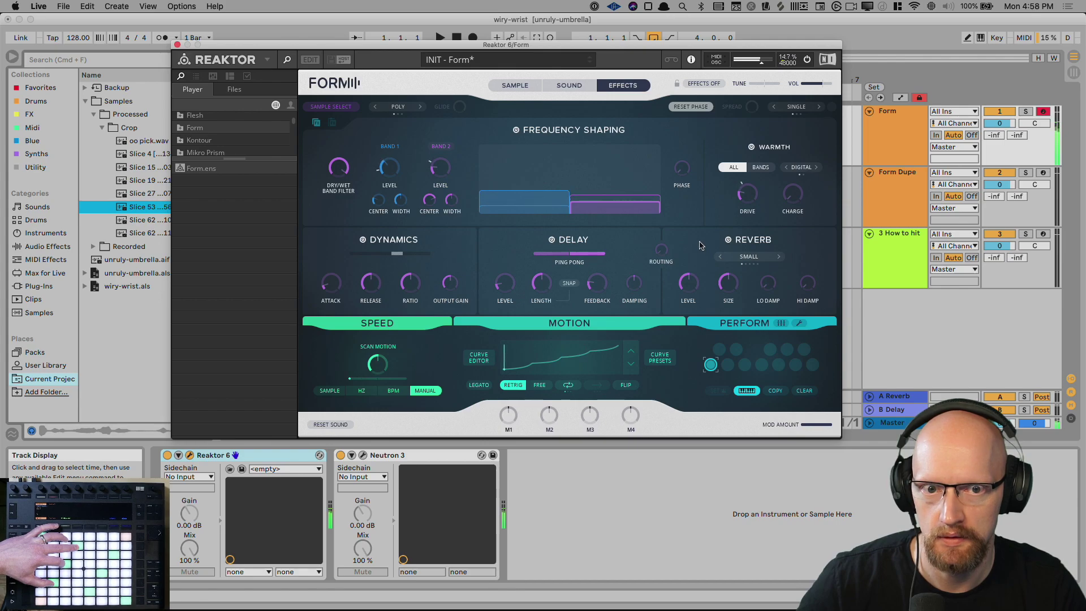
# Raise the additive oscillator's volume to about 0.28 and try its octave at +12 before returning to -12.
pyautogui.click(513, 88)
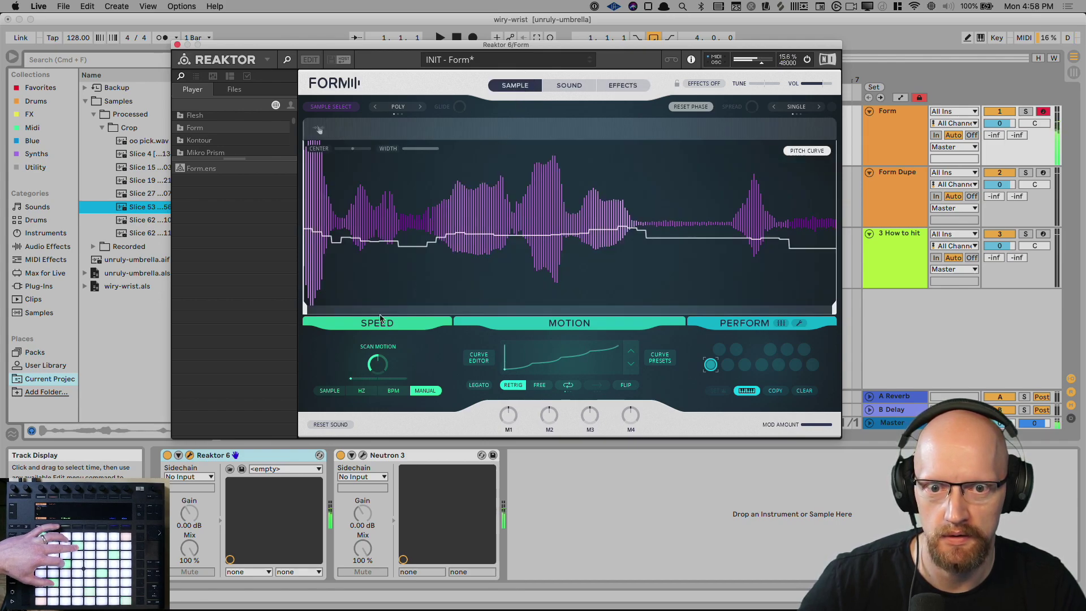
pyautogui.click(569, 84)
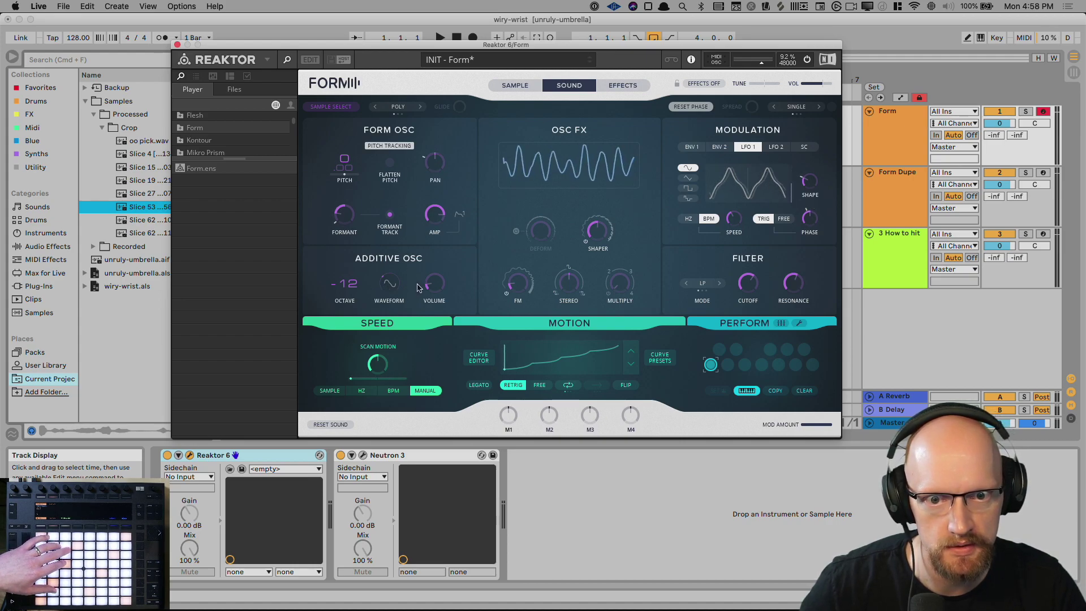
pyautogui.moveTo(346, 284); pyautogui.dragTo(349, 240)
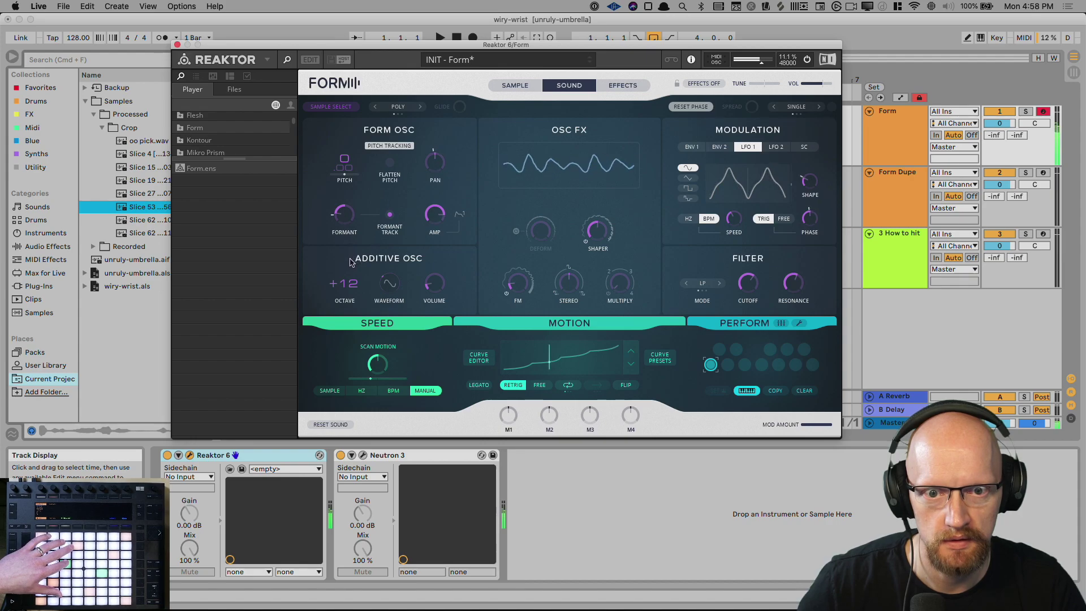
pyautogui.moveTo(440, 284); pyautogui.dragTo(430, 262)
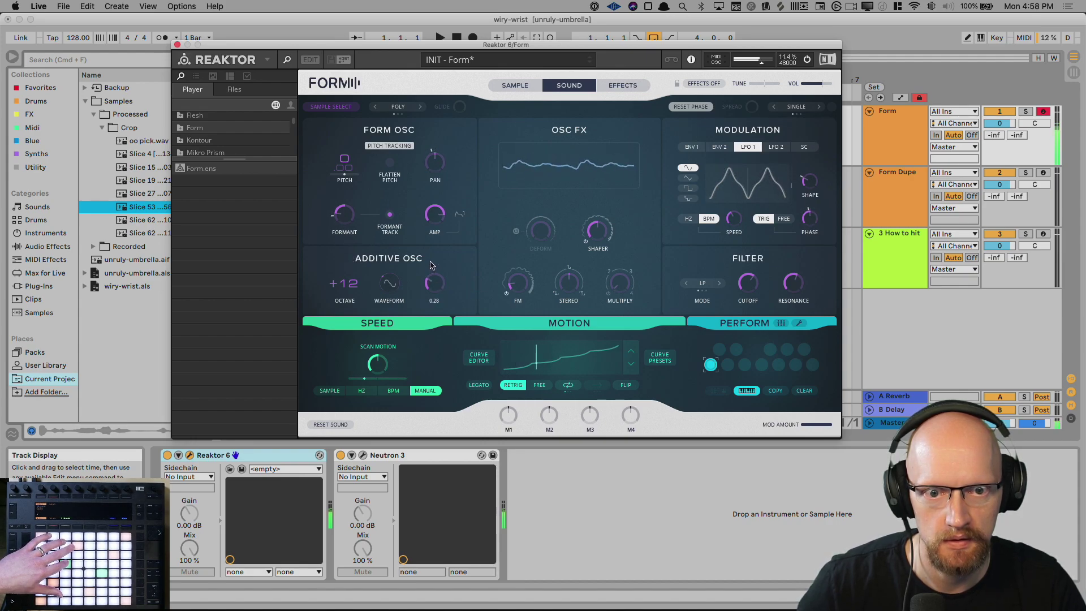
pyautogui.moveTo(350, 290); pyautogui.dragTo(351, 328)
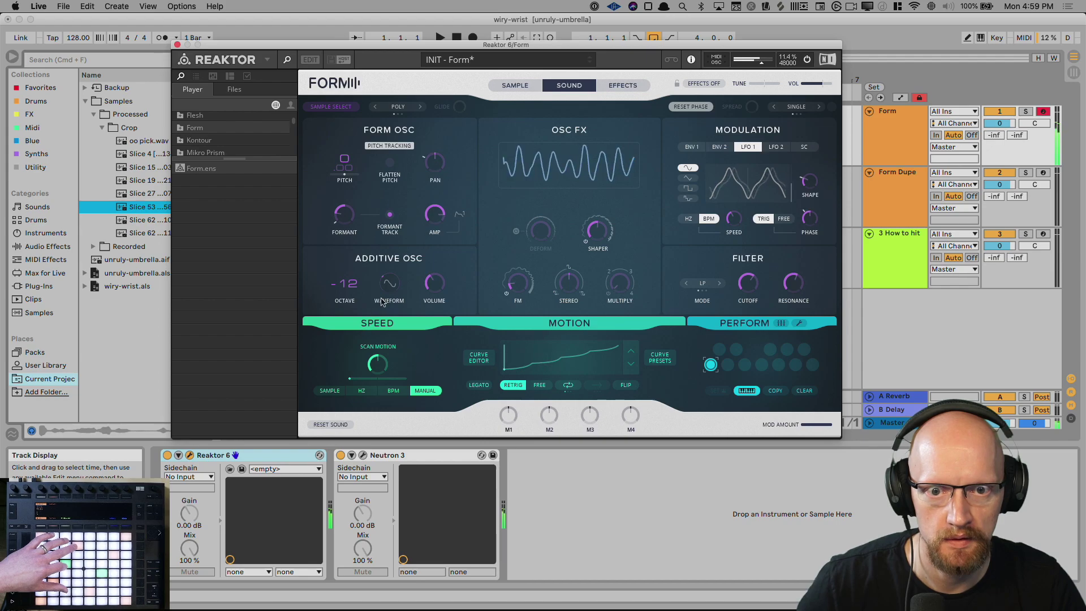
# Assign ENV 1 as the modulation source for the additive oscillator's waveform.
pyautogui.moveTo(383, 315)
pyautogui.click(367, 247)
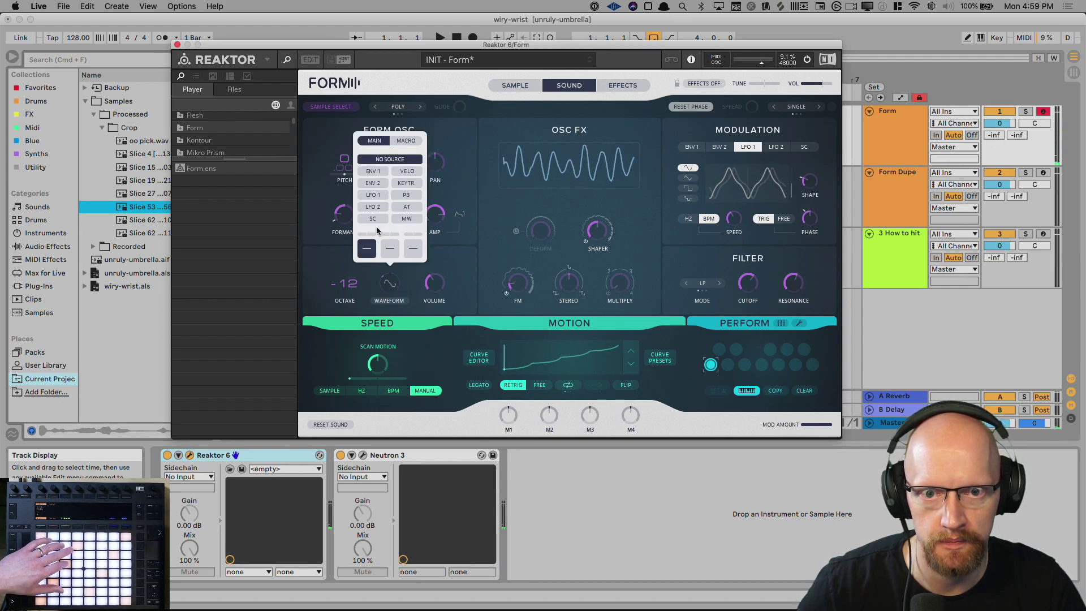
pyautogui.click(373, 171)
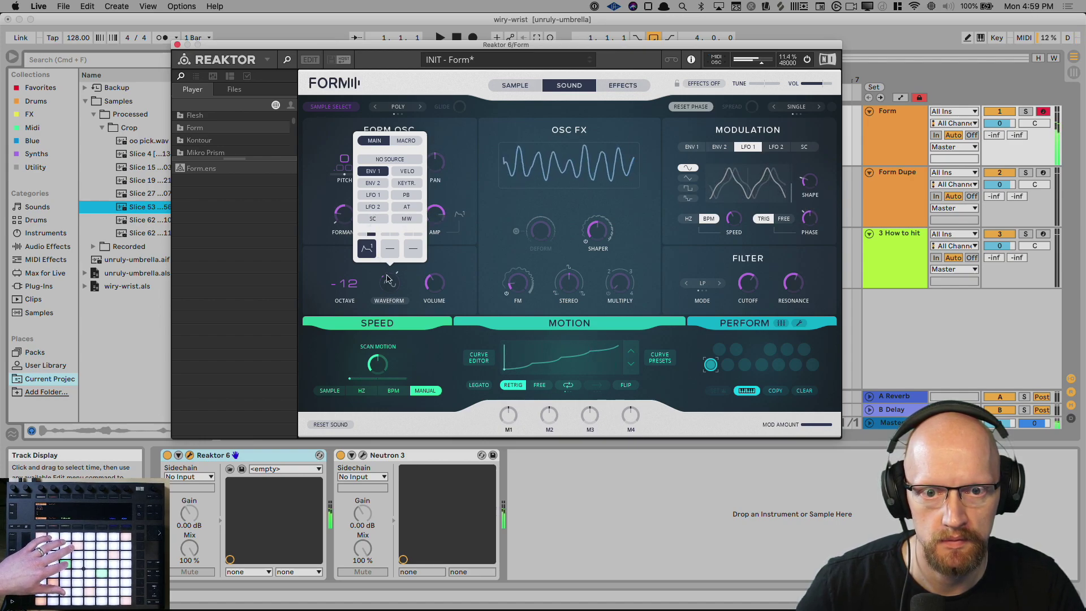
pyautogui.click(439, 263)
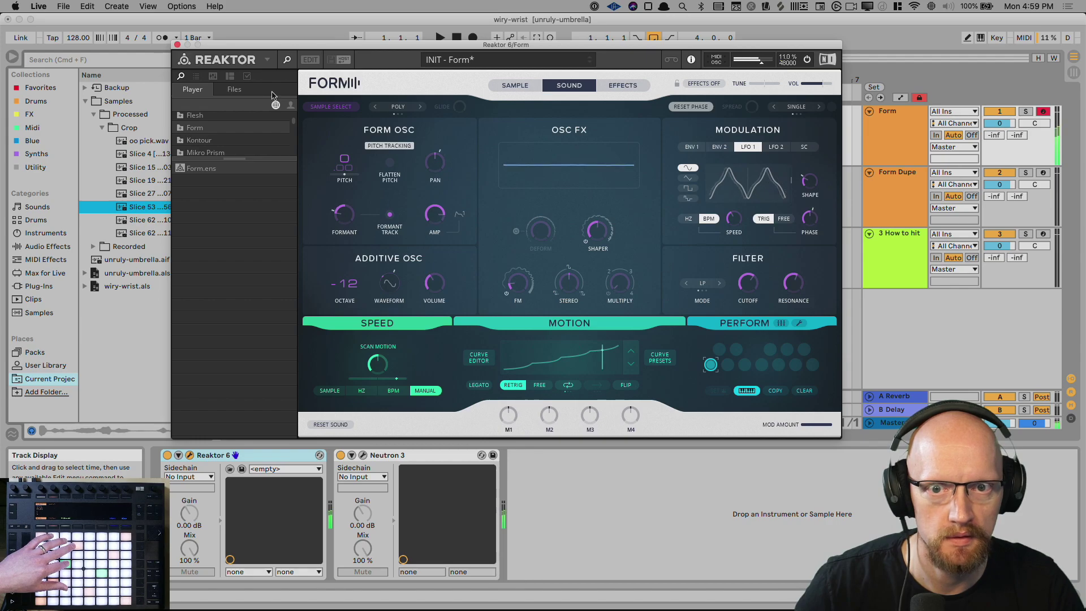
# Close the Reaktor window and insert an empty four-bar MIDI clip on the Form track, starting at bar 1.
pyautogui.click(177, 44)
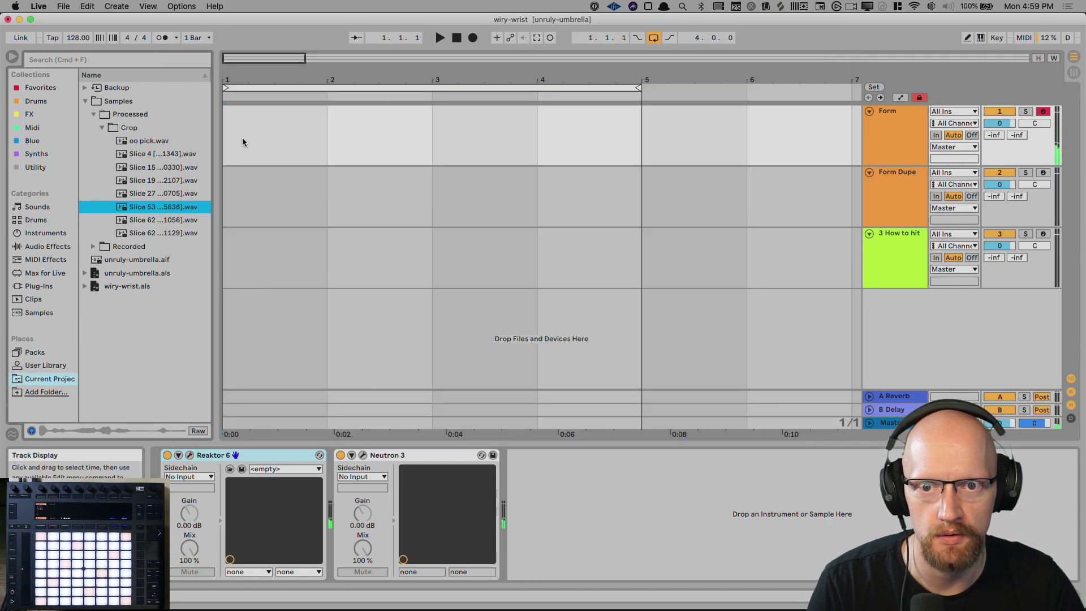
pyautogui.moveTo(224, 130); pyautogui.dragTo(618, 144)
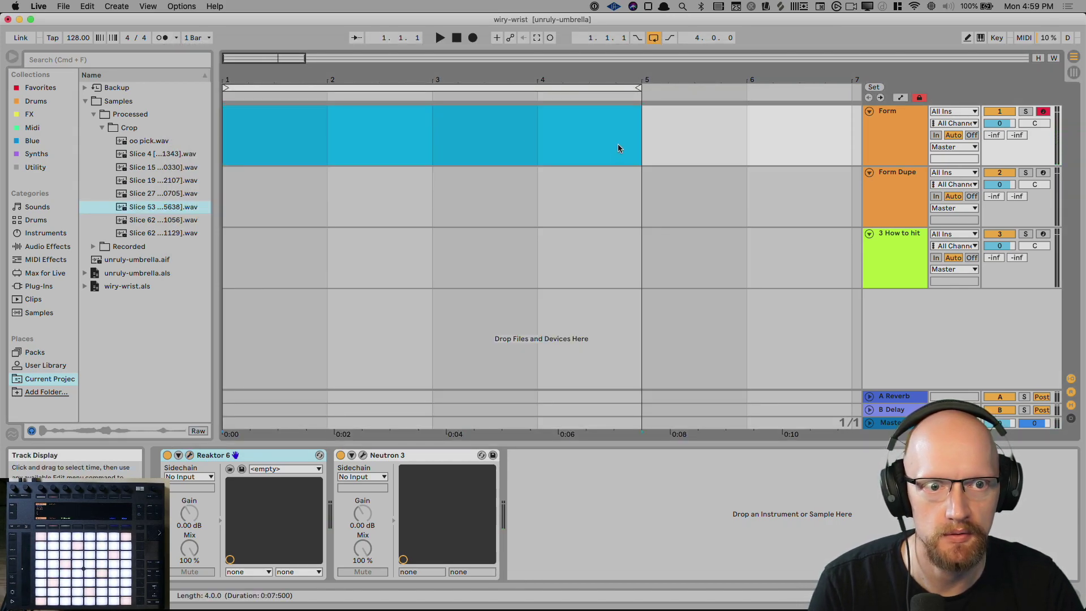
pyautogui.press('super+shift+m')
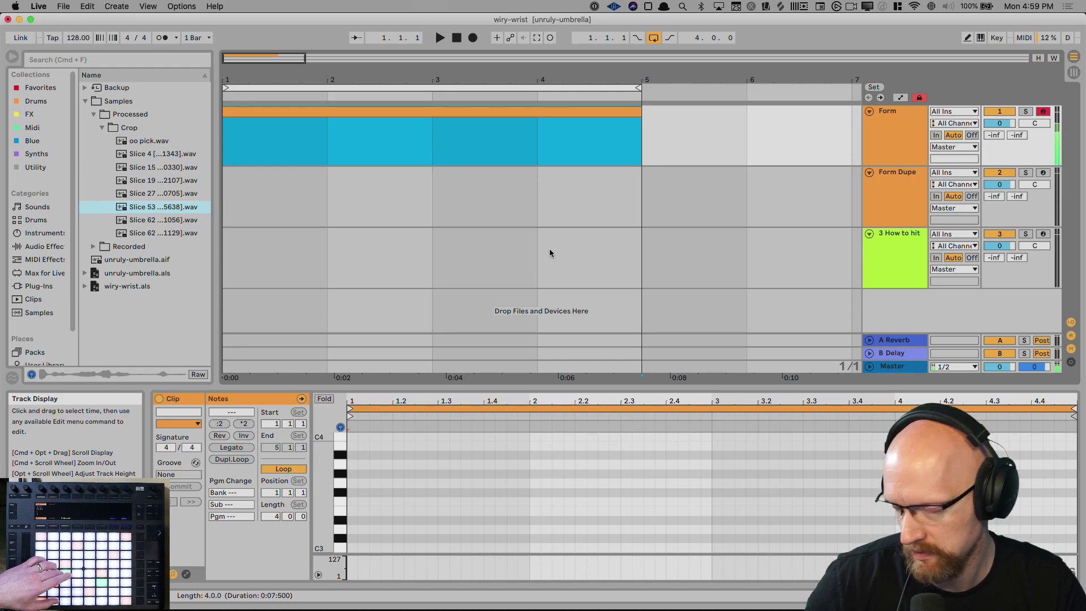
# Insert a new MIDI track directly below the Form track.
pyautogui.click(868, 131)
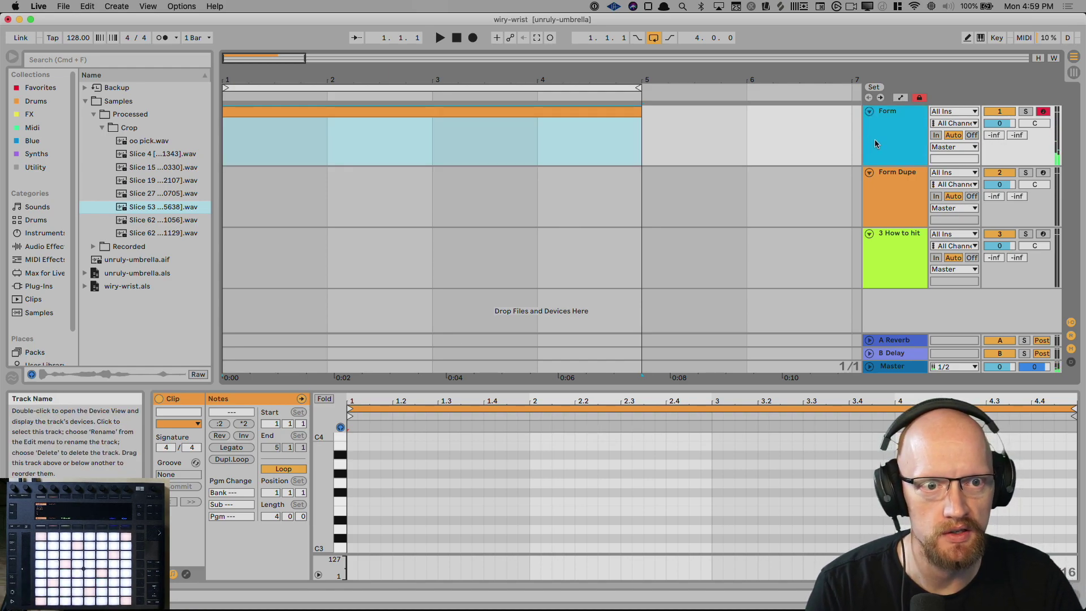
pyautogui.press('super+shift+t')
pyautogui.rightClick(884, 197)
pyautogui.click(889, 191)
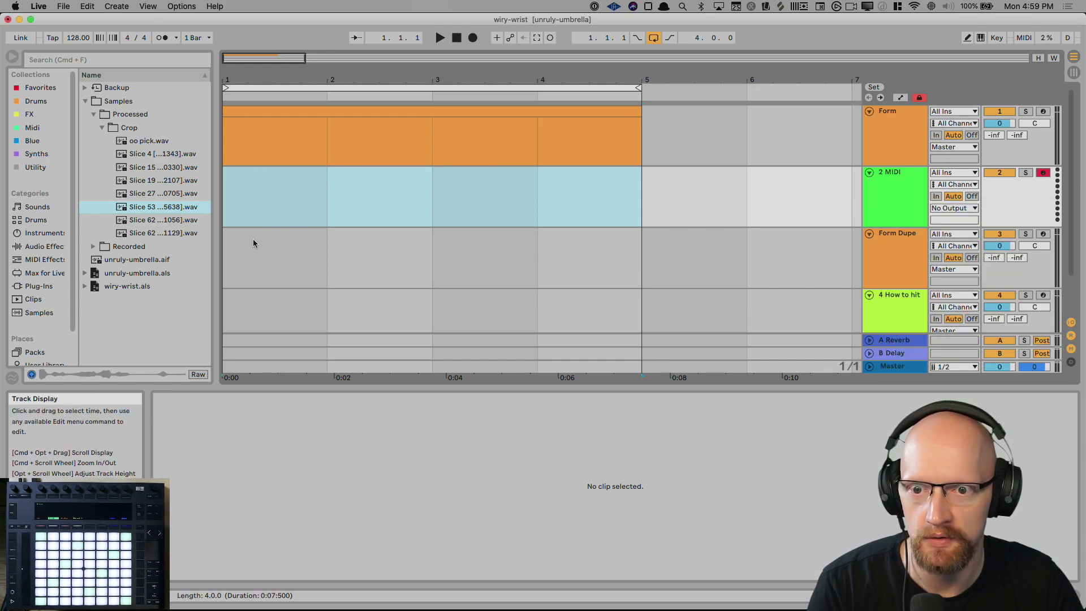
# Load the Analog instrument onto the new MIDI track below the Form track.
pyautogui.click(52, 234)
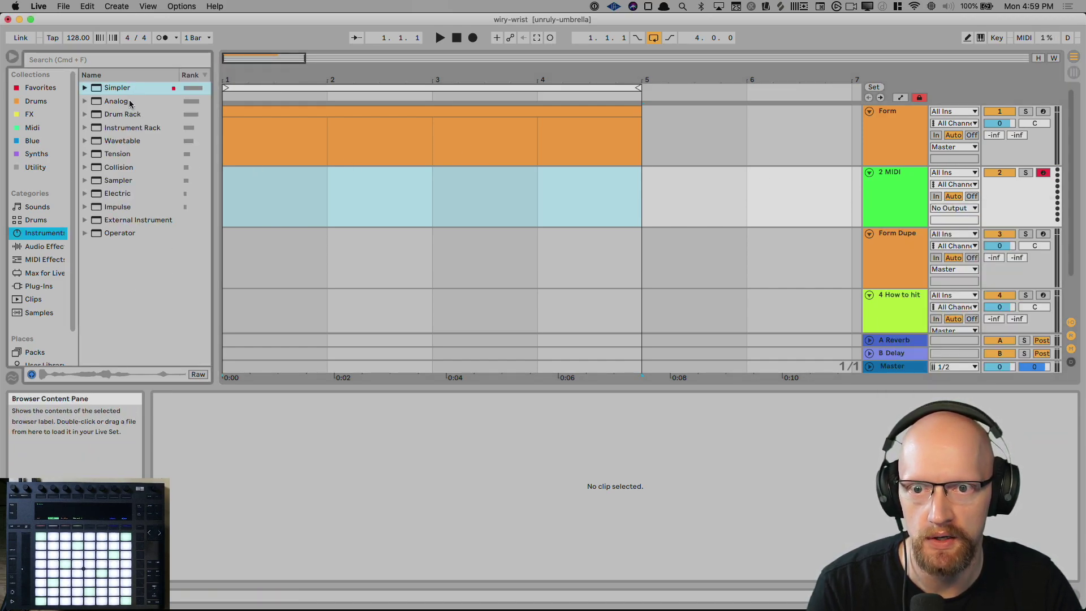
pyautogui.click(124, 100)
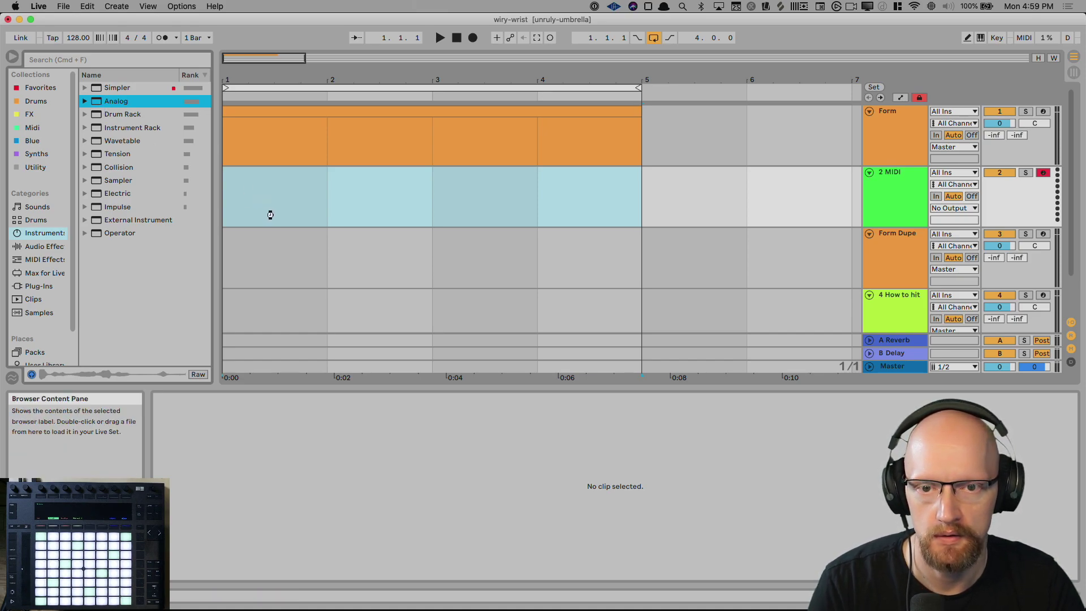
pyautogui.moveTo(269, 214); pyautogui.dragTo(266, 213)
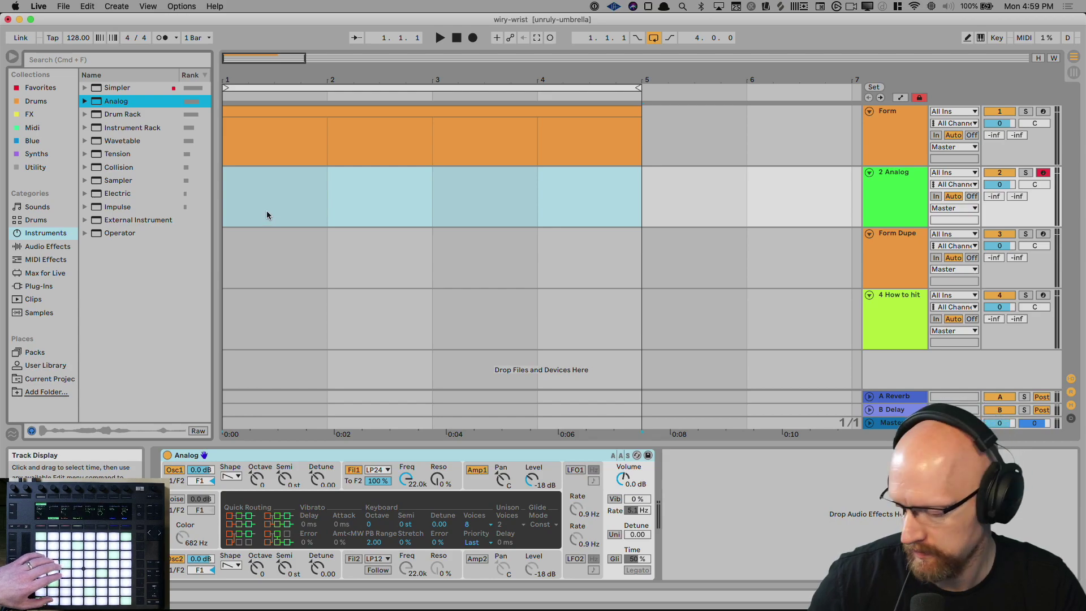
# Switch between the Form and Analog tracks to audition and compare their sounds.
pyautogui.click(337, 147)
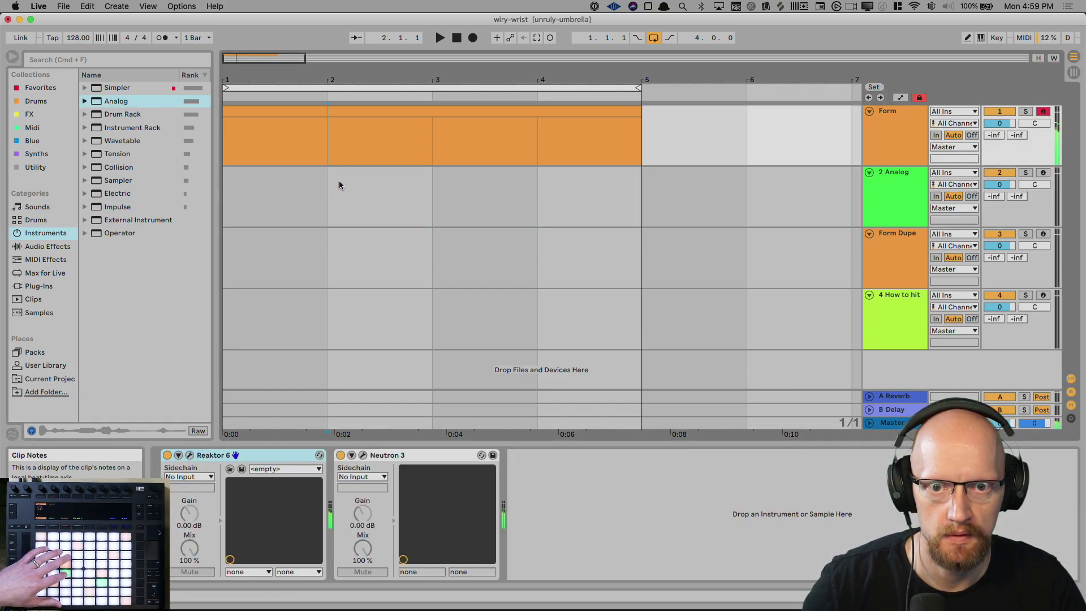
pyautogui.click(334, 199)
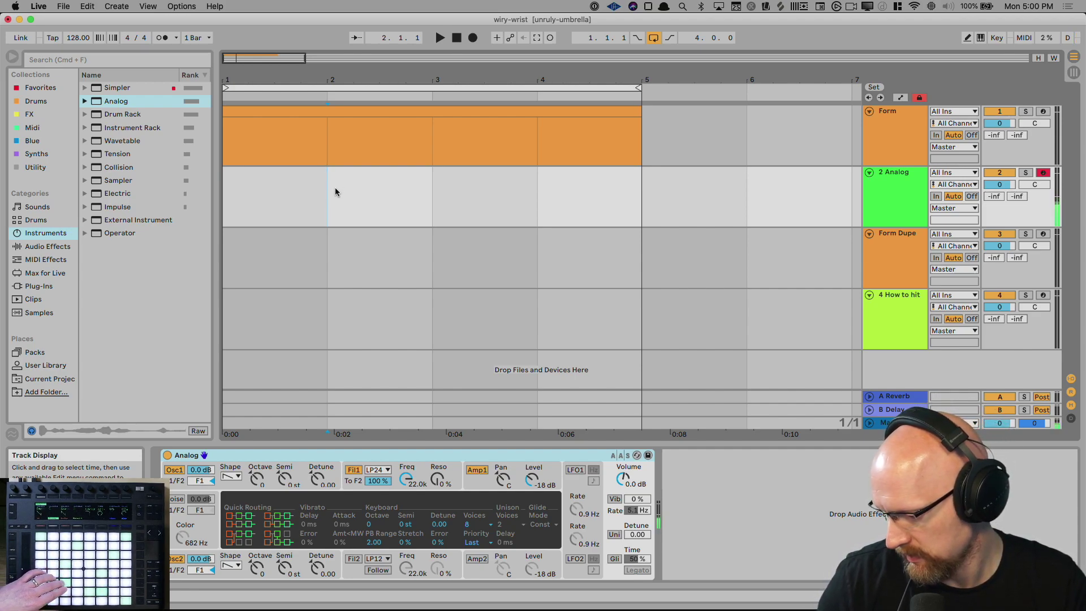
pyautogui.click(347, 154)
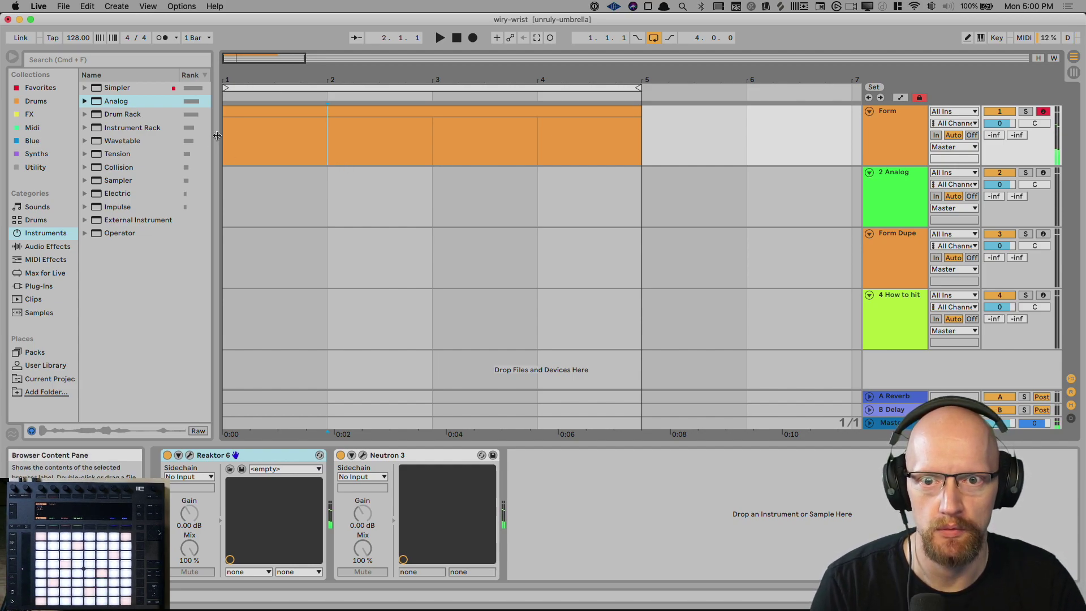
# Delete the empty four-bar clip on the Form track and capture the just-played MIDI as a new clip.
pyautogui.moveTo(225, 136); pyautogui.dragTo(541, 152)
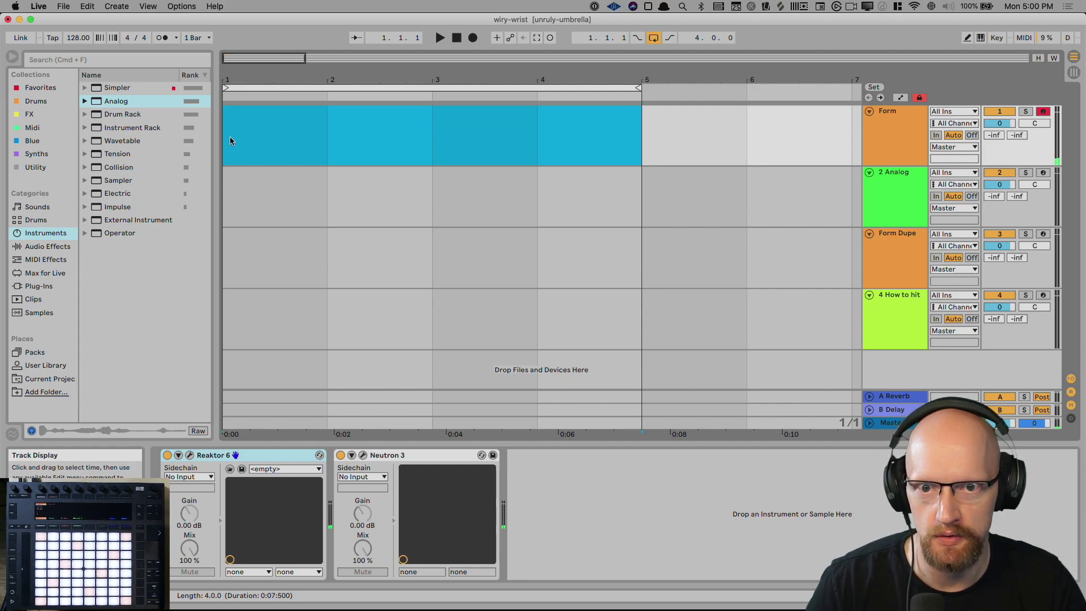
pyautogui.press('Delete')
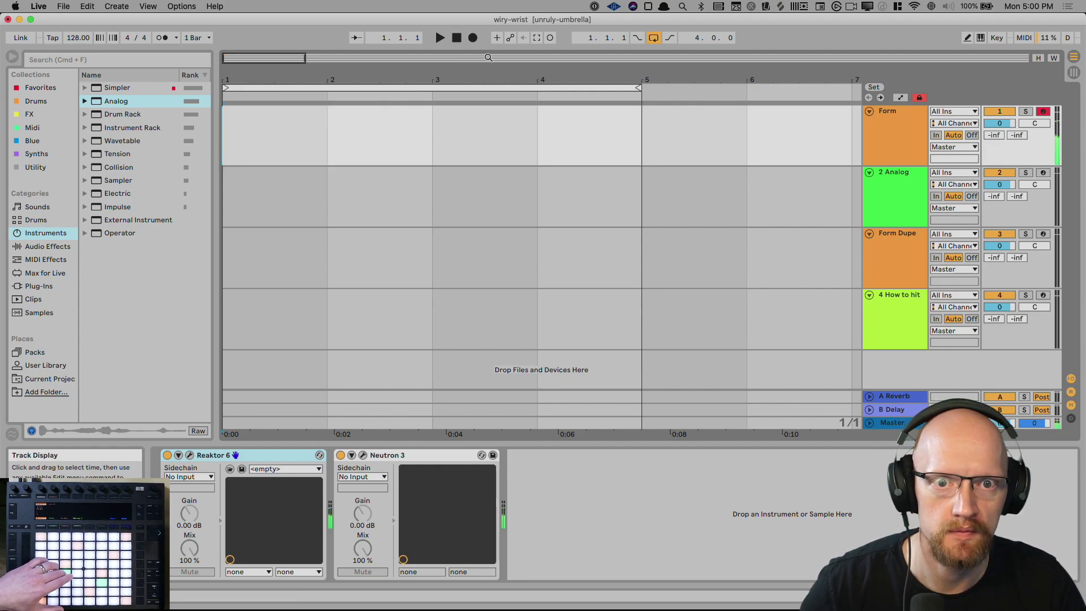
pyautogui.click(537, 38)
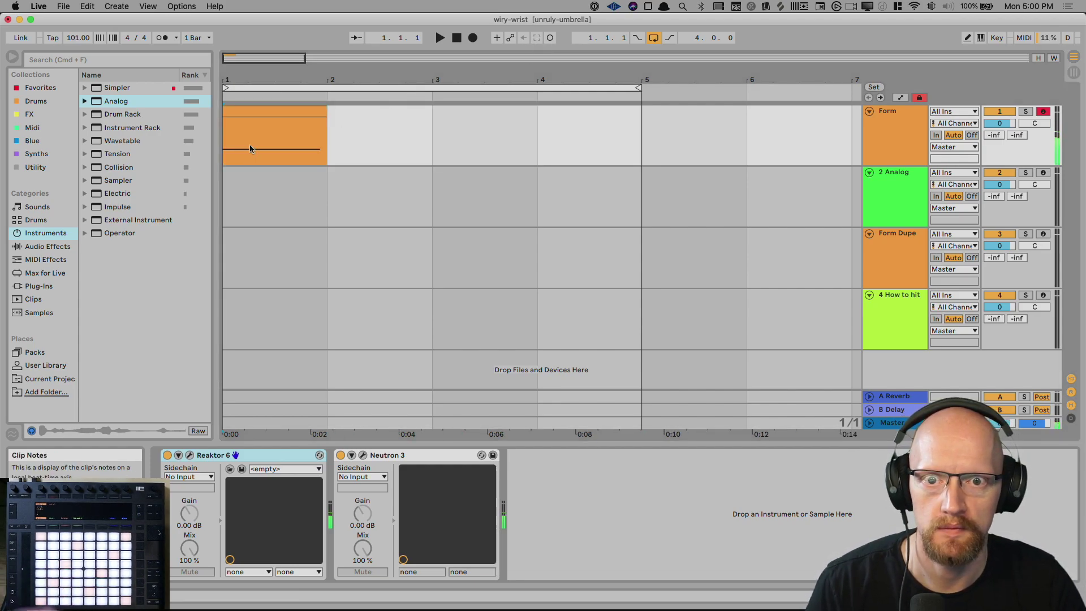
# Open the captured Form clip in an enlarged note editor and crop the clip.
pyautogui.click(263, 117)
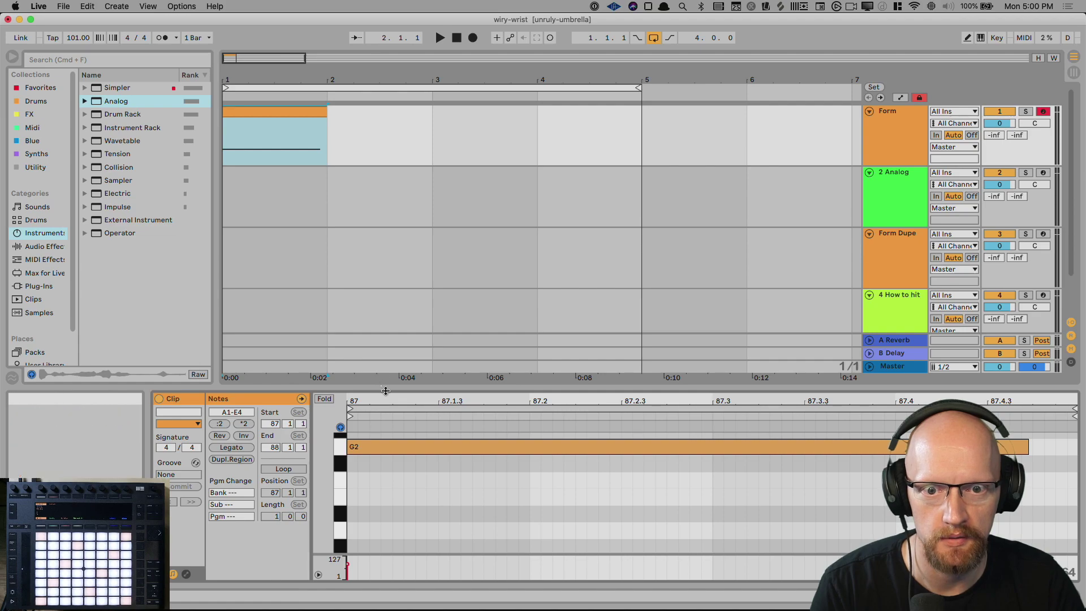
pyautogui.moveTo(381, 384); pyautogui.dragTo(381, 212)
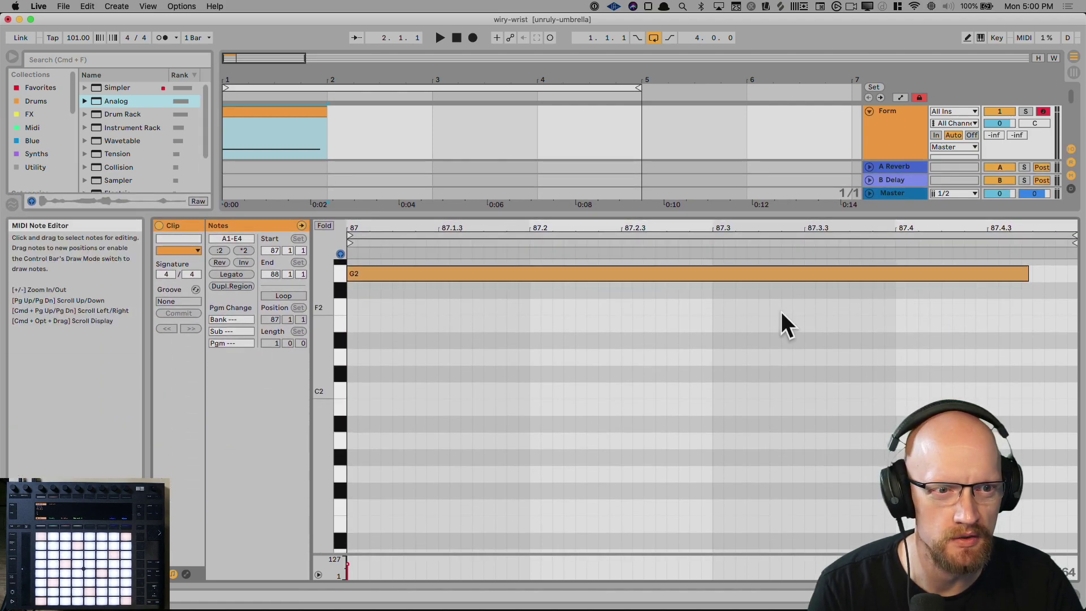
pyautogui.rightClick(634, 325)
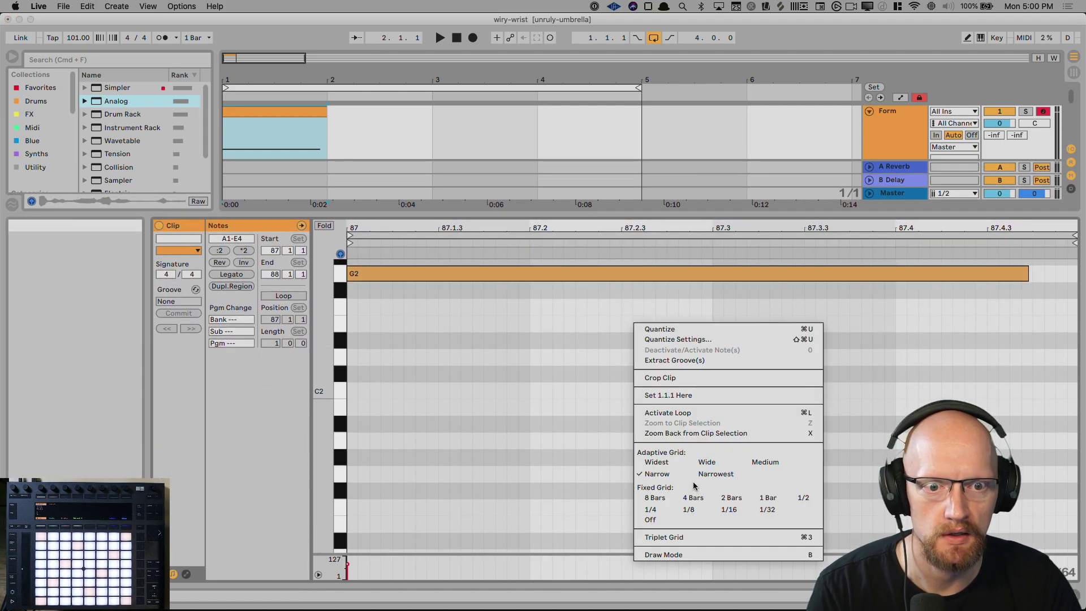
pyautogui.click(676, 377)
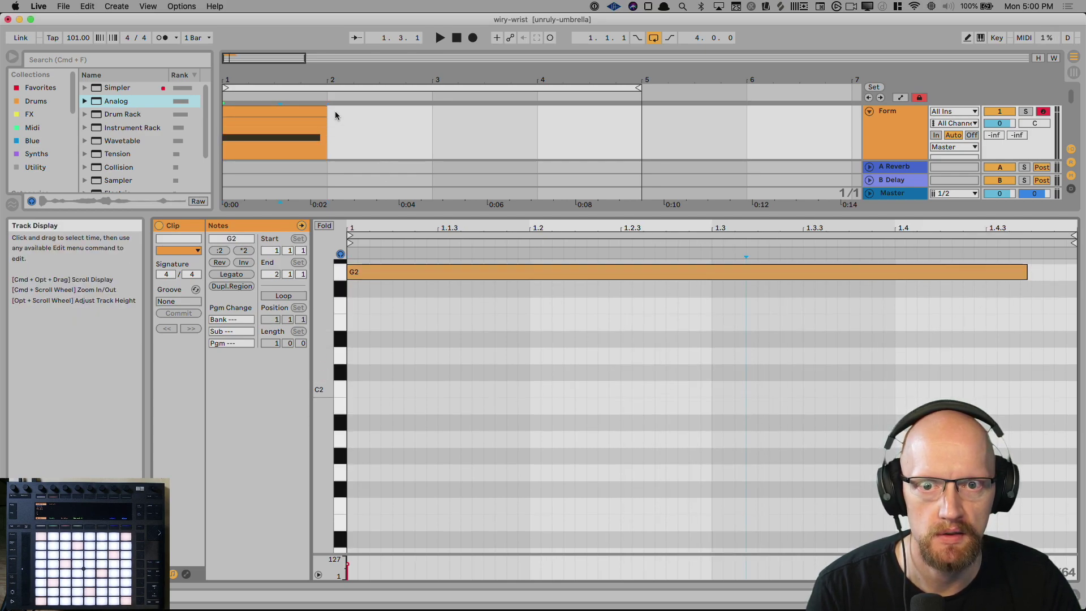
# Extend the Form clip and its G2 note to two bars and set the arrangement loop to the clip's length.
pyautogui.moveTo(327, 109); pyautogui.dragTo(418, 108)
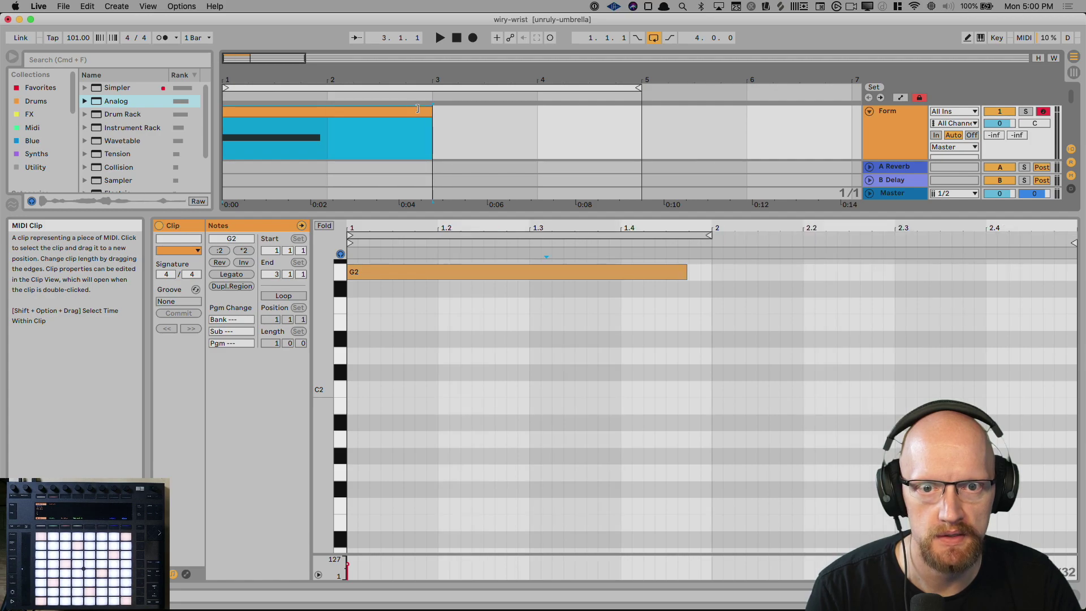
pyautogui.moveTo(686, 272); pyautogui.dragTo(1074, 275)
pyautogui.click(382, 111)
pyautogui.press('cmd+l')
# Play back the looped two-bar clip while reducing the note editor's height to show more tracks.
pyautogui.press('space')
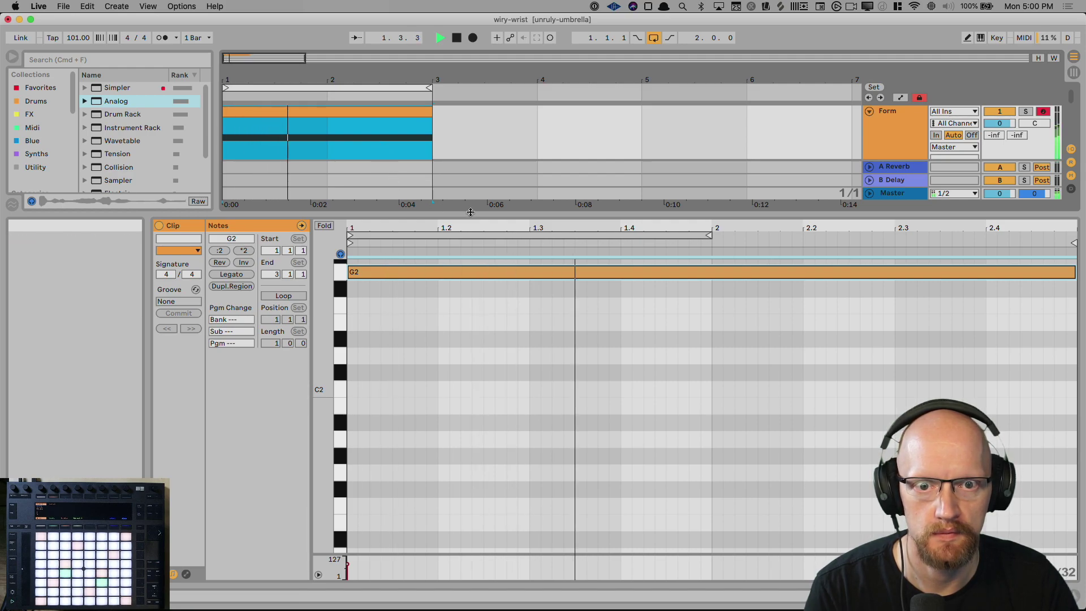
pyautogui.moveTo(470, 213); pyautogui.dragTo(471, 319)
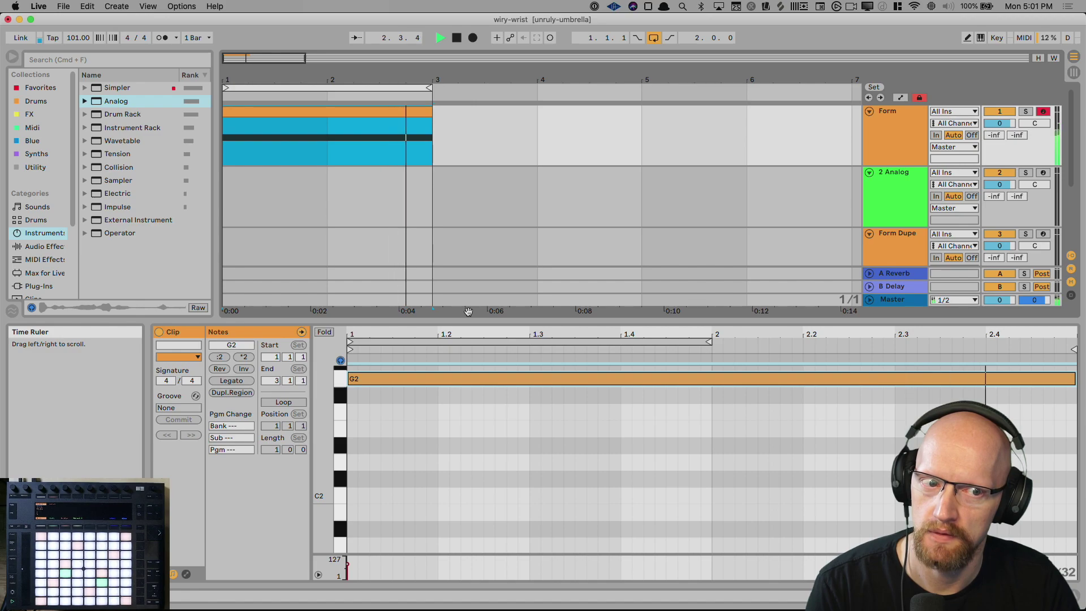
pyautogui.press('space')
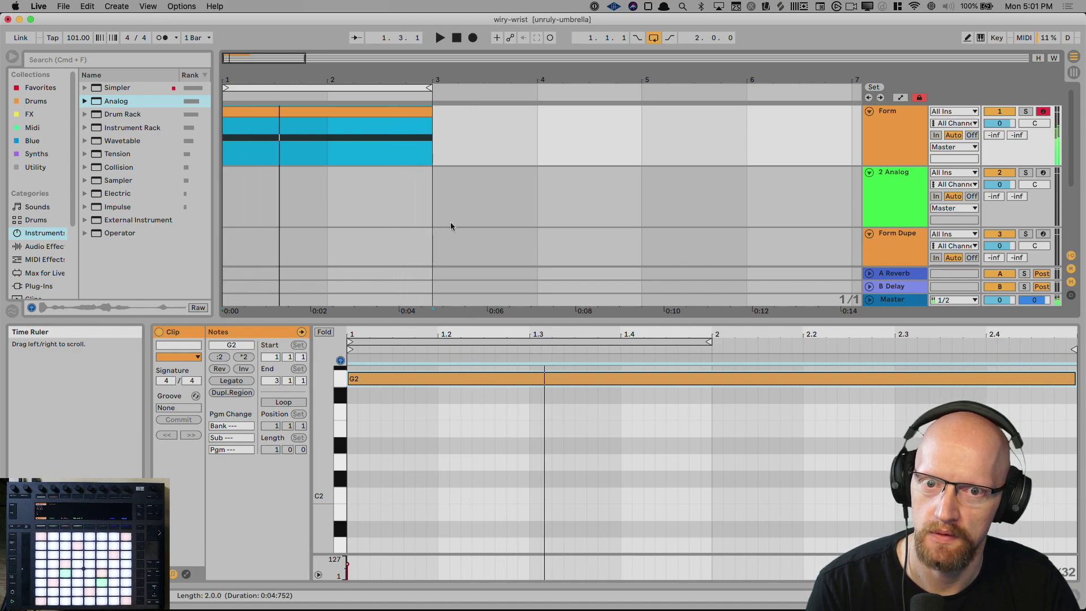
# Turn on the metronome and play the loop to check the sound against the beat.
pyautogui.click(874, 130)
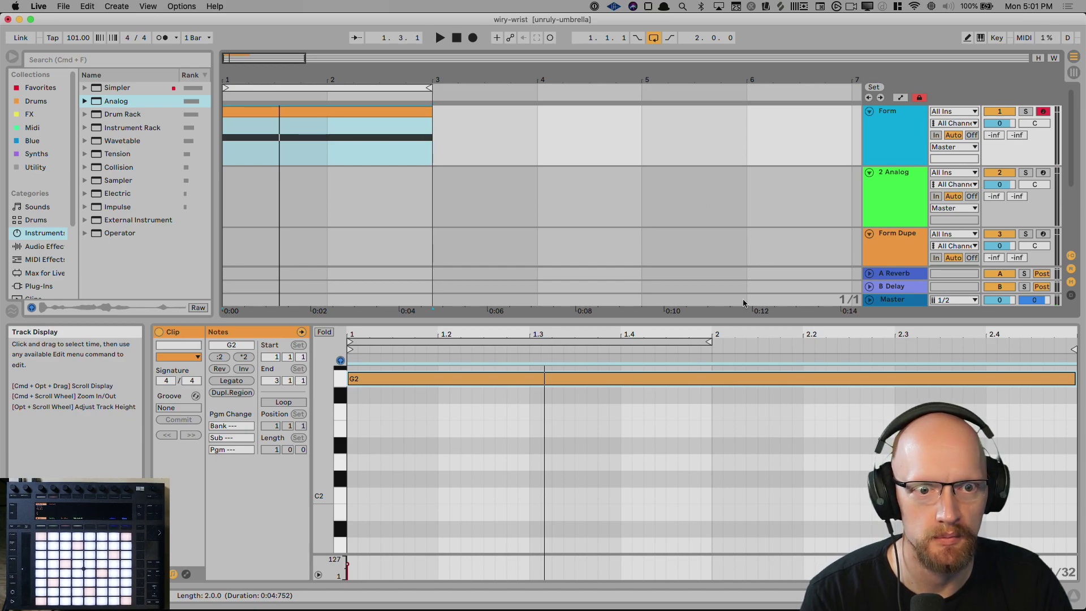
pyautogui.moveTo(726, 323); pyautogui.dragTo(738, 457)
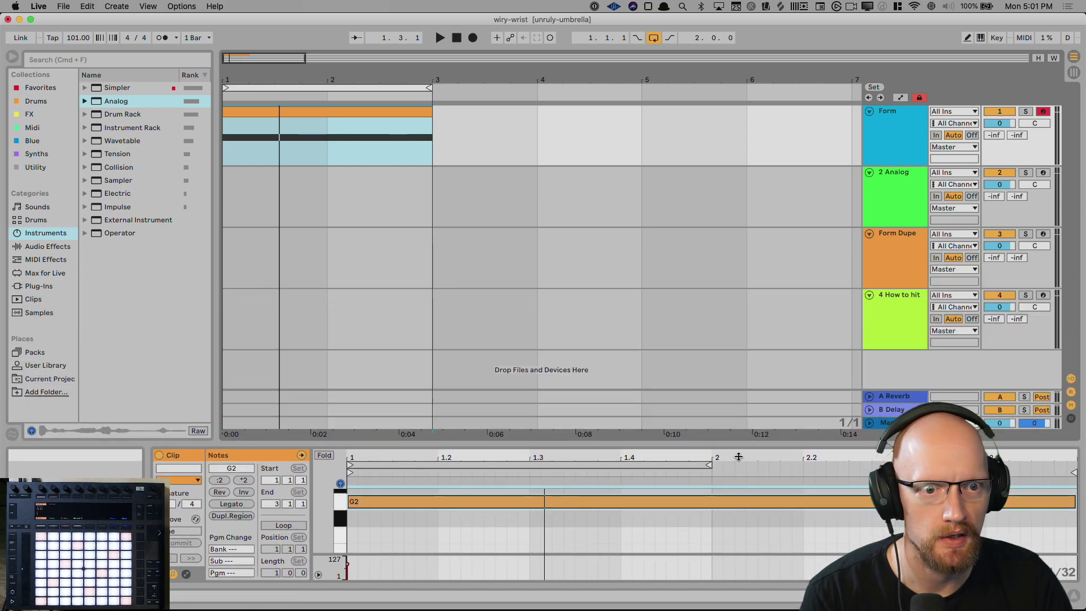
pyautogui.click(161, 37)
pyautogui.press('space')
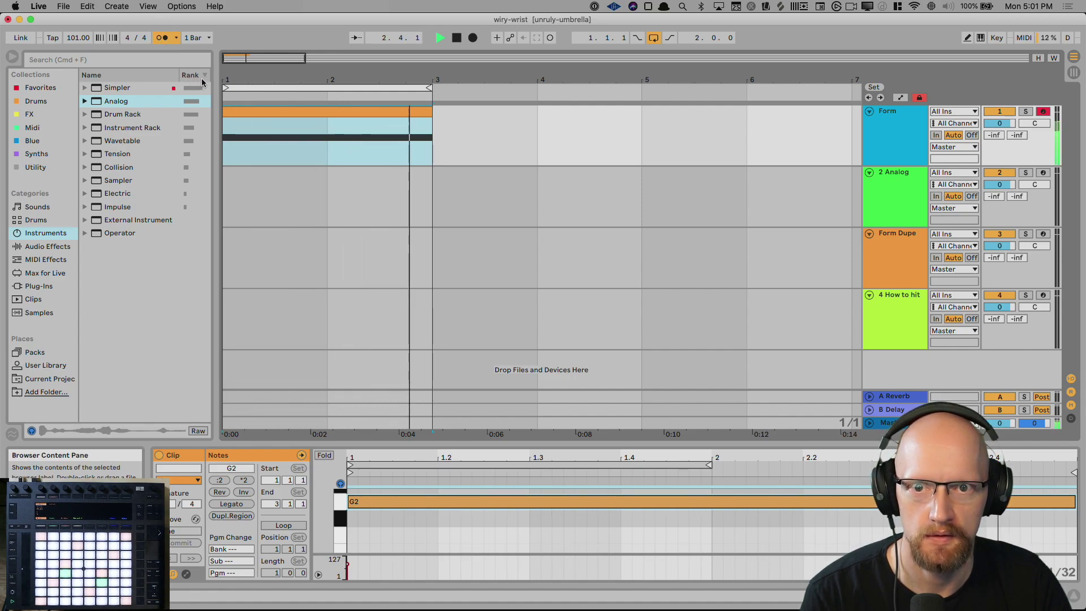
pyautogui.press('space')
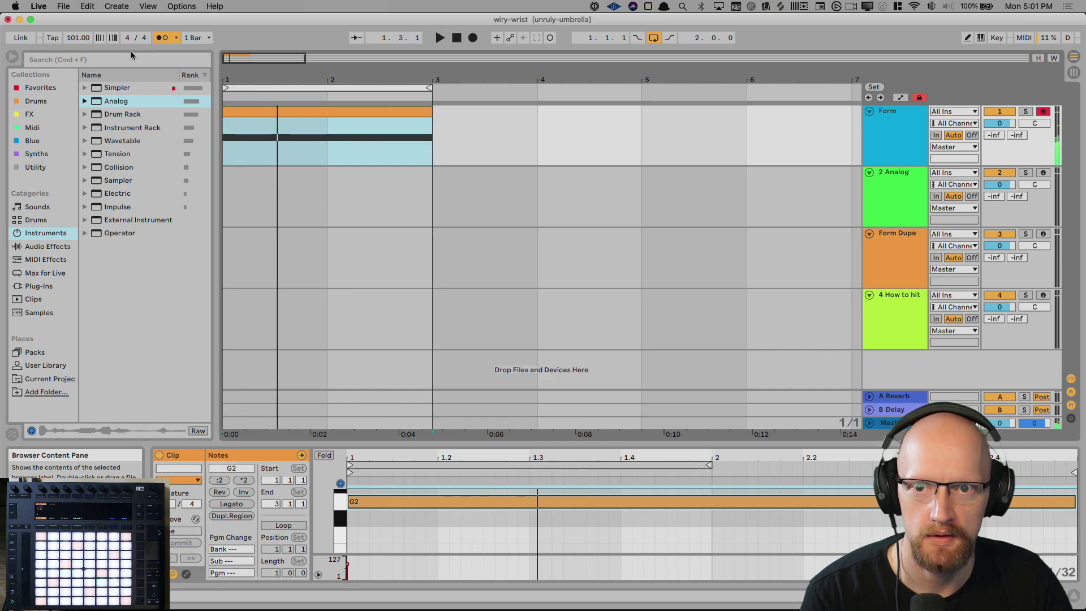
# Set the project tempo to 128 BPM, checking the loop against the metronome before switching the metronome off.
pyautogui.moveTo(80, 37); pyautogui.dragTo(80, 17)
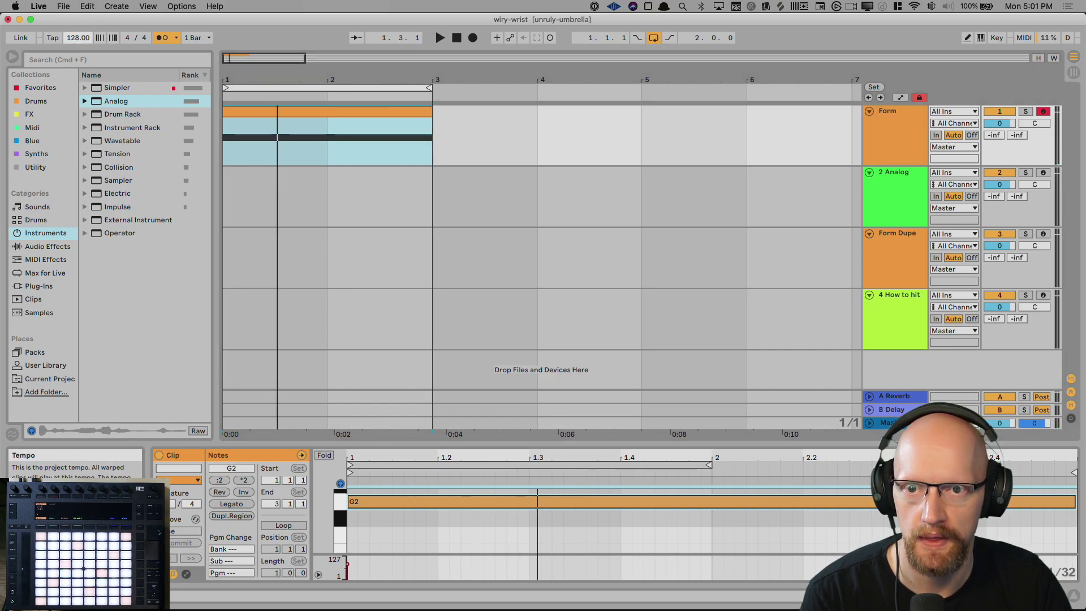
pyautogui.press('space')
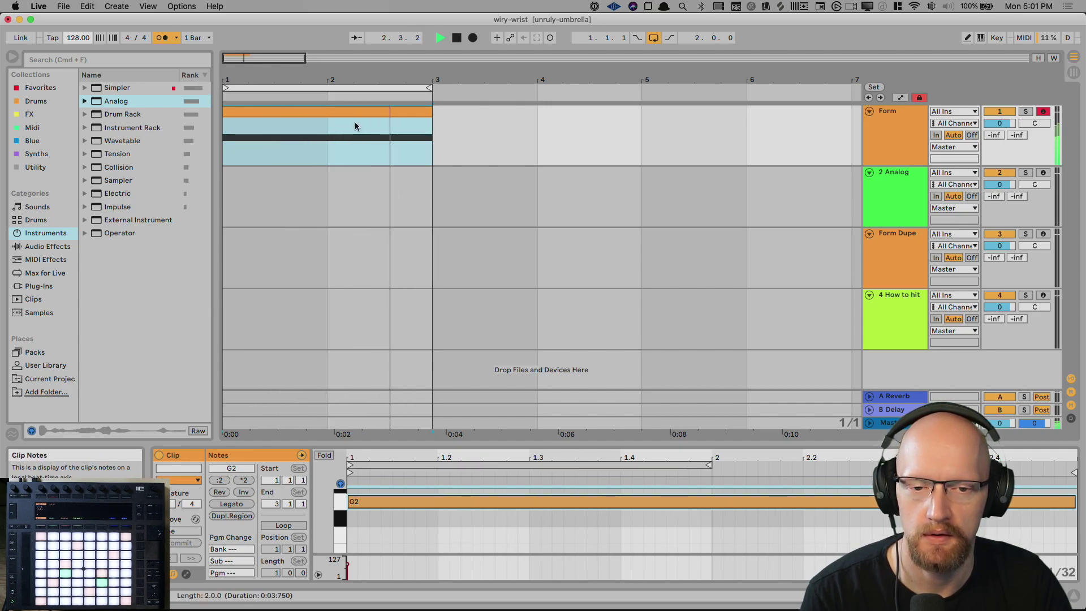
pyautogui.click(160, 39)
pyautogui.press('space')
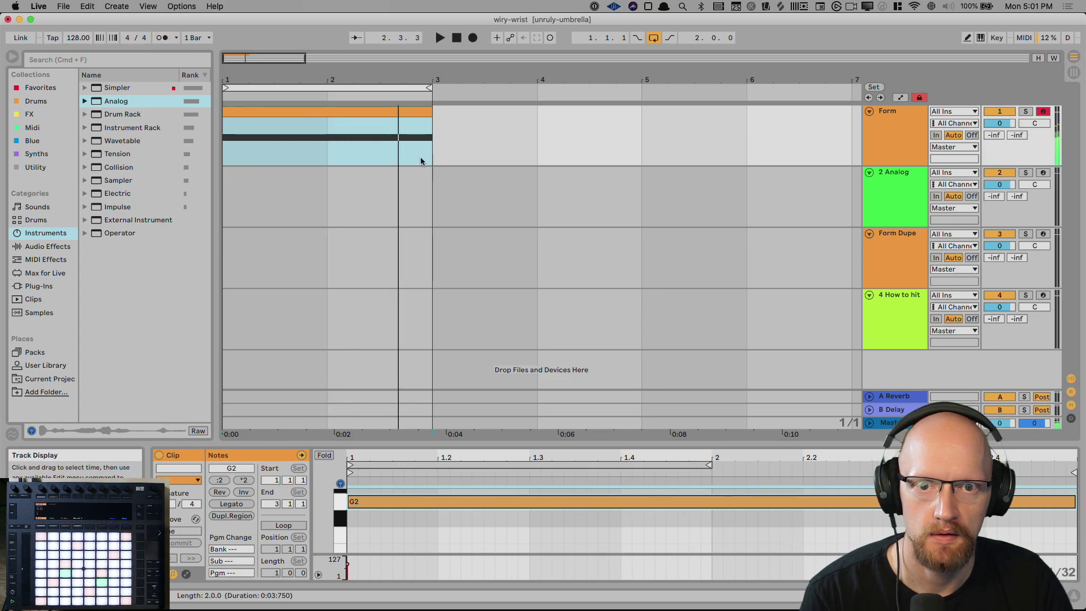
# Open the Form track's Reaktor window and show the motion curve editor.
pyautogui.click(411, 117)
pyautogui.moveTo(763, 444); pyautogui.dragTo(764, 231)
pyautogui.click(871, 294)
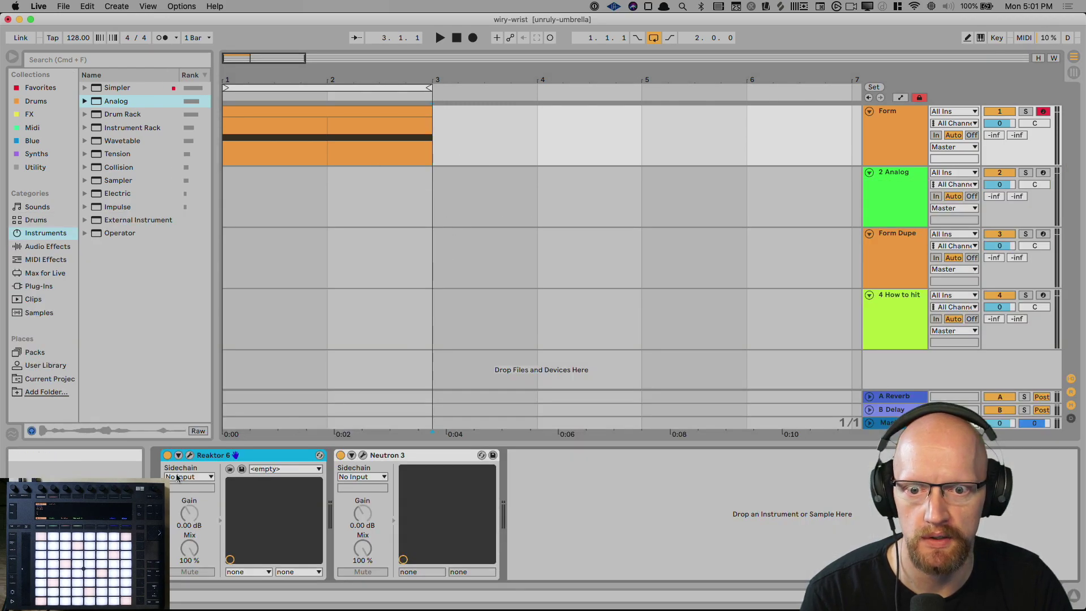
pyautogui.click(190, 456)
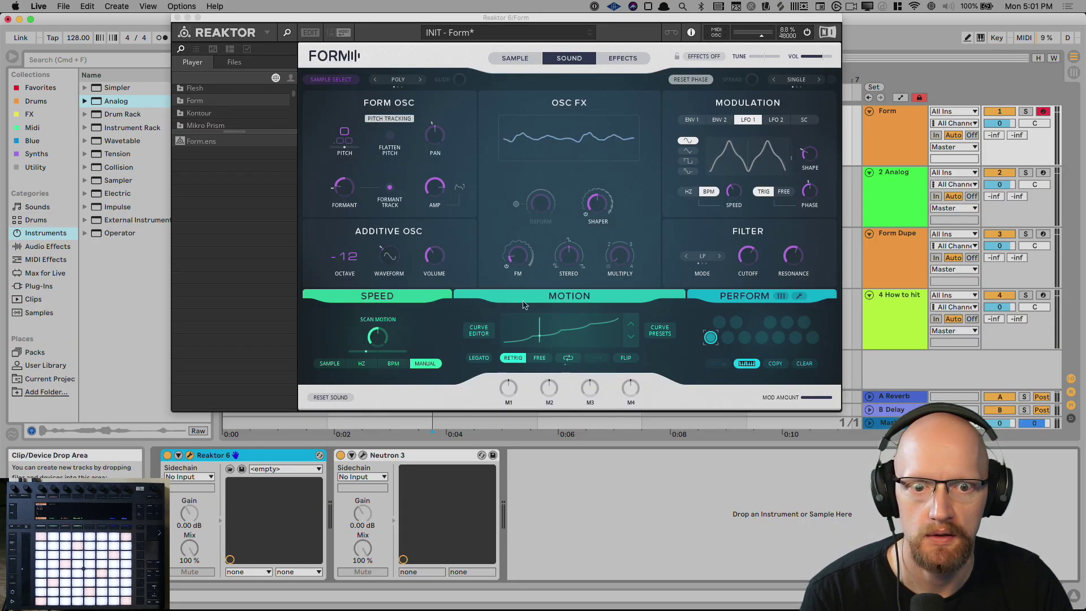
pyautogui.click(478, 331)
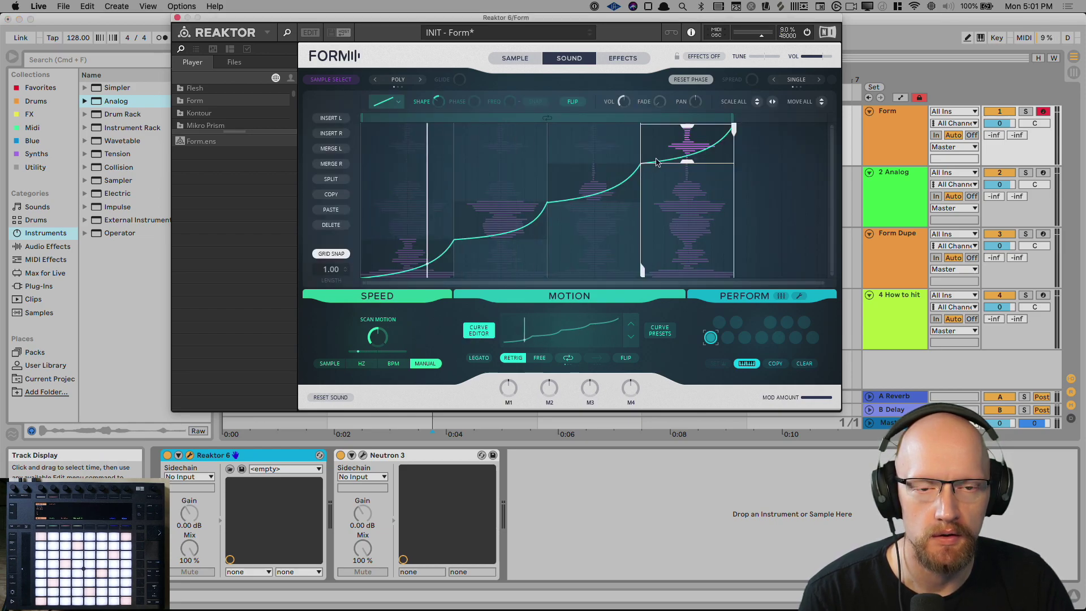
# Turn on looping for Form's motion curve, check the sample and sound pages, and close the Reaktor window.
pyautogui.moveTo(824, 284)
pyautogui.mouseDown()
pyautogui.moveTo(752, 287)
pyautogui.moveTo(825, 286)
pyautogui.mouseUp()
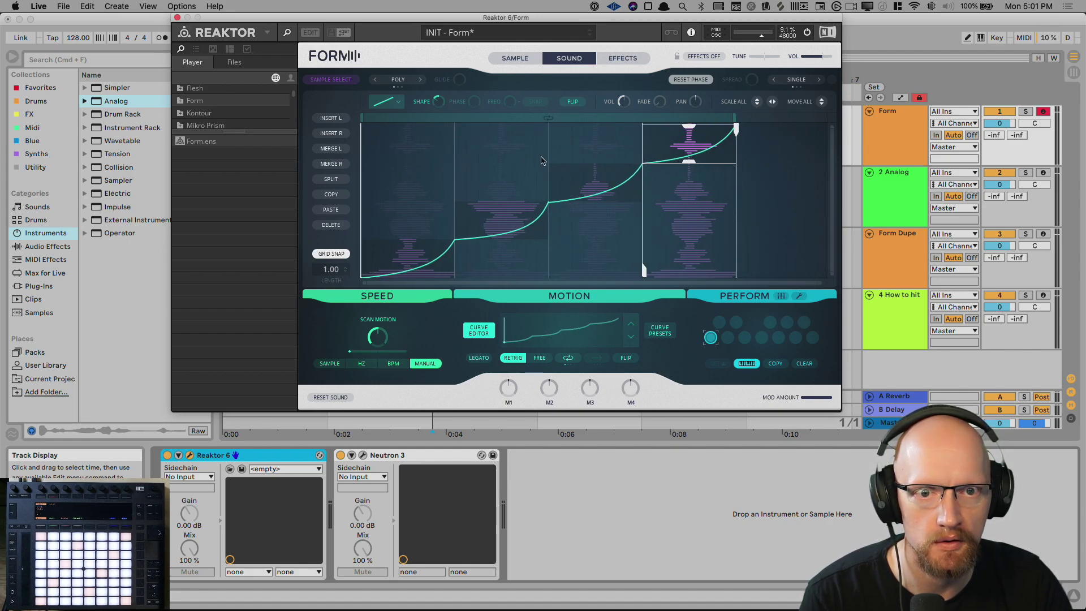
pyautogui.click(569, 360)
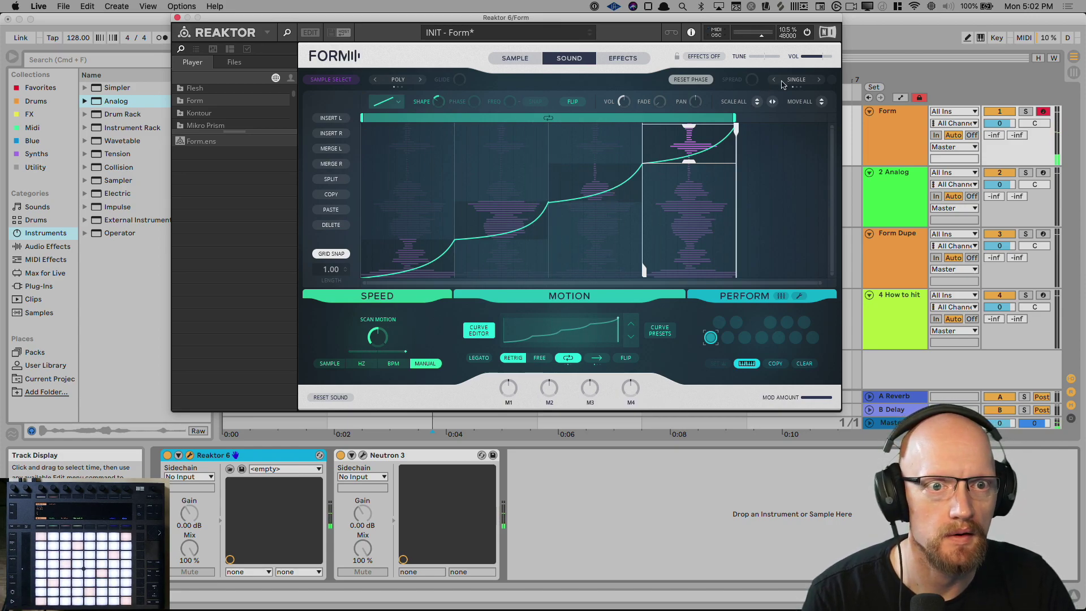
pyautogui.click(515, 58)
pyautogui.click(569, 58)
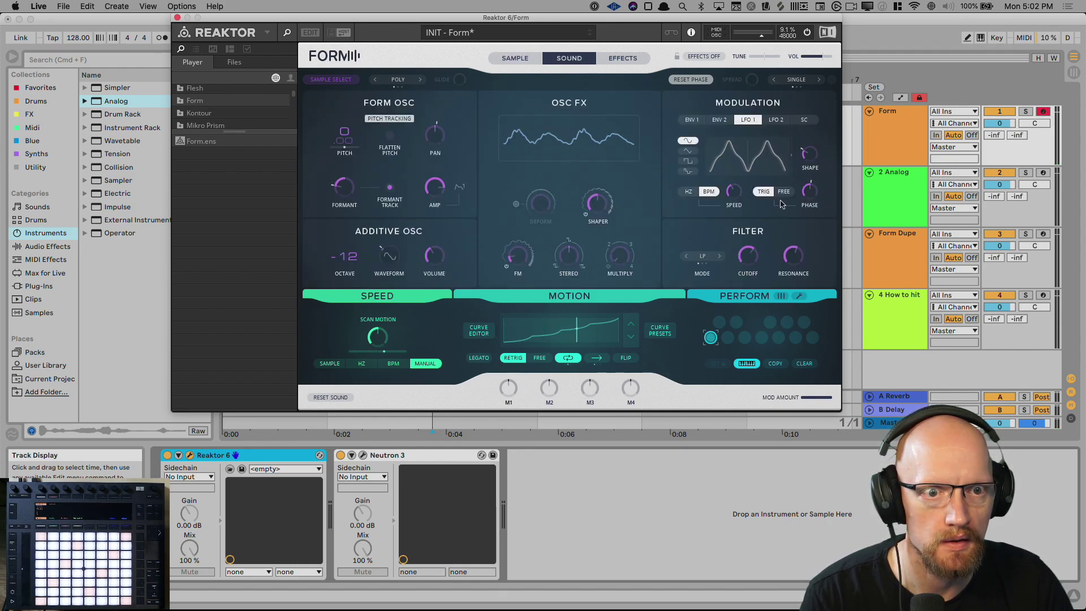
pyautogui.click(742, 207)
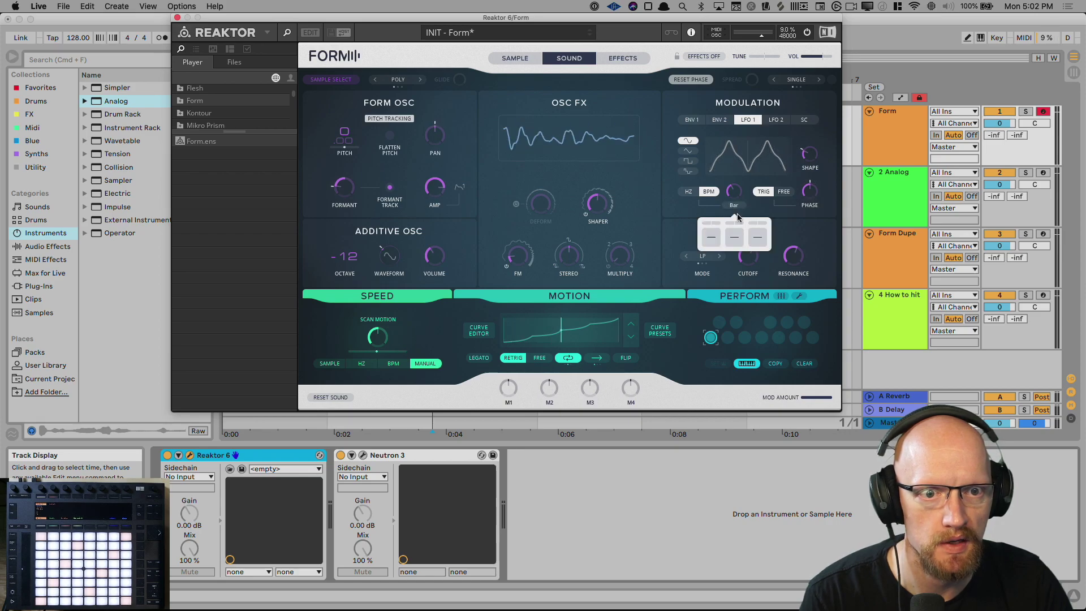
pyautogui.click(704, 220)
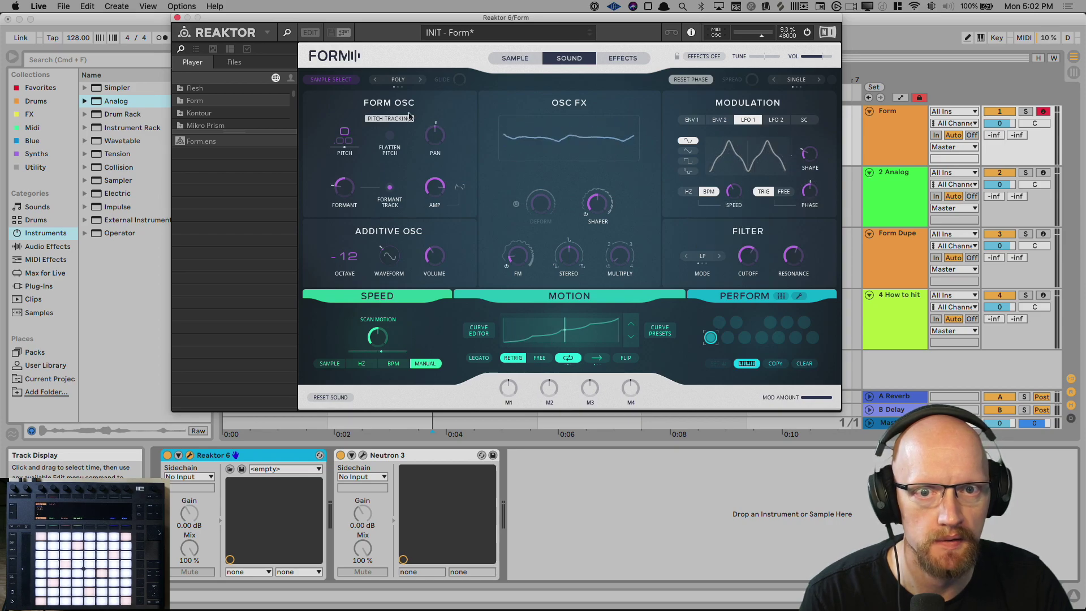
pyautogui.click(177, 18)
# Shorten the Form clip's G2 note to one bar, duplicate it into bar 2, and play the loop from bar 1.
pyautogui.click(366, 115)
pyautogui.doubleClick(366, 115)
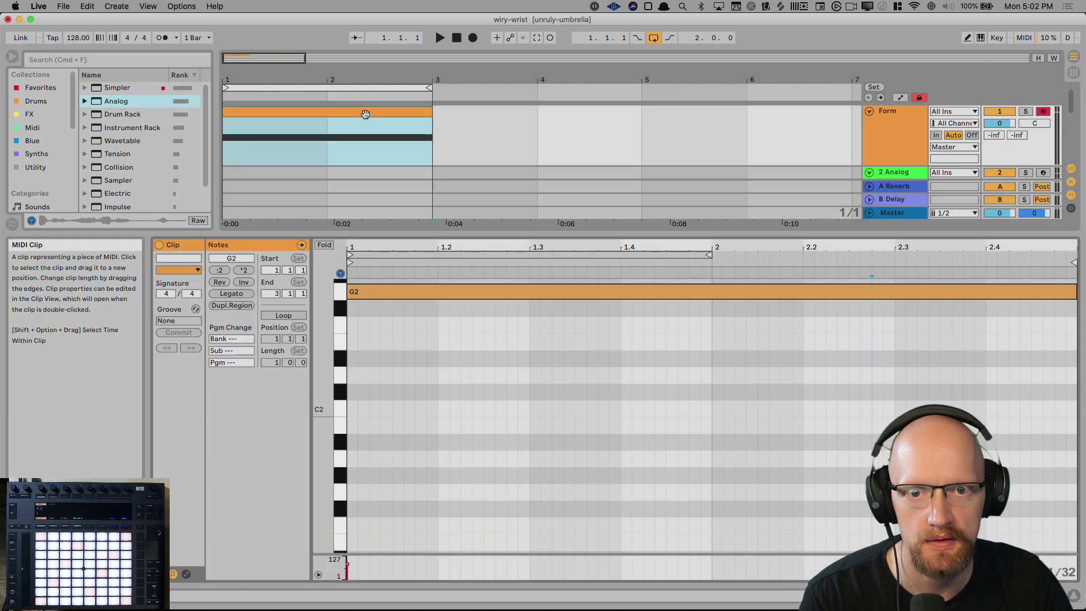
pyautogui.moveTo(1075, 293); pyautogui.dragTo(712, 294)
pyautogui.press('super+d')
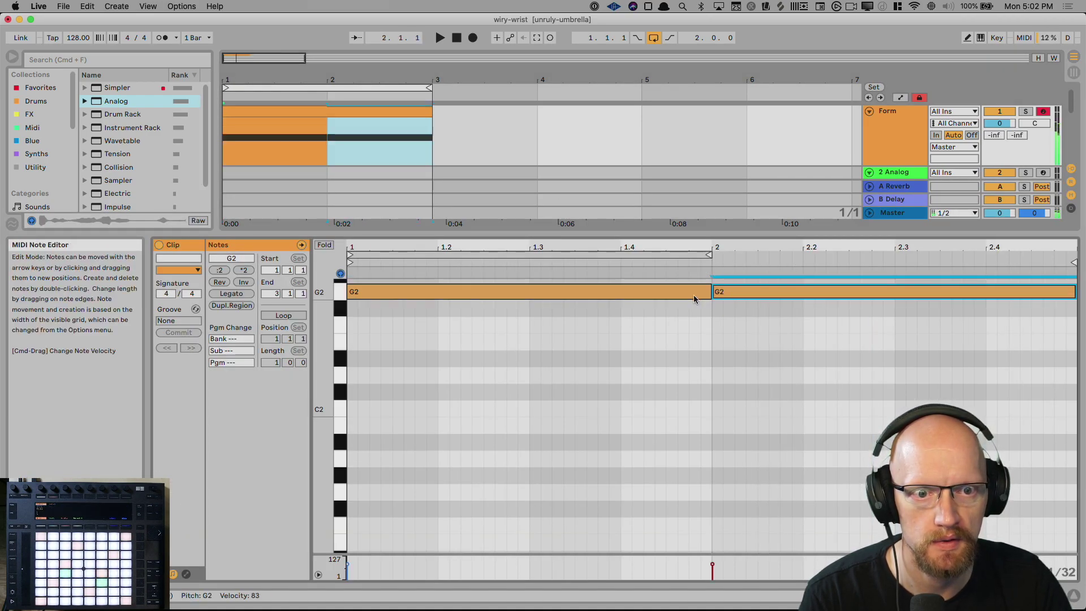
pyautogui.click(226, 147)
pyautogui.press('space')
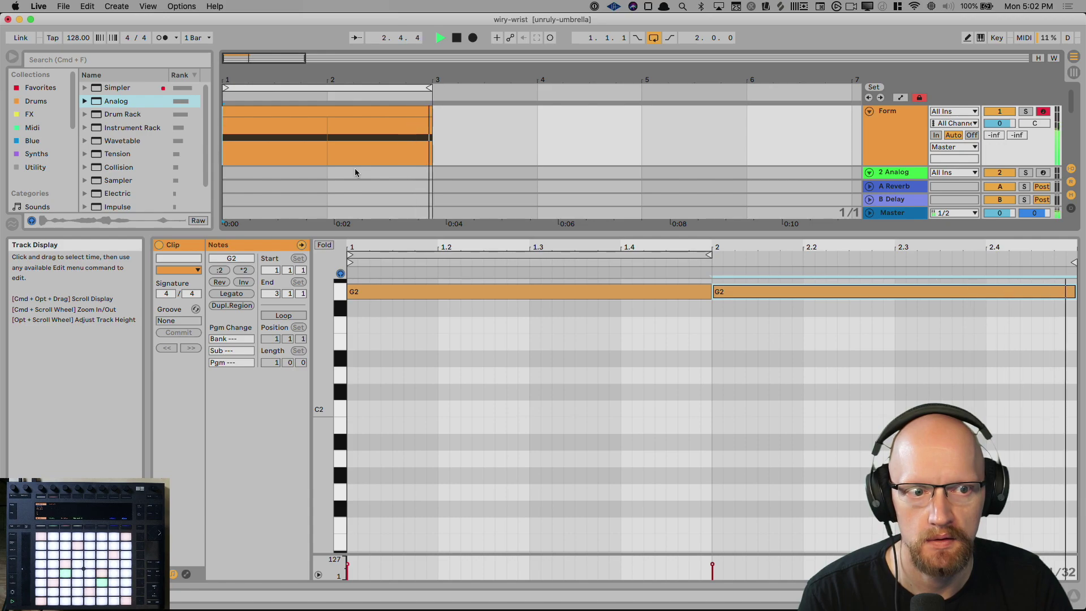
# Try shortening both G2 notes to leave gaps before each bar's end, play the loop, and extend them back to full bars.
pyautogui.press('space')
pyautogui.click(707, 295)
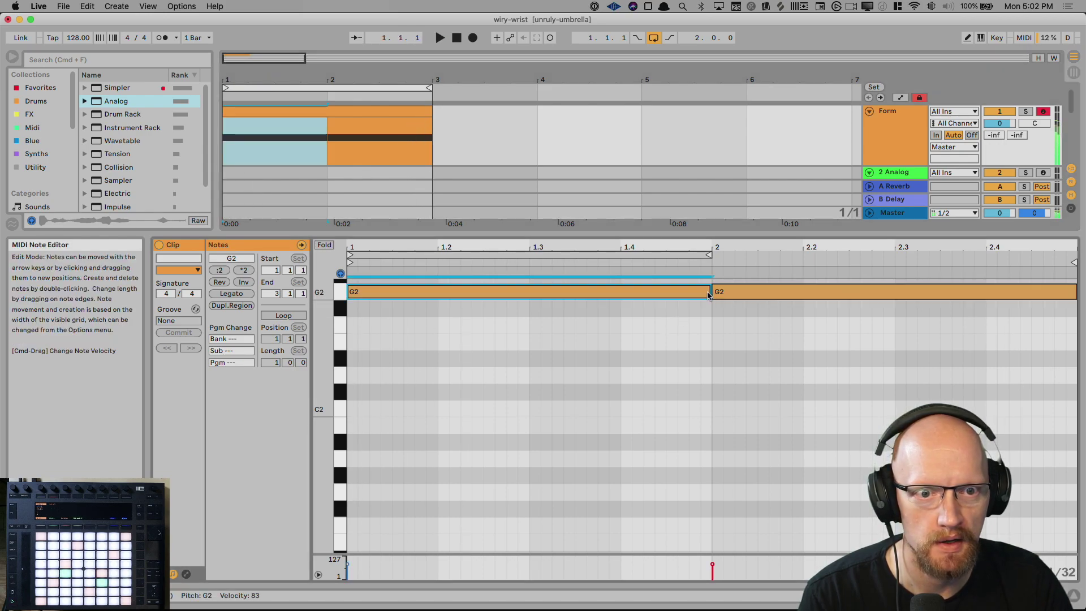
pyautogui.moveTo(709, 293); pyautogui.dragTo(677, 292)
pyautogui.click(895, 315)
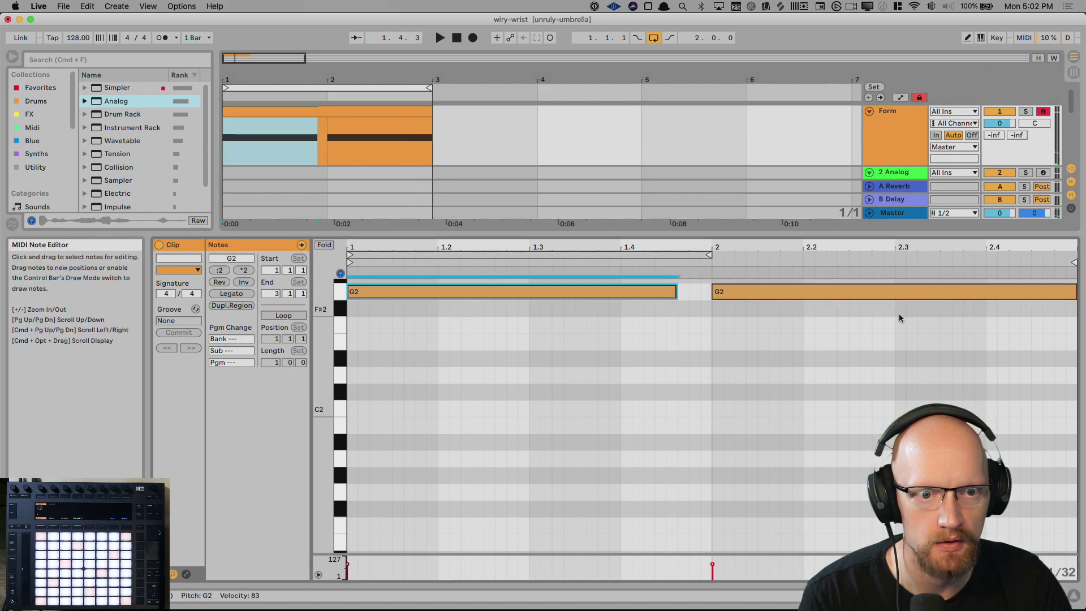
pyautogui.moveTo(1076, 293); pyautogui.dragTo(1030, 293)
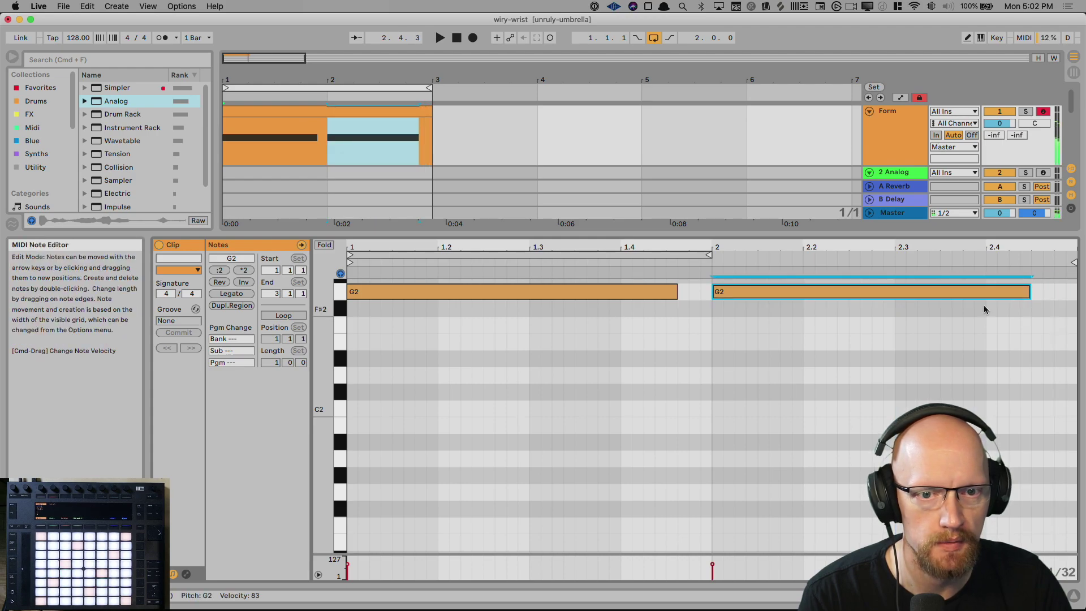
pyautogui.click(348, 310)
pyautogui.press('space')
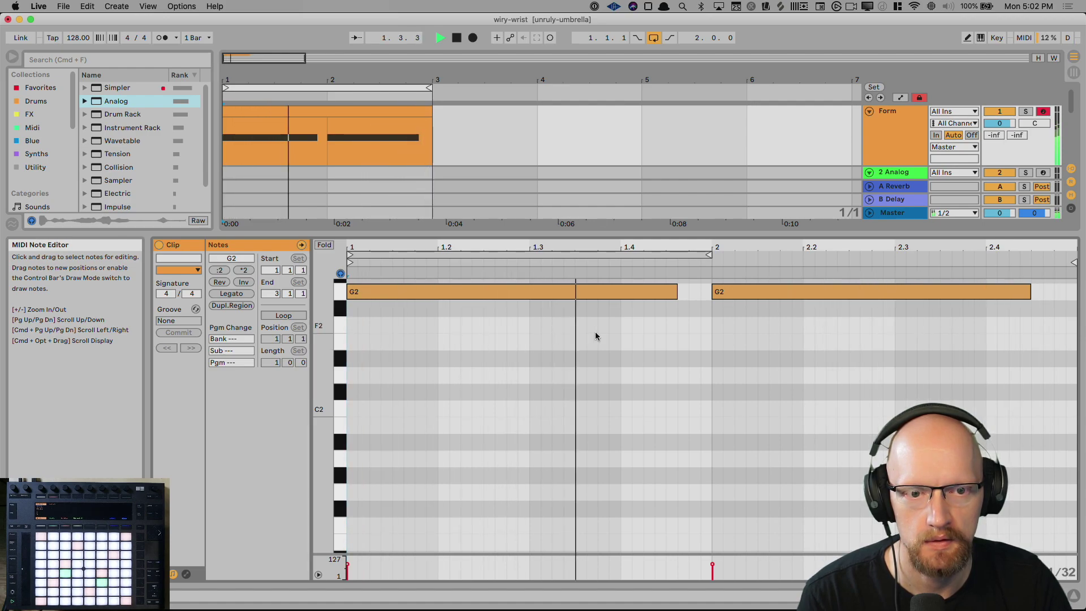
pyautogui.moveTo(677, 297); pyautogui.dragTo(710, 297)
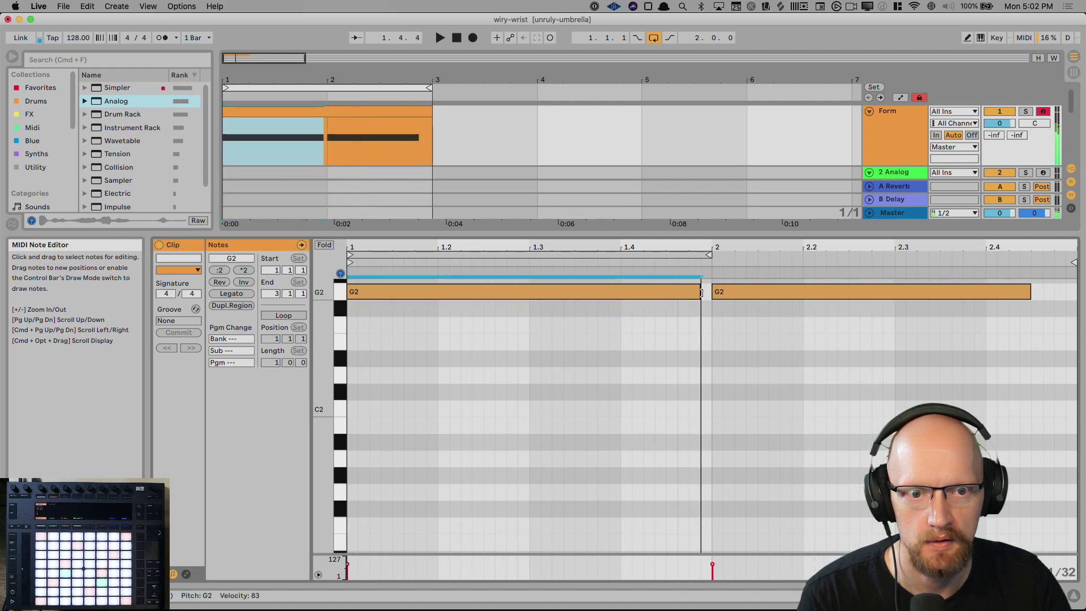
pyautogui.moveTo(1030, 293); pyautogui.dragTo(1075, 294)
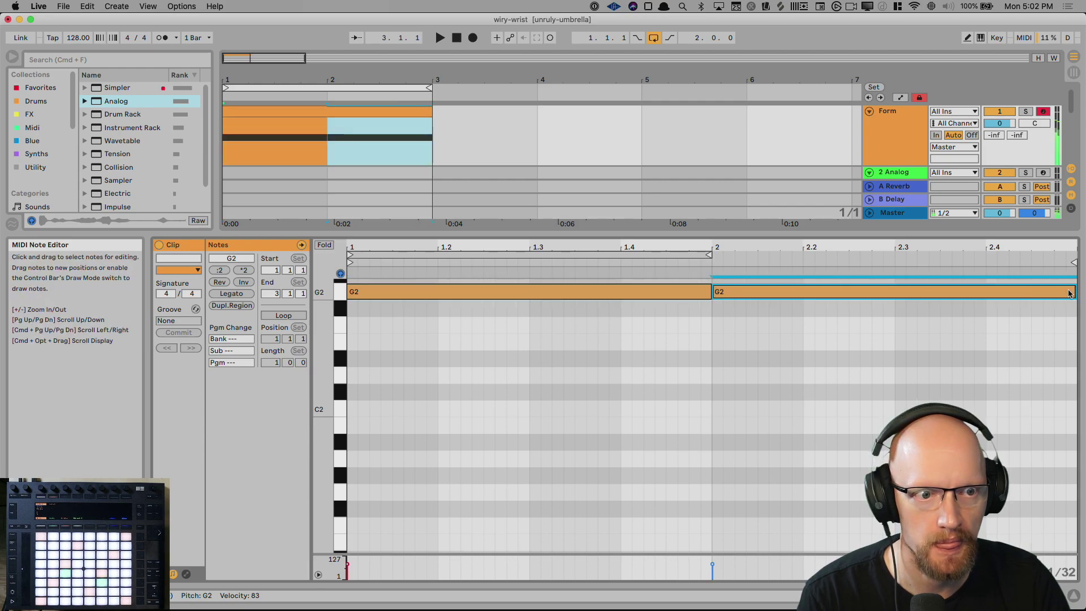
# Set the Form track's Reaktor voice mode to Mono Leg., play the loop, and close the Reaktor window.
pyautogui.hotkey('shift', 'Tab')
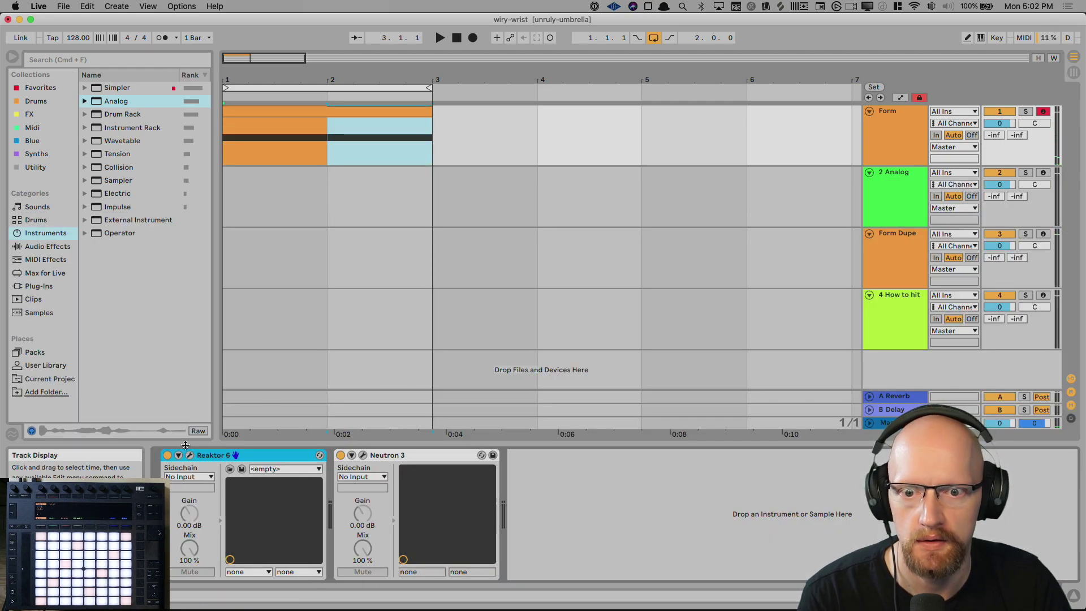
pyautogui.click(190, 456)
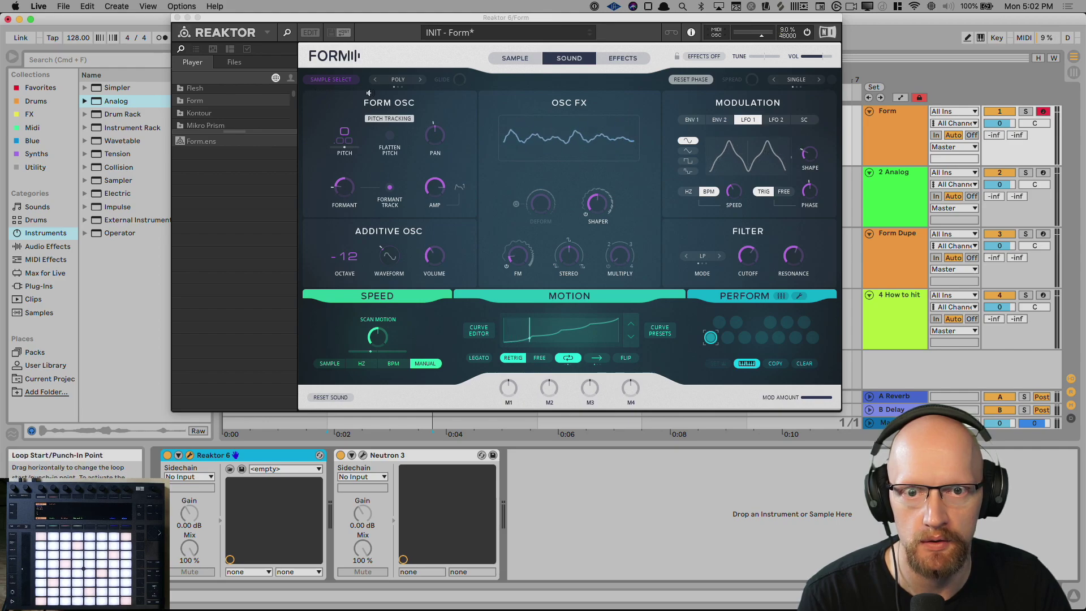
pyautogui.click(420, 79)
pyautogui.click(420, 79)
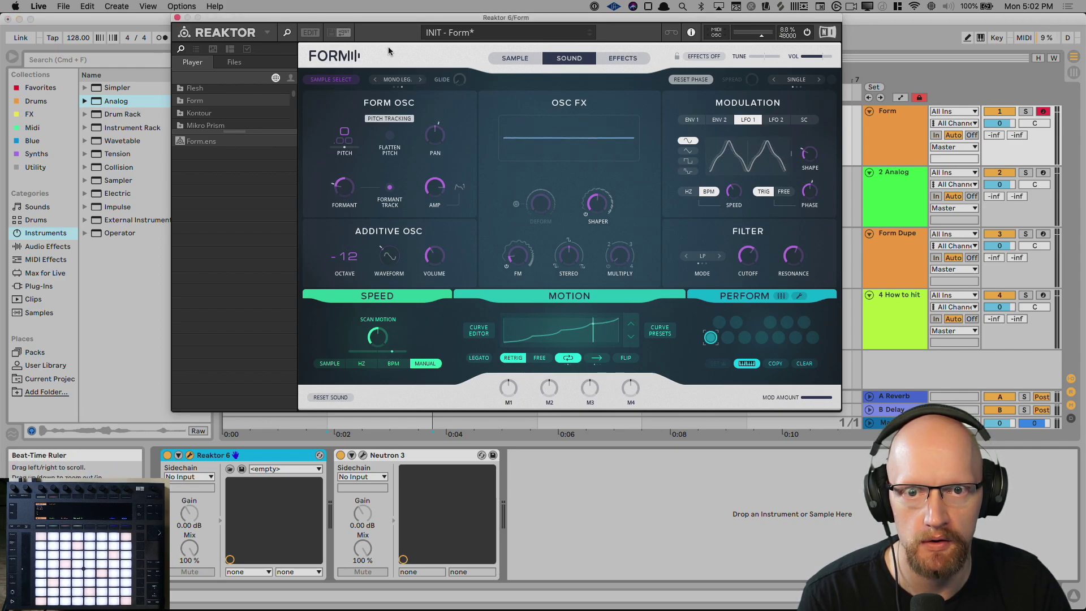
pyautogui.moveTo(379, 20); pyautogui.dragTo(397, 268)
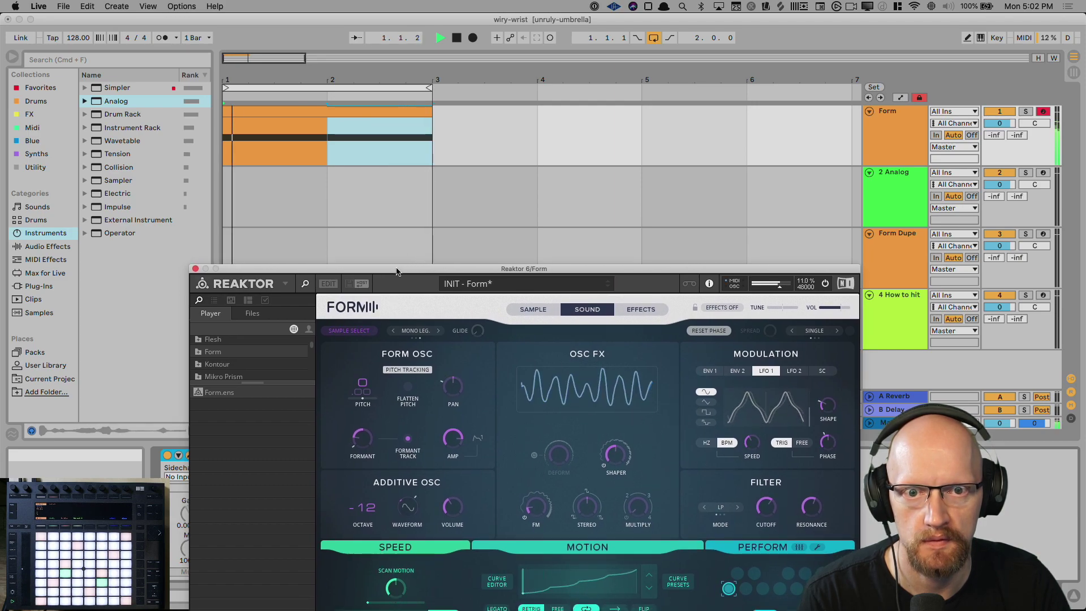
pyautogui.click(195, 269)
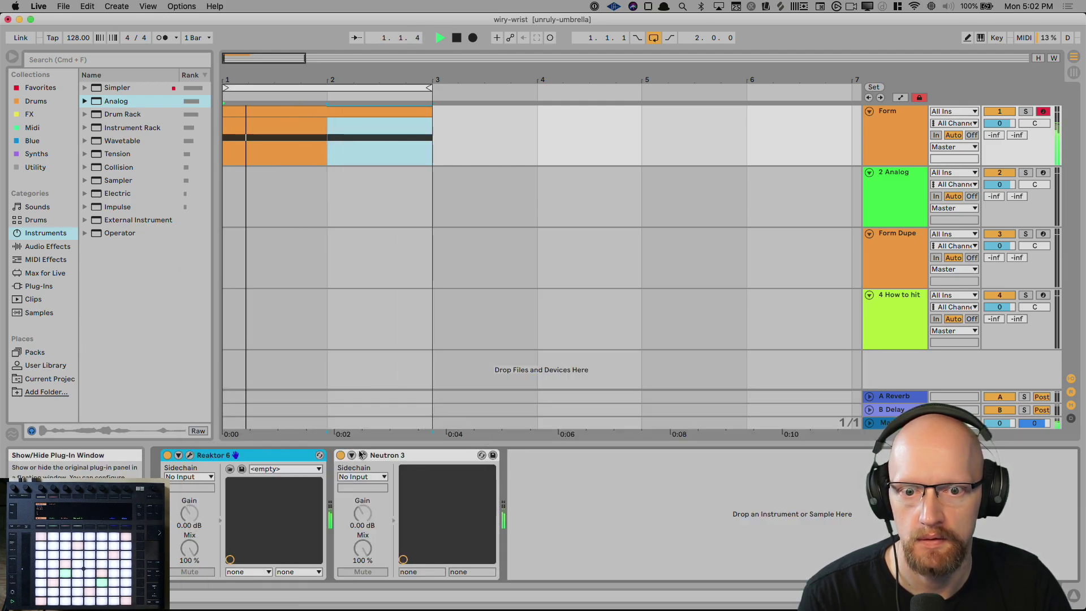
# Open Neutron 3's presets on the Form track and audition Breaks Loop Smasher and Drum Fade FX from the Electronic Drum Bus group.
pyautogui.click(481, 454)
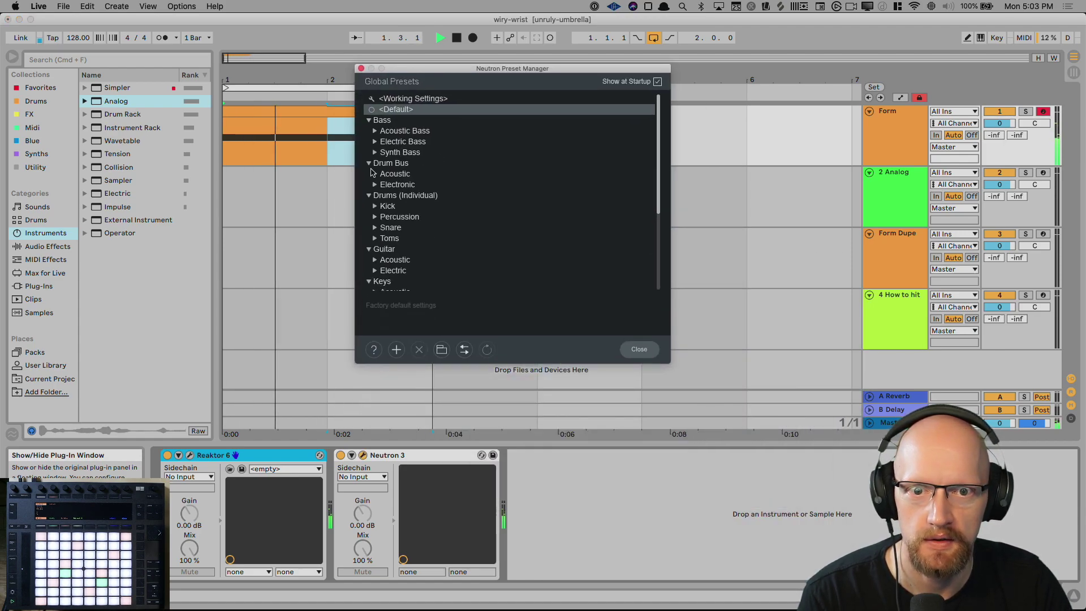
pyautogui.click(374, 185)
pyautogui.click(405, 239)
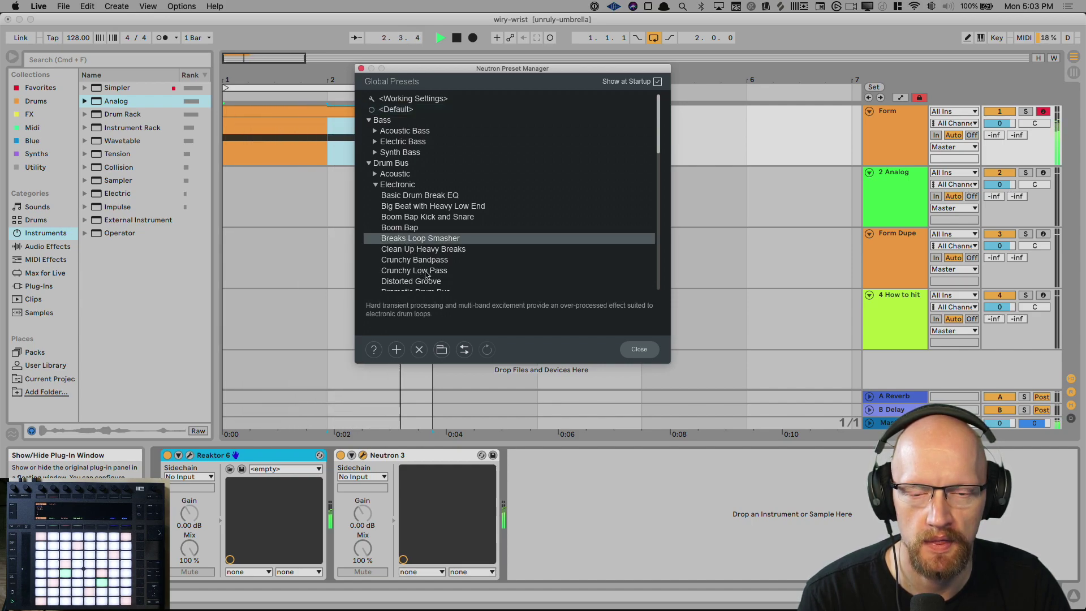
pyautogui.scroll(-3, 426, 276)
pyautogui.click(420, 252)
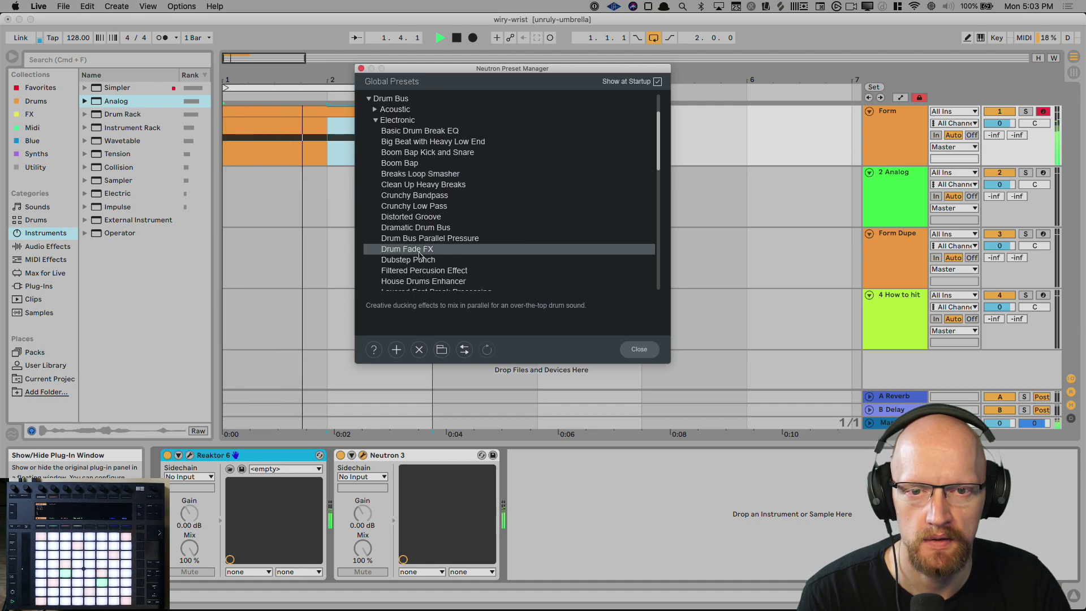
# Load Neutron's Edgy Bass preset from the Electric Bass group, close its window, and stop playback.
pyautogui.click(369, 99)
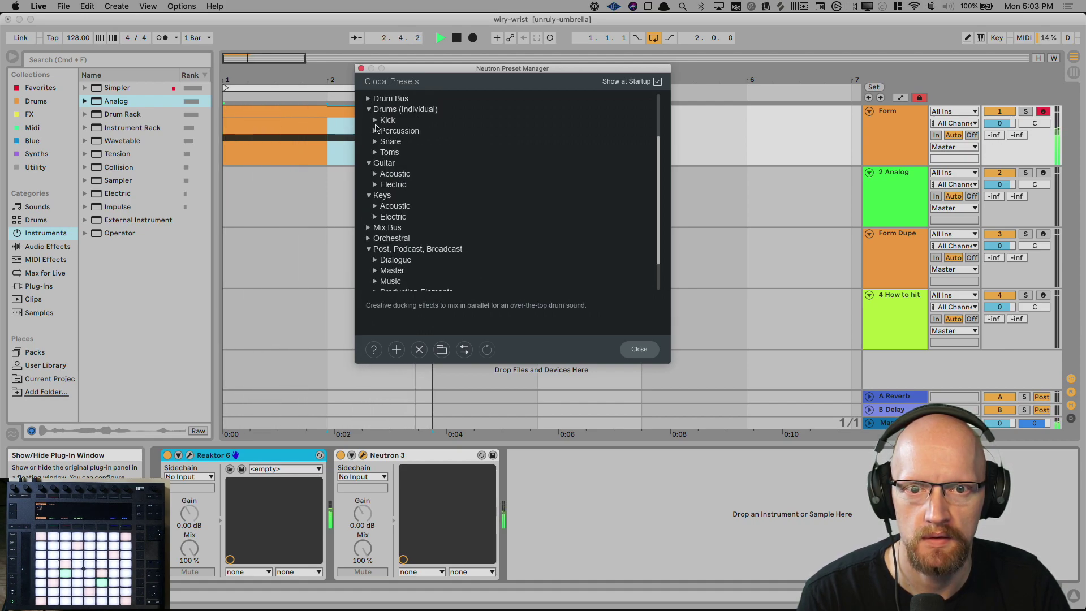
pyautogui.scroll(3, 384, 162)
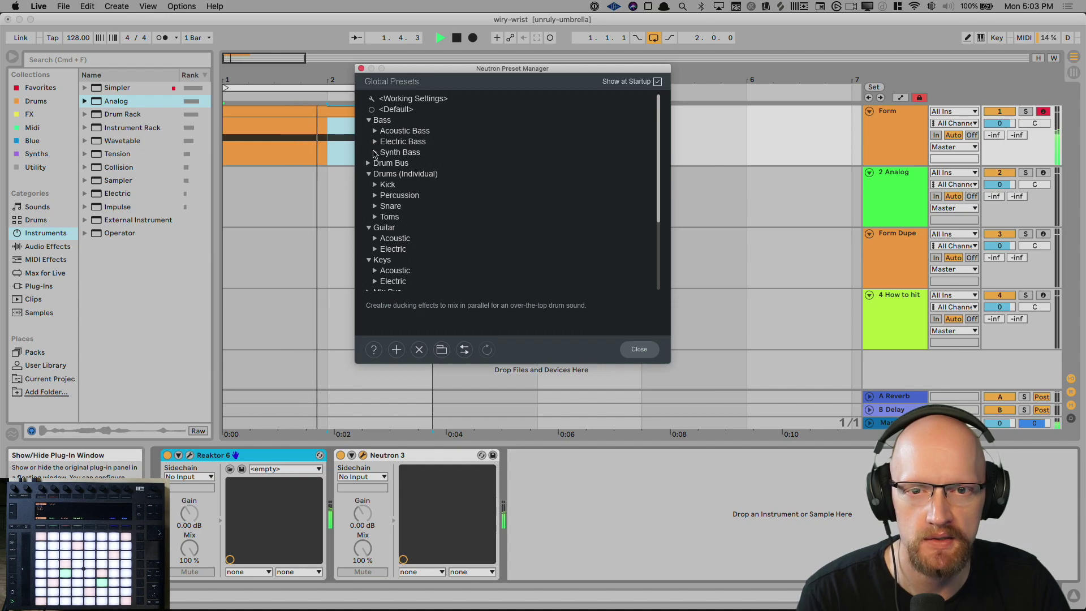
pyautogui.click(375, 142)
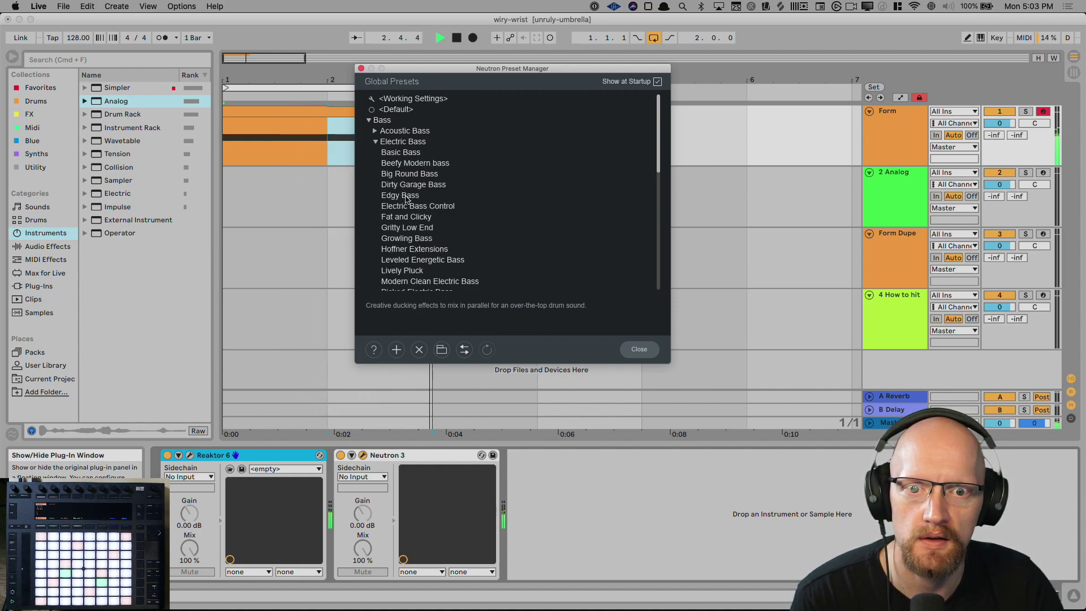
pyautogui.click(405, 196)
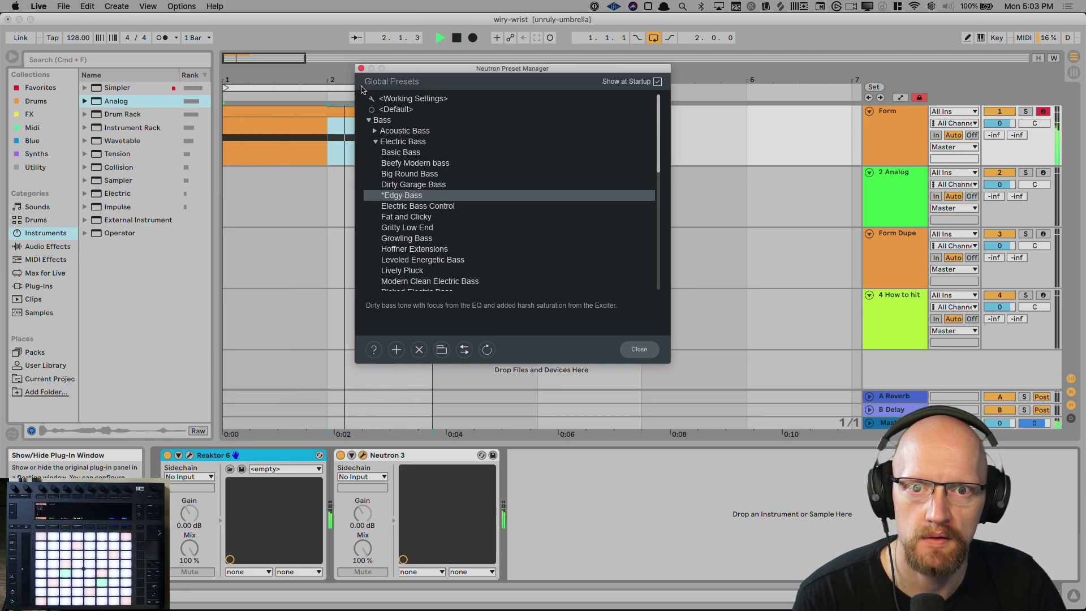
pyautogui.click(361, 69)
pyautogui.press('space')
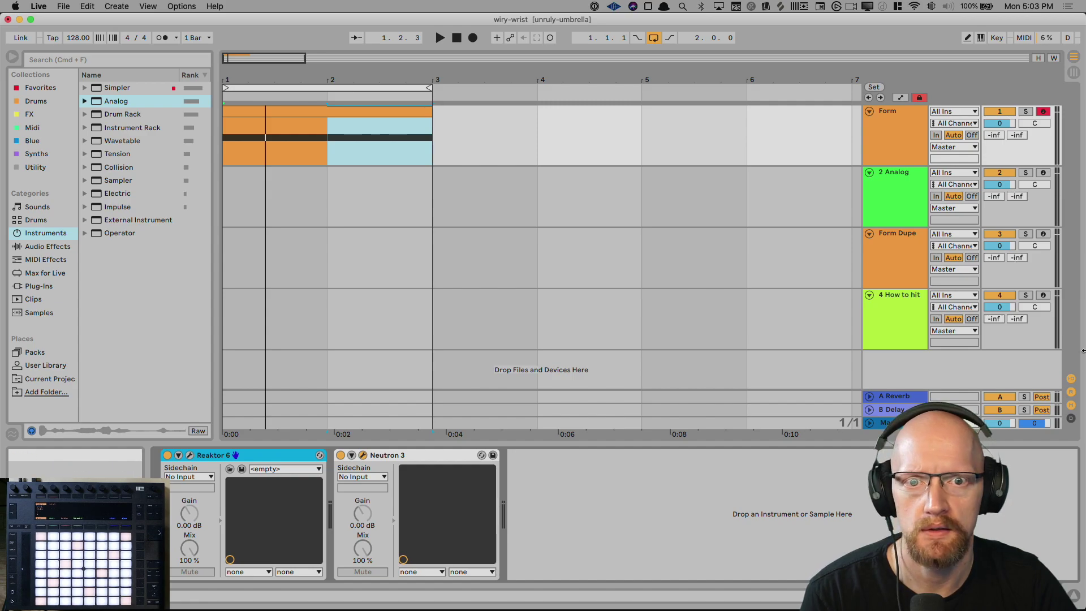
# Duplicate the How to hit track and rename the upper of the two tracks Drums.
pyautogui.click(898, 145)
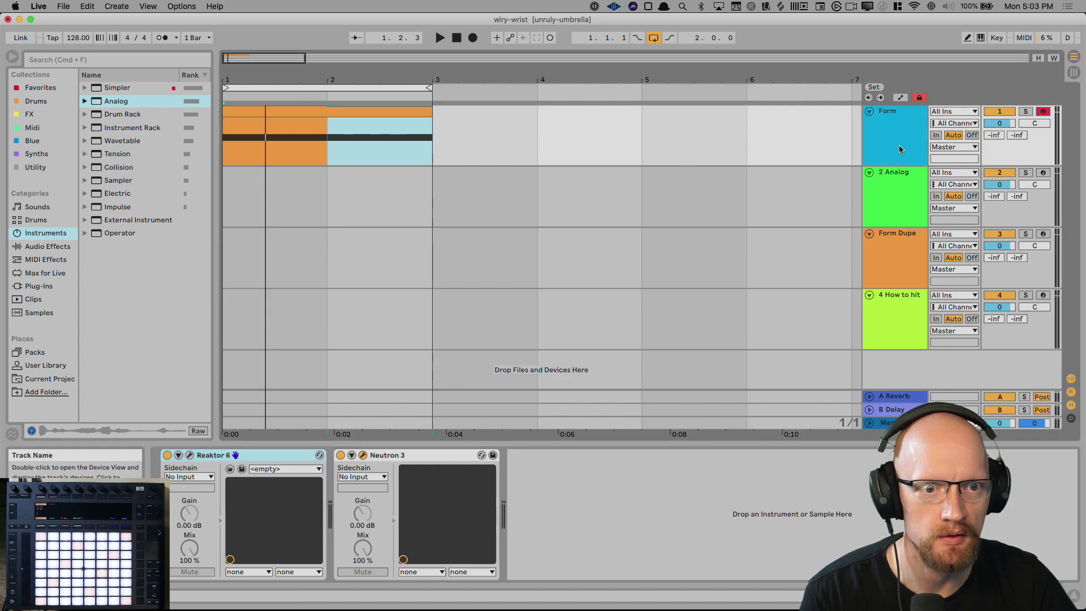
pyautogui.click(895, 251)
pyautogui.click(899, 201)
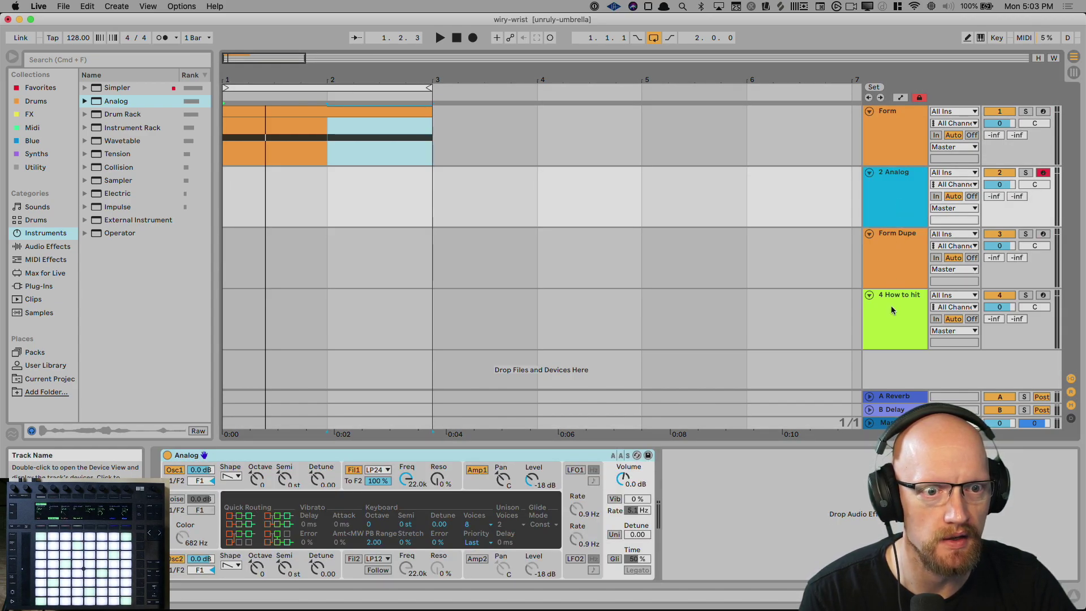
pyautogui.click(886, 347)
pyautogui.press('super+z')
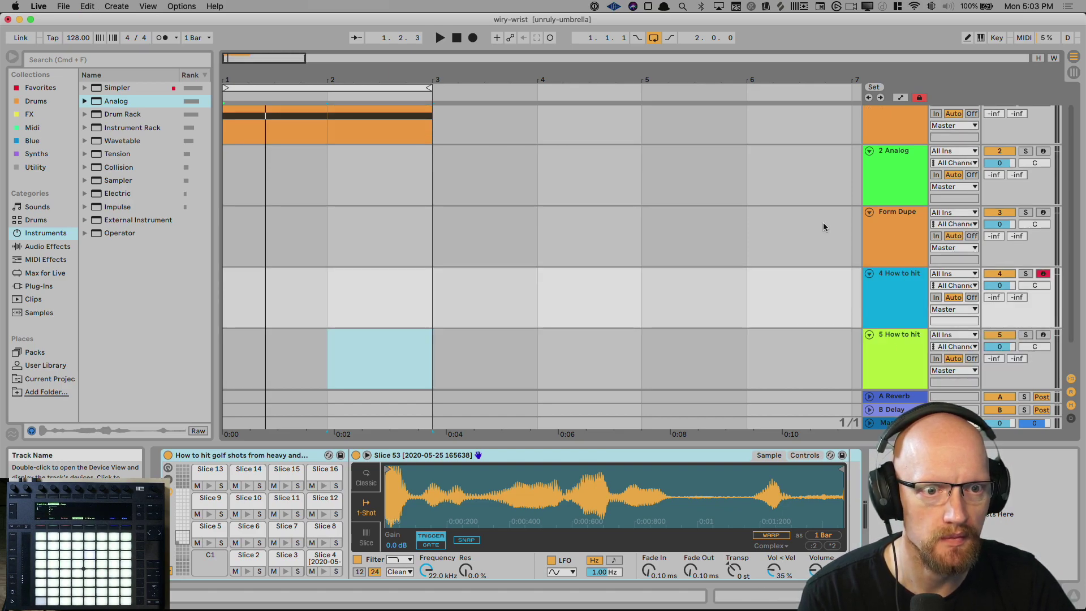
pyautogui.press('super+r')
pyautogui.write('Drums')
pyautogui.press('Return')
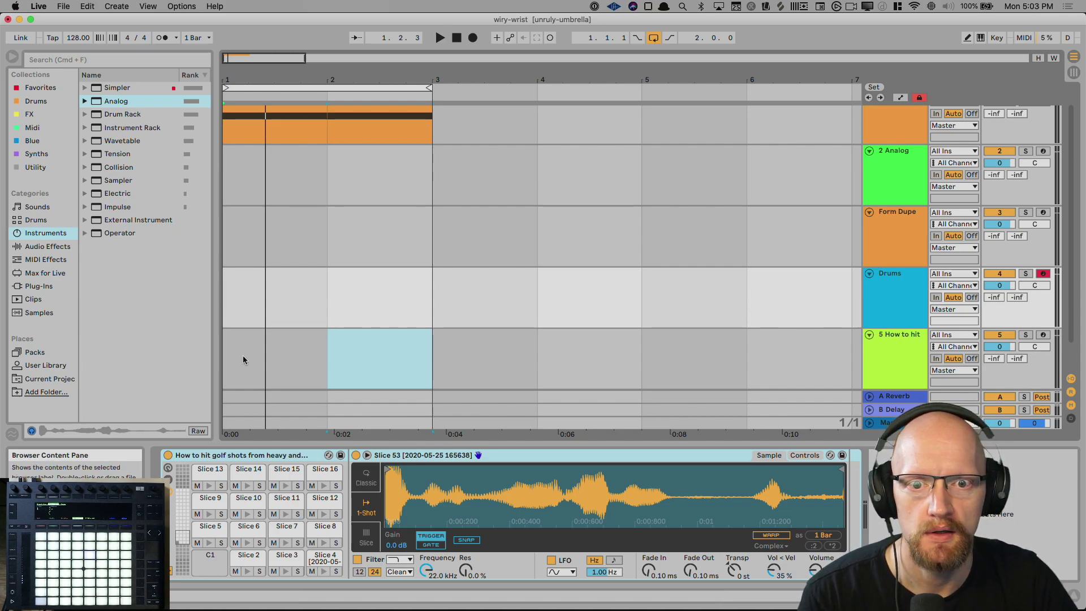
# Select Slice 22 in the Drums track's rack and transpose it to -38 st.
pyautogui.scroll(-1, 656, 305)
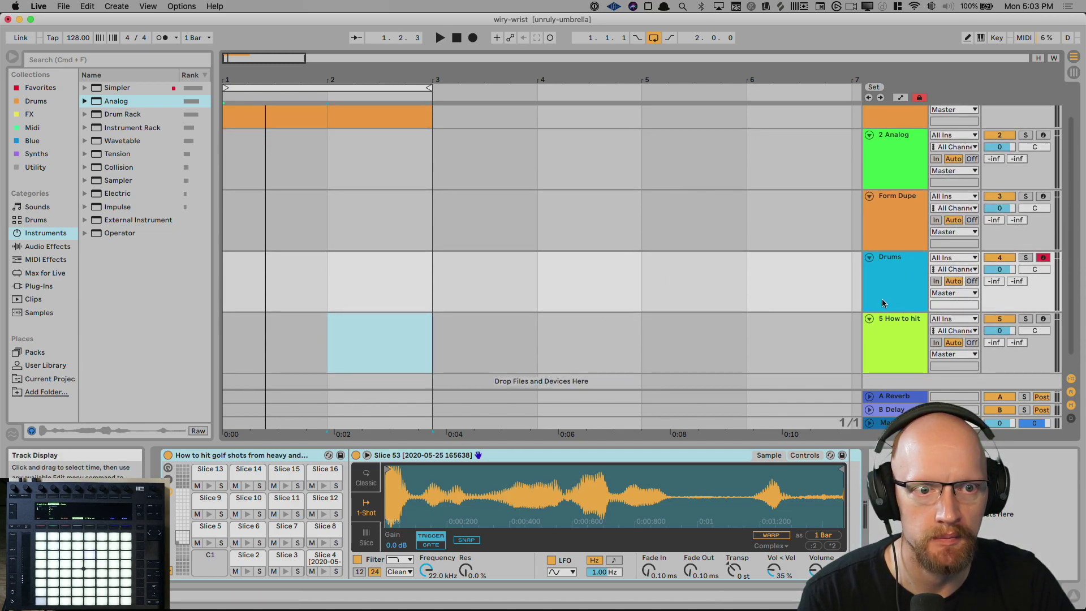
pyautogui.click(249, 553)
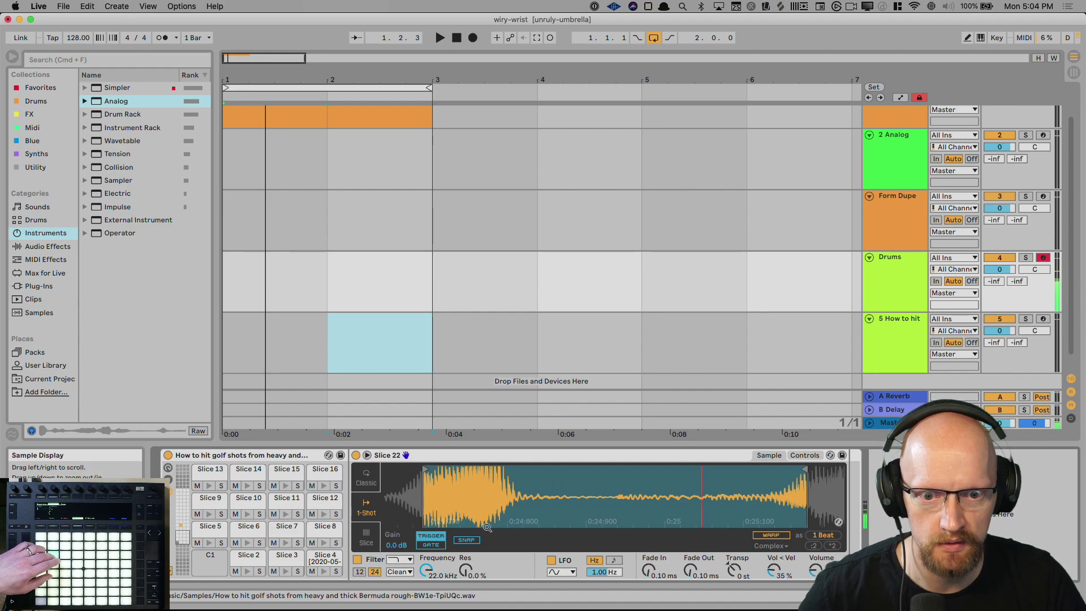
pyautogui.moveTo(734, 572); pyautogui.dragTo(735, 582)
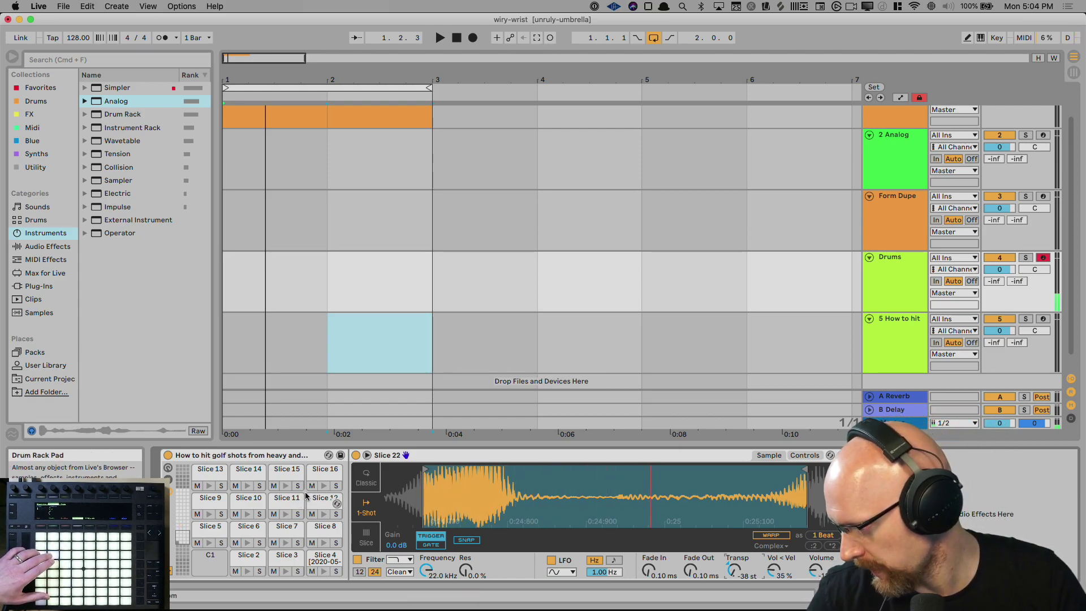
# Move Slice 22 to the empty C1 pad of the Drums rack and name the pad Kick.
pyautogui.scroll(10, 283, 515)
pyautogui.scroll(-5, 283, 518)
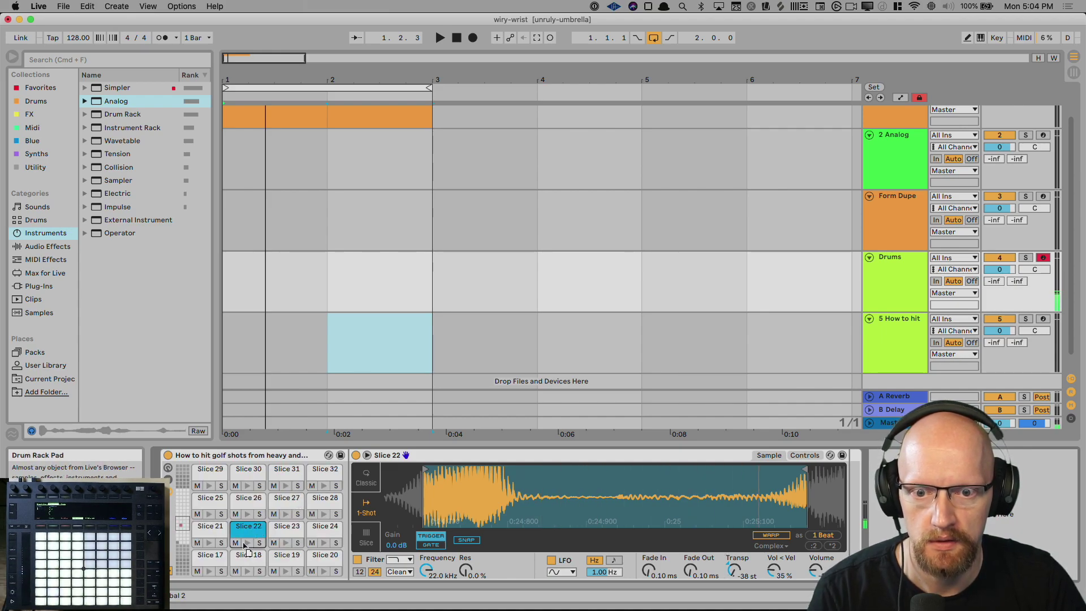
pyautogui.click(179, 544)
pyautogui.click(188, 549)
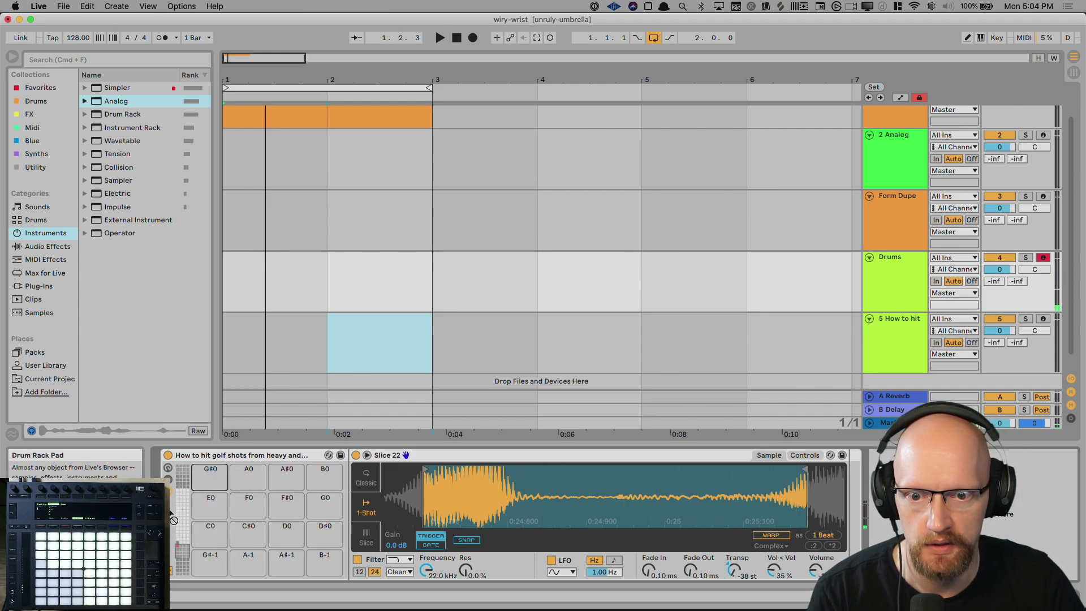
pyautogui.click(204, 560)
pyautogui.click(186, 542)
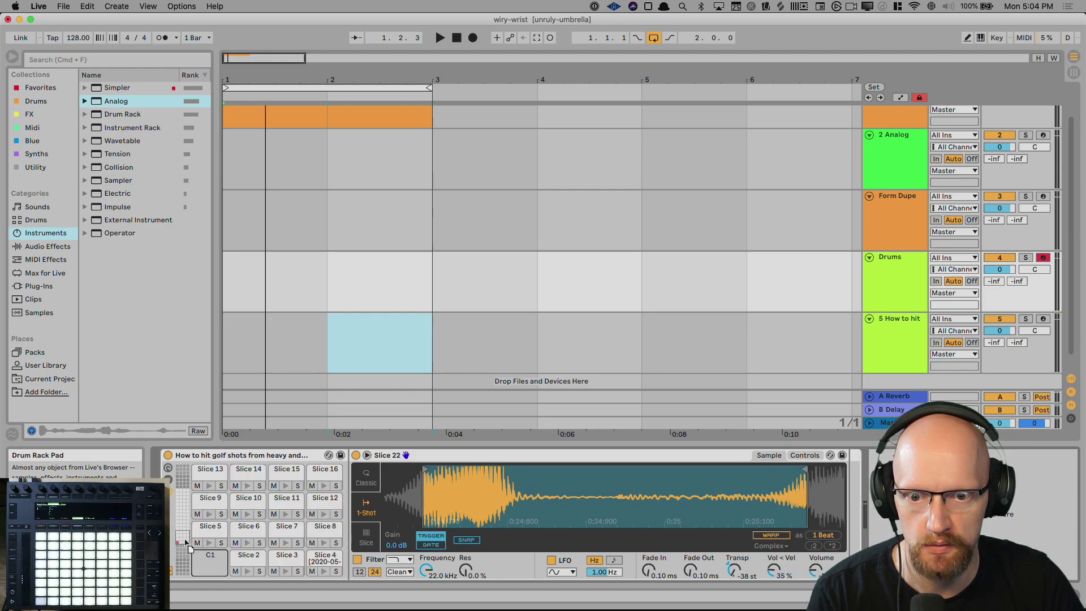
pyautogui.moveTo(208, 559); pyautogui.dragTo(208, 557)
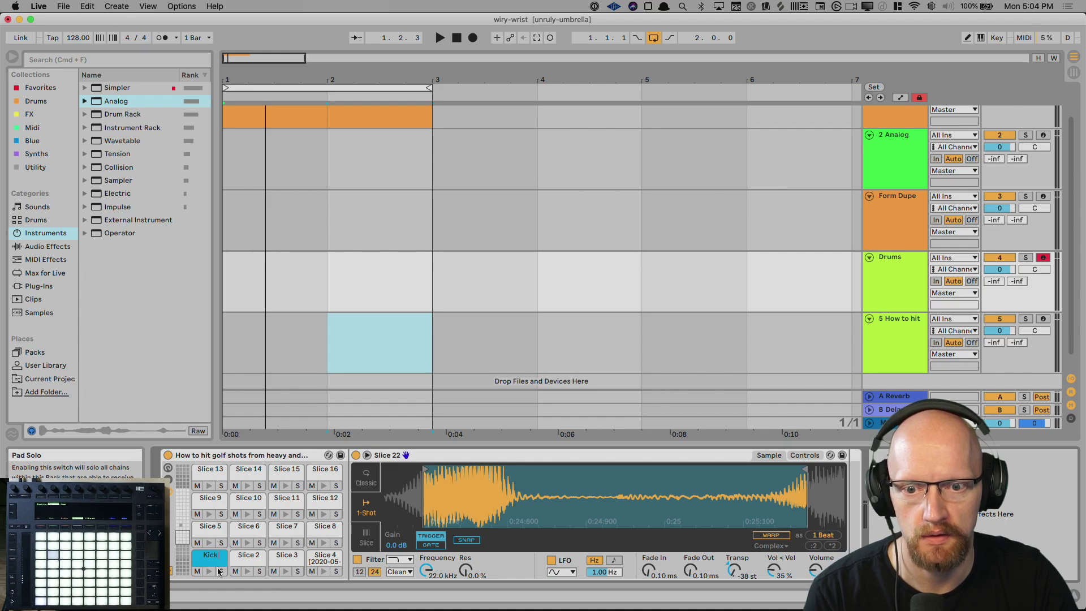
# Turn on warping for the Kick sample, trim its end before the volume swell, and set Fade Out to 157 ms.
pyautogui.click(782, 536)
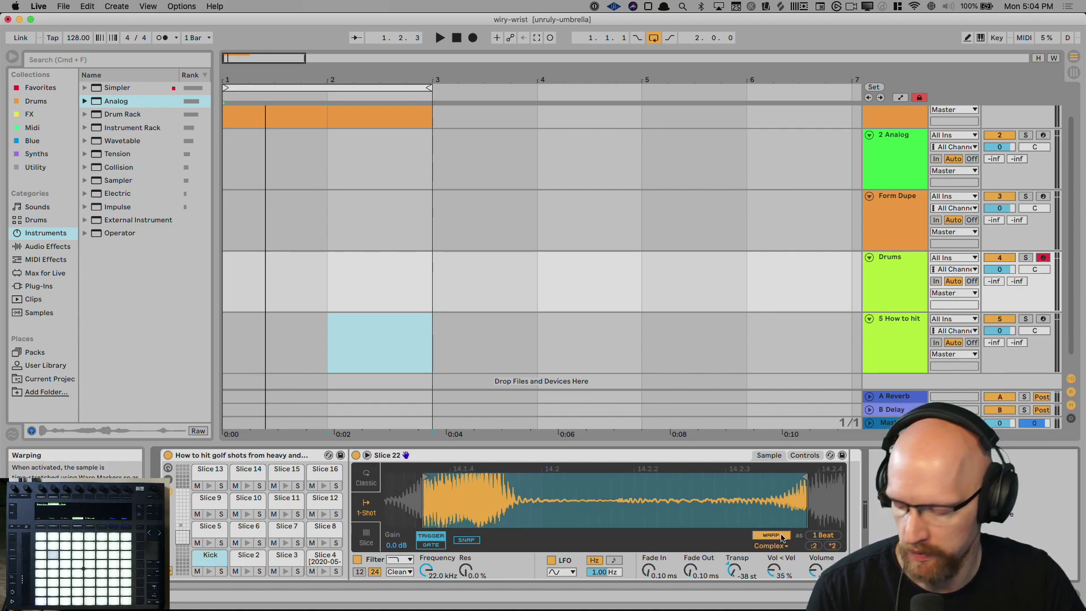
pyautogui.moveTo(805, 478); pyautogui.dragTo(765, 486)
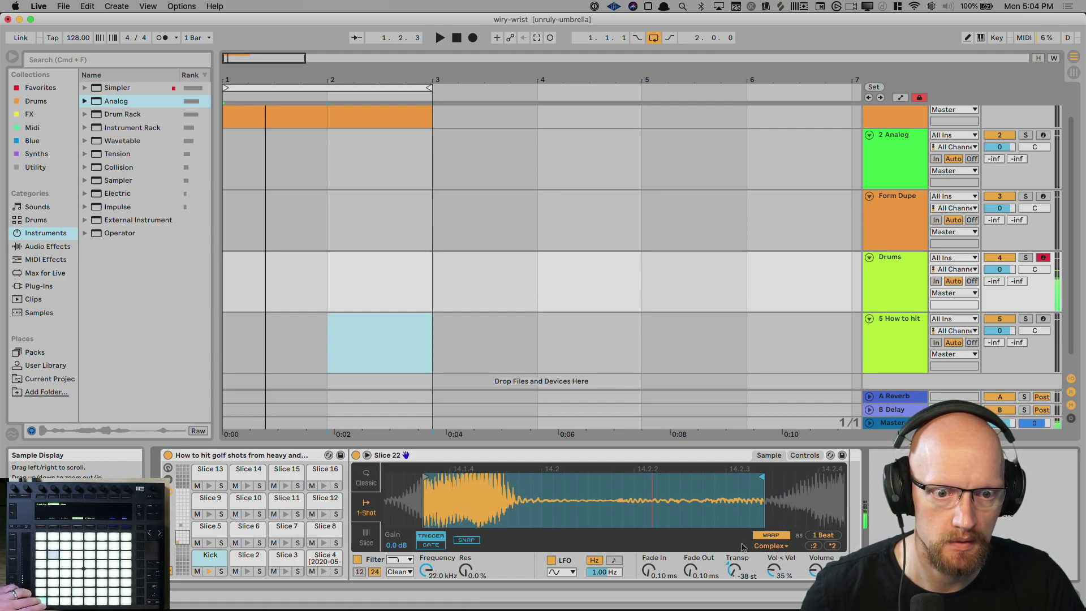
pyautogui.moveTo(695, 573); pyautogui.dragTo(695, 550)
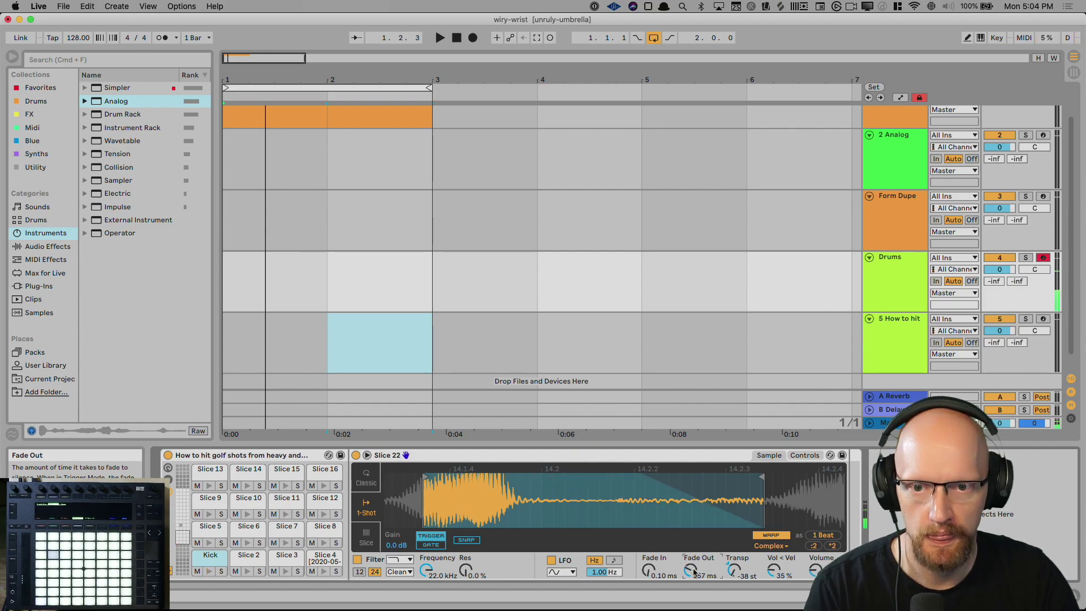
# Search the browser for spectrum.
pyautogui.press('super+f')
pyautogui.write('ps')
pyautogui.press('BackSpace')
pyautogui.press('BackSpace')
pyautogui.write('spec')
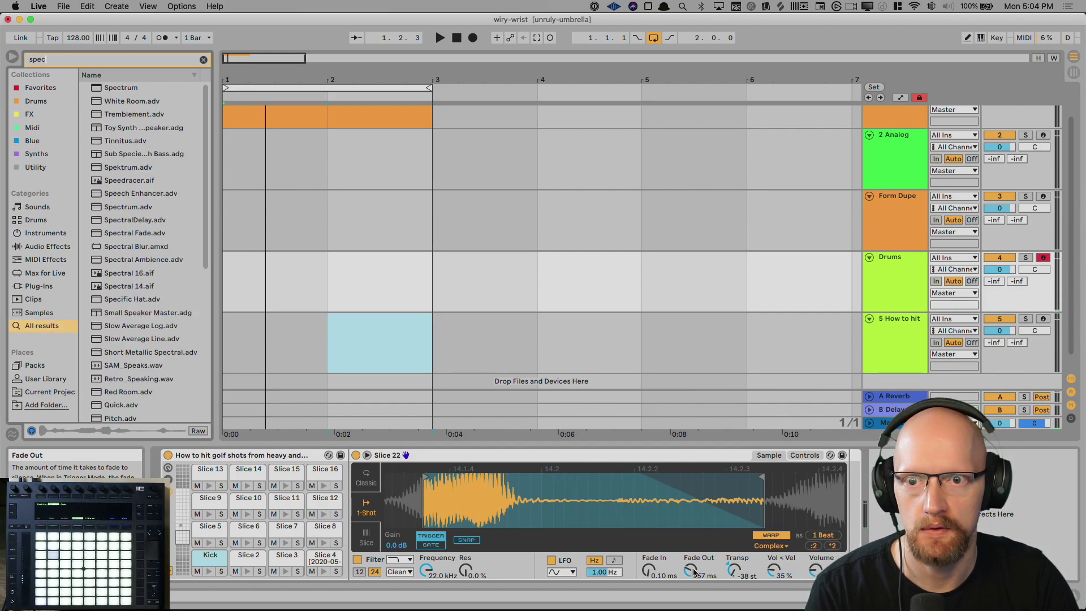
pyautogui.write('trum')
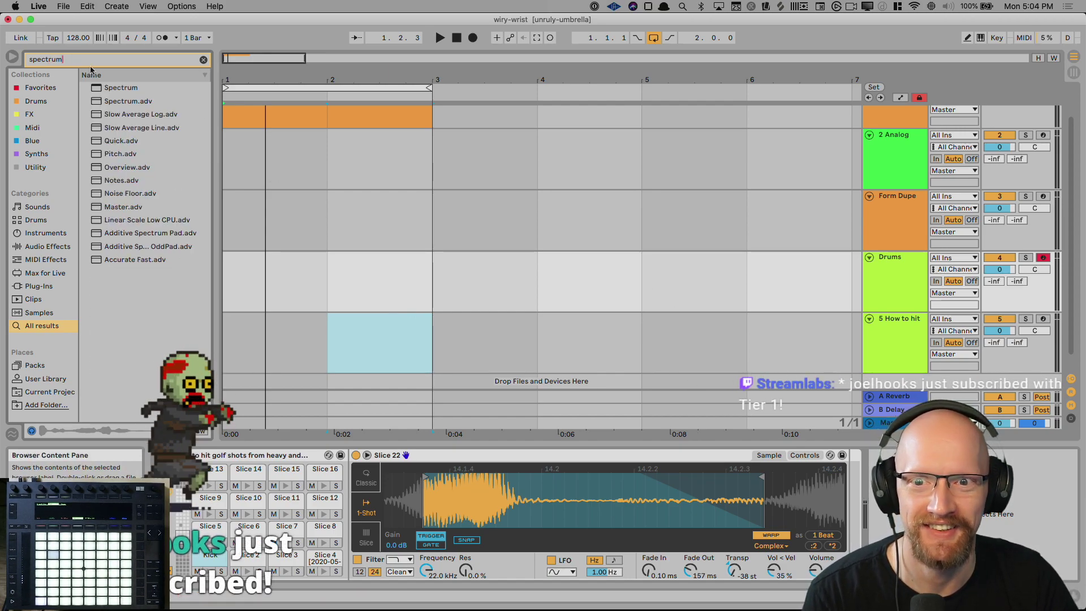
# Add a Spectrum device after the Kick sample in the Drums track's device chain.
pyautogui.moveTo(116, 87); pyautogui.dragTo(519, 454)
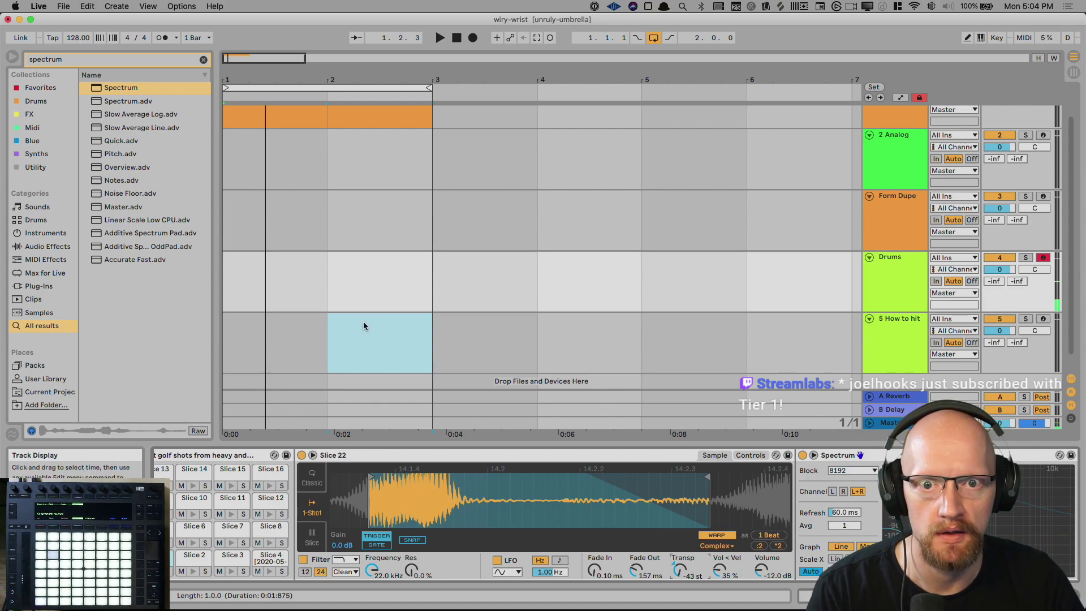
# Create an empty two-bar MIDI clip across bars 1 and 2 of the Drums track.
pyautogui.scroll(1, 557, 325)
pyautogui.moveTo(429, 342); pyautogui.dragTo(263, 333)
pyautogui.moveTo(416, 289); pyautogui.dragTo(295, 314)
pyautogui.hscroll(-2, 220, 511)
pyautogui.moveTo(421, 273); pyautogui.dragTo(252, 283)
pyautogui.press('super+shift+m')
pyautogui.press('super+j')
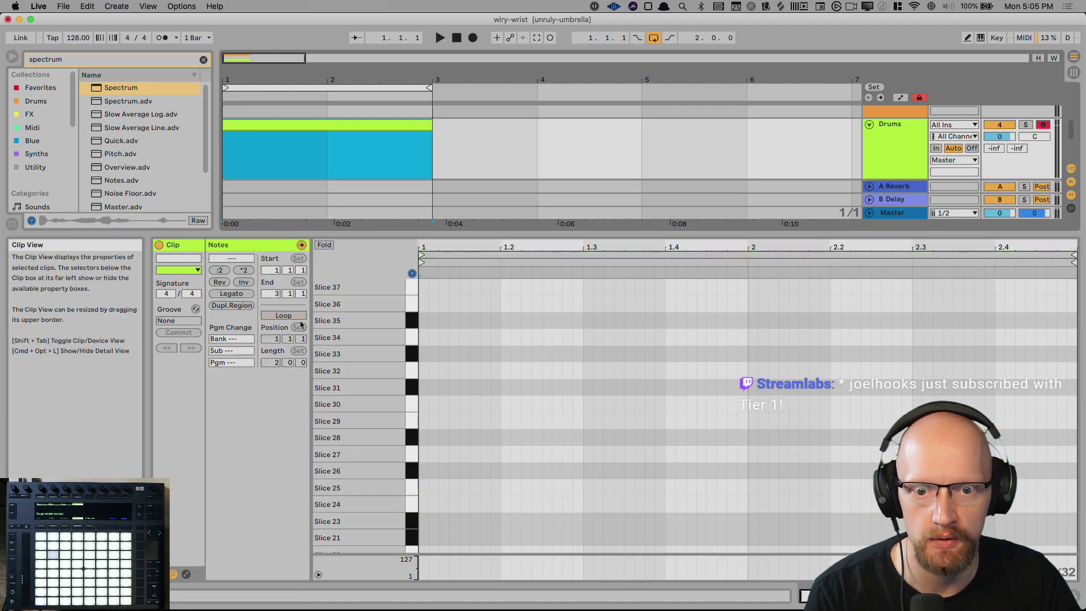
# Place a Kick note on every beat of both bars in the Drums clip and play the pattern.
pyautogui.doubleClick(399, 484)
pyautogui.doubleClick(428, 542)
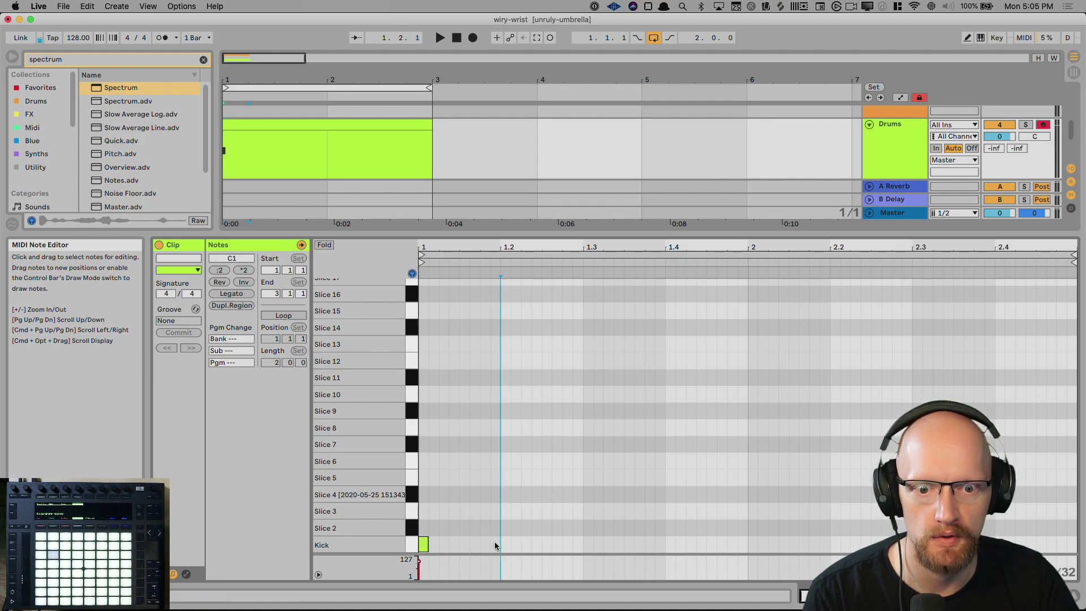
pyautogui.press('super+d')
pyautogui.press('super+d')
pyautogui.press('super+d')
pyautogui.press('super+d')
pyautogui.click(773, 536)
pyautogui.moveTo(768, 544); pyautogui.dragTo(394, 523)
pyautogui.press('BackSpace')
pyautogui.press('super+d')
pyautogui.press('space')
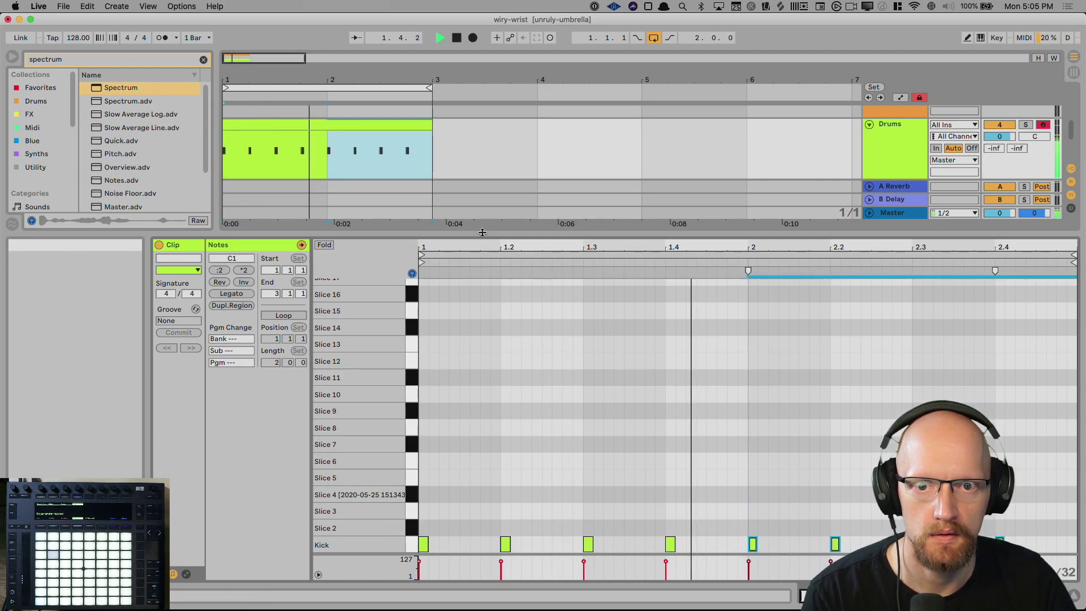
# Duplicate the two-bar Form clip to bars 3 and 4.
pyautogui.moveTo(482, 233); pyautogui.dragTo(464, 459)
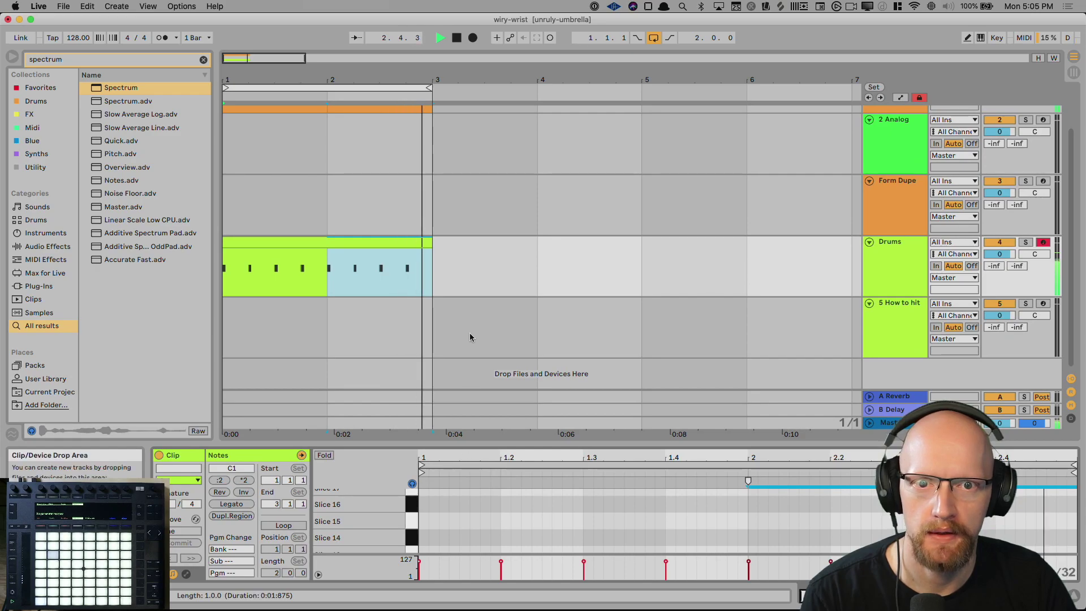
pyautogui.scroll(2, 466, 333)
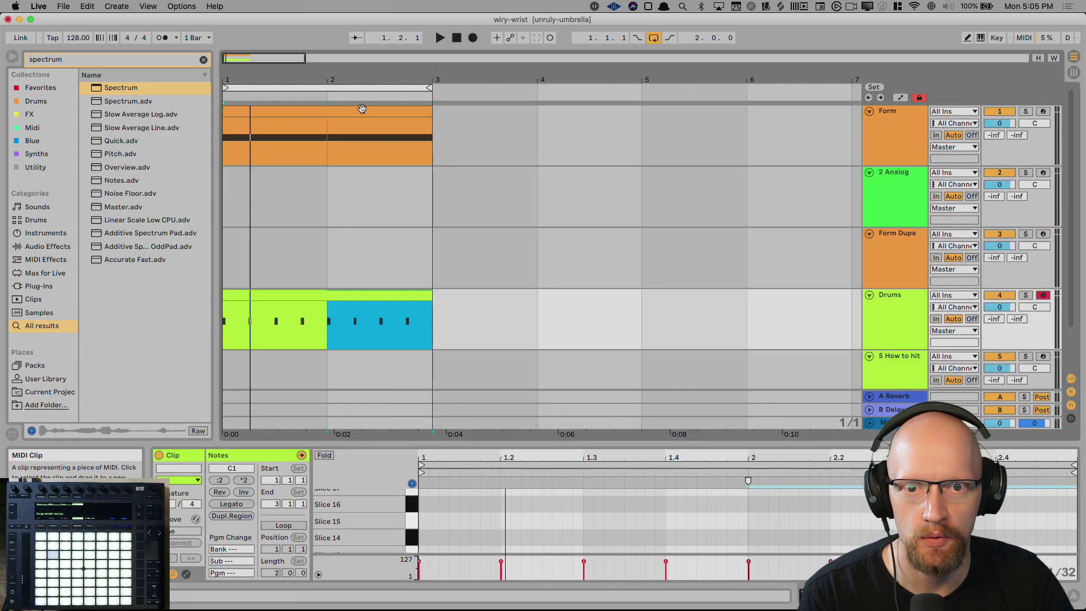
pyautogui.rightClick(901, 140)
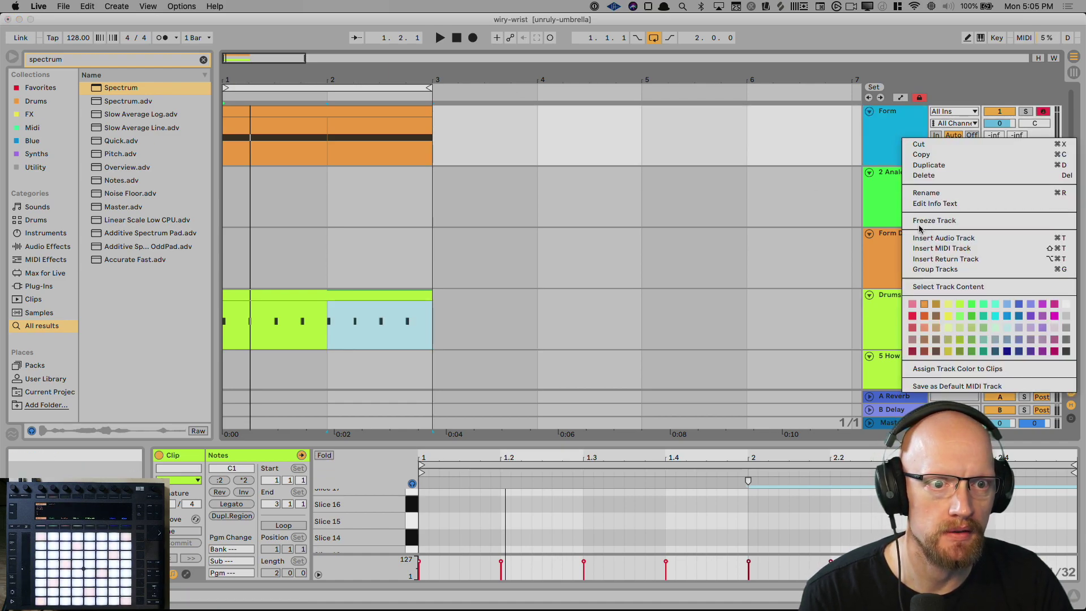
pyautogui.click(755, 149)
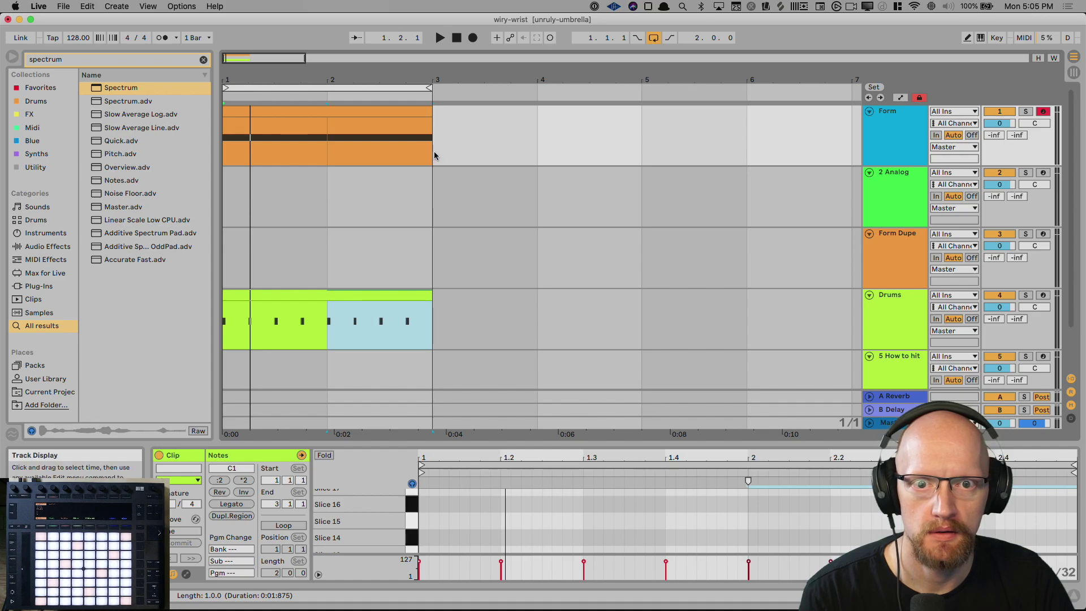
pyautogui.press('super+d')
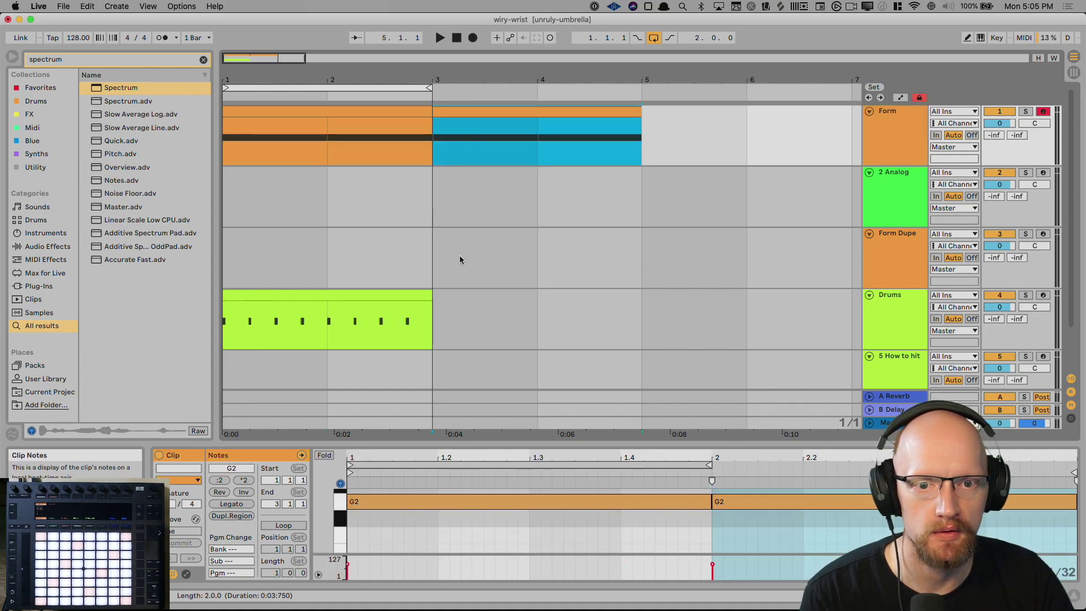
# Raise both notes of the duplicated Form clip in bars 3 and 4 to C3.
pyautogui.moveTo(493, 443); pyautogui.dragTo(489, 271)
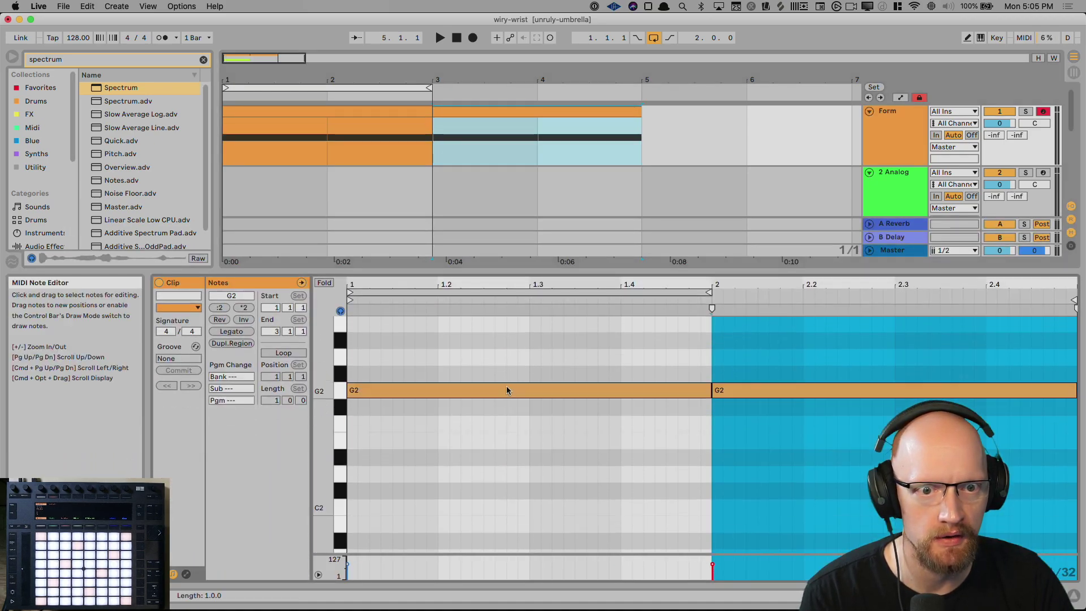
pyautogui.moveTo(438, 352); pyautogui.dragTo(770, 449)
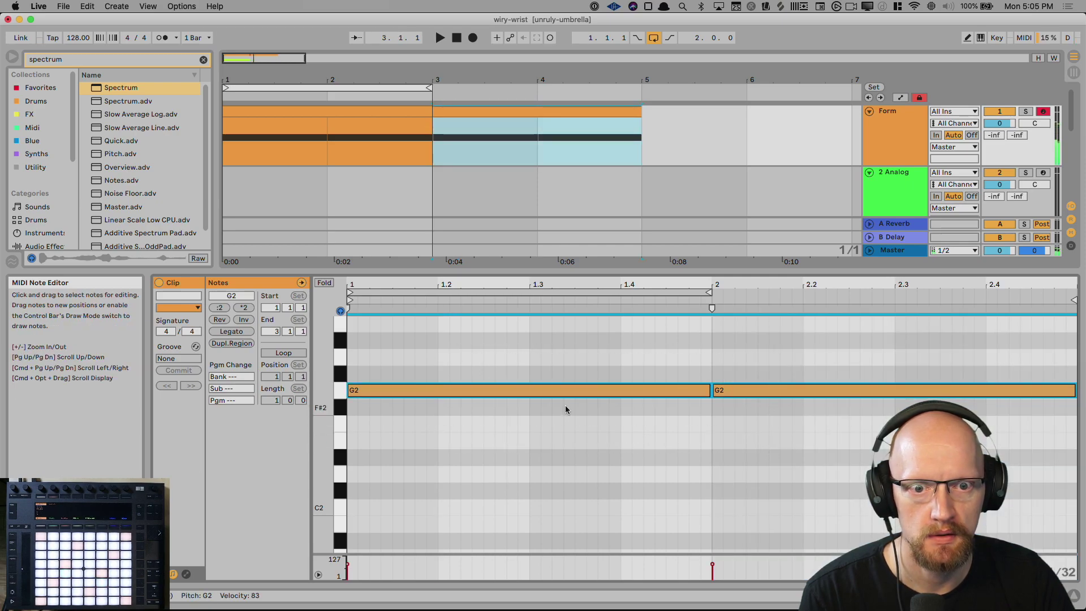
pyautogui.moveTo(568, 392)
pyautogui.mouseDown()
pyautogui.moveTo(554, 330)
pyautogui.moveTo(557, 390)
pyautogui.mouseUp()
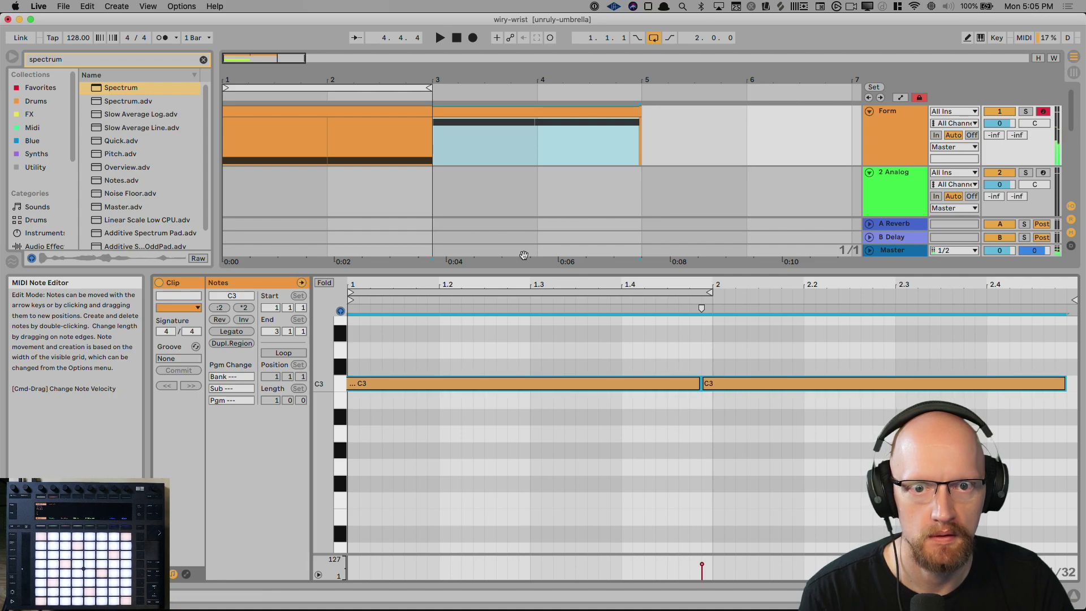
# Turn off arrangement looping and play the Form part from the start through the C3 section.
pyautogui.click(224, 140)
pyautogui.press('space')
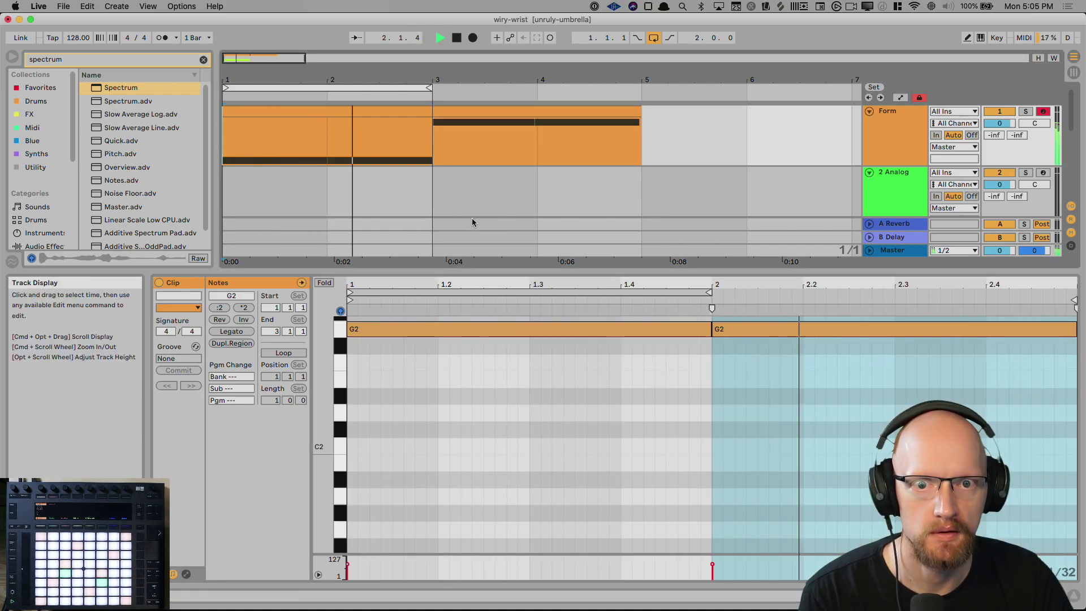
pyautogui.press('super+l')
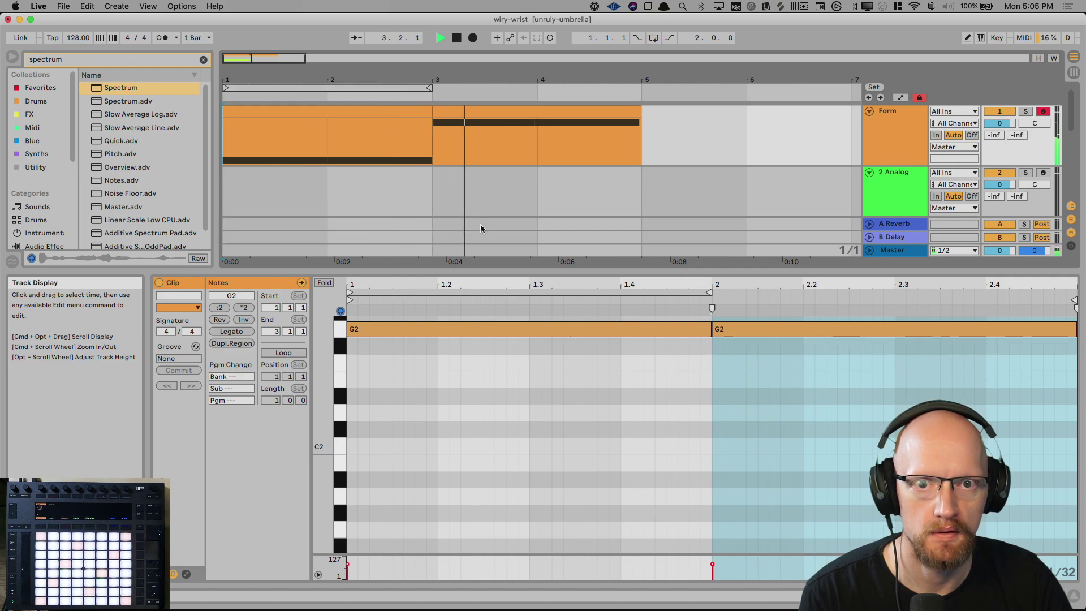
pyautogui.click(433, 143)
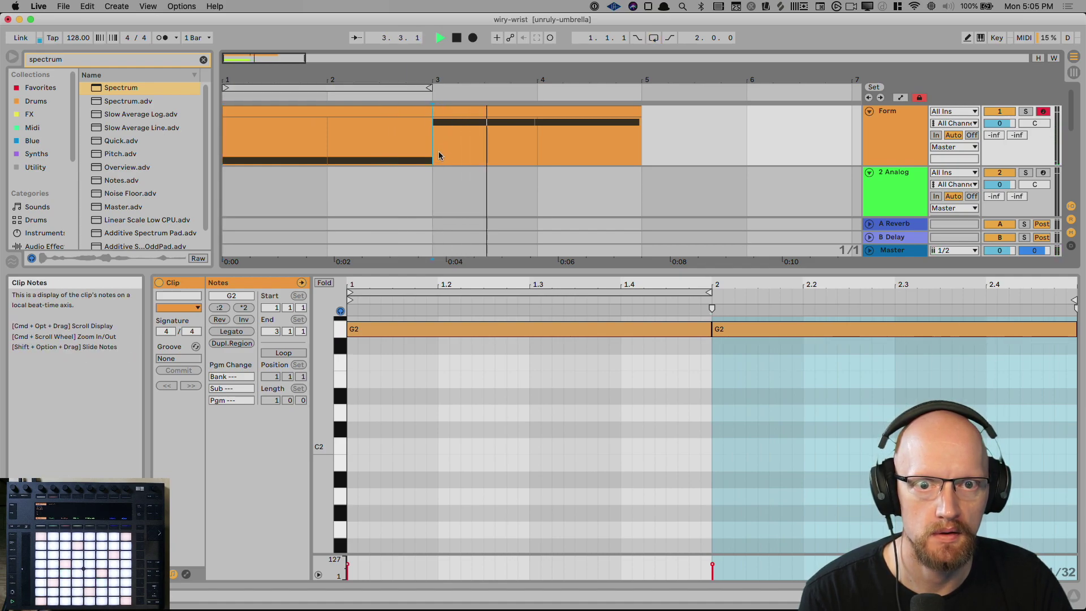
pyautogui.press('space')
# Align the two C3 notes with the starts of bars 1 and 2 in the second Form clip, and play them.
pyautogui.click(381, 379)
pyautogui.click(369, 331)
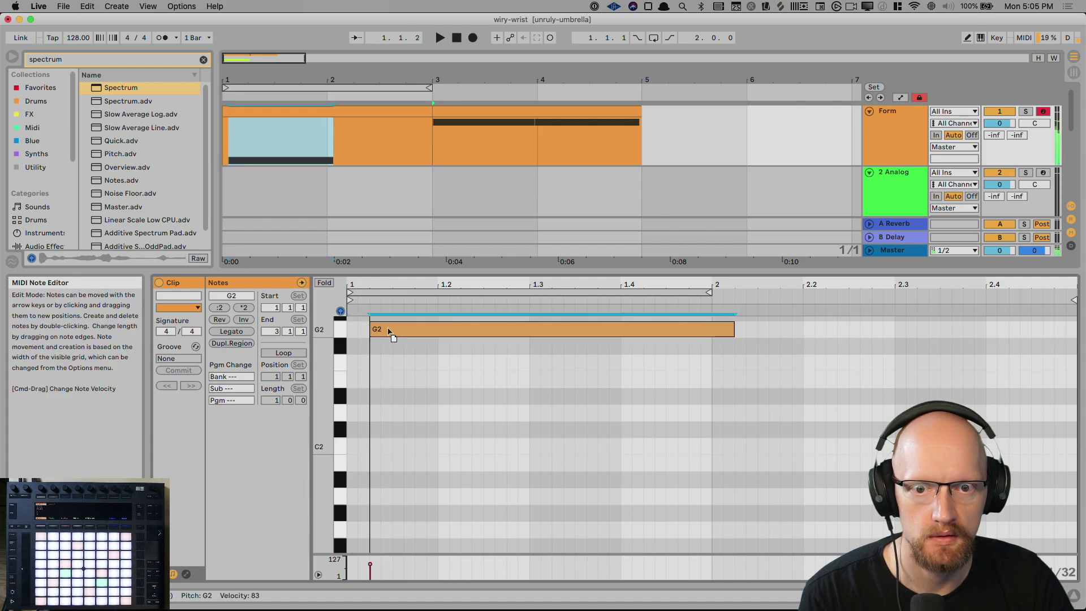
pyautogui.click(452, 106)
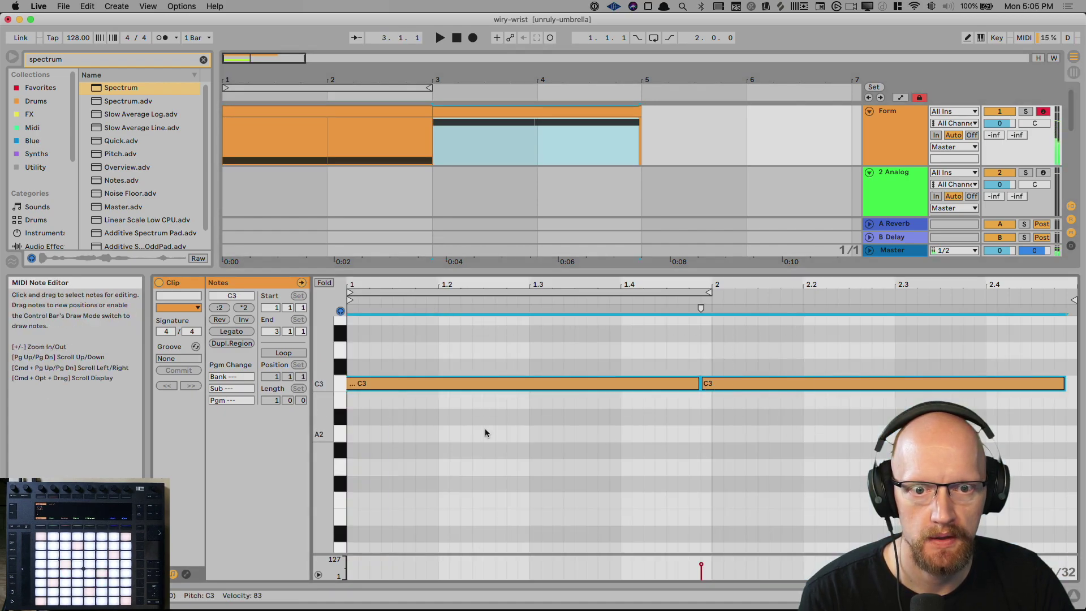
pyautogui.rightClick(485, 434)
pyautogui.click(516, 244)
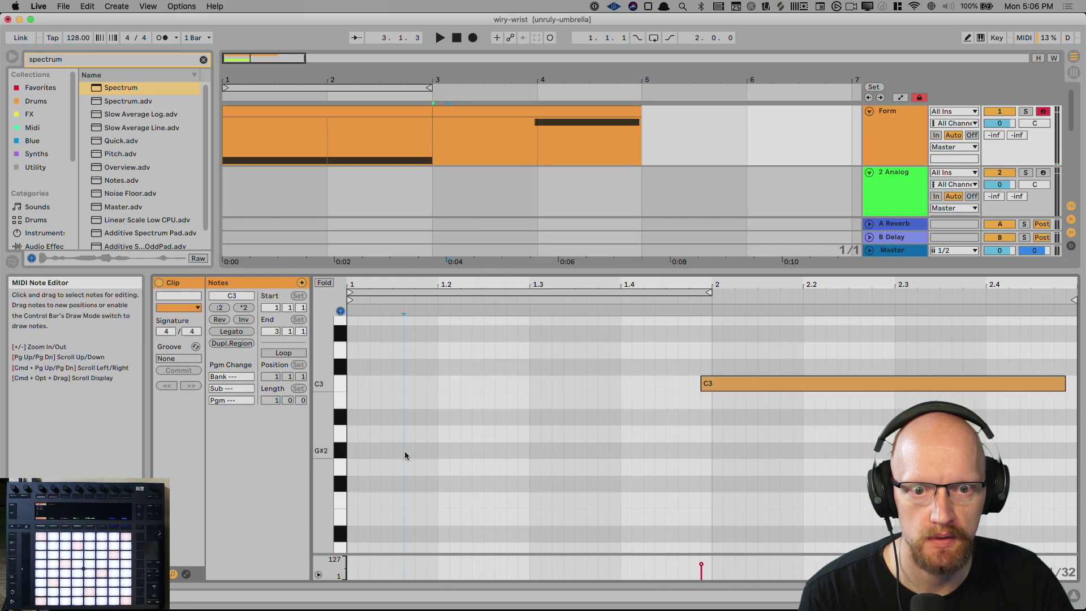
pyautogui.click(722, 384)
pyautogui.press('super+z')
pyautogui.press('space')
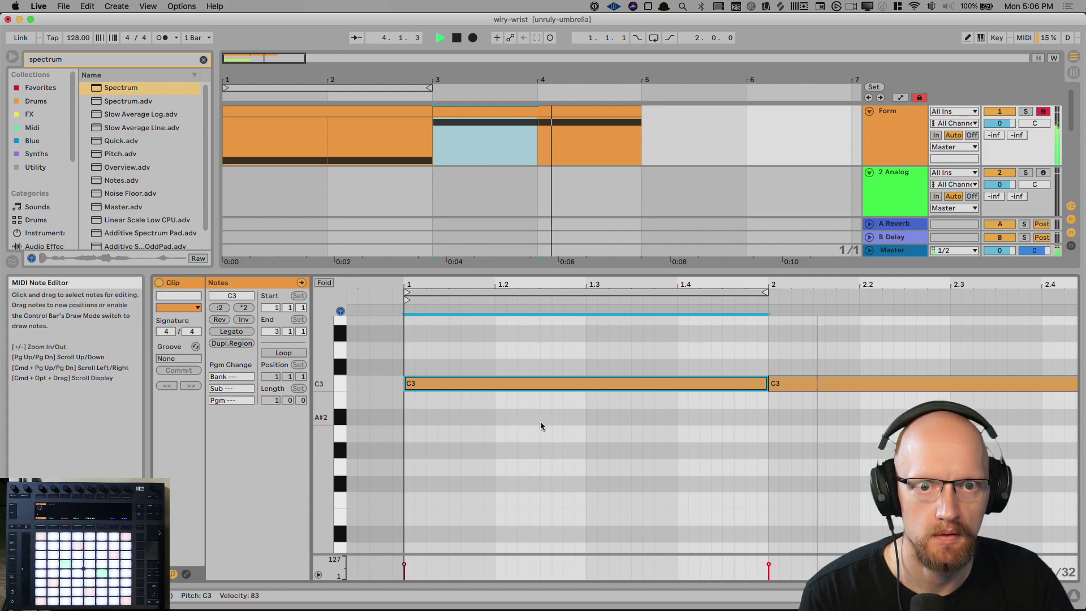
pyautogui.press('space')
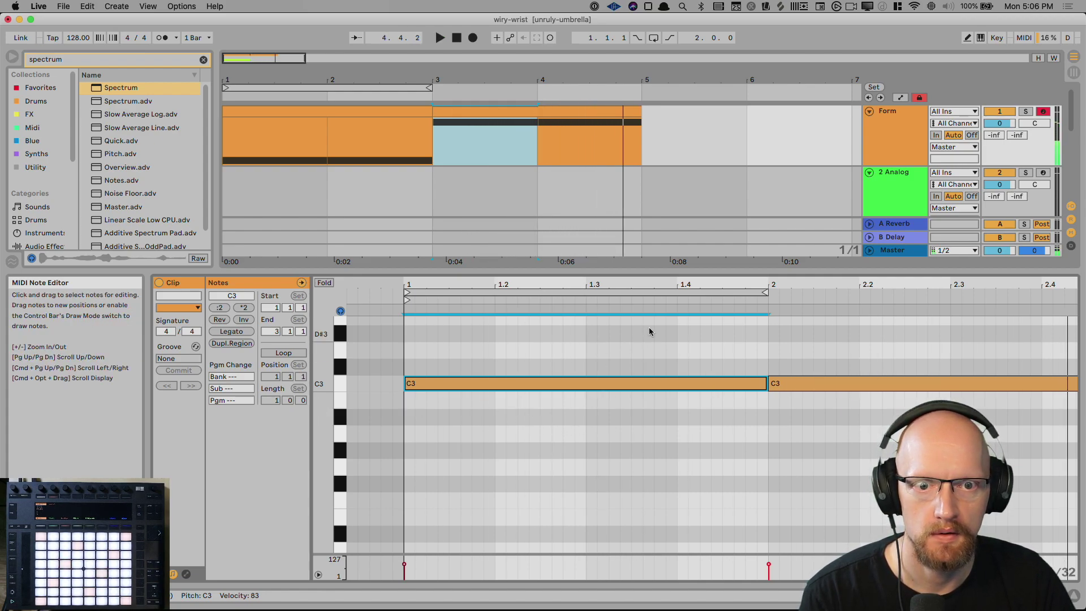
# Duplicate the C3 Form clip to bars 5 and 6, raise both notes in the copy to D3, and play it.
pyautogui.moveTo(543, 277); pyautogui.dragTo(543, 288)
pyautogui.click(435, 158)
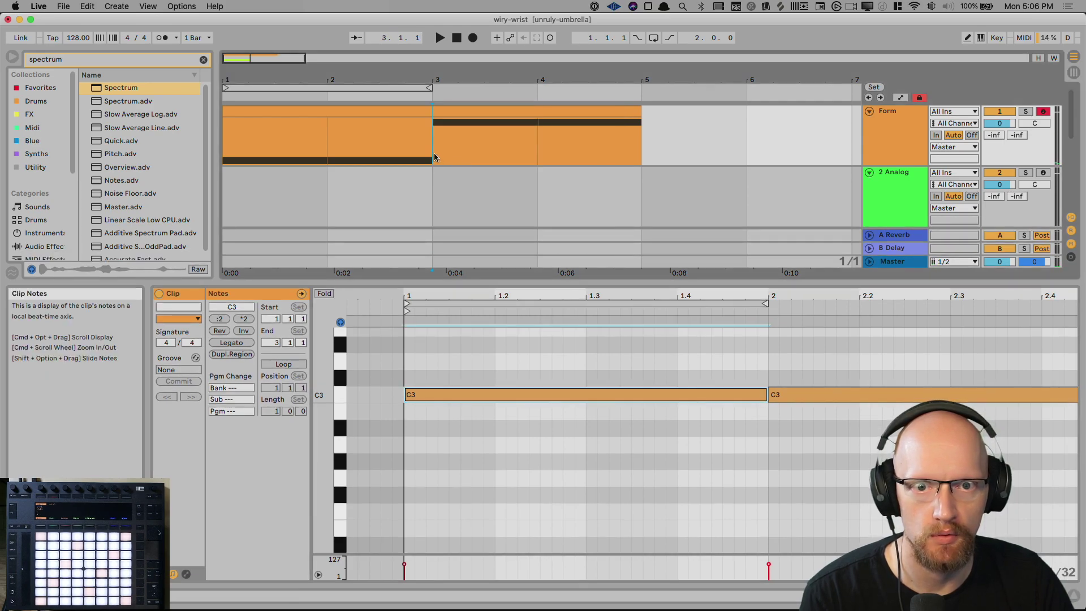
pyautogui.moveTo(435, 158); pyautogui.dragTo(616, 141)
pyautogui.press('super+d')
pyautogui.moveTo(561, 353); pyautogui.dragTo(807, 441)
pyautogui.moveTo(601, 394); pyautogui.dragTo(601, 371)
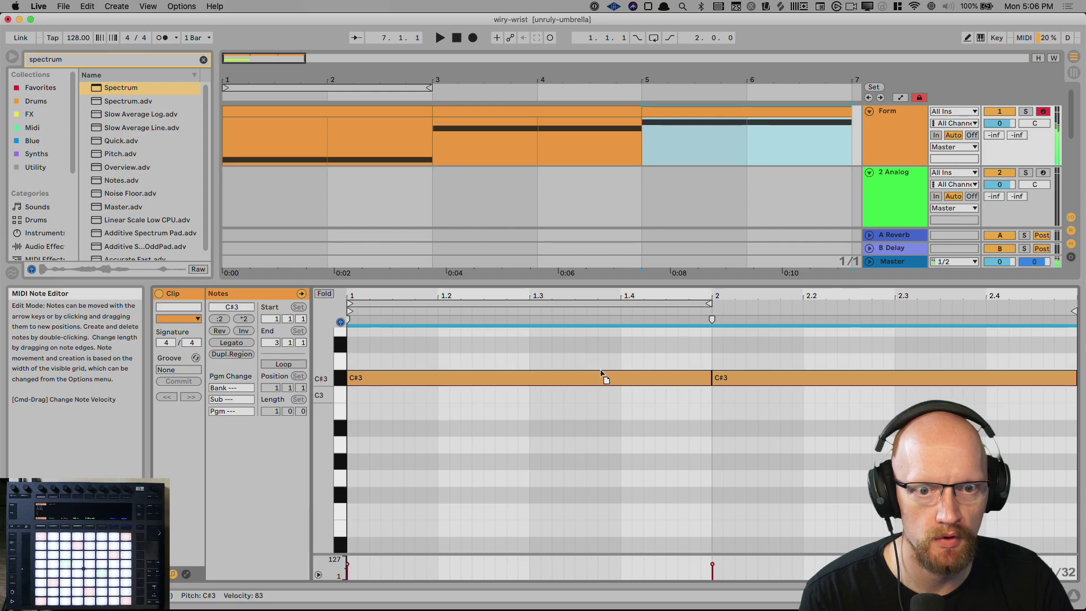
pyautogui.press('Up')
pyautogui.press('space')
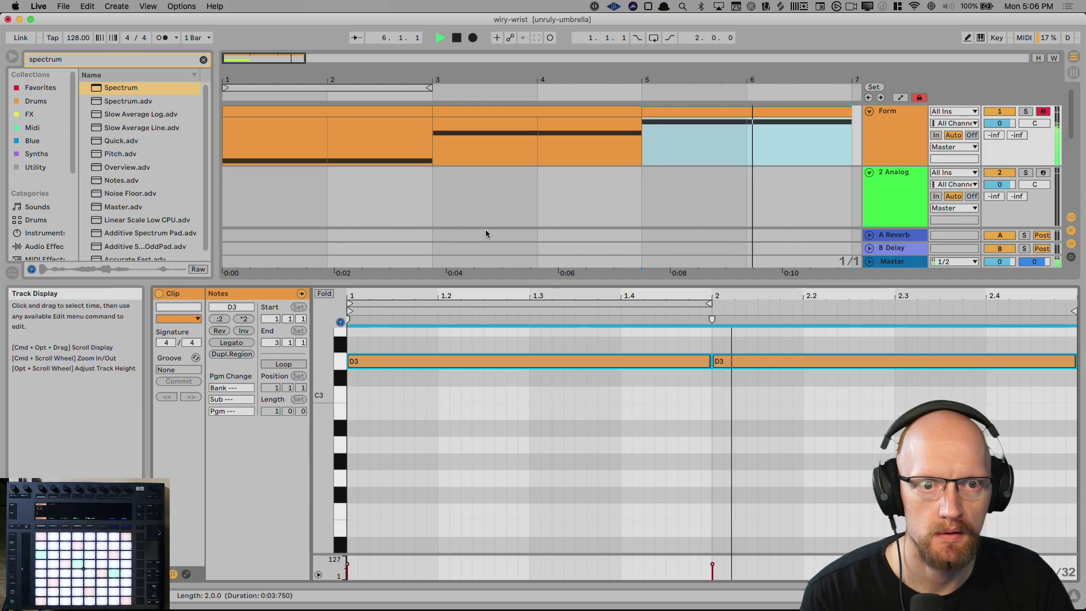
pyautogui.press('space')
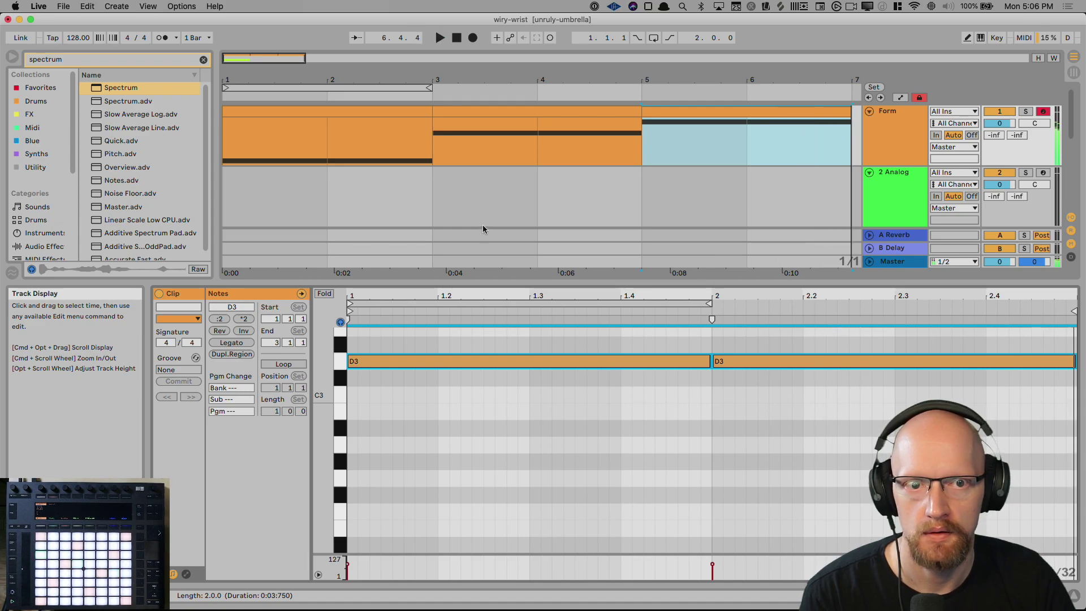
# Insert two bars of time into the arrangement at bar 3.
pyautogui.click(483, 227)
pyautogui.click(438, 154)
pyautogui.press('super+i')
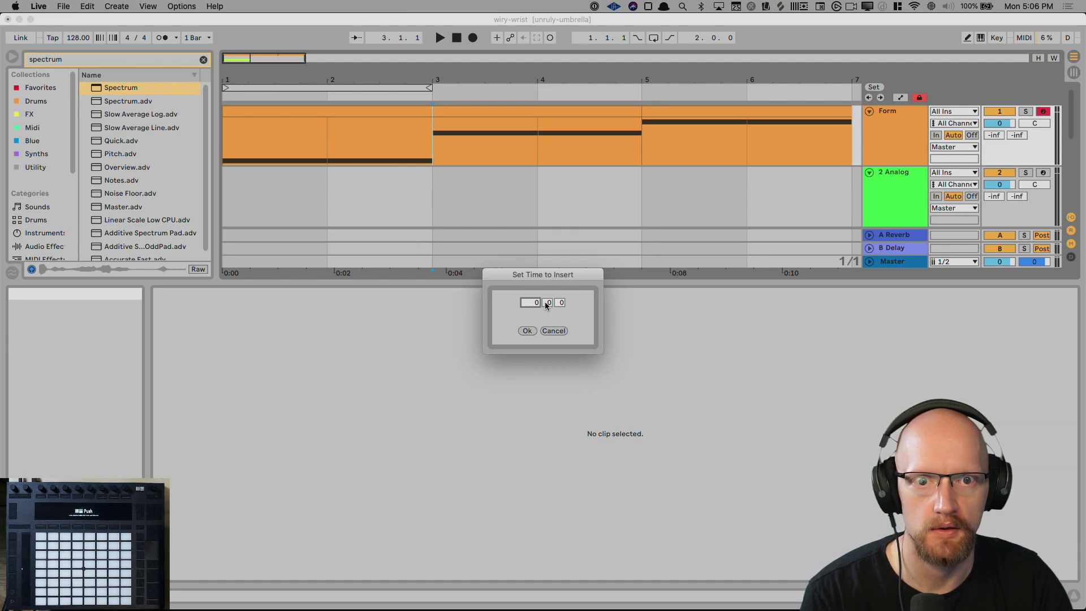
pyautogui.write('2')
pyautogui.click(527, 330)
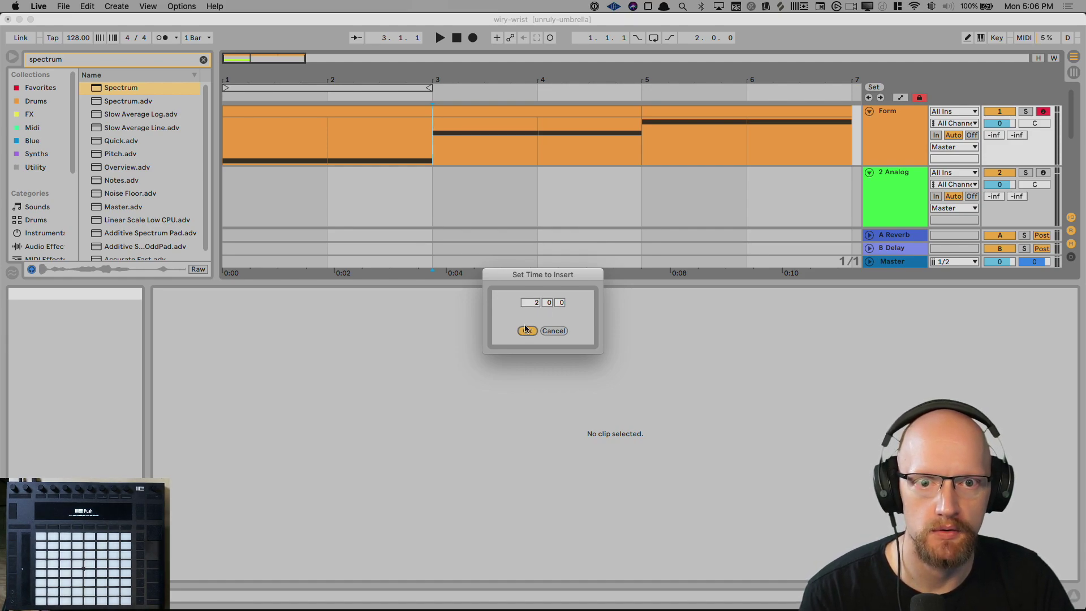
# Duplicate the opening two-bar G2 Form clip into bars 3 and 4.
pyautogui.click(436, 182)
pyautogui.moveTo(432, 156); pyautogui.dragTo(206, 119)
pyautogui.press('super+d')
pyautogui.click(555, 172)
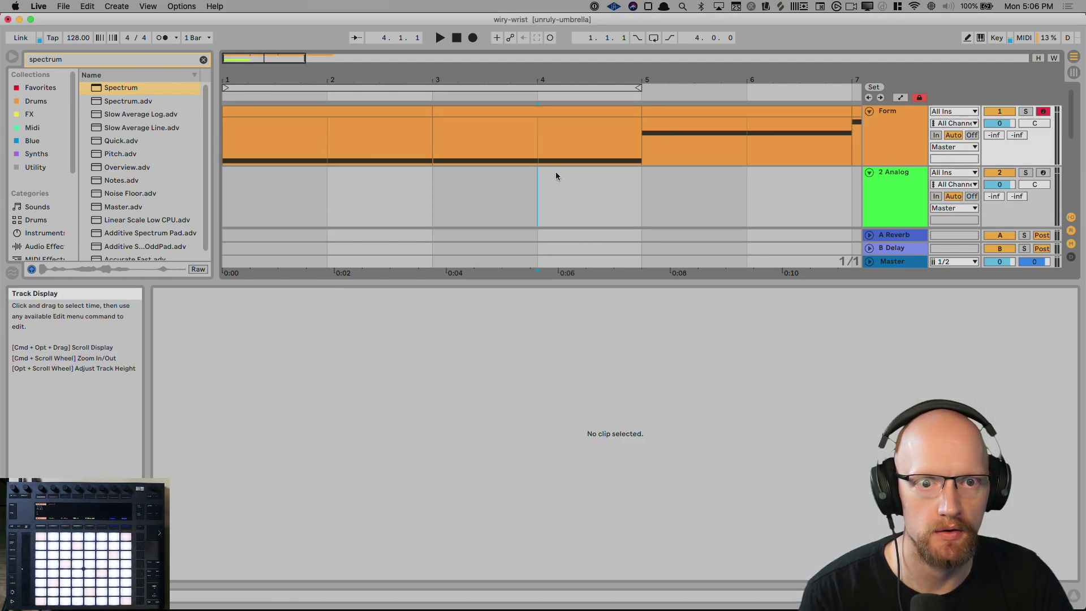
# Freeze the Form track and flatten it to audio.
pyautogui.moveTo(572, 284); pyautogui.dragTo(581, 452)
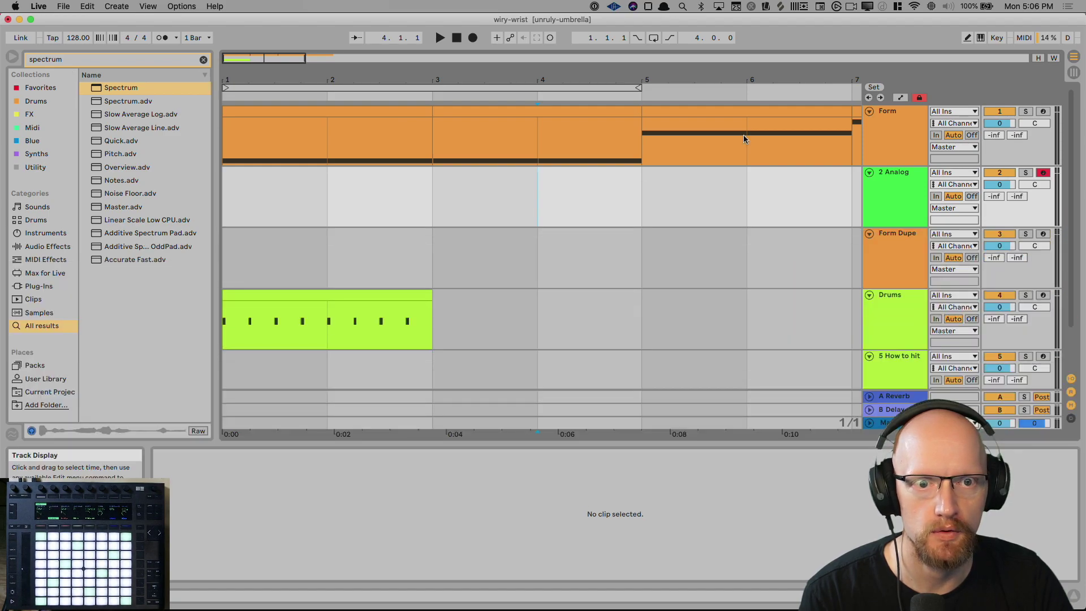
pyautogui.scroll(-6, 487, 141)
pyautogui.scroll(1, 487, 140)
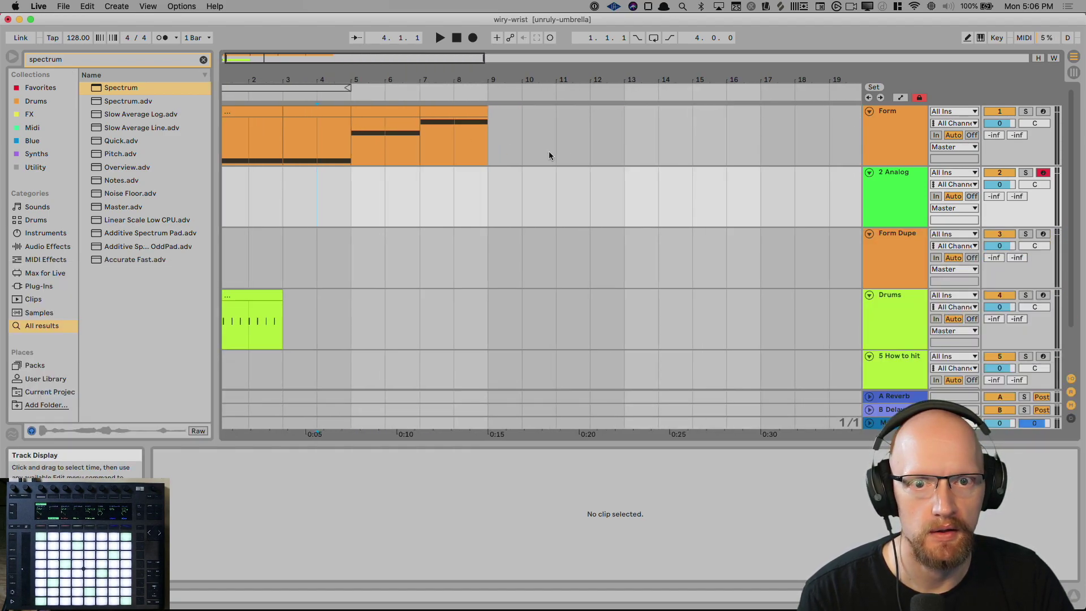
pyautogui.rightClick(891, 136)
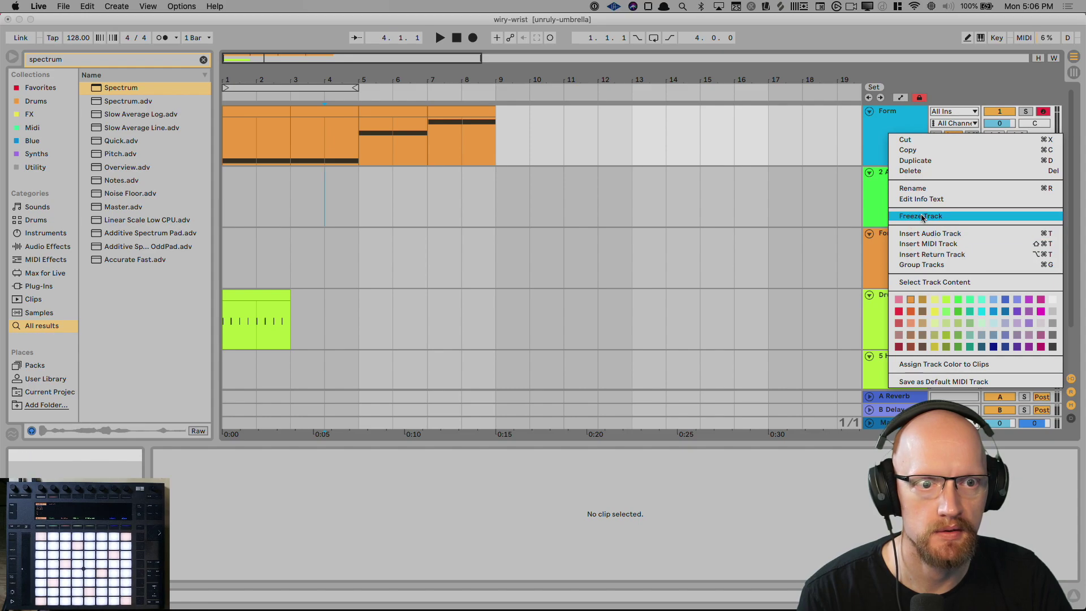
pyautogui.click(922, 218)
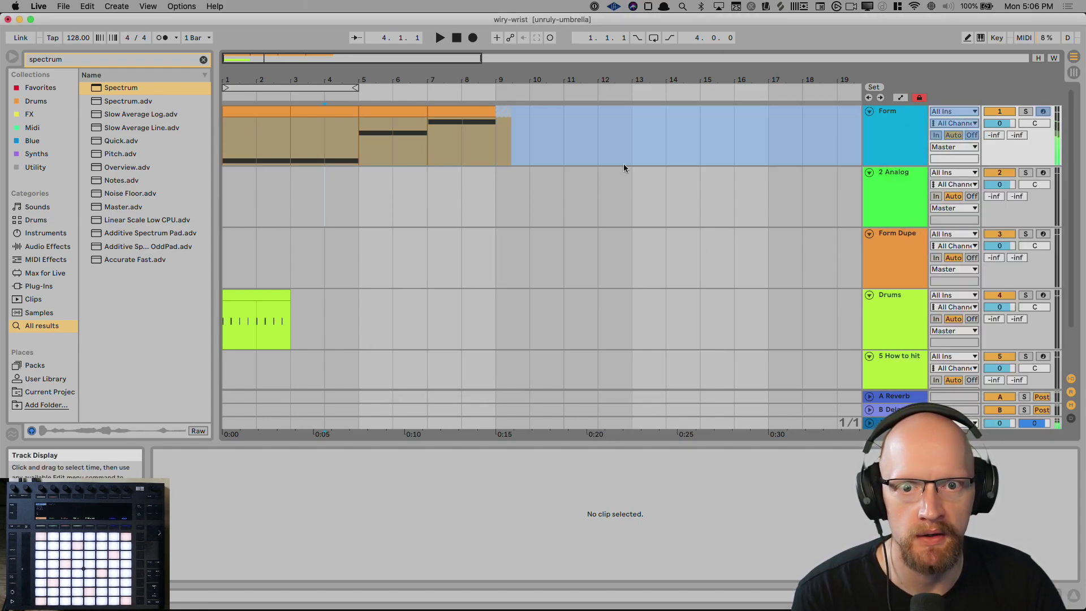
pyautogui.rightClick(877, 143)
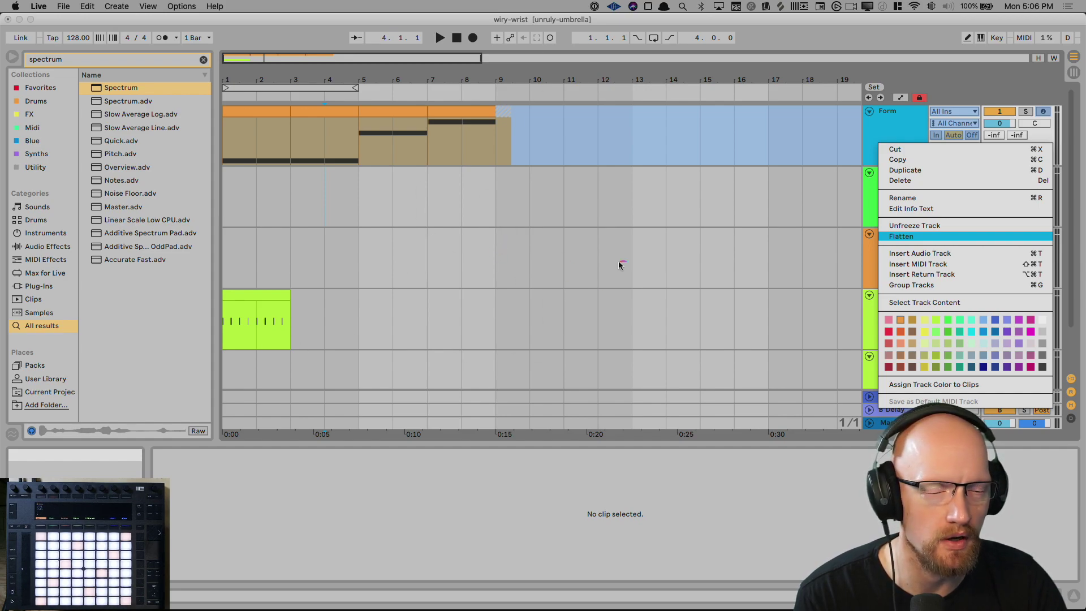
pyautogui.click(373, 230)
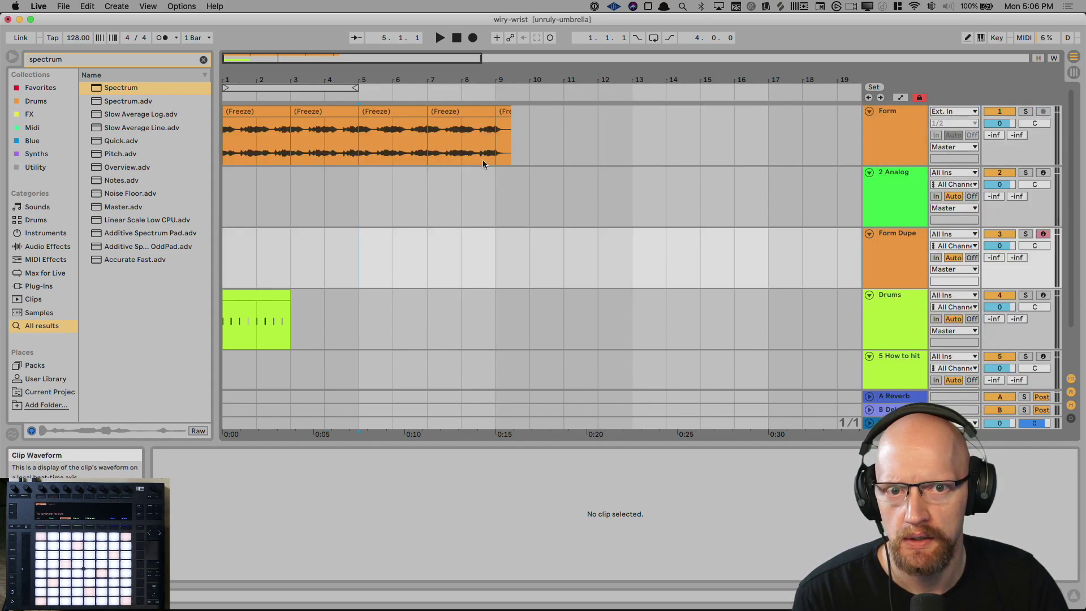
# Search the browser for melodyne.
pyautogui.click(521, 146)
pyautogui.press('super+f')
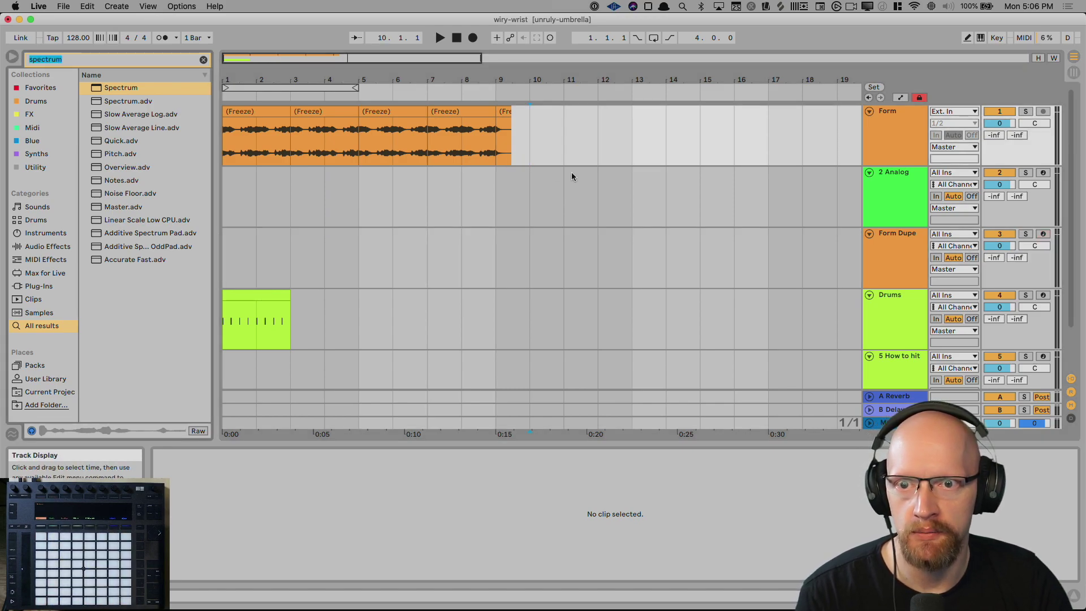
pyautogui.write('melodyne')
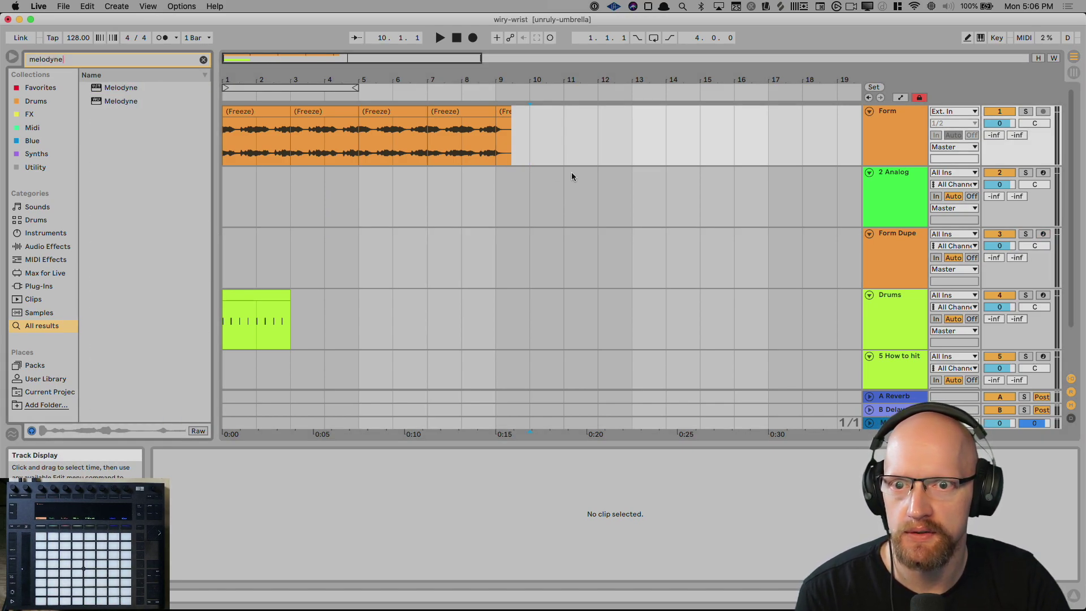
# Add the Melodyne plug-in to the flattened Form track and return the playhead to the start.
pyautogui.moveTo(102, 88); pyautogui.dragTo(274, 134)
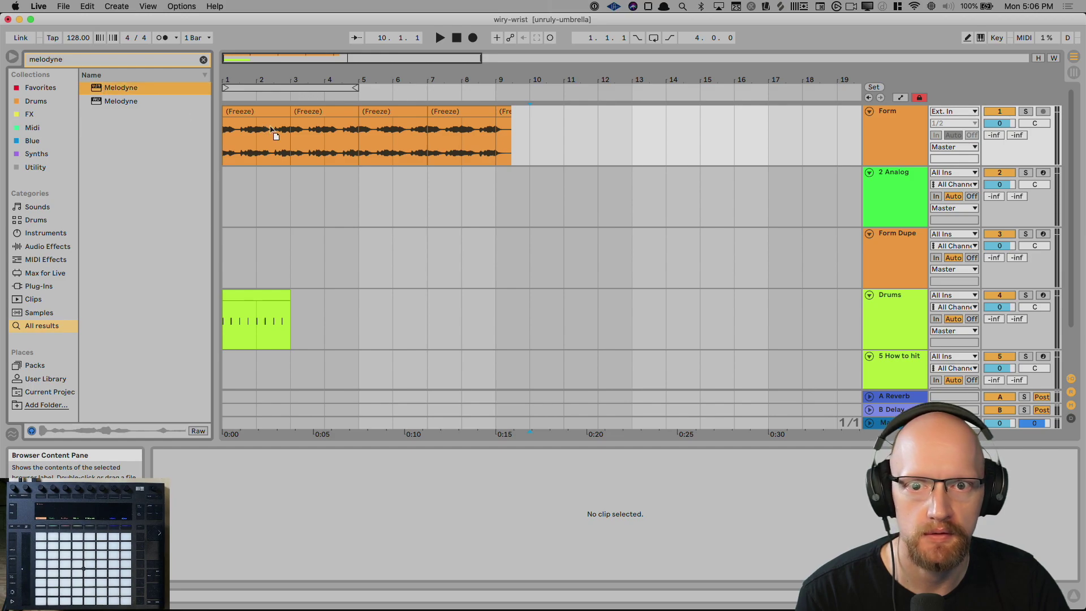
pyautogui.moveTo(439, 342); pyautogui.dragTo(449, 340)
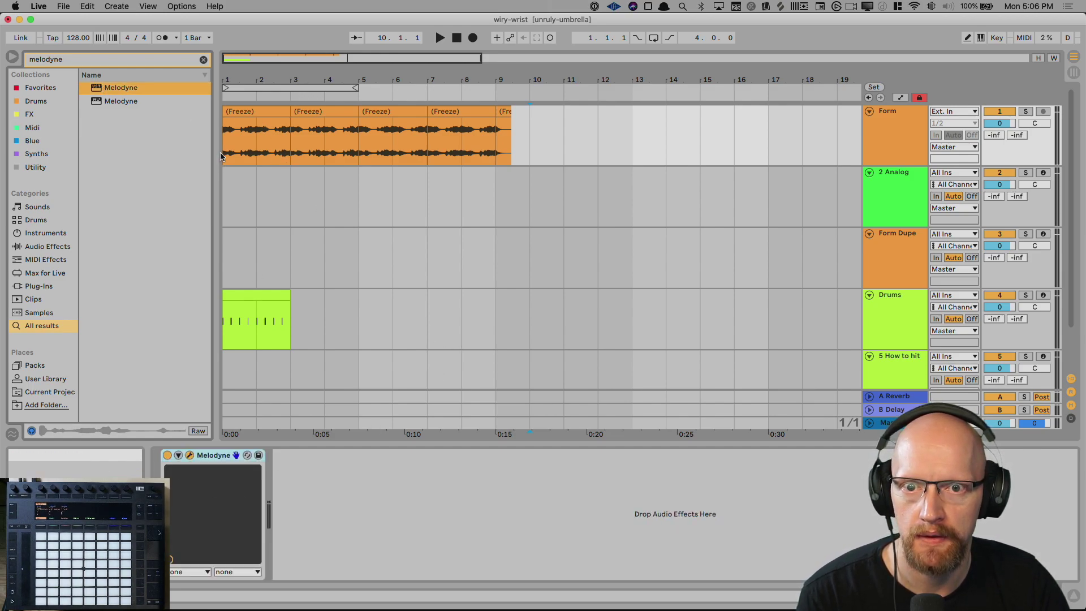
pyautogui.click(457, 37)
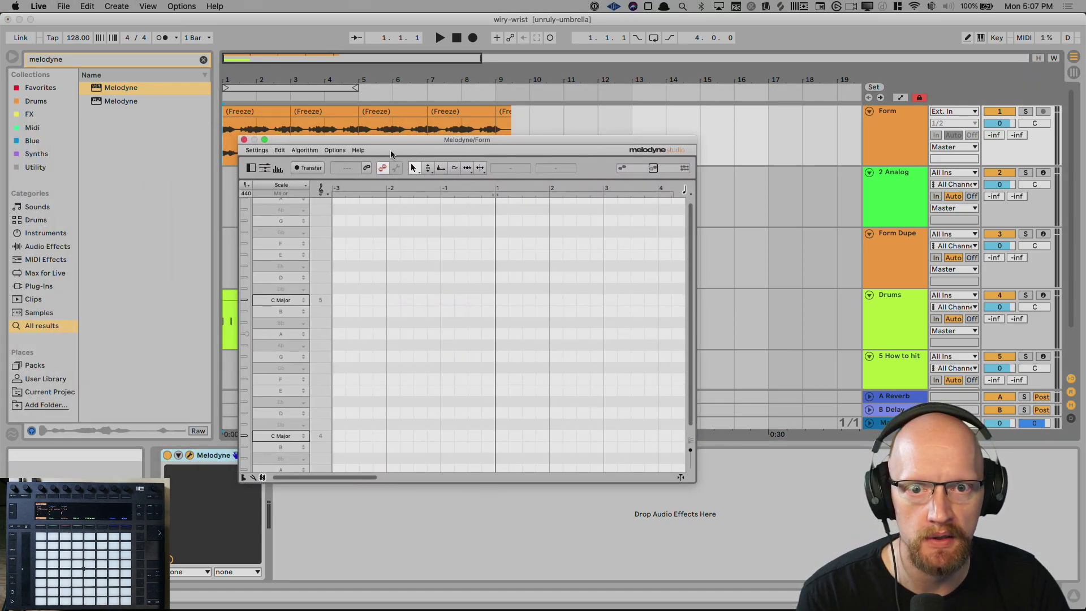
# Transfer the whole Form part into Melodyne by playing it through in real time, and stop playback after its end.
pyautogui.click(310, 167)
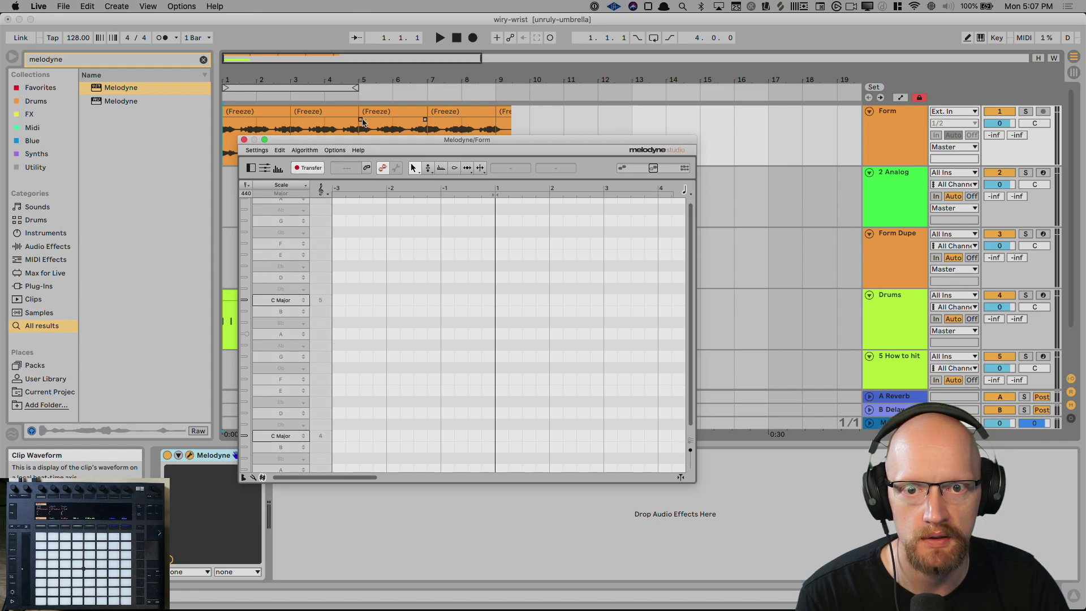
pyautogui.click(440, 37)
pyautogui.moveTo(445, 147); pyautogui.dragTo(510, 187)
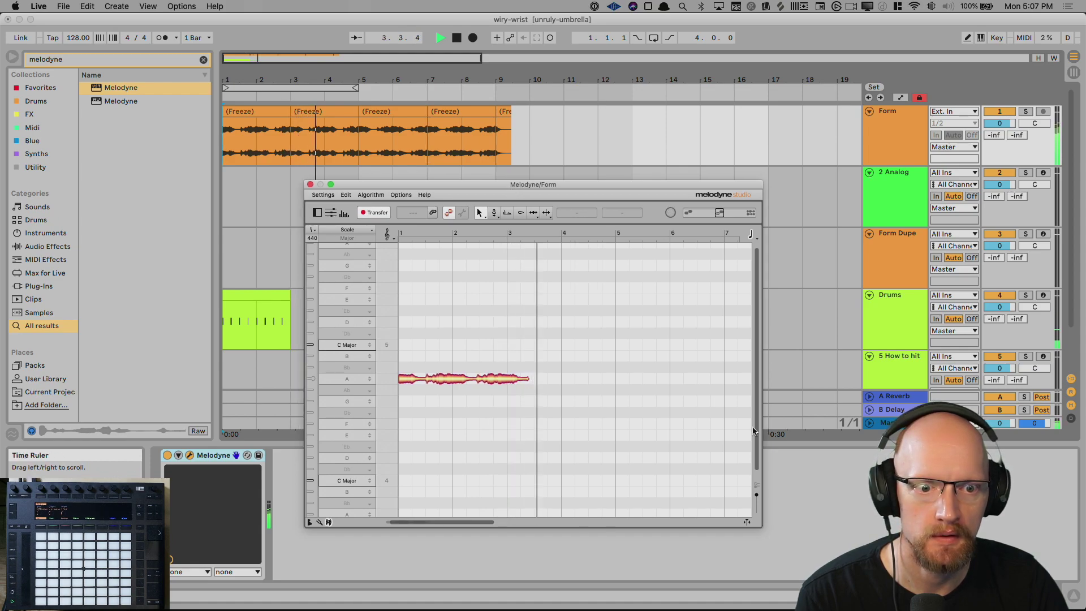
pyautogui.moveTo(761, 526); pyautogui.dragTo(1050, 576)
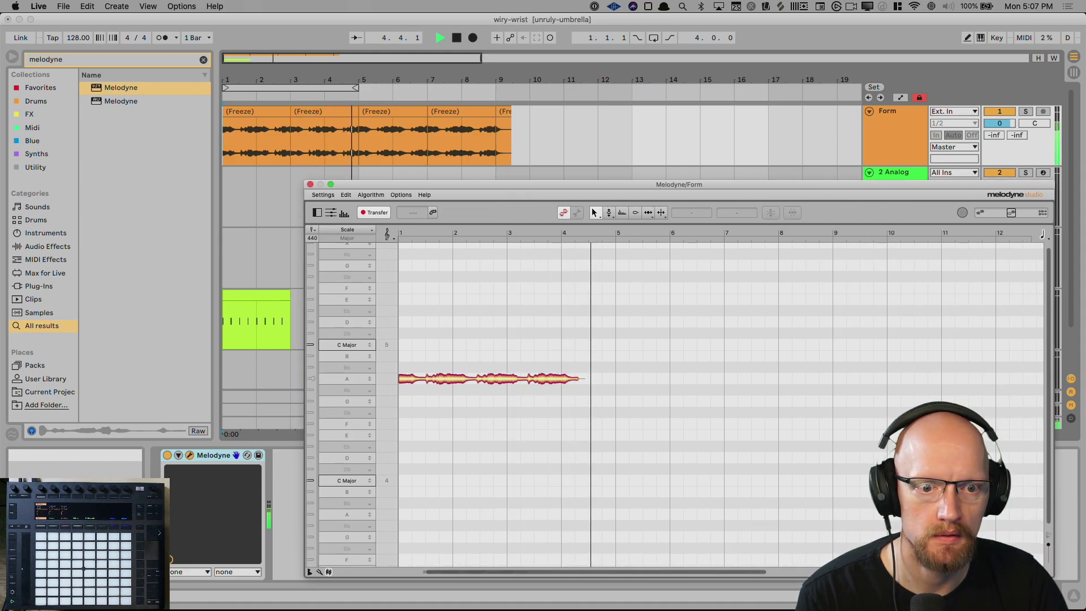
pyautogui.moveTo(755, 186); pyautogui.dragTo(673, 183)
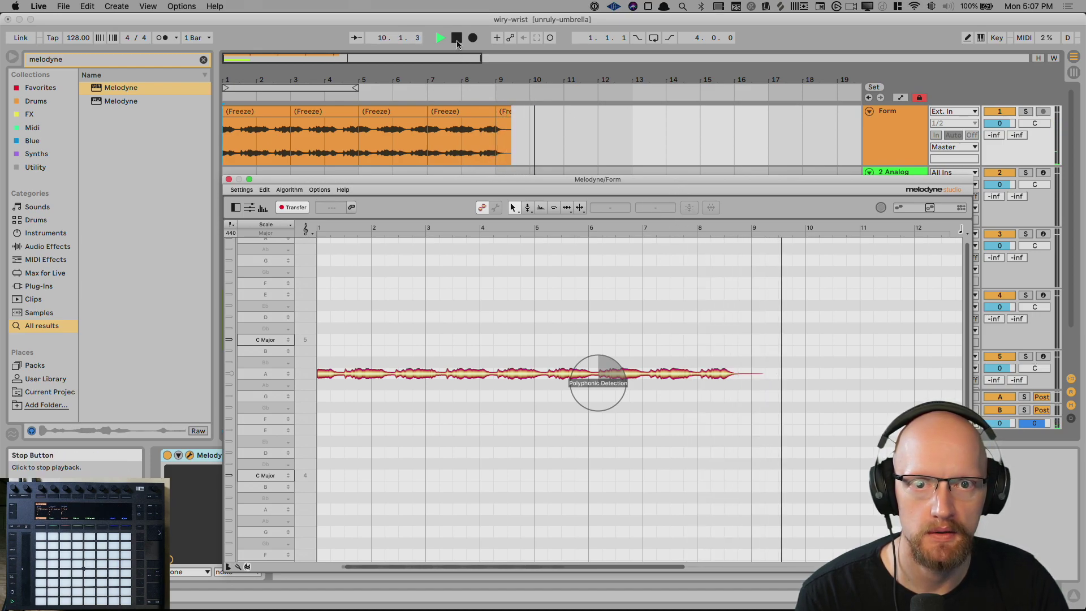
pyautogui.click(498, 135)
pyautogui.press('space')
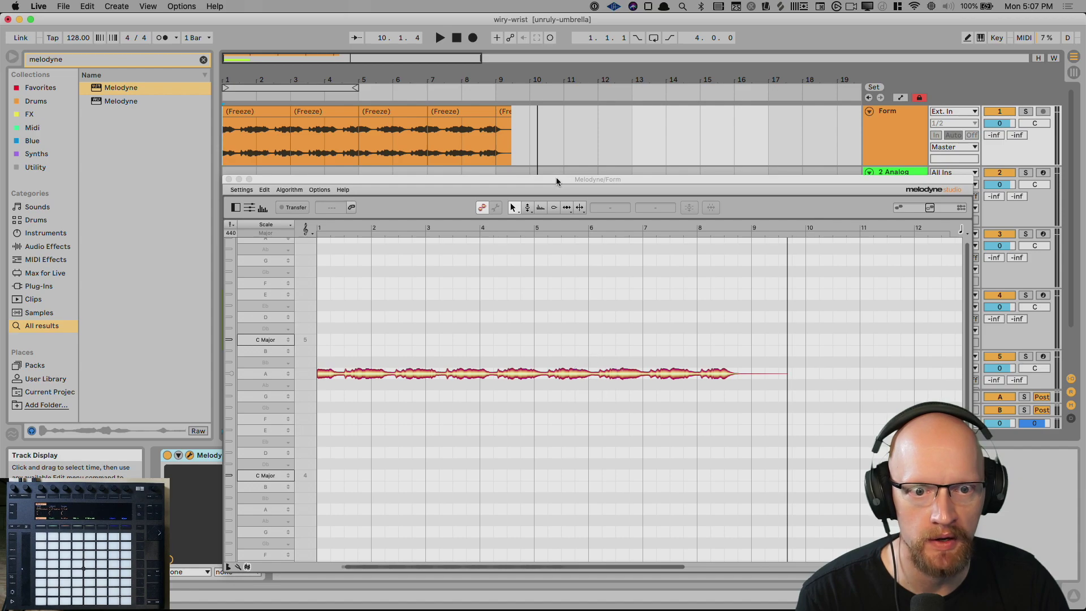
# Change Melodyne's detection algorithm to re-analyse the Form audio as a single melodic line.
pyautogui.moveTo(558, 177); pyautogui.dragTo(525, 122)
pyautogui.click(257, 134)
pyautogui.click(262, 217)
pyautogui.click(257, 134)
pyautogui.click(263, 158)
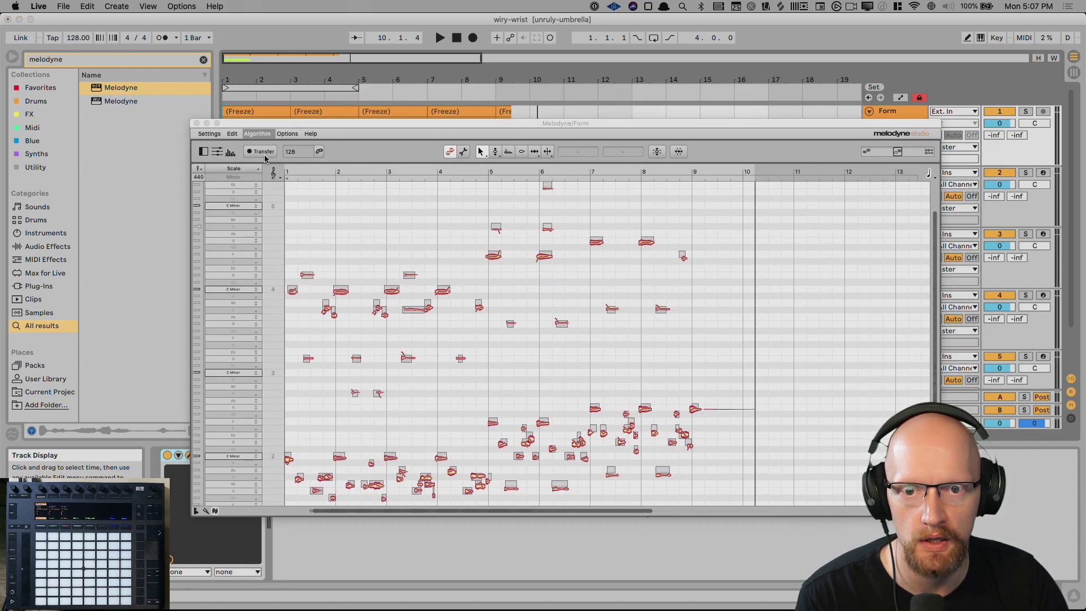
pyautogui.click(632, 215)
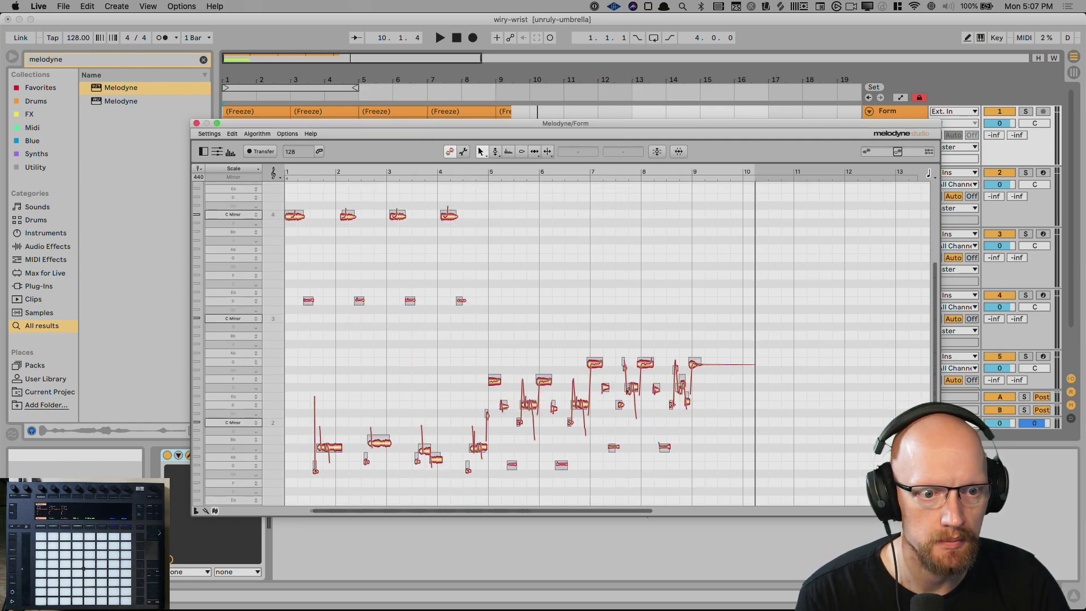
# Enlarge the note display and audition the opening C4 note, the D3 note and the low A1 notes of bar 1.
pyautogui.doubleClick(511, 126)
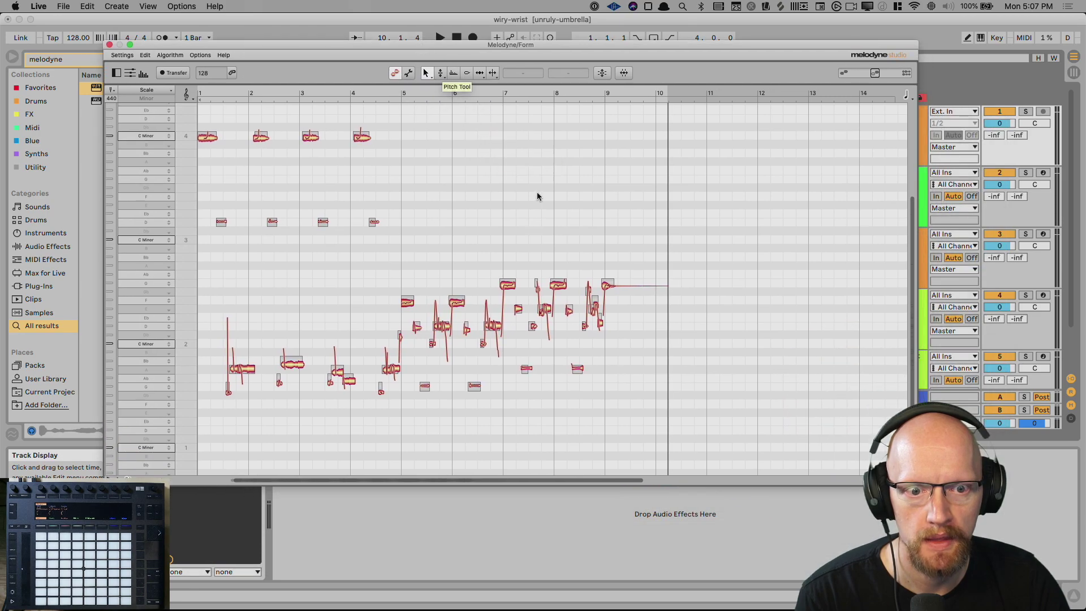
pyautogui.moveTo(641, 479); pyautogui.dragTo(394, 468)
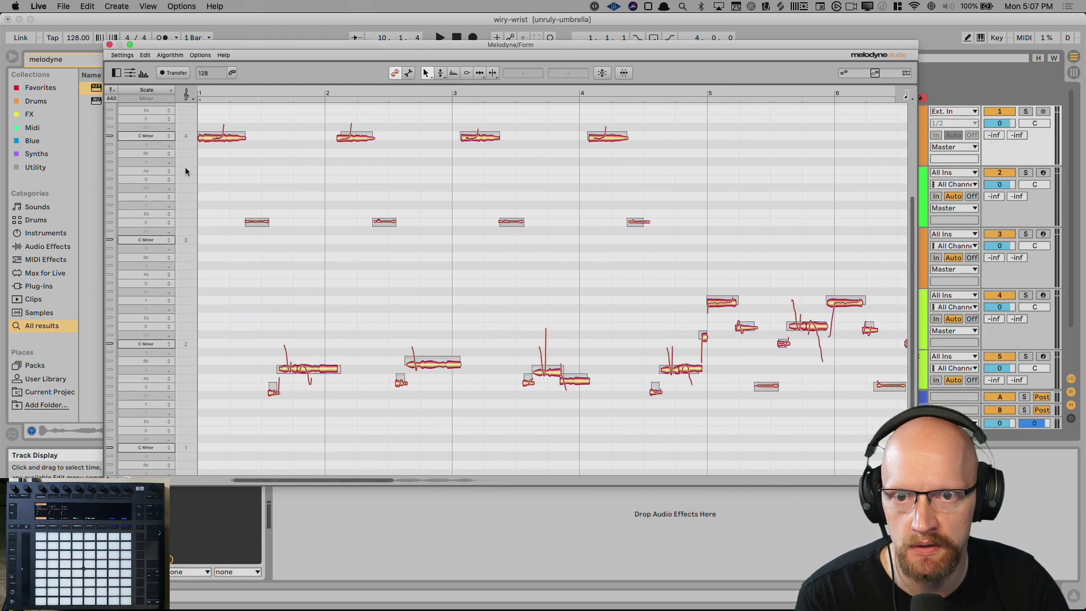
pyautogui.click(211, 142)
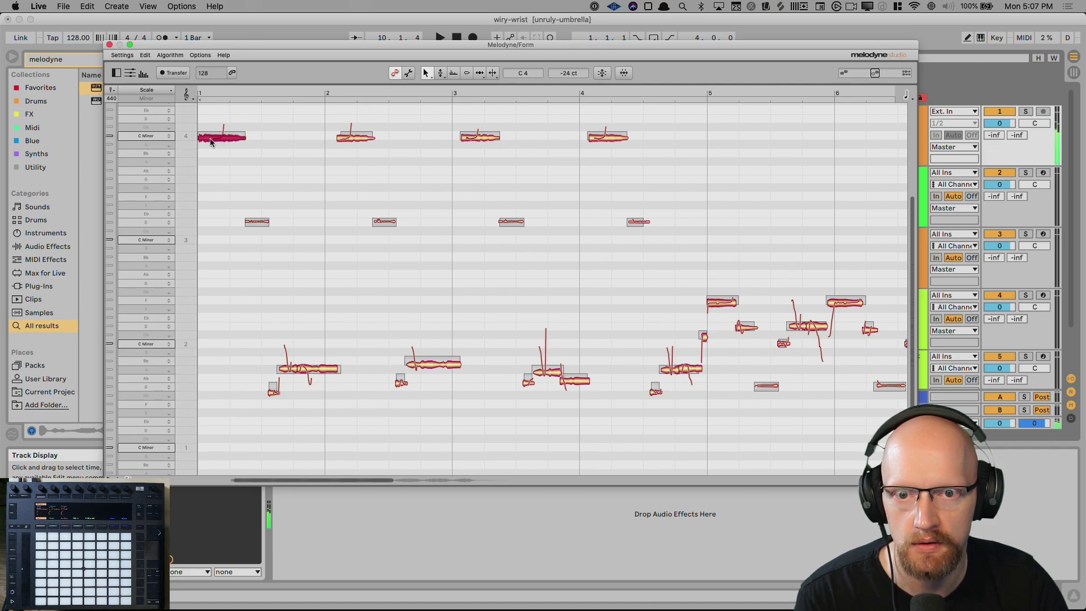
pyautogui.click(312, 375)
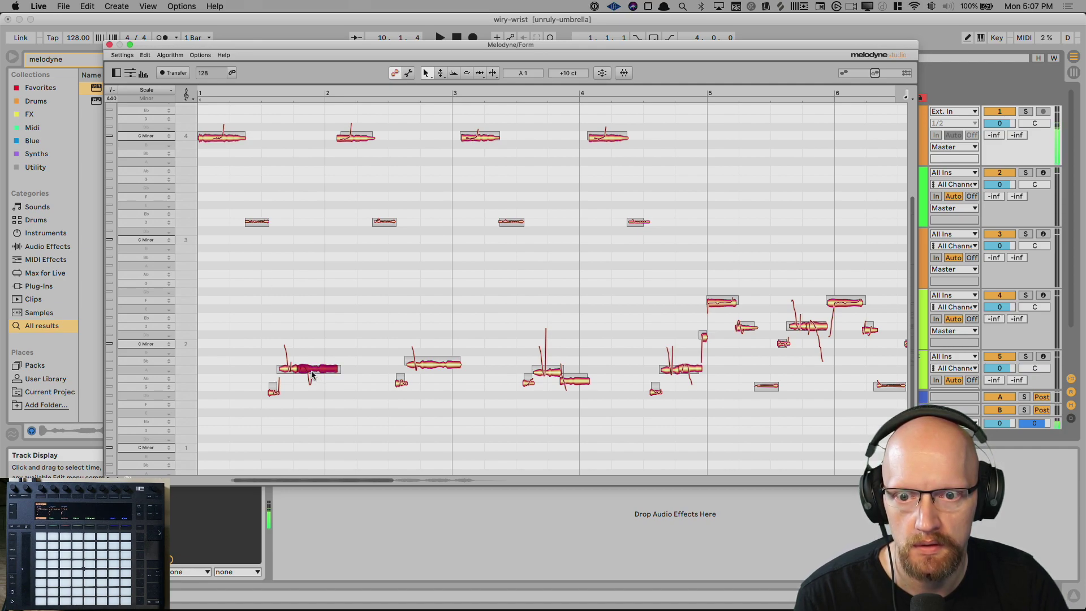
pyautogui.click(290, 373)
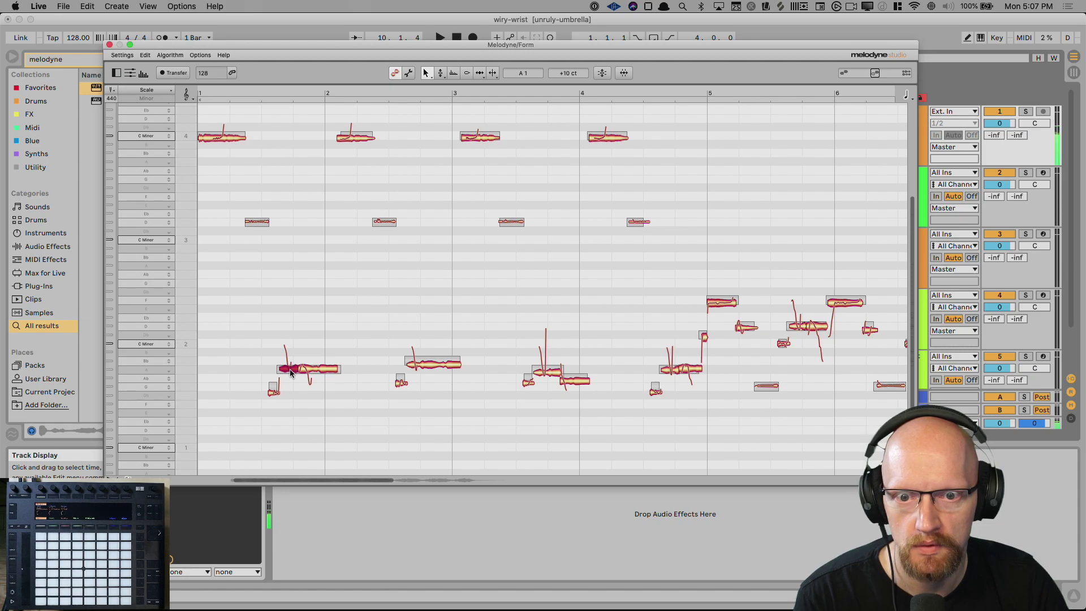
pyautogui.click(222, 323)
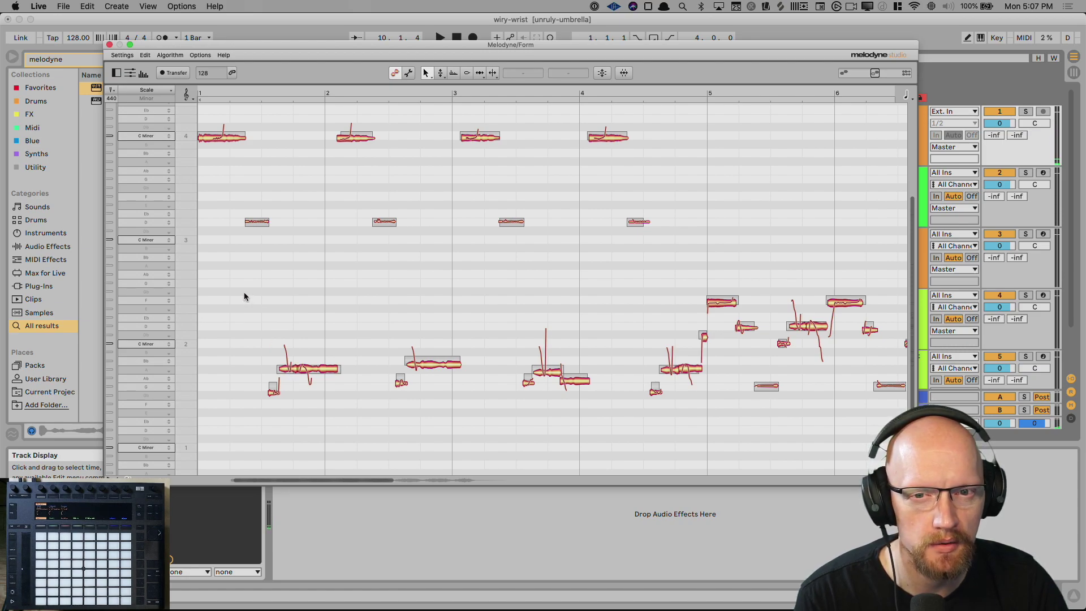
pyautogui.click(219, 142)
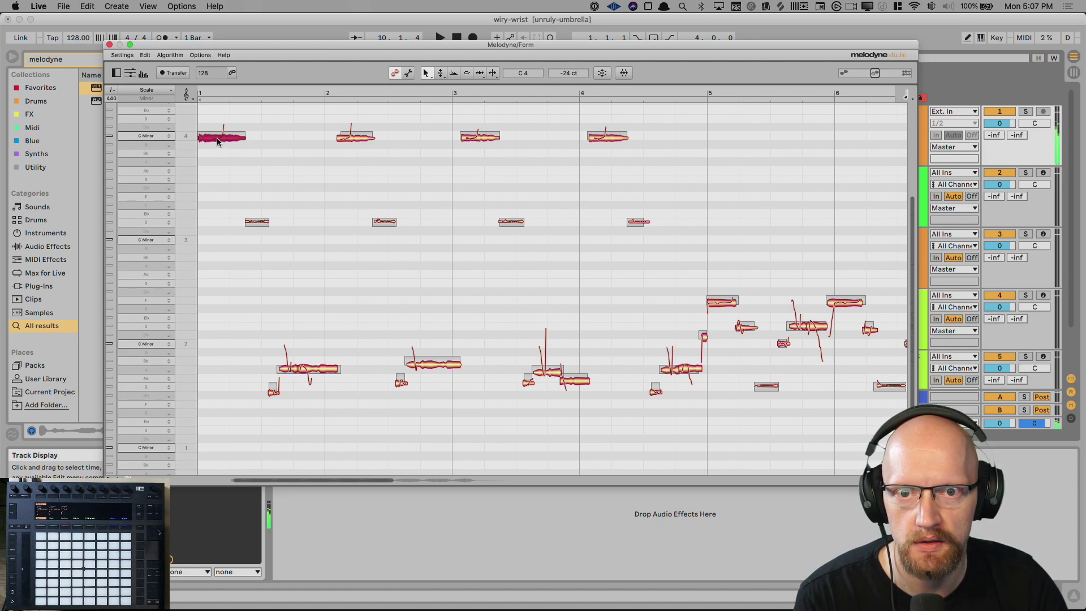
pyautogui.click(259, 223)
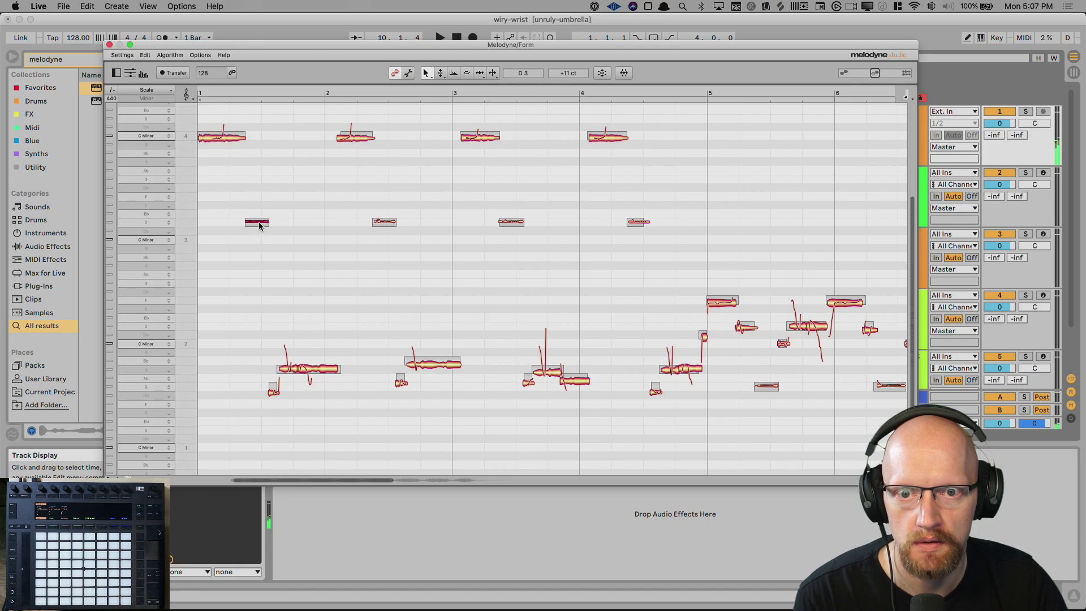
pyautogui.click(266, 222)
pyautogui.click(266, 150)
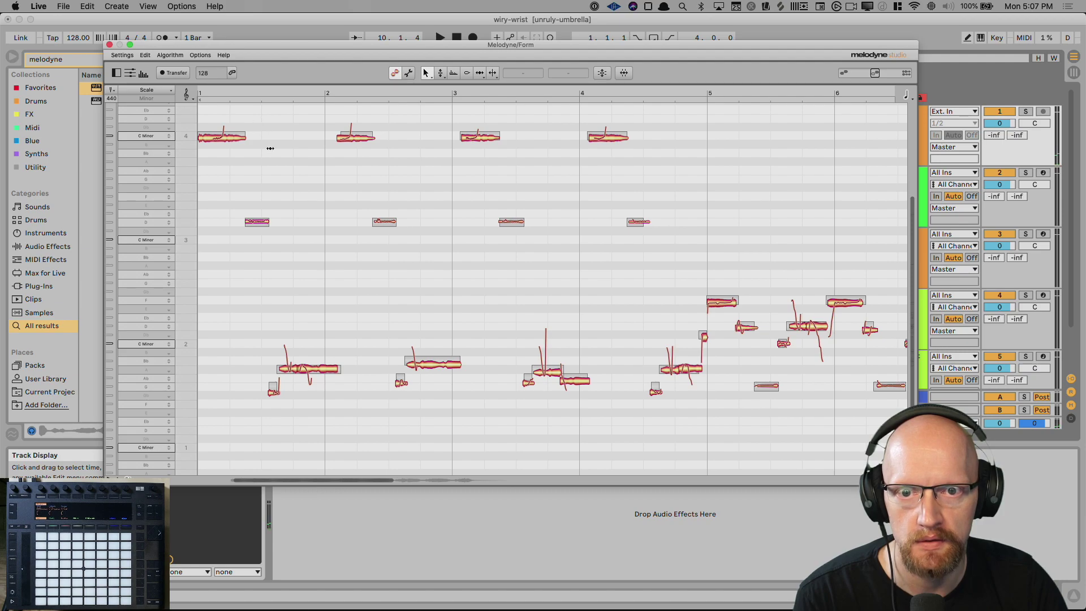
# Place Melodyne's playhead in the middle of bar 1 and listen to the low notes and the D3 note around it.
pyautogui.click(262, 98)
pyautogui.moveTo(256, 118); pyautogui.dragTo(905, 420)
pyautogui.moveTo(346, 482); pyautogui.dragTo(305, 447)
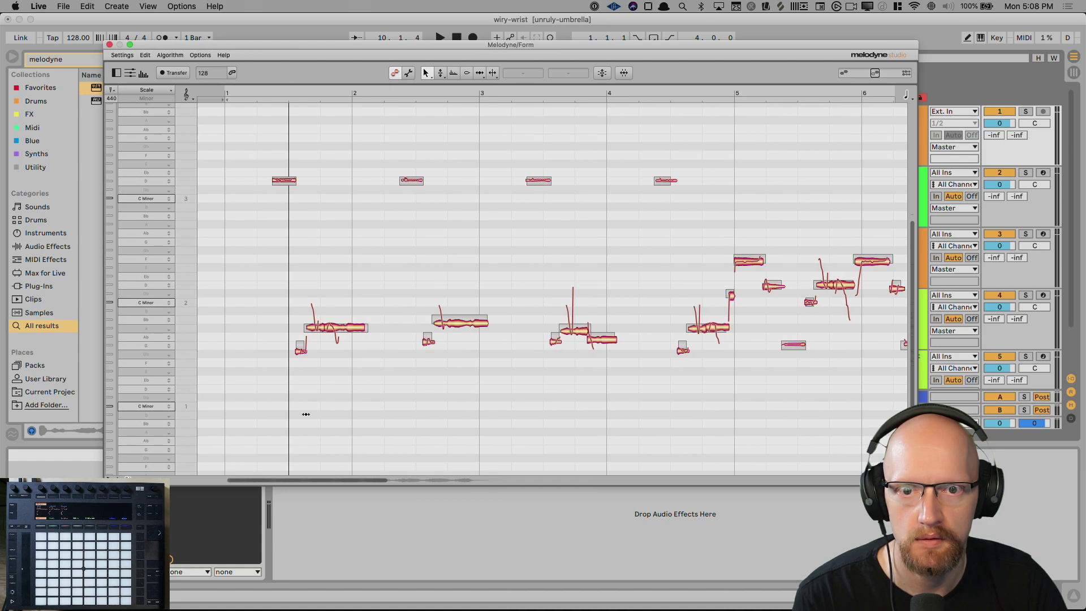
pyautogui.scroll(5, 304, 377)
pyautogui.scroll(-4, 303, 375)
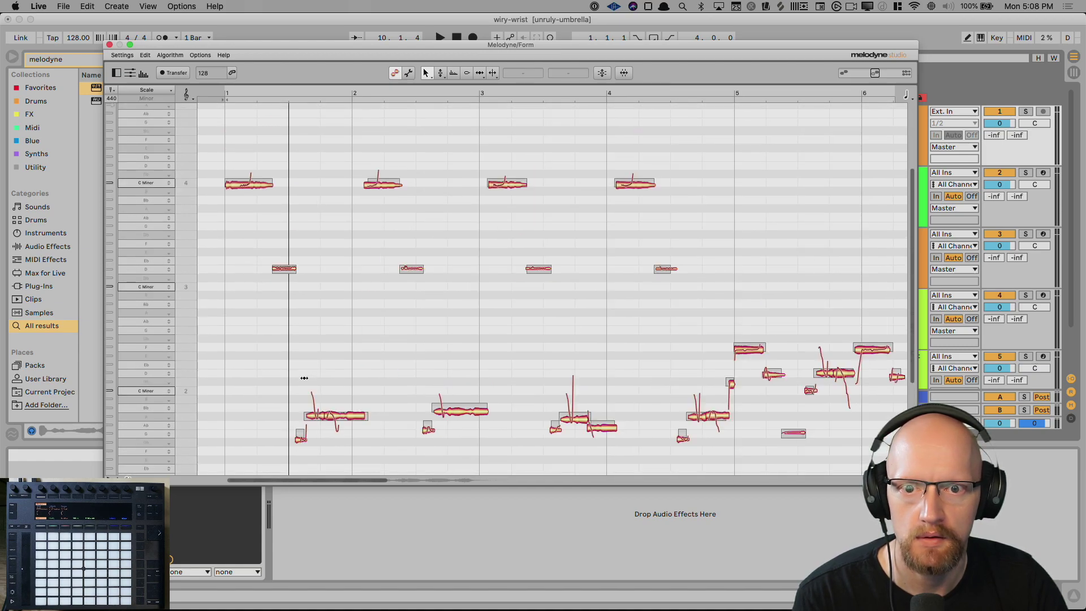
pyautogui.click(327, 366)
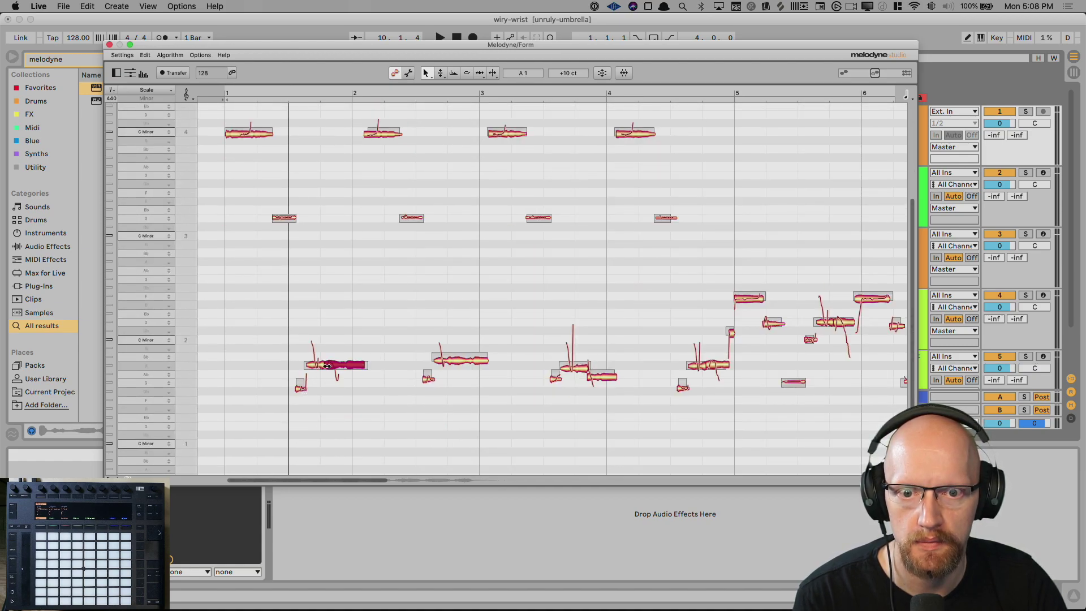
pyautogui.click(319, 366)
pyautogui.click(299, 395)
pyautogui.click(305, 365)
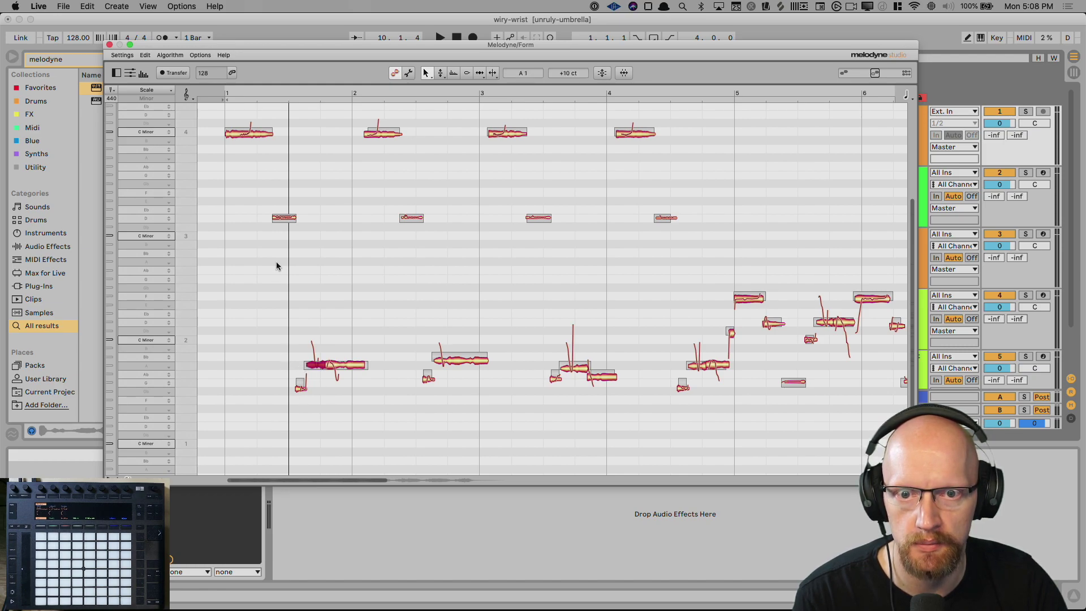
pyautogui.click(288, 220)
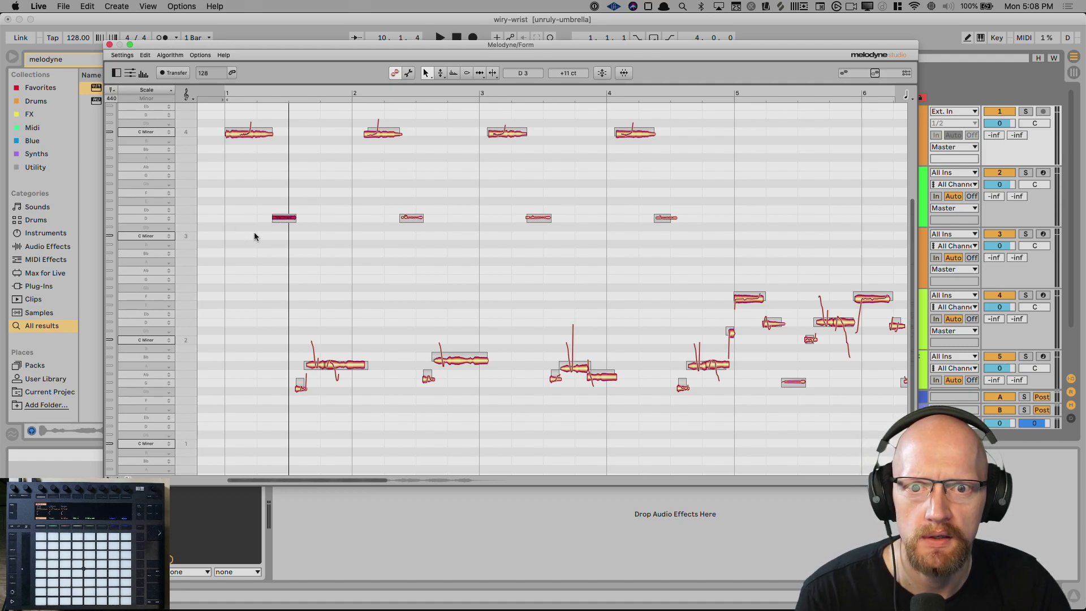
pyautogui.rightClick(290, 217)
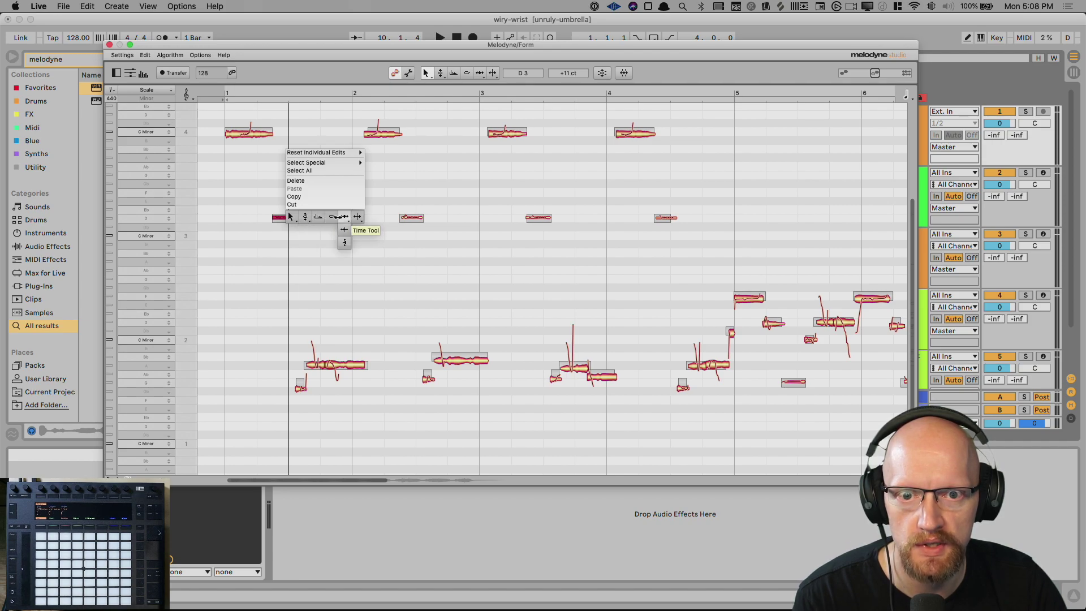
pyautogui.click(344, 229)
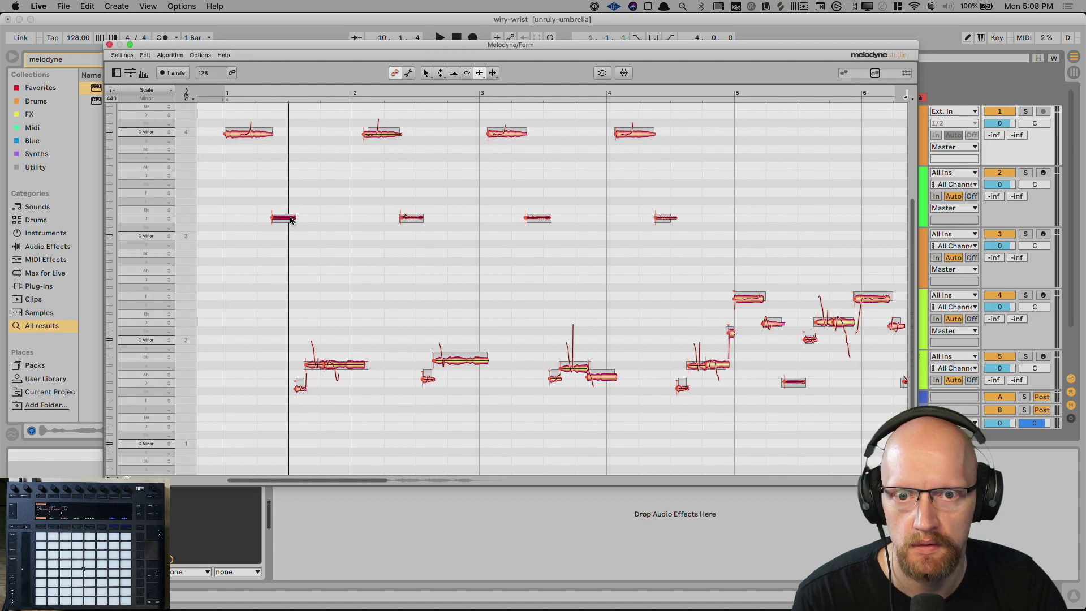
pyautogui.rightClick(292, 220)
pyautogui.click(239, 209)
pyautogui.click(291, 234)
pyautogui.click(286, 219)
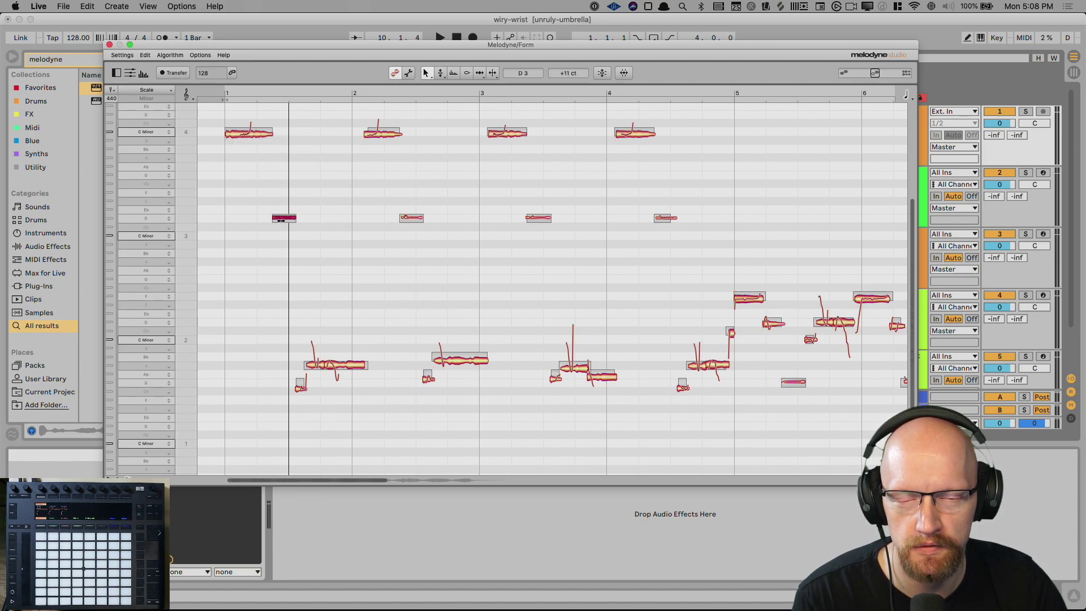
# Merge the D3 note in bar 1 with the short low note after it using the Note Separation Tool, and return to the main tool.
pyautogui.moveTo(386, 479); pyautogui.dragTo(277, 469)
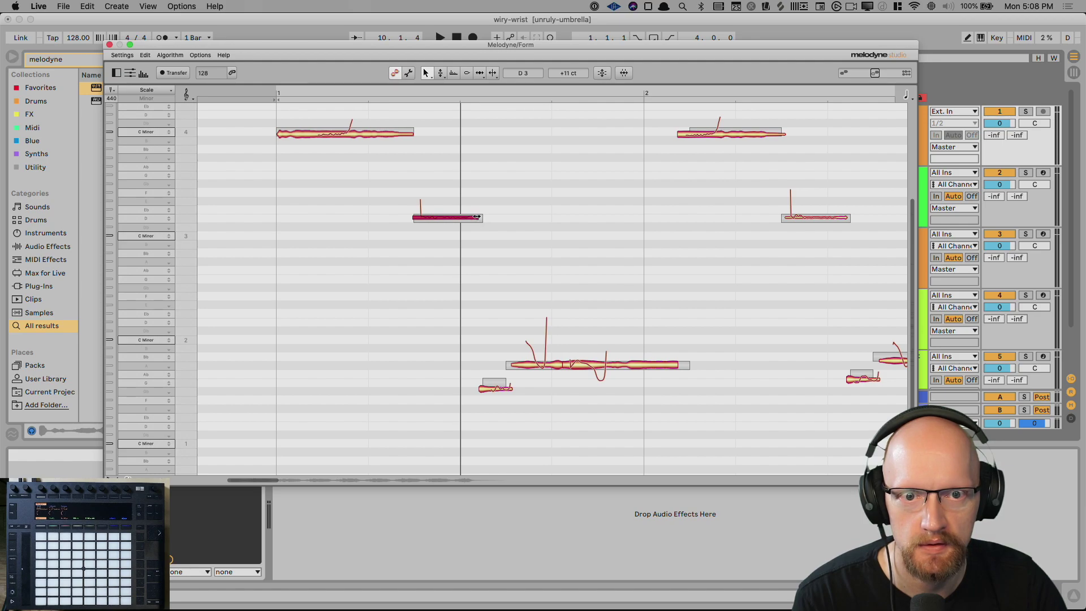
pyautogui.click(482, 319)
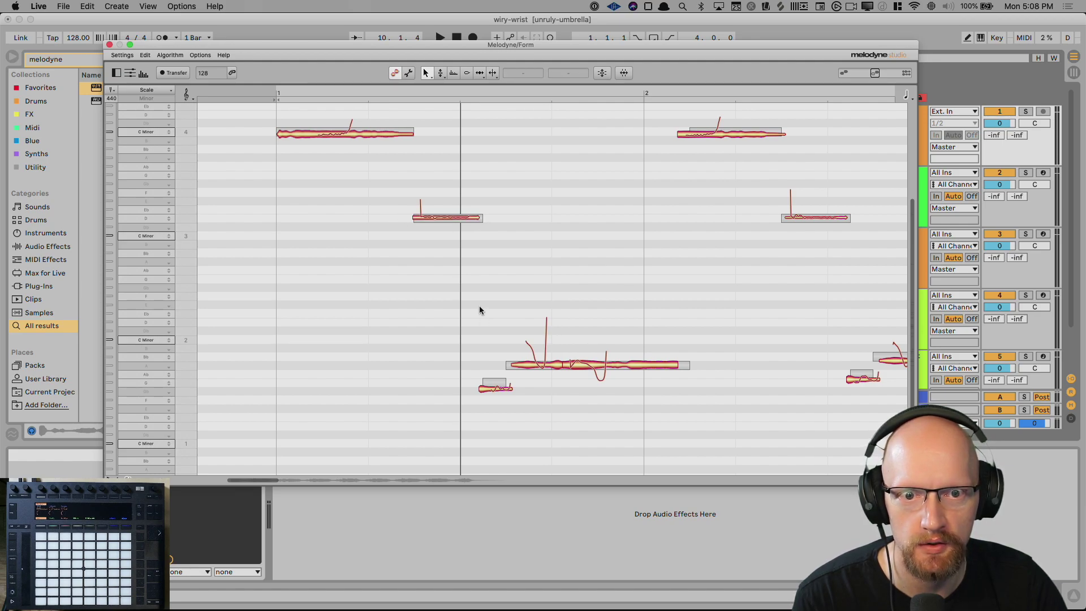
pyautogui.moveTo(444, 199); pyautogui.dragTo(508, 419)
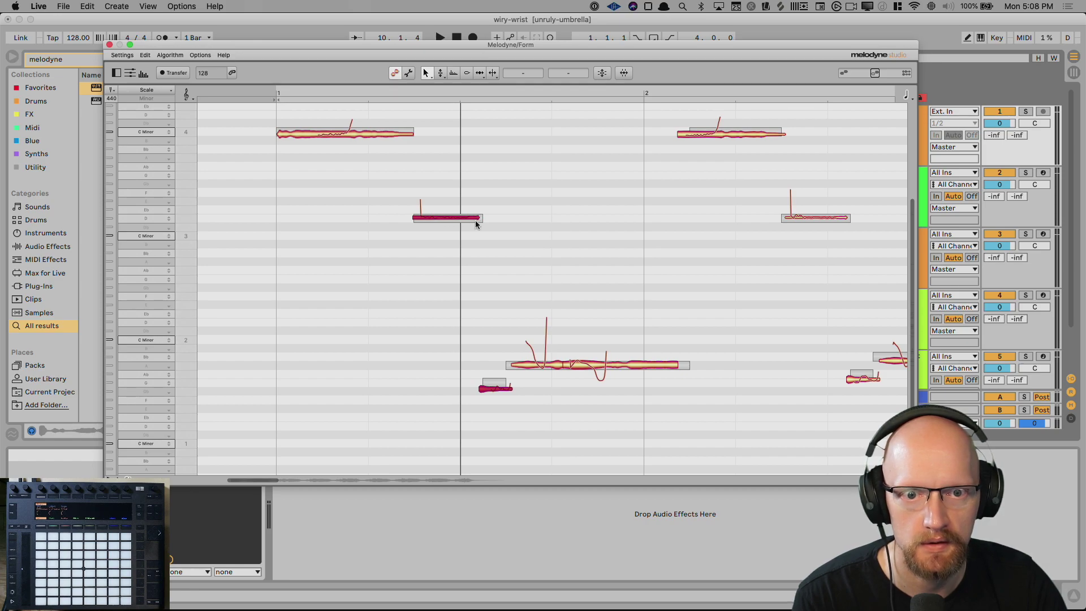
pyautogui.rightClick(481, 220)
pyautogui.click(481, 223)
pyautogui.rightClick(481, 220)
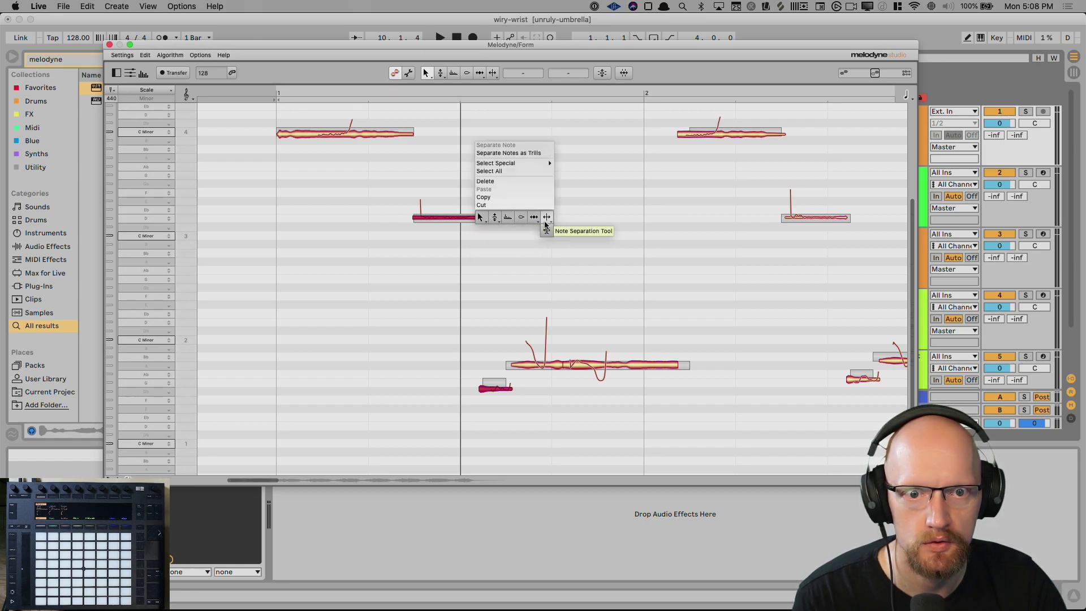
pyautogui.click(543, 223)
pyautogui.doubleClick(478, 218)
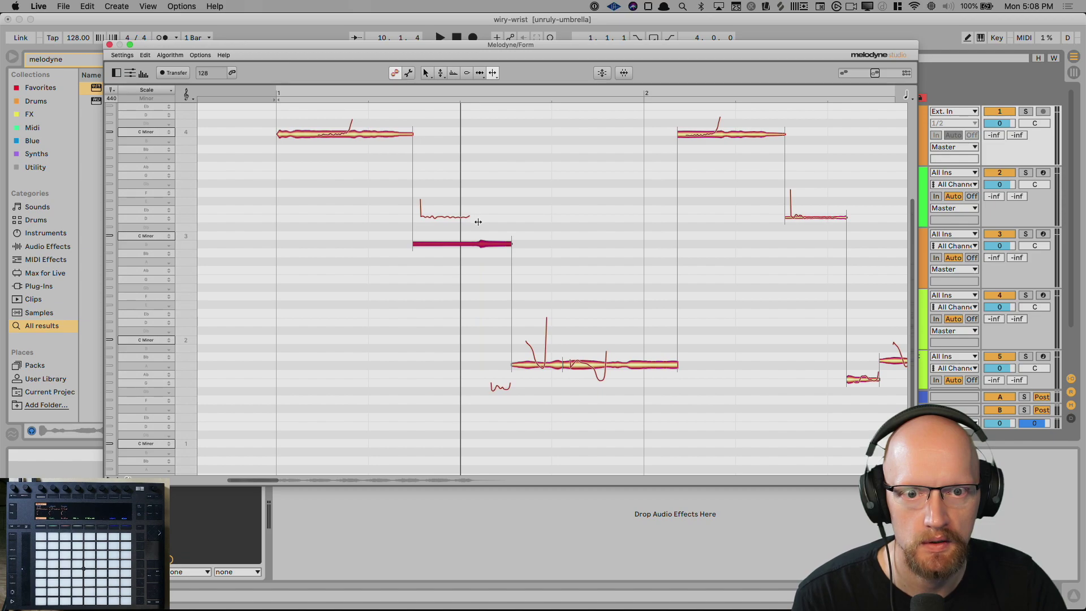
pyautogui.rightClick(438, 242)
pyautogui.click(439, 242)
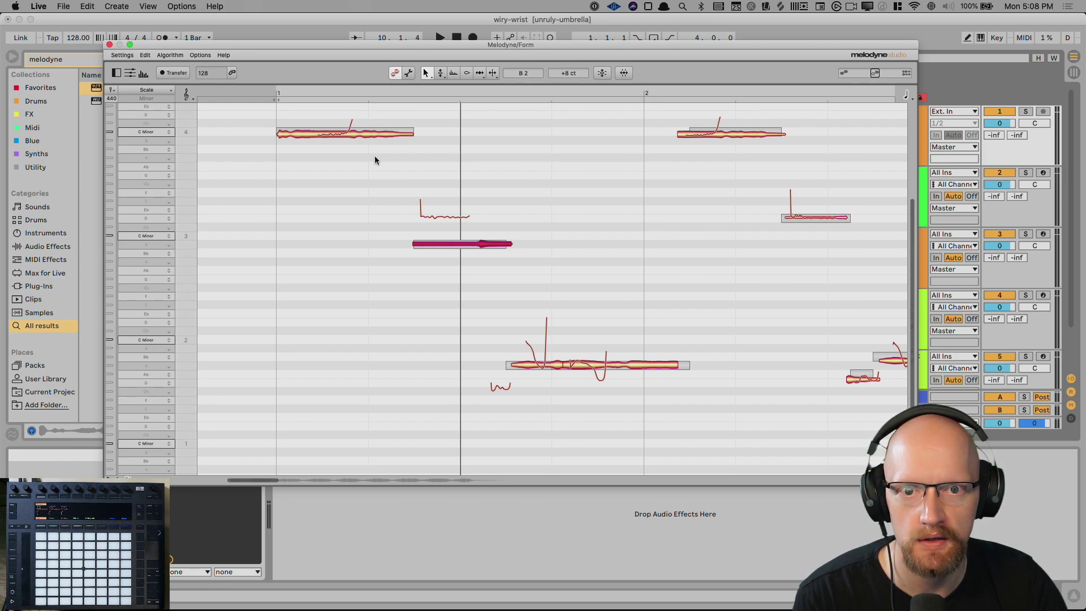
# Audition the opening C4 note and the merged note in bar 1 for comparison.
pyautogui.click(358, 135)
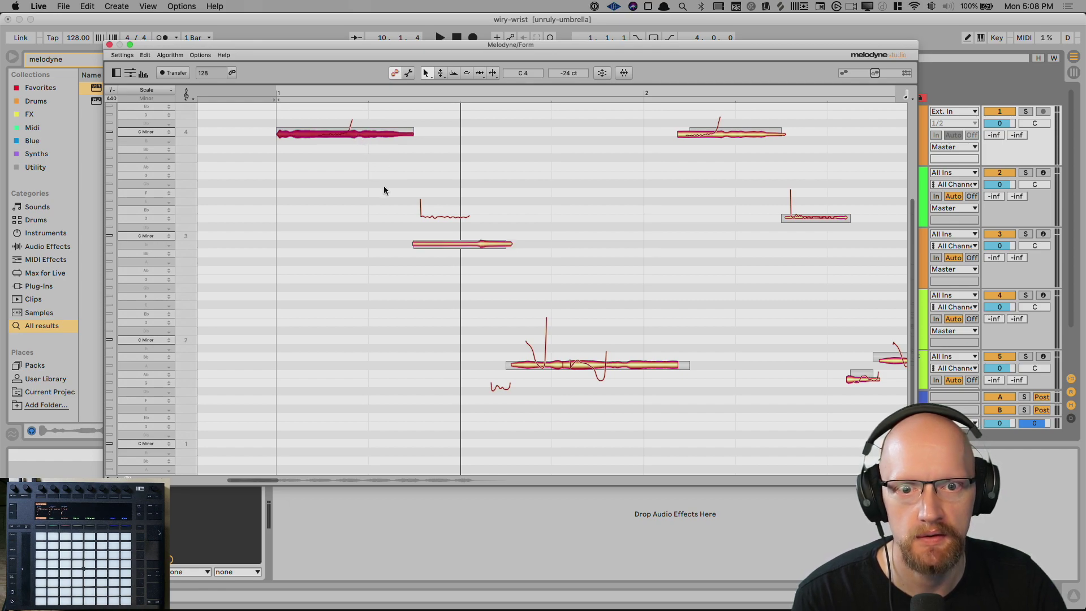
pyautogui.click(448, 252)
pyautogui.moveTo(403, 54); pyautogui.dragTo(498, 120)
pyautogui.click(572, 315)
pyautogui.click(457, 204)
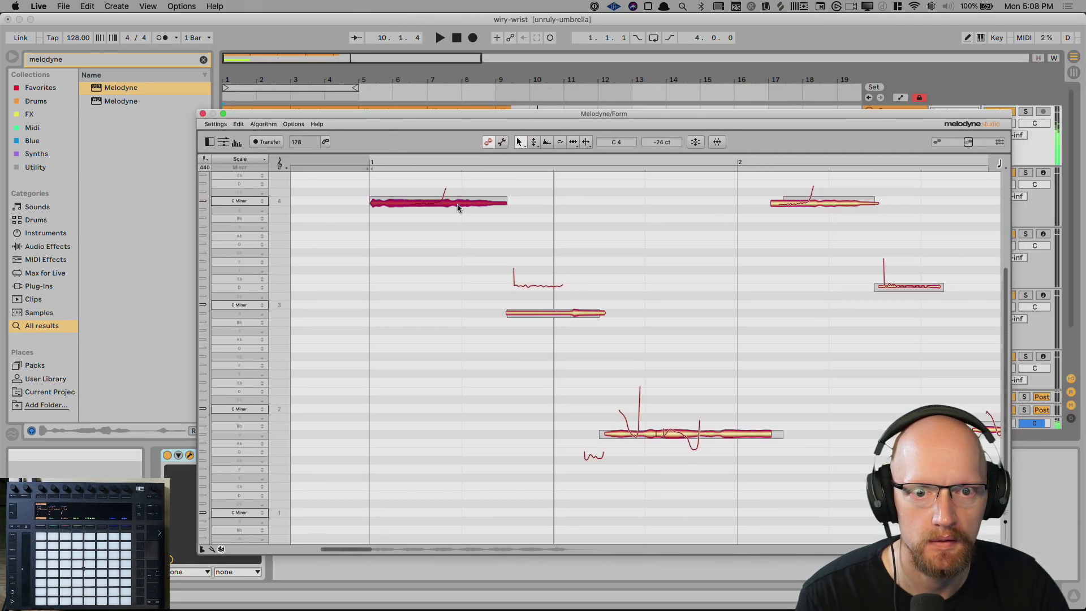
# Undo the small change to the B2 note in bar 1 and set Melodyne's time grid to eighth notes.
pyautogui.moveTo(561, 314)
pyautogui.mouseDown()
pyautogui.moveTo(519, 314)
pyautogui.moveTo(571, 316)
pyautogui.moveTo(551, 322)
pyautogui.mouseUp()
pyautogui.press('super+z')
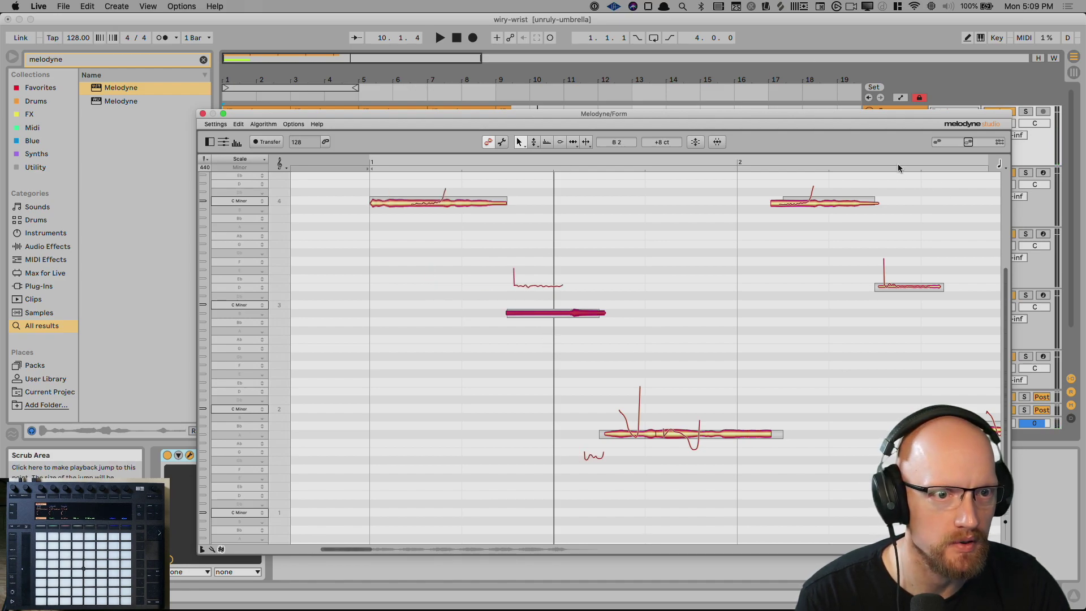
pyautogui.click(1006, 169)
pyautogui.click(1005, 168)
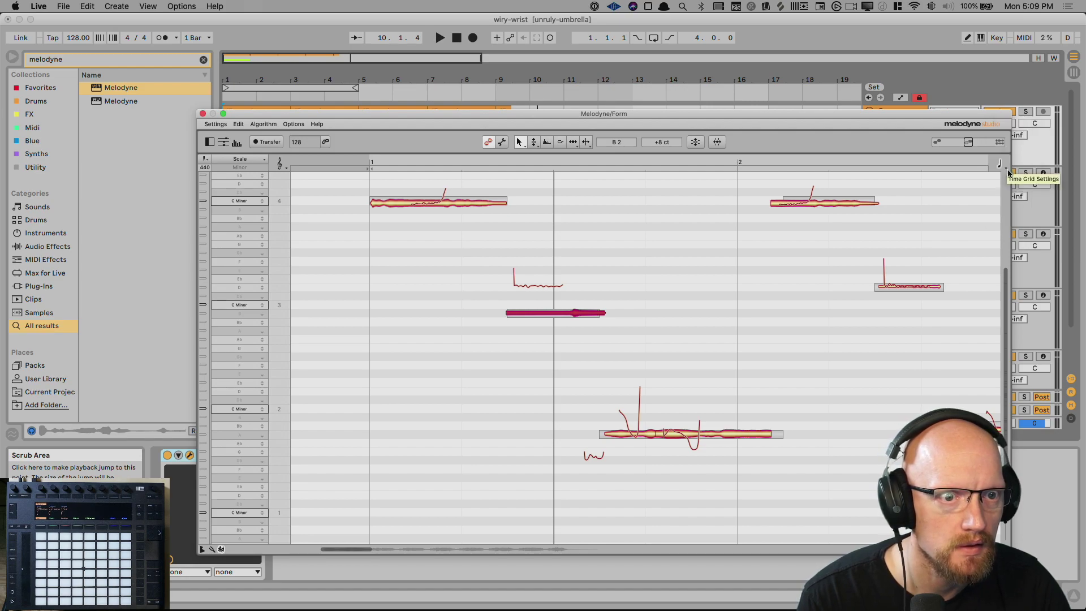
pyautogui.click(1007, 172)
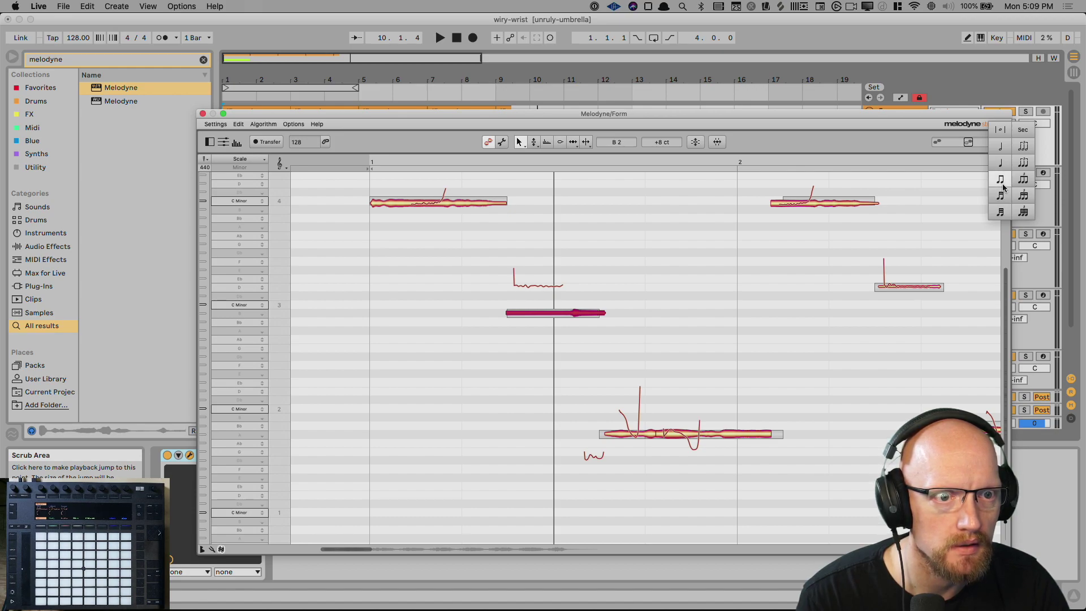
pyautogui.click(1000, 180)
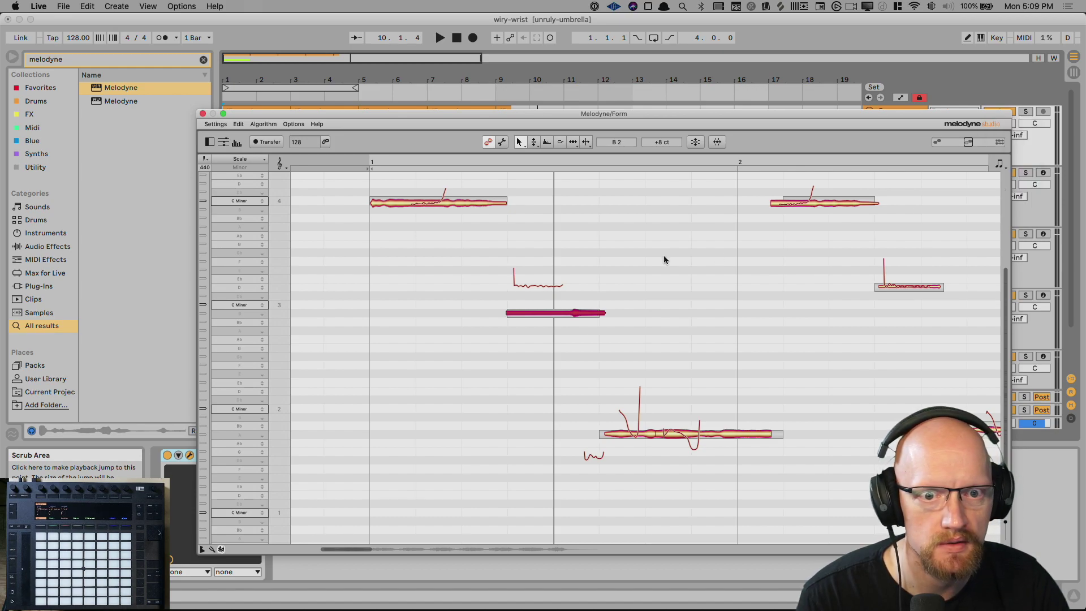
# Shorten the B2 note in bar 1 to end on beat 3 and the opening C4 note to end on beat 2, and play them.
pyautogui.moveTo(605, 313); pyautogui.dragTo(549, 313)
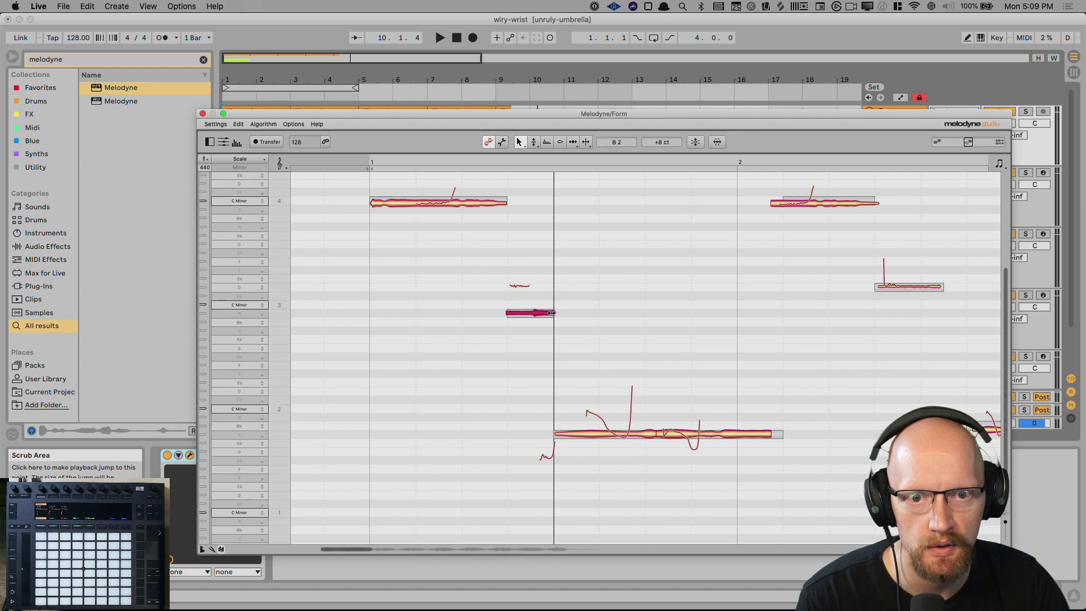
pyautogui.moveTo(503, 200); pyautogui.dragTo(462, 202)
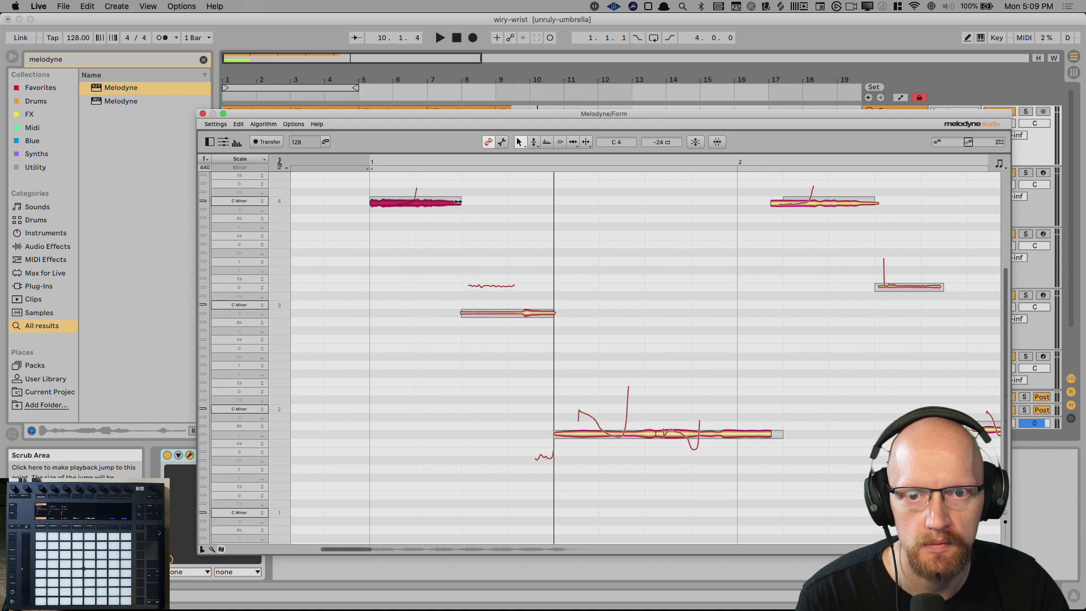
pyautogui.press('space')
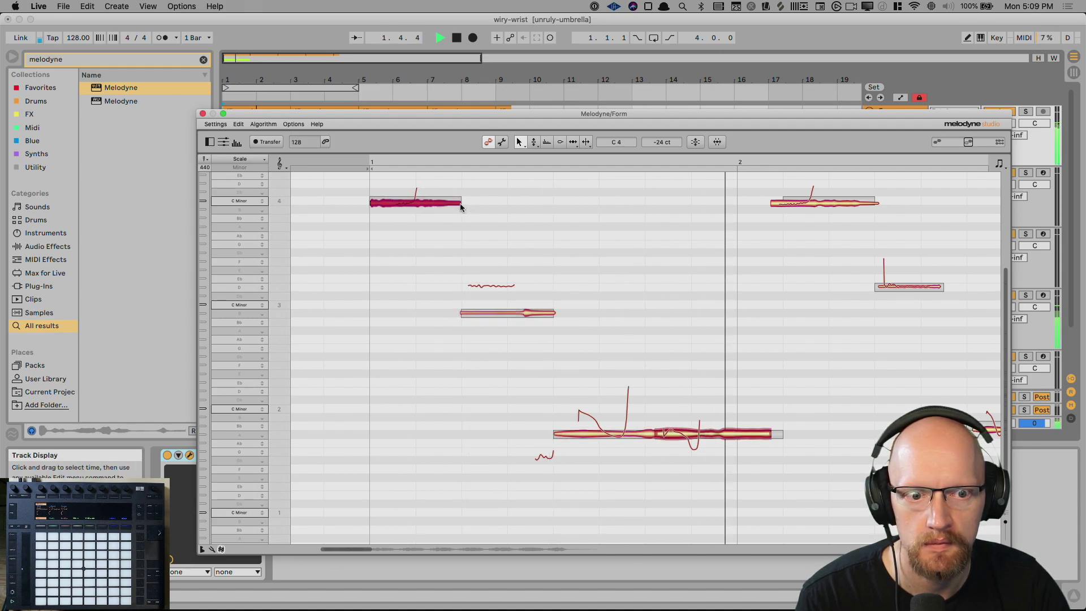
pyautogui.press('space')
pyautogui.press('space')
pyautogui.press('space')
pyautogui.click(486, 254)
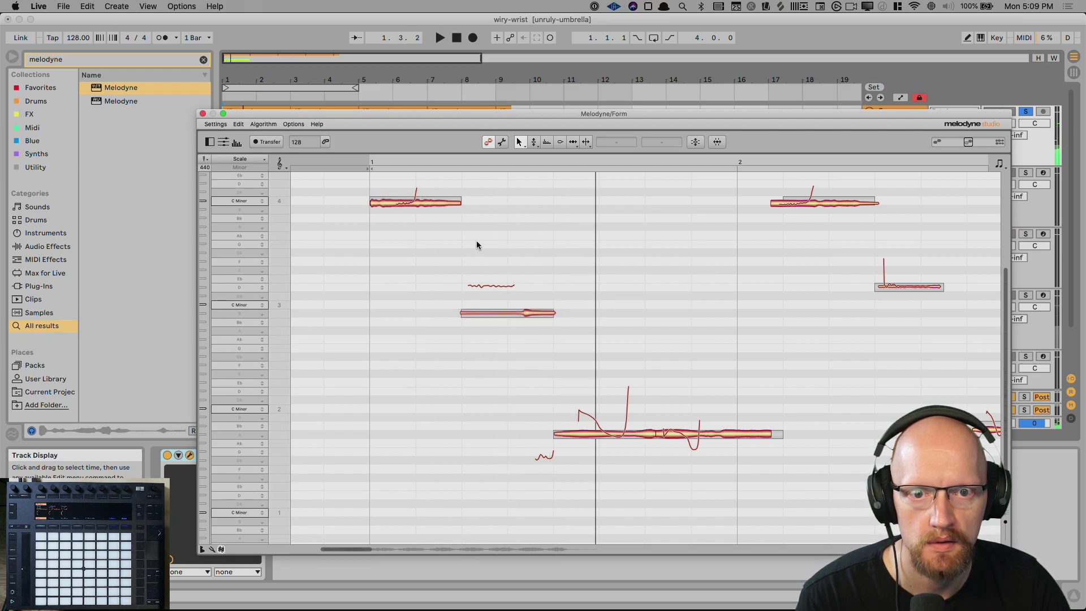
# Lengthen the opening C4 note to end midway between beats 2 and 3 of bar 1, and play the bar.
pyautogui.moveTo(460, 202); pyautogui.dragTo(506, 205)
pyautogui.press('space')
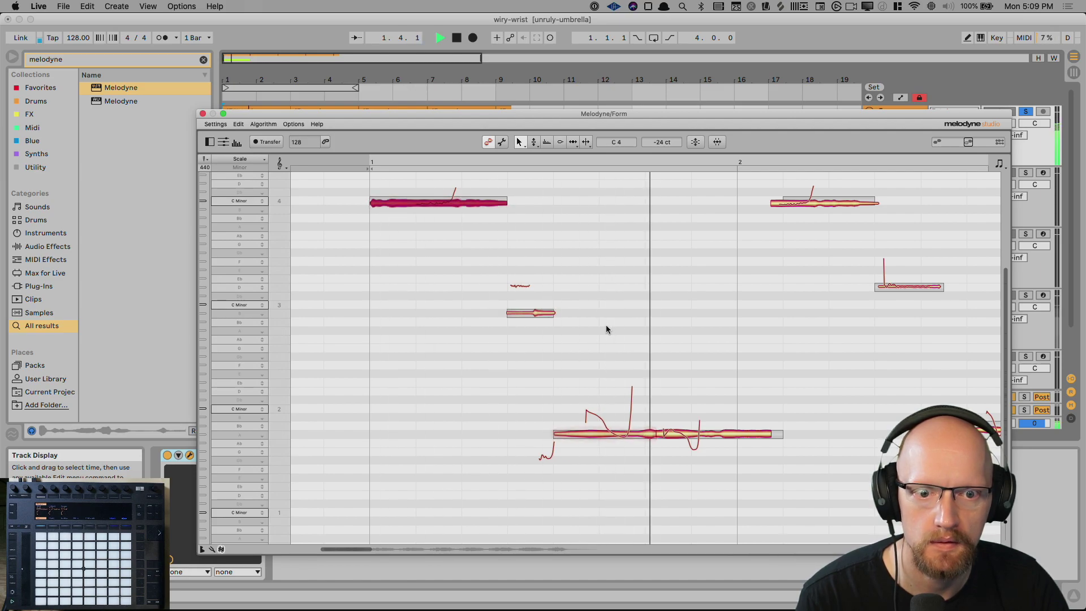
pyautogui.press('space')
pyautogui.press('space')
pyautogui.press('space')
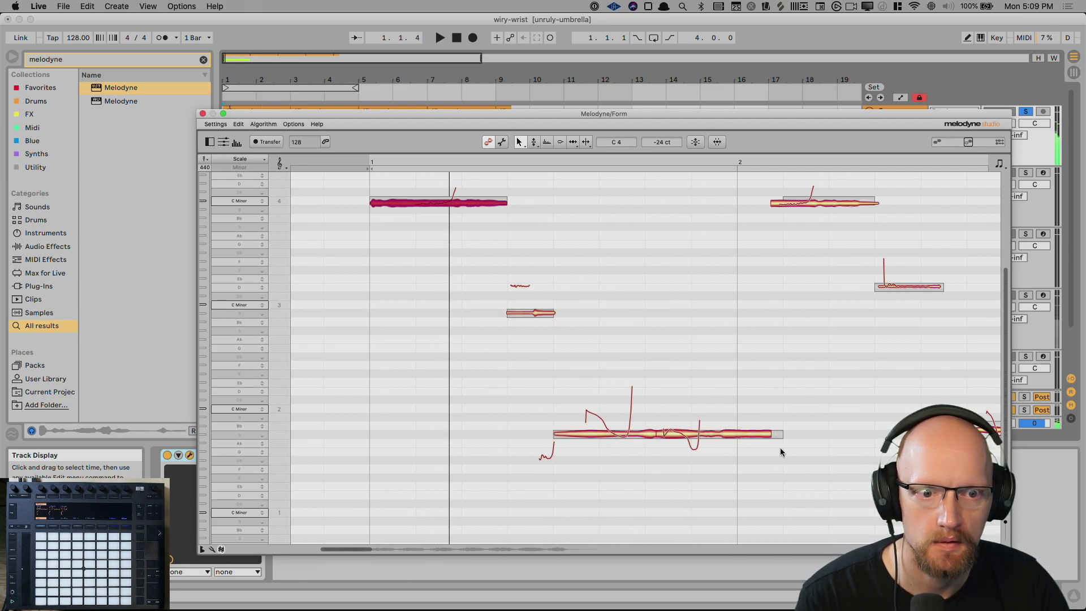
# Trim the last A1 note of bar 1 to end at the start of bar 2 and listen to the phrase in a zoomed-out view.
pyautogui.moveTo(772, 434); pyautogui.dragTo(732, 435)
pyautogui.press('space')
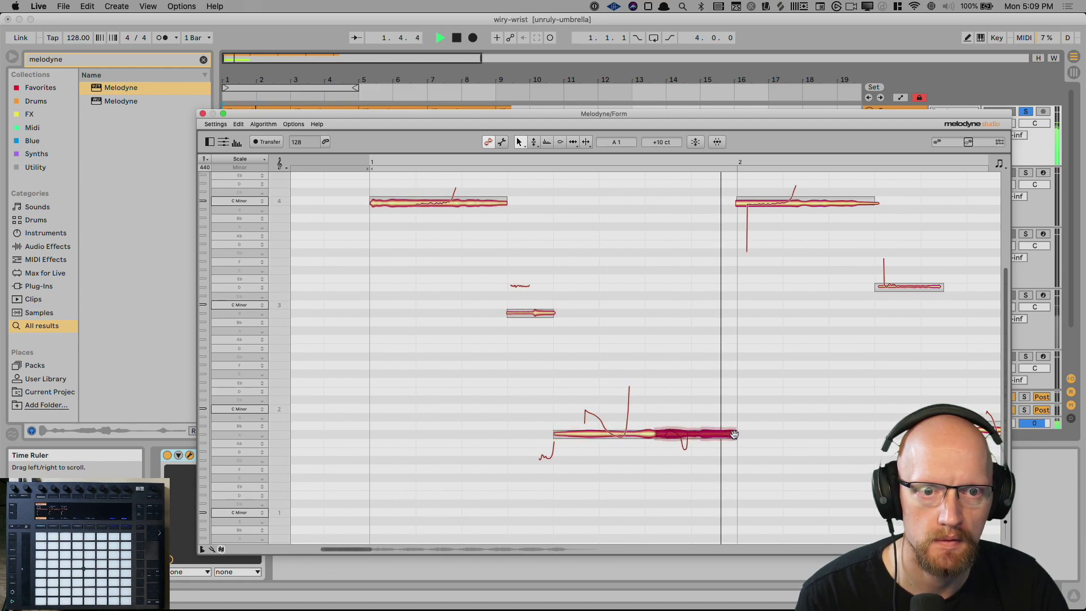
pyautogui.press('space')
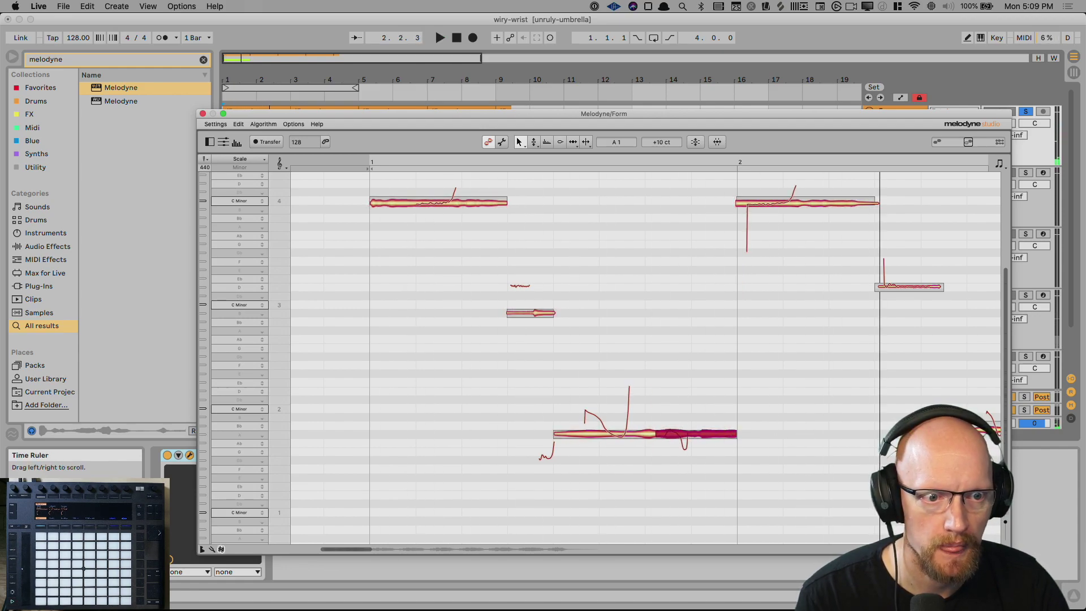
pyautogui.moveTo(1005, 548); pyautogui.dragTo(1002, 535)
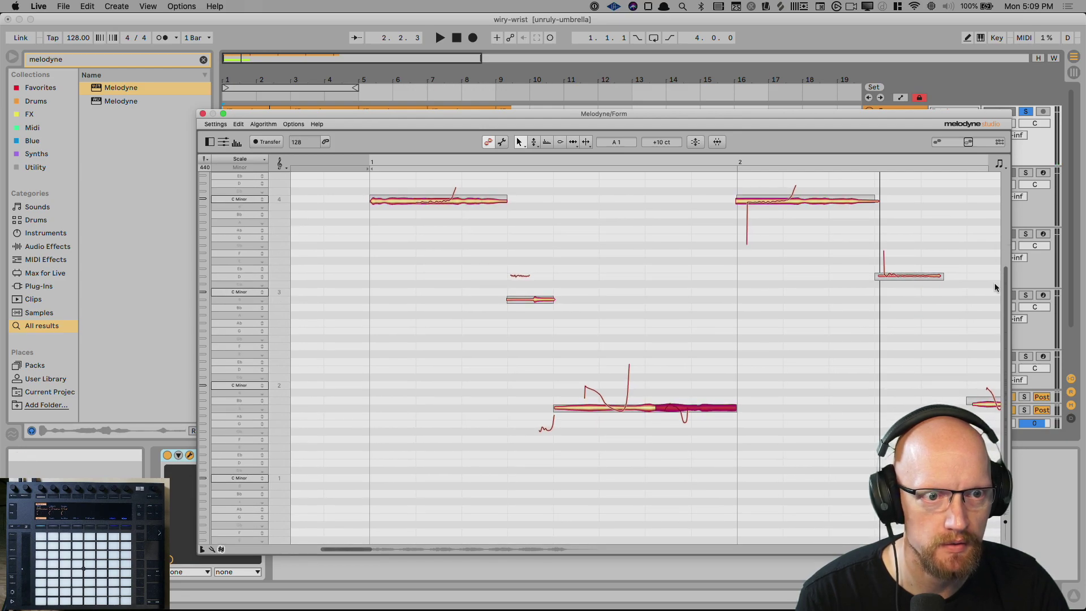
pyautogui.moveTo(1006, 265); pyautogui.dragTo(1004, 165)
pyautogui.press('space')
pyautogui.press('space')
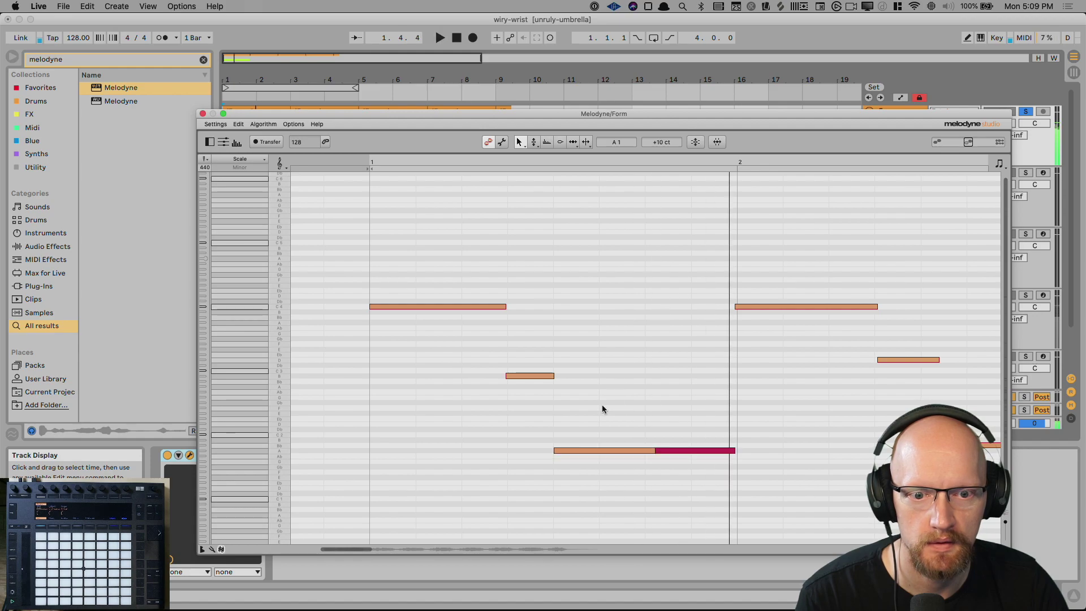
pyautogui.press('space')
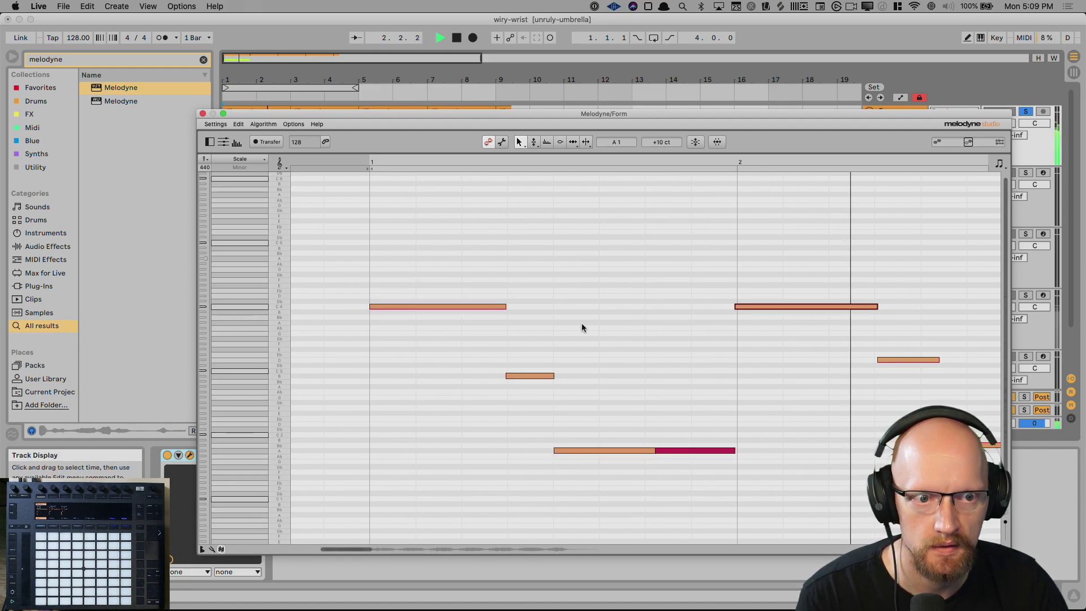
pyautogui.press('space')
# Delete all notes in bars 2 to 4 and play the remaining bar 1 phrase.
pyautogui.moveTo(371, 550); pyautogui.dragTo(457, 532)
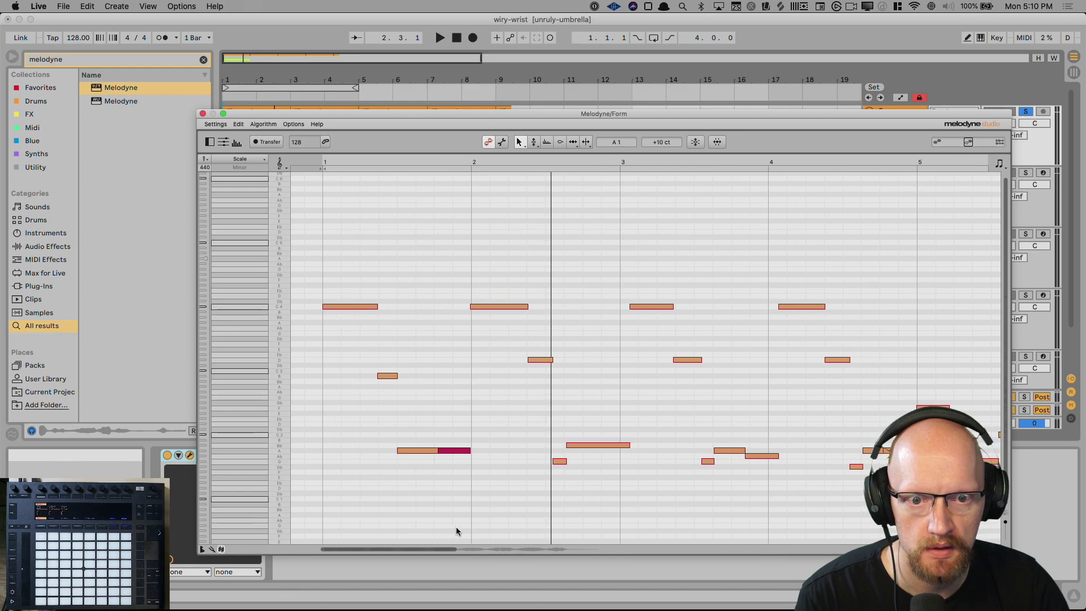
pyautogui.moveTo(484, 238); pyautogui.dragTo(905, 504)
pyautogui.press('Delete')
pyautogui.moveTo(320, 253); pyautogui.dragTo(468, 482)
pyautogui.click(463, 463)
pyautogui.press('space')
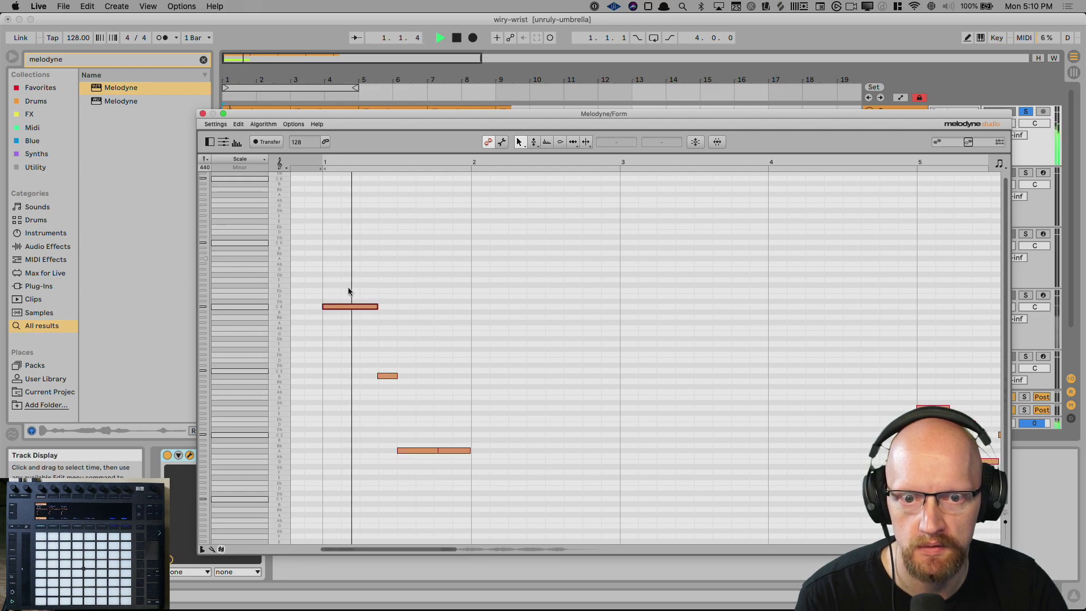
pyautogui.press('space')
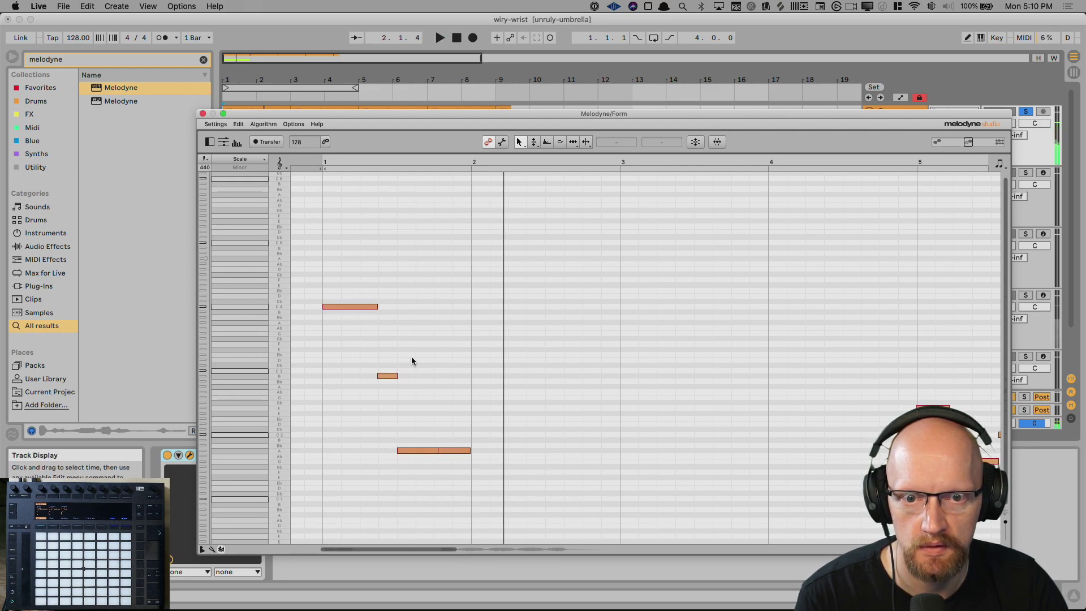
# Copy all notes of bar 1 and paste them into bar 2.
pyautogui.moveTo(464, 464); pyautogui.dragTo(324, 267)
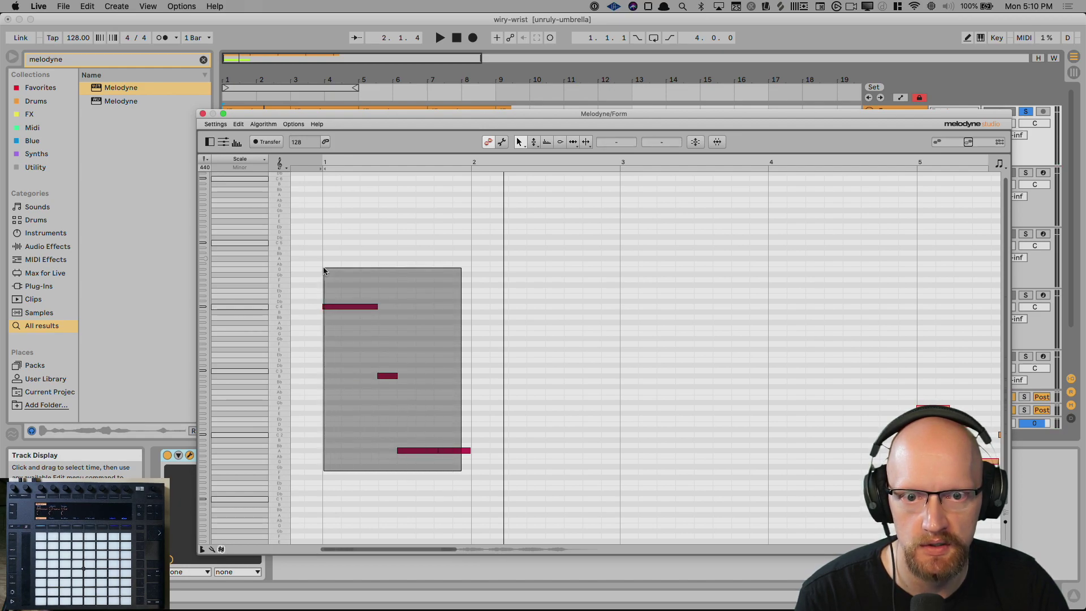
pyautogui.rightClick(352, 305)
pyautogui.click(355, 284)
pyautogui.rightClick(355, 306)
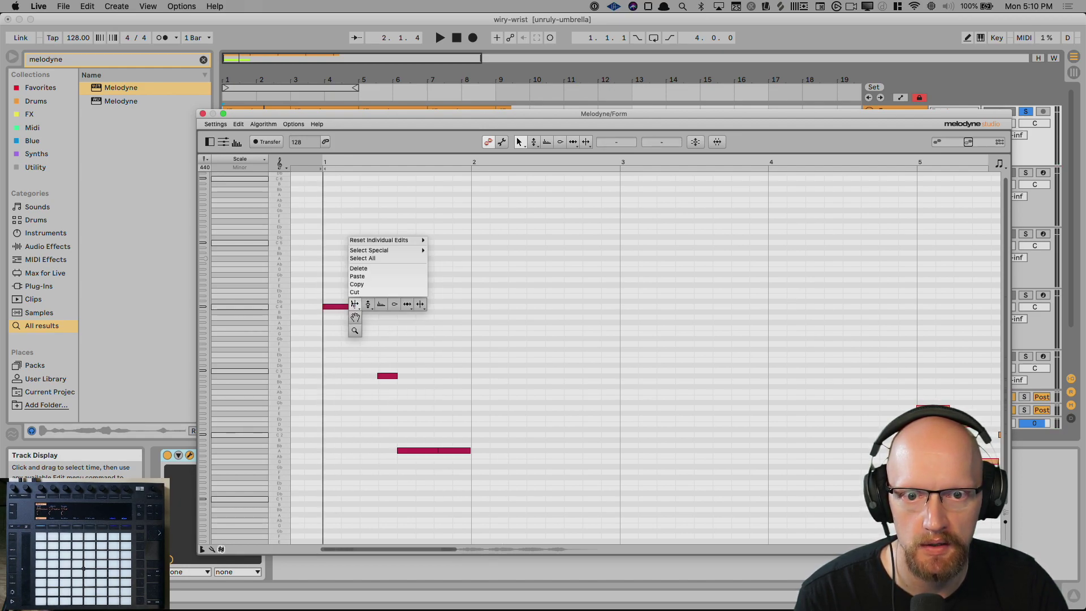
pyautogui.click(360, 276)
pyautogui.click(357, 307)
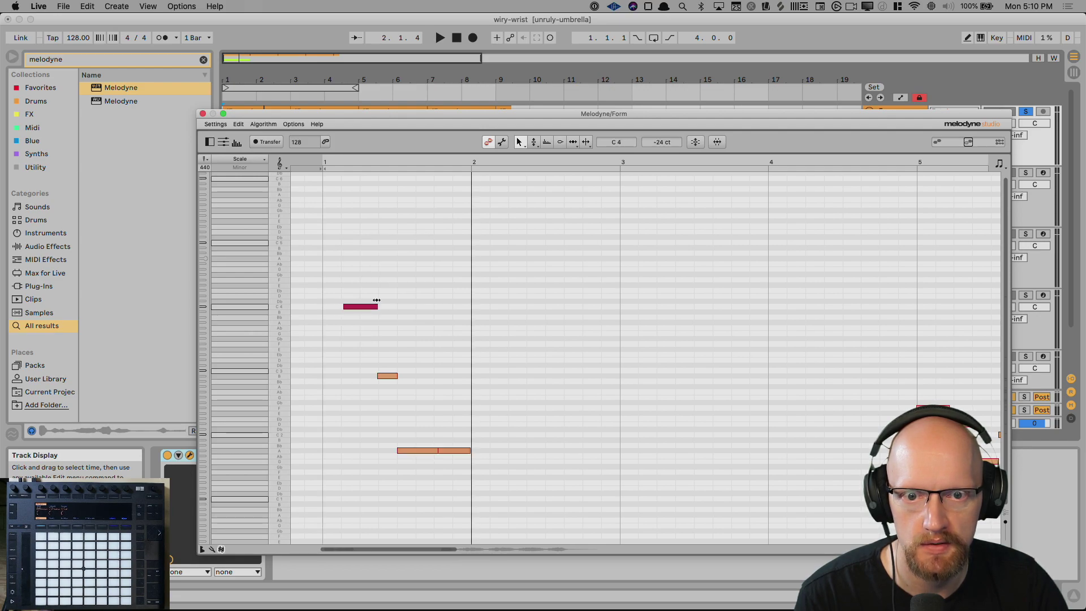
pyautogui.rightClick(473, 306)
pyautogui.click(475, 277)
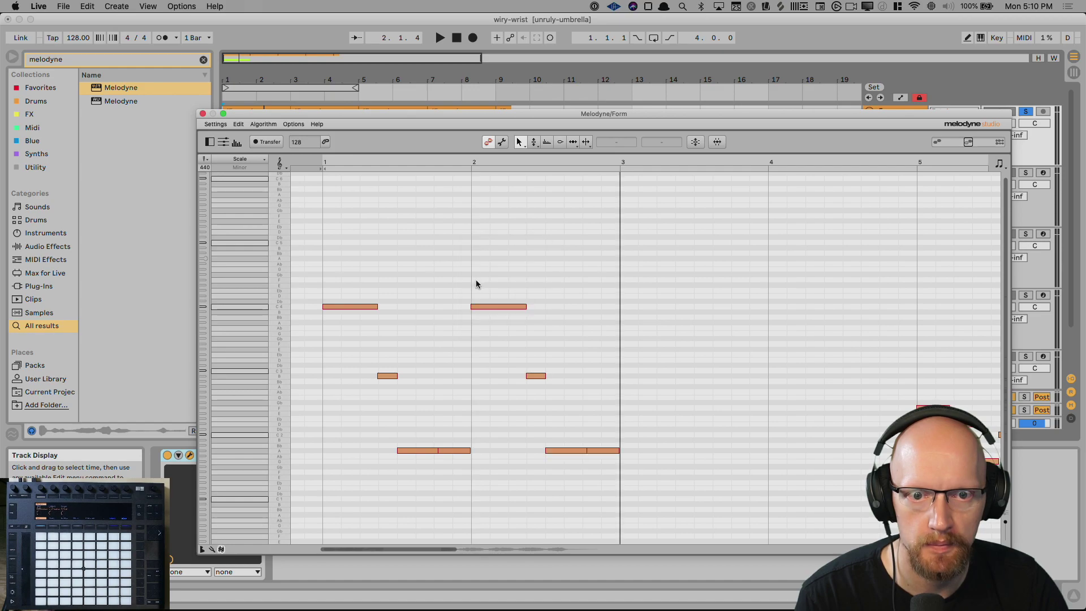
# Paste the copied phrase into bars 3 and 4 and play the repeated pattern.
pyautogui.rightClick(623, 298)
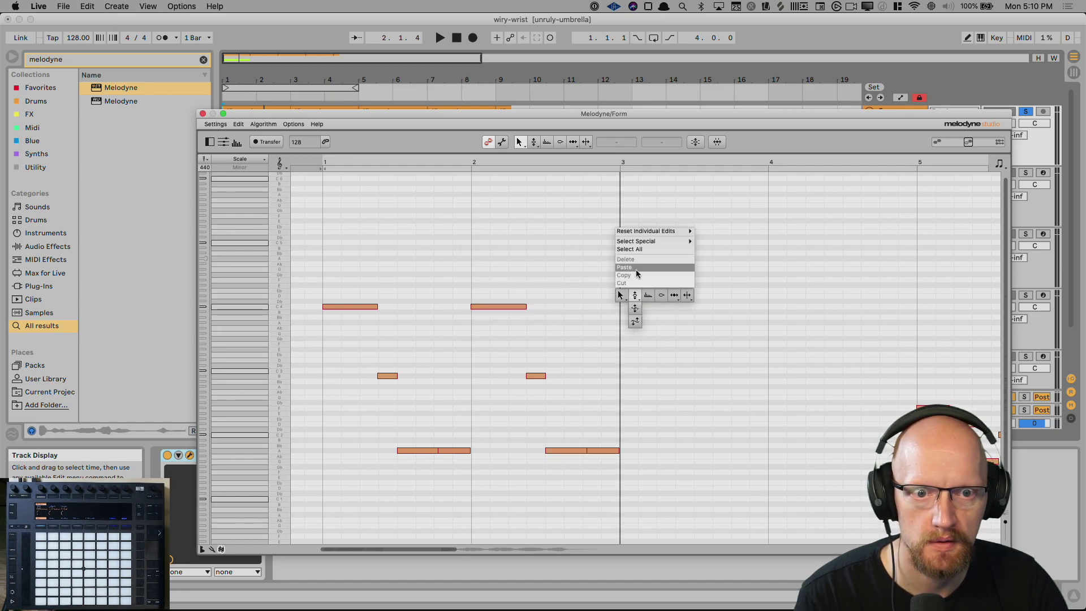
pyautogui.click(636, 269)
pyautogui.rightClick(775, 295)
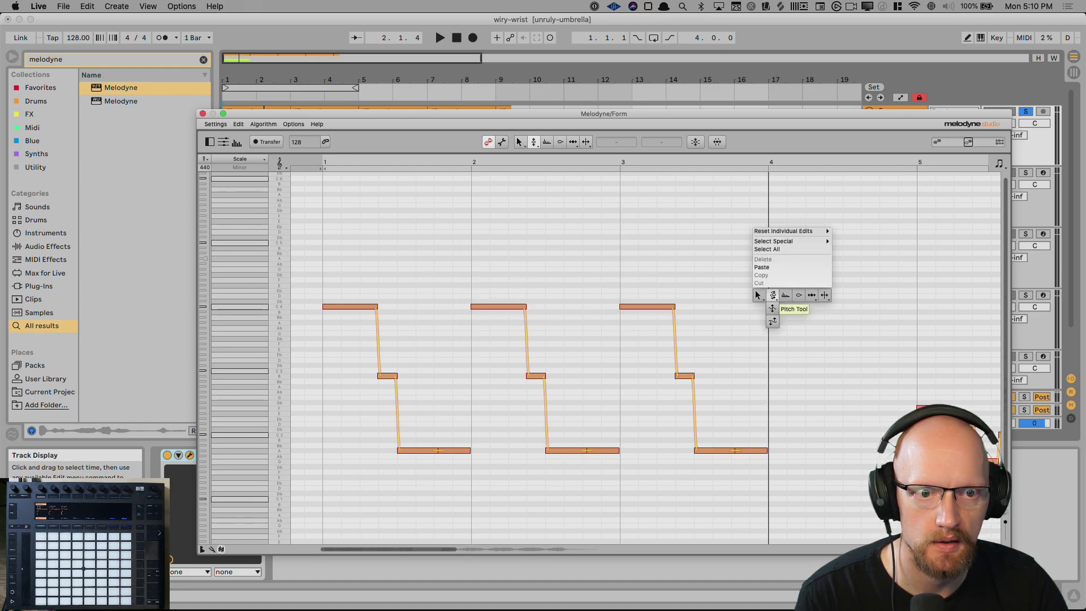
pyautogui.click(764, 268)
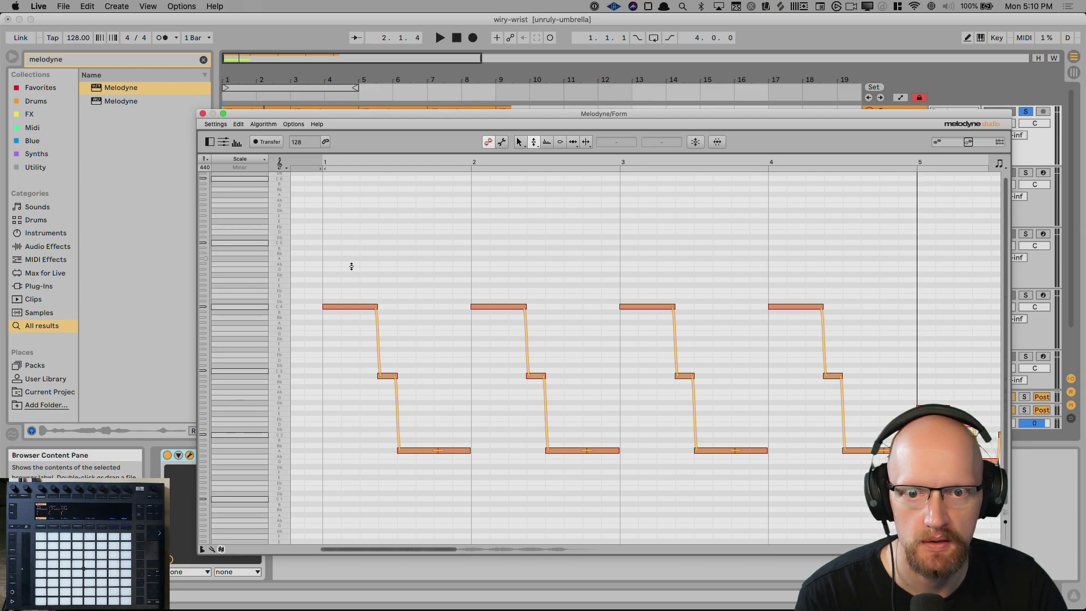
pyautogui.press('space')
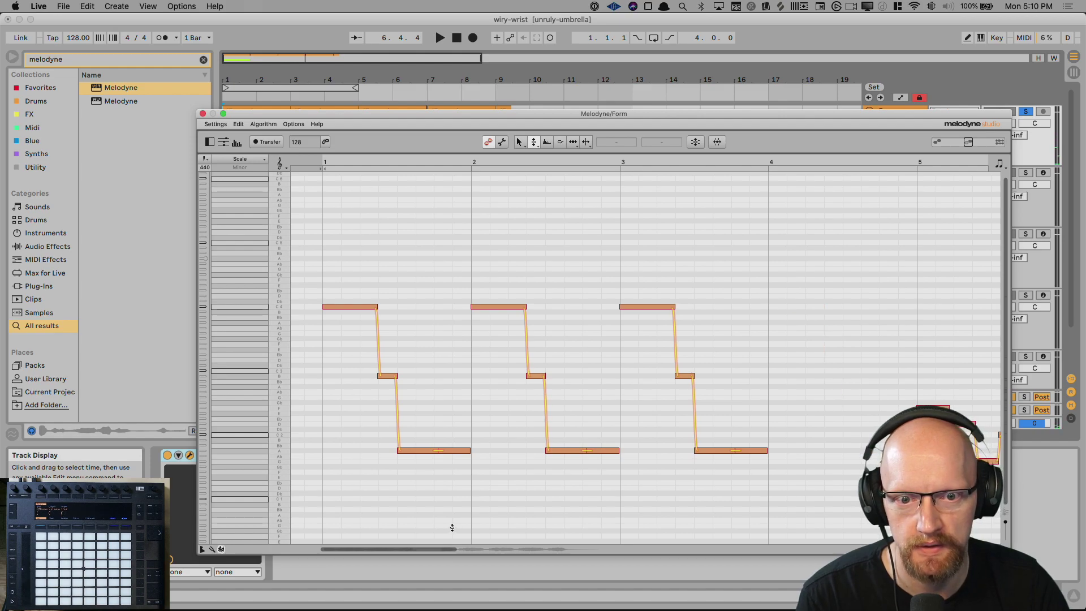
# Undo the pasted phrases, the deletion of bars 2 to 4 and the note length changes in bar 1.
pyautogui.press('super+z')
pyautogui.press('super+z')
pyautogui.press('super+z')
pyautogui.press('super+z')
pyautogui.press('super+z')
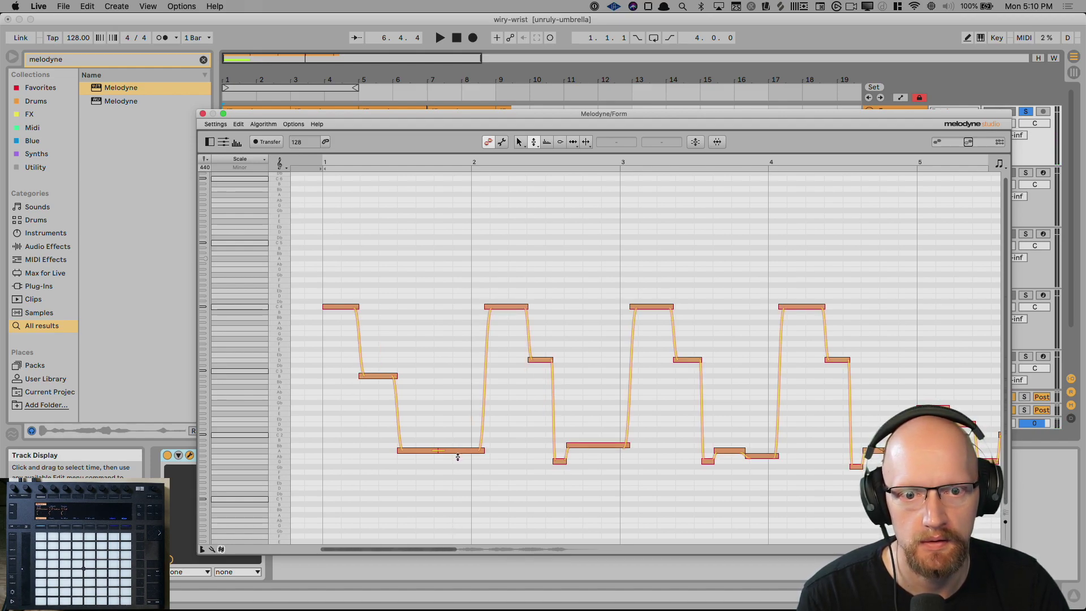
pyautogui.press('super+z')
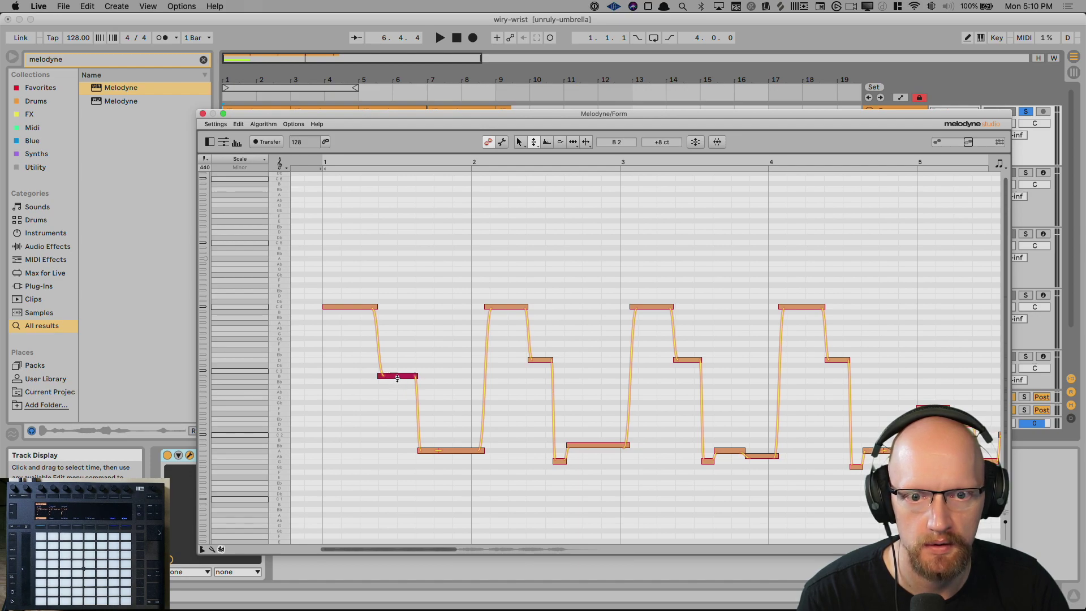
# Delete the B2 note in bar 1 and play the opening of the bar.
pyautogui.press('BackSpace')
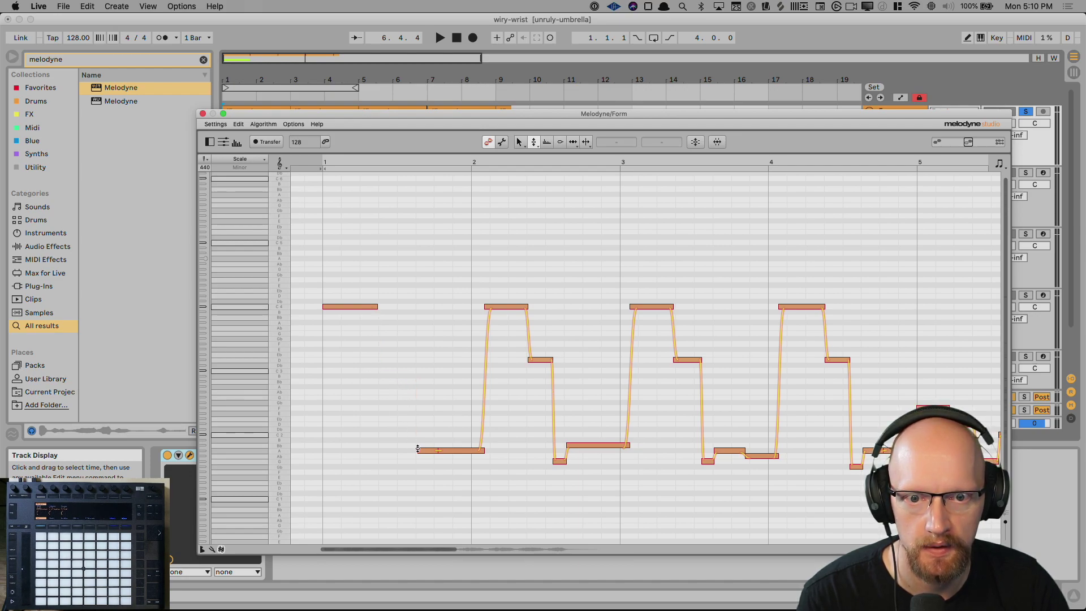
pyautogui.press('space')
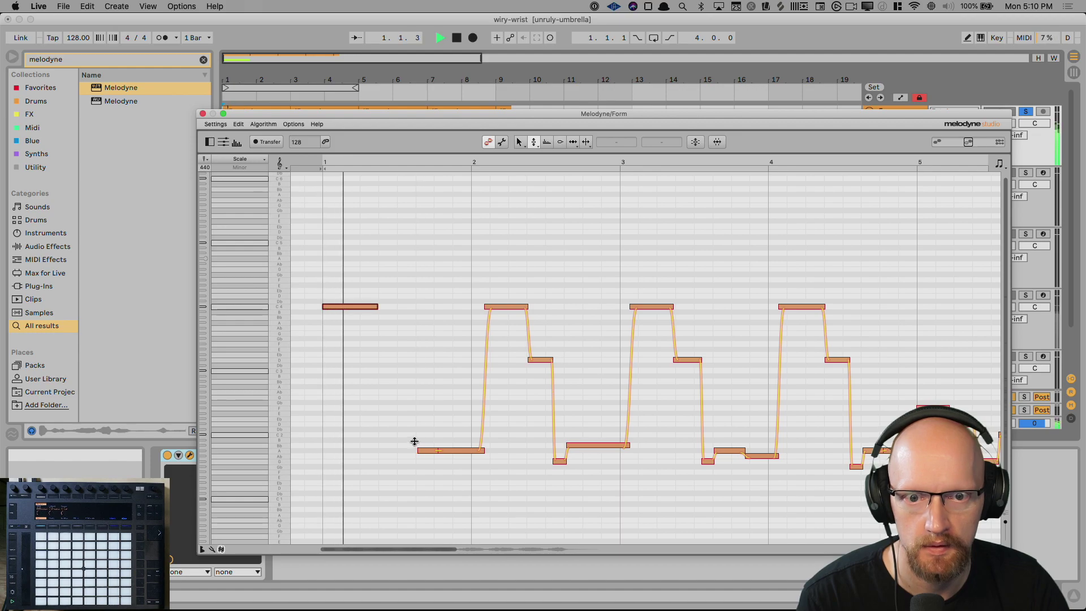
pyautogui.press('space')
pyautogui.press('space')
pyautogui.press('space')
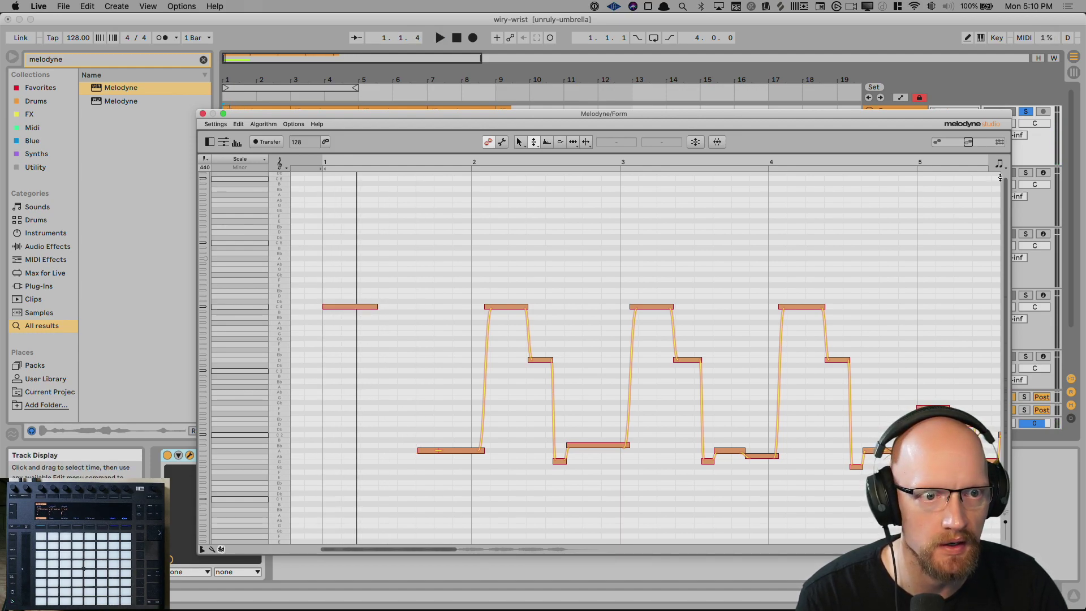
# Enlarge the note display and split the opening C4 note near its middle with the Note Separation Tool.
pyautogui.moveTo(1005, 179); pyautogui.dragTo(993, 371)
pyautogui.scroll(10, 623, 356)
pyautogui.scroll(-5, 622, 354)
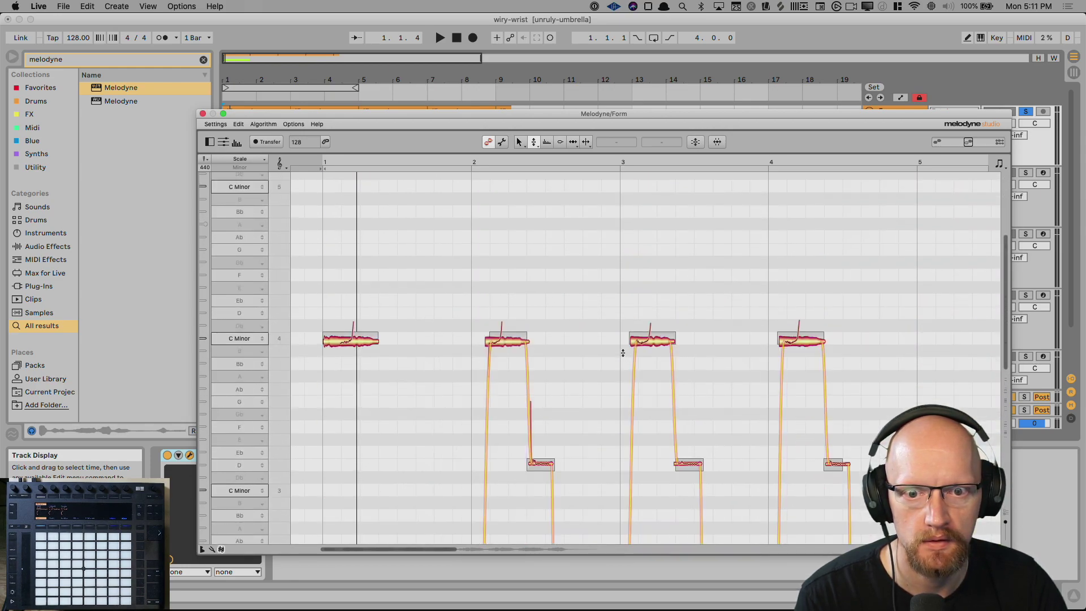
pyautogui.rightClick(353, 341)
pyautogui.click(355, 339)
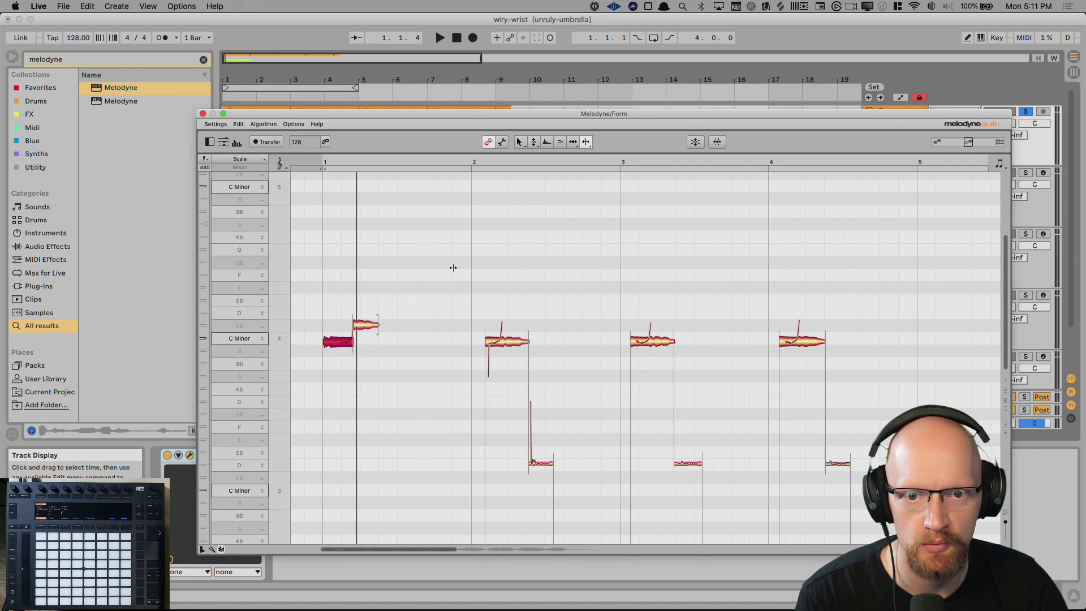
# Return to the main tool and select the second half of the split opening note in bar 1.
pyautogui.scroll(-5, 405, 259)
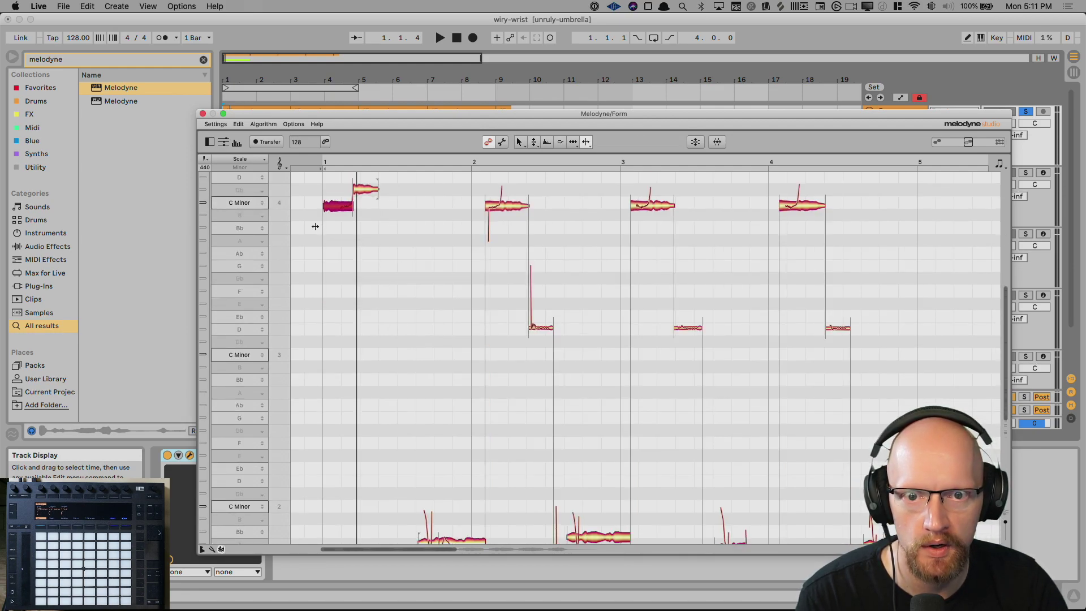
pyautogui.rightClick(384, 218)
pyautogui.click(384, 214)
pyautogui.rightClick(381, 213)
pyautogui.click(314, 213)
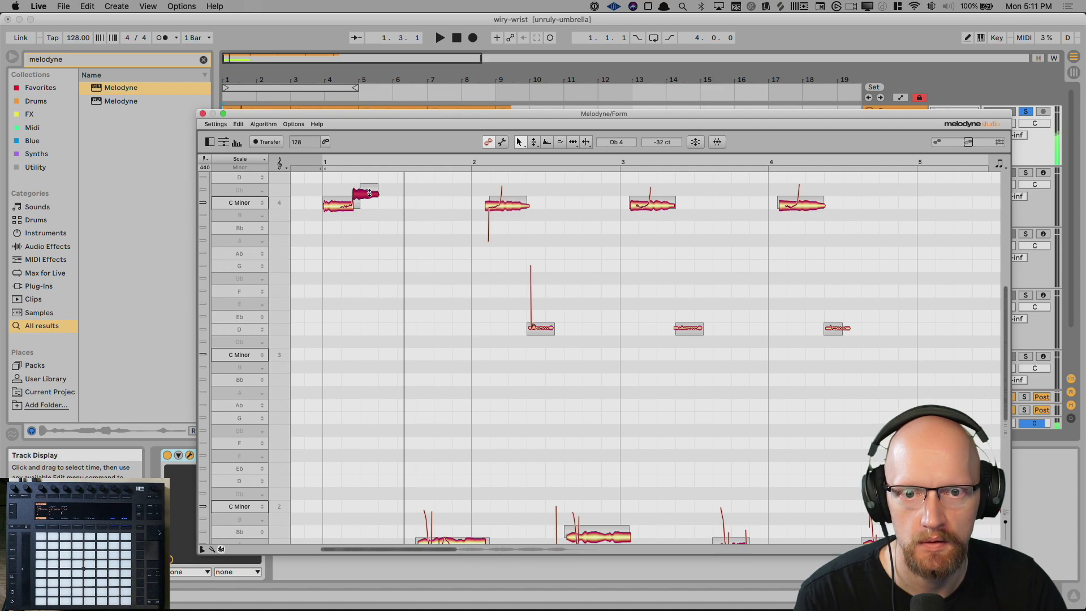
# Try stretching the split opening C4 note of bar 1 and shifting its split point earlier, and play the result.
pyautogui.moveTo(366, 200)
pyautogui.mouseDown()
pyautogui.moveTo(355, 338)
pyautogui.moveTo(359, 207)
pyautogui.mouseUp()
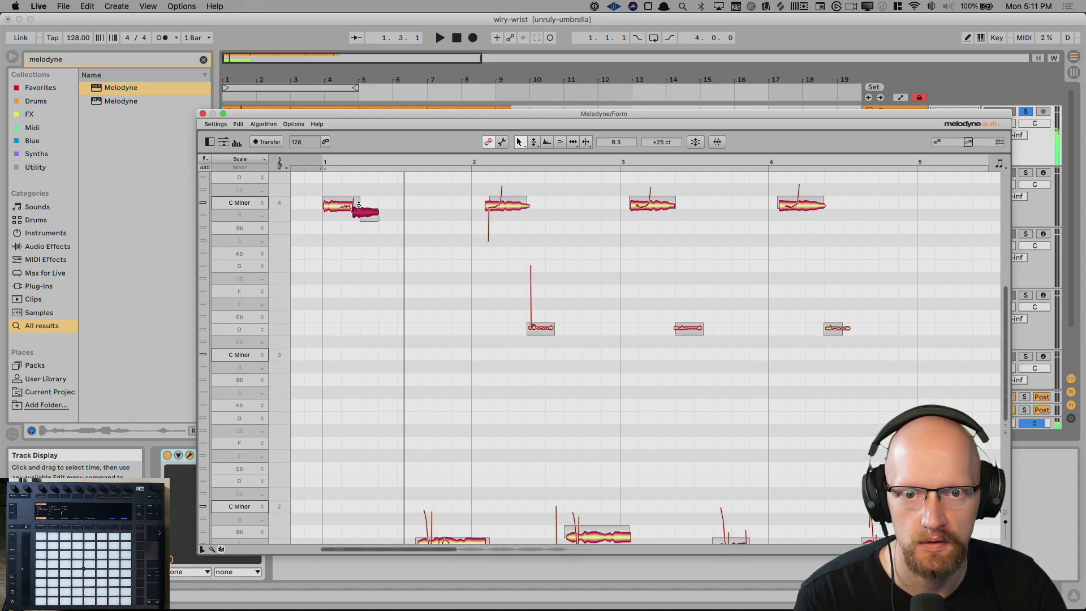
pyautogui.scroll(3, 364, 270)
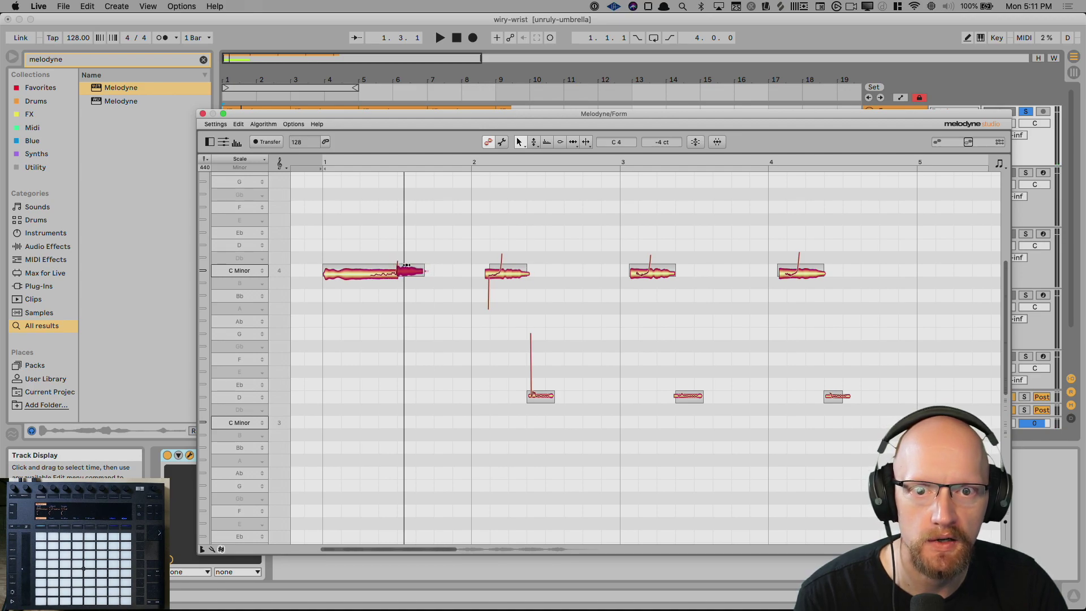
pyautogui.press('space')
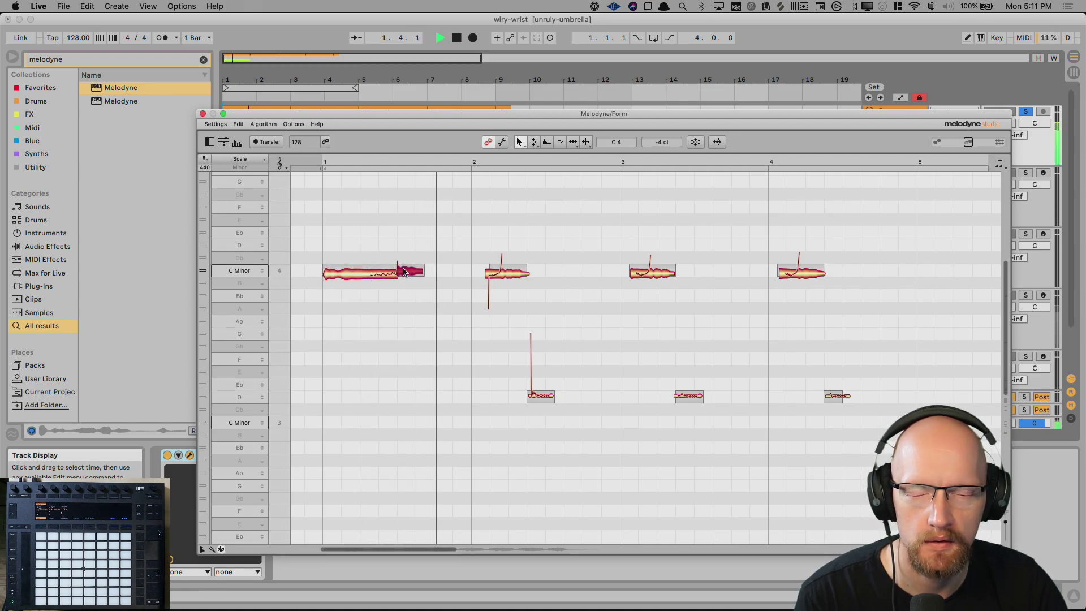
pyautogui.press('space')
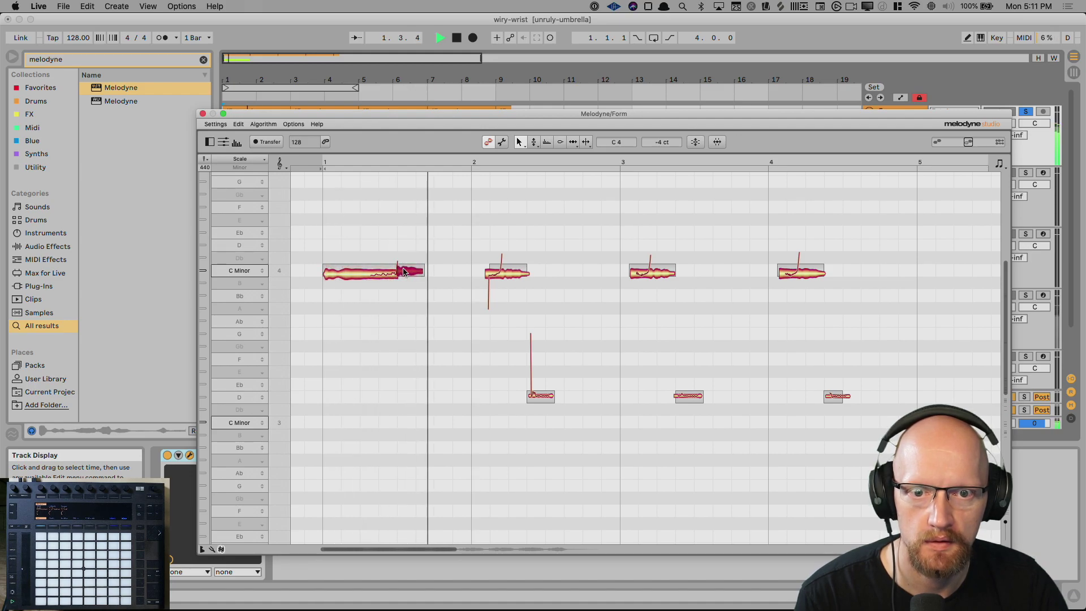
pyautogui.press('space')
pyautogui.press('space')
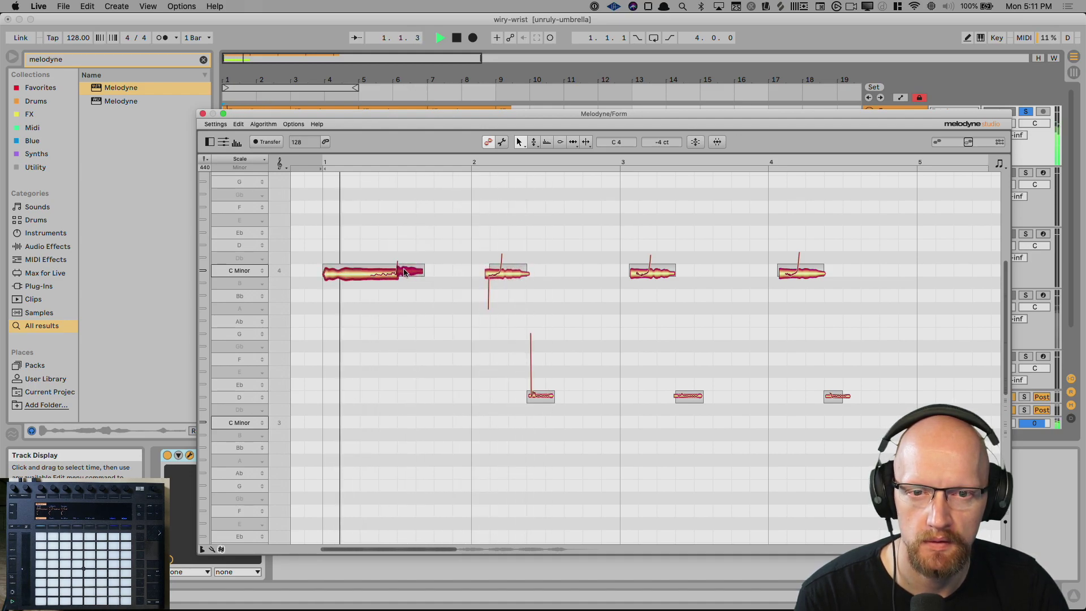
pyautogui.press('space')
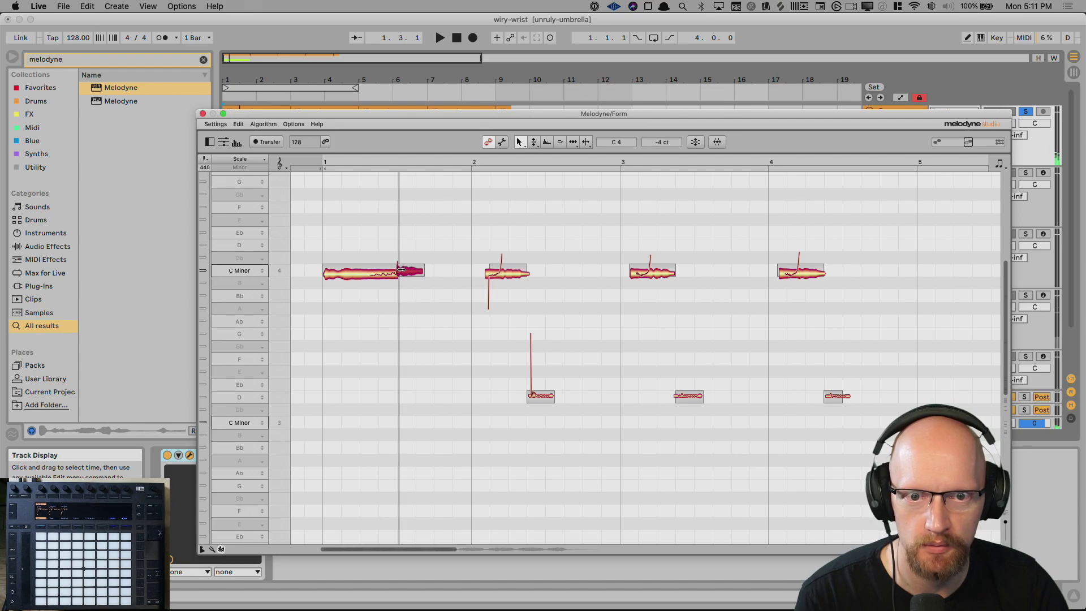
pyautogui.press('space')
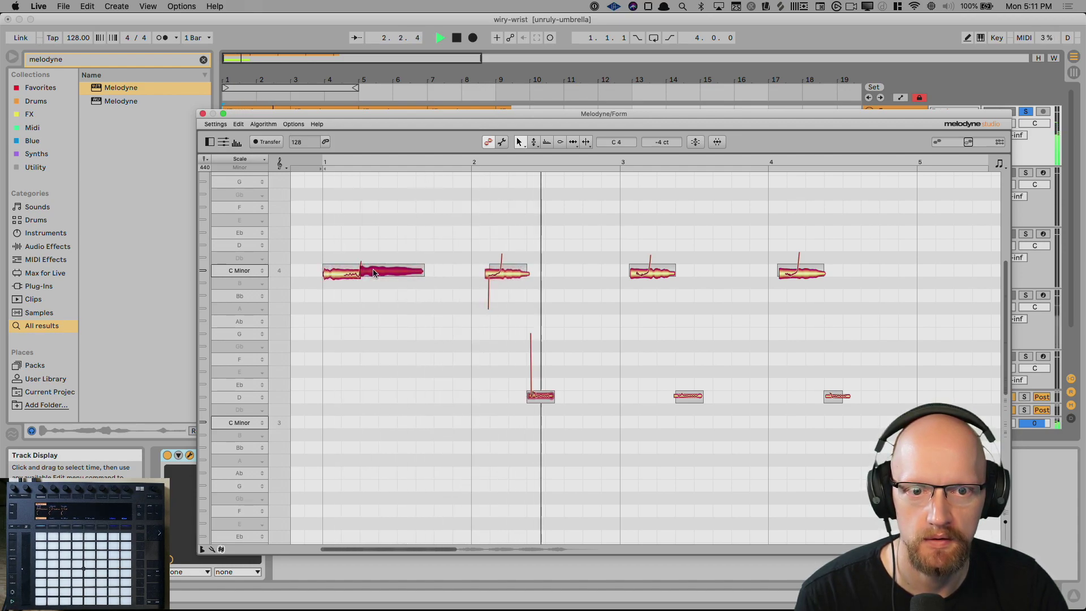
pyautogui.press('space')
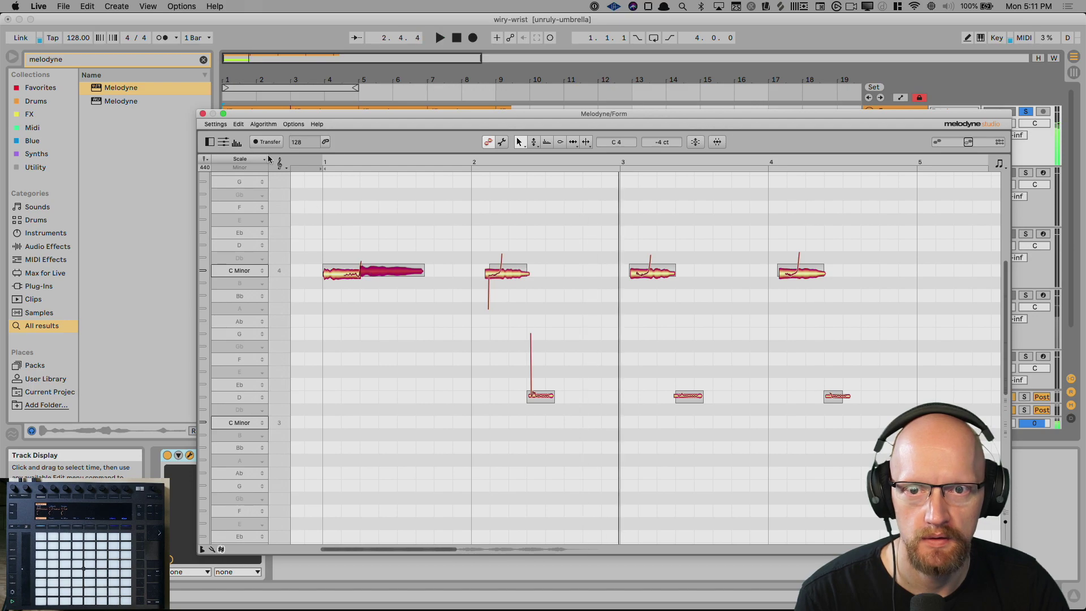
# Close the Melodyne editor and remove Melodyne from the Form track.
pyautogui.click(203, 114)
pyautogui.click(322, 456)
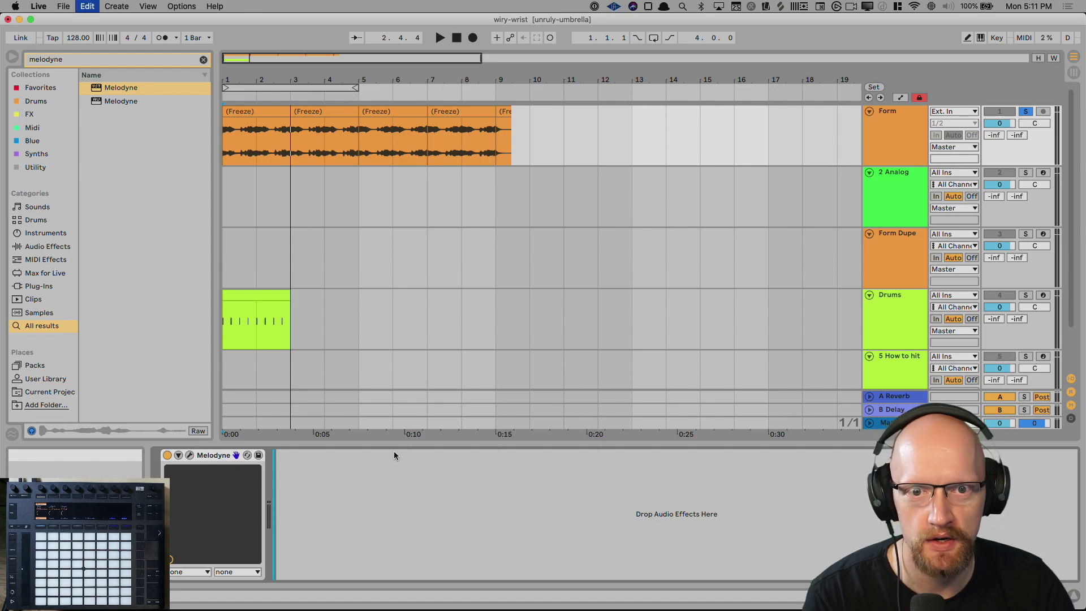
pyautogui.press('Delete')
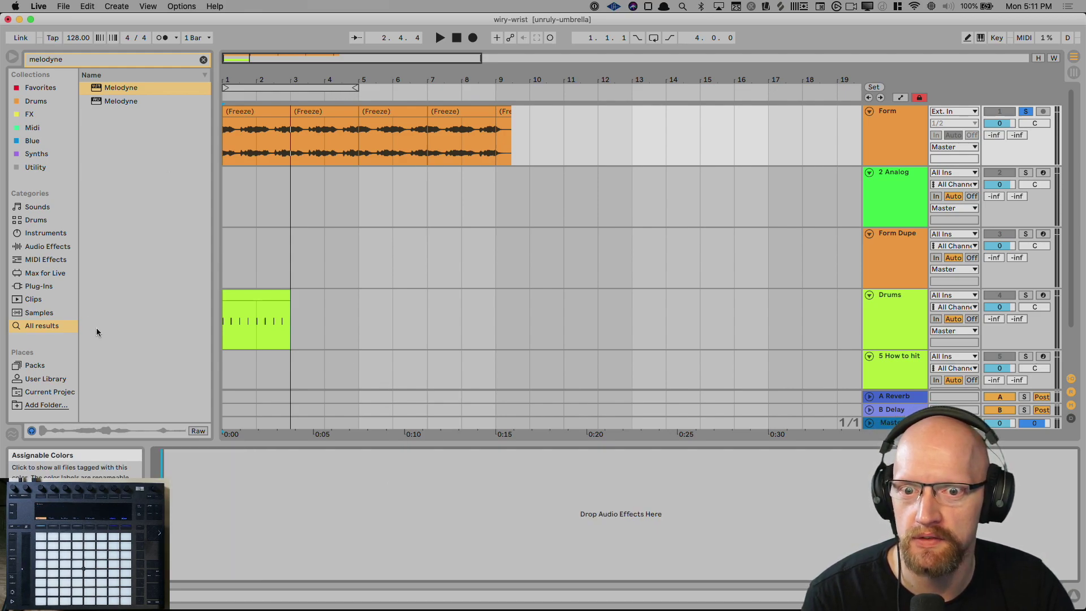
# Undo the flattening of the Form track and unfreeze it to make its MIDI clips and instrument editable.
pyautogui.click(896, 137)
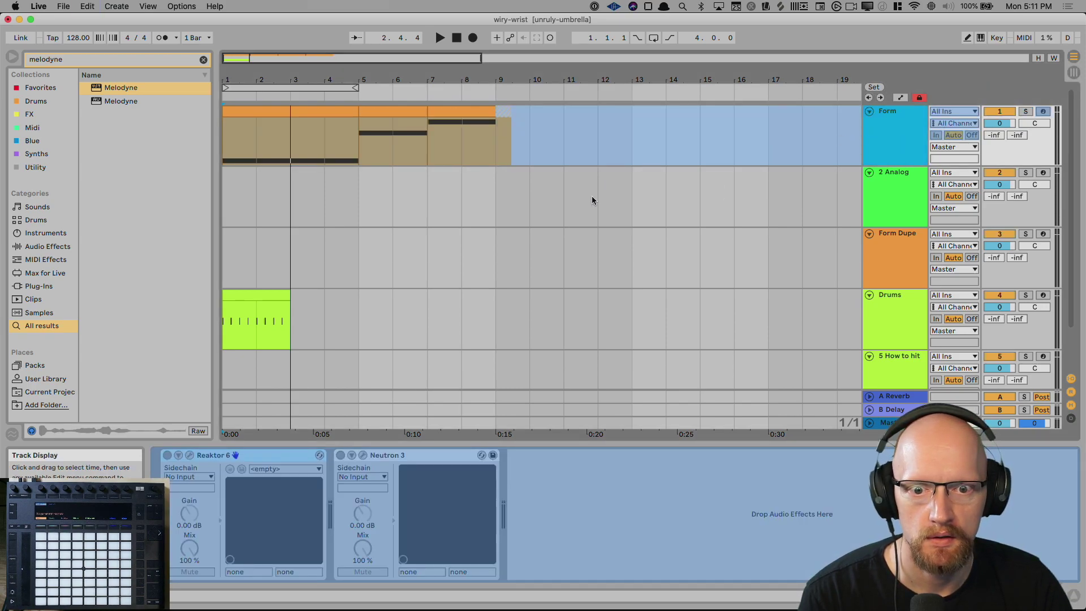
pyautogui.rightClick(876, 134)
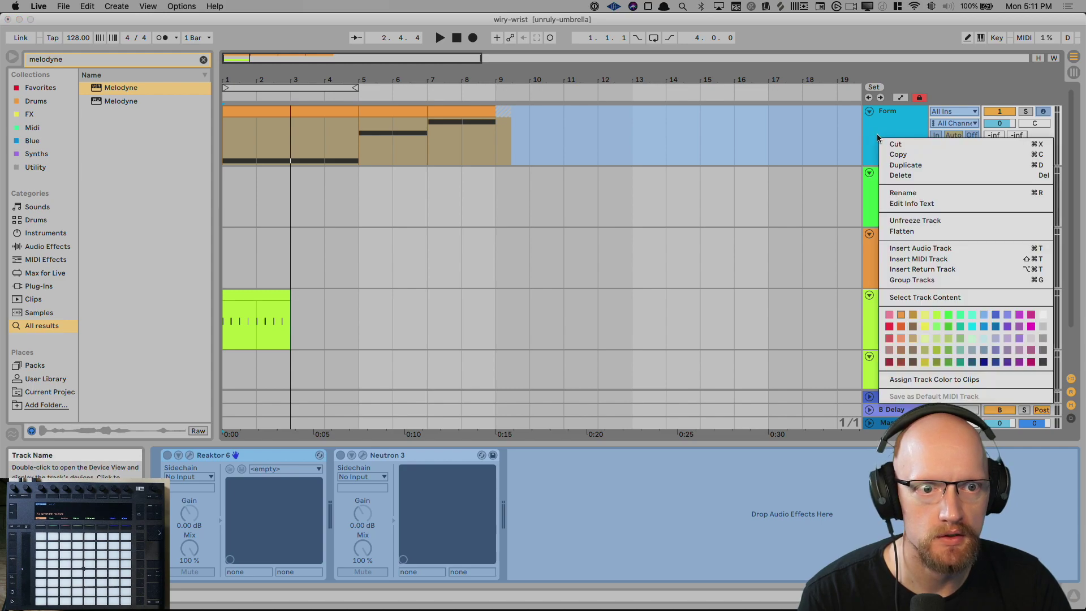
pyautogui.click(917, 221)
# Play the arrangement from the start, open the Form track's Reaktor 6 instrument and stop playback.
pyautogui.click(225, 127)
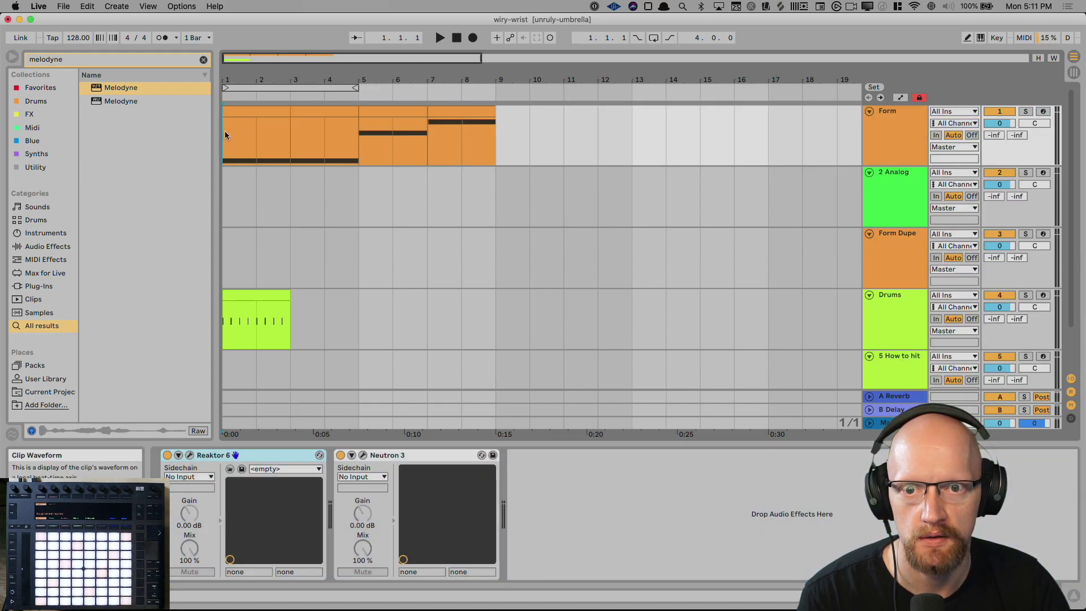
pyautogui.press('space')
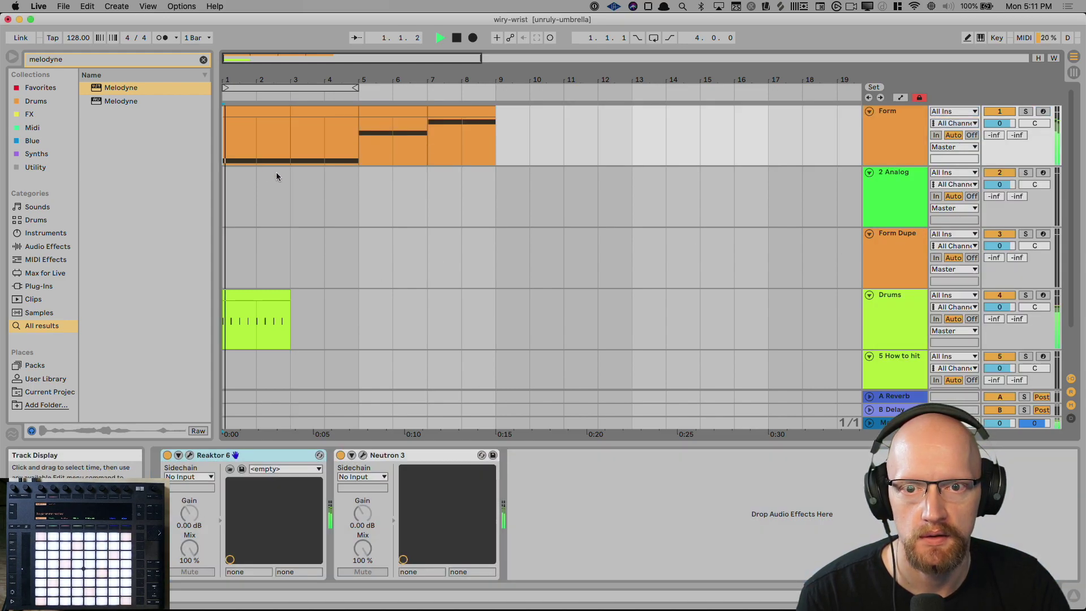
pyautogui.click(190, 455)
pyautogui.moveTo(362, 189); pyautogui.dragTo(418, 421)
pyautogui.press('space')
# Duplicate the two-bar Drums clip so that the pattern fills bars 1 to 4.
pyautogui.click(291, 346)
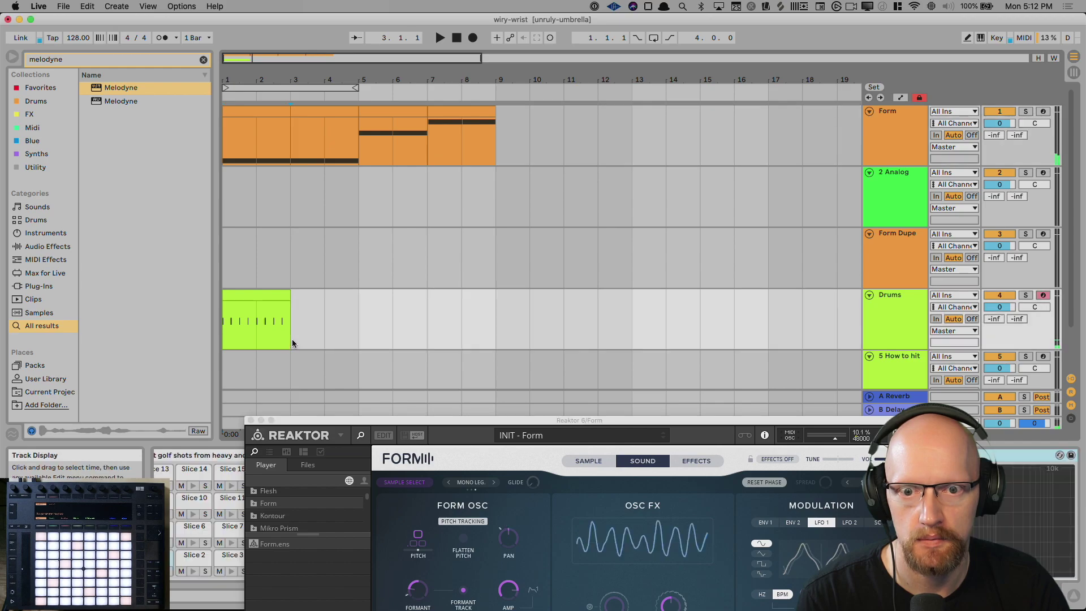
pyautogui.press('super+d')
pyautogui.moveTo(355, 340); pyautogui.dragTo(189, 307)
pyautogui.moveTo(436, 432); pyautogui.dragTo(406, 392)
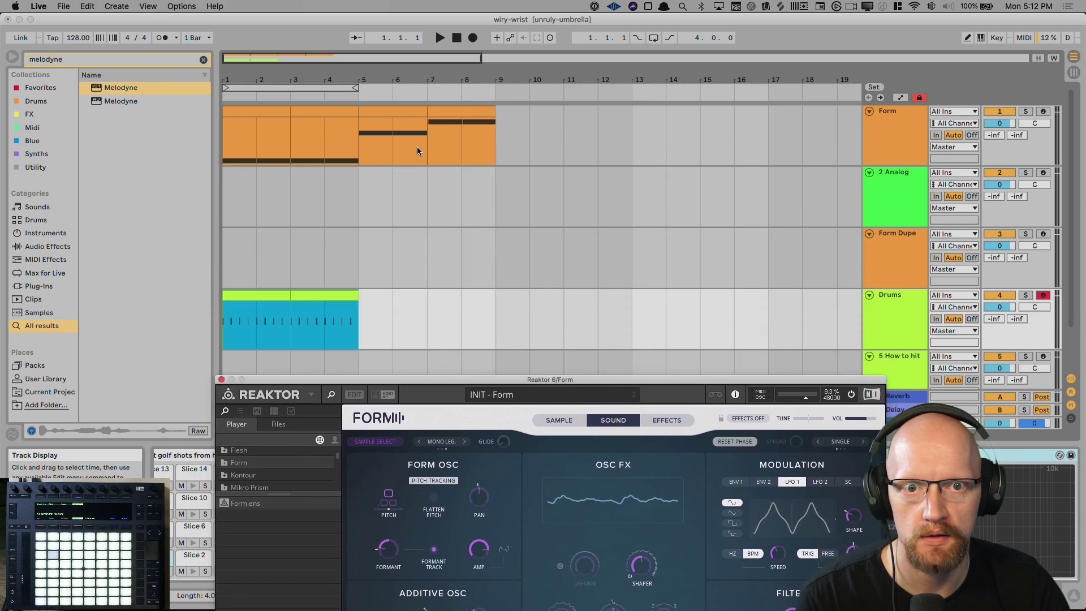
# Loop the first four bars of the arrangement and move the Reaktor window fully into view.
pyautogui.moveTo(355, 326)
pyautogui.mouseDown()
pyautogui.moveTo(252, 143)
pyautogui.moveTo(280, 181)
pyautogui.mouseUp()
pyautogui.click(318, 274)
pyautogui.moveTo(355, 314); pyautogui.dragTo(177, 161)
pyautogui.press('super+l')
pyautogui.moveTo(436, 396); pyautogui.dragTo(413, 121)
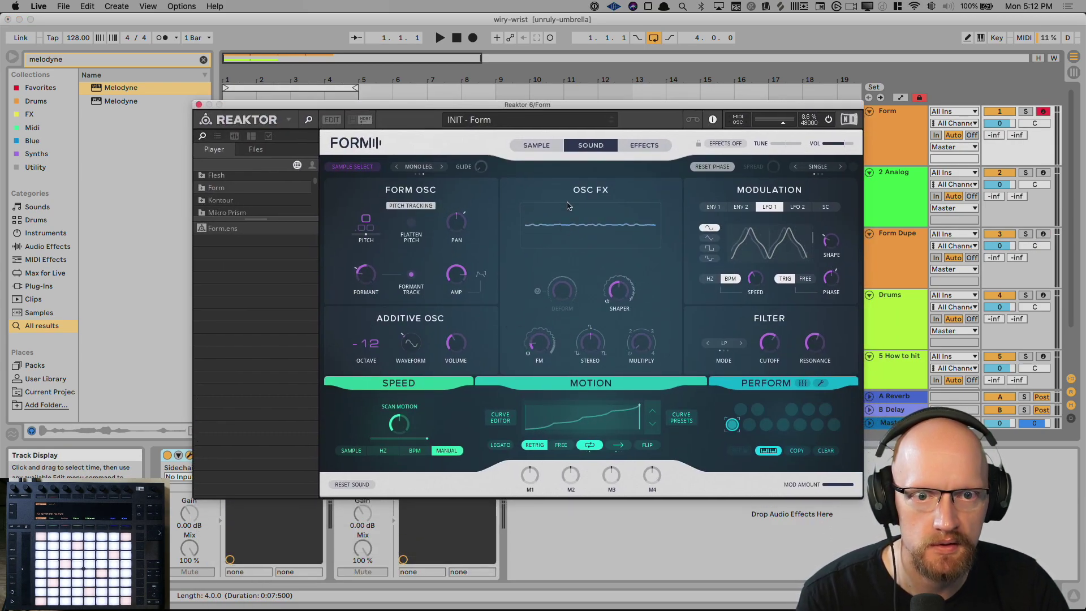
# Check the loaded sample's waveform in Form, open the motion curve editor and select the first curve segment.
pyautogui.click(538, 146)
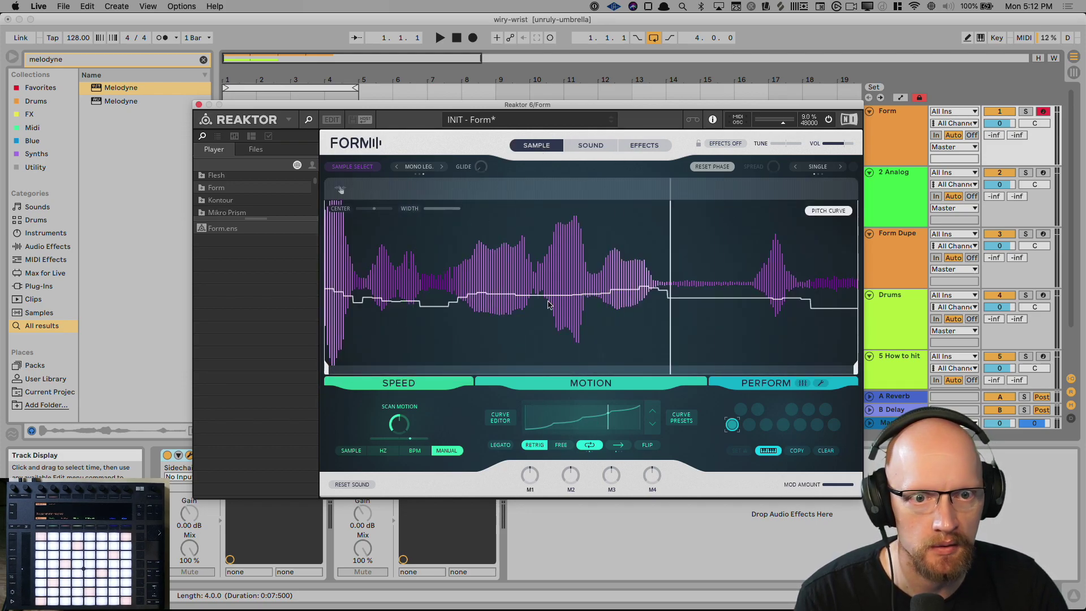
pyautogui.click(594, 146)
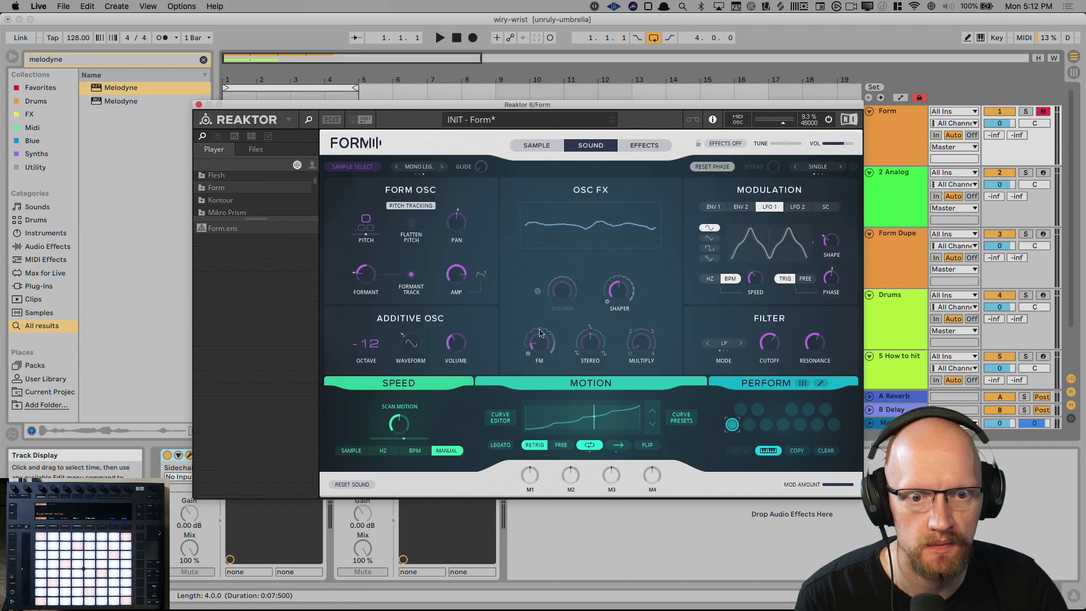
pyautogui.click(500, 421)
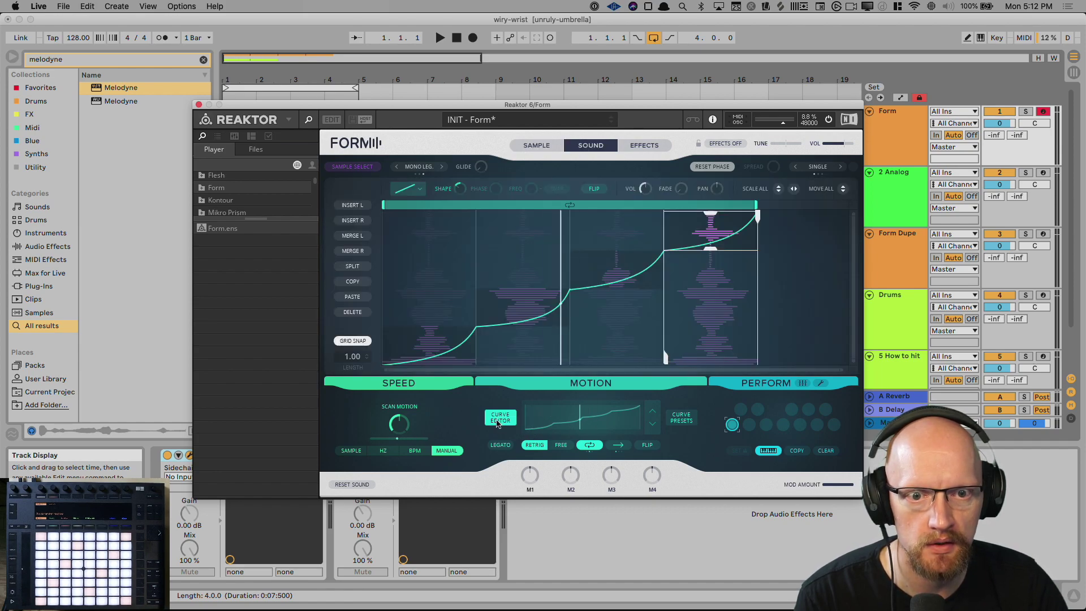
pyautogui.click(429, 338)
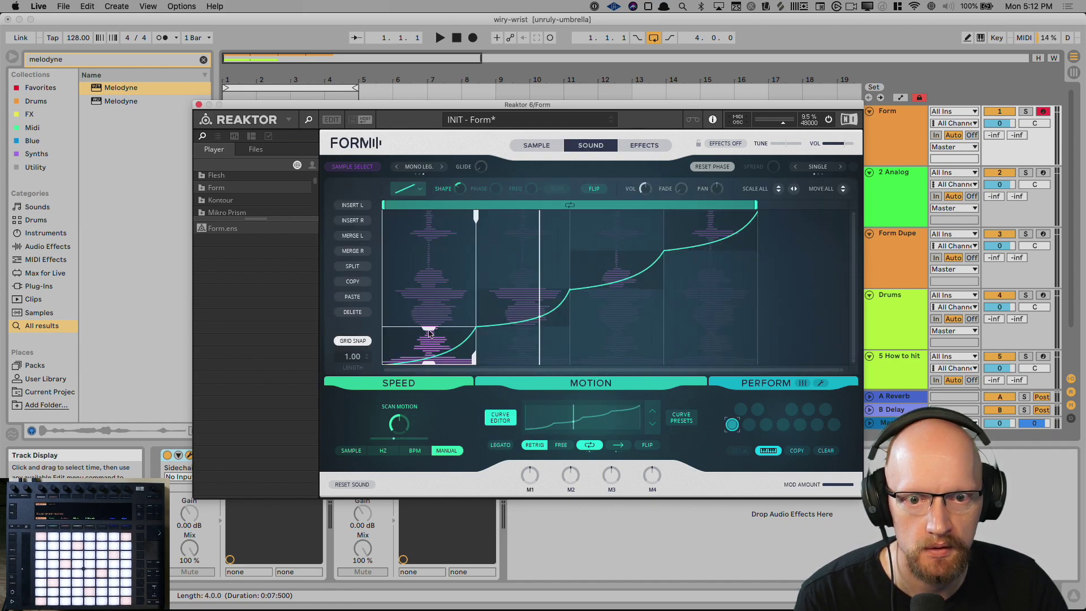
# Raise the second motion curve segment so that it scans a higher region of the sample.
pyautogui.click(522, 308)
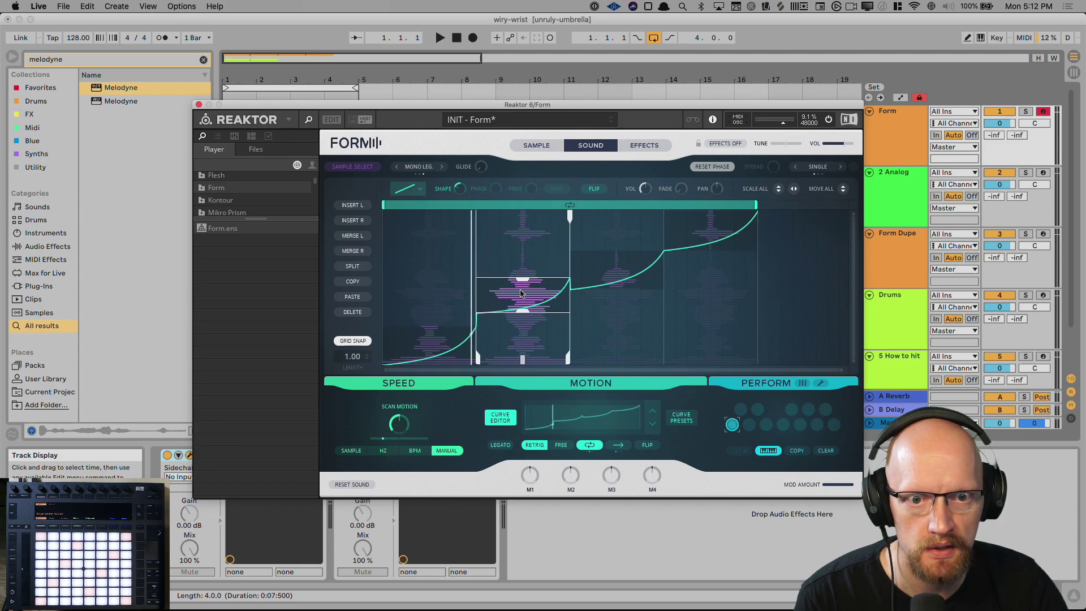
pyautogui.moveTo(522, 306); pyautogui.dragTo(505, 315)
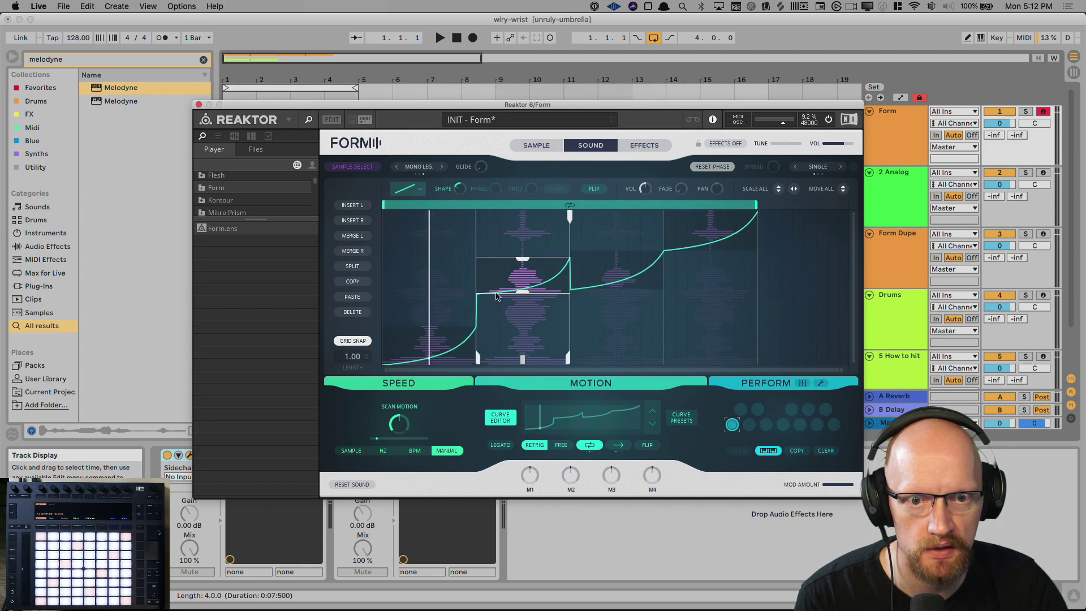
pyautogui.moveTo(522, 281)
pyautogui.mouseDown()
pyautogui.moveTo(523, 301)
pyautogui.moveTo(524, 281)
pyautogui.mouseUp()
# Lower the fourth motion curve segment to an earlier part of the sample and flip its direction.
pyautogui.click(594, 267)
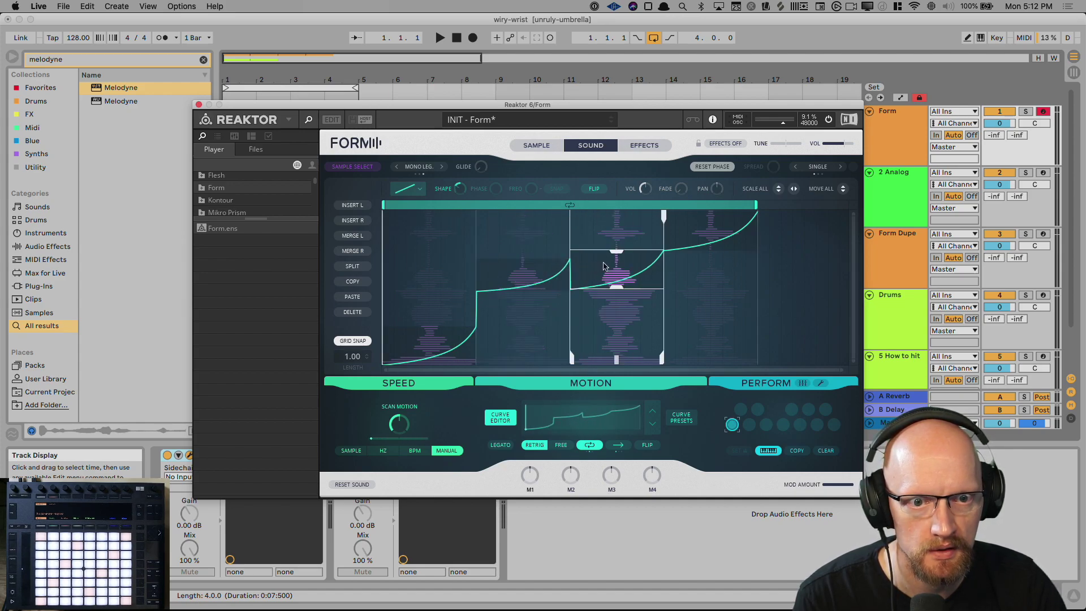
pyautogui.click(710, 232)
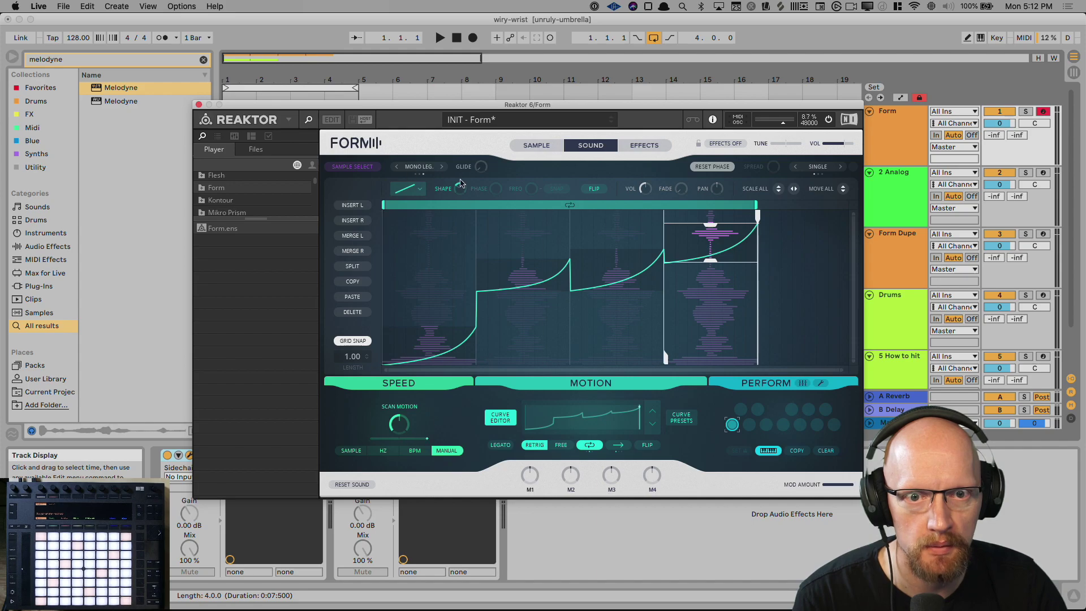
pyautogui.click(594, 188)
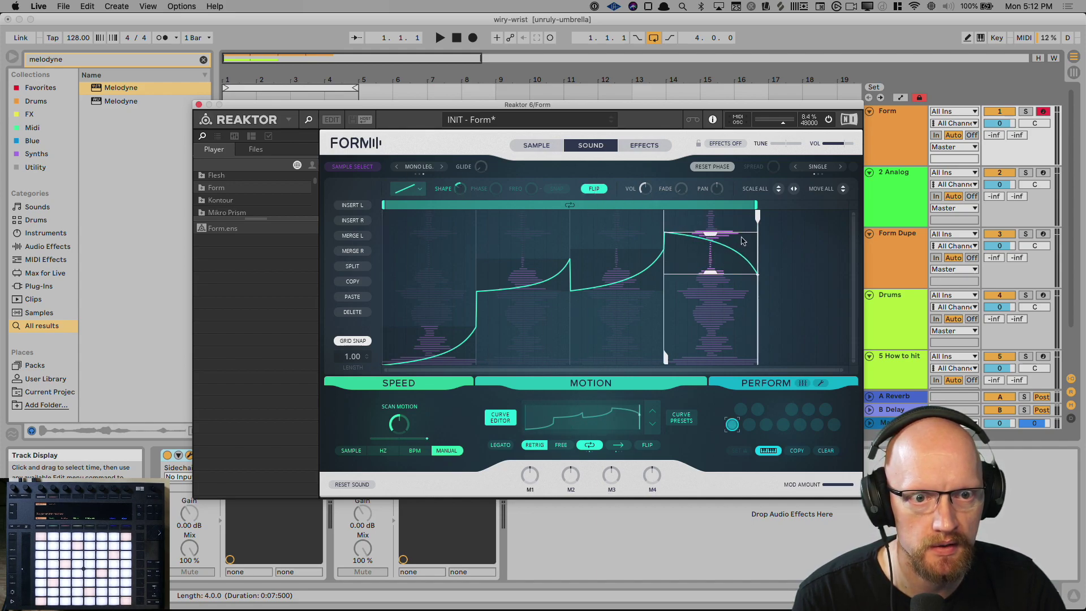
# Play the loop while lowering the second motion curve segment to near the start of the sample.
pyautogui.press('space')
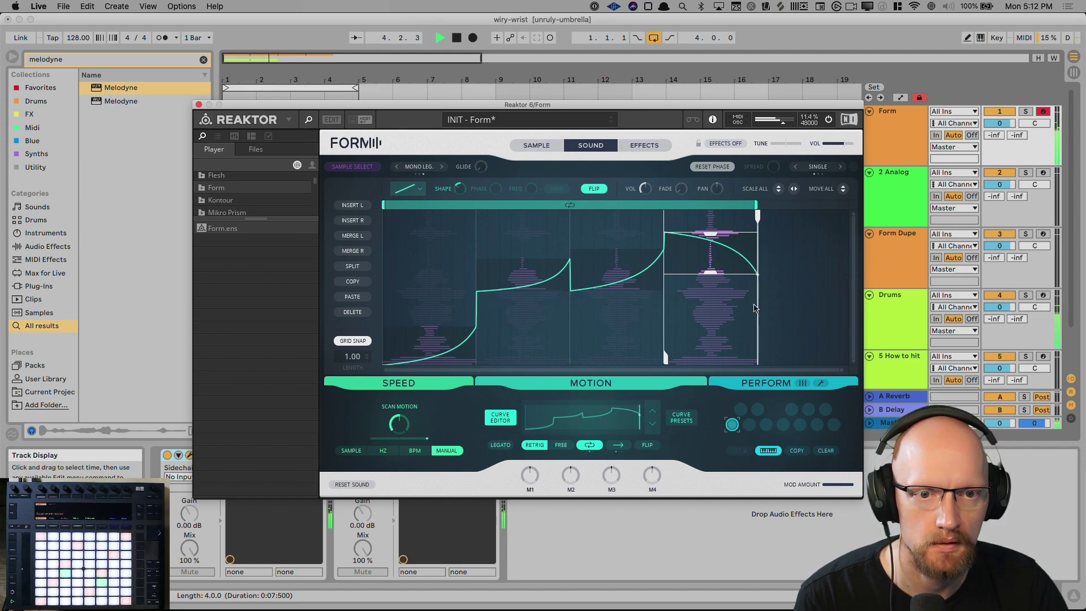
pyautogui.moveTo(522, 266); pyautogui.dragTo(522, 320)
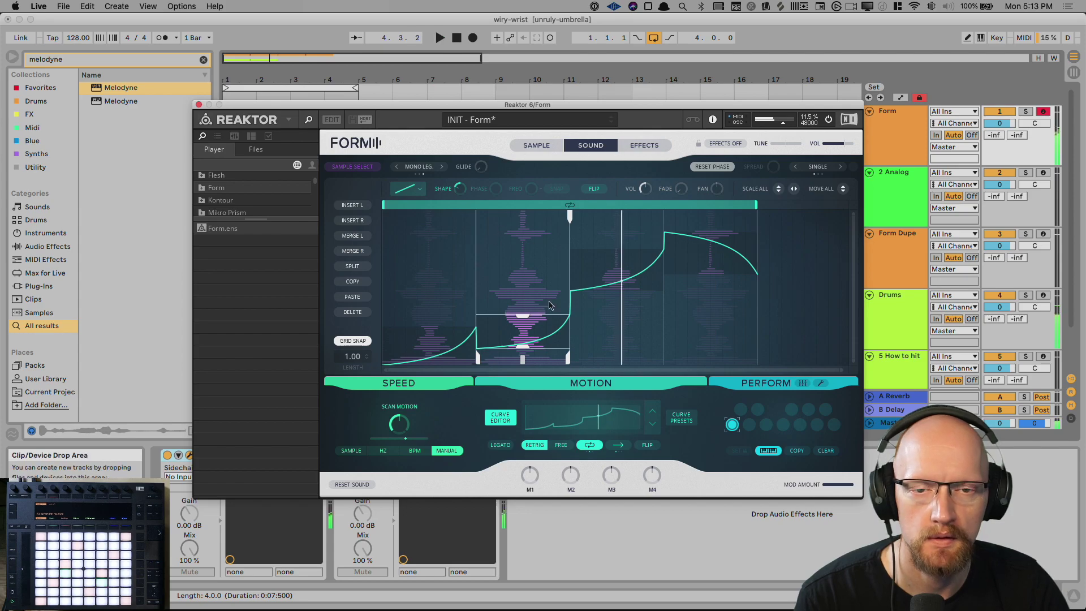
pyautogui.press('space')
# Check the sample's waveform and pitch curve against Form's sound settings and listen to the loop.
pyautogui.click(529, 146)
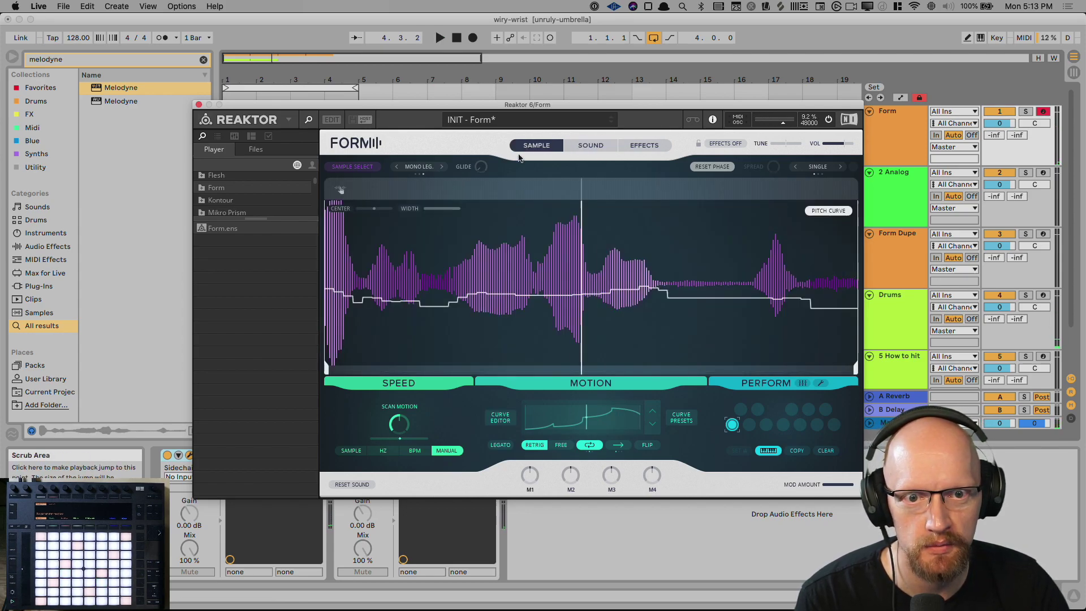
pyautogui.click(590, 146)
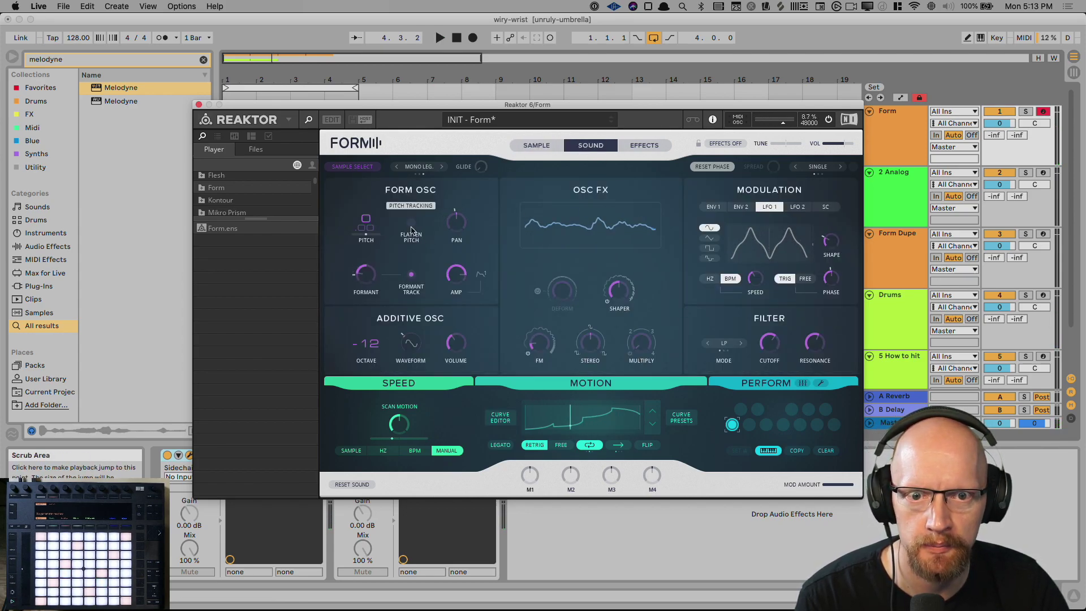
pyautogui.press('space')
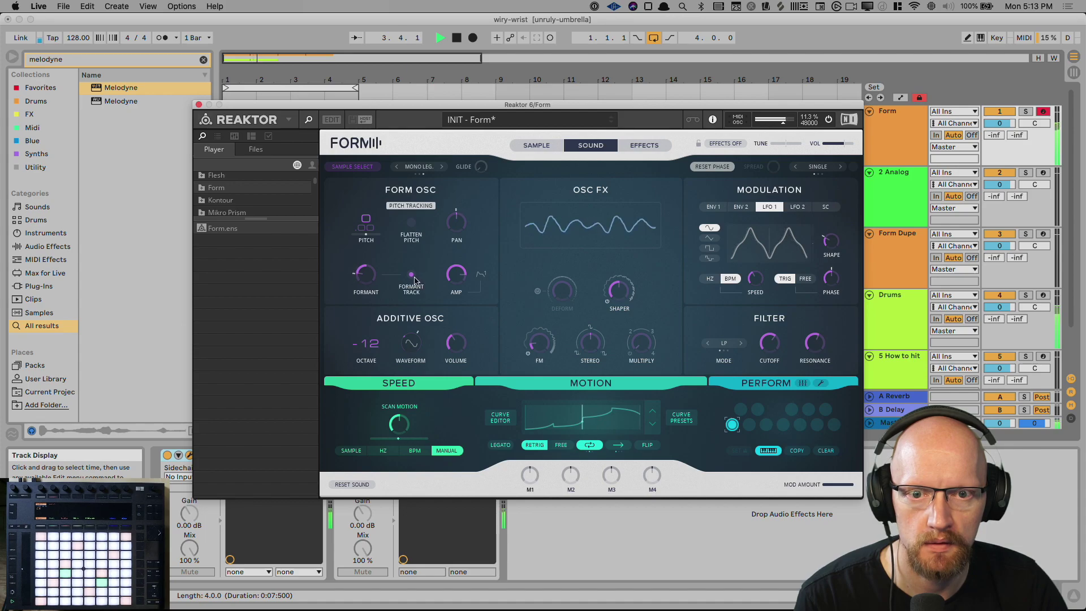
pyautogui.press('space')
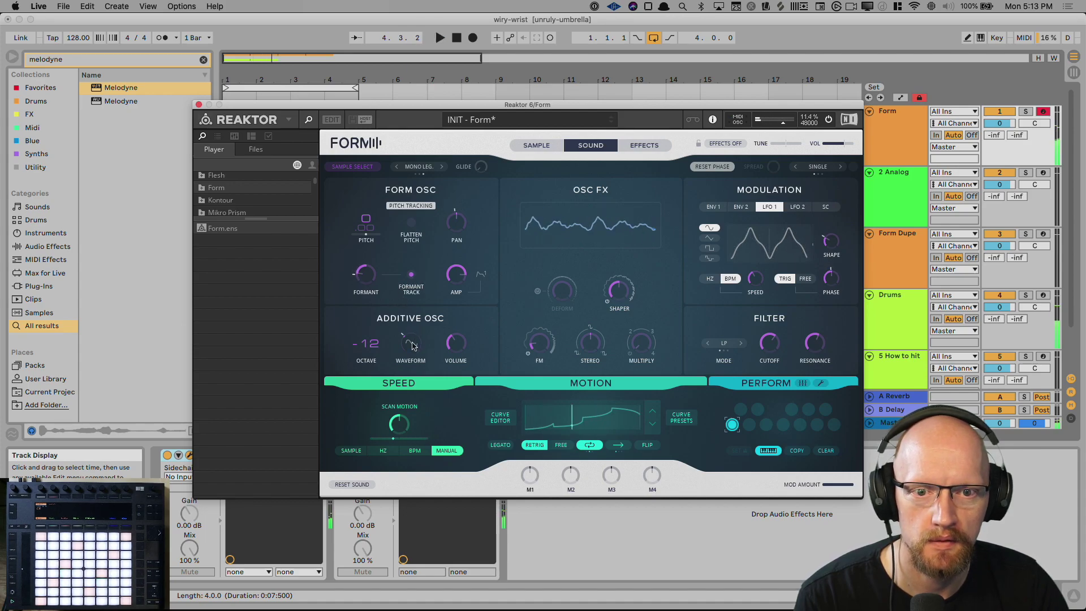
pyautogui.click(538, 147)
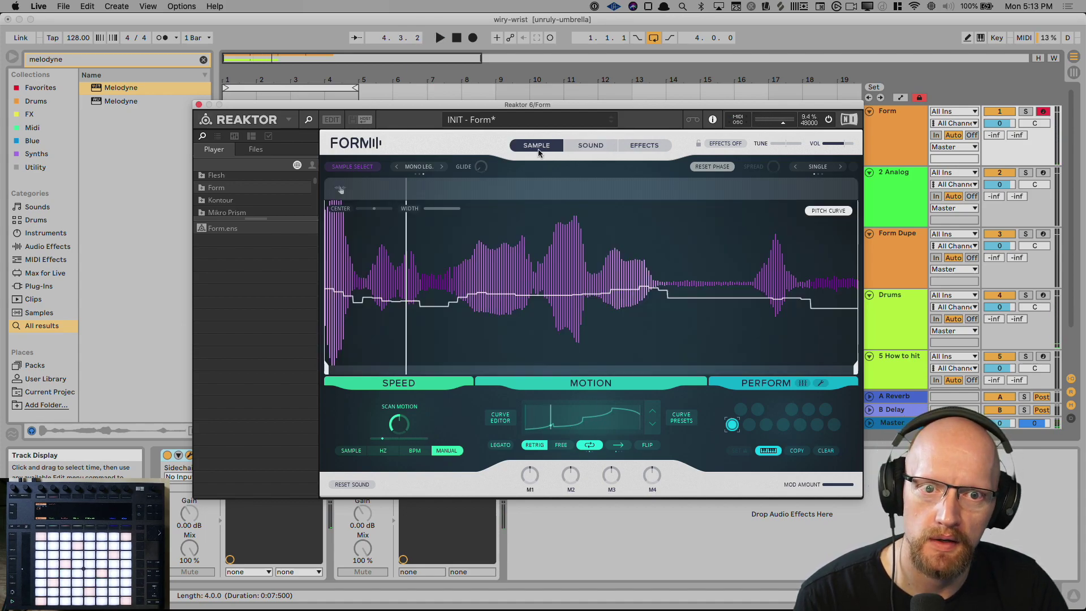
pyautogui.click(570, 152)
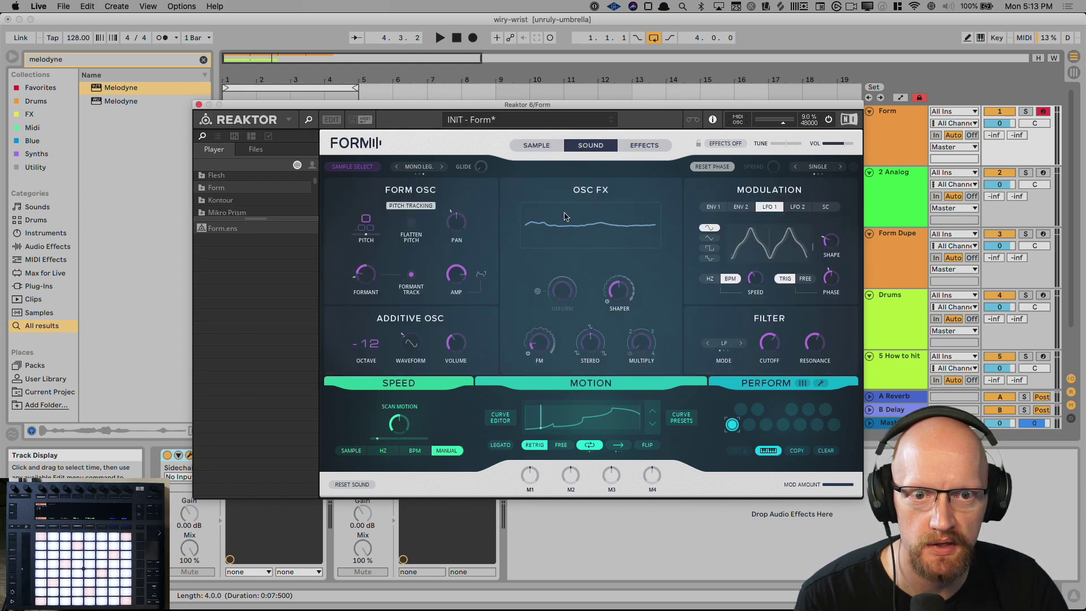
# Reopen the motion curve editor, fine-tune the second segment's sample range slightly and play the loop.
pyautogui.click(501, 418)
pyautogui.moveTo(525, 329)
pyautogui.mouseDown()
pyautogui.moveTo(526, 351)
pyautogui.moveTo(528, 337)
pyautogui.mouseUp()
pyautogui.press('space')
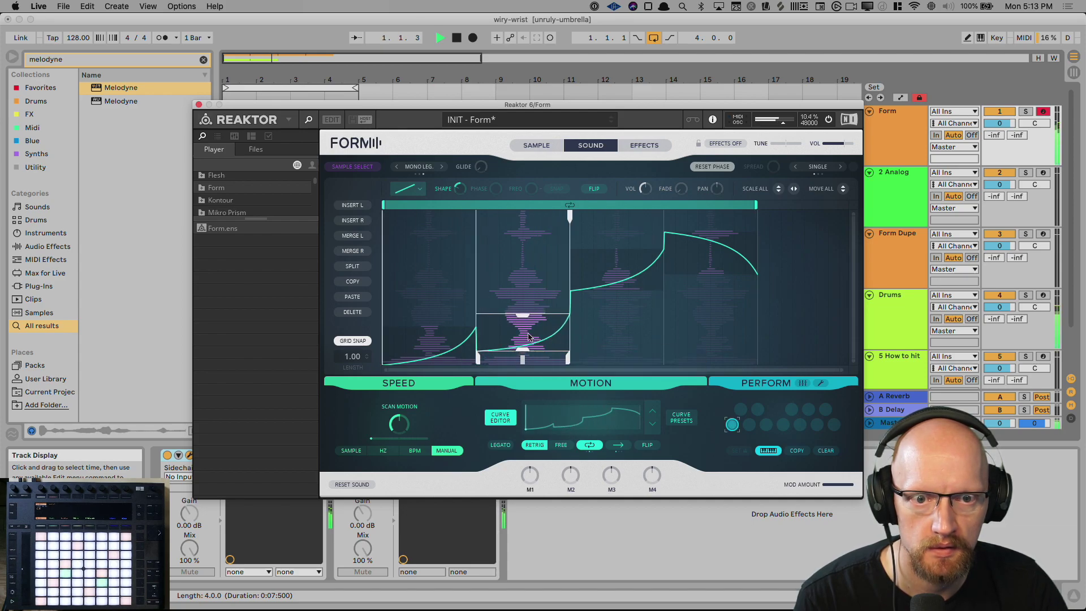
# Lower the third motion curve segment to near the start of the sample, play the loop and select the fourth segment.
pyautogui.press('space')
pyautogui.moveTo(590, 264); pyautogui.dragTo(594, 326)
pyautogui.press('space')
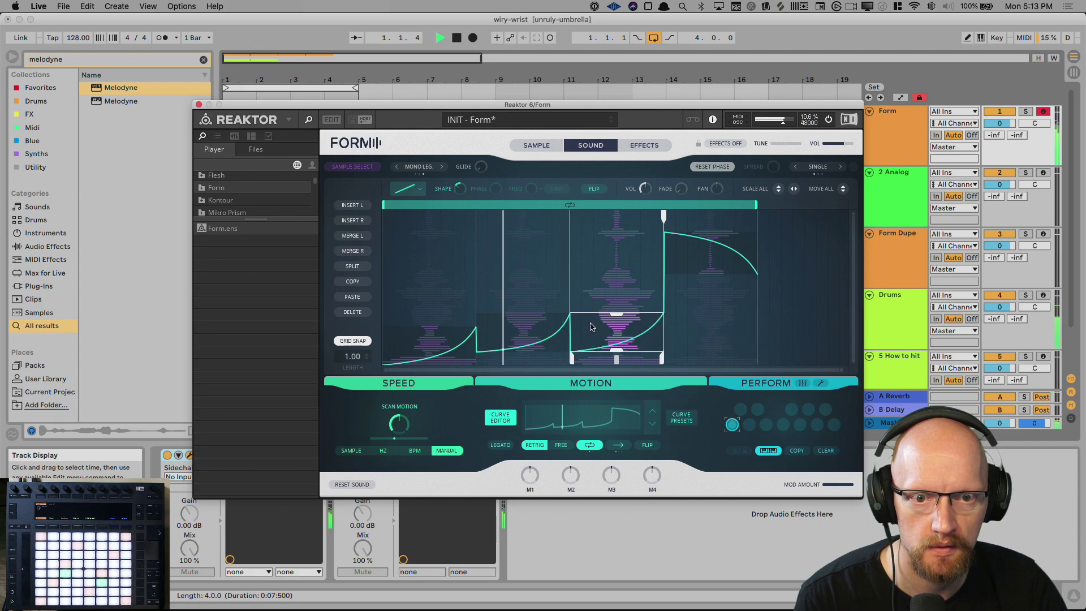
pyautogui.press('space')
pyautogui.click(431, 243)
pyautogui.click(719, 329)
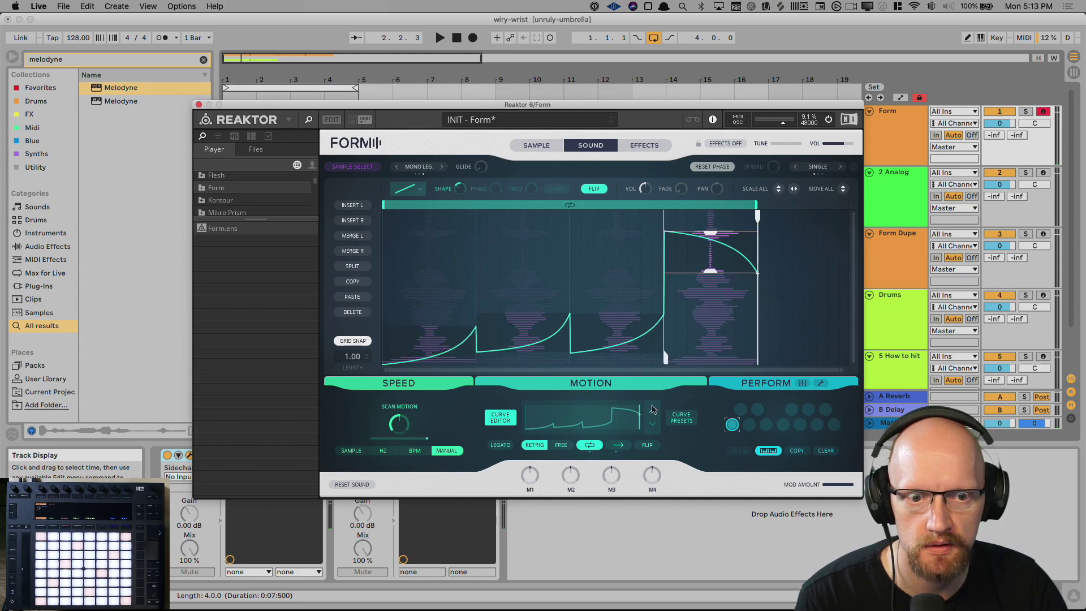
# Replace the motion curve with the straight rising preset and listen to the loop from Form's sound settings.
pyautogui.click(681, 419)
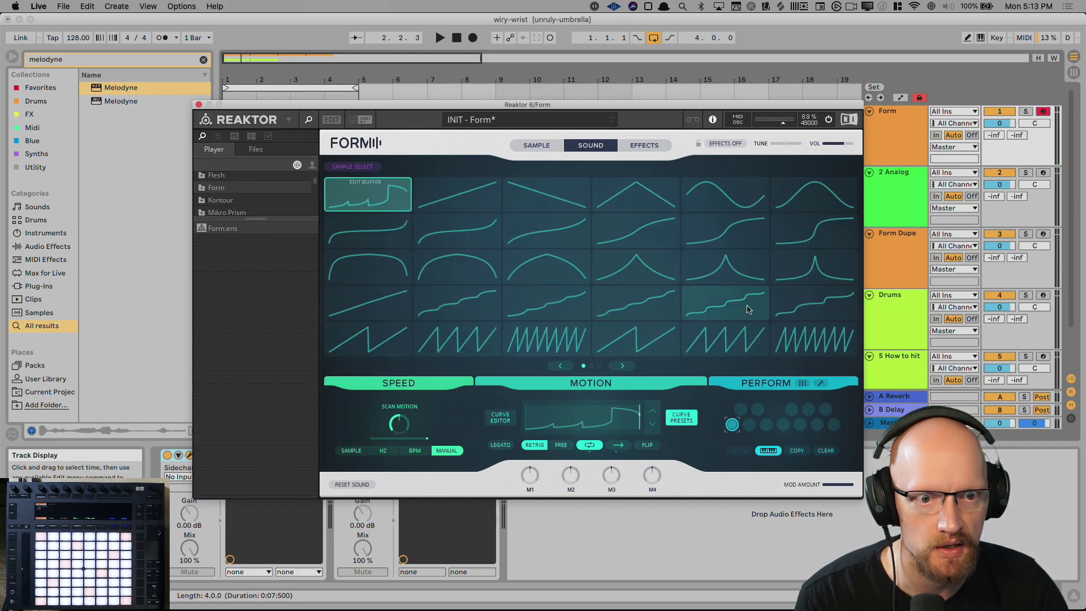
pyautogui.click(458, 195)
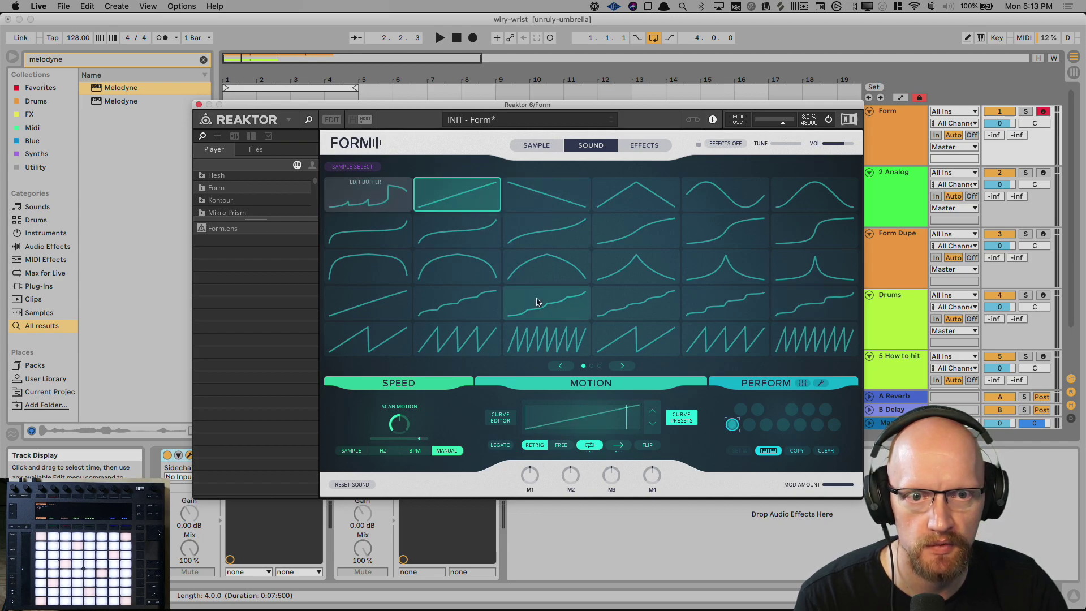
pyautogui.press('space')
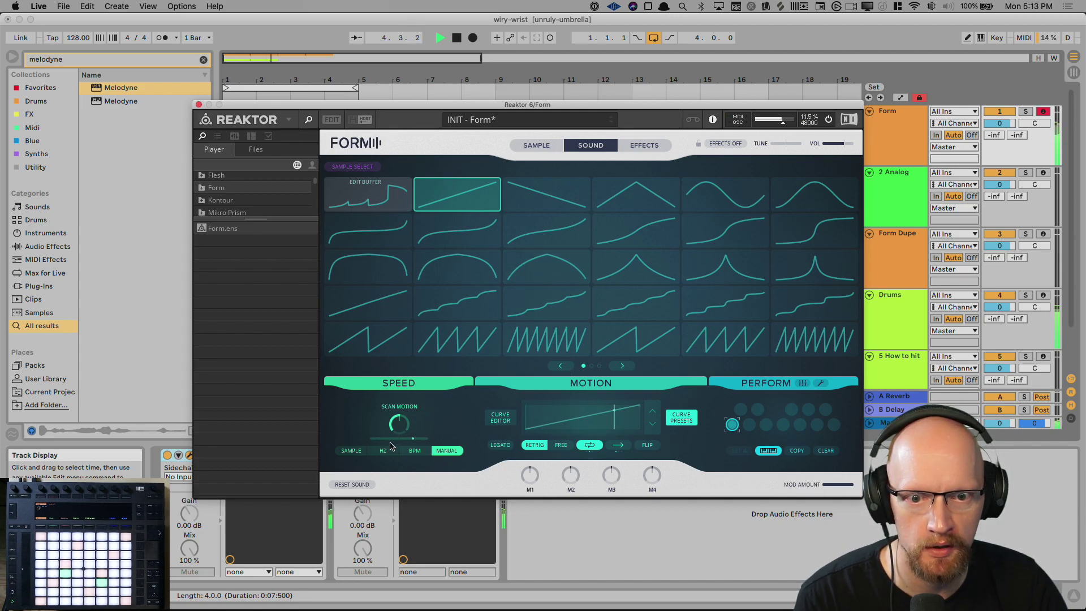
pyautogui.click(536, 145)
pyautogui.click(590, 145)
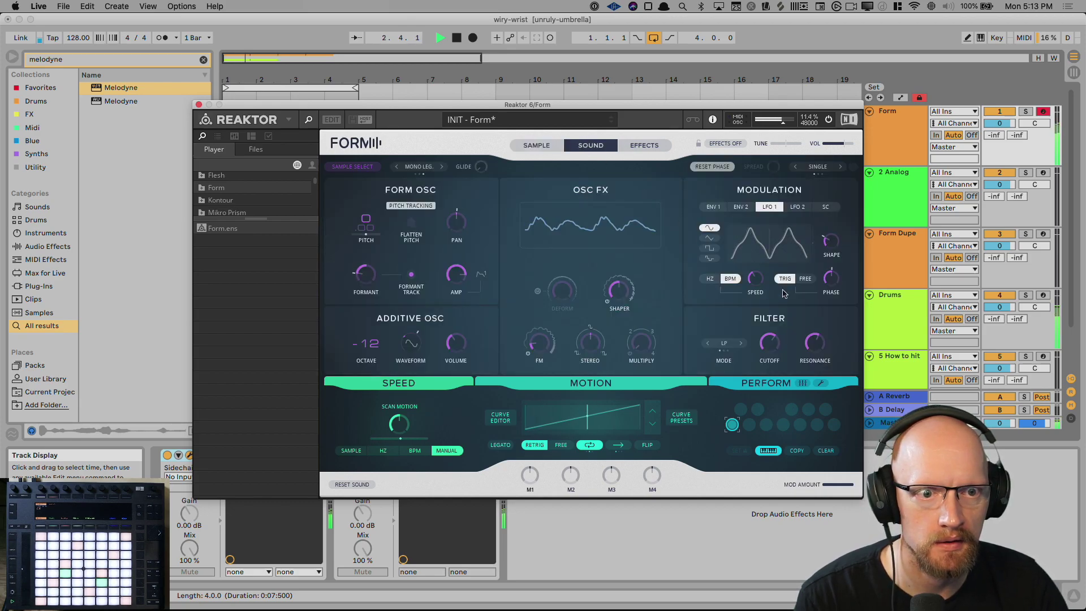
pyautogui.press('space')
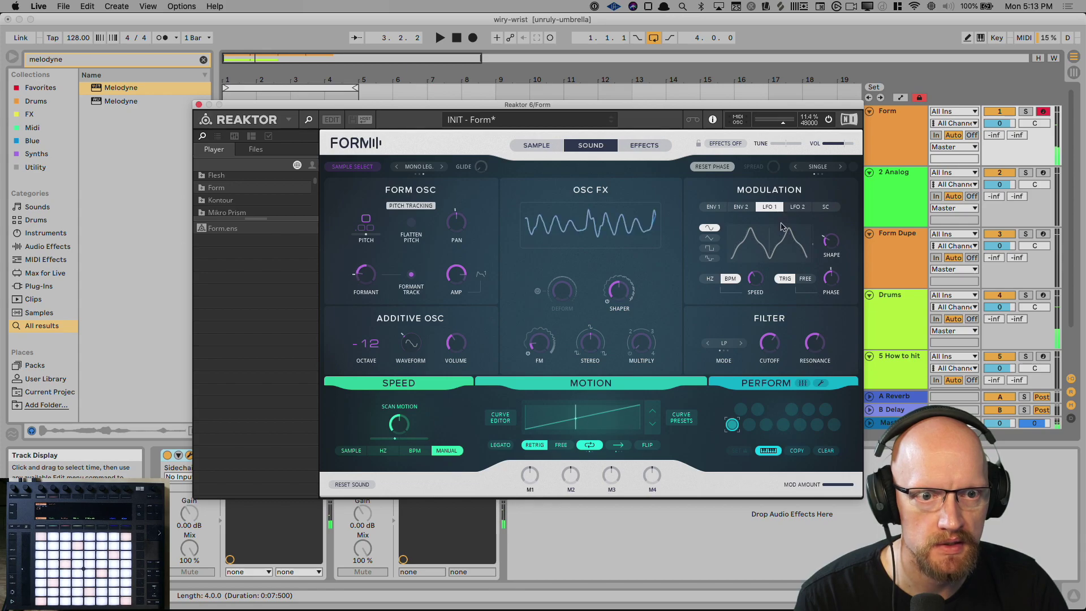
# Remove the LFO 1 modulation source from Scan Motion and move the Form window down to uncover the arrangement.
pyautogui.click(403, 406)
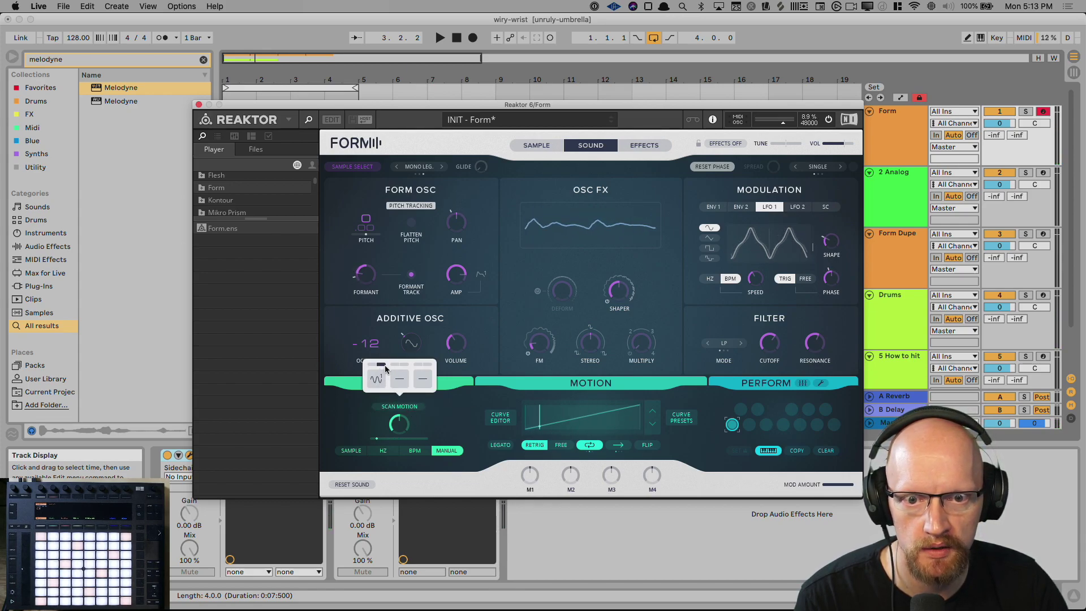
pyautogui.click(380, 389)
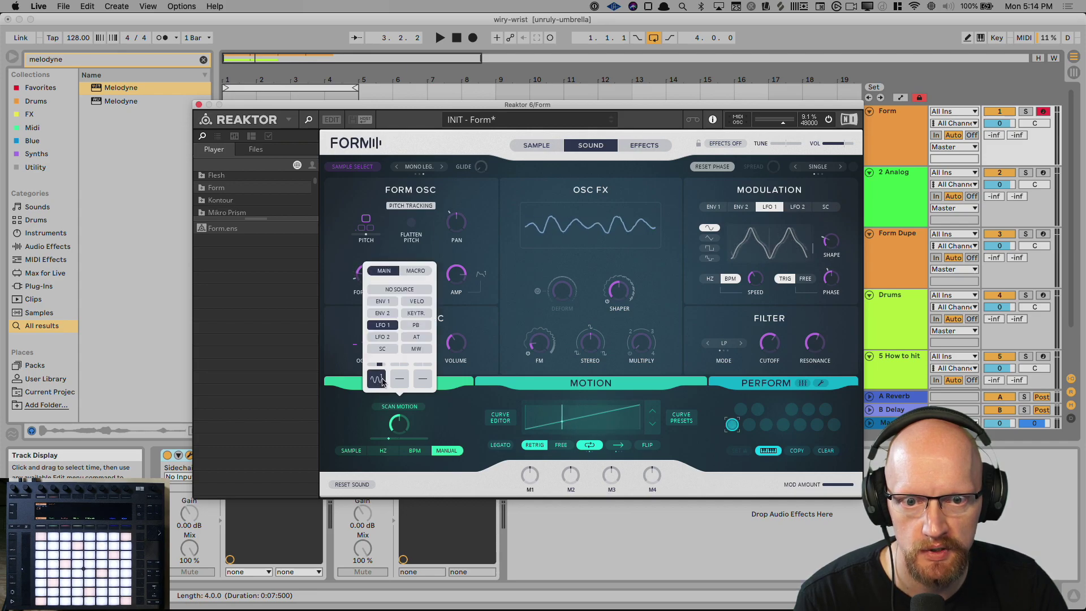
pyautogui.click(404, 295)
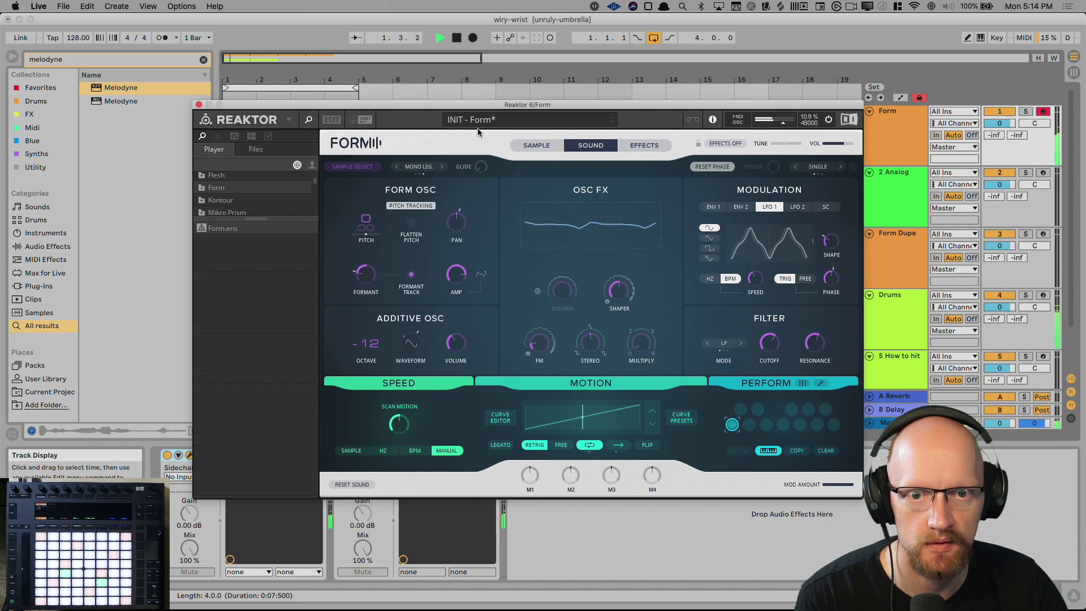
pyautogui.moveTo(441, 113); pyautogui.dragTo(458, 151)
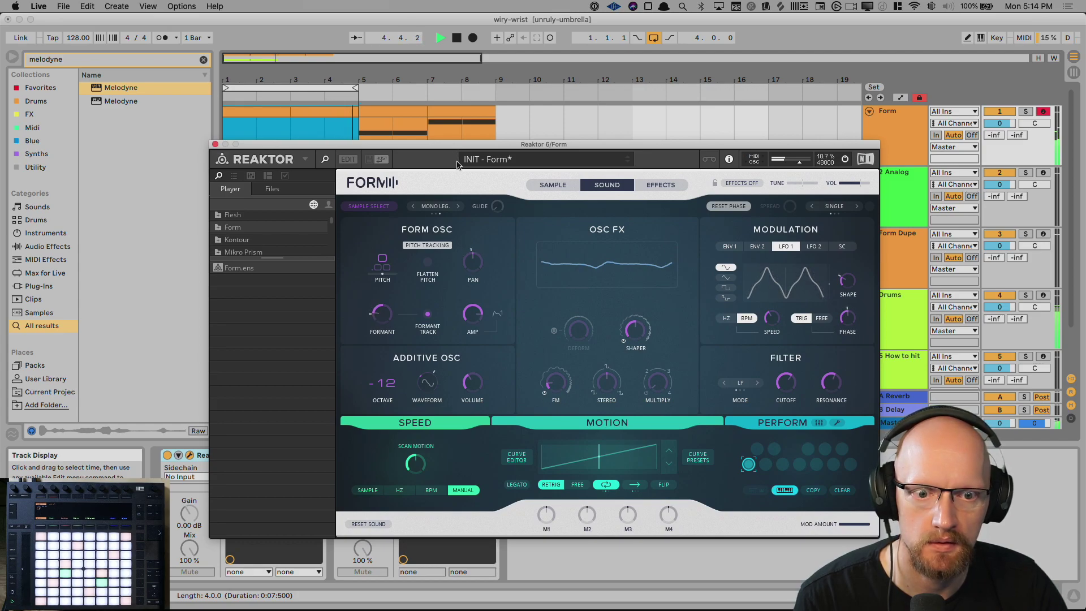
# Check the sample's waveform and step through the motion curve presets to the triangle shape while the loop plays.
pyautogui.click(552, 185)
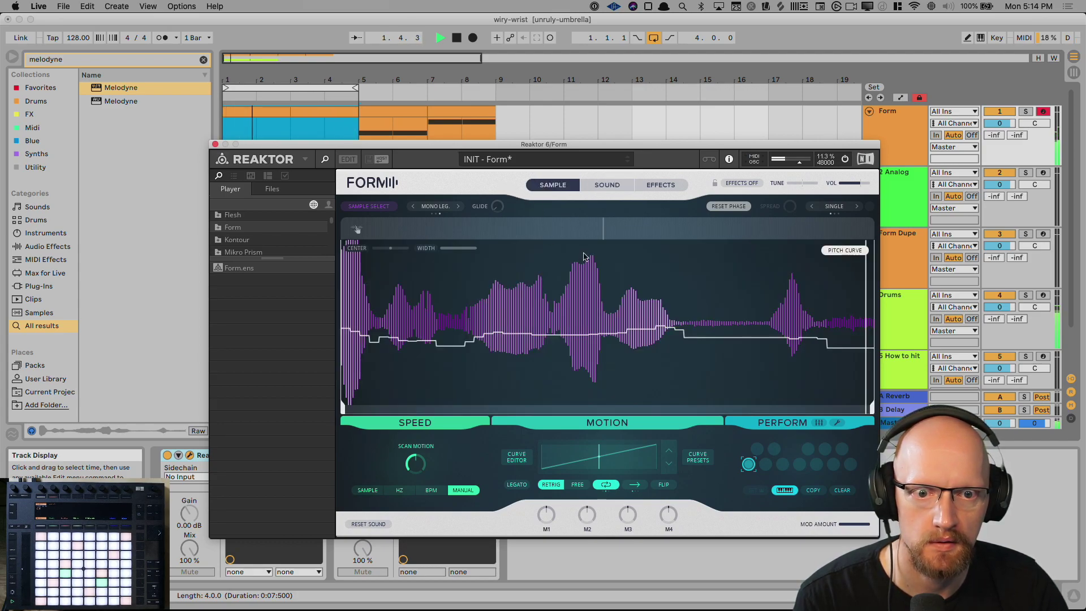
pyautogui.click(603, 186)
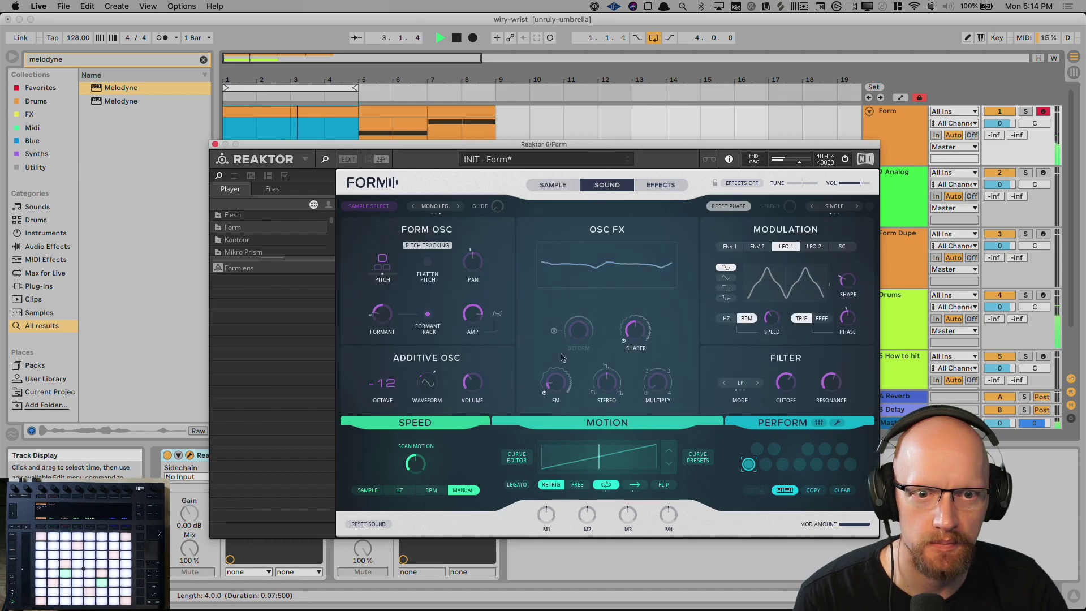
pyautogui.click(669, 452)
pyautogui.click(669, 452)
pyautogui.click(669, 463)
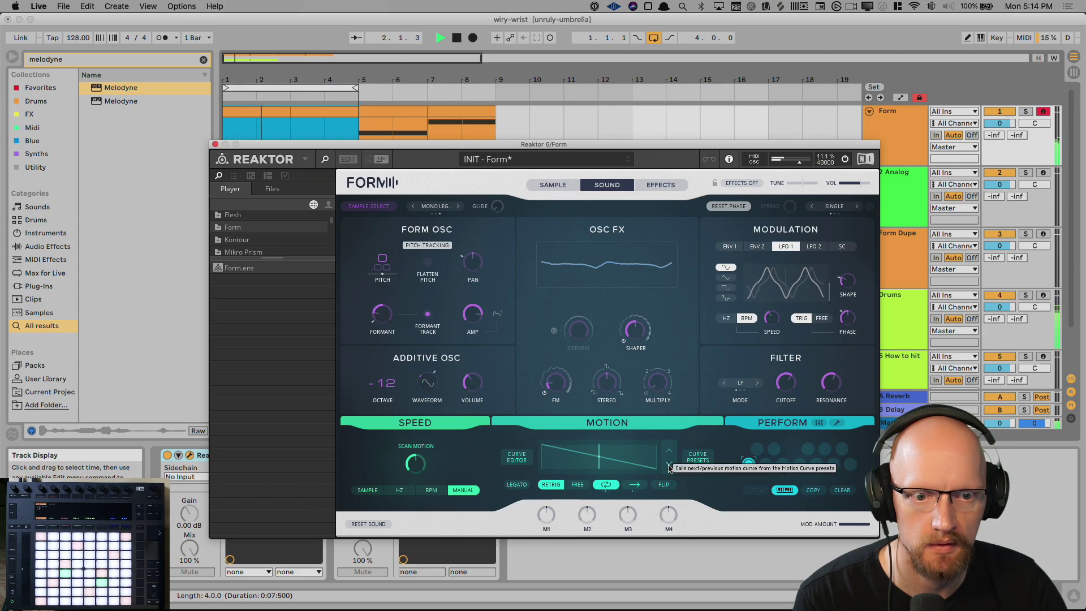
pyautogui.click(669, 465)
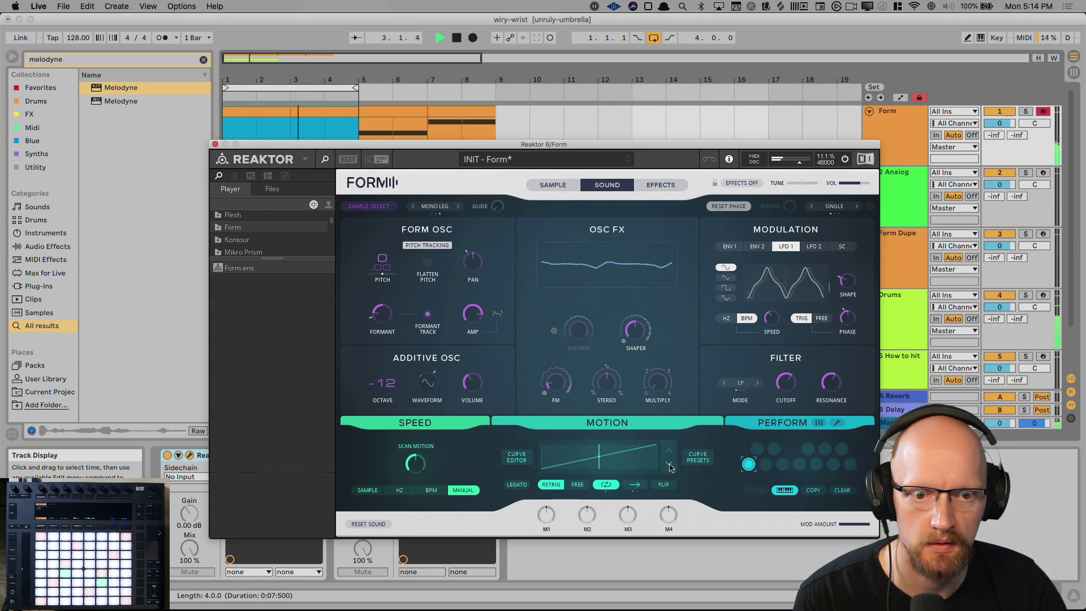
pyautogui.click(669, 454)
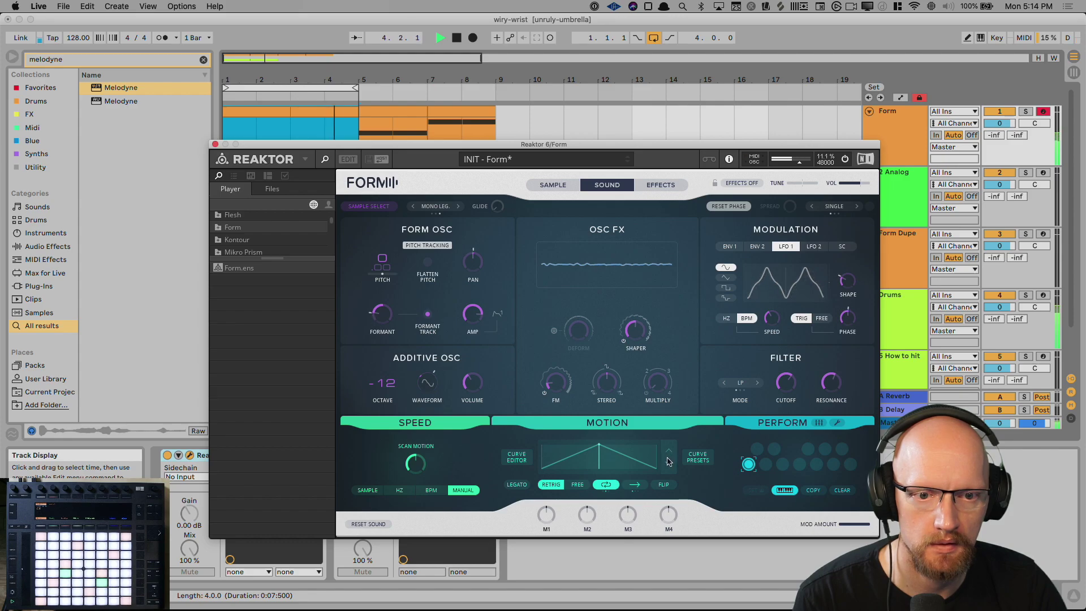
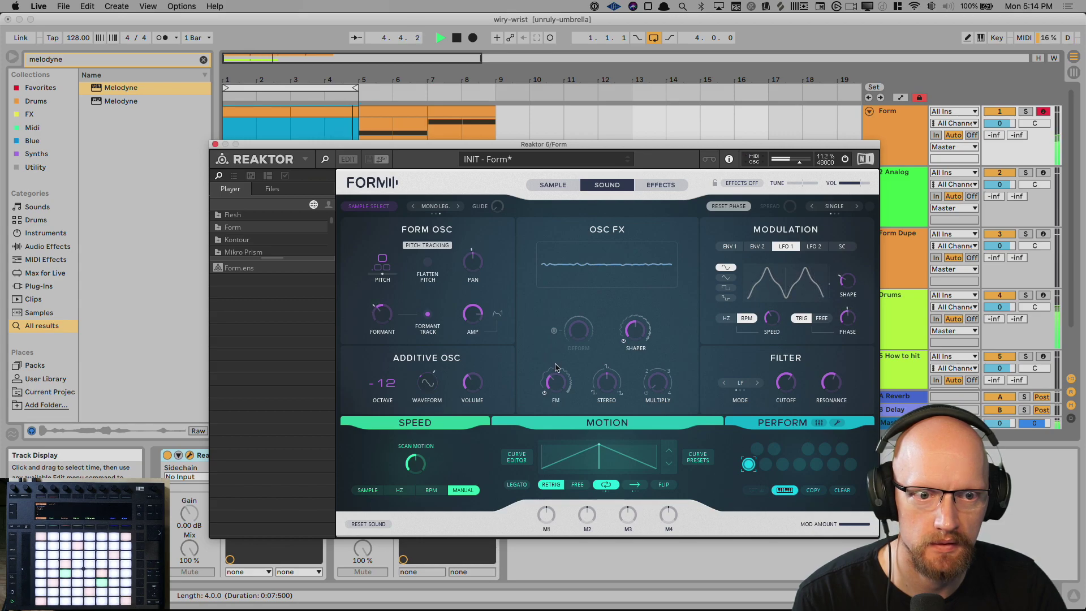
# Set the output gain of Form's Dynamics effect to 65.7 and return to the sound settings.
pyautogui.click(654, 186)
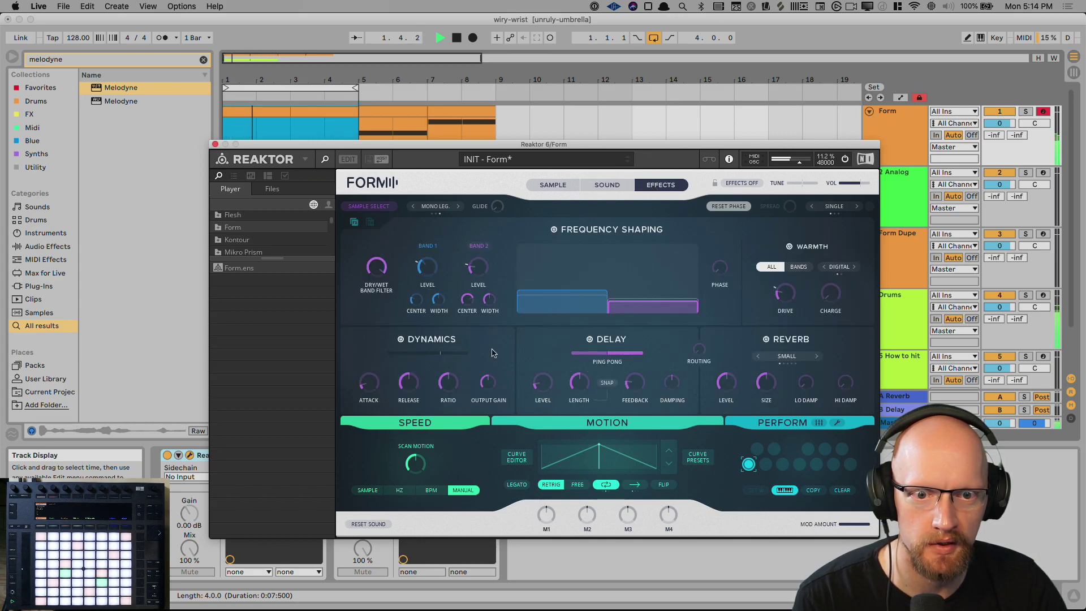
pyautogui.moveTo(488, 363)
pyautogui.moveTo(489, 355); pyautogui.dragTo(489, 360)
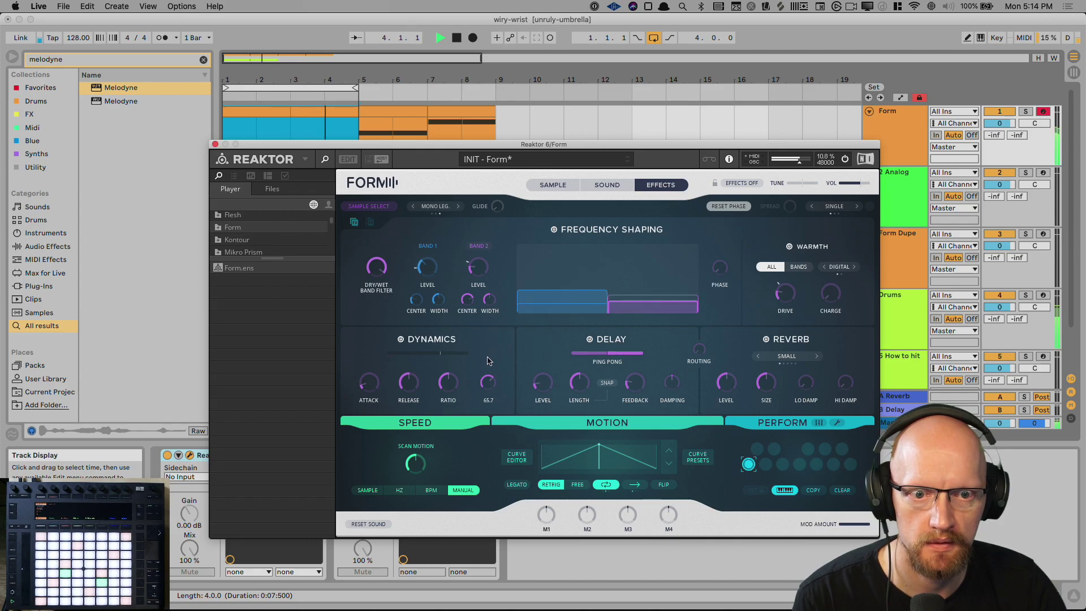
pyautogui.click(592, 187)
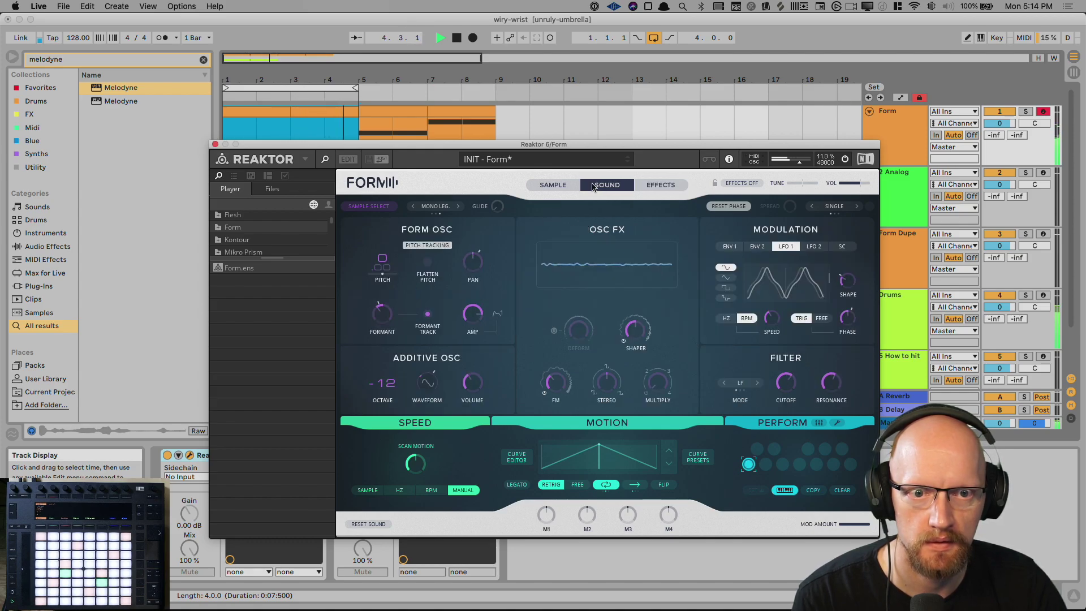
# Remove the LFO 1 modulation source from the Form oscillator's pan by assigning No Source.
pyautogui.click(477, 282)
pyautogui.click(449, 313)
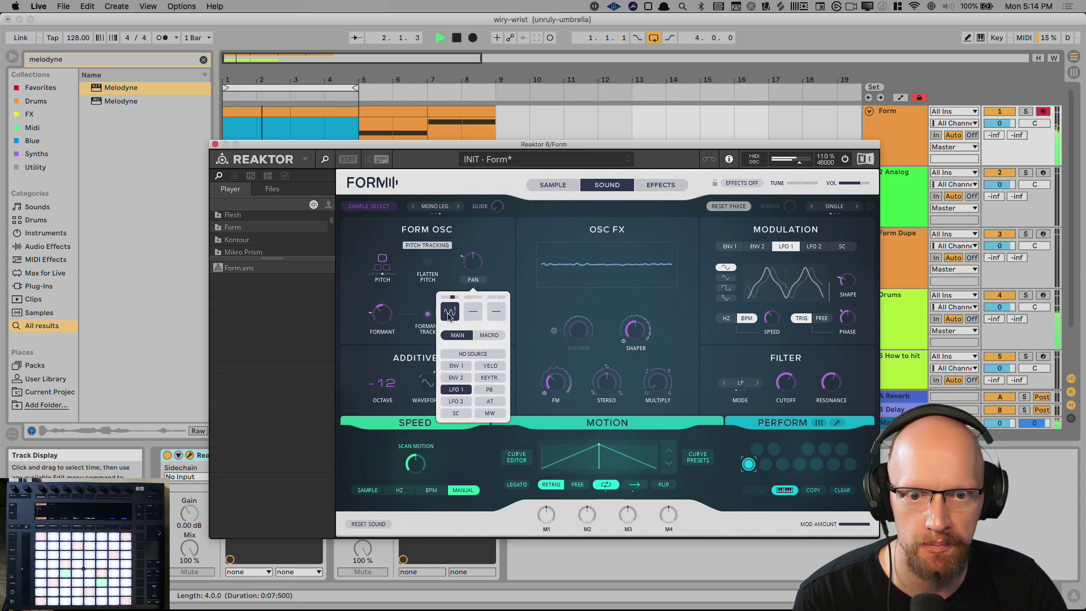
pyautogui.click(473, 354)
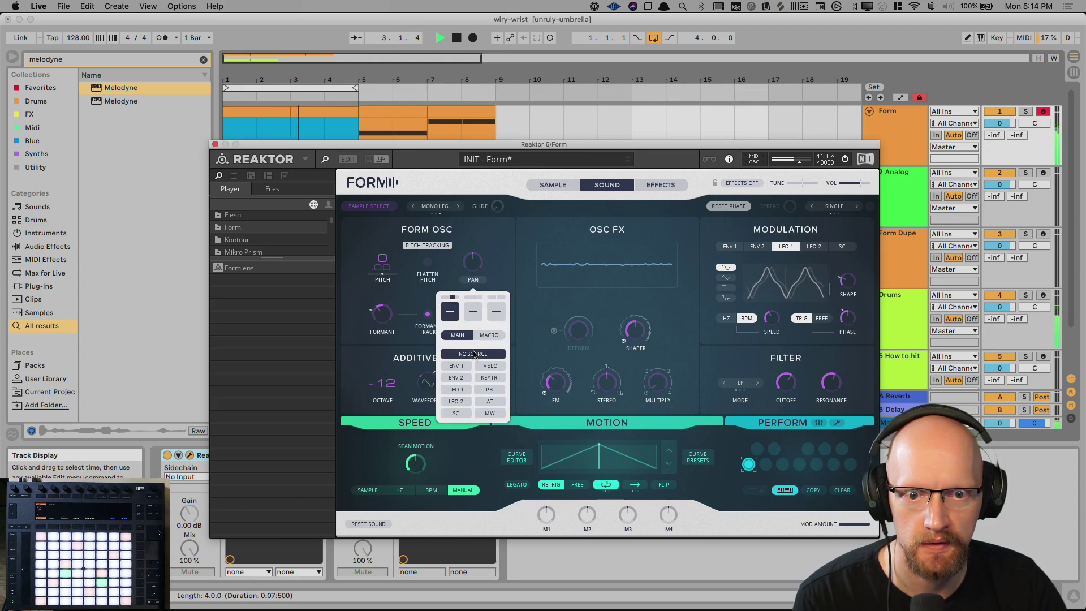
pyautogui.click(493, 247)
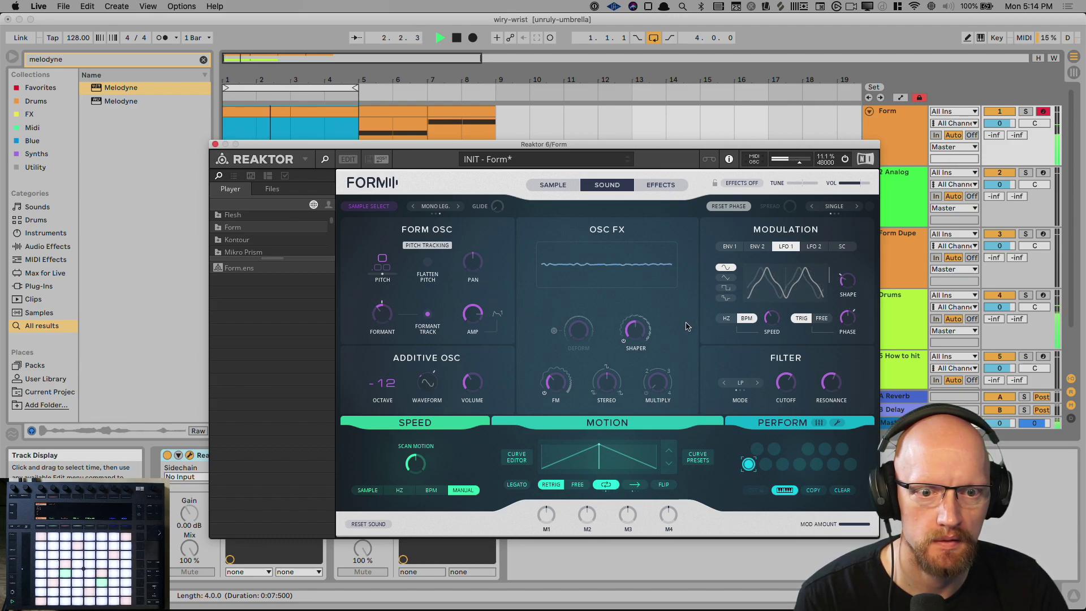
# Load the stepped rising motion curve preset from the fourth row, third column, play the loop and show the sample's waveform.
pyautogui.click(692, 461)
pyautogui.press('space')
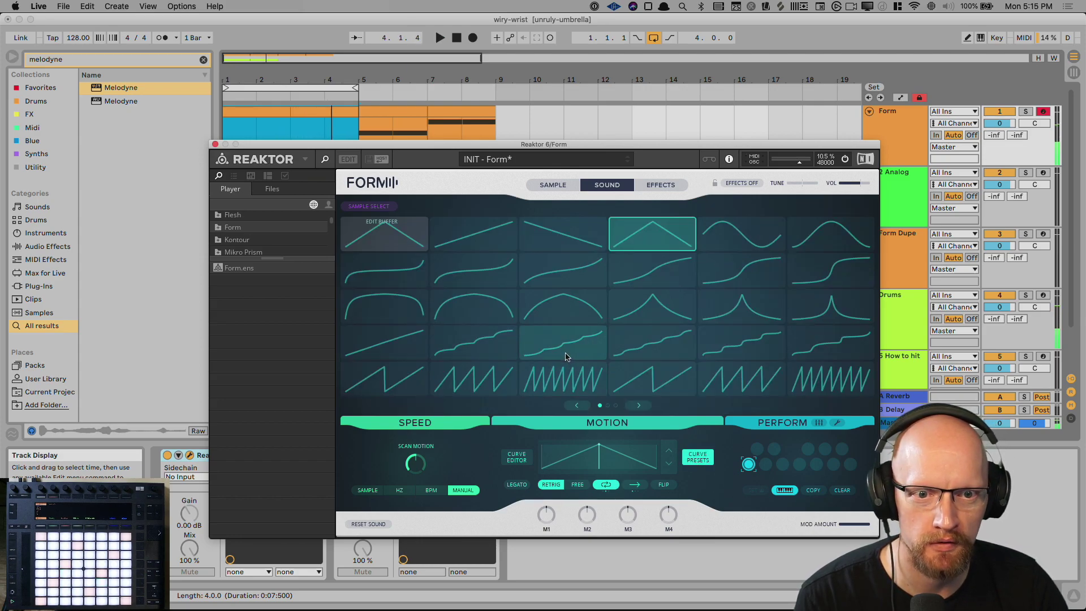
pyautogui.click(566, 357)
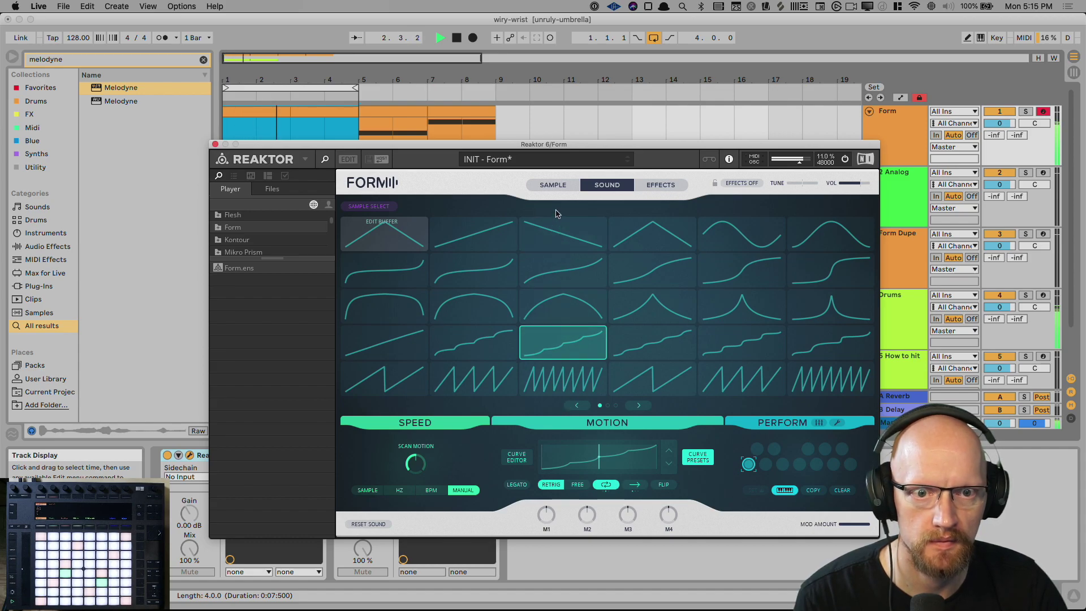
pyautogui.click(551, 187)
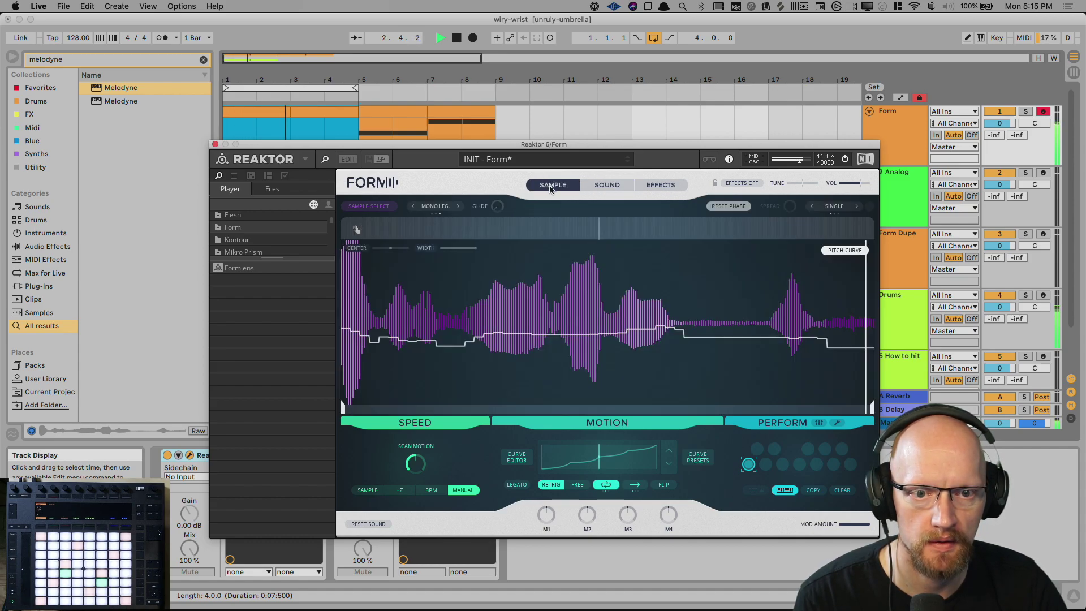
# Show Form's motion curve editor, set the scan speed to BPM mode with a sync speed of 1/4, and audition it.
pyautogui.click(603, 187)
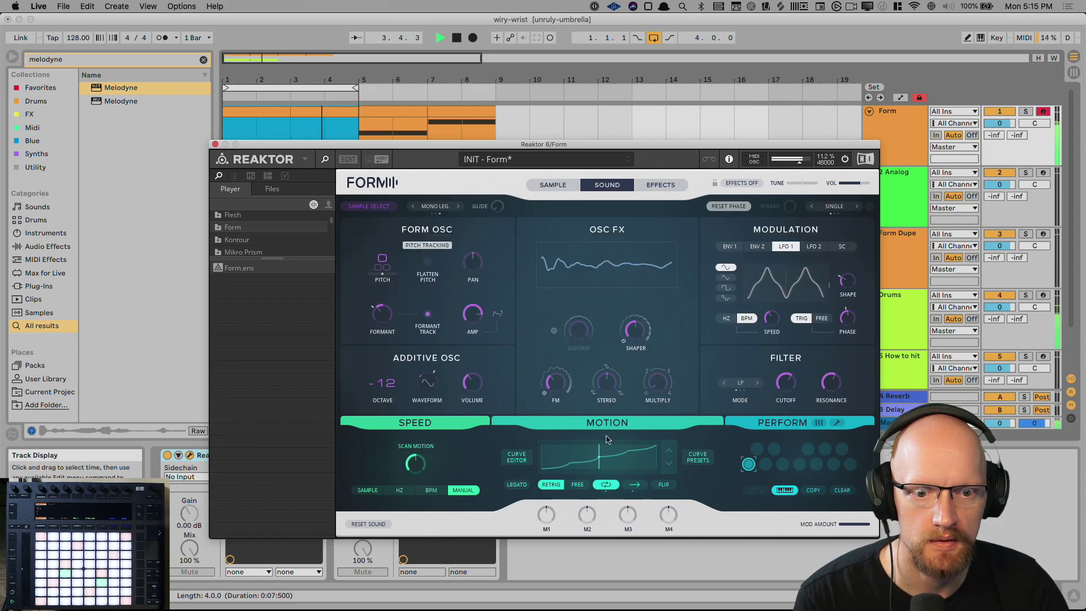
pyautogui.click(524, 462)
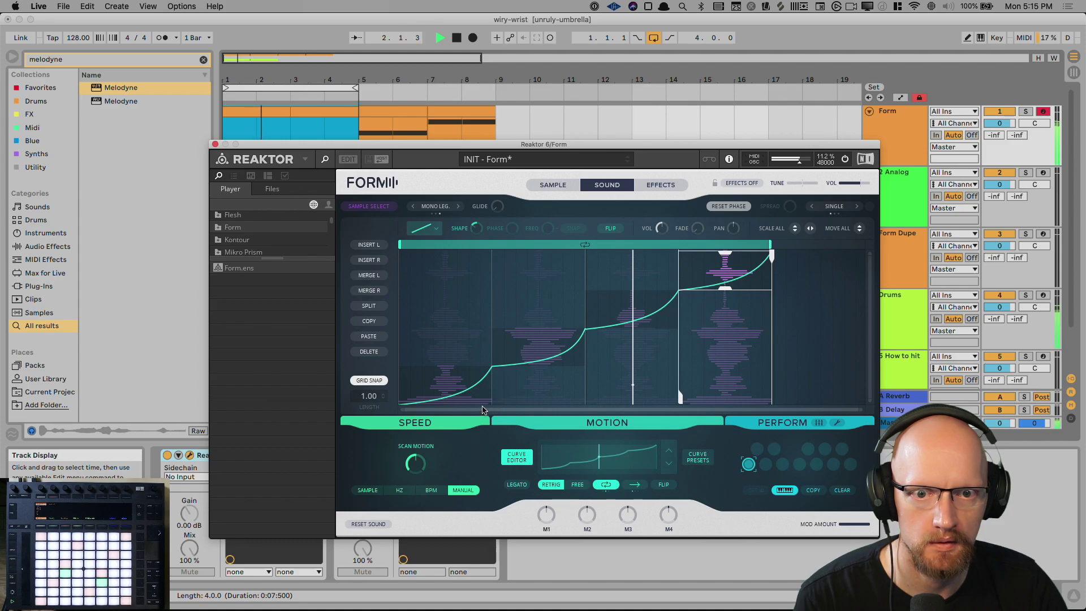
pyautogui.press('space')
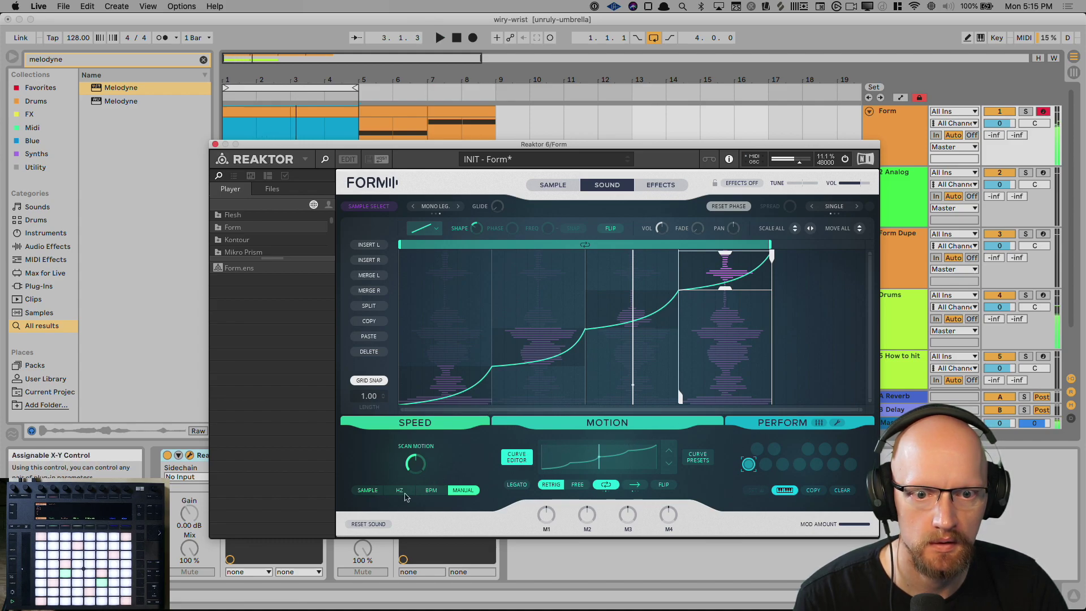
pyautogui.click(435, 489)
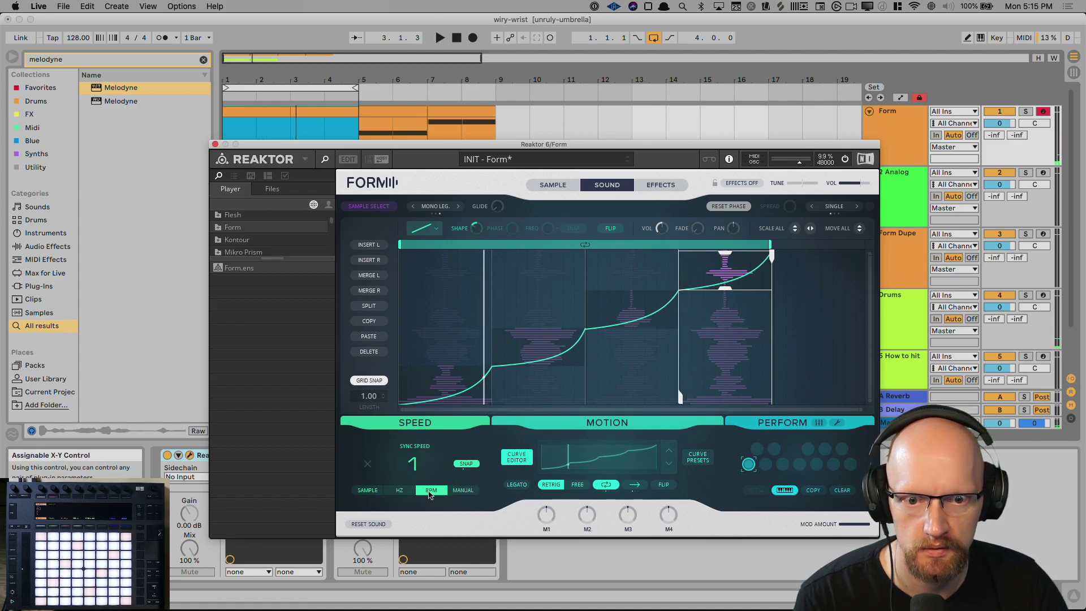
pyautogui.moveTo(415, 466); pyautogui.dragTo(422, 477)
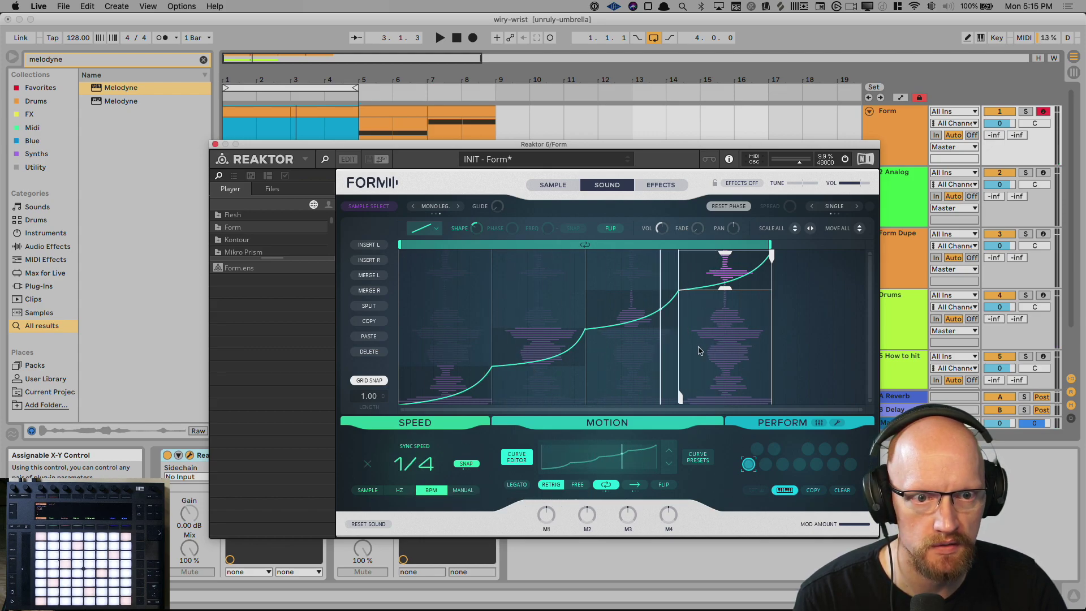
pyautogui.press('space')
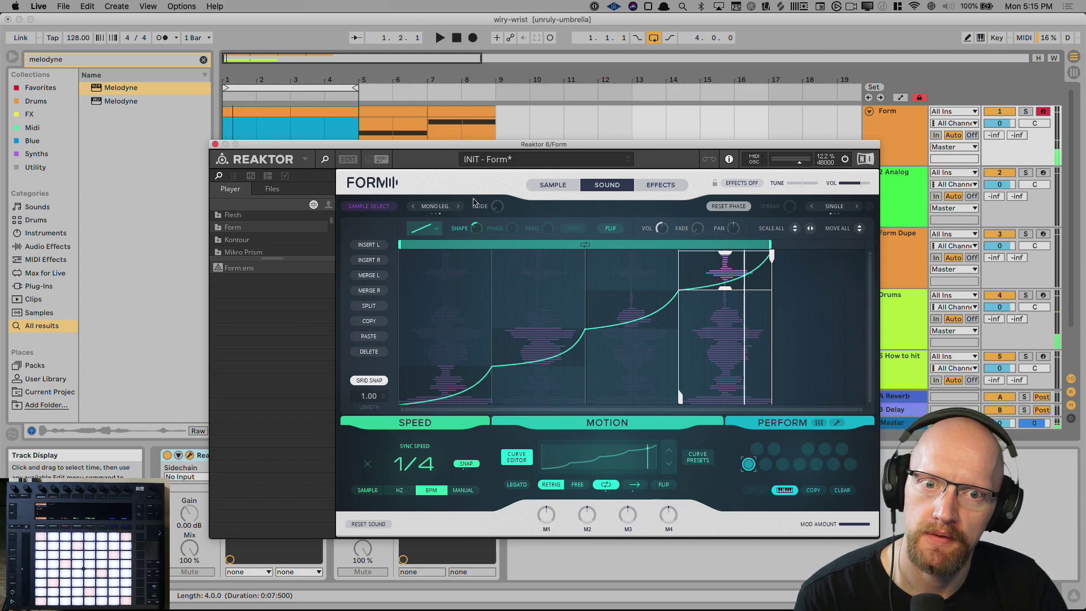
# Enable Flatten Pitch for the Form oscillator and play the loop.
pyautogui.click(543, 186)
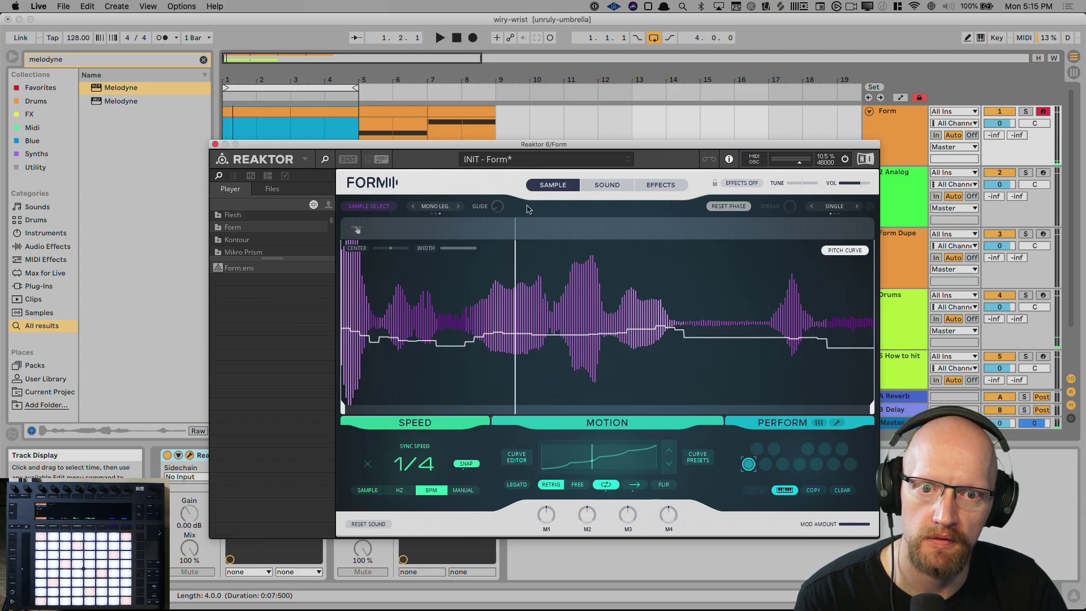
pyautogui.click(605, 185)
pyautogui.click(430, 263)
pyautogui.press('space')
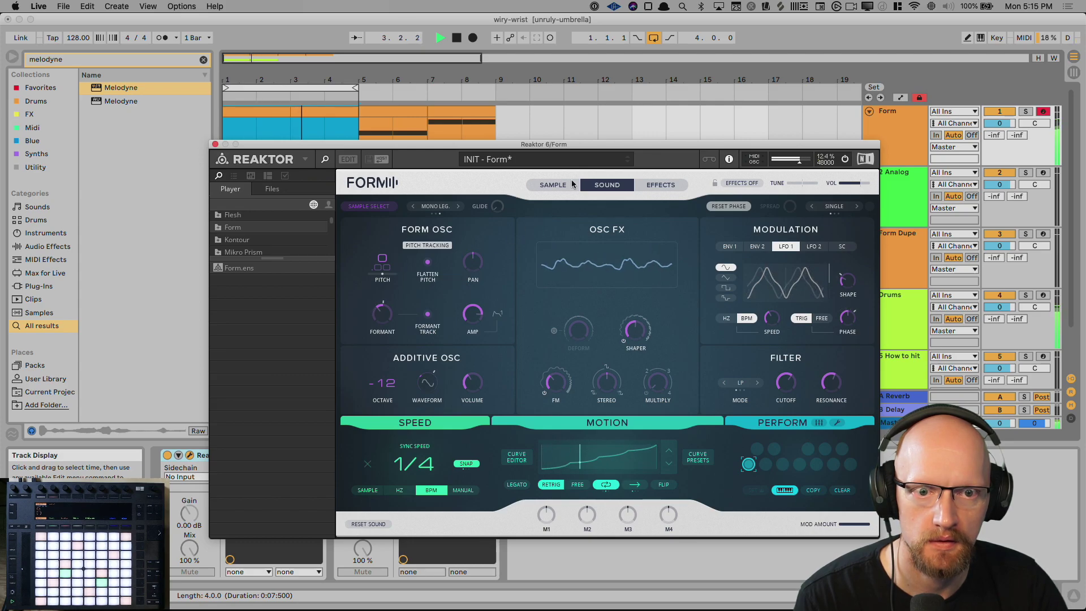
# In the motion curve, raise the first segment to the sample's middle range, narrow that range, and flip the segment.
pyautogui.click(516, 456)
pyautogui.moveTo(454, 396); pyautogui.dragTo(440, 320)
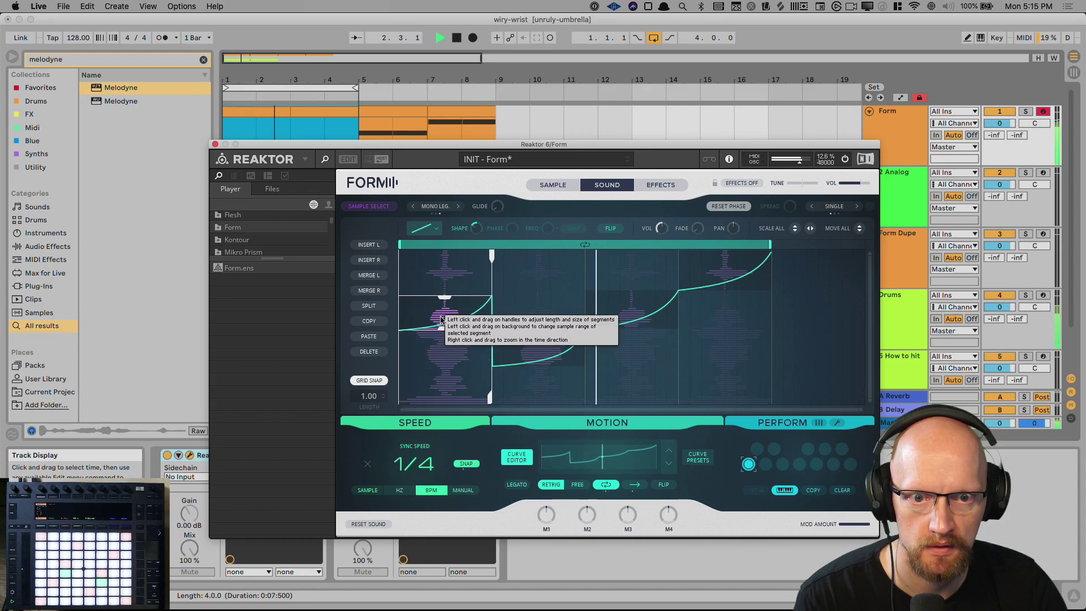
pyautogui.moveTo(441, 320); pyautogui.dragTo(444, 312)
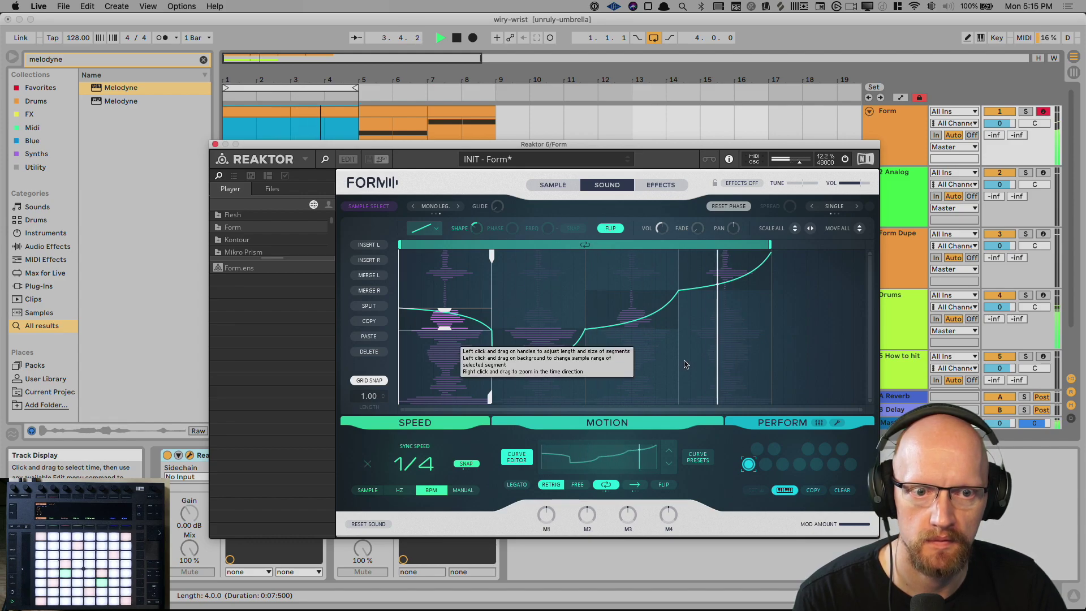
# Lower the sample ranges of the fourth and third motion curve segments, stop playback and close the Reaktor window.
pyautogui.moveTo(722, 277); pyautogui.dragTo(725, 315)
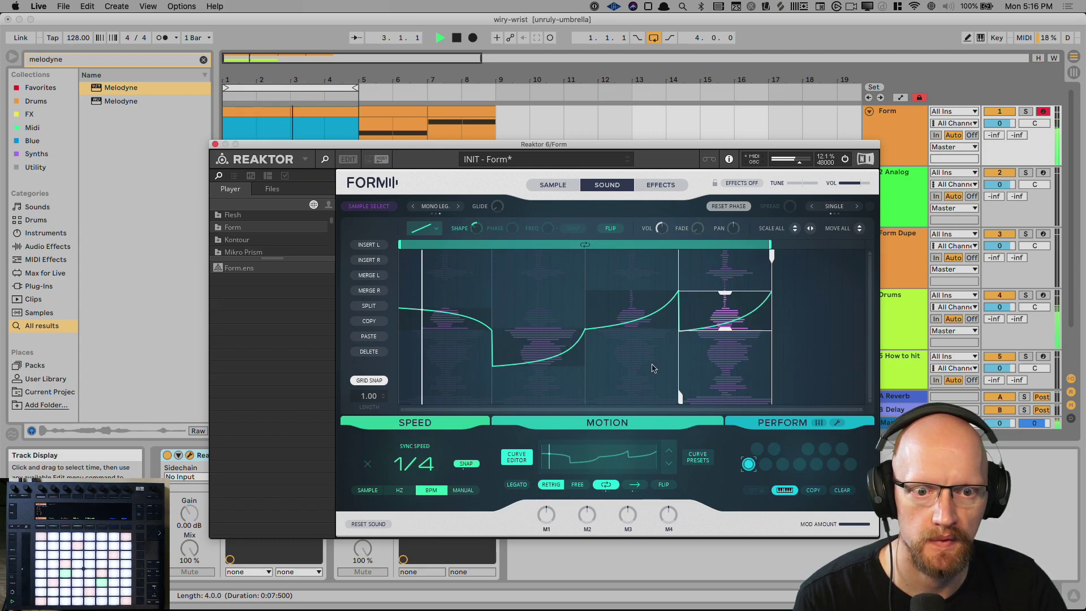
pyautogui.moveTo(633, 302); pyautogui.dragTo(627, 341)
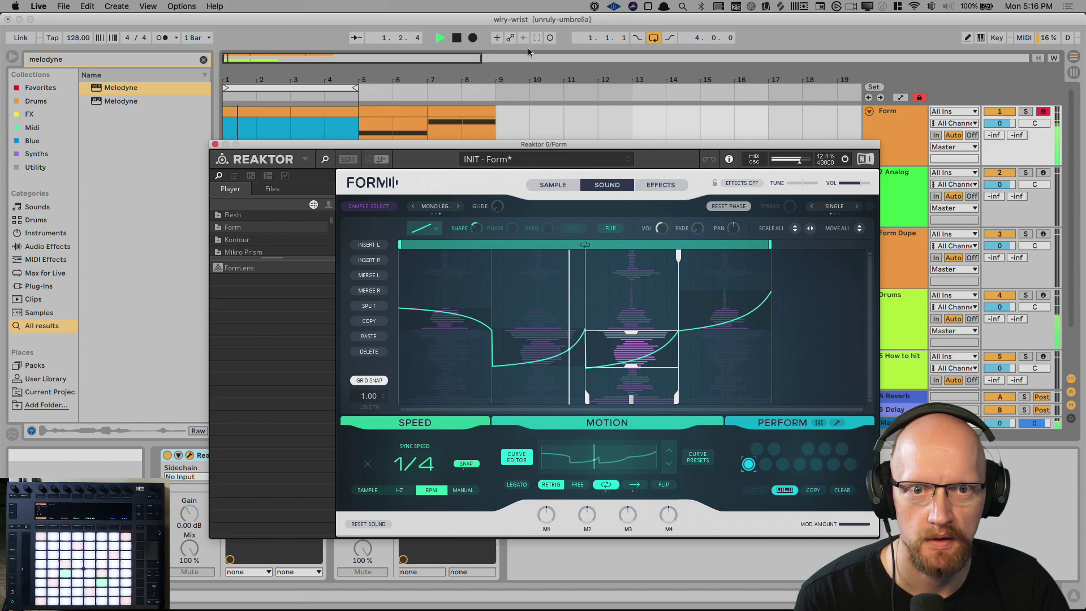
pyautogui.click(456, 38)
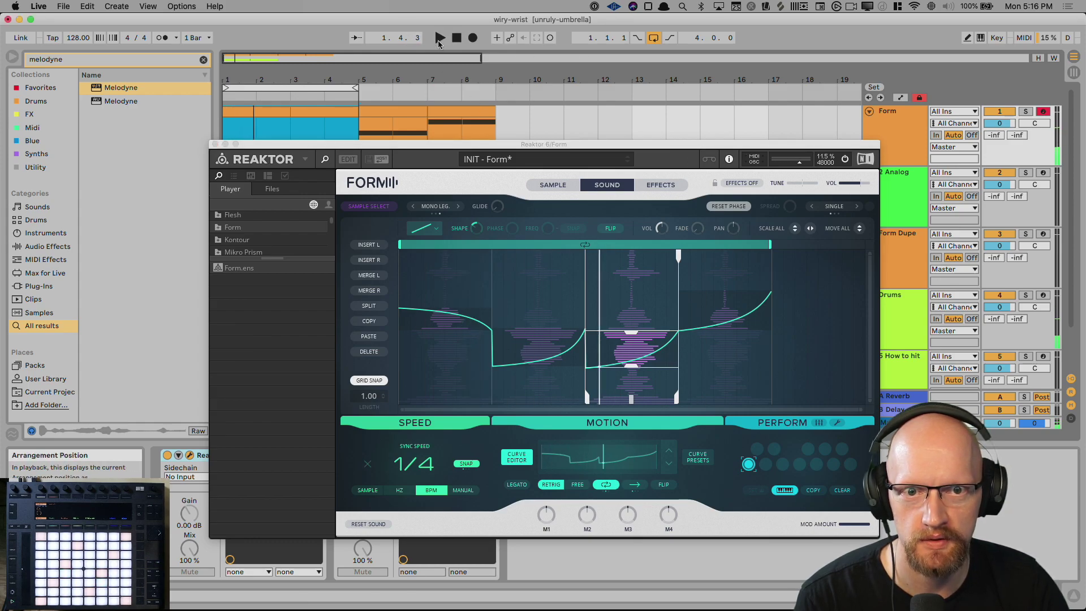
pyautogui.click(456, 38)
pyautogui.click(216, 144)
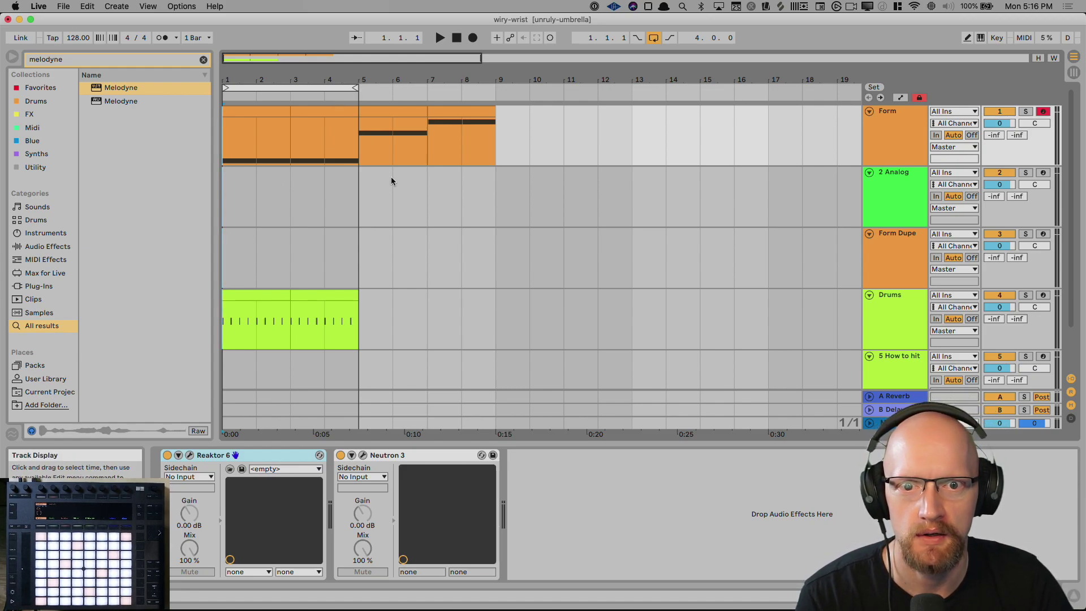
# Extend the arrangement loop to eight bars, duplicate the four-bar Drums clip to fill it, and play the result.
pyautogui.moveTo(352, 93); pyautogui.dragTo(493, 89)
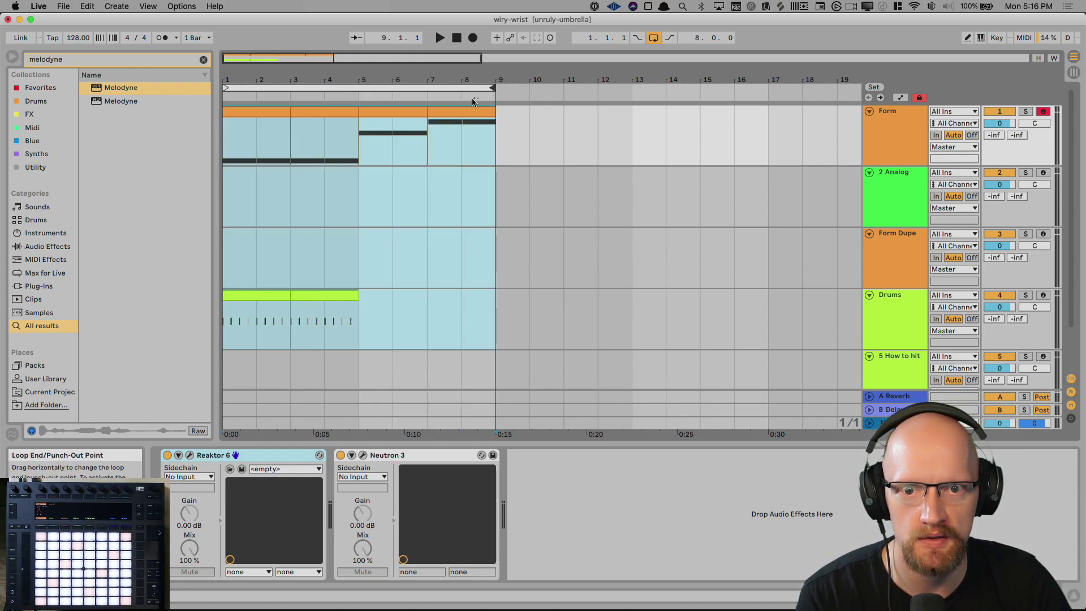
pyautogui.moveTo(354, 308); pyautogui.dragTo(208, 298)
pyautogui.press('super+d')
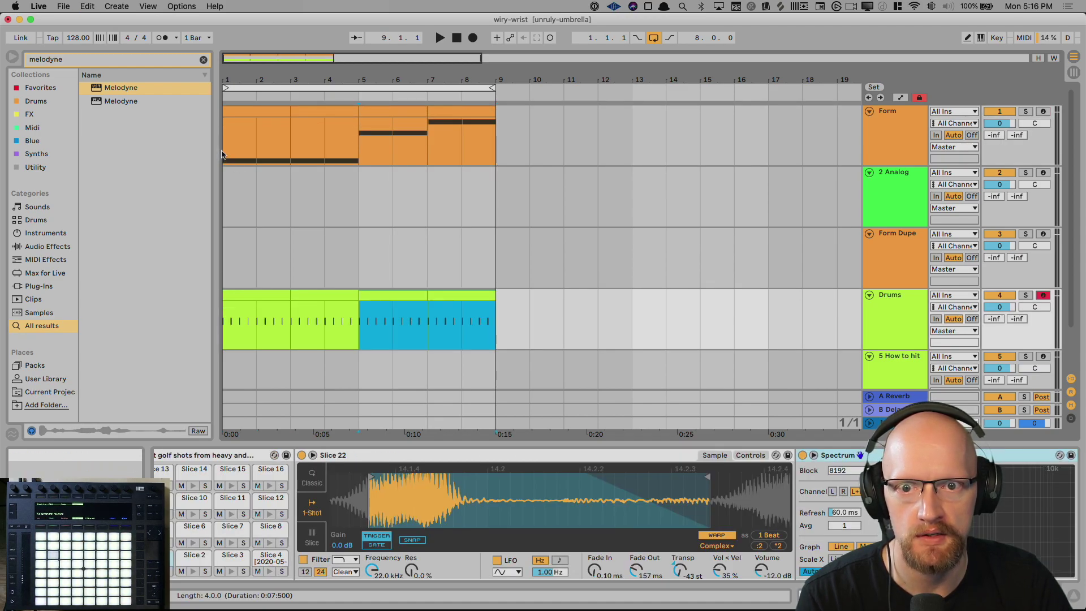
pyautogui.click(237, 164)
pyautogui.press('space')
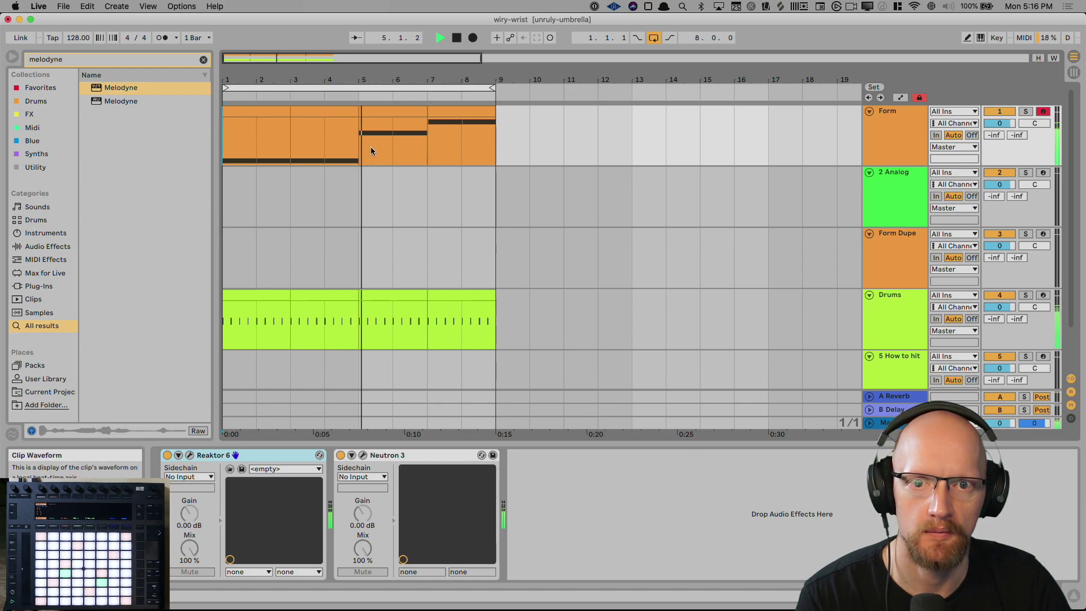
pyautogui.press('space')
# In the Form clip at bar 5, lower the first note to F2 and the second to G2, and audition from there.
pyautogui.click(382, 110)
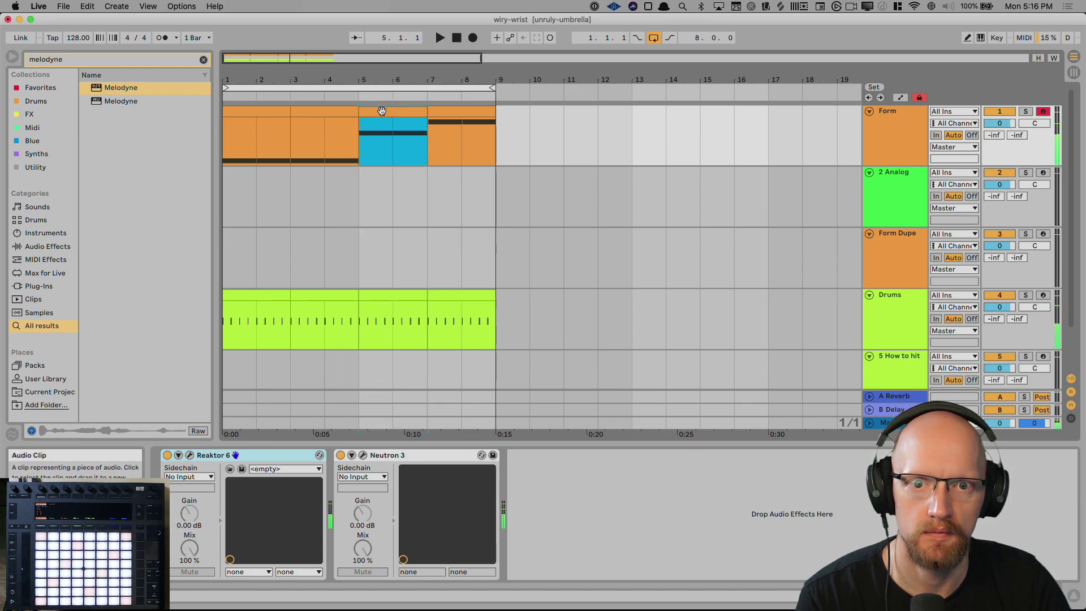
pyautogui.doubleClick(384, 114)
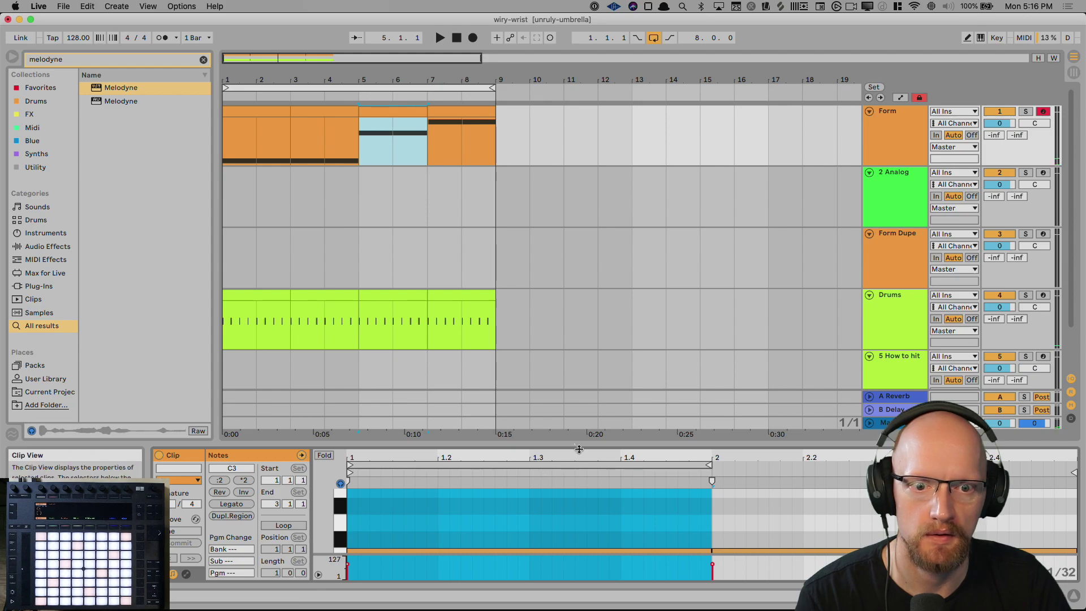
pyautogui.moveTo(575, 445); pyautogui.dragTo(566, 154)
pyautogui.moveTo(455, 272); pyautogui.dragTo(456, 385)
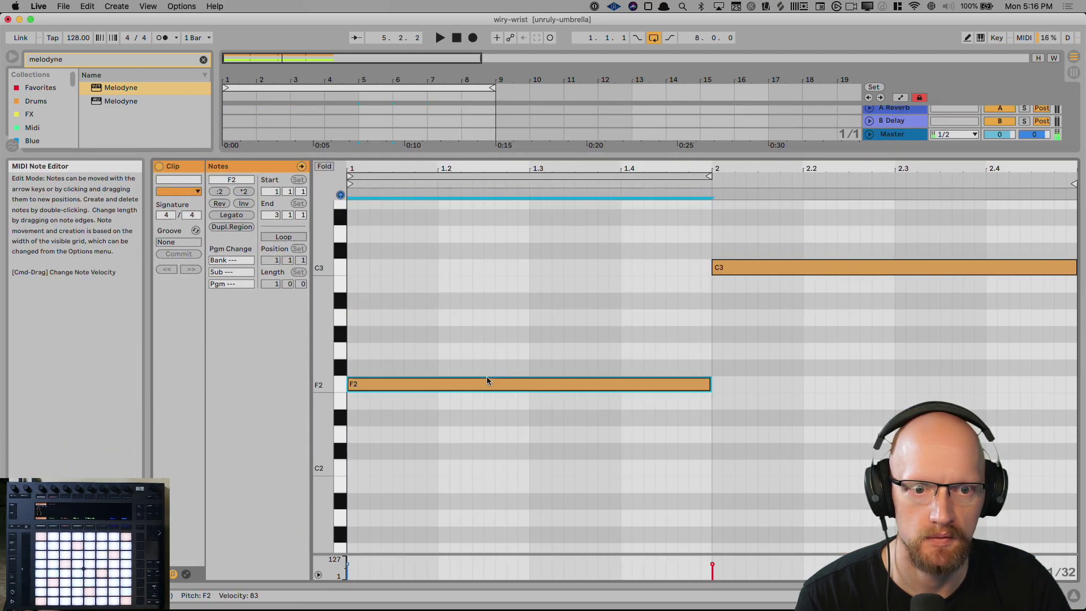
pyautogui.moveTo(723, 270); pyautogui.dragTo(737, 357)
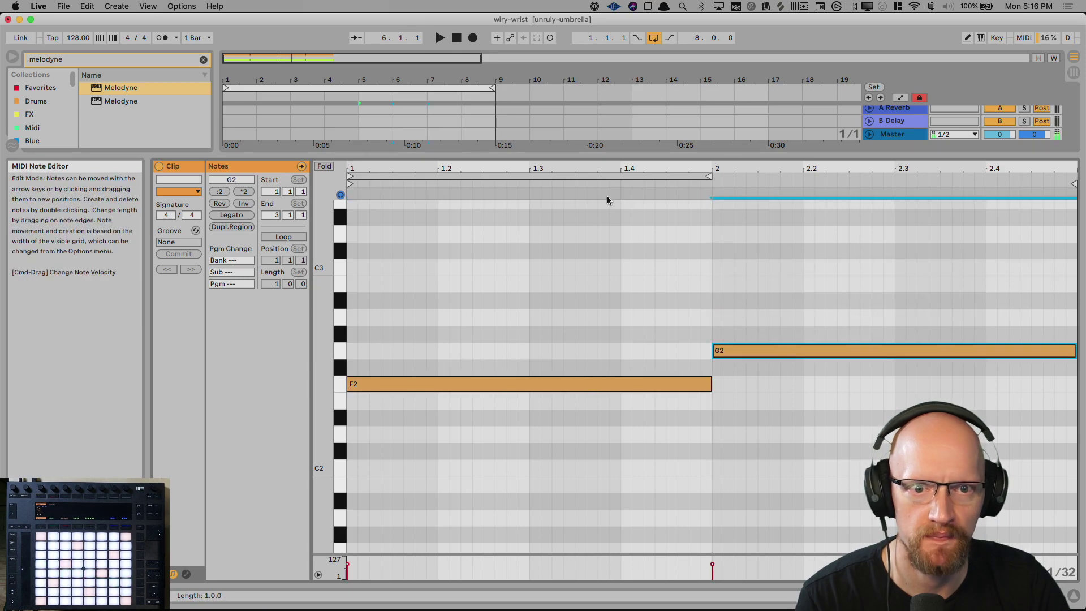
pyautogui.moveTo(589, 155); pyautogui.dragTo(577, 380)
pyautogui.click(359, 165)
pyautogui.press('space')
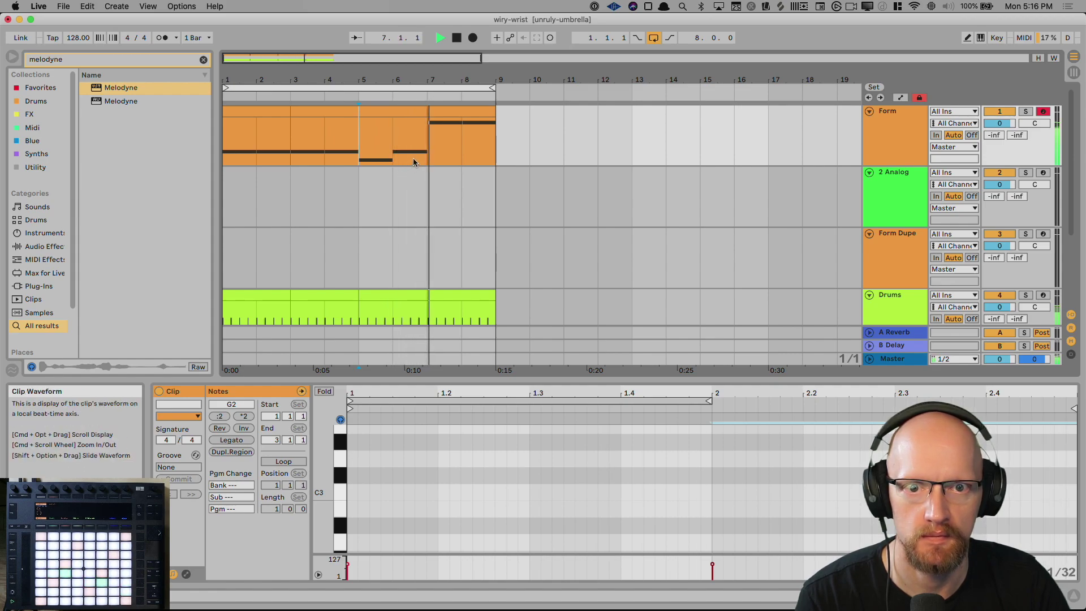
pyautogui.press('space')
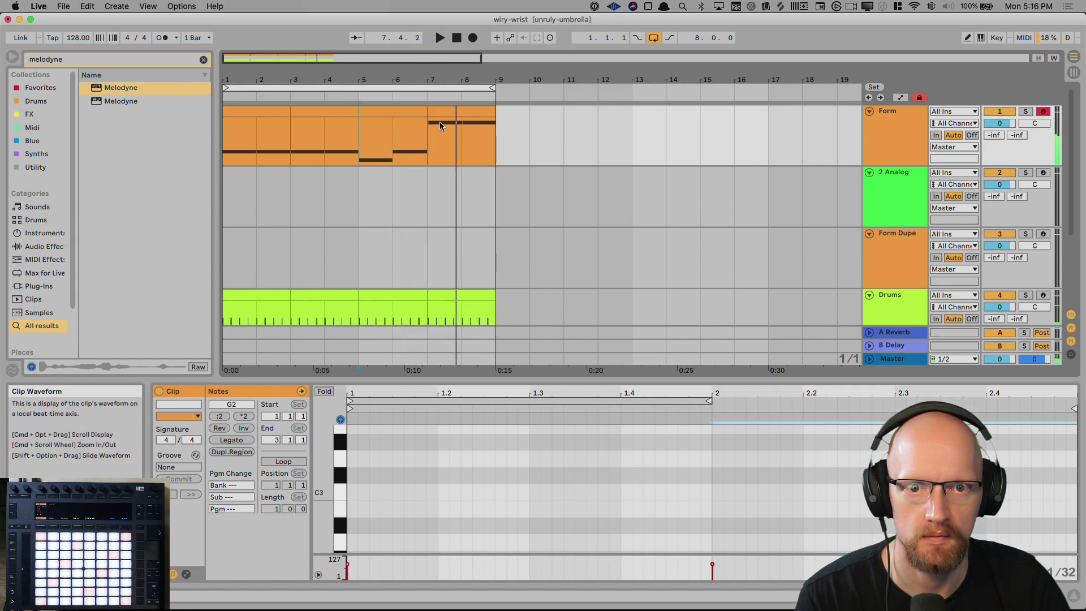
# In the Form track's clip at bar 7, move the first note to A#2 and the second to C3.
pyautogui.moveTo(460, 382); pyautogui.dragTo(468, 264)
pyautogui.click(459, 108)
pyautogui.moveTo(463, 343); pyautogui.dragTo(466, 389)
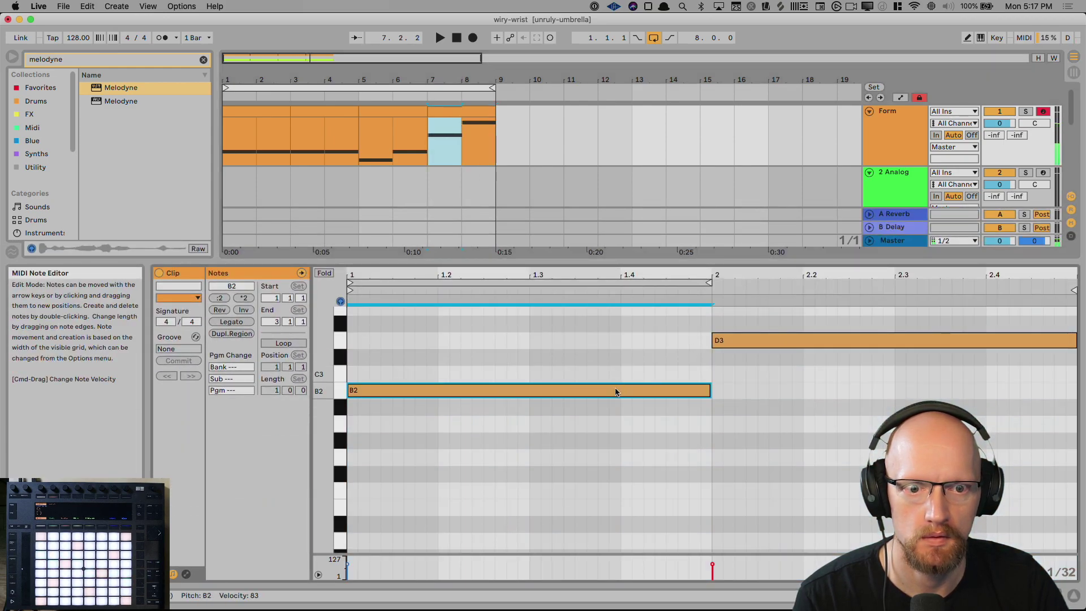
pyautogui.moveTo(615, 390); pyautogui.dragTo(614, 414)
pyautogui.moveTo(758, 341); pyautogui.dragTo(758, 381)
pyautogui.moveTo(553, 261); pyautogui.dragTo(565, 379)
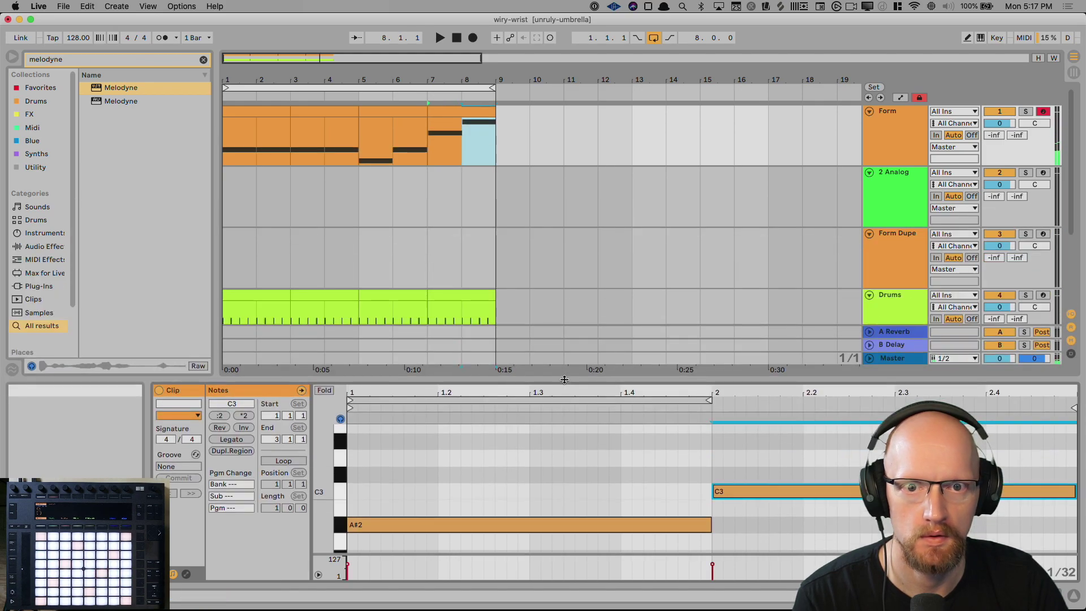
# Play the arrangement to check the edited Form notes against the drums.
pyautogui.click(498, 263)
pyautogui.click(226, 158)
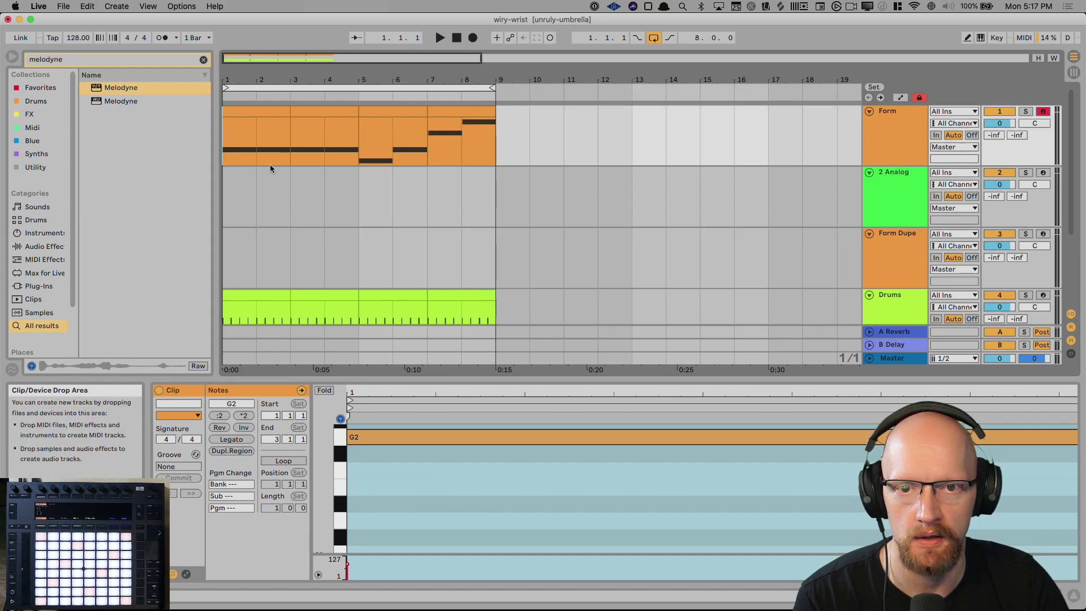
pyautogui.click(327, 161)
pyautogui.press('space')
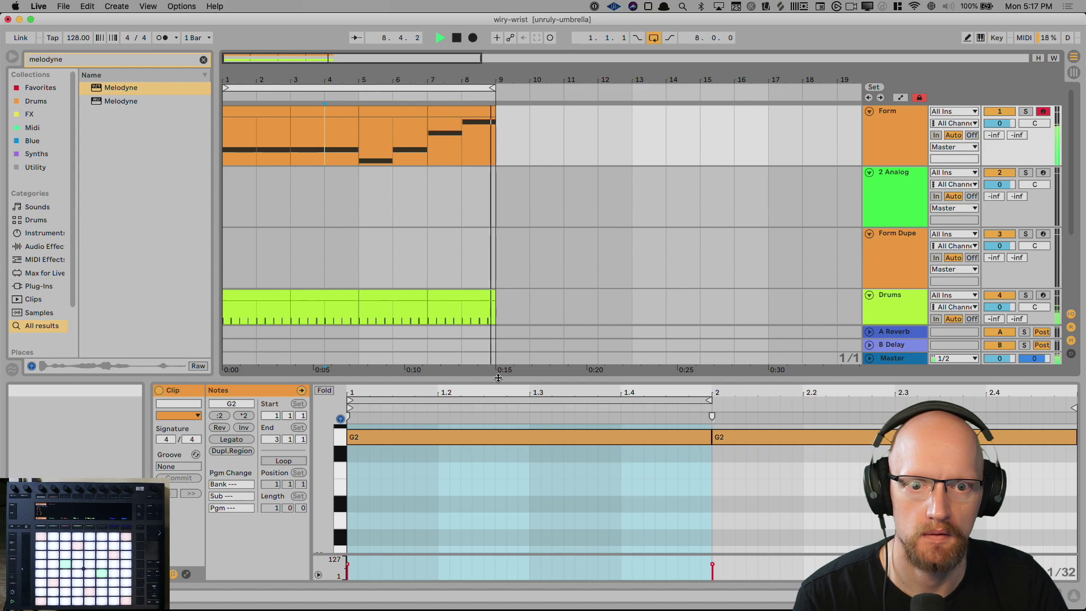
pyautogui.press('space')
# In the Form track's Neutron 3 equalizer, boost about 11.3 dB at 2936 Hz with Q 0.8, and close the plug-in.
pyautogui.click(456, 232)
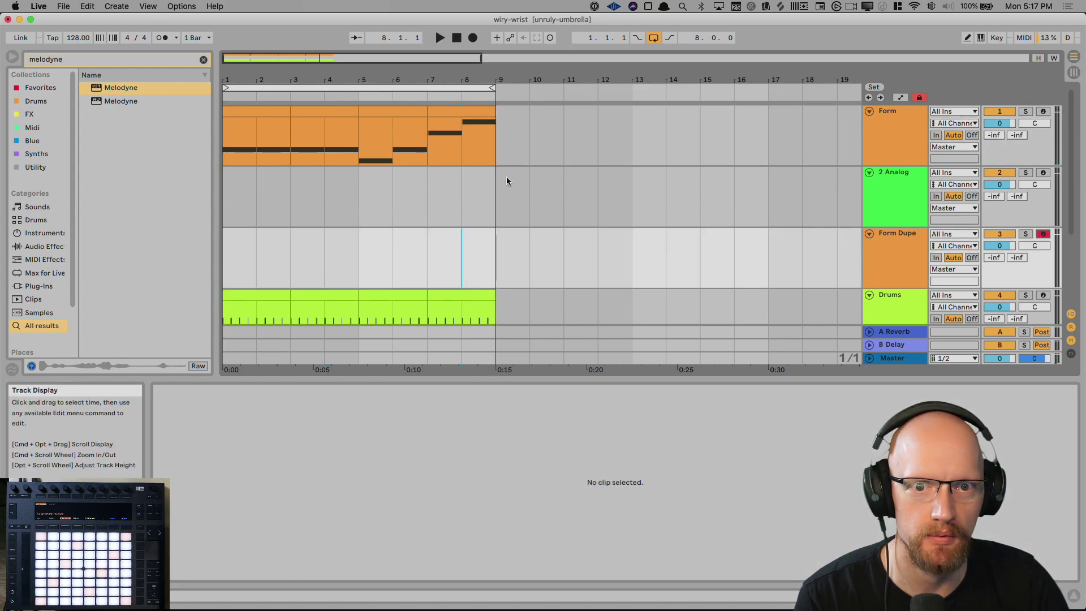
pyautogui.click(875, 133)
pyautogui.hotkey('shift', 'Tab')
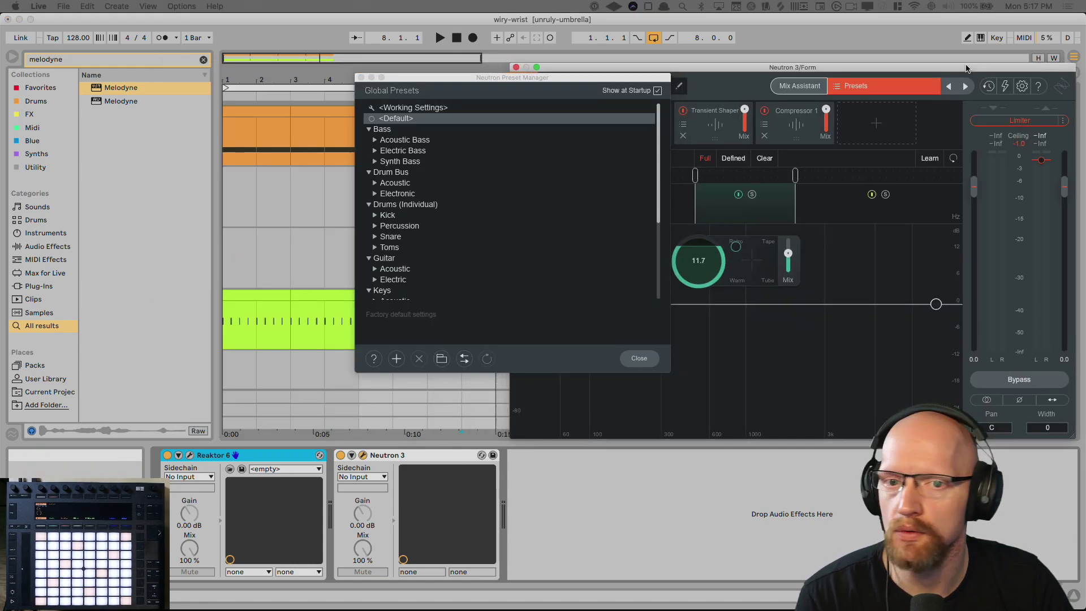
pyautogui.click(362, 77)
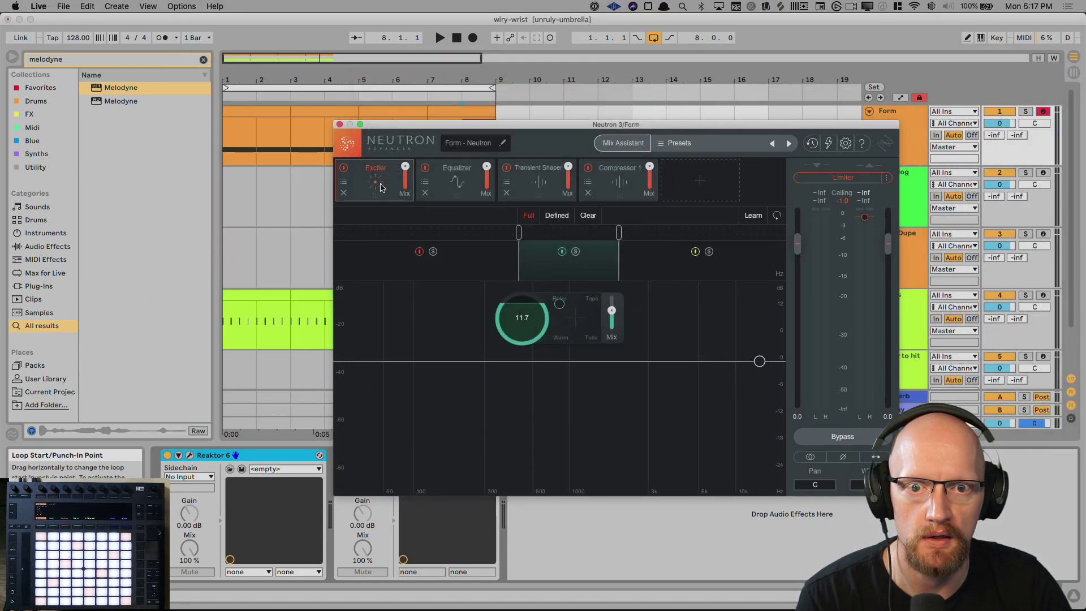
pyautogui.click(464, 185)
pyautogui.click(567, 291)
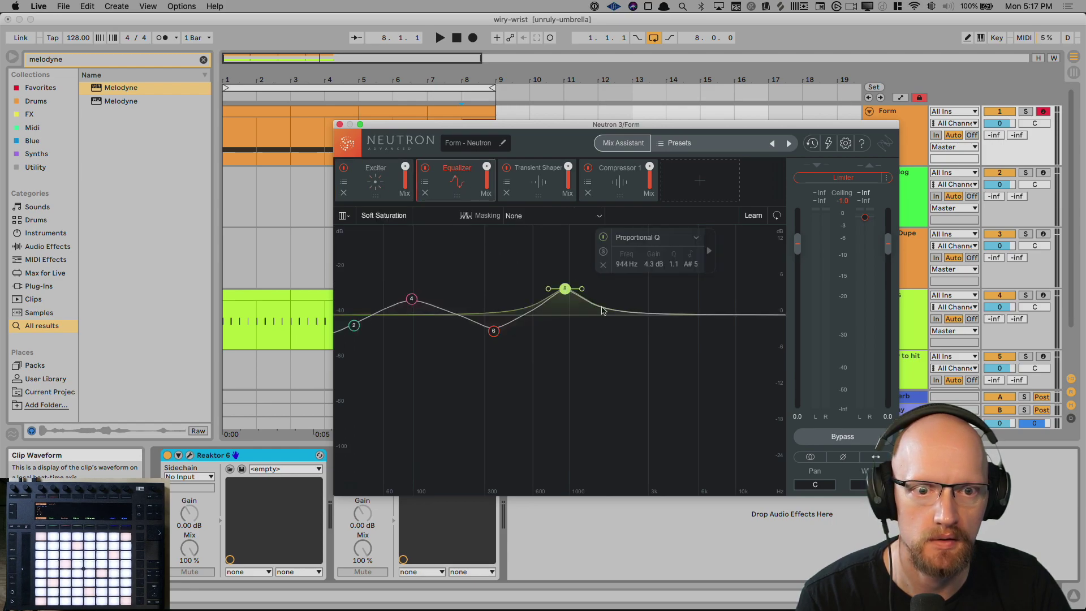
pyautogui.moveTo(680, 319); pyautogui.dragTo(666, 257)
pyautogui.press('space')
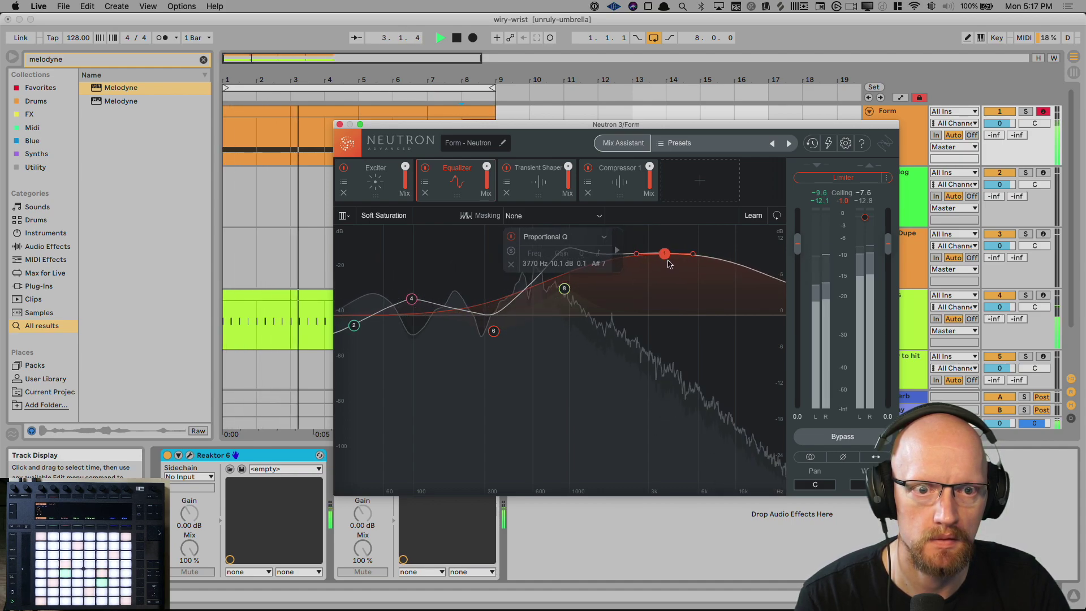
pyautogui.moveTo(637, 255); pyautogui.dragTo(664, 247)
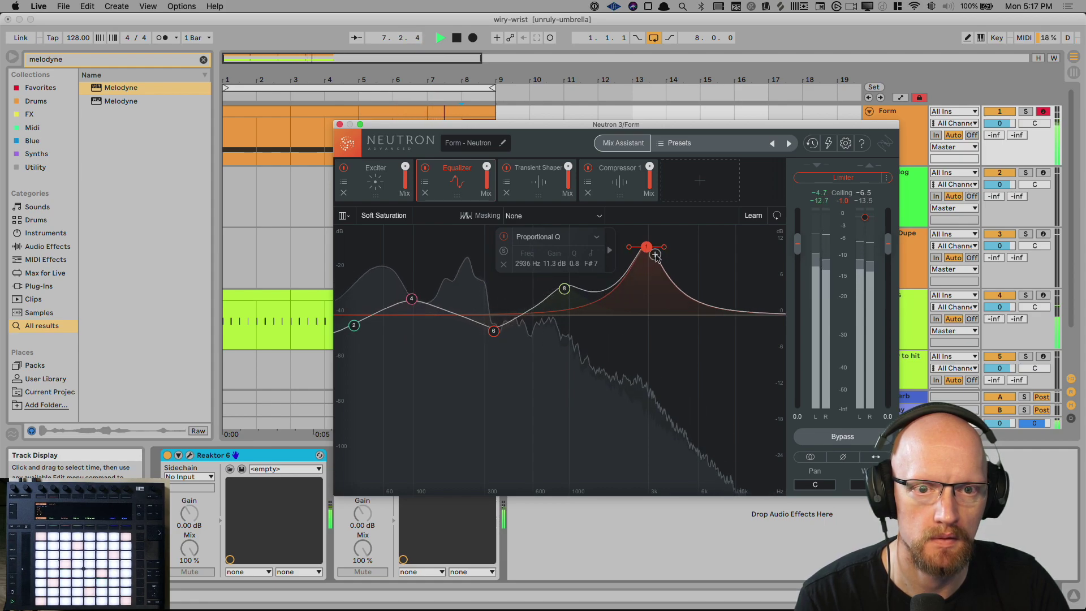
pyautogui.click(339, 125)
# Play the arrangement from bar 5 to hear the equalized Form track.
pyautogui.click(361, 147)
pyautogui.press('space')
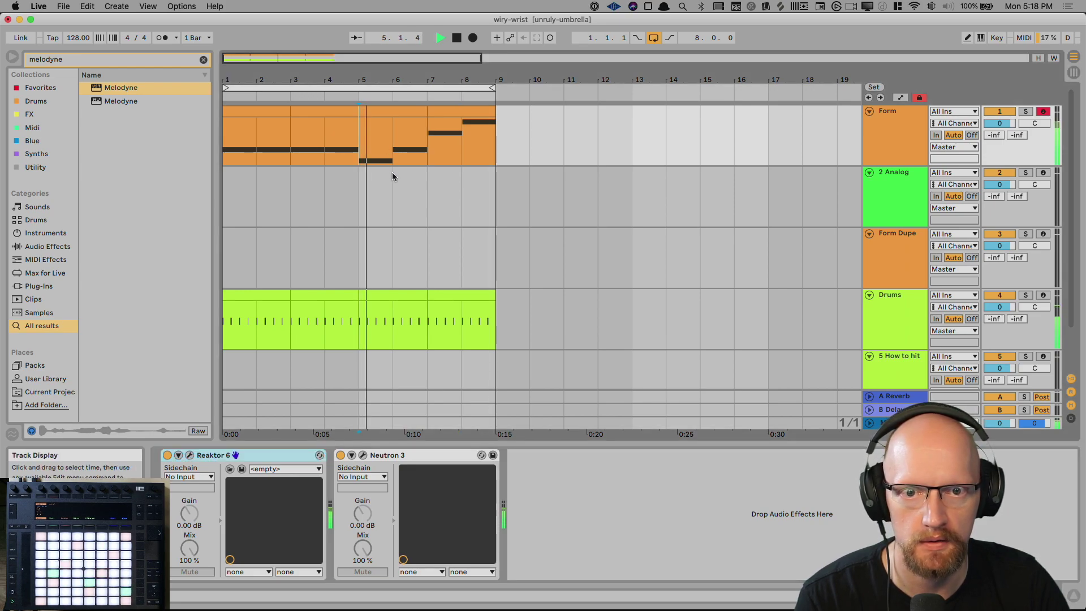
pyautogui.press('space')
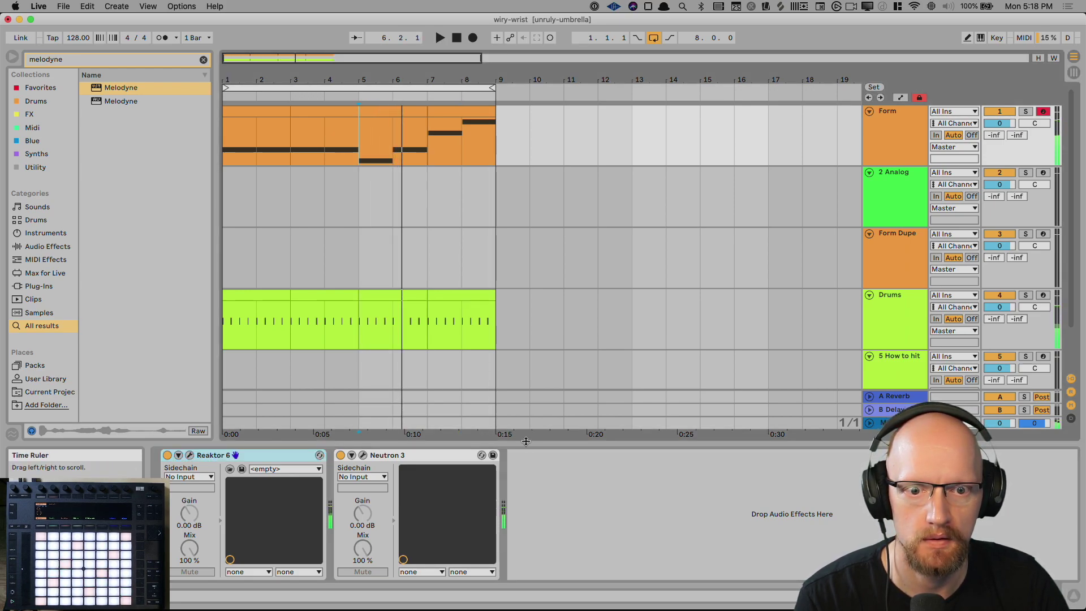
# In the Form track's clip at bar 5, move the first note to F2 and the second to D#2, and play it back.
pyautogui.doubleClick(410, 112)
pyautogui.moveTo(689, 385); pyautogui.dragTo(686, 154)
pyautogui.click(743, 349)
pyautogui.click(682, 381)
pyautogui.moveTo(748, 347); pyautogui.dragTo(746, 418)
pyautogui.press('space')
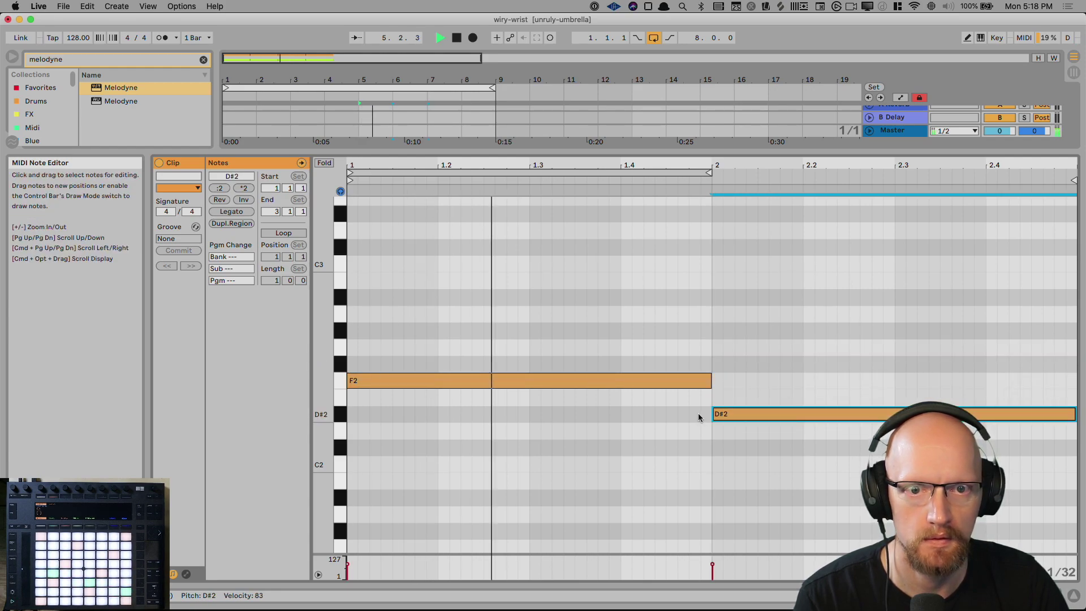
pyautogui.moveTo(620, 150); pyautogui.dragTo(621, 301)
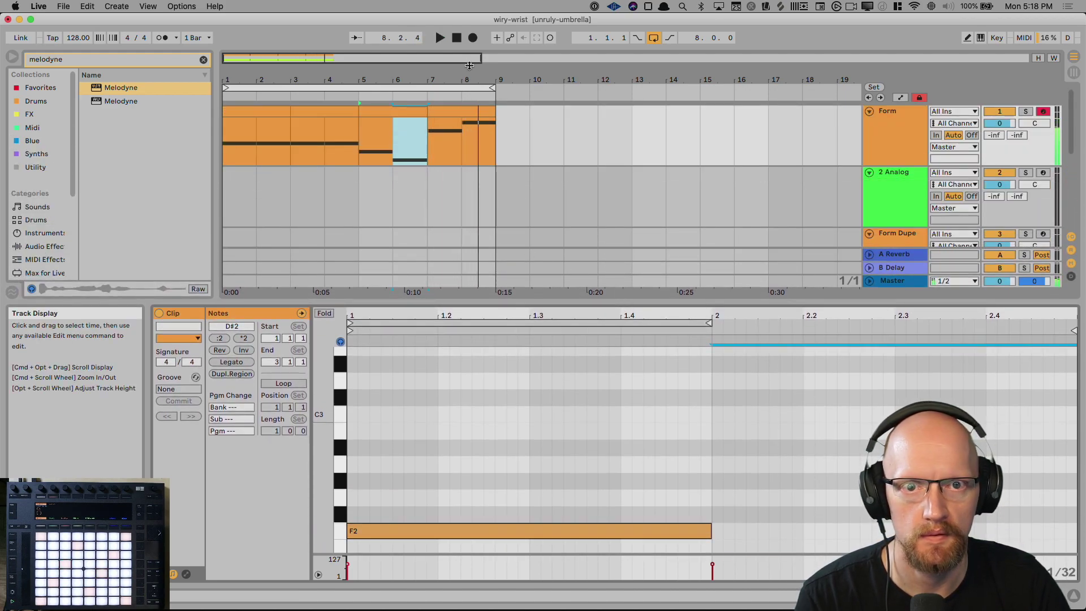
# Stop playback and duplicate the Form track's eight bars of clips into bars 9 to 16.
pyautogui.doubleClick(457, 38)
pyautogui.moveTo(484, 121); pyautogui.dragTo(198, 115)
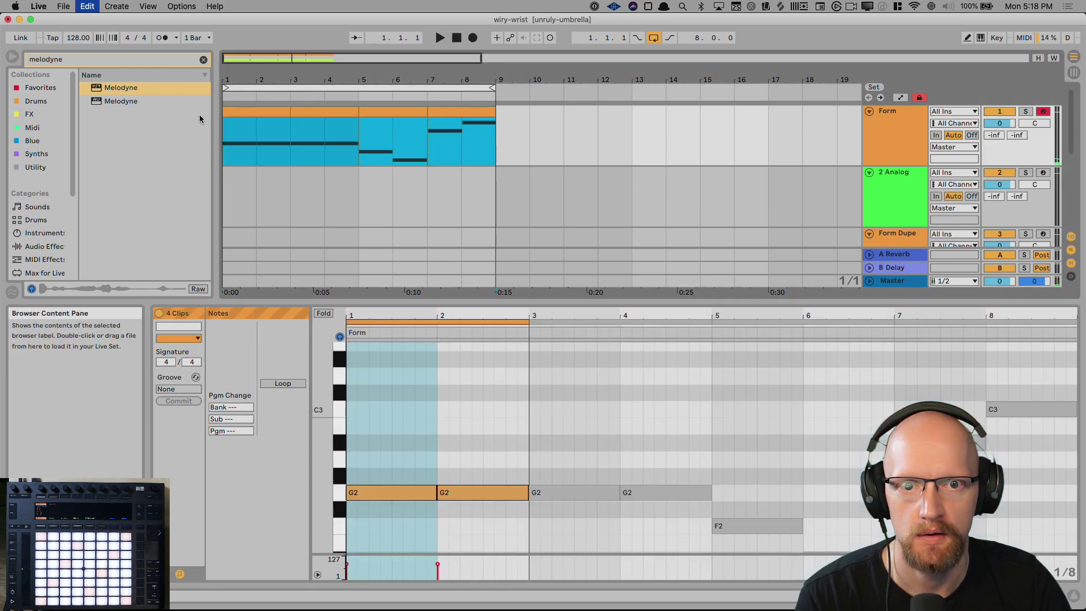
pyautogui.press('super+d')
pyautogui.moveTo(541, 300); pyautogui.dragTo(541, 428)
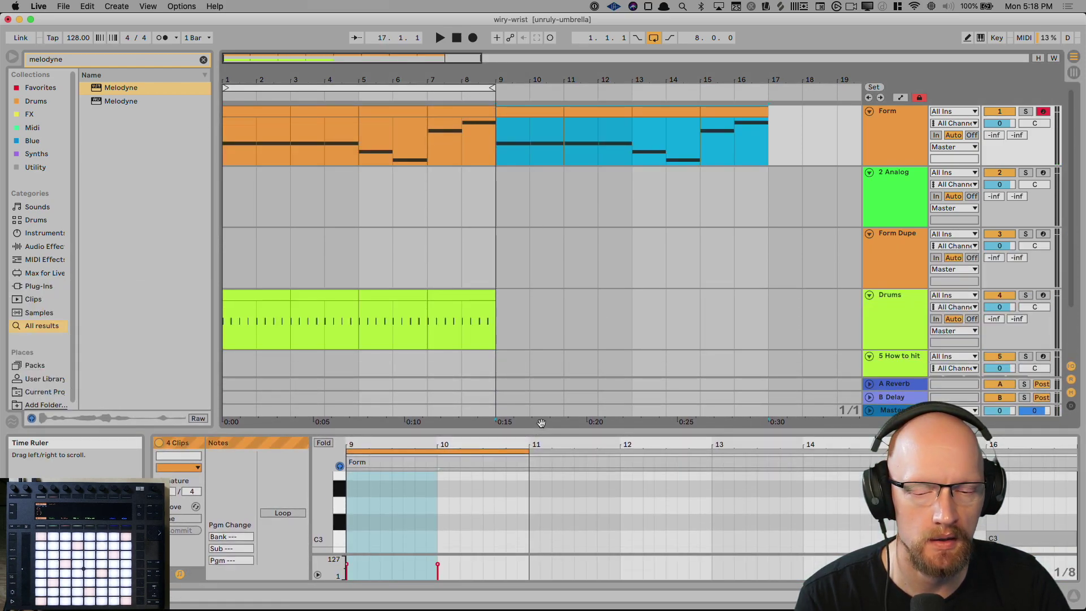
# Duplicate the Drums track's eight bars of clips into bars 9 to 16.
pyautogui.click(462, 370)
pyautogui.moveTo(490, 338); pyautogui.dragTo(202, 300)
pyautogui.press('super+d')
# Choose Drums as the sidechain input of Neutron 3 on the Form Dupe track, and open and close that plug-in.
pyautogui.click(342, 248)
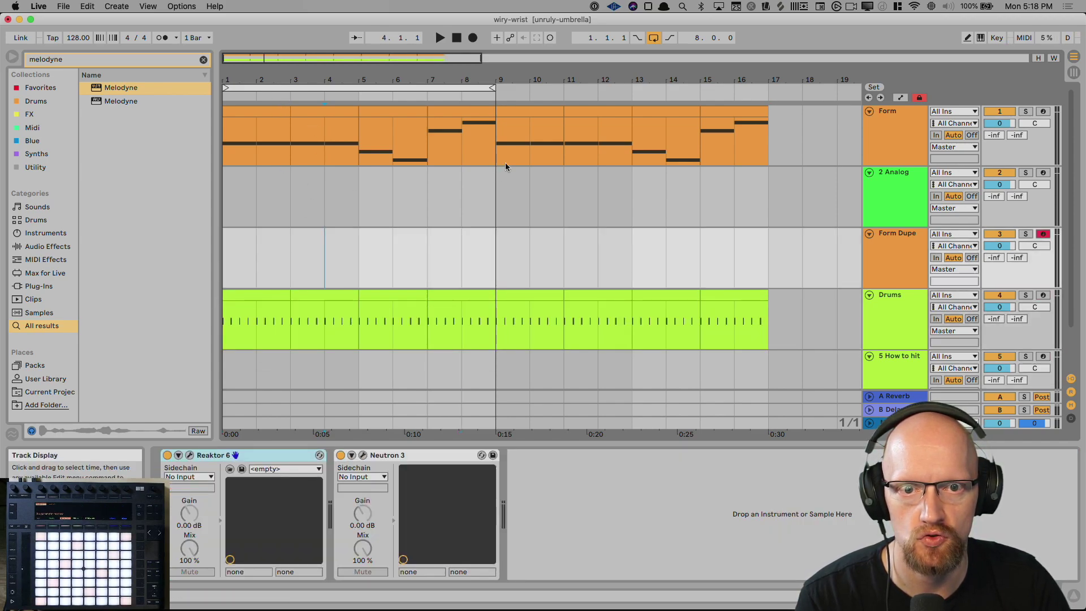
pyautogui.click(529, 457)
pyautogui.click(385, 477)
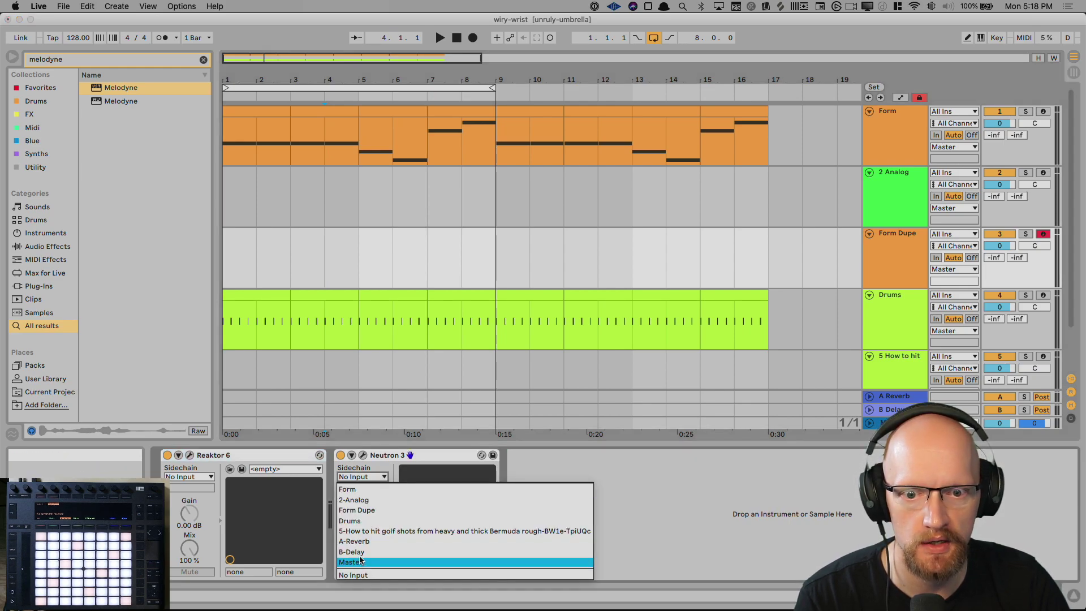
pyautogui.click(375, 521)
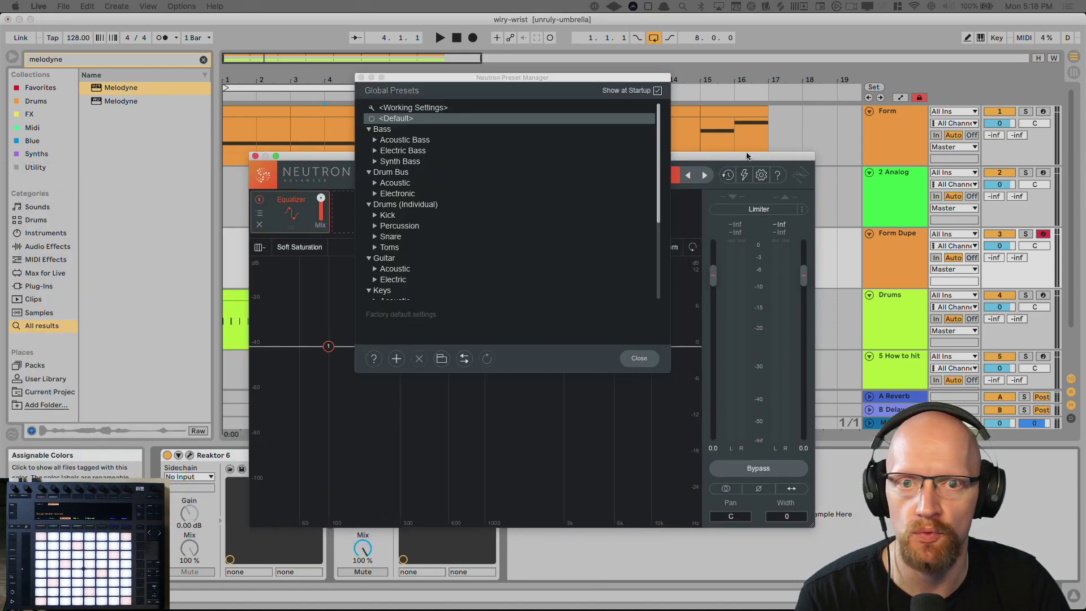
pyautogui.click(361, 79)
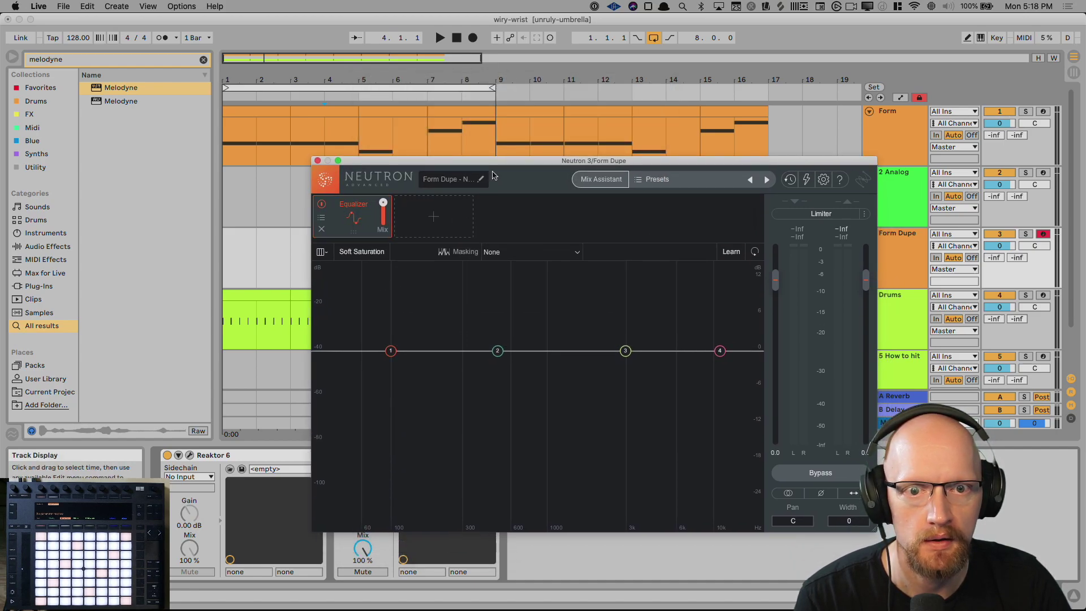
pyautogui.click(789, 141)
pyautogui.moveTo(690, 162)
pyautogui.mouseDown()
pyautogui.moveTo(690, 173)
pyautogui.moveTo(912, 160)
pyautogui.moveTo(647, 312)
pyautogui.mouseUp()
pyautogui.click(887, 139)
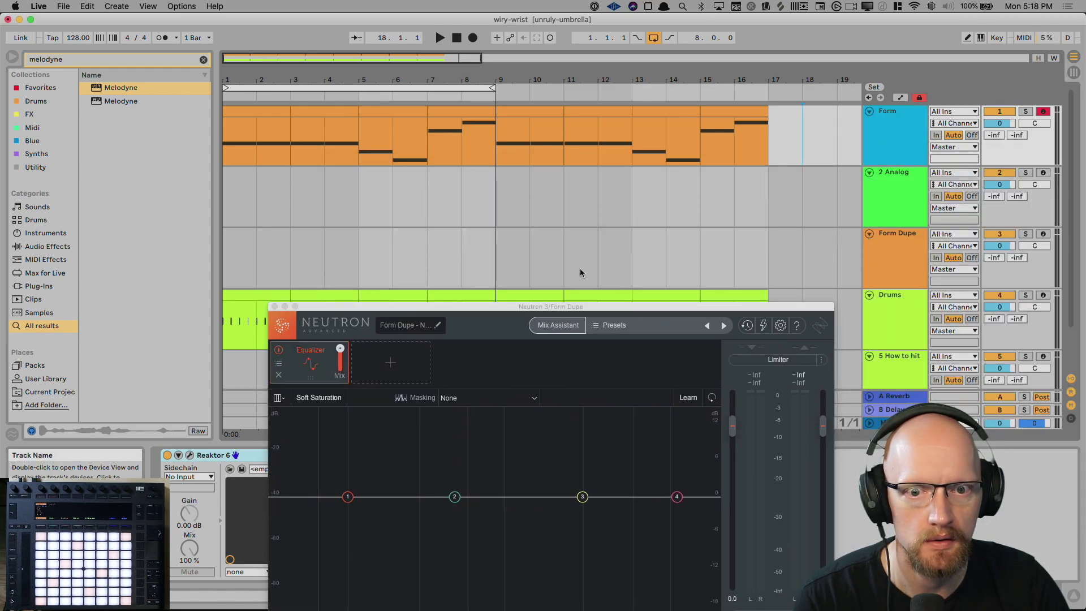
pyautogui.click(414, 325)
pyautogui.click(275, 306)
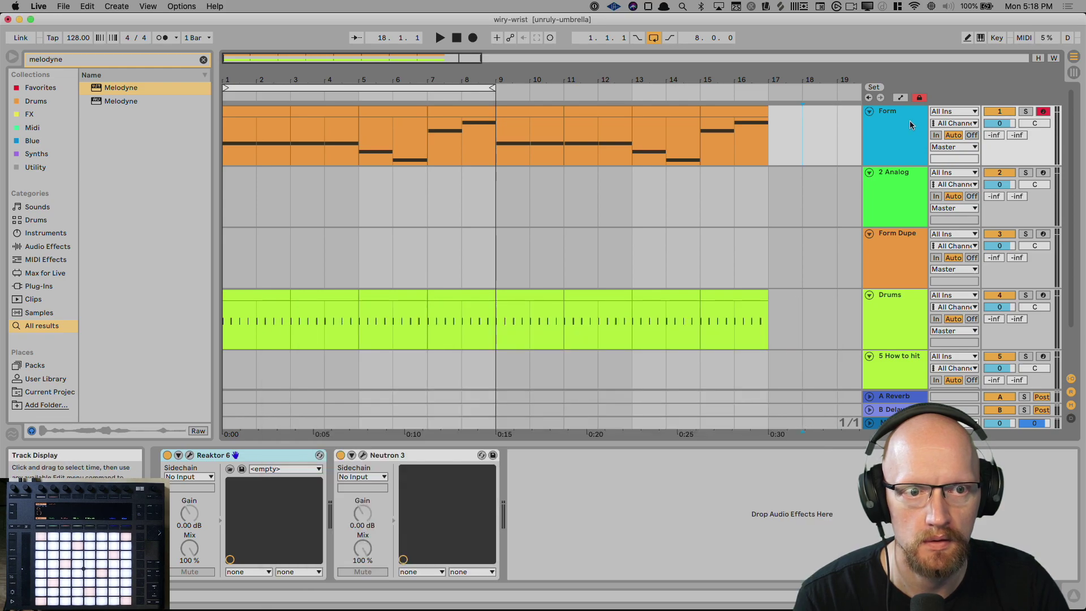
# Open Neutron 3 on the Form track and set Compressor 1's sidechain to Ext Full.
pyautogui.click(362, 456)
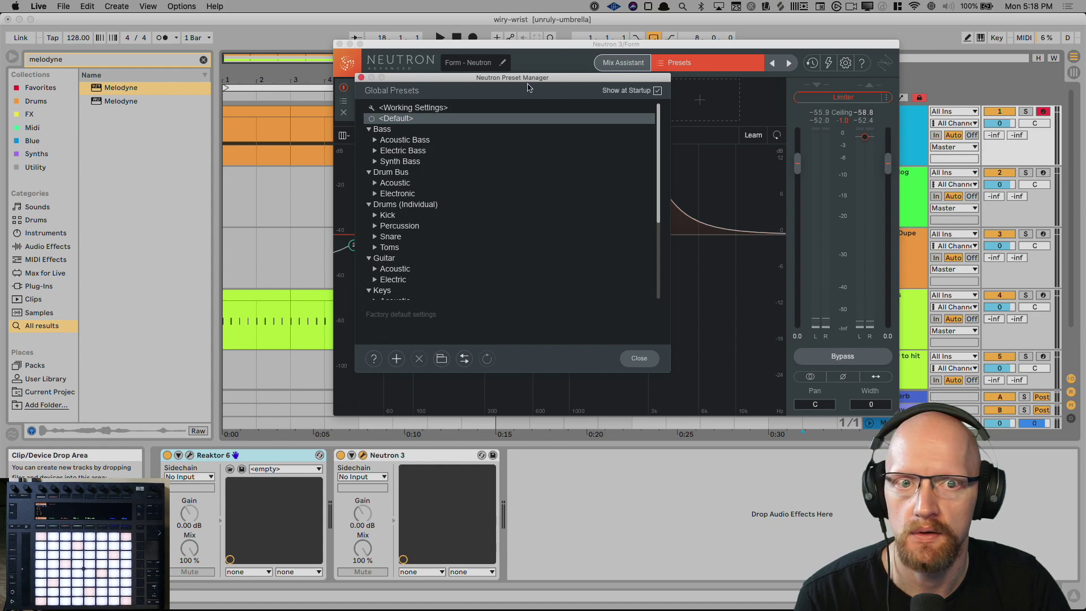
pyautogui.click(361, 78)
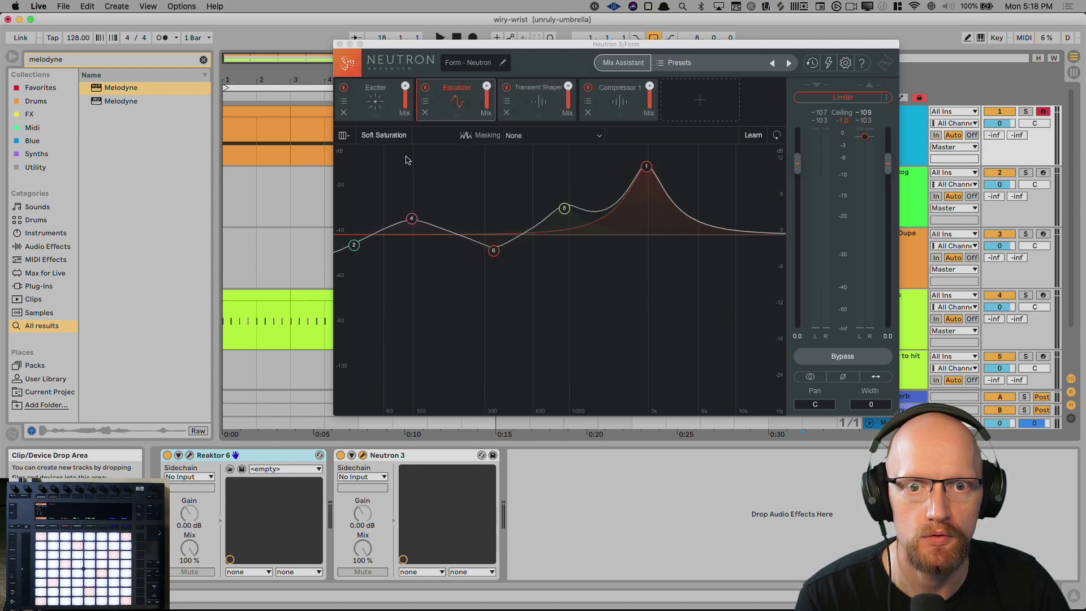
pyautogui.click(637, 112)
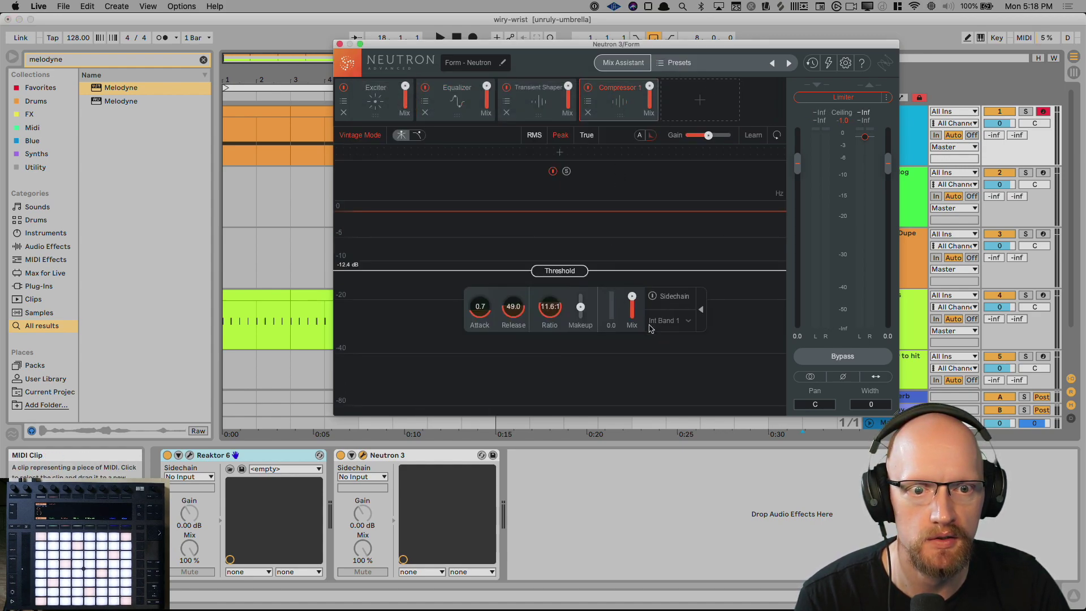
pyautogui.click(686, 316)
pyautogui.click(677, 412)
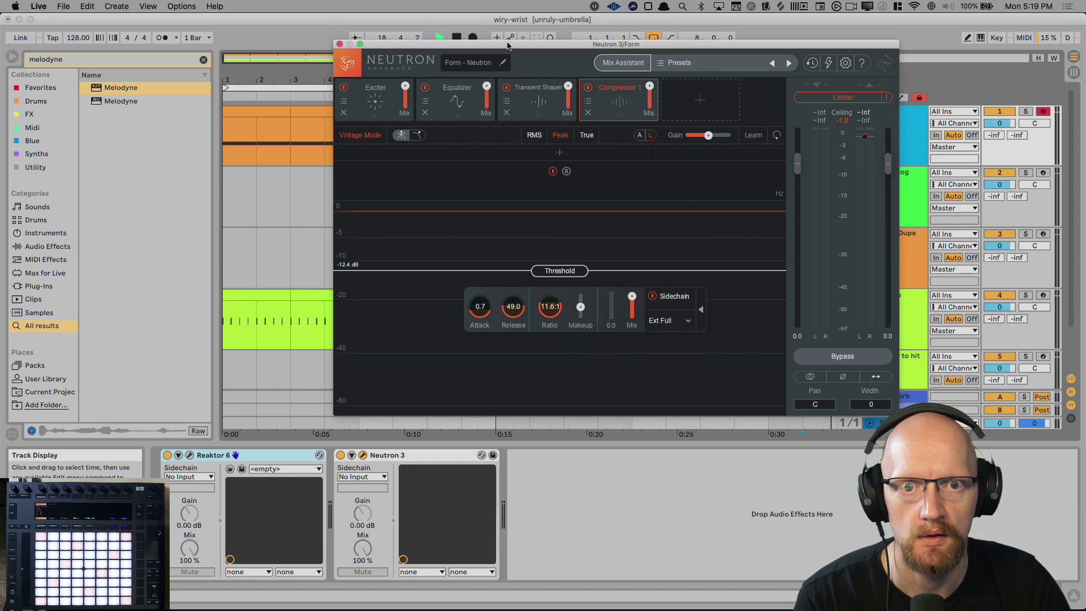
# Play from the start and set Compressor 1's threshold to -13.0 dB, attack to 2.7 and ratio to 30.0:1.
pyautogui.moveTo(508, 46); pyautogui.dragTo(503, 98)
pyautogui.click(458, 37)
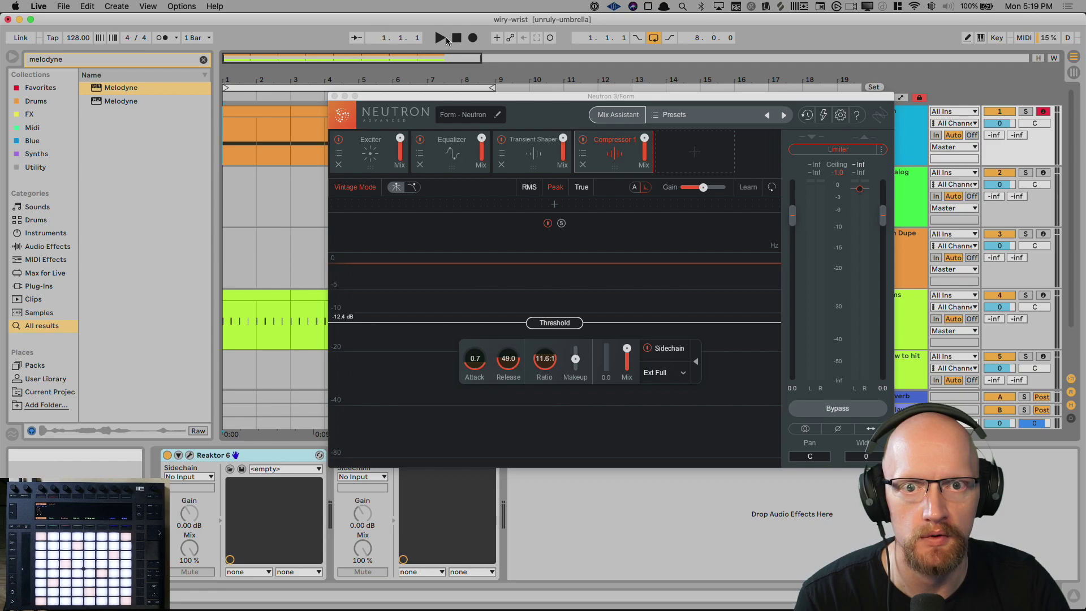
pyautogui.click(441, 38)
pyautogui.moveTo(554, 323); pyautogui.dragTo(560, 338)
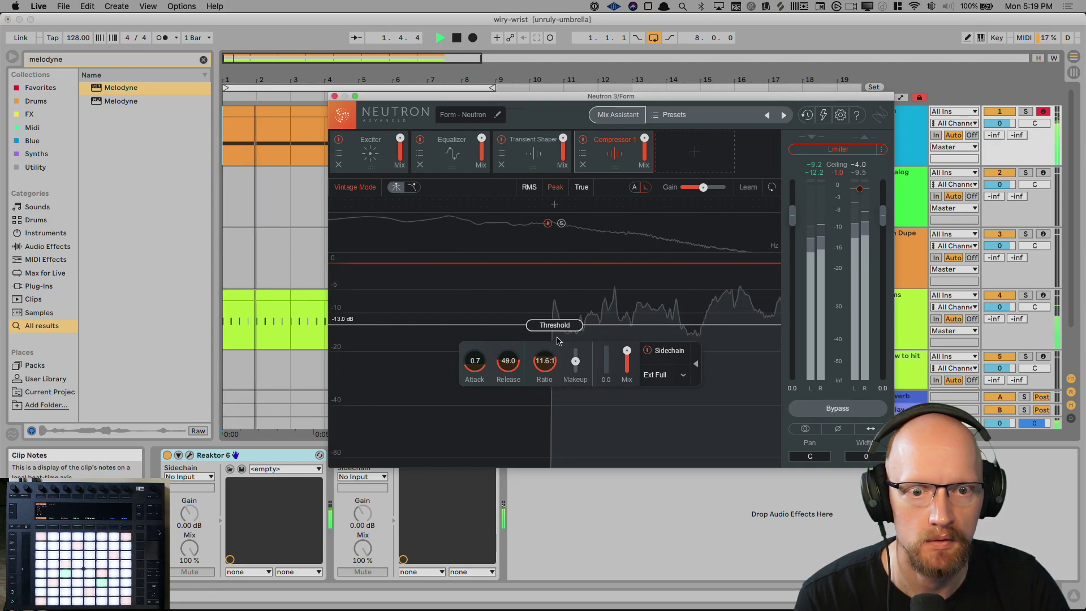
pyautogui.moveTo(475, 360); pyautogui.dragTo(474, 348)
pyautogui.moveTo(545, 360); pyautogui.dragTo(544, 308)
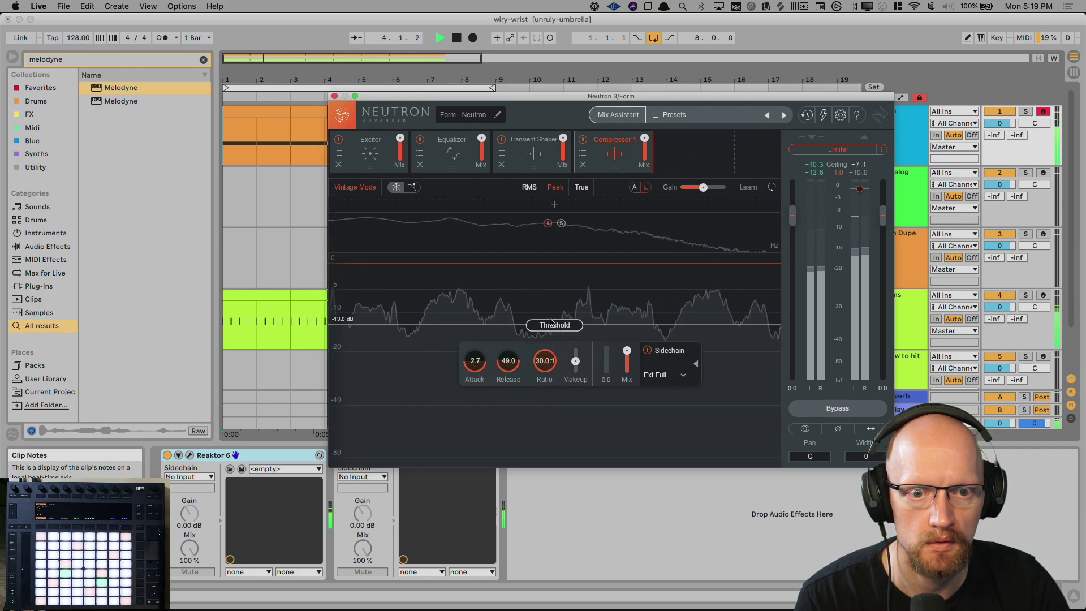
# During playback, set Compressor 1's attack to 0.1, release to 10.6 and threshold to -9.6 dB.
pyautogui.moveTo(475, 361); pyautogui.dragTo(459, 280)
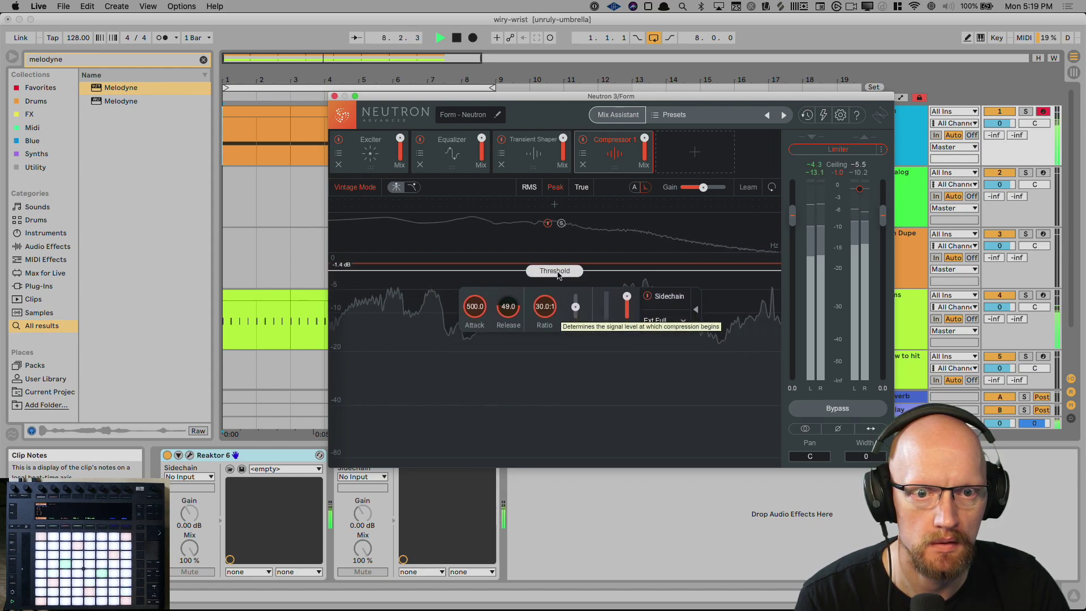
pyautogui.moveTo(563, 291); pyautogui.dragTo(562, 347)
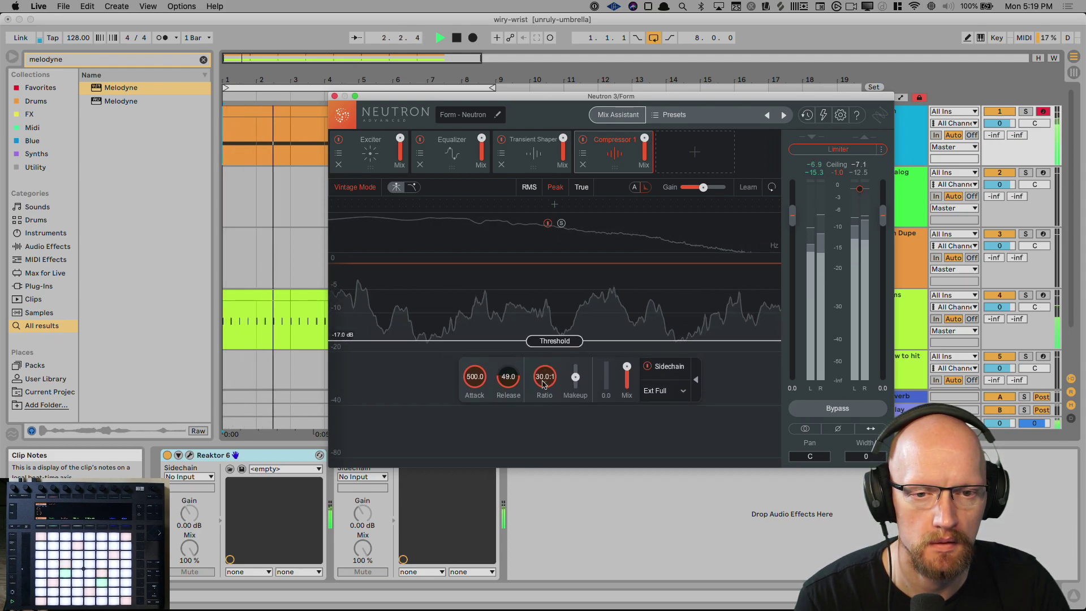
pyautogui.moveTo(509, 377); pyautogui.dragTo(515, 392)
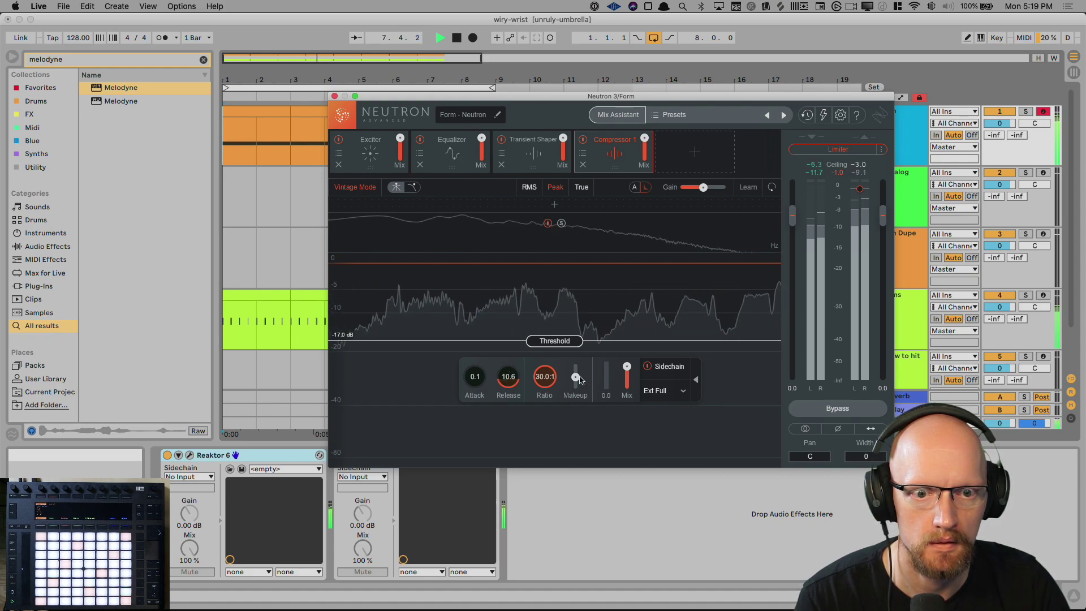
pyautogui.moveTo(571, 342); pyautogui.dragTo(575, 326)
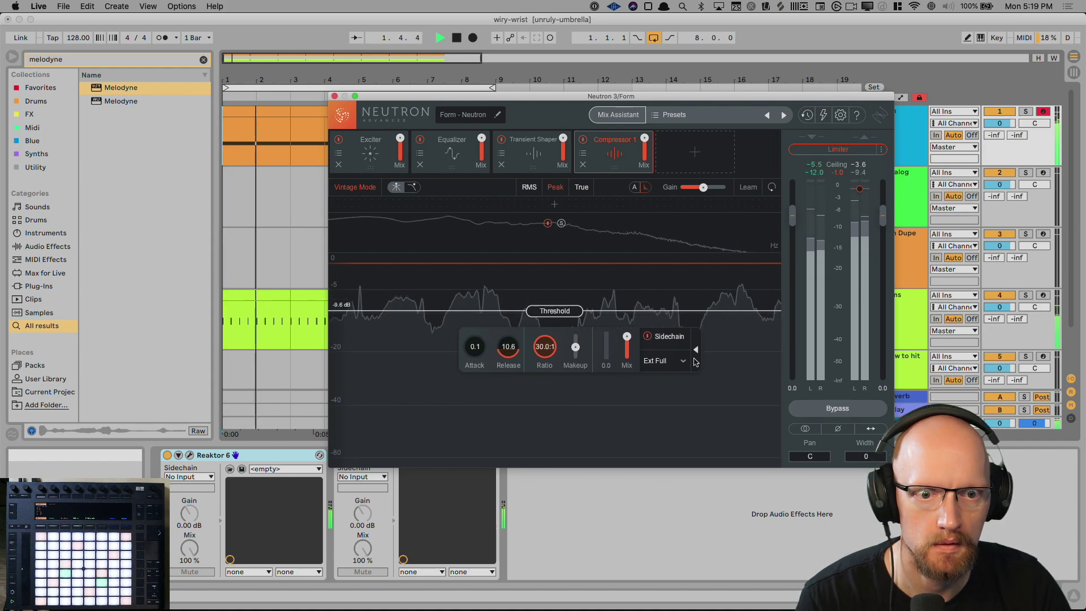
# Choose Drums as the sidechain input of Neutron 3 on the Form track and play from bar 9.
pyautogui.moveTo(385, 96); pyautogui.dragTo(611, 246)
pyautogui.click(495, 137)
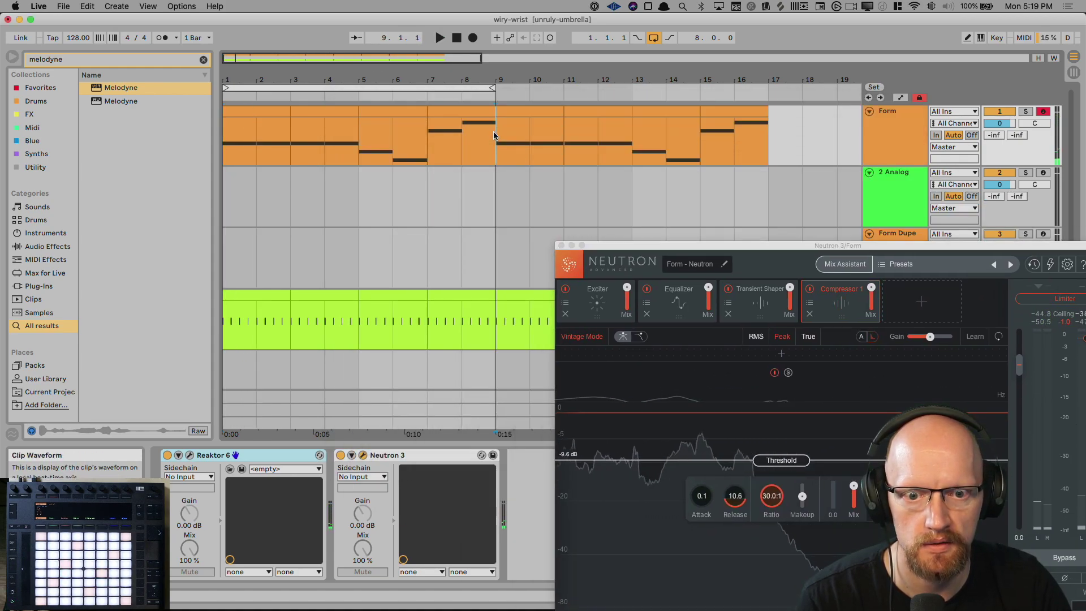
pyautogui.click(378, 477)
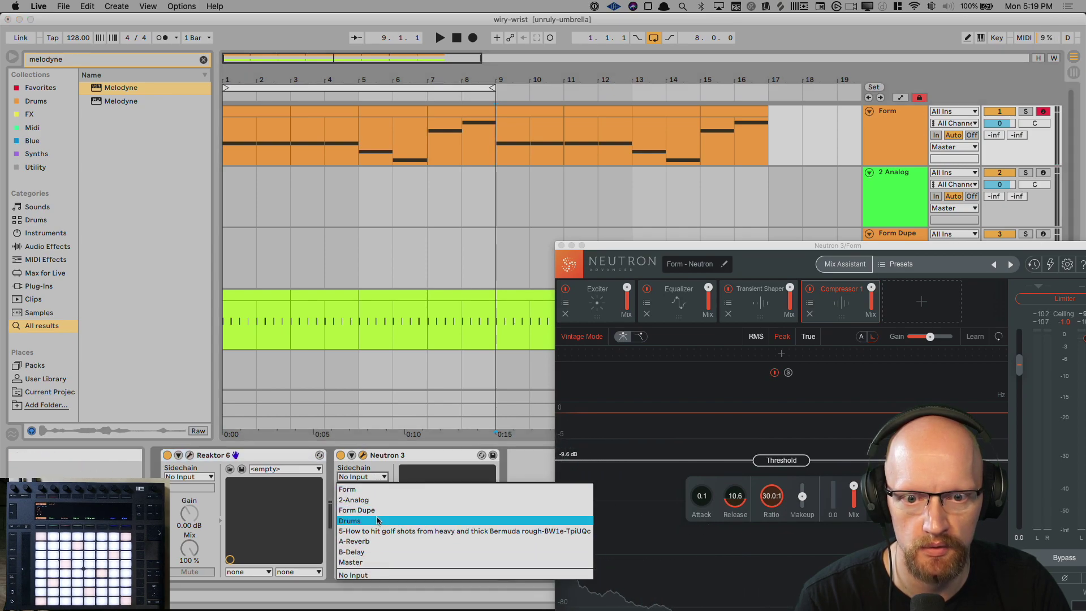
pyautogui.moveTo(695, 245); pyautogui.dragTo(423, 154)
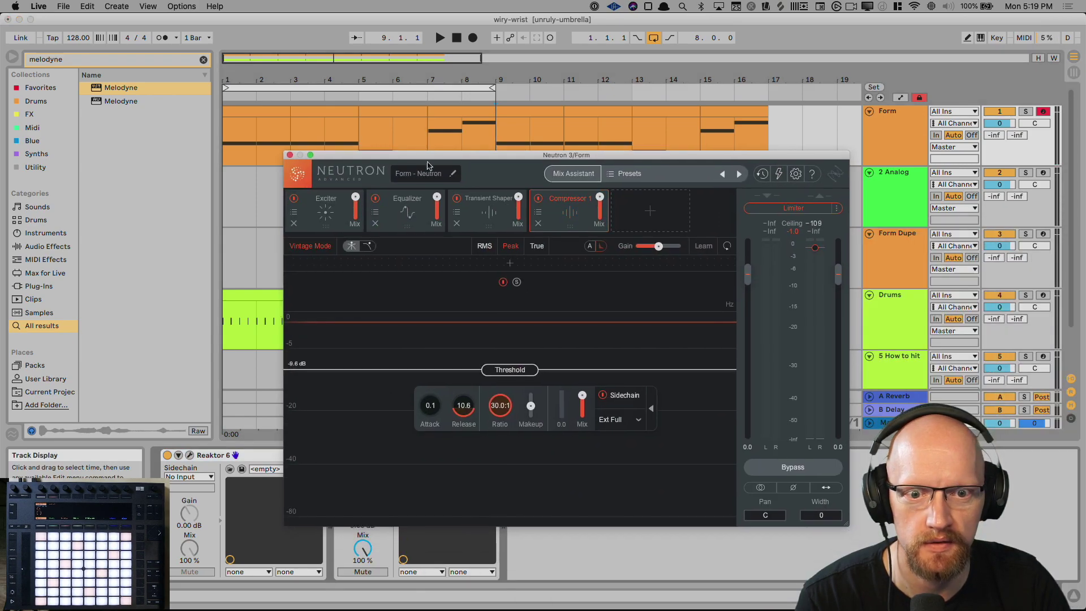
pyautogui.press('space')
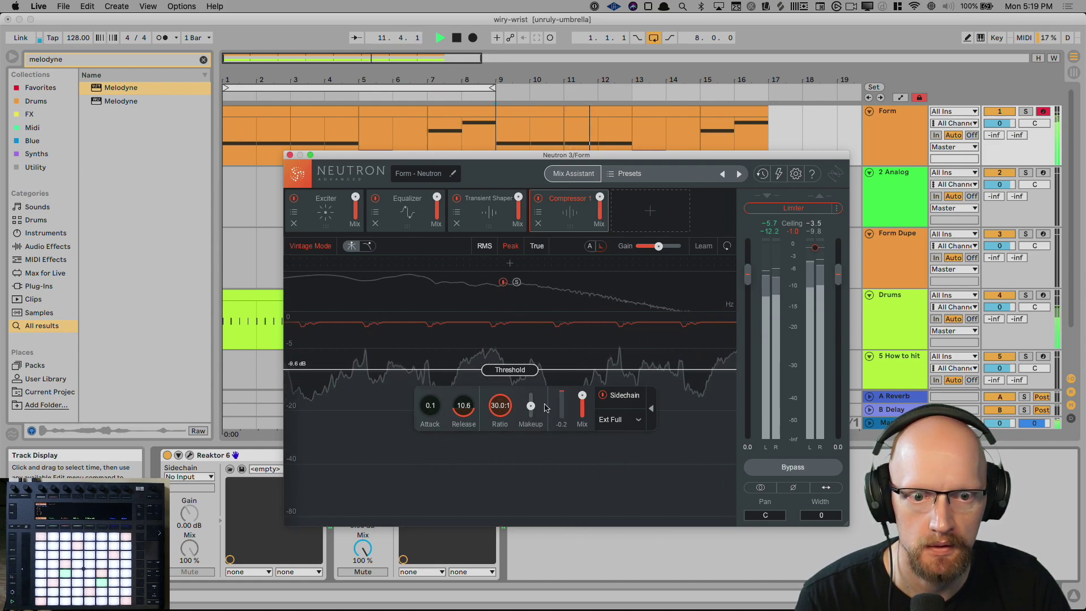
# Lower Compressor 1's mix, set its threshold to -20.8 dB, and close the plug-in.
pyautogui.moveTo(510, 372); pyautogui.dragTo(509, 398)
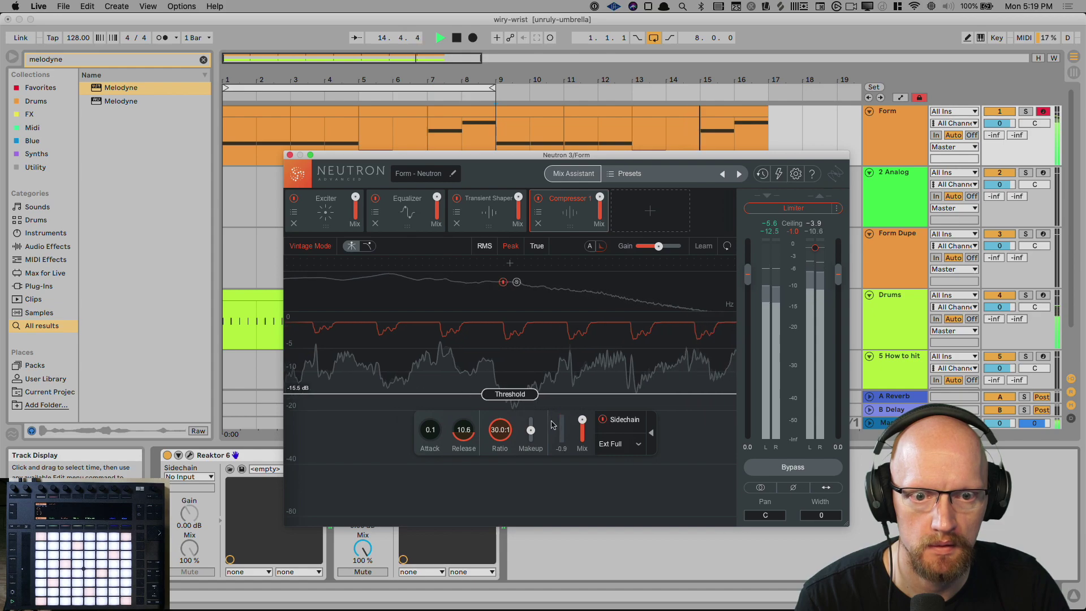
pyautogui.moveTo(582, 421); pyautogui.dragTo(583, 466)
pyautogui.moveTo(511, 394); pyautogui.dragTo(512, 413)
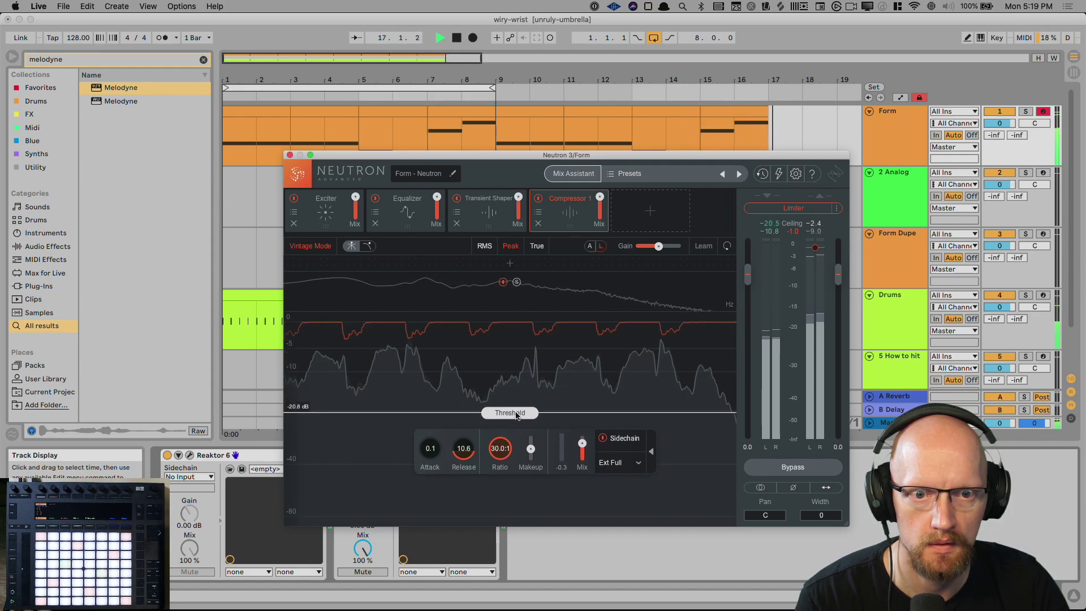
pyautogui.click(290, 155)
# Stop playback and loop the arrangement over bars 1 to 16.
pyautogui.press('space')
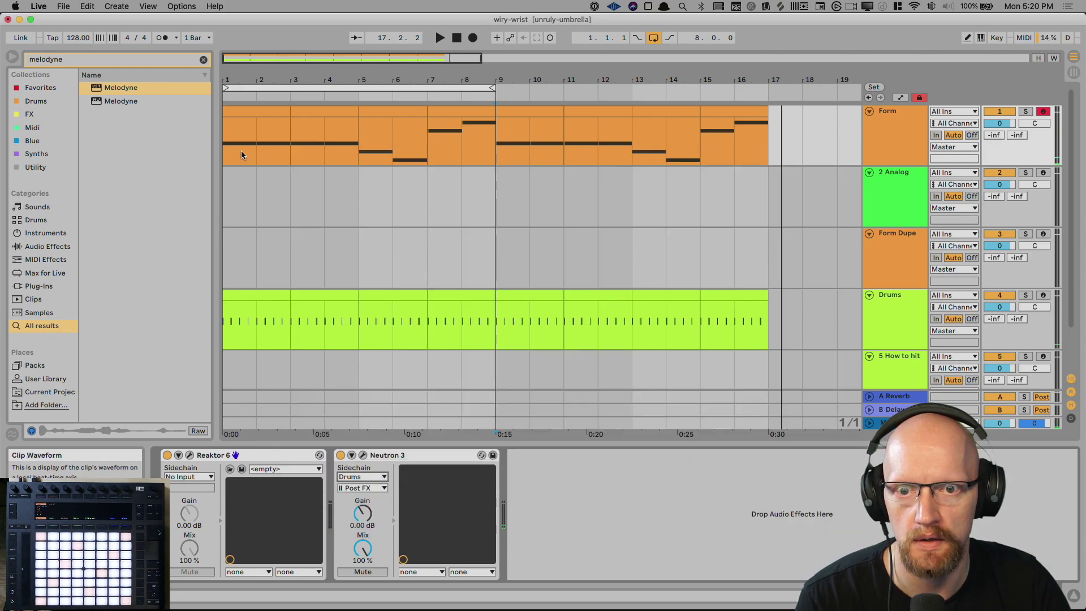
pyautogui.moveTo(226, 149); pyautogui.dragTo(766, 152)
pyautogui.press('super+l')
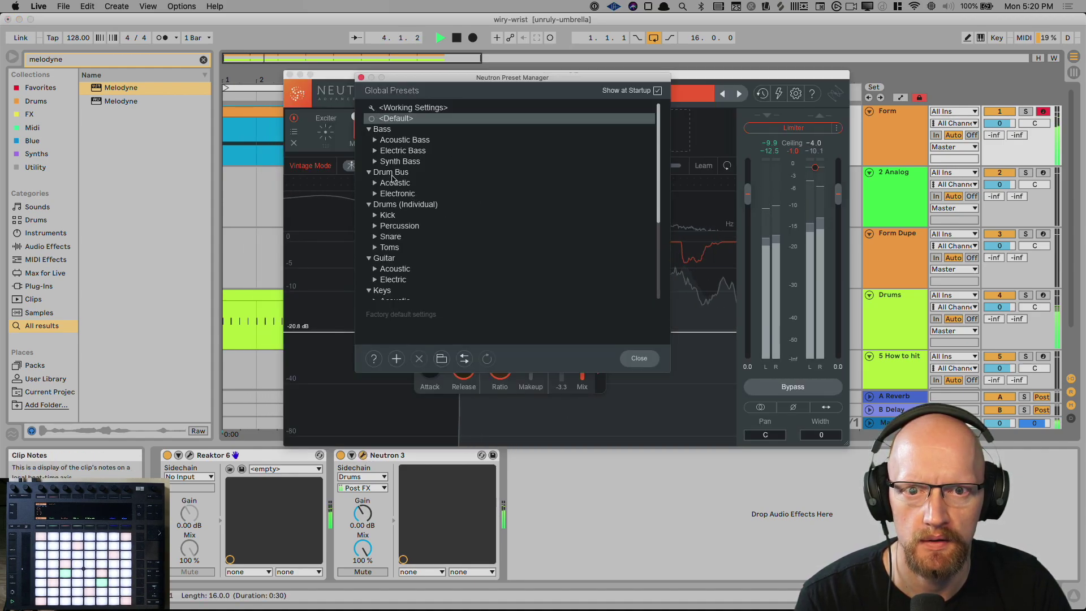
# Load the Synth Bass preset Basic Sub Enhancer in the Form track's Neutron 3 and close the preset manager.
pyautogui.click(372, 162)
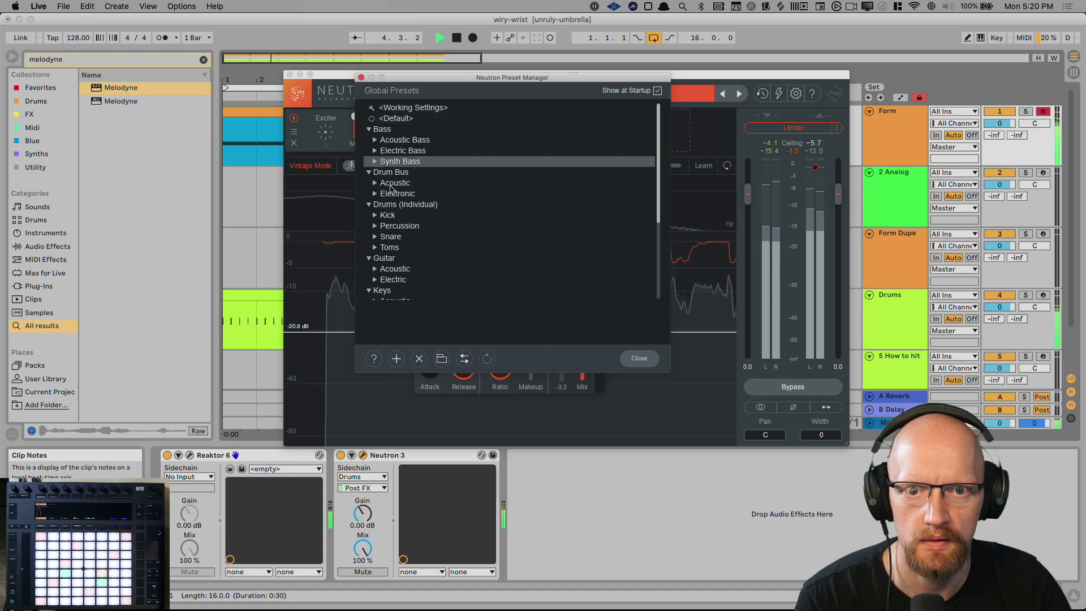
pyautogui.click(372, 163)
pyautogui.click(417, 196)
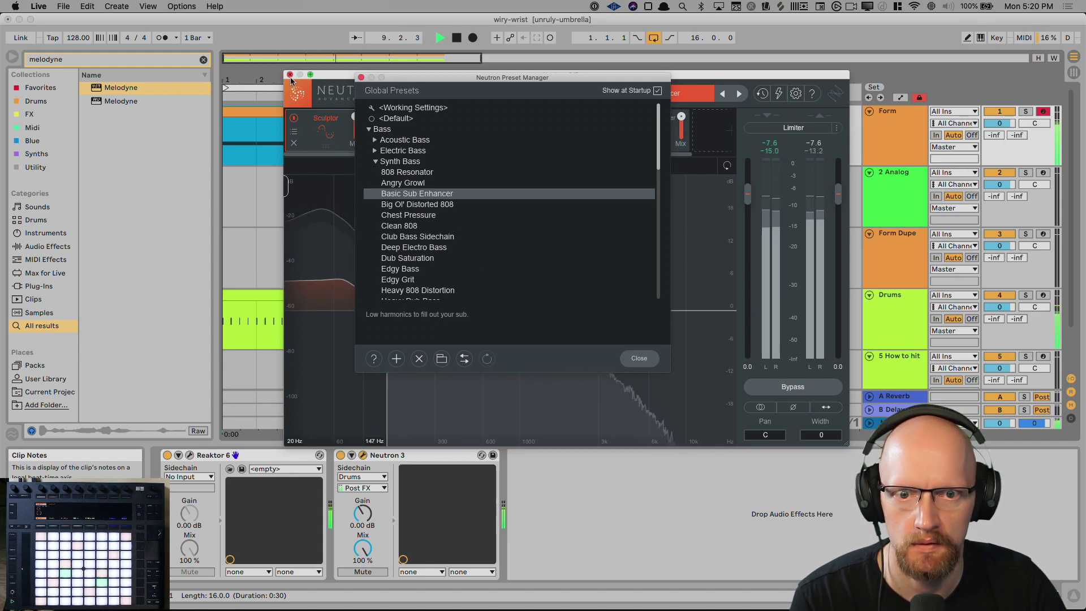
pyautogui.click(361, 79)
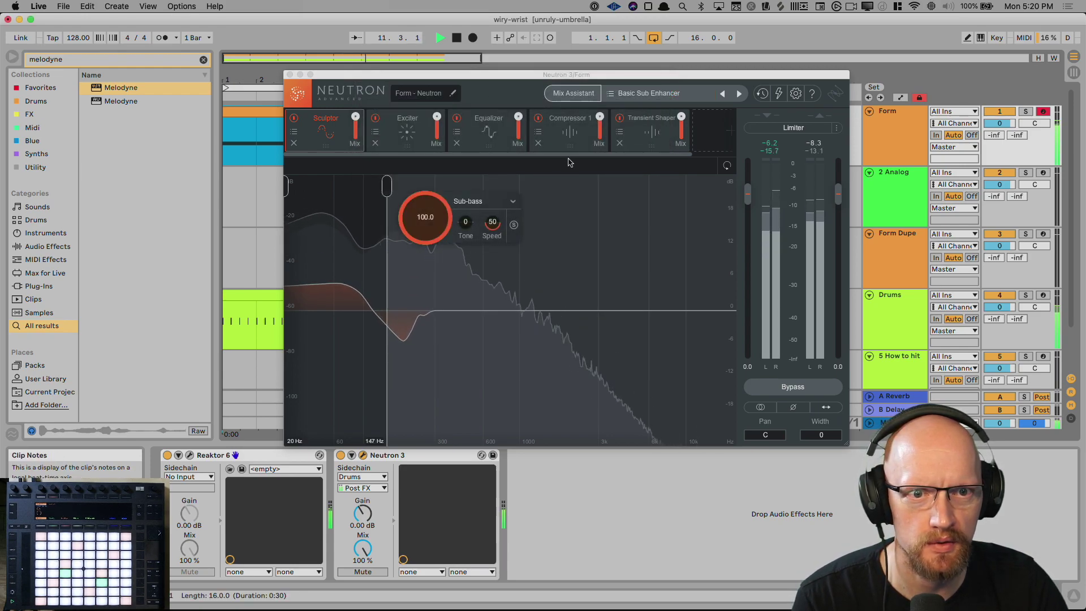
# Set Compressor 1's threshold to -17.9 dB in the Form track's Neutron 3 and show its sidechain settings.
pyautogui.click(568, 130)
pyautogui.moveTo(521, 371); pyautogui.dragTo(521, 341)
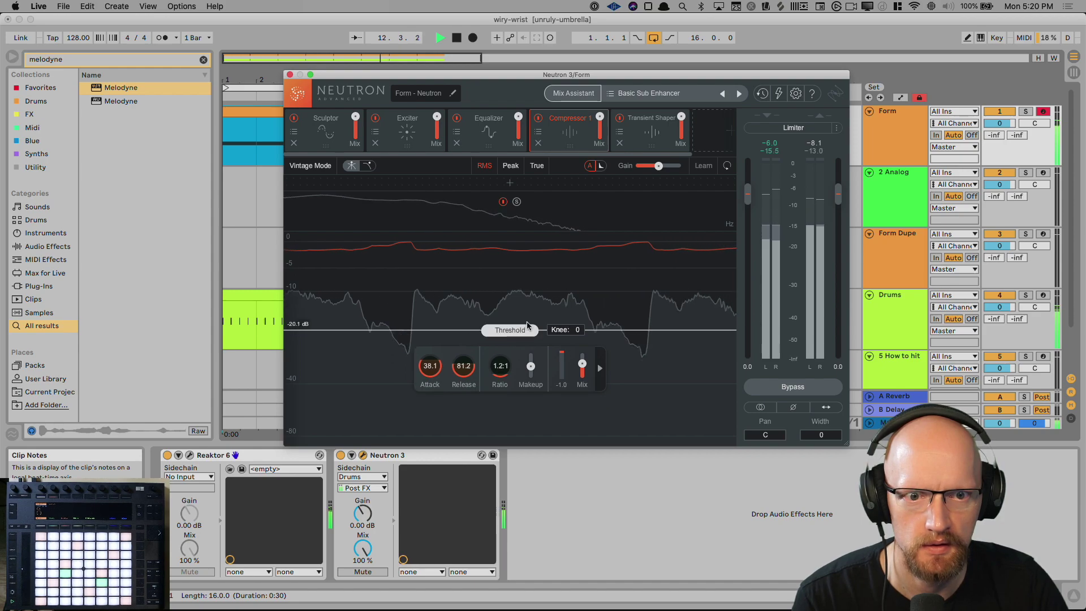
pyautogui.click(598, 359)
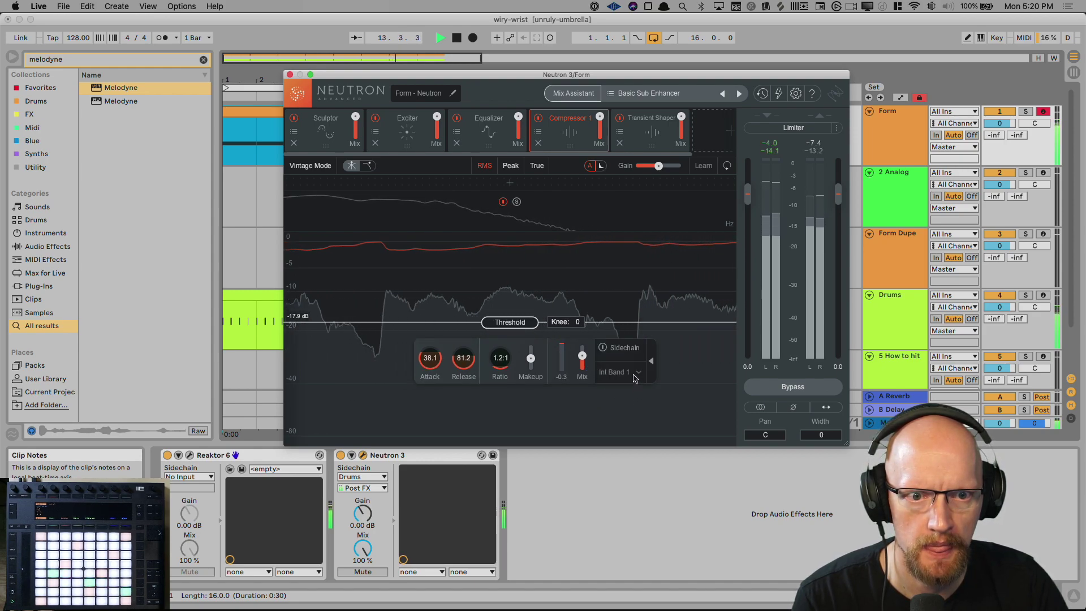
# With the compressor's sidechain on, set its attack to 0.1 and ratio to 30.0:1, and close the plug-in.
pyautogui.moveTo(431, 360); pyautogui.dragTo(489, 578)
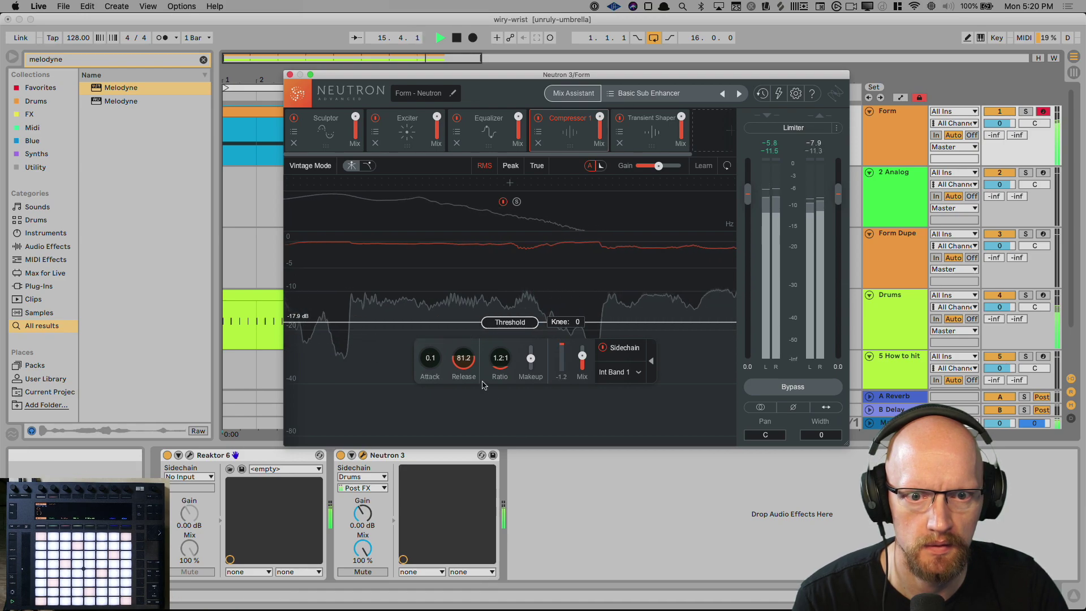
pyautogui.moveTo(501, 360); pyautogui.dragTo(502, 210)
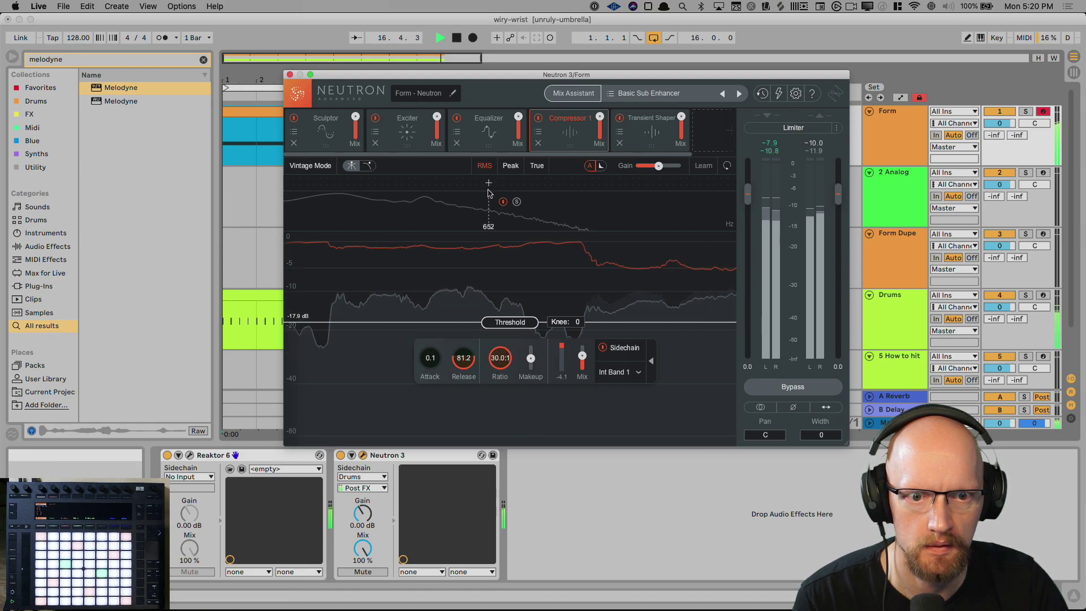
pyautogui.click(290, 75)
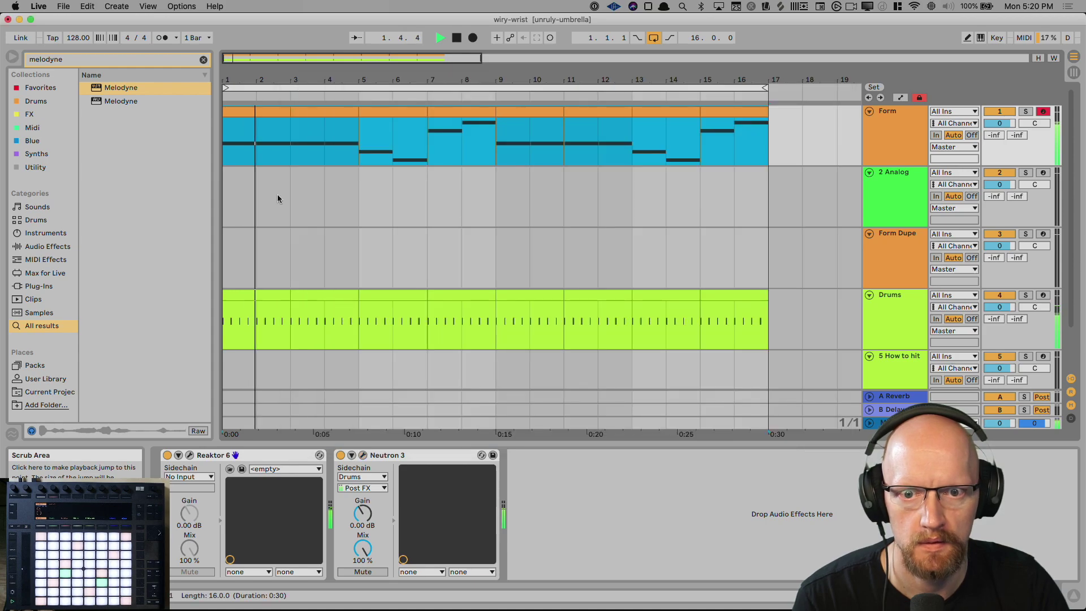
# On the Drums track, set Slice 22's pitch envelope amount to +12 st and its decay to 3.63 ms.
pyautogui.click(254, 295)
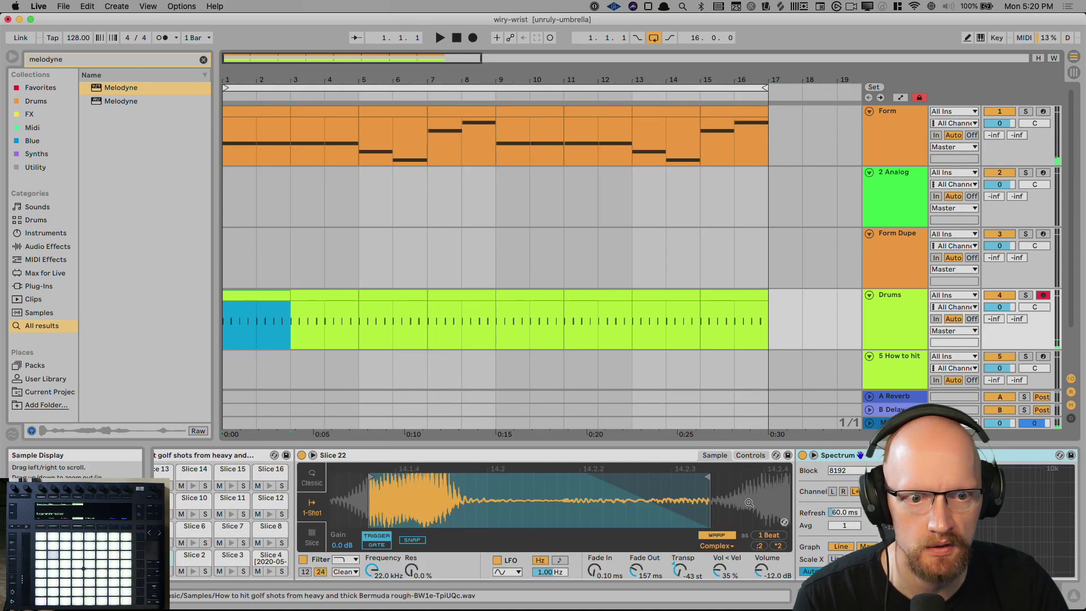
pyautogui.click(751, 455)
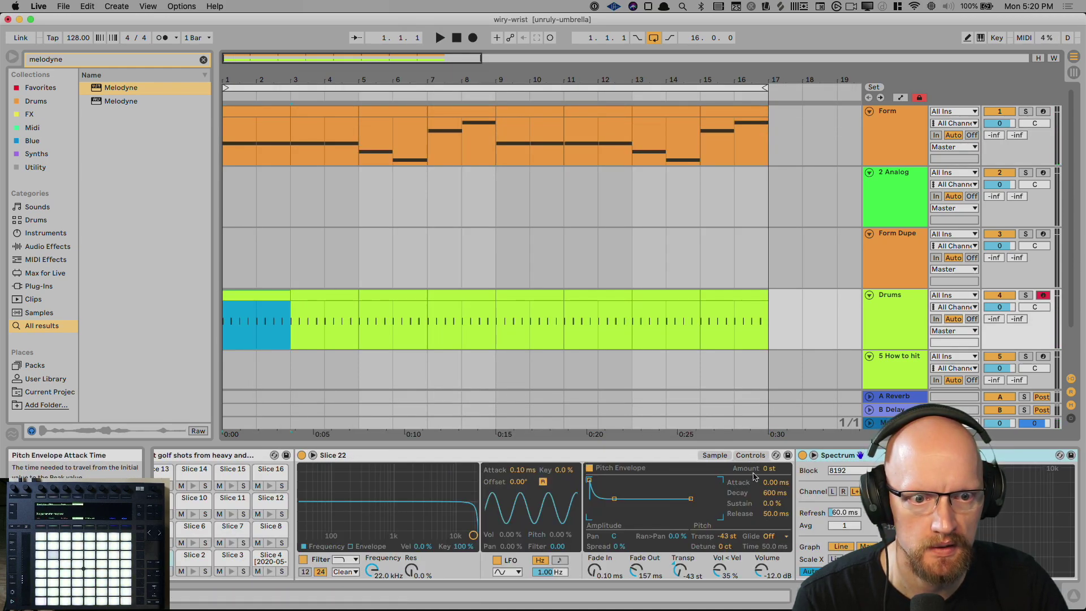
pyautogui.moveTo(764, 472); pyautogui.dragTo(764, 461)
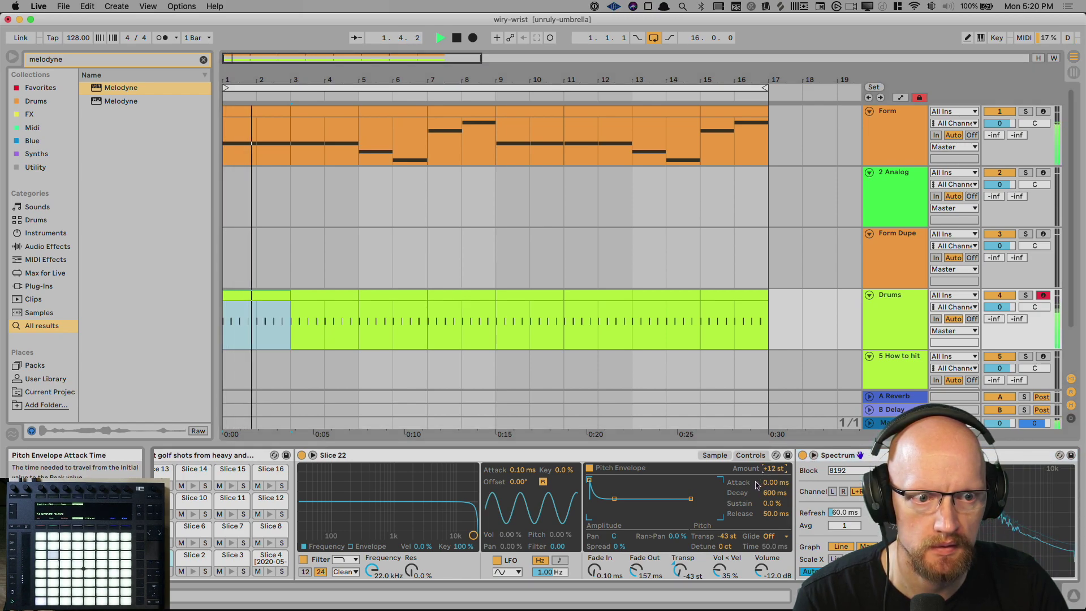
pyautogui.moveTo(775, 493)
pyautogui.mouseDown()
pyautogui.moveTo(775, 526)
pyautogui.moveTo(775, 501)
pyautogui.mouseUp()
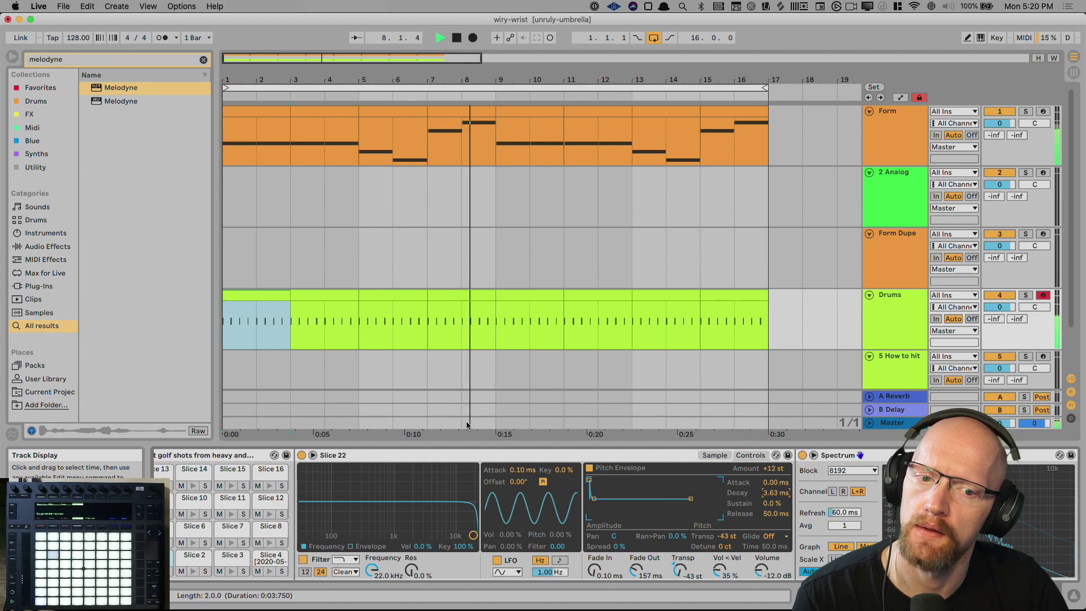
# Stop playback, solo the Drums track and listen to its first bar alone.
pyautogui.press('space')
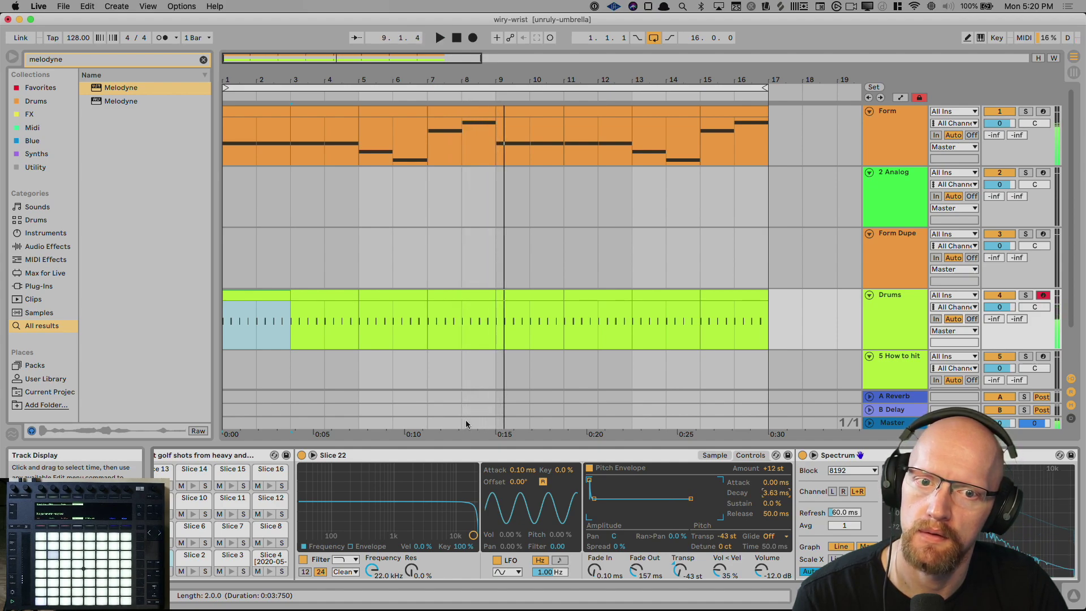
pyautogui.press('s')
pyautogui.press('space')
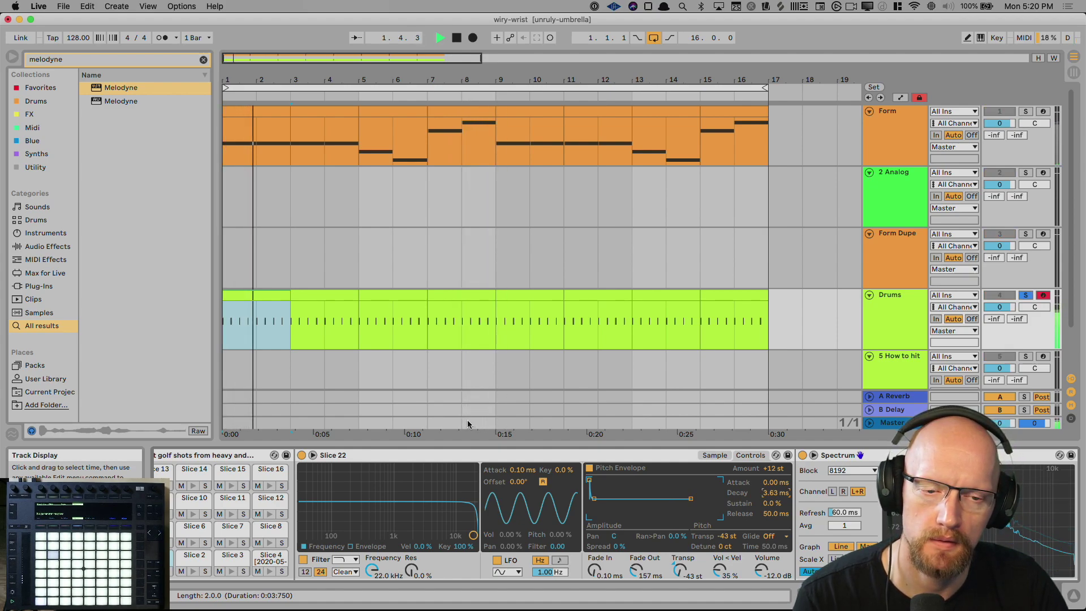
pyautogui.press('space')
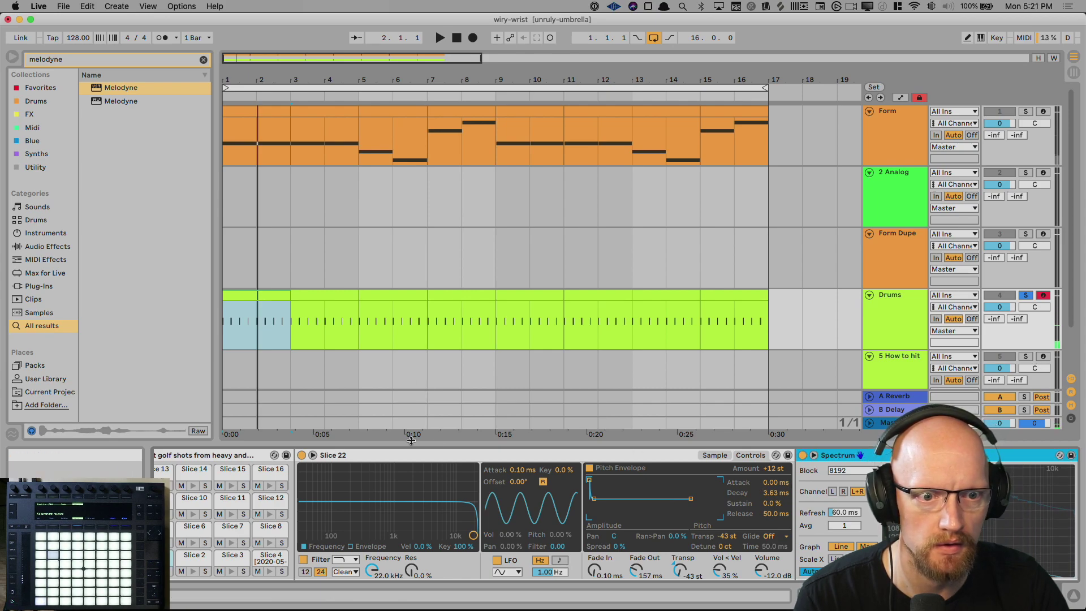
# Clear the browser search and insert Neutron 3 from Favorites before Spectrum on the Drums track.
pyautogui.hscroll(3, 851, 471)
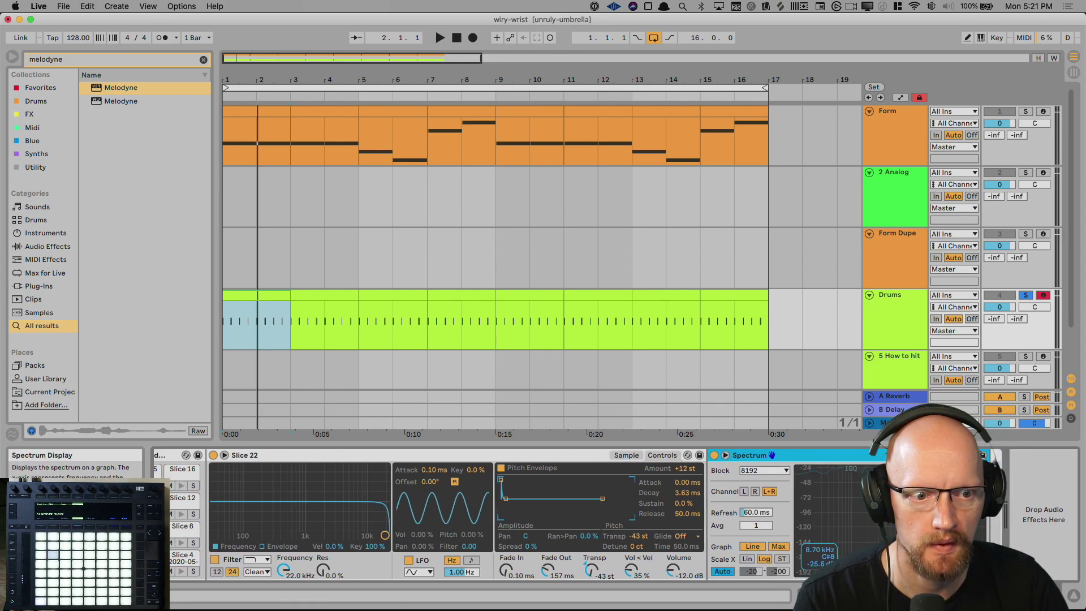
pyautogui.click(51, 89)
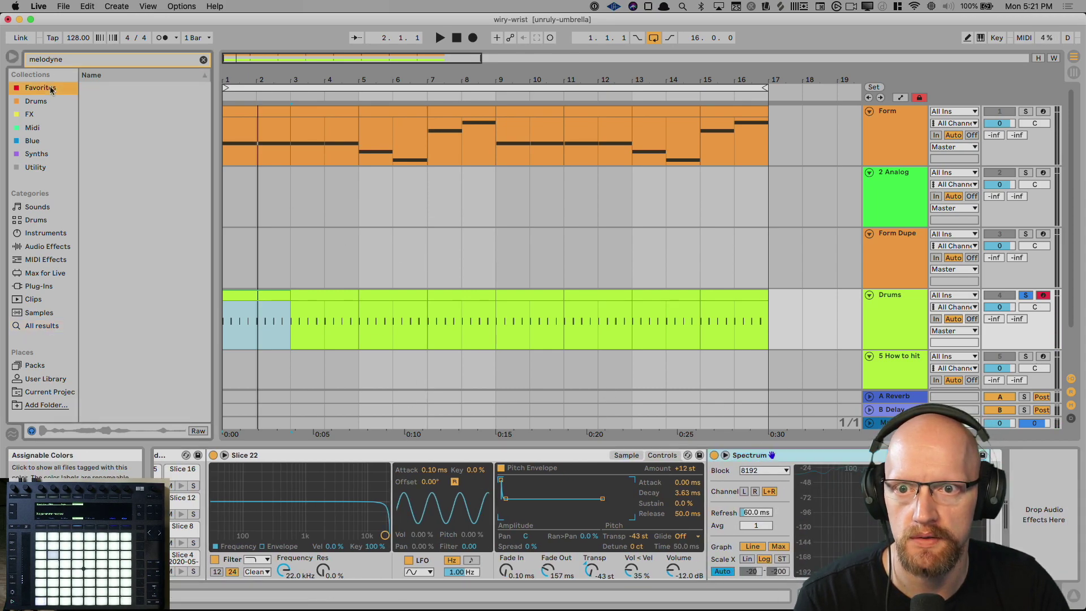
pyautogui.click(205, 61)
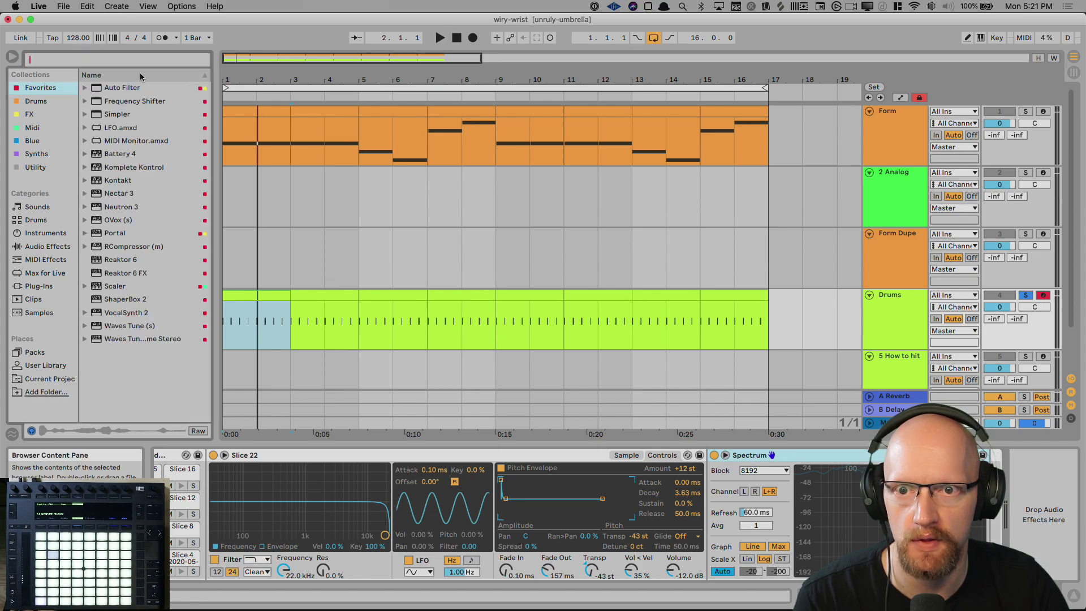
pyautogui.click(113, 208)
pyautogui.moveTo(760, 412); pyautogui.dragTo(714, 484)
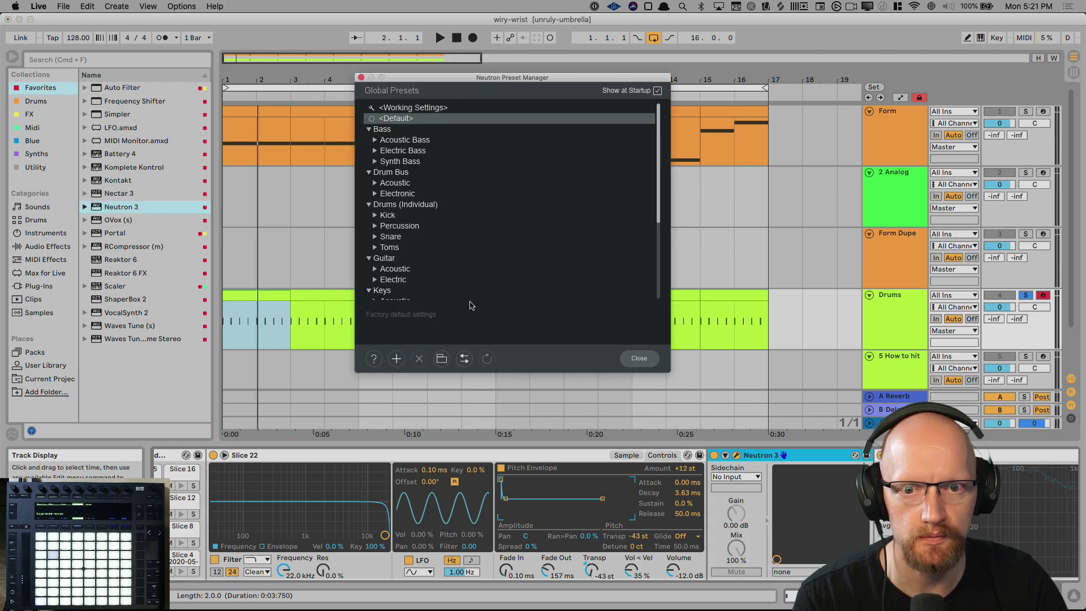
# Load the Kick preset 1984 Energize in the Drums track's Neutron 3 and play the soloed drums.
pyautogui.click(375, 216)
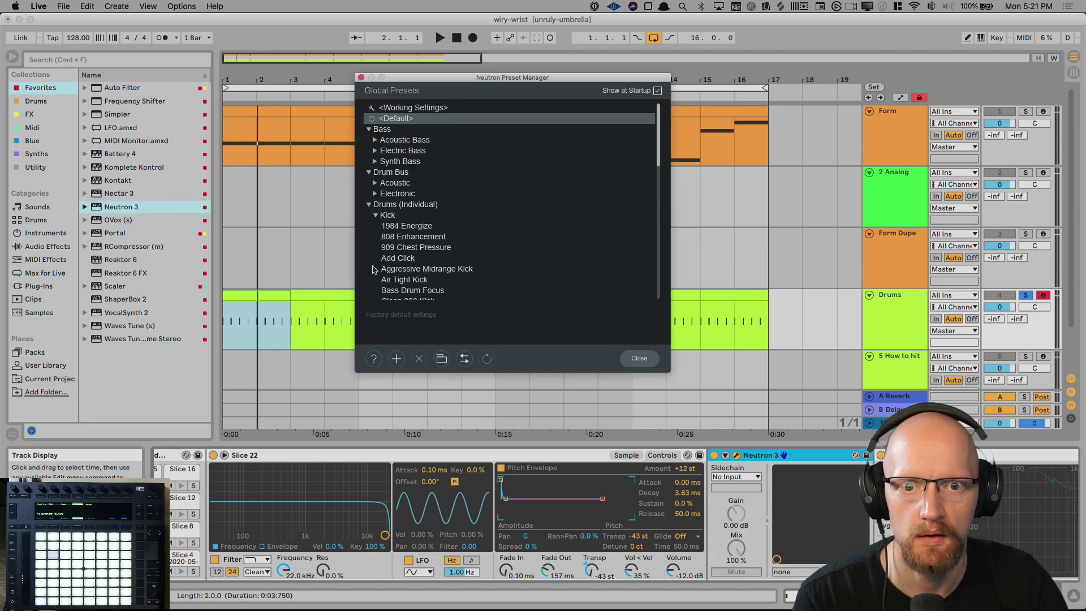
pyautogui.click(375, 216)
pyautogui.click(374, 217)
pyautogui.click(384, 227)
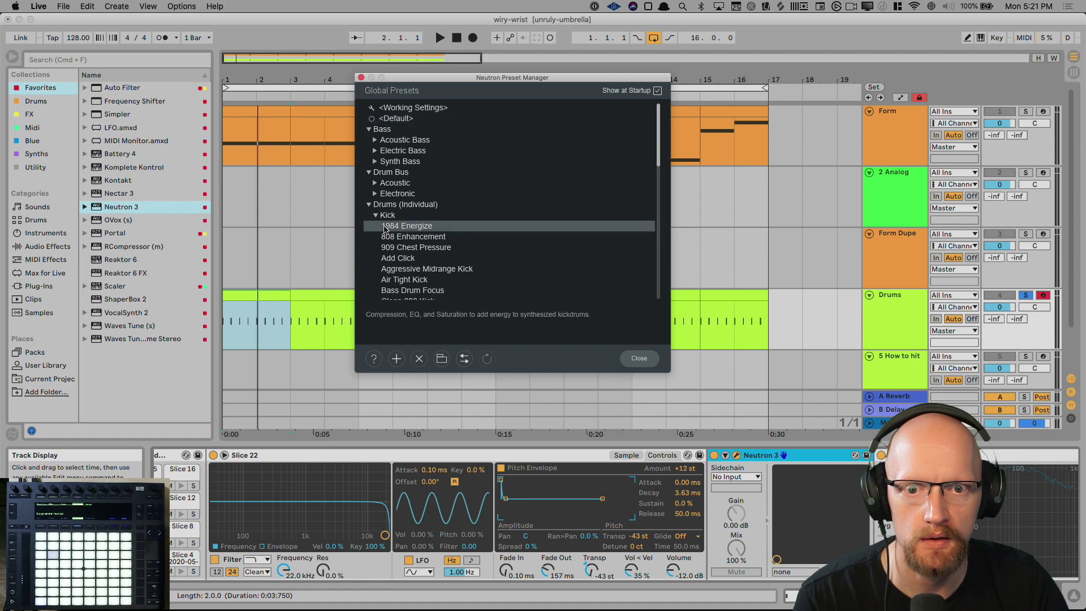
pyautogui.press('space')
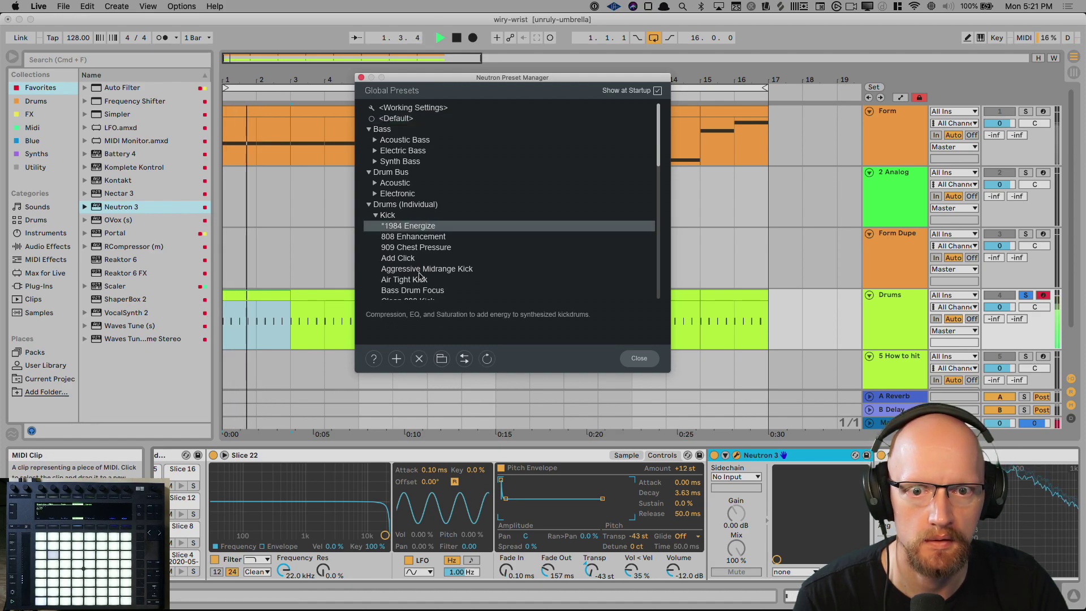
# Audition the kick presets Aggressive Midrange Kick, Kick Drum Mic, Kick Boom and Knockin' Kick Drum during playback.
pyautogui.click(417, 273)
pyautogui.scroll(-3, 462, 286)
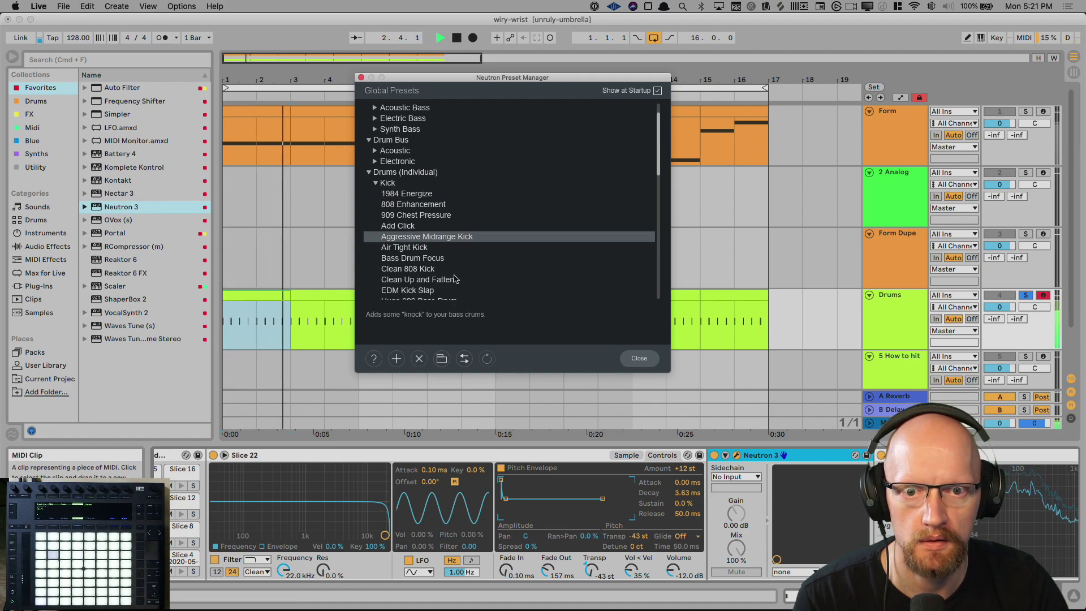
pyautogui.scroll(-6, 454, 279)
pyautogui.click(420, 257)
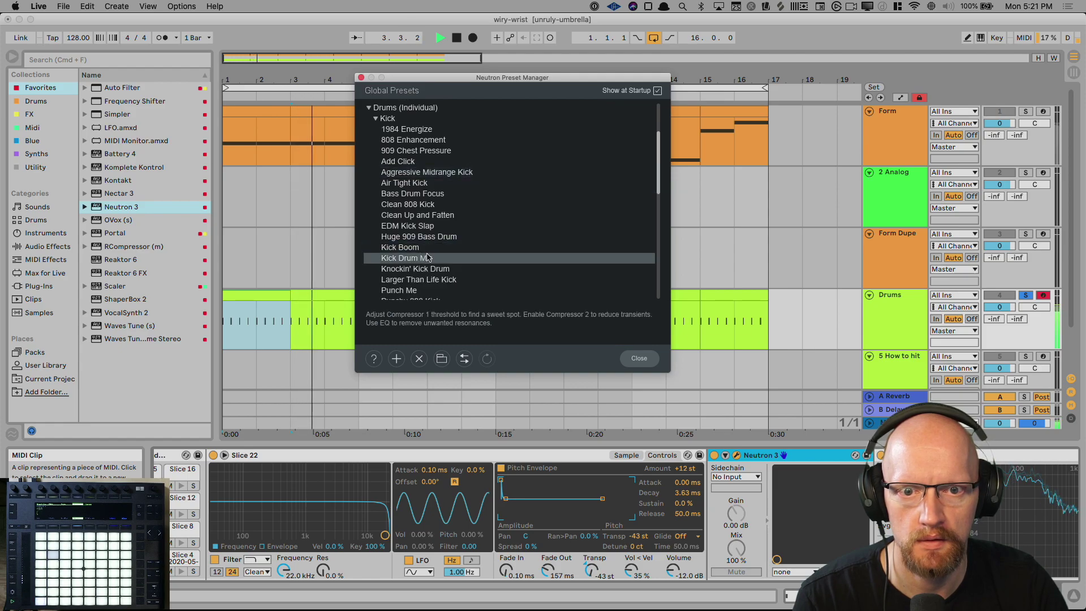
pyautogui.click(427, 249)
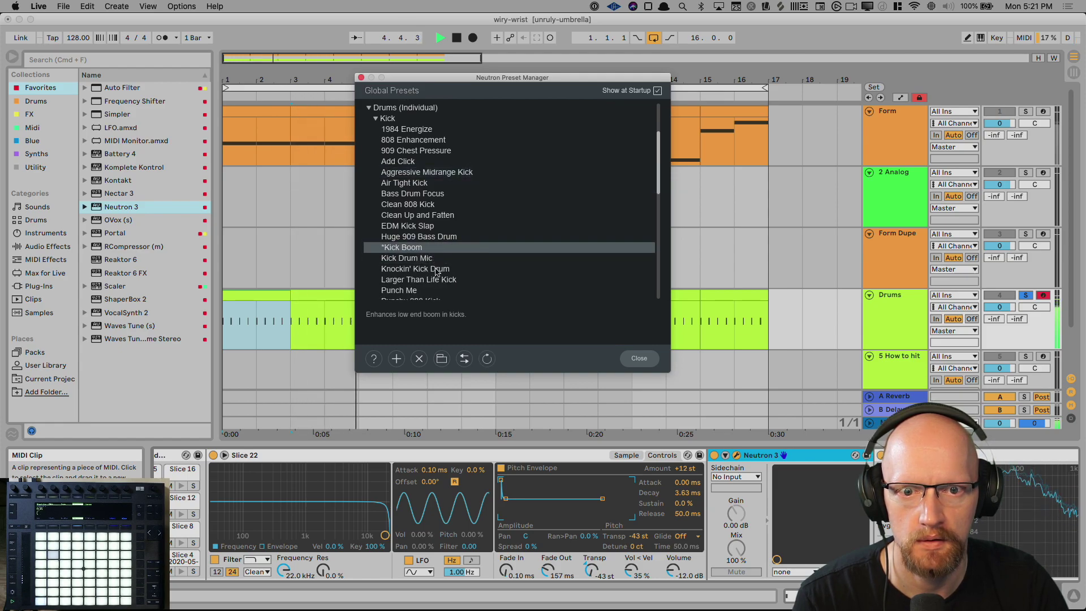
pyautogui.click(437, 271)
# Load the kick preset Punch Me and close the preset manager.
pyautogui.scroll(-2, 448, 277)
pyautogui.click(427, 272)
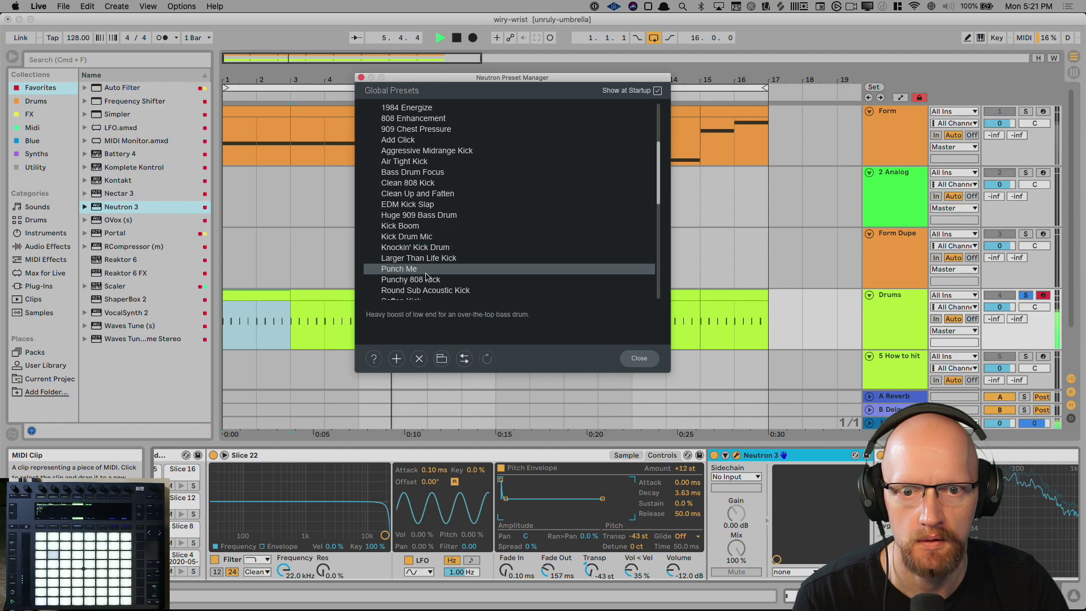
pyautogui.click(361, 78)
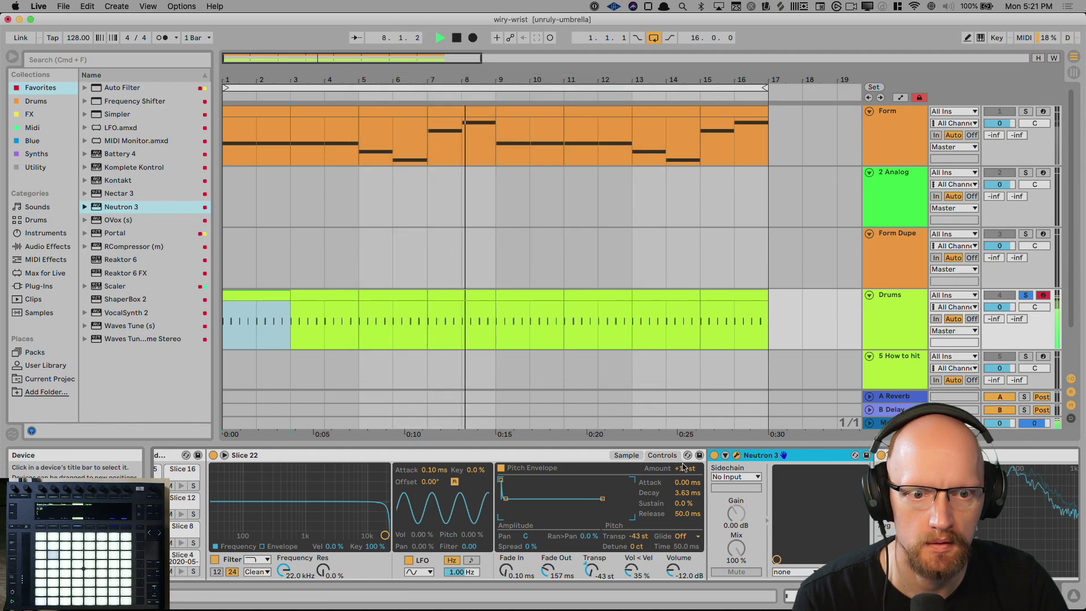
# Set Slice 22's pitch envelope amount to +8 st and move its sample end marker earlier to shorten the tail.
pyautogui.click(685, 468)
pyautogui.moveTo(685, 468); pyautogui.dragTo(684, 471)
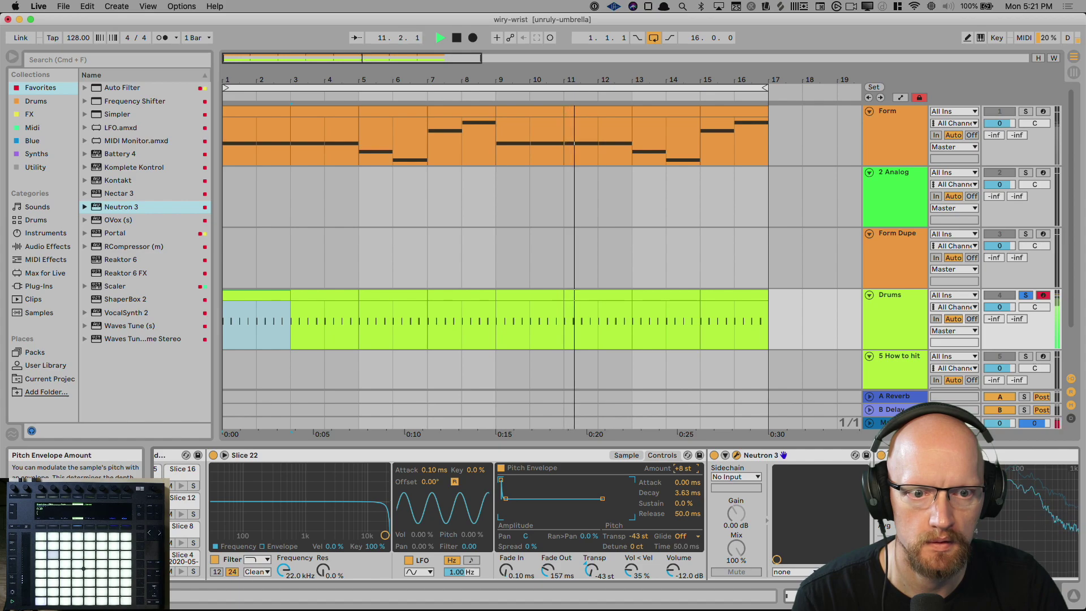
pyautogui.click(629, 455)
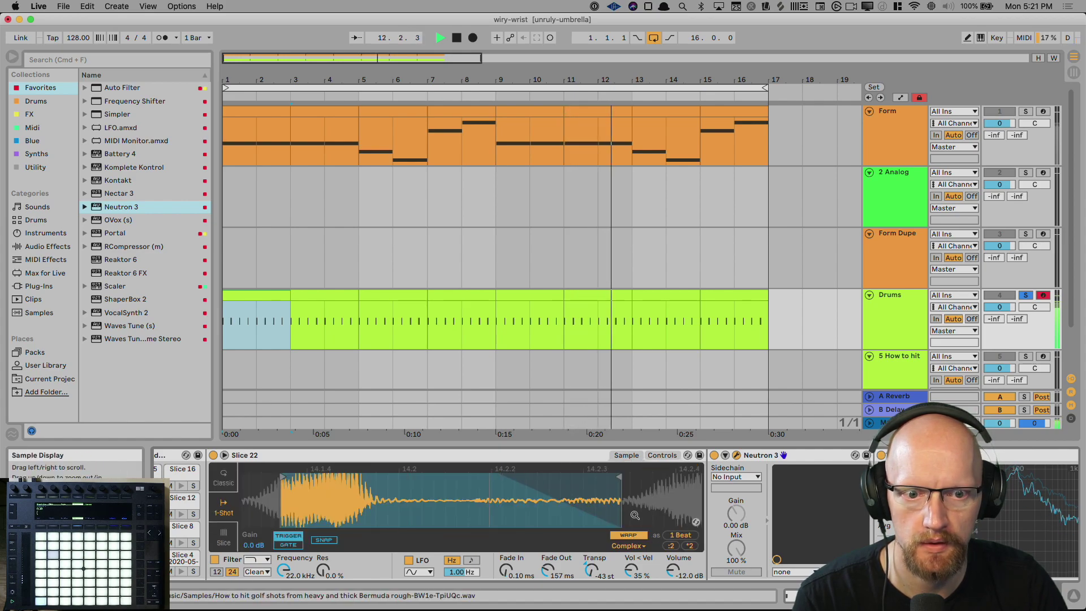
pyautogui.moveTo(620, 477); pyautogui.dragTo(568, 478)
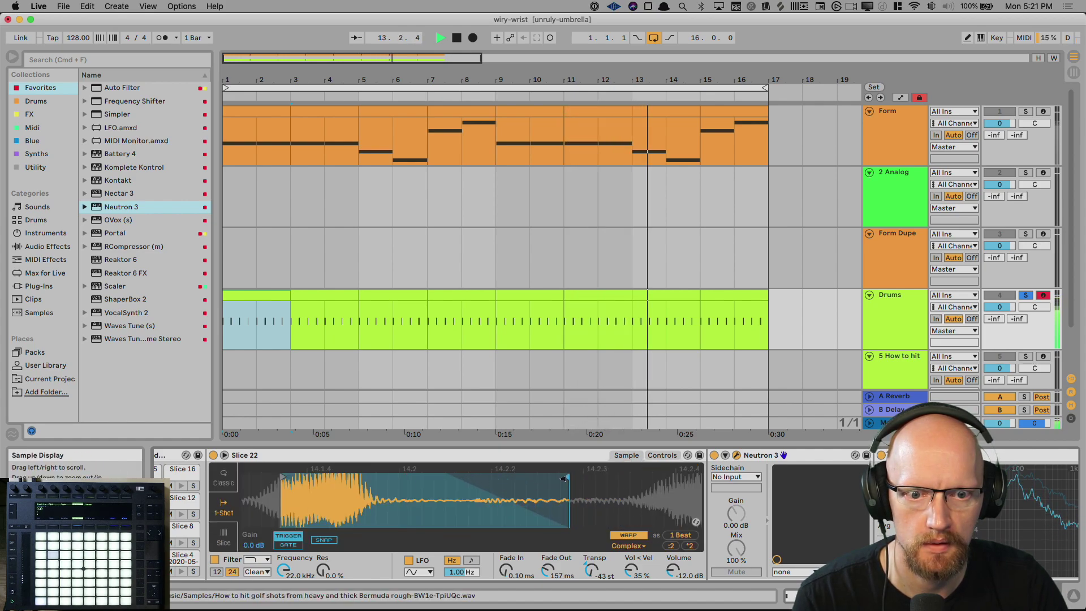
# Set Slice 22's filter to 1.30 kHz with 12% resonance, set the pitch envelope amount to +12 st, and stop playback.
pyautogui.click(661, 456)
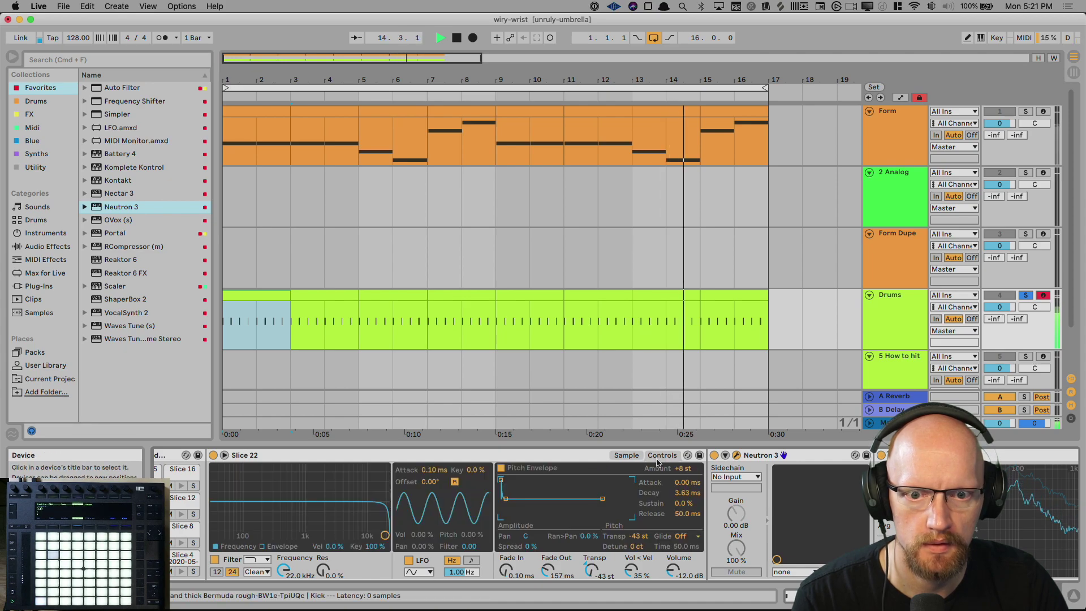
pyautogui.moveTo(385, 536); pyautogui.dragTo(312, 529)
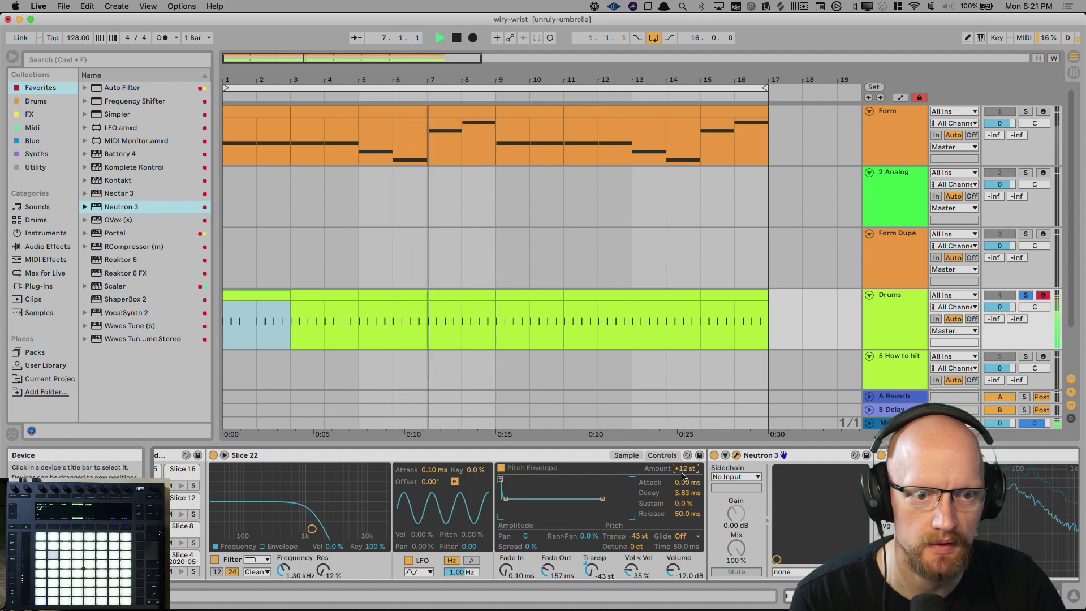
pyautogui.press('space')
# Play the unsoloed mix from bar 1 and raise Slice 22's volume to -10.9 dB.
pyautogui.click(746, 457)
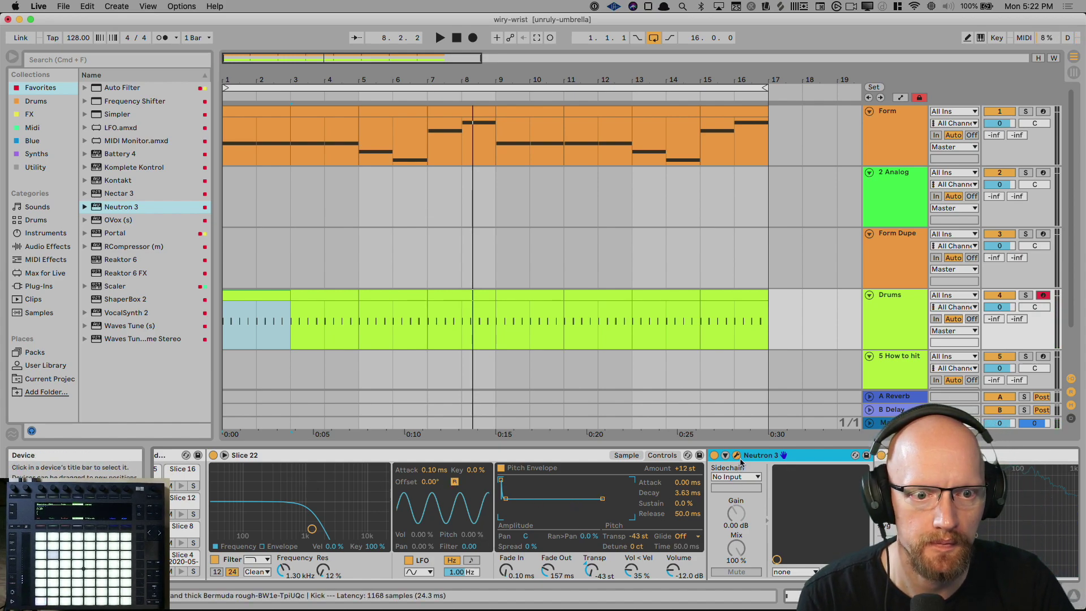
pyautogui.press('space')
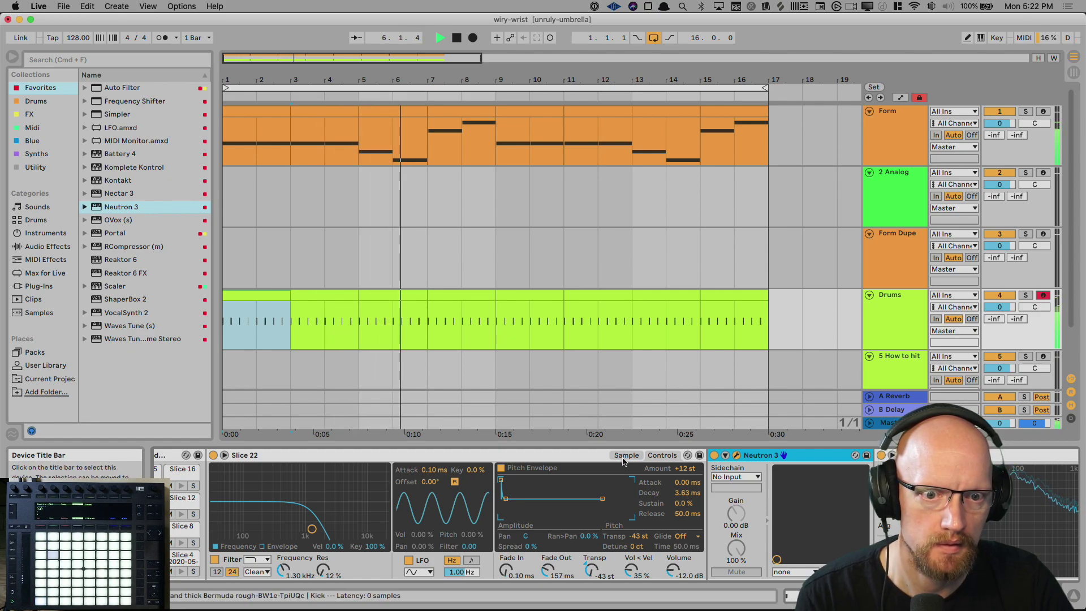
pyautogui.click(625, 455)
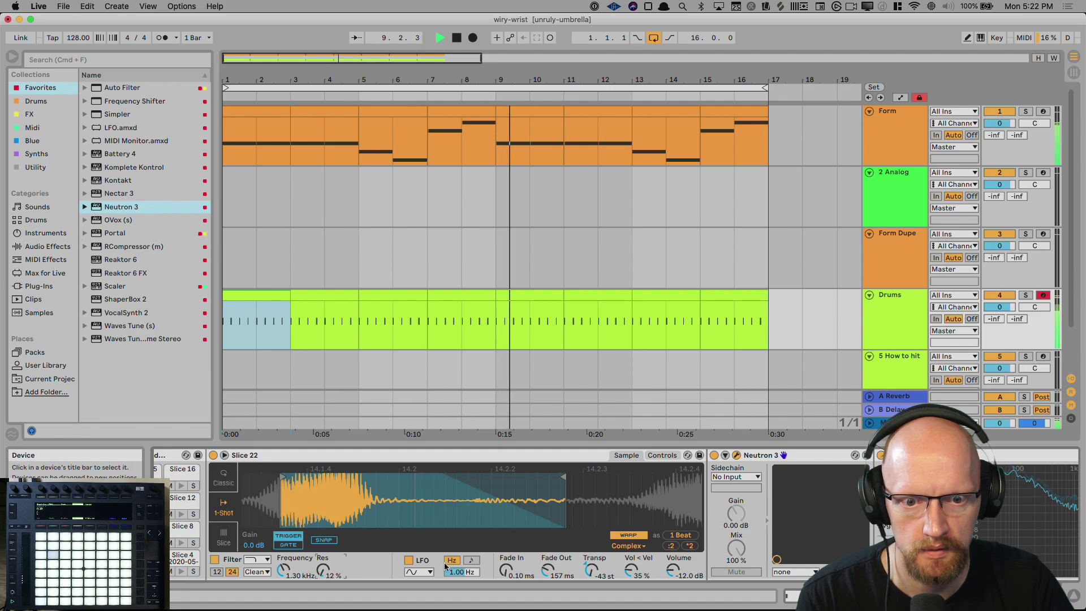
pyautogui.moveTo(672, 571)
pyautogui.mouseDown()
pyautogui.moveTo(672, 543)
pyautogui.moveTo(672, 569)
pyautogui.mouseUp()
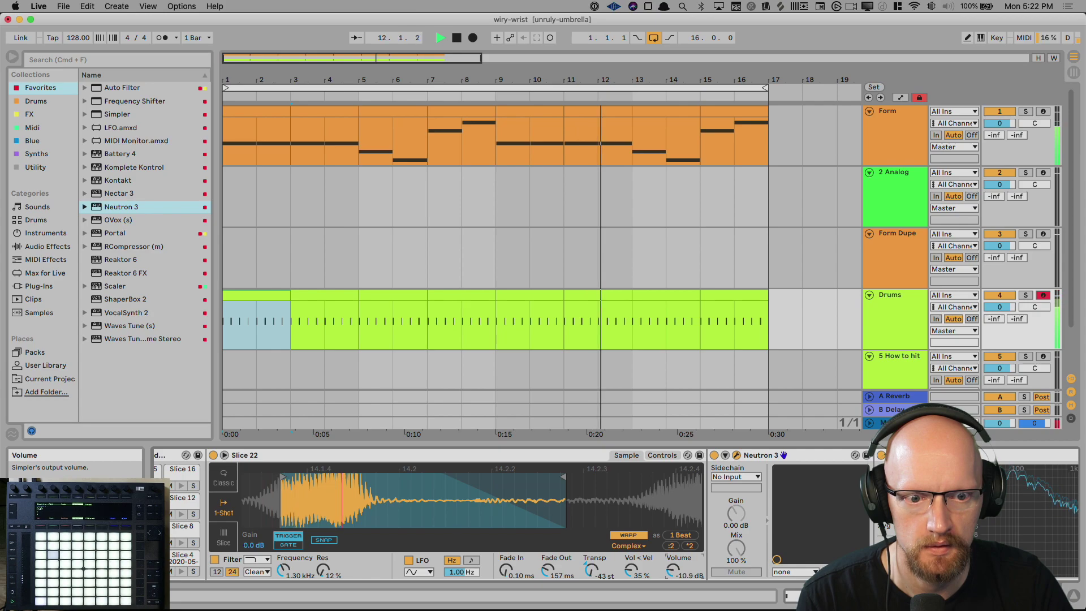
# Open the preset manager of the Neutron on the Drums track, replay the mix from bar 1, and list the individual Kick presets.
pyautogui.click(662, 456)
pyautogui.hscroll(5, 778, 481)
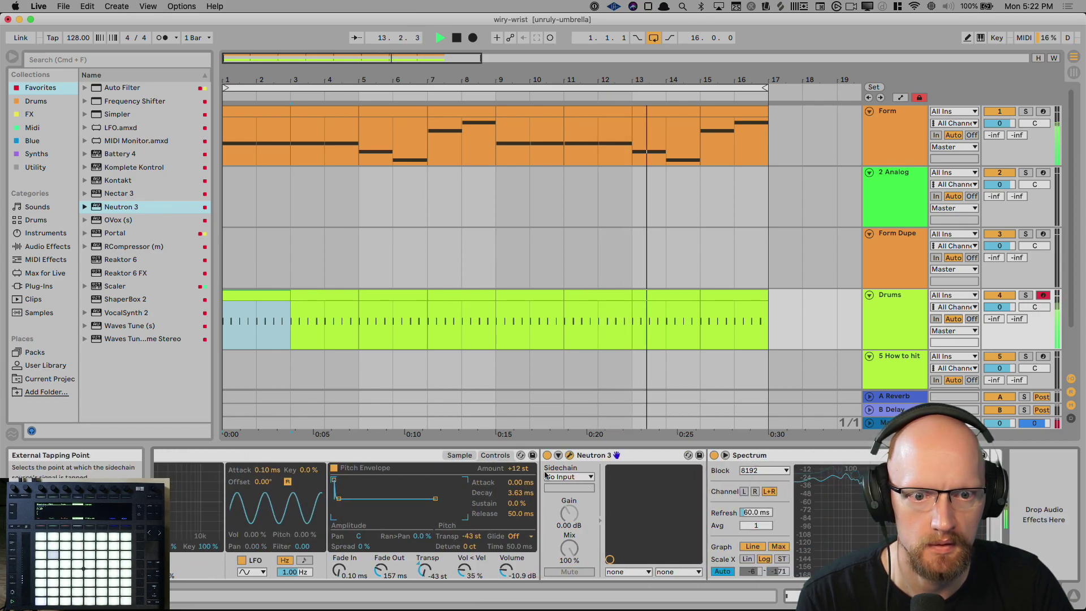
pyautogui.click(570, 456)
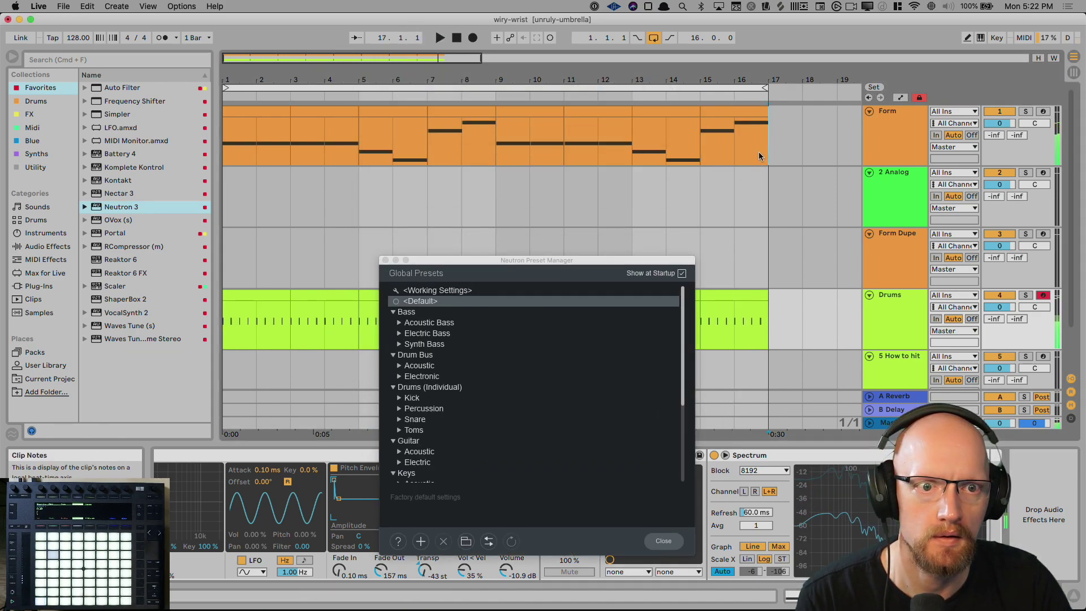
pyautogui.moveTo(758, 152); pyautogui.dragTo(210, 154)
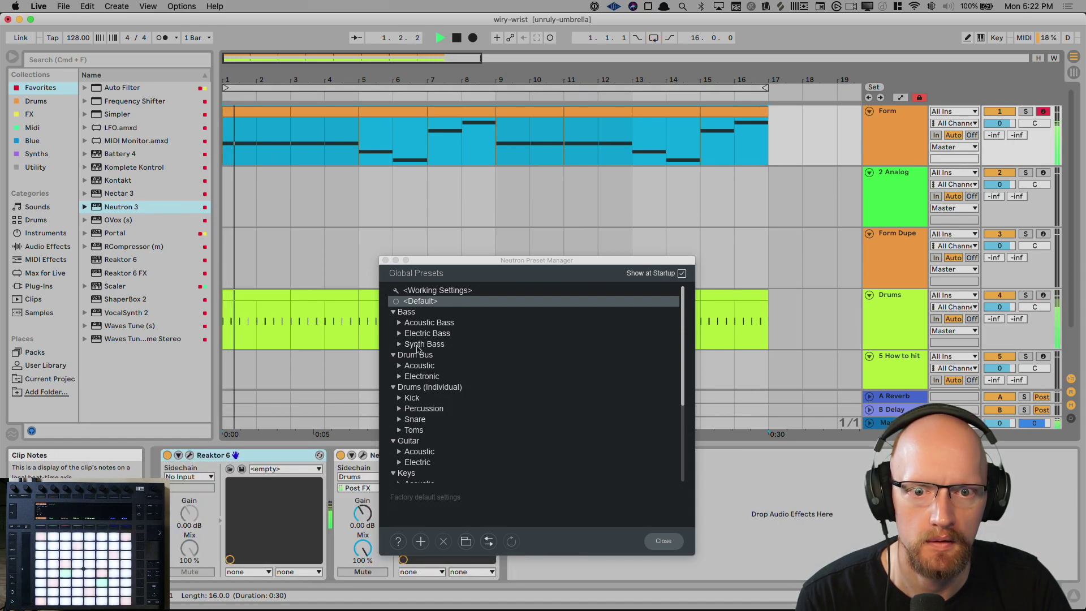
pyautogui.click(403, 378)
pyautogui.click(402, 377)
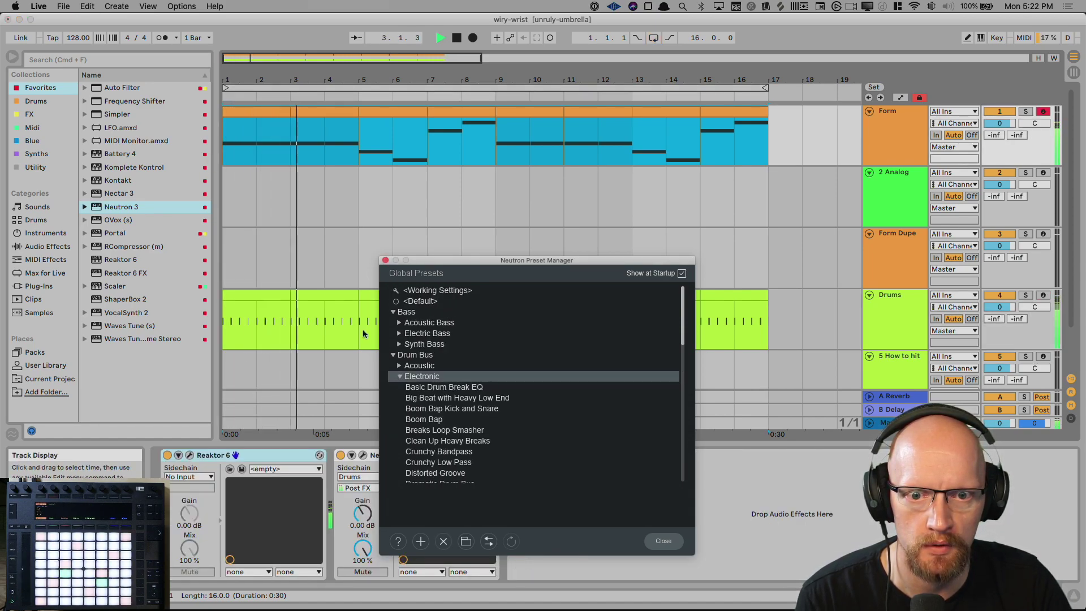
pyautogui.click(393, 354)
pyautogui.click(400, 377)
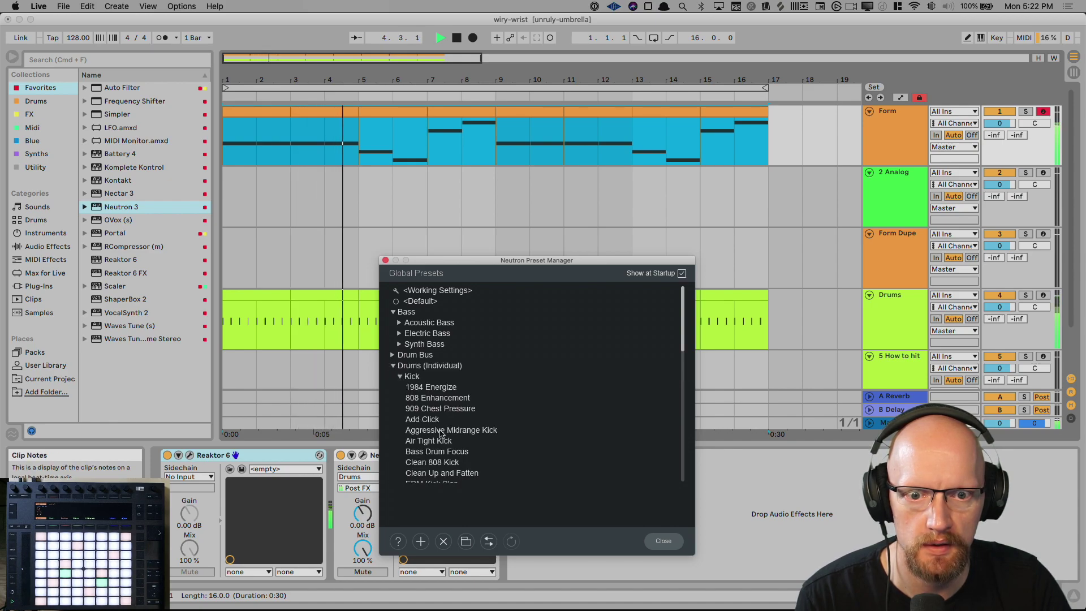
# Audition the kick presets 909 Chest Pressure, Kick Drum Mic and Punchy 808 Kick, then load Sub Kick Knock and close the preset manager.
pyautogui.click(441, 410)
pyautogui.scroll(-4, 442, 421)
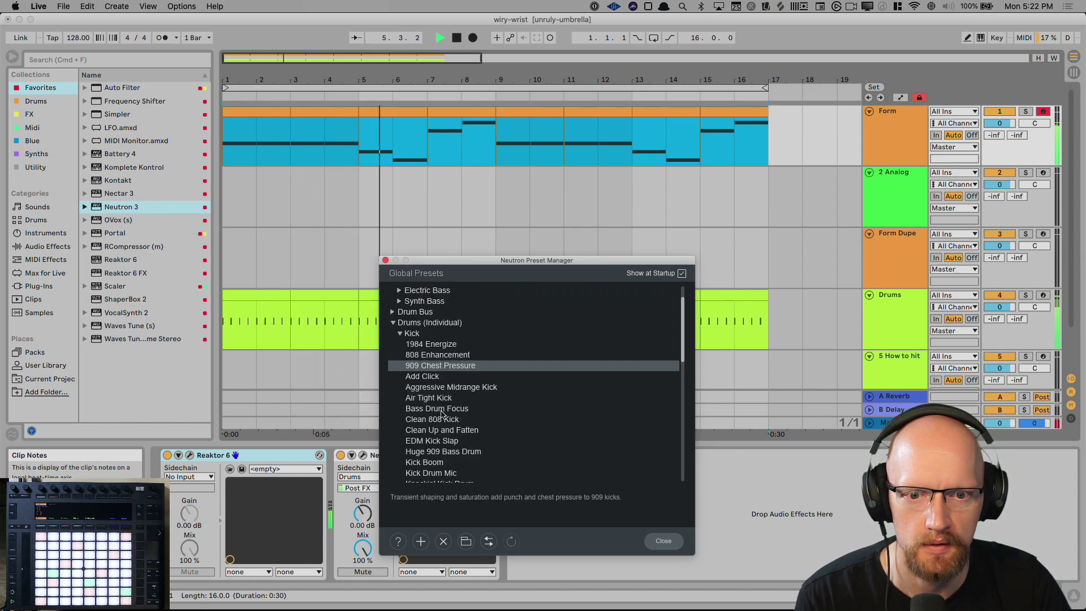
pyautogui.click(441, 442)
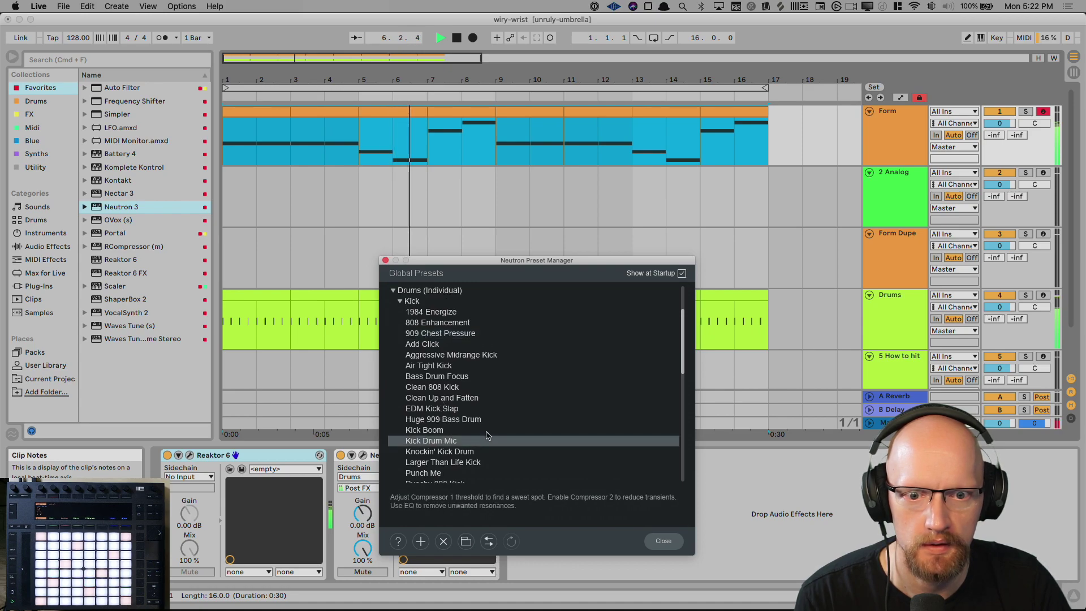
pyautogui.scroll(-6, 487, 435)
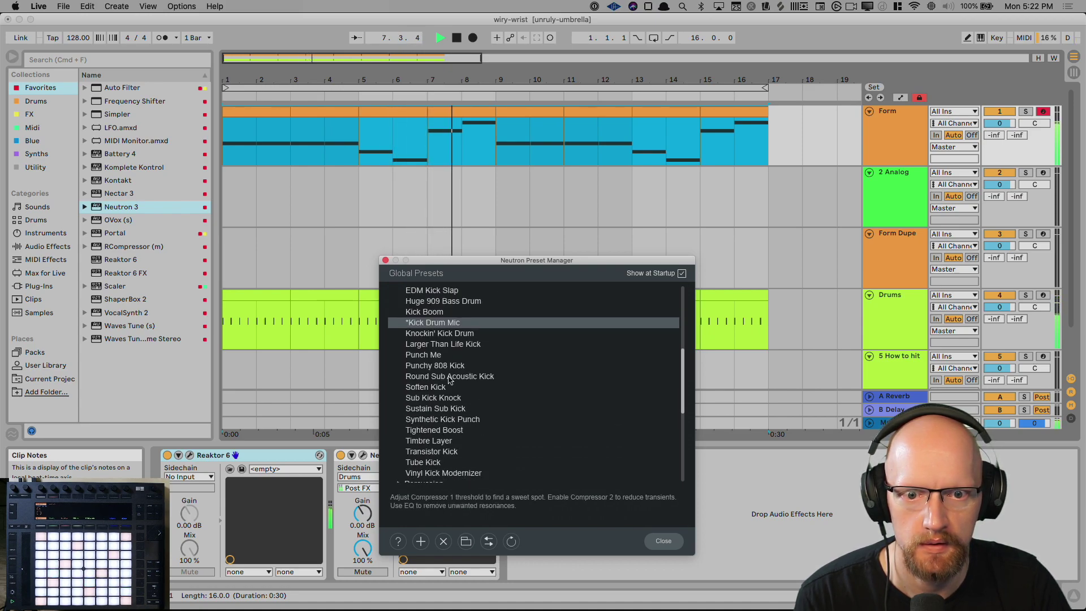
pyautogui.click(441, 366)
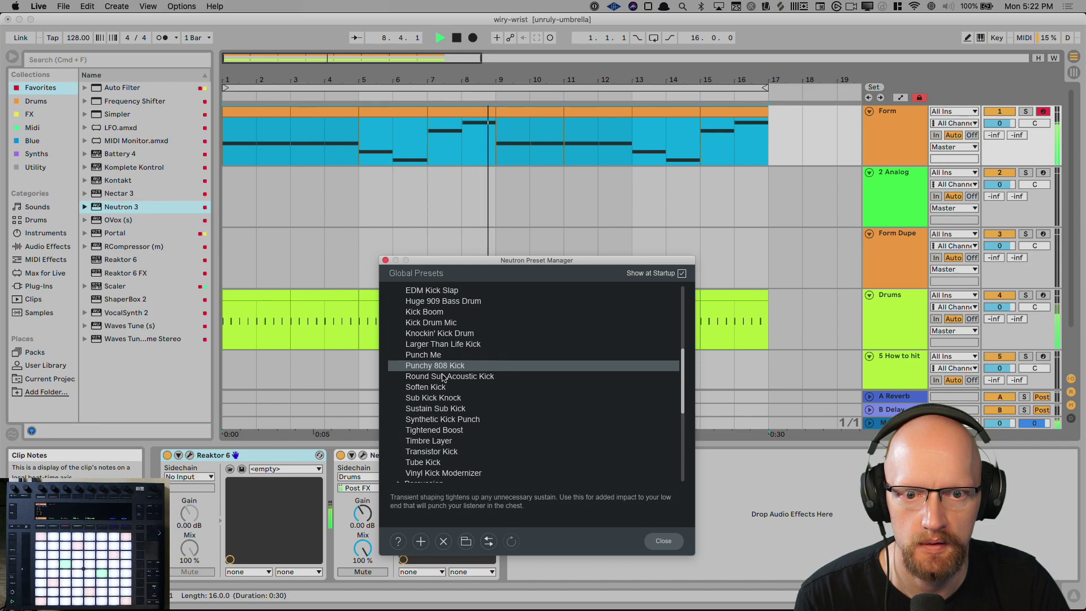
pyautogui.click(442, 397)
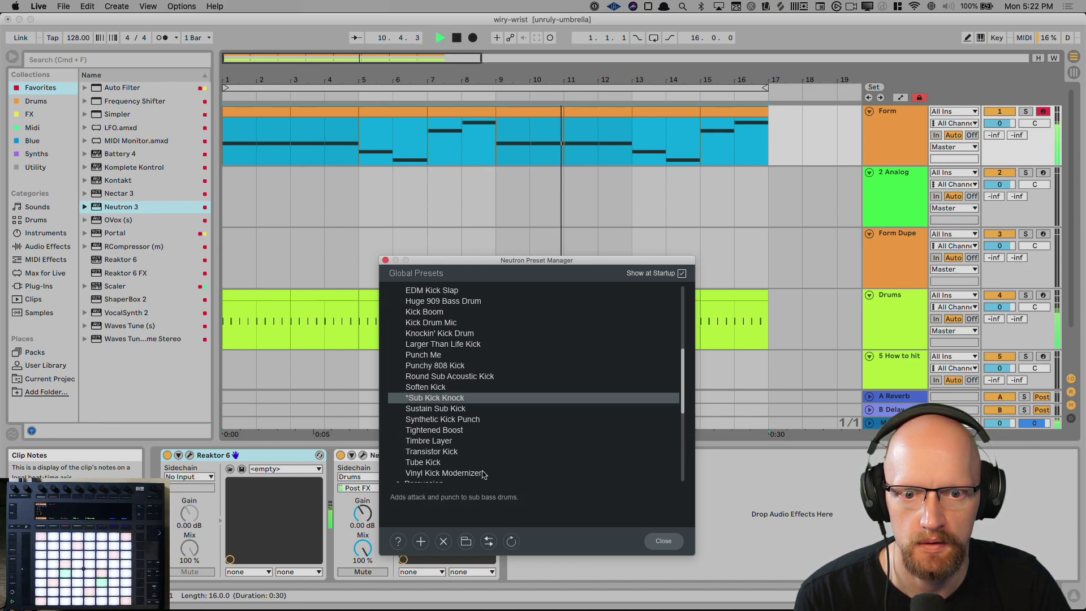
pyautogui.click(656, 545)
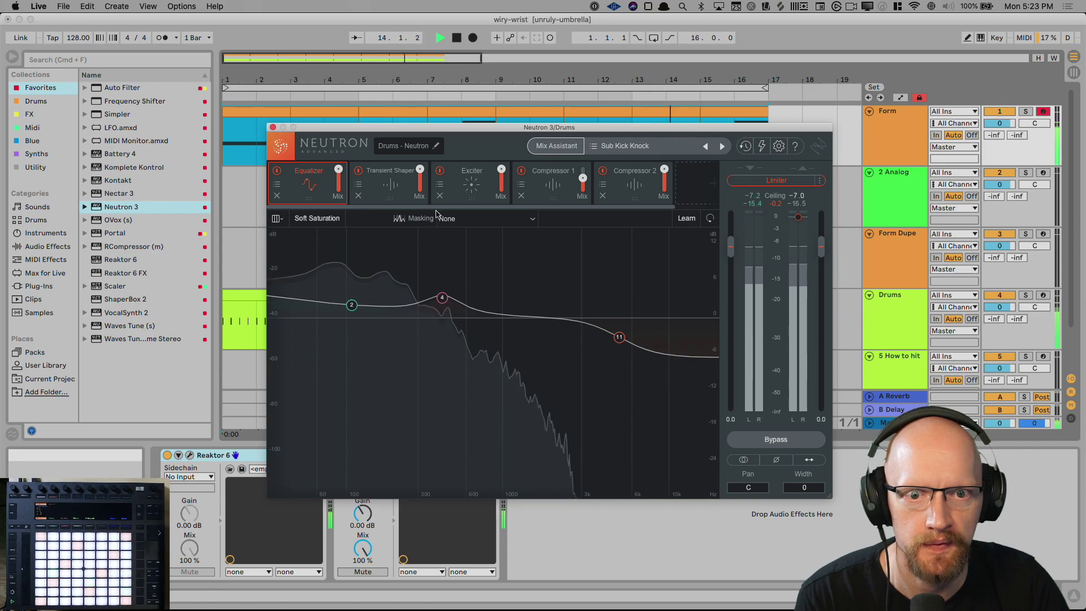
# In Neutron's Transient Shaper, raise the attack to 9.0, lower the sustain, and set the contour to Sharp.
pyautogui.click(471, 183)
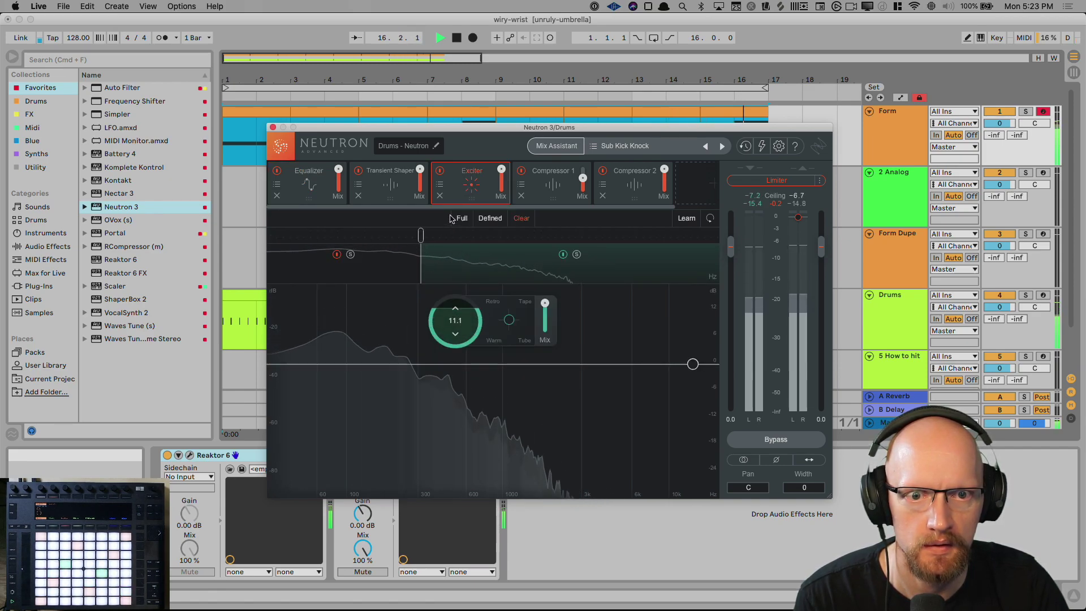
pyautogui.click(396, 189)
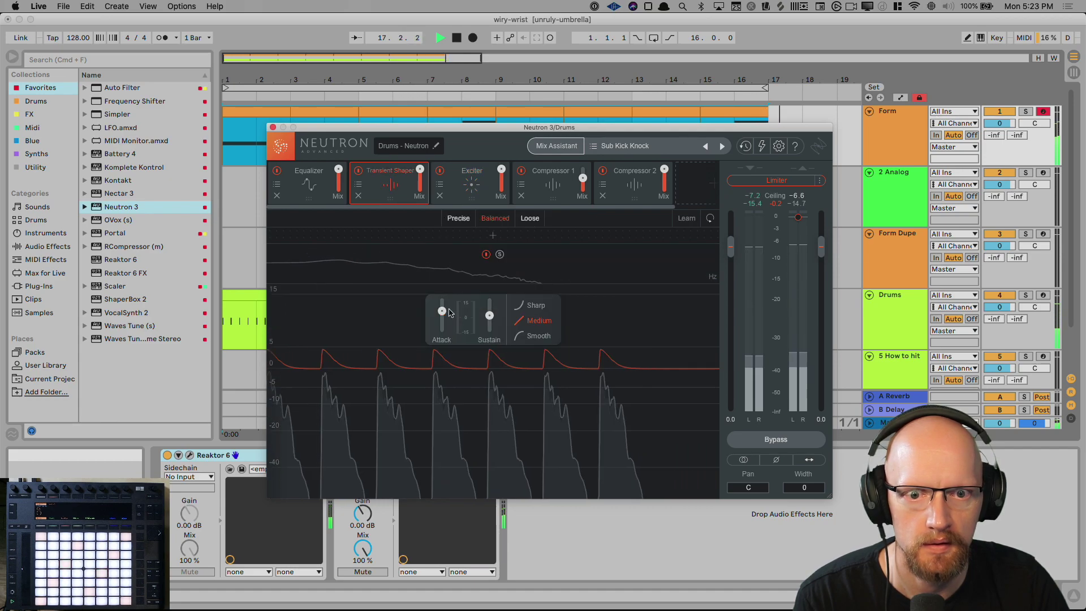
pyautogui.moveTo(445, 303); pyautogui.dragTo(439, 279)
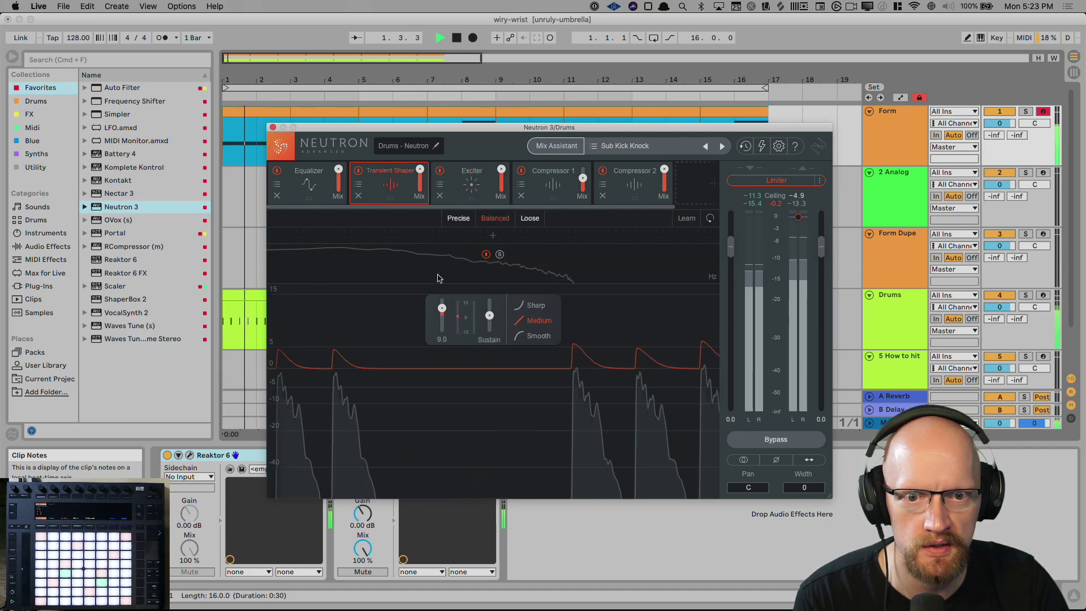
pyautogui.moveTo(421, 237); pyautogui.dragTo(417, 272)
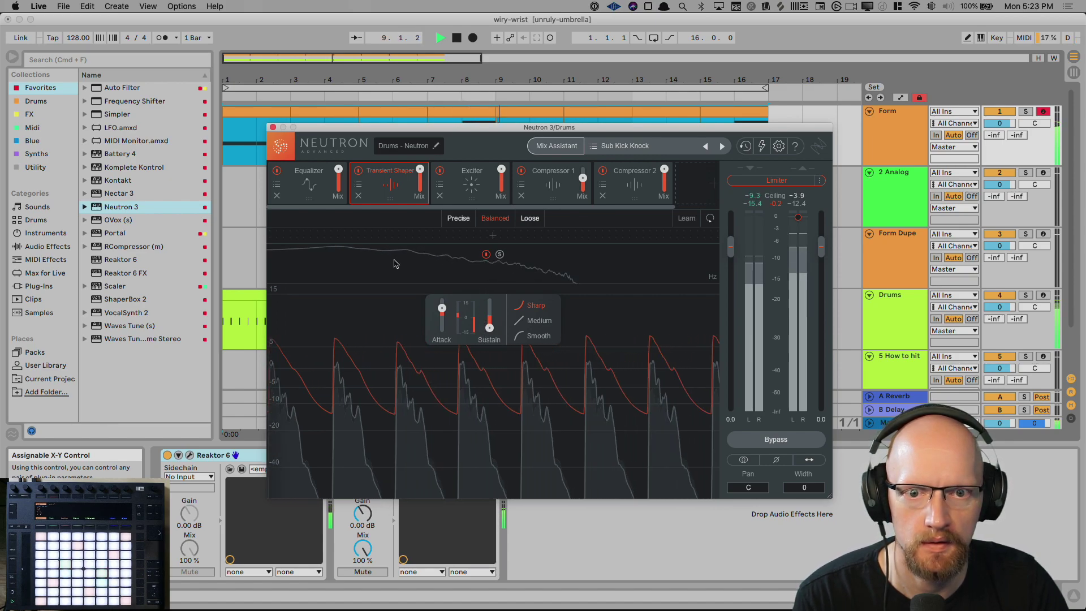
# Split the Transient Shaper at 611 Hz, give the upper band more attack, about -6.2 sustain and a Sharp contour, and close Neutron.
pyautogui.click(467, 237)
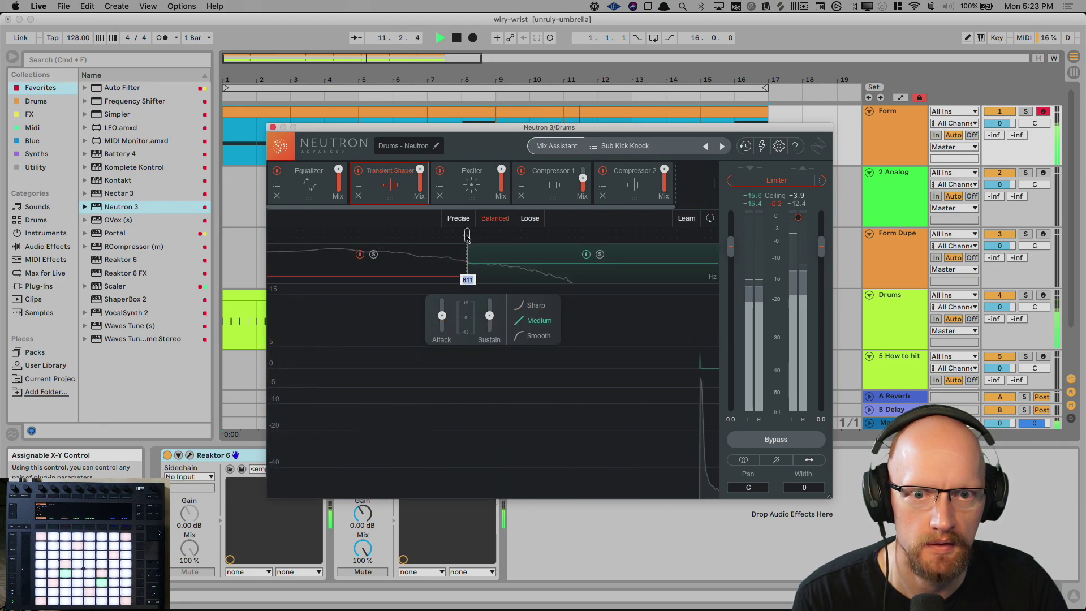
pyautogui.click(514, 258)
pyautogui.moveTo(443, 315); pyautogui.dragTo(496, 380)
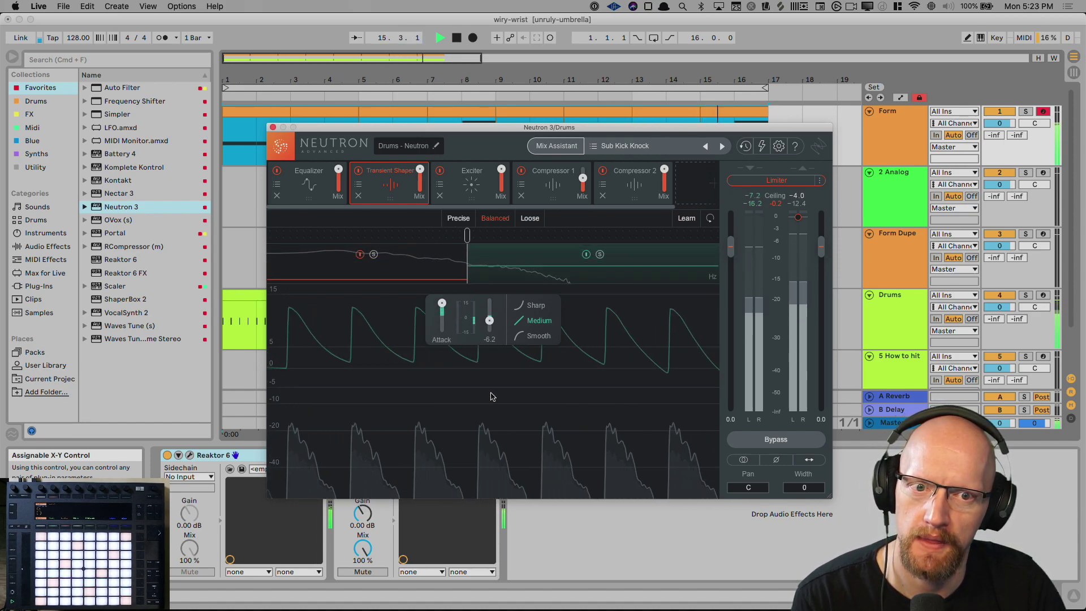
pyautogui.click(533, 306)
pyautogui.press('space')
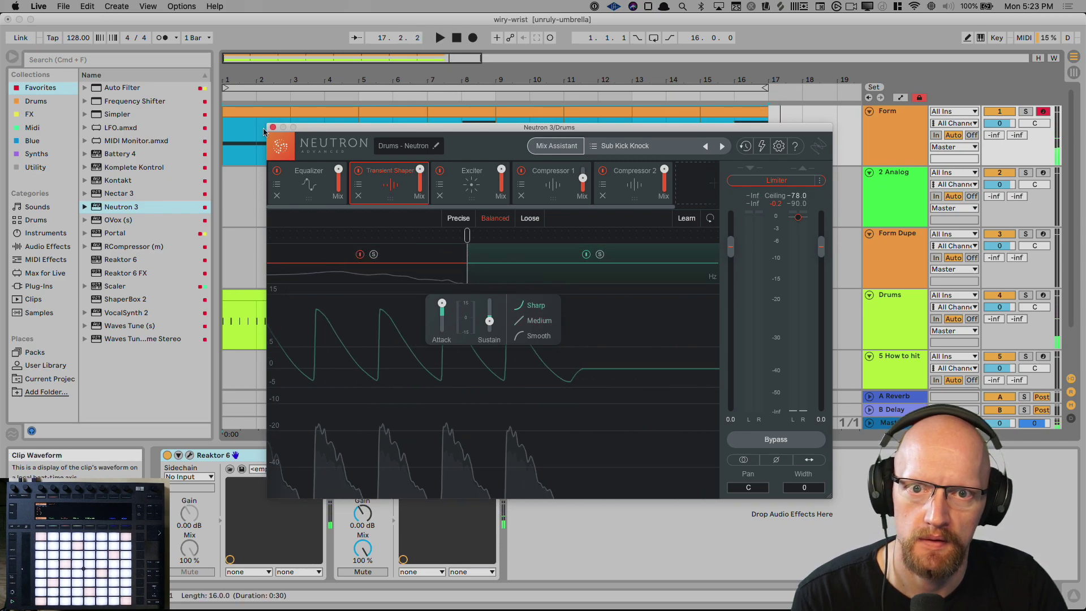
pyautogui.click(273, 126)
# Solo the Drums track and replay its opening bars to check the processed kick.
pyautogui.press('space')
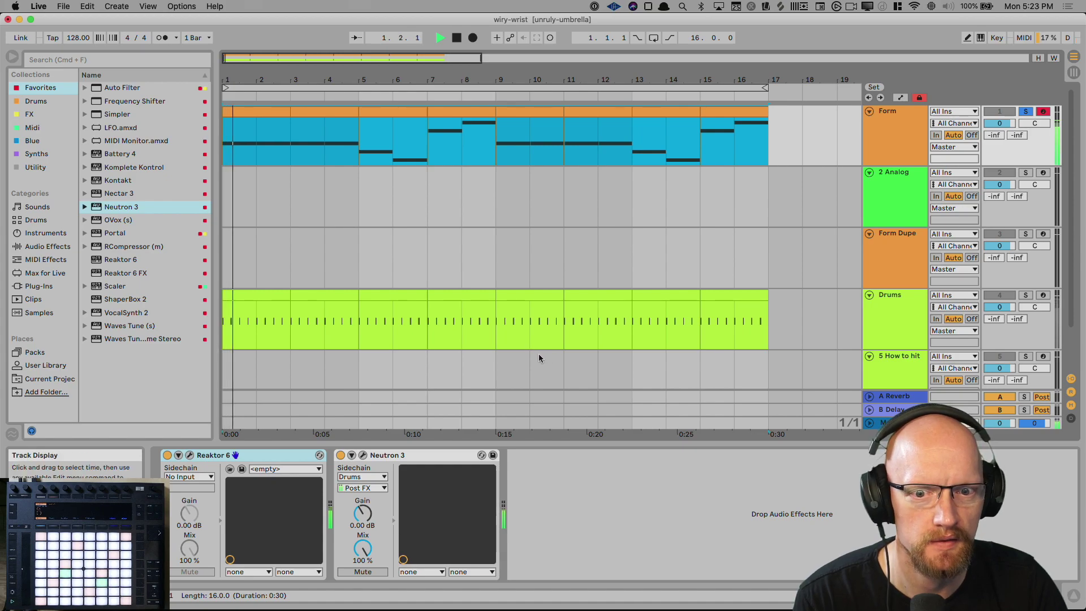
pyautogui.click(882, 327)
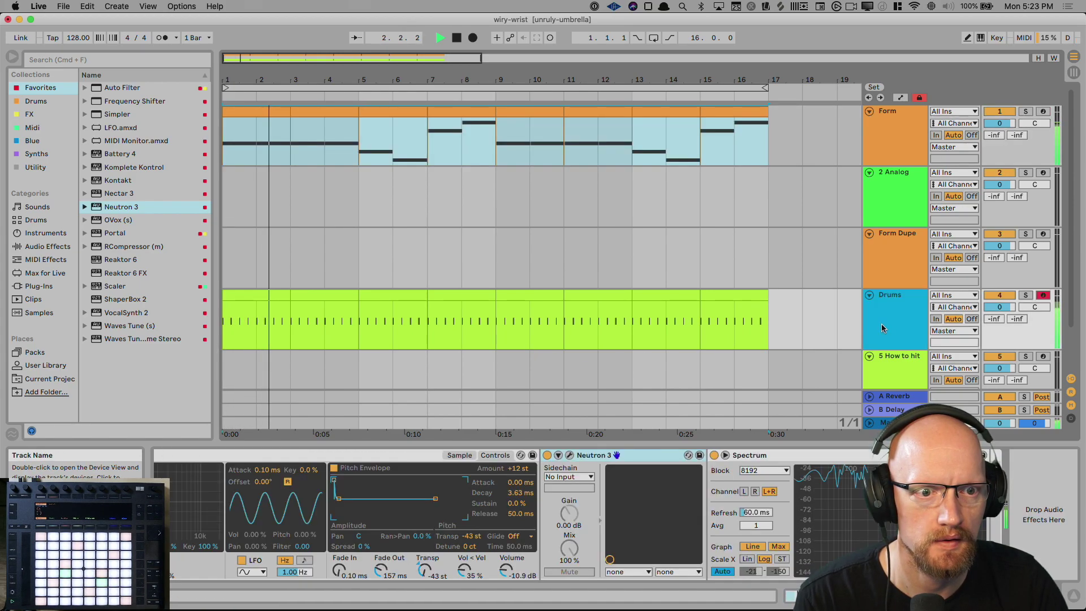
pyautogui.press('s')
pyautogui.press('space')
pyautogui.press('space')
pyautogui.press('space')
pyautogui.press('space')
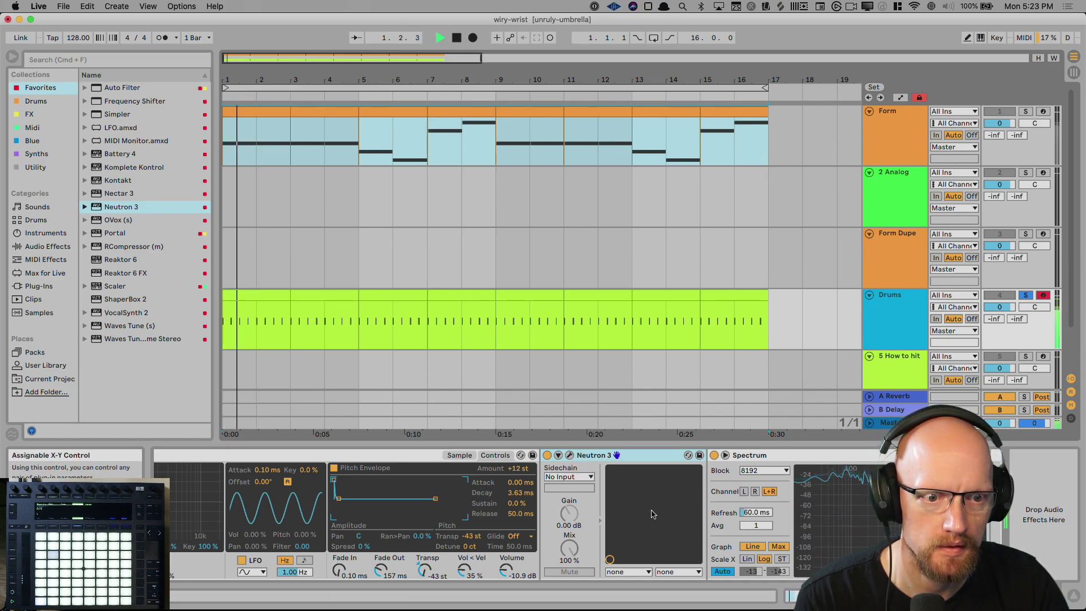
pyautogui.press('space')
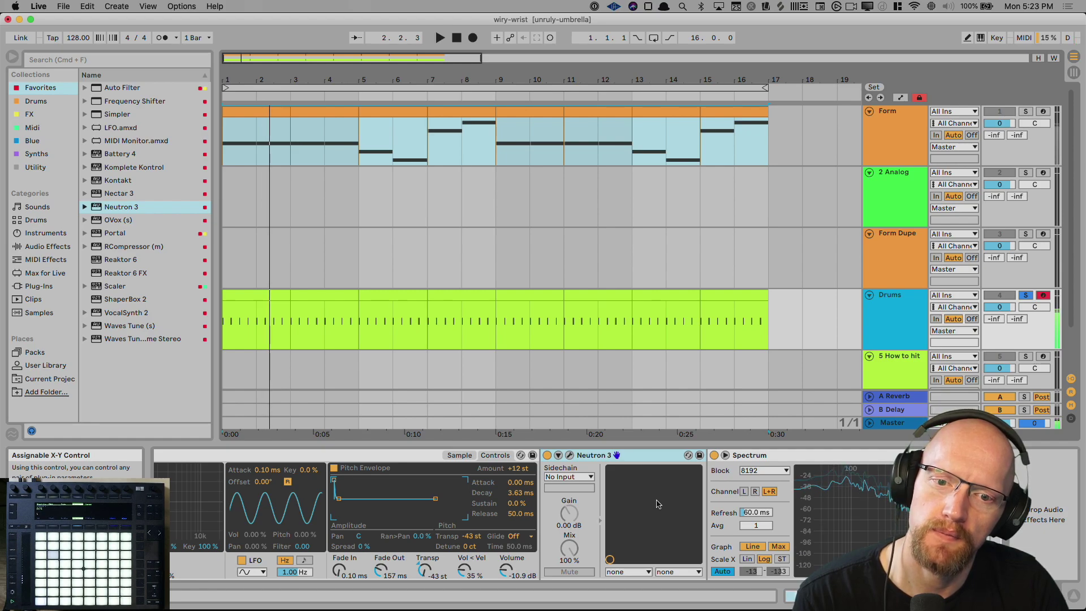
# Set Slice 22's transpose to -48 st and play the soloed drums from bar 1.
pyautogui.moveTo(433, 568); pyautogui.dragTo(433, 580)
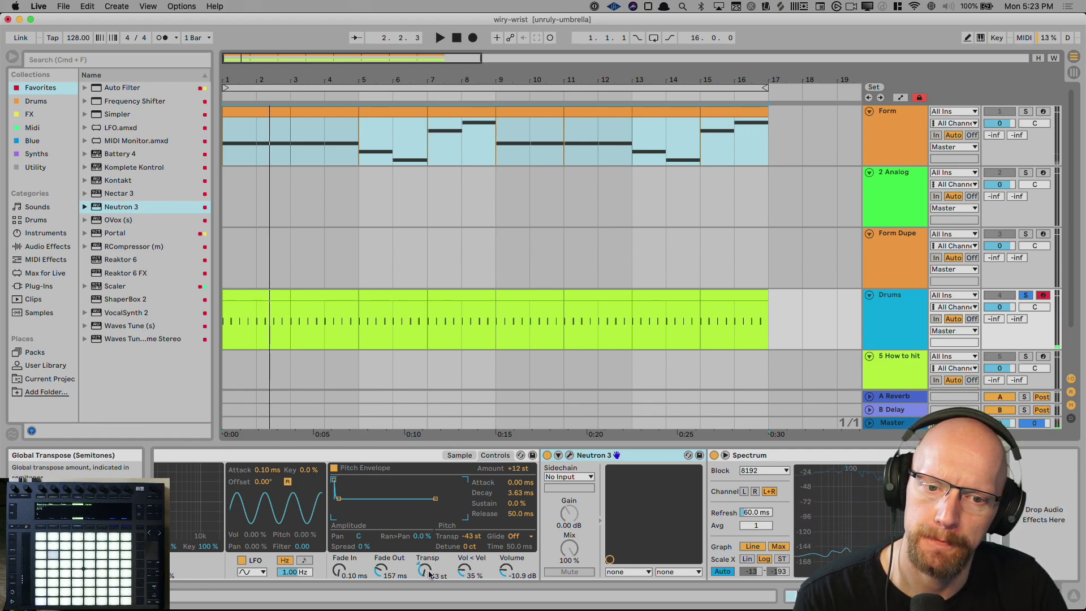
pyautogui.press('space')
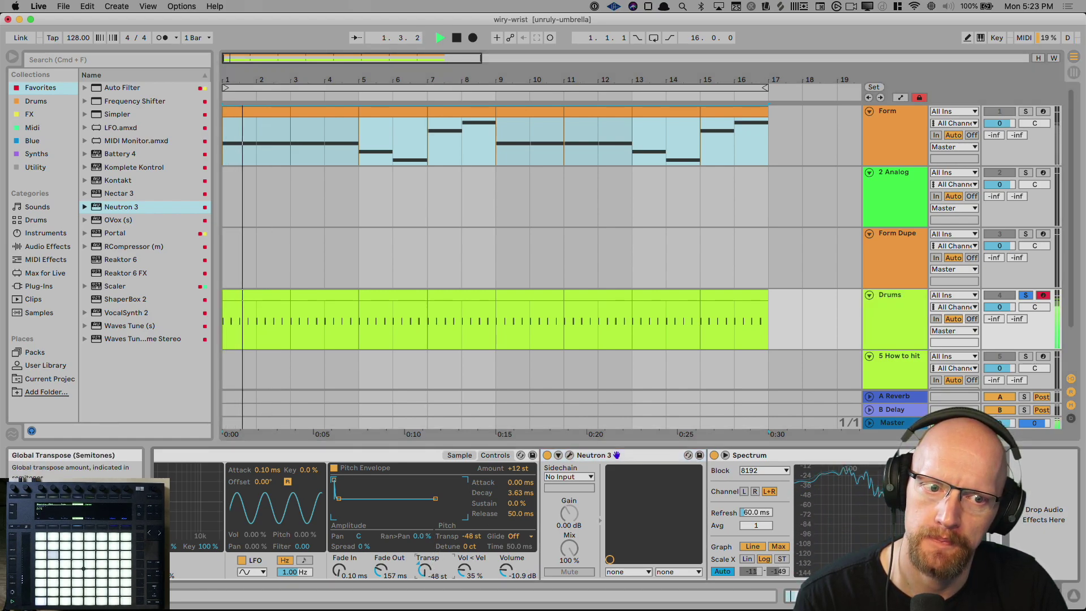
pyautogui.moveTo(425, 570); pyautogui.dragTo(425, 568)
# Insert a Frequency Shifter before Neutron 3 in the kick's chain and set its fine frequency to -42.6 Hz.
pyautogui.press('super+f')
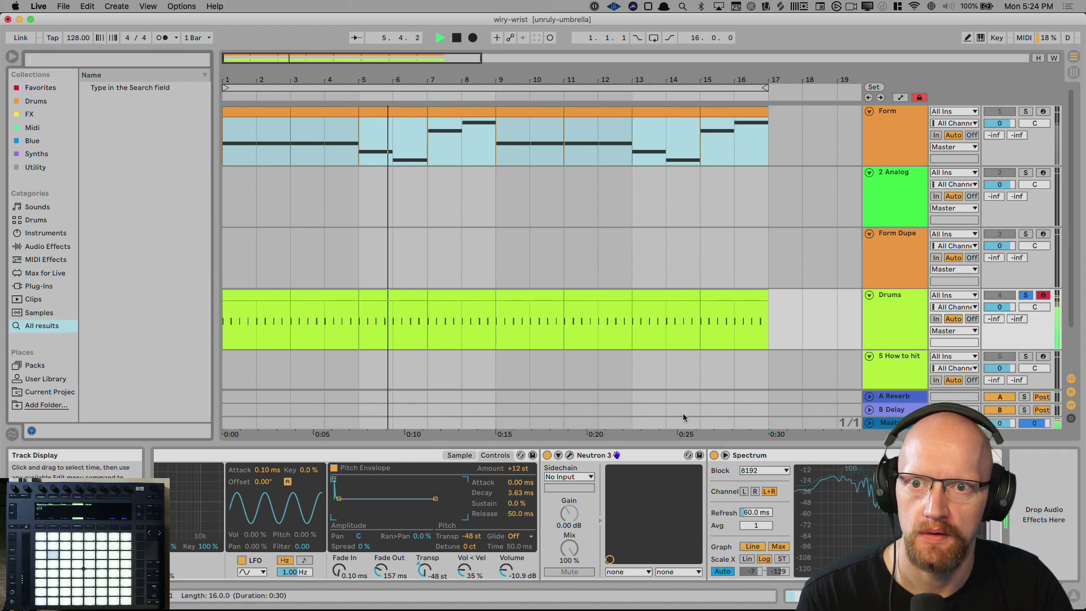
pyautogui.write('fre')
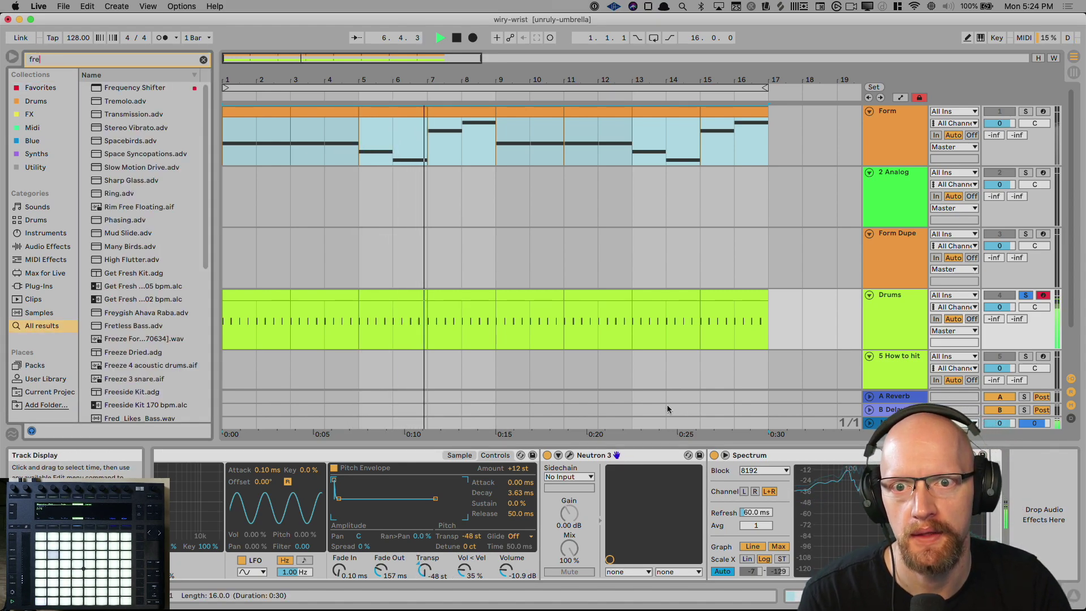
pyautogui.moveTo(107, 85); pyautogui.dragTo(622, 585)
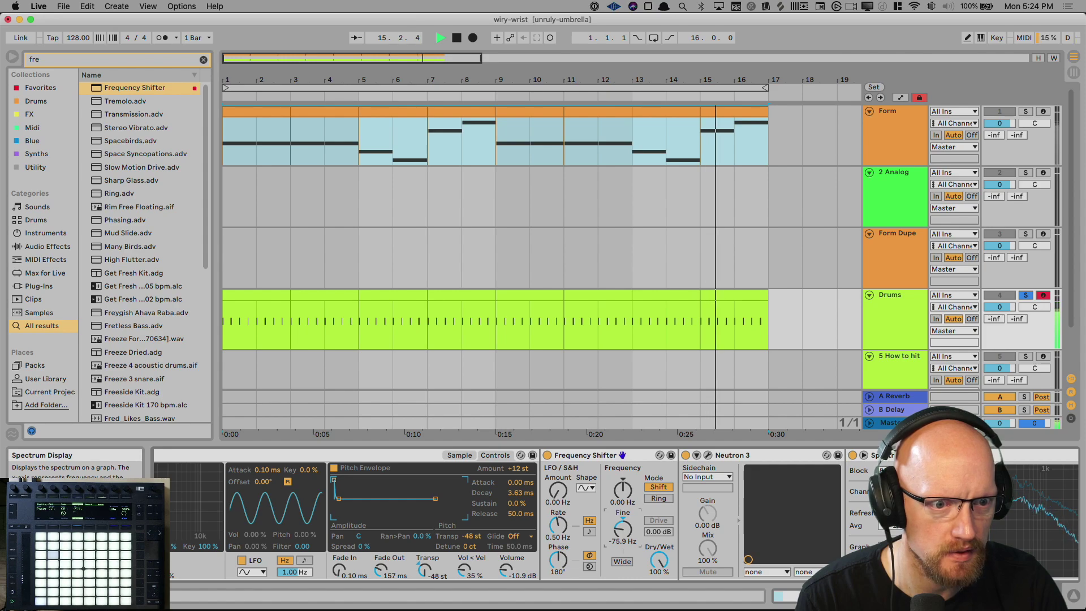
pyautogui.moveTo(628, 531); pyautogui.dragTo(628, 525)
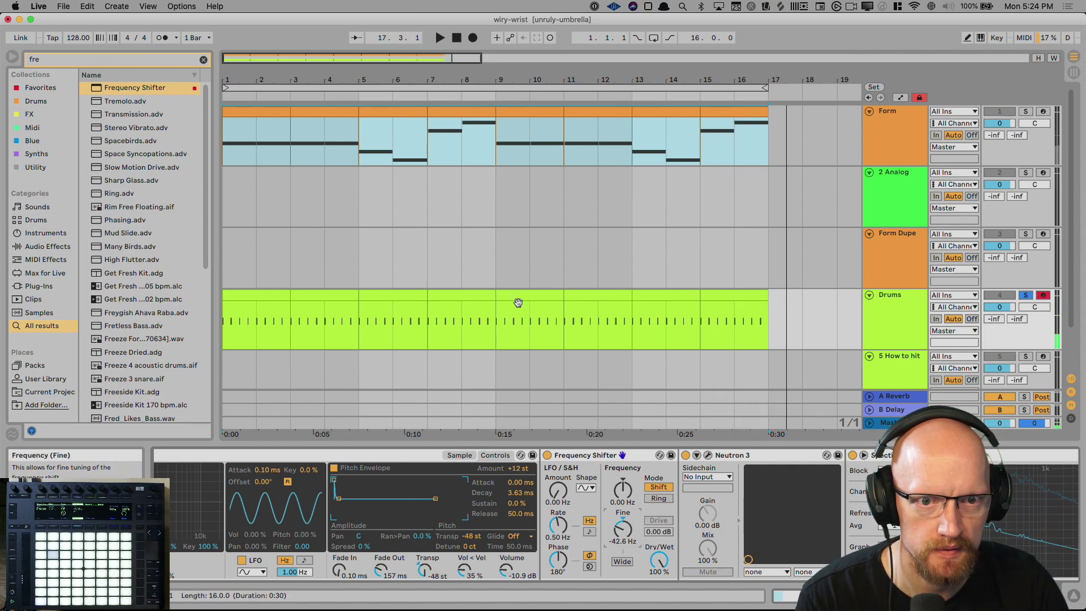
# Select the Drums clips across bars 1 to 16, loop that range, and start playback from bar 1.
pyautogui.click(667, 322)
pyautogui.moveTo(765, 322); pyautogui.dragTo(222, 323)
pyautogui.press('super+l')
pyautogui.press('space')
# Set the Frequency Shifter's fine frequency to -23.3 Hz and bypass the device.
pyautogui.moveTo(622, 539); pyautogui.dragTo(623, 535)
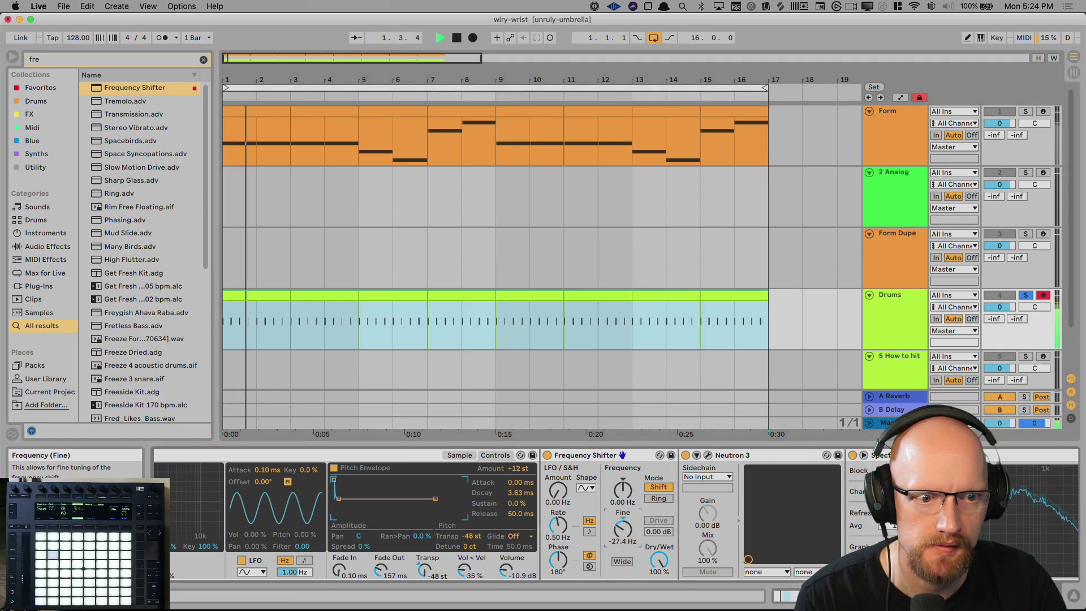
pyautogui.click(547, 456)
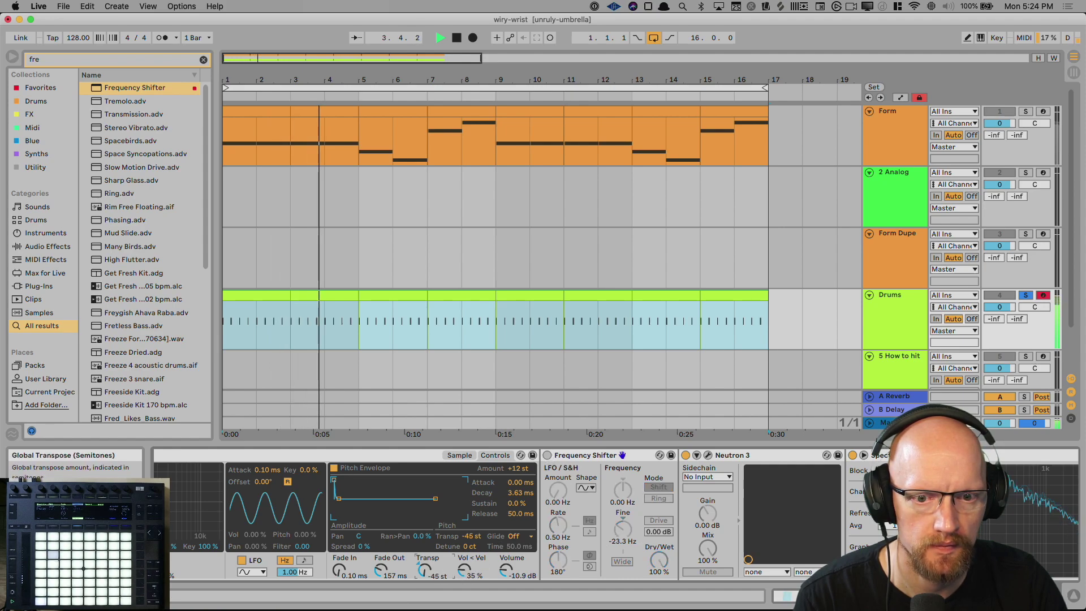
# Set Slice 22's transpose to -43 st and delete the Frequency Shifter from the kick's chain.
pyautogui.moveTo(439, 575); pyautogui.dragTo(439, 573)
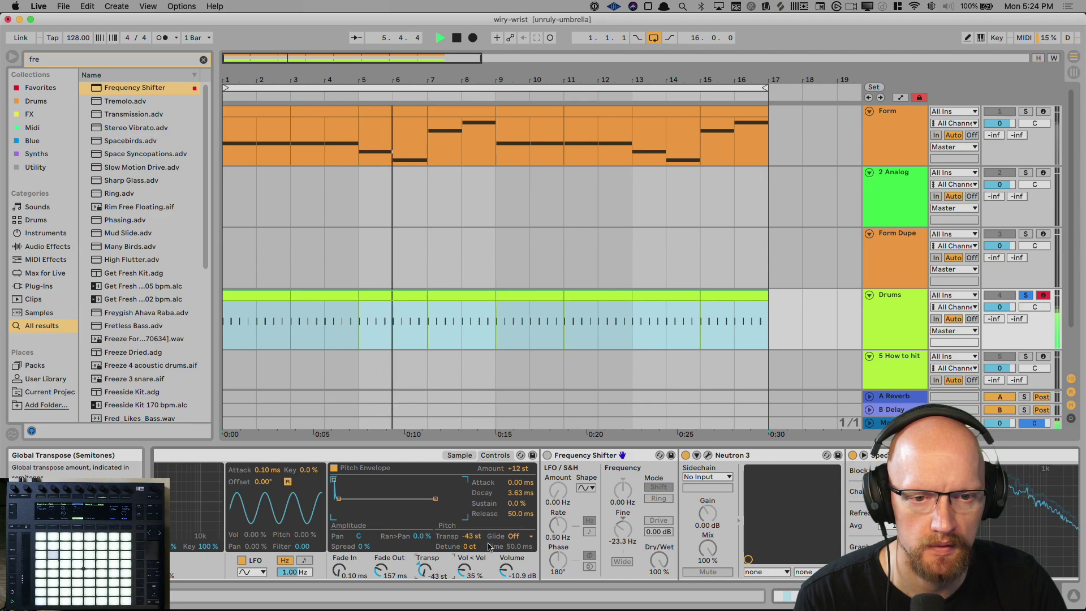
pyautogui.click(583, 456)
pyautogui.press('Delete')
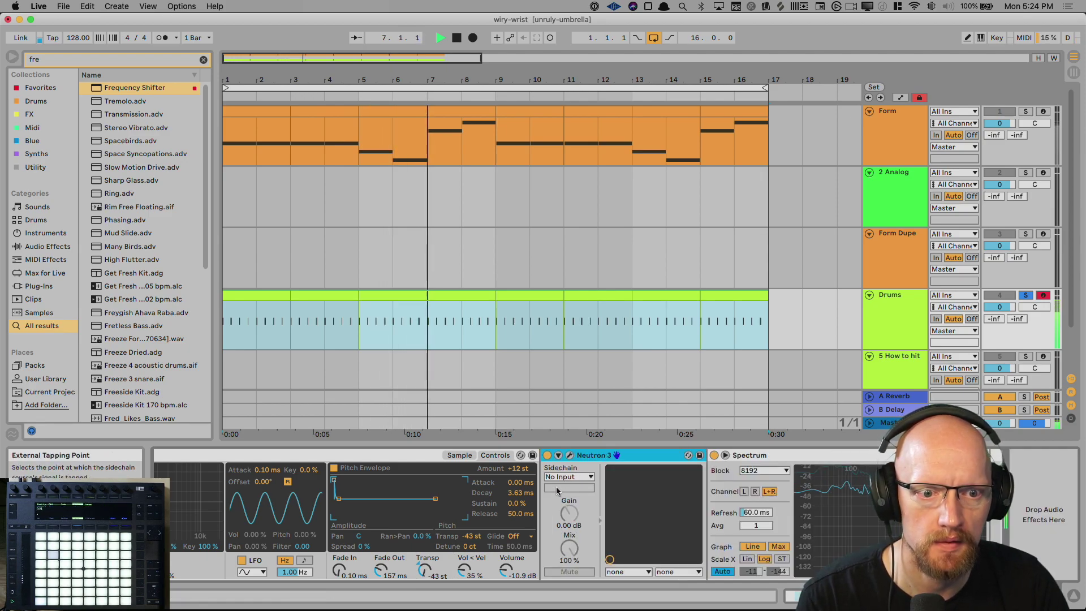
# Stop playback and toggle Slice 22's filter off and back on.
pyautogui.click(771, 469)
pyautogui.press('space')
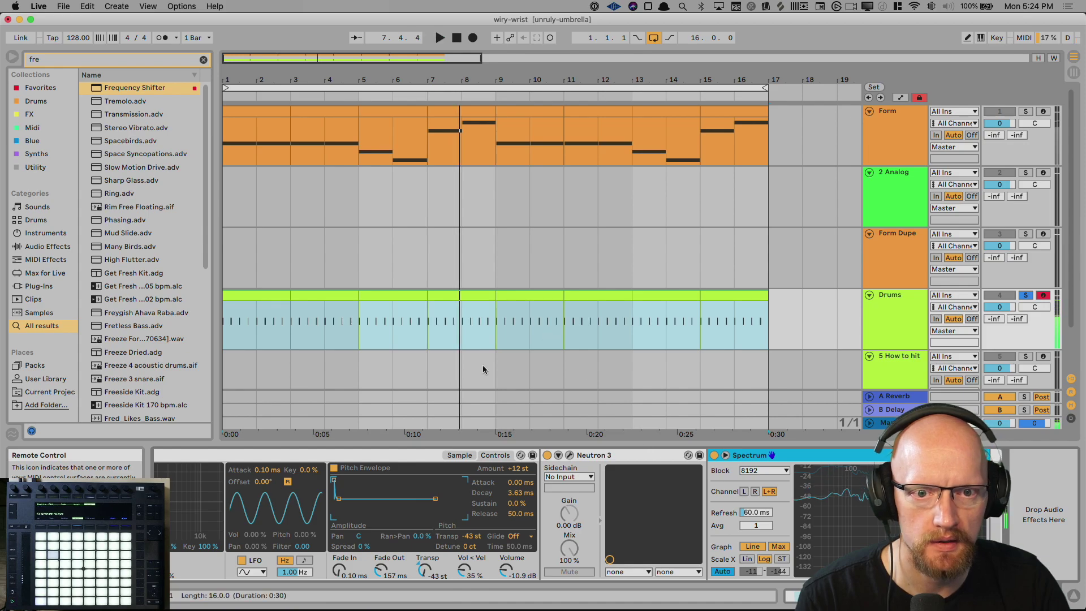
pyautogui.hscroll(-5, 239, 496)
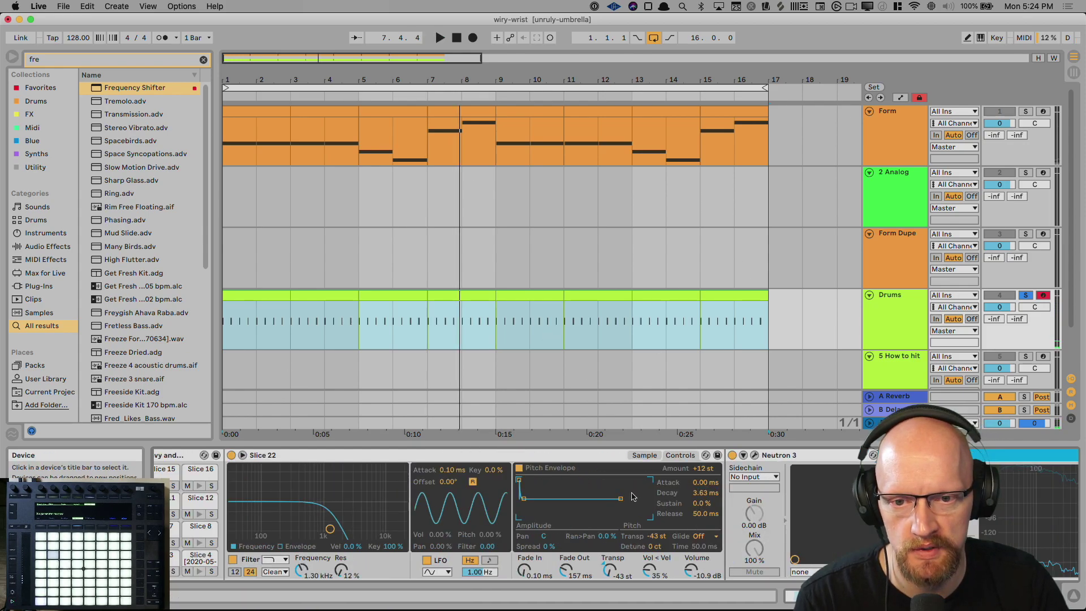
pyautogui.click(252, 559)
pyautogui.click(251, 559)
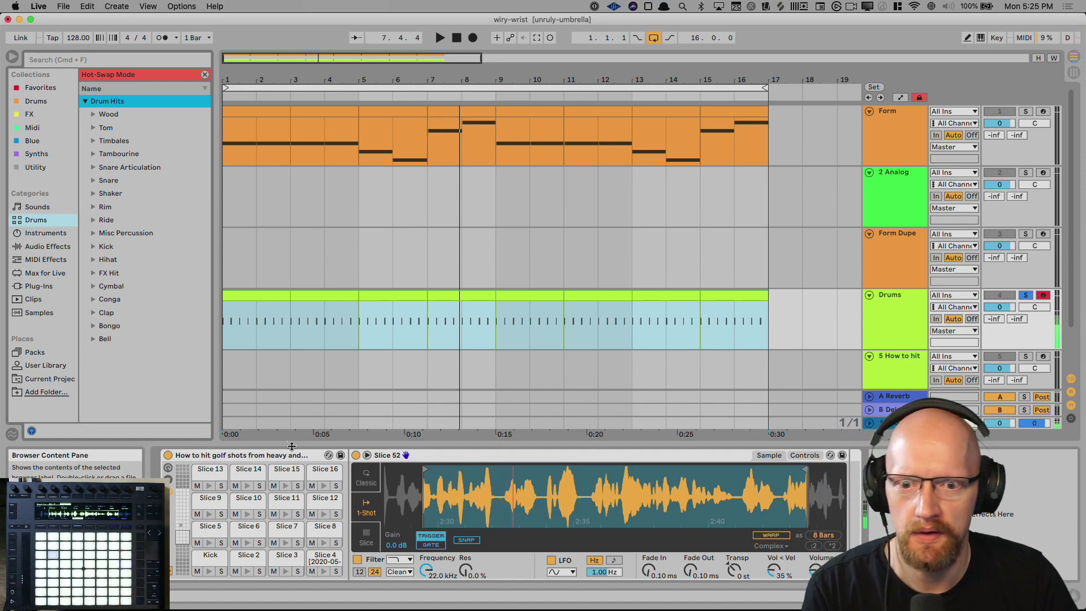
# Move Slice 52 onto the drum rack pad beside Kick and rename that pad Snare.
pyautogui.scroll(15, 261, 485)
pyautogui.scroll(-15, 261, 483)
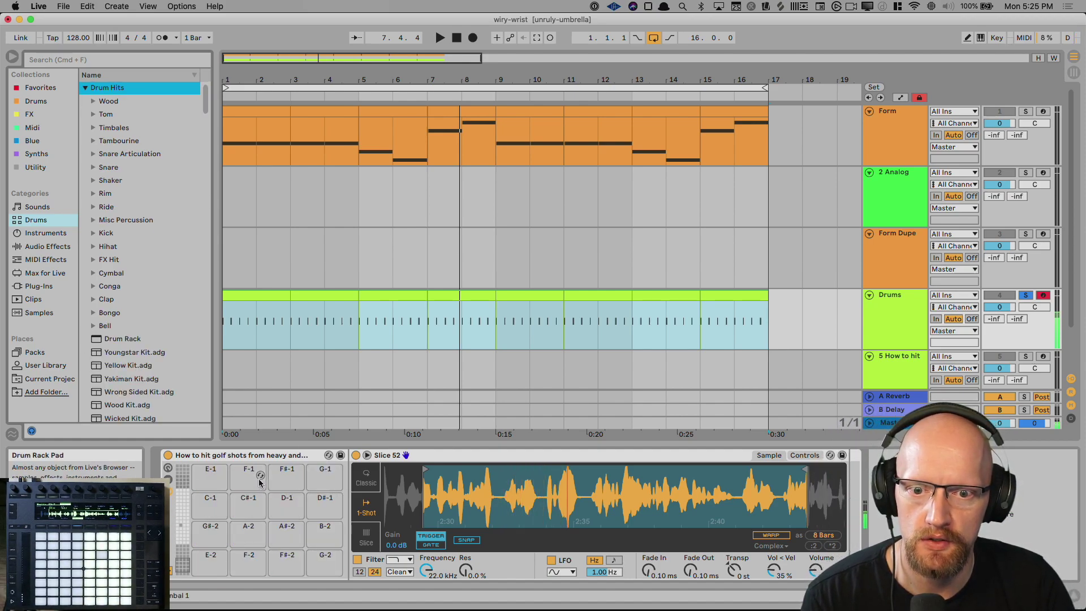
pyautogui.scroll(5, 260, 481)
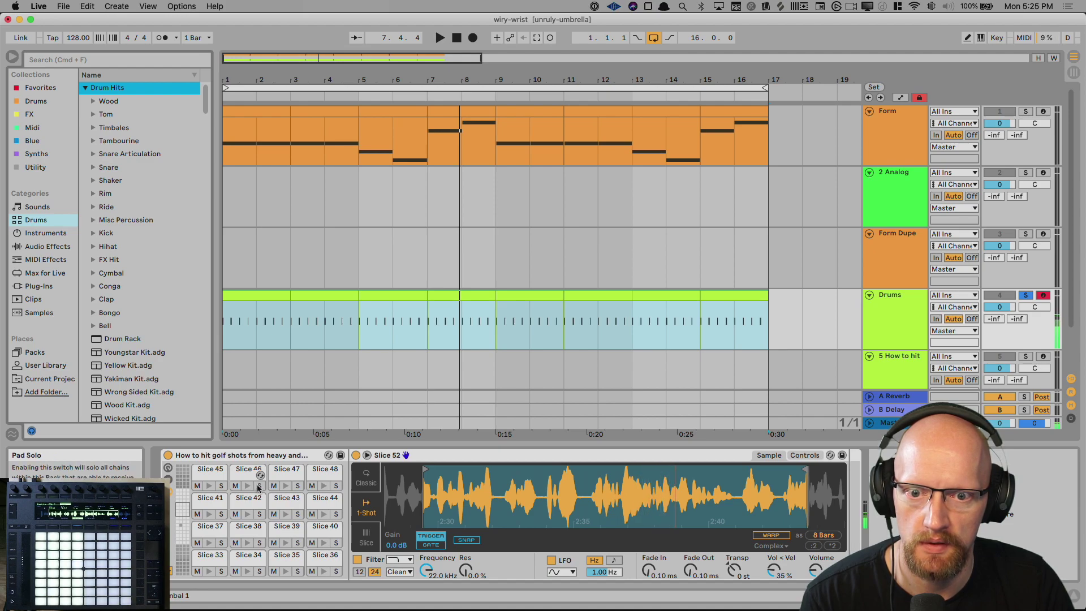
pyautogui.click(180, 503)
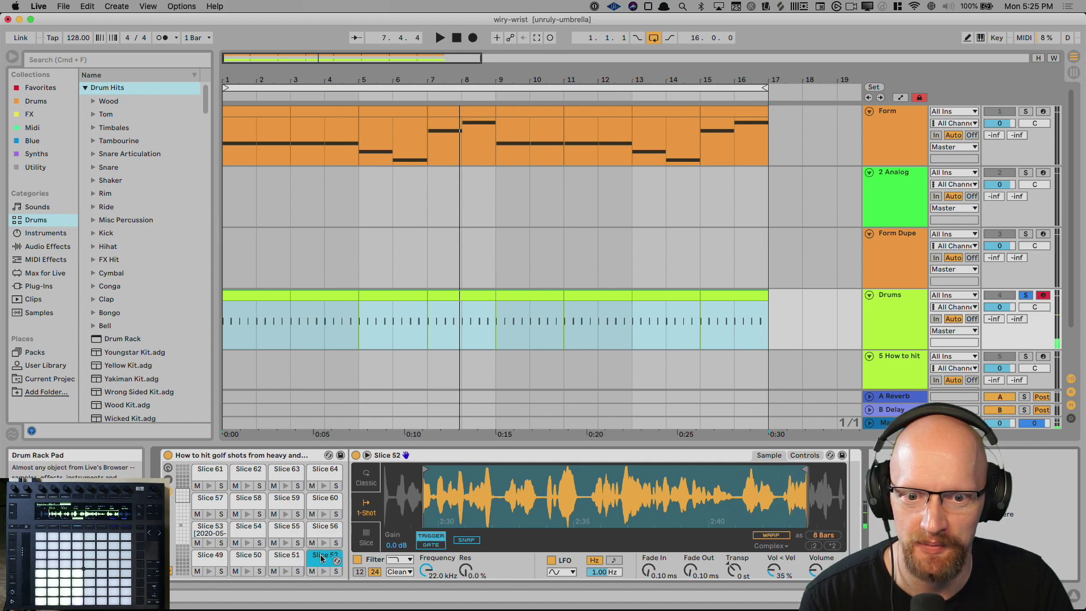
pyautogui.click(182, 540)
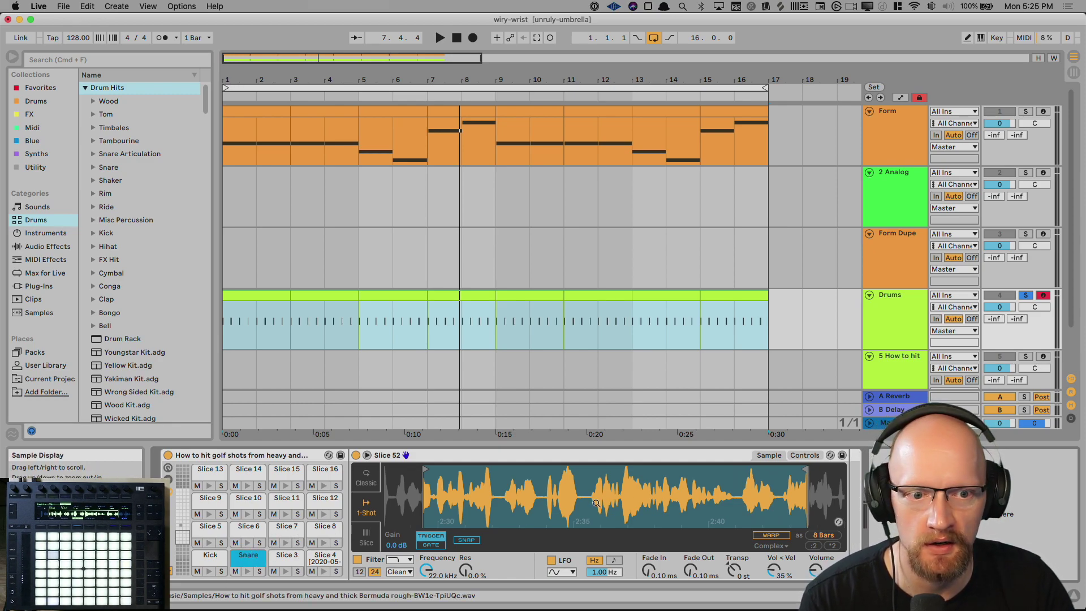
# Set Slice 52's transpose to -14 st and crop its sample to the first beat.
pyautogui.moveTo(805, 475)
pyautogui.mouseDown()
pyautogui.moveTo(432, 469)
pyautogui.moveTo(464, 467)
pyautogui.mouseUp()
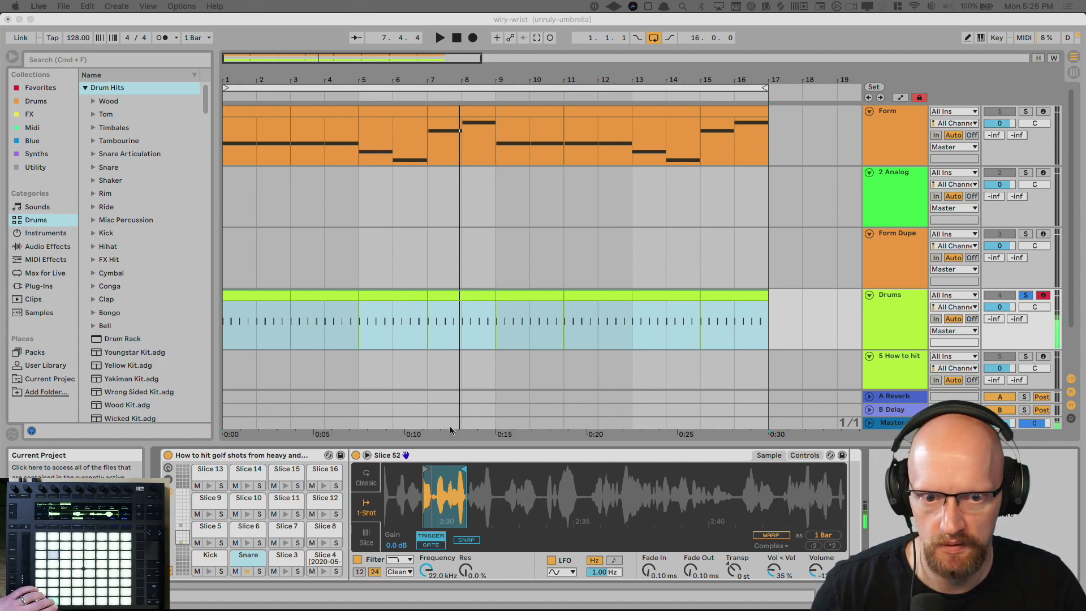
pyautogui.click(735, 573)
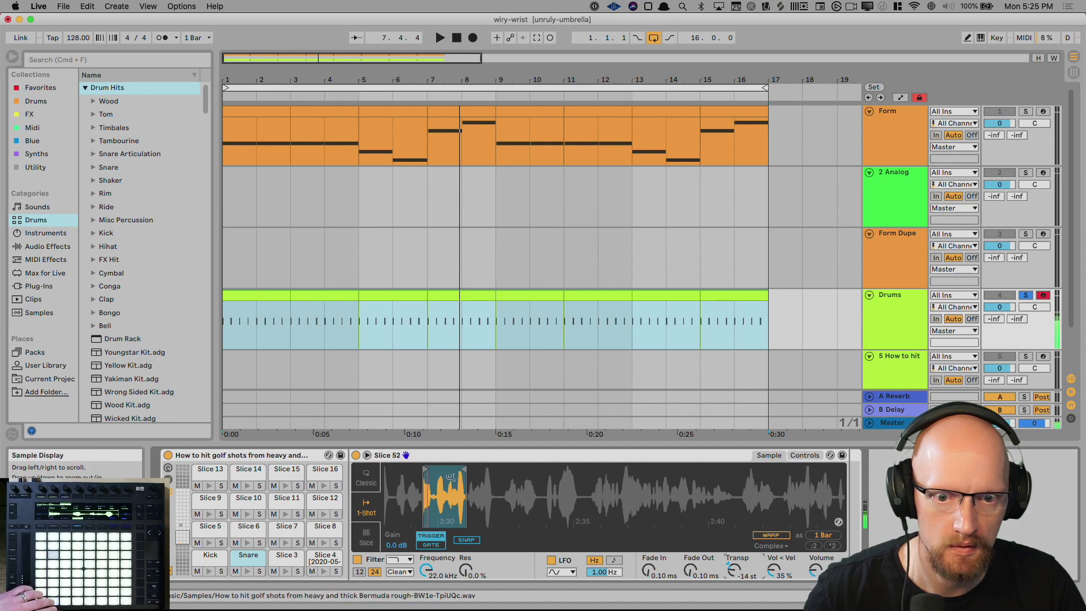
pyautogui.moveTo(461, 471); pyautogui.dragTo(428, 469)
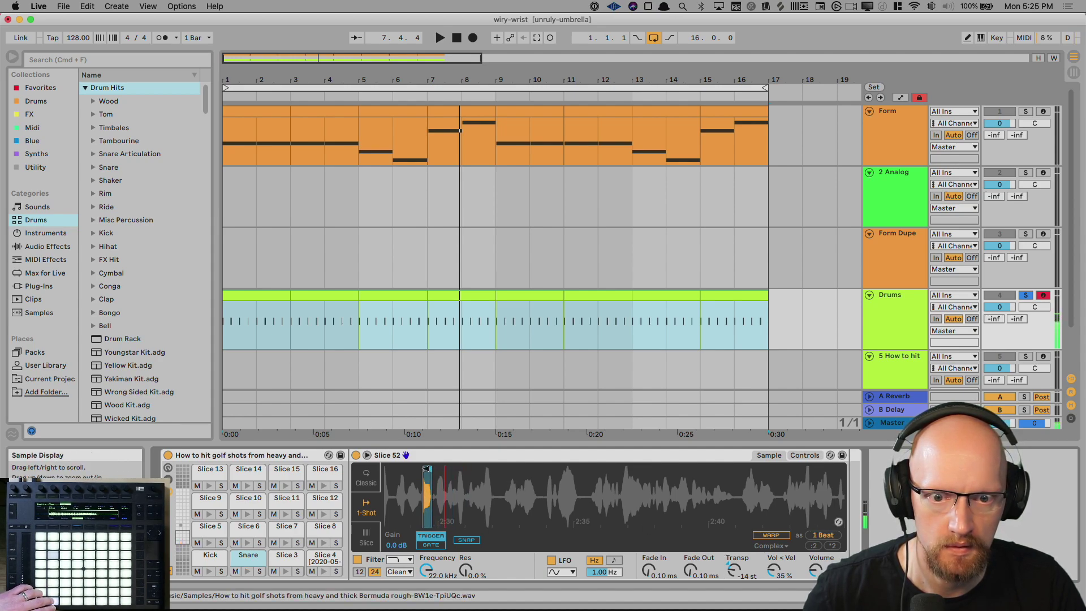
pyautogui.rightClick(430, 482)
pyautogui.click(448, 536)
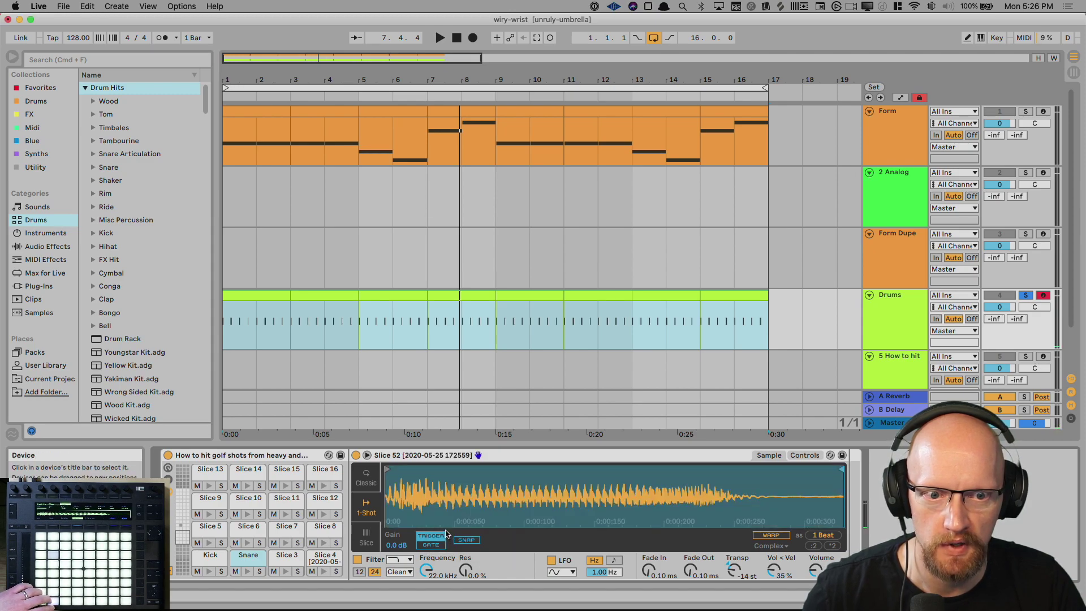
# Trim the cropped snare sample's start and end, with a 42.9 ms fade-out and a transpose of +3 st.
pyautogui.moveTo(386, 469); pyautogui.dragTo(404, 469)
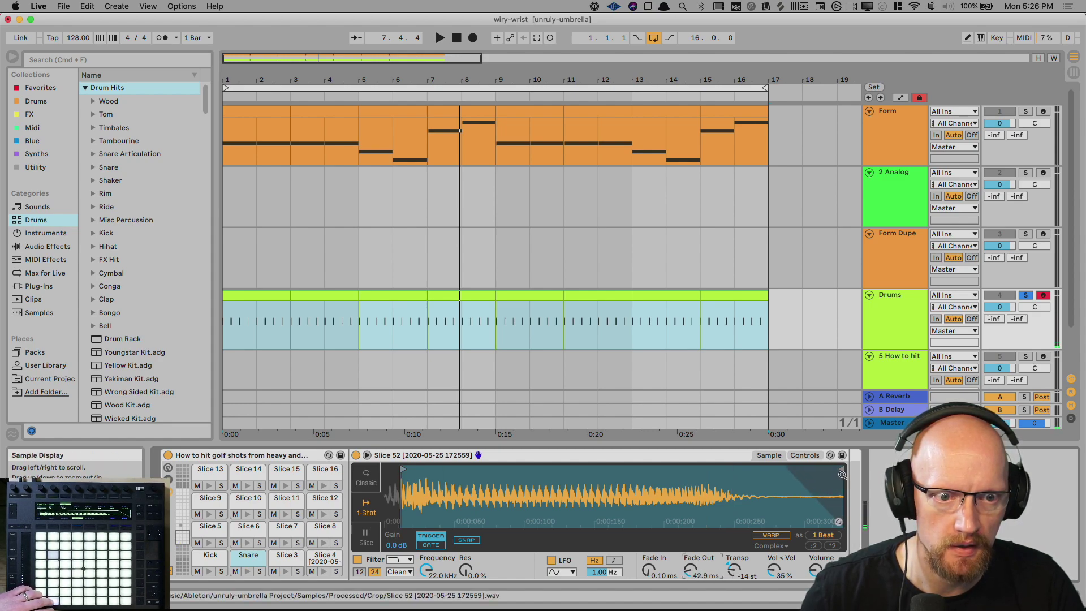
pyautogui.moveTo(840, 470); pyautogui.dragTo(603, 488)
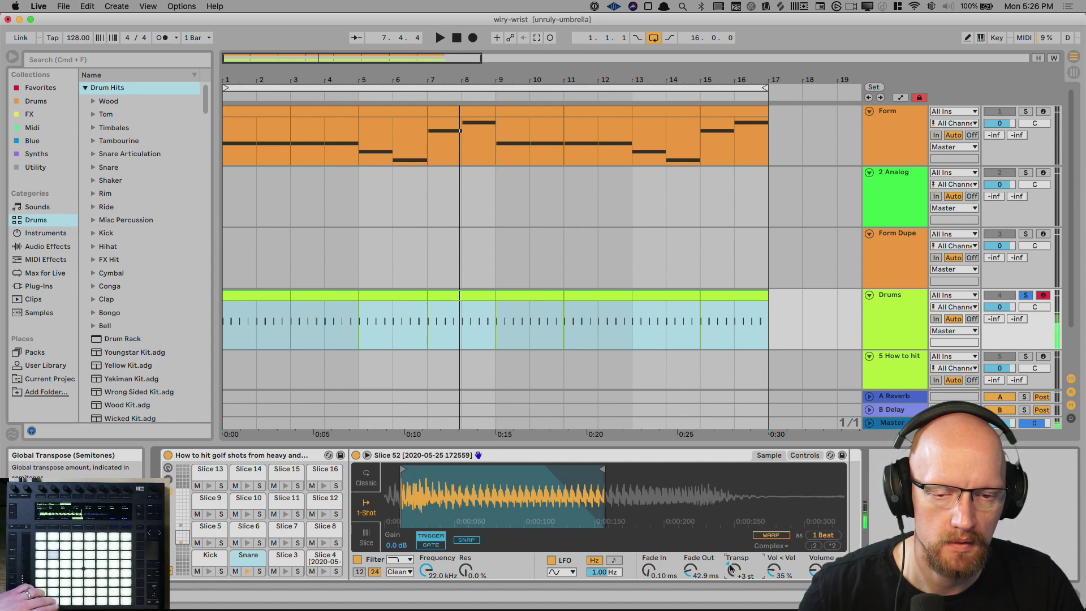
# Add Erosion to the Snare pad's chain after the sampler, in Noise mode at 723 Hz with a width of 0.79.
pyautogui.press('super+f')
pyautogui.write('erosion')
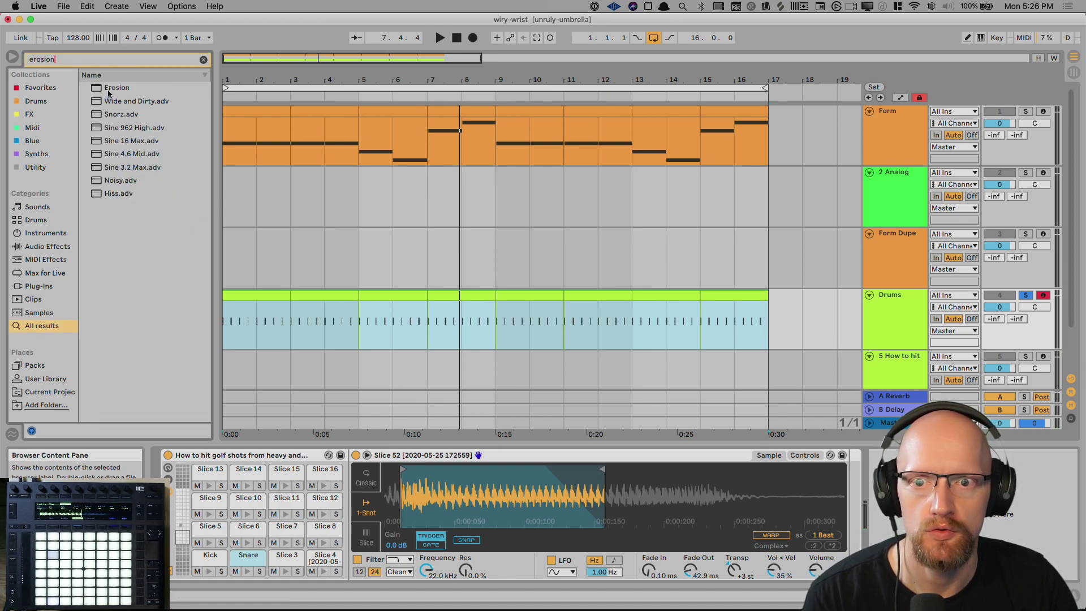
pyautogui.moveTo(108, 93); pyautogui.dragTo(678, 368)
pyautogui.moveTo(843, 481); pyautogui.dragTo(840, 479)
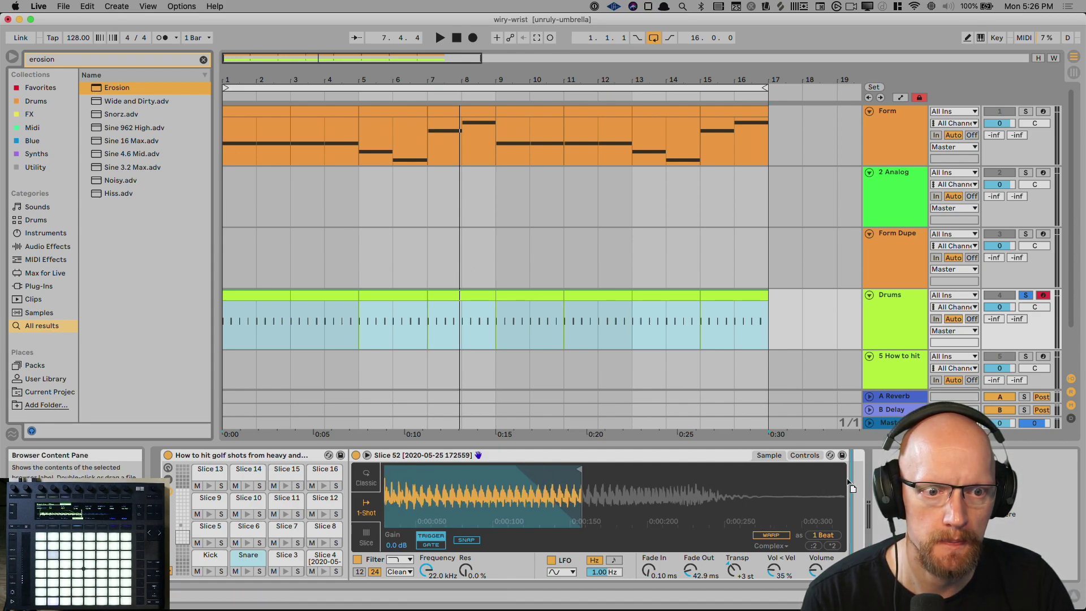
pyautogui.moveTo(827, 510); pyautogui.dragTo(874, 497)
pyautogui.click(874, 540)
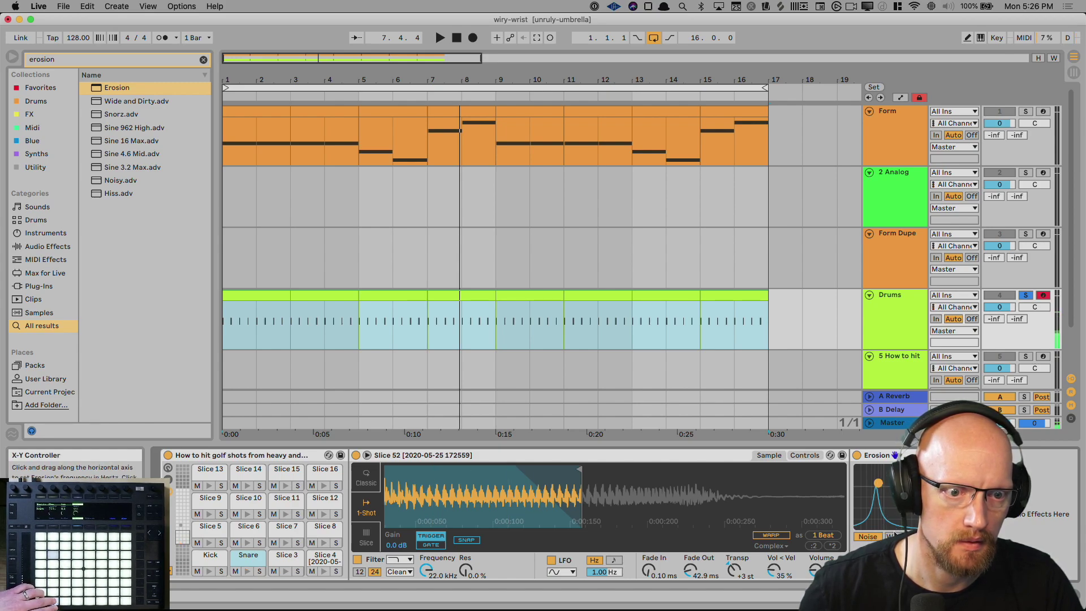
pyautogui.moveTo(903, 565); pyautogui.dragTo(903, 554)
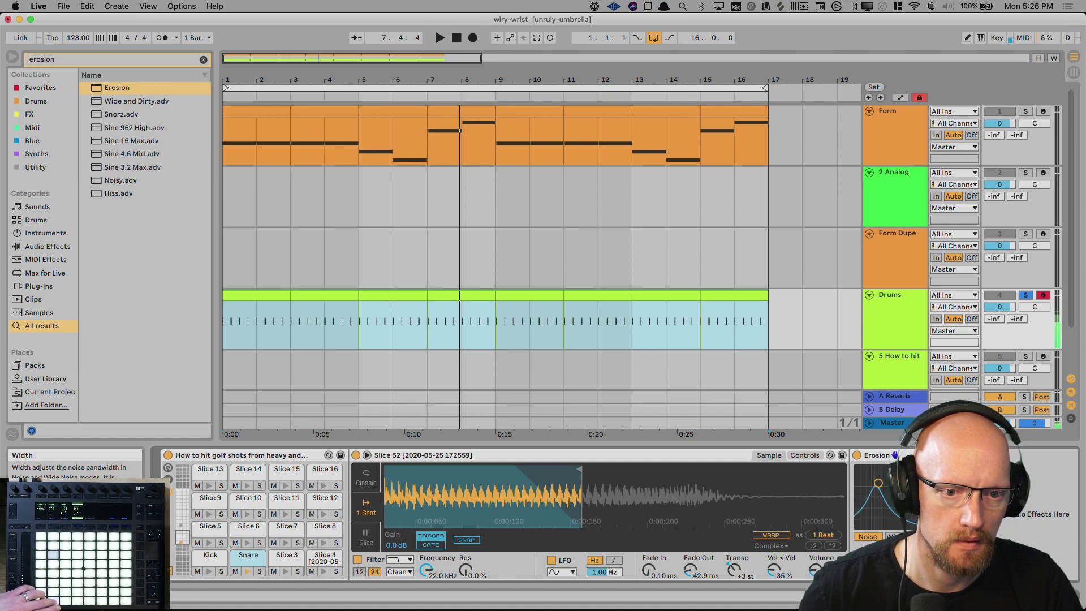
# Enable Slice 52's pitch envelope with an amount of +12 st and a decay of 5.58 ms.
pyautogui.click(805, 455)
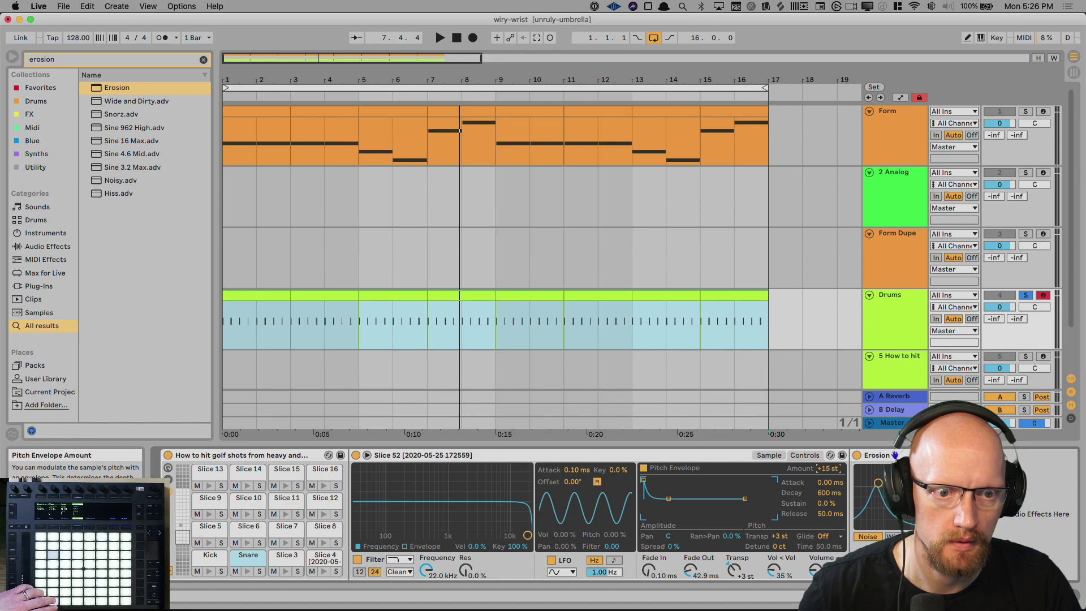
pyautogui.moveTo(827, 469); pyautogui.dragTo(827, 463)
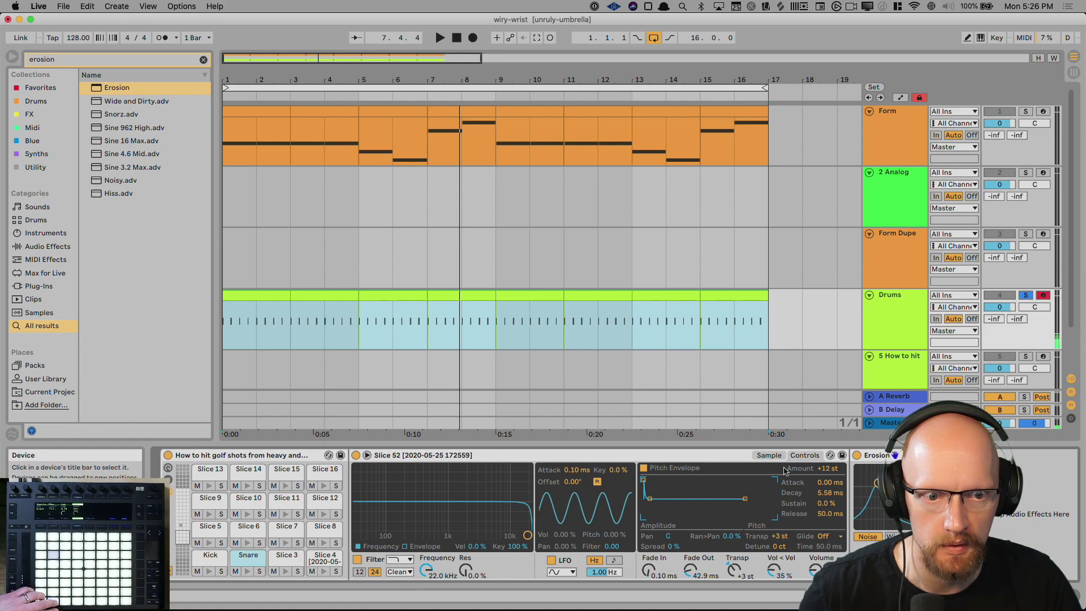
# Shorten the snare sample's end further, and set its transpose to -9 st and gain to 3.1 dB.
pyautogui.click(769, 456)
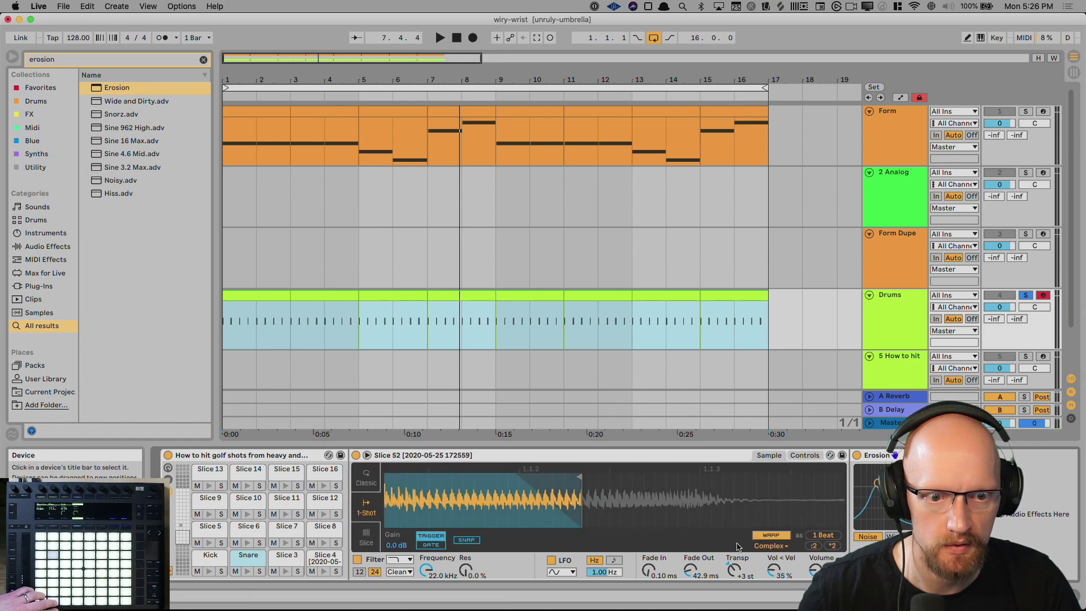
pyautogui.moveTo(580, 479); pyautogui.dragTo(542, 479)
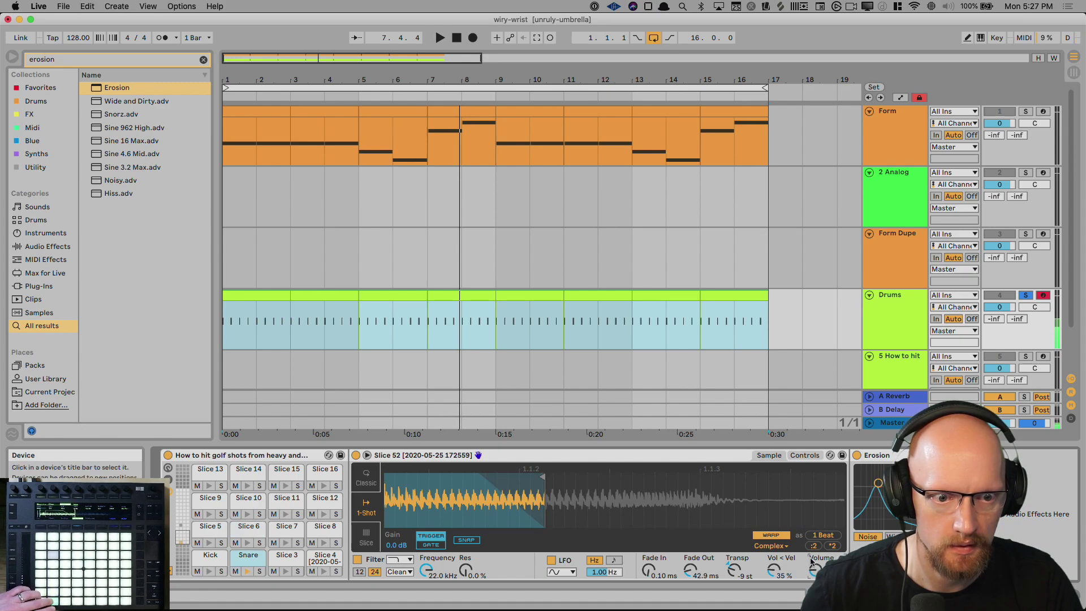
pyautogui.moveTo(388, 550)
pyautogui.mouseDown()
pyautogui.moveTo(388, 541)
pyautogui.moveTo(390, 553)
pyautogui.mouseUp()
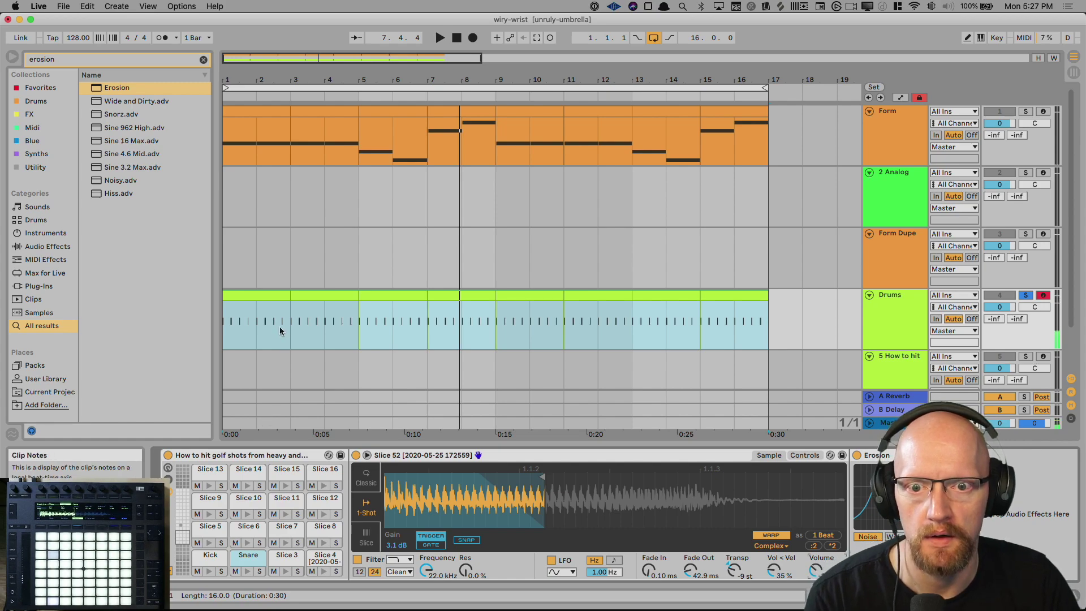
# Delete the Drums clips across bars 3 to 16 and open the remaining two-bar clip in an enlarged note editor.
pyautogui.click(264, 292)
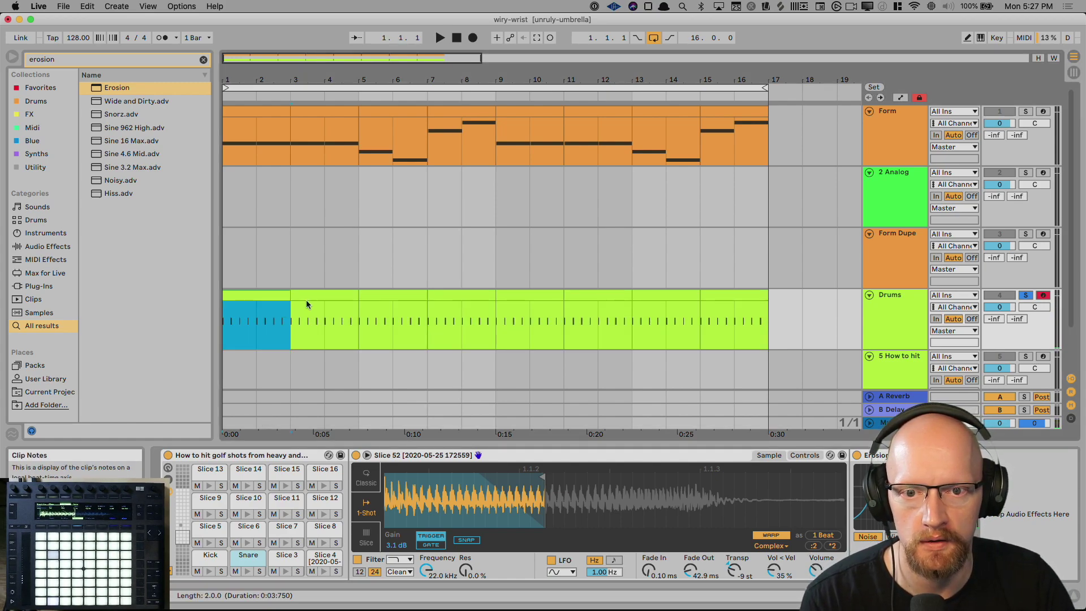
pyautogui.moveTo(292, 319); pyautogui.dragTo(768, 328)
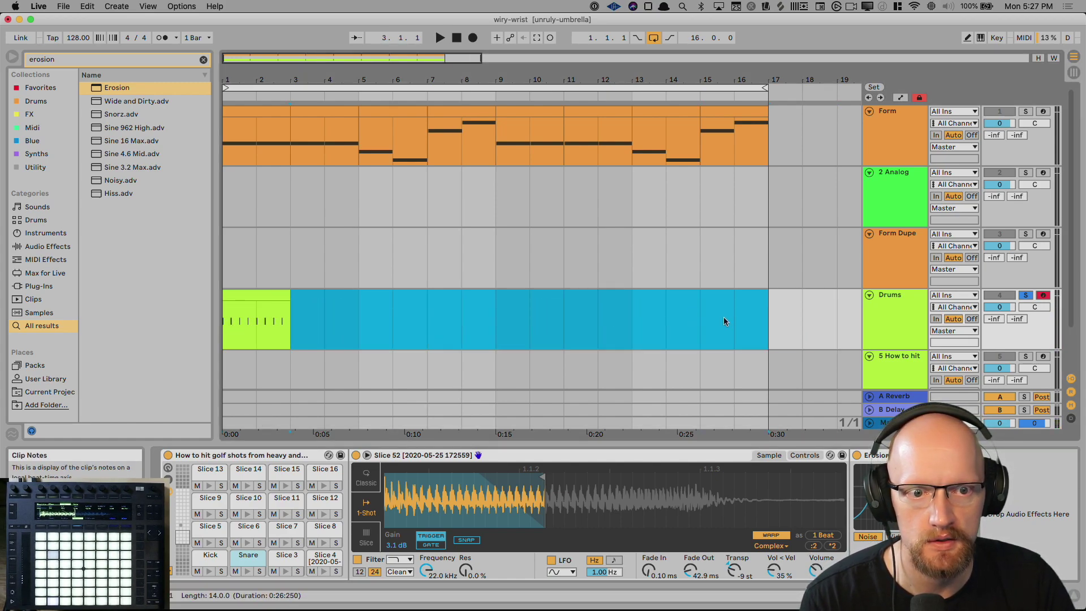
pyautogui.press('Delete')
pyautogui.moveTo(375, 430); pyautogui.dragTo(374, 148)
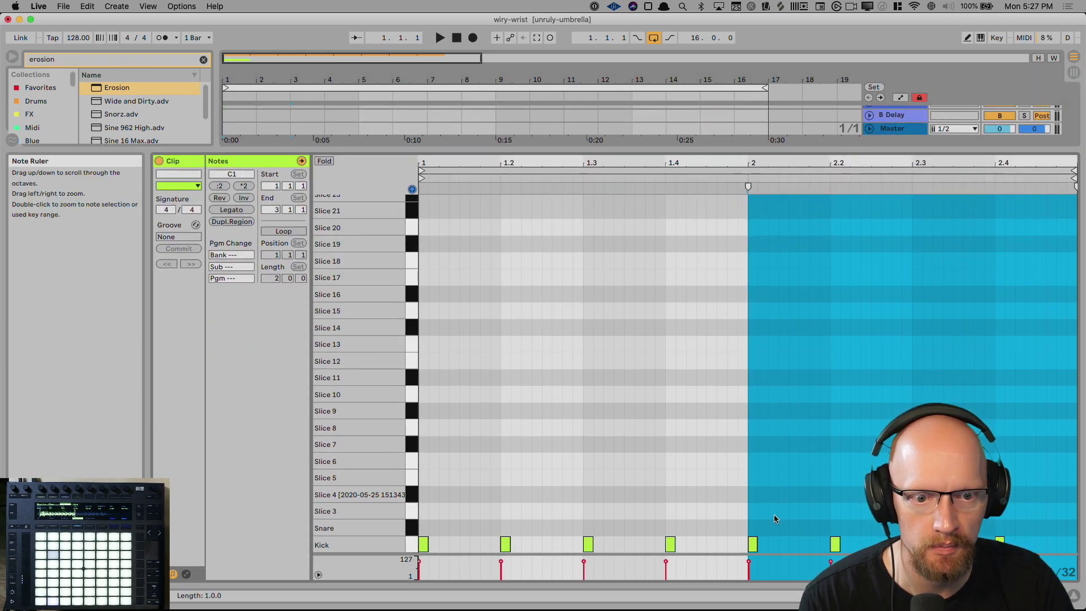
# Try a snare note midway between the first two kicks, duplicated onto every offbeat of the two-bar clip.
pyautogui.doubleClick(453, 528)
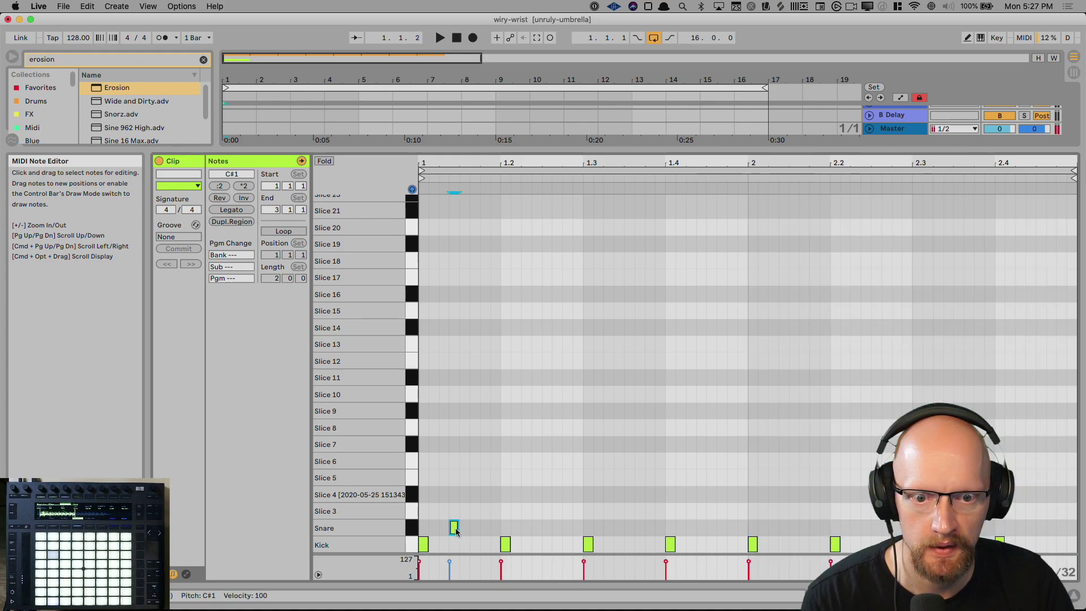
pyautogui.press('space')
pyautogui.moveTo(450, 535)
pyautogui.mouseDown()
pyautogui.moveTo(462, 535)
pyautogui.moveTo(399, 523)
pyautogui.mouseUp()
pyautogui.press('space')
pyautogui.click(464, 537)
pyautogui.press('super+d')
pyautogui.press('super+d')
pyautogui.press('super+d')
pyautogui.press('super+d')
pyautogui.press('super+d')
pyautogui.press('super+d')
pyautogui.press('super+d')
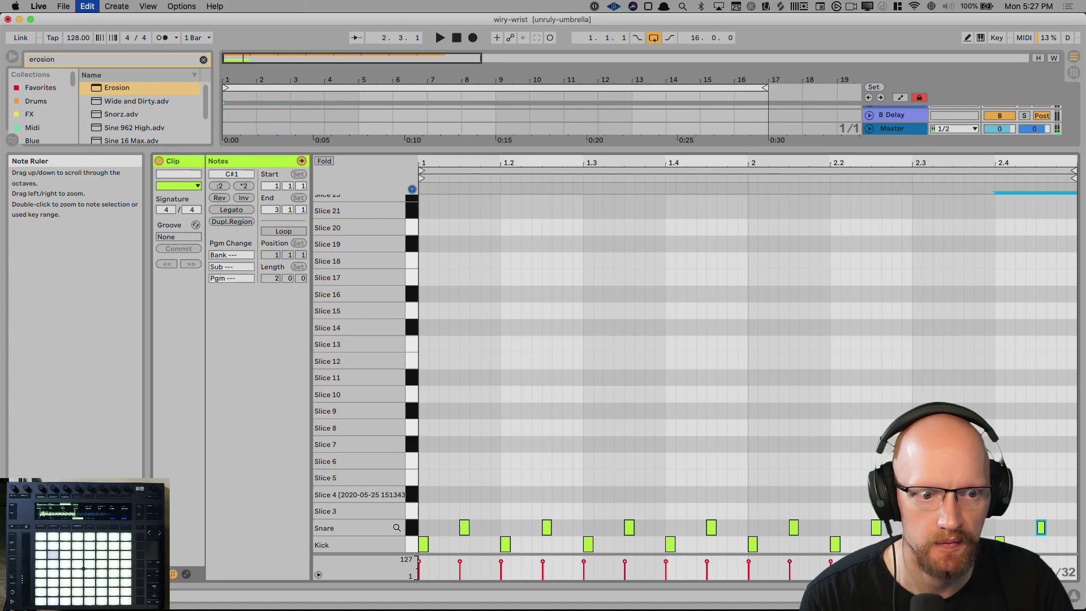
# Delete all the offbeat snare notes from the two-bar clip.
pyautogui.press('space')
pyautogui.doubleClick(464, 528)
pyautogui.press('space')
pyautogui.moveTo(489, 516); pyautogui.dragTo(1063, 535)
pyautogui.press('Delete')
# Delete the kick notes on beats 2 and 4 of both bars and add a snare note on beat 2 of bar 1.
pyautogui.moveTo(481, 512); pyautogui.dragTo(524, 572)
pyautogui.press('Delete')
pyautogui.moveTo(653, 518); pyautogui.dragTo(684, 568)
pyautogui.press('Delete')
pyautogui.moveTo(816, 517); pyautogui.dragTo(884, 565)
pyautogui.press('Delete')
pyautogui.doubleClick(503, 528)
pyautogui.moveTo(569, 528); pyautogui.dragTo(362, 512)
pyautogui.press('super+d')
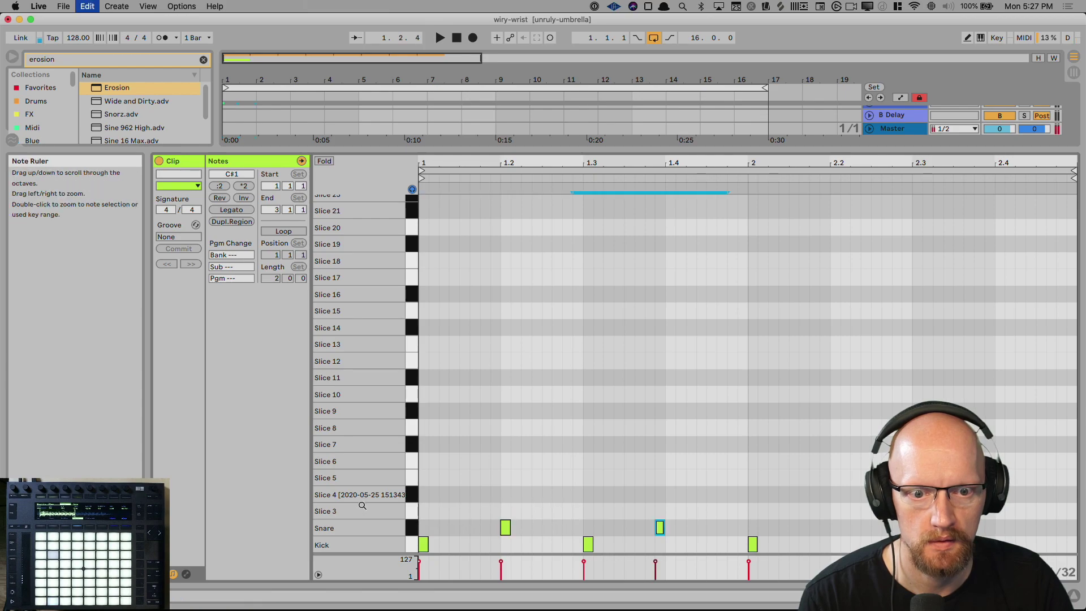
pyautogui.press('super+z')
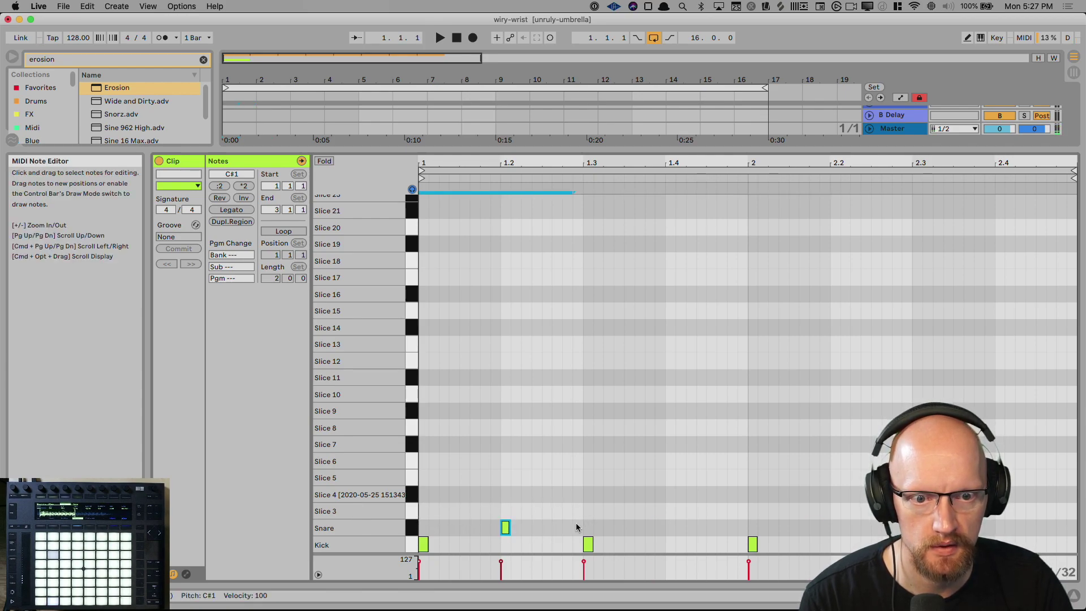
# Duplicate the snare's two-beat span through bar 2 so it lands on beats 2 and 4, and play the pattern.
pyautogui.moveTo(580, 524); pyautogui.dragTo(334, 512)
pyautogui.press('super+d')
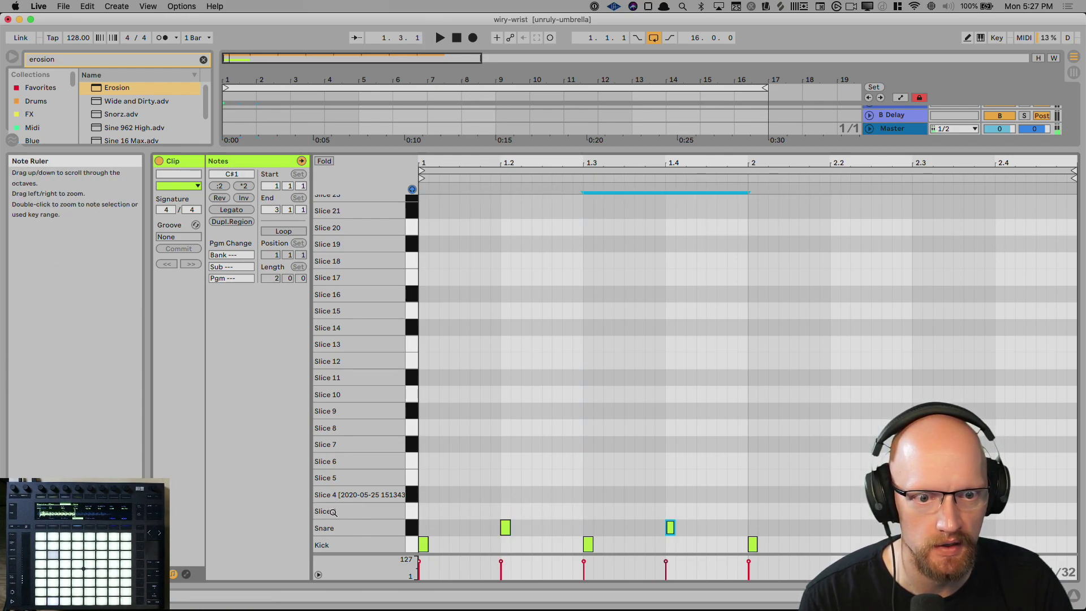
pyautogui.press('super+d')
pyautogui.press('super+d')
pyautogui.press('space')
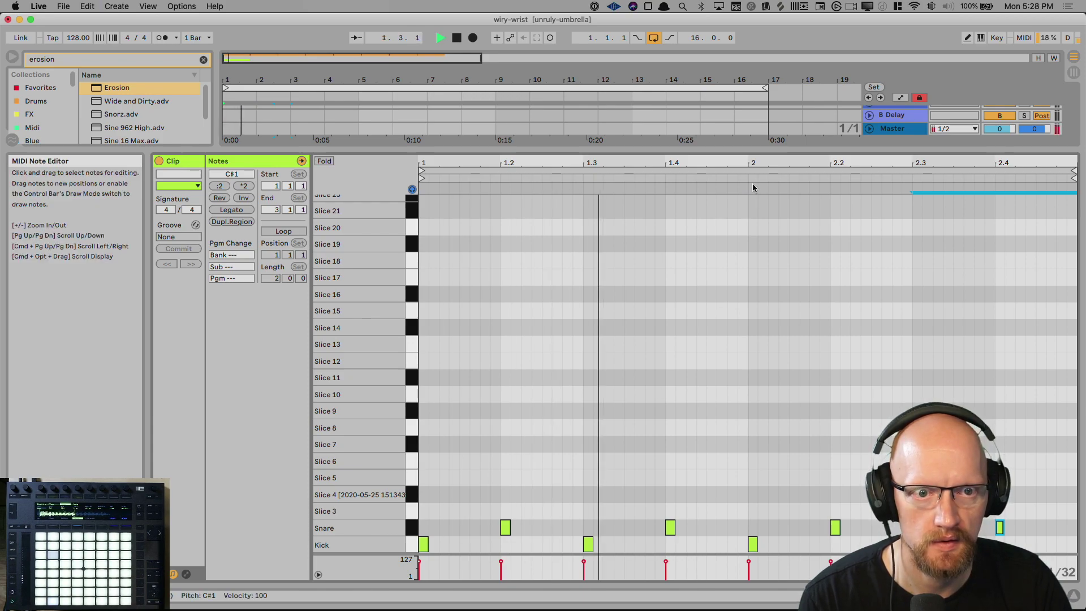
pyautogui.moveTo(658, 150); pyautogui.dragTo(688, 489)
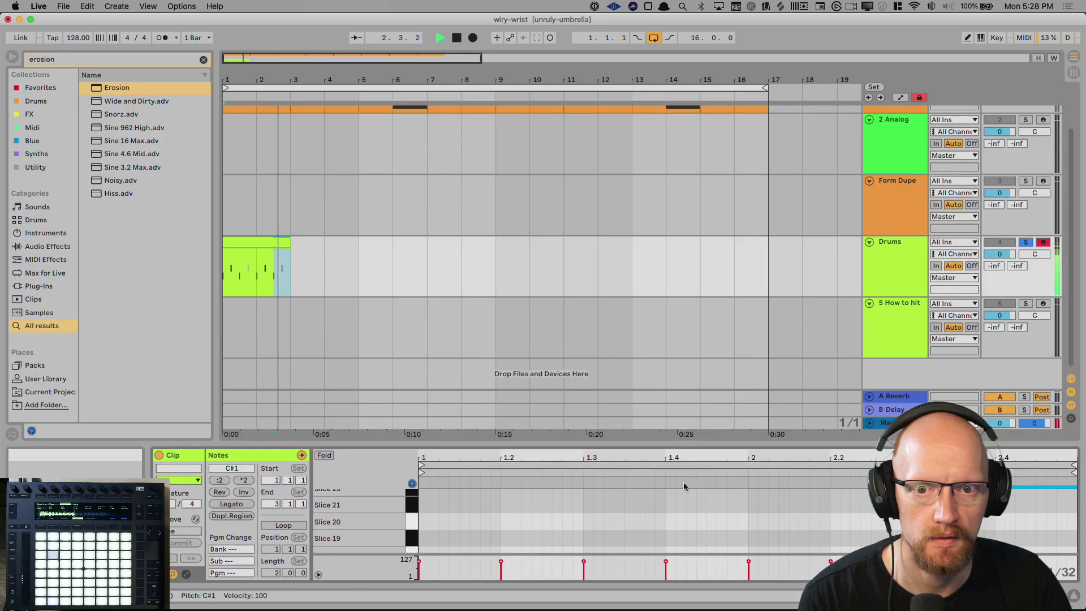
pyautogui.press('space')
# Find Glue Compressor in the browser and add it to the Drums track after the drum rack.
pyautogui.press('super+f')
pyautogui.write('glu')
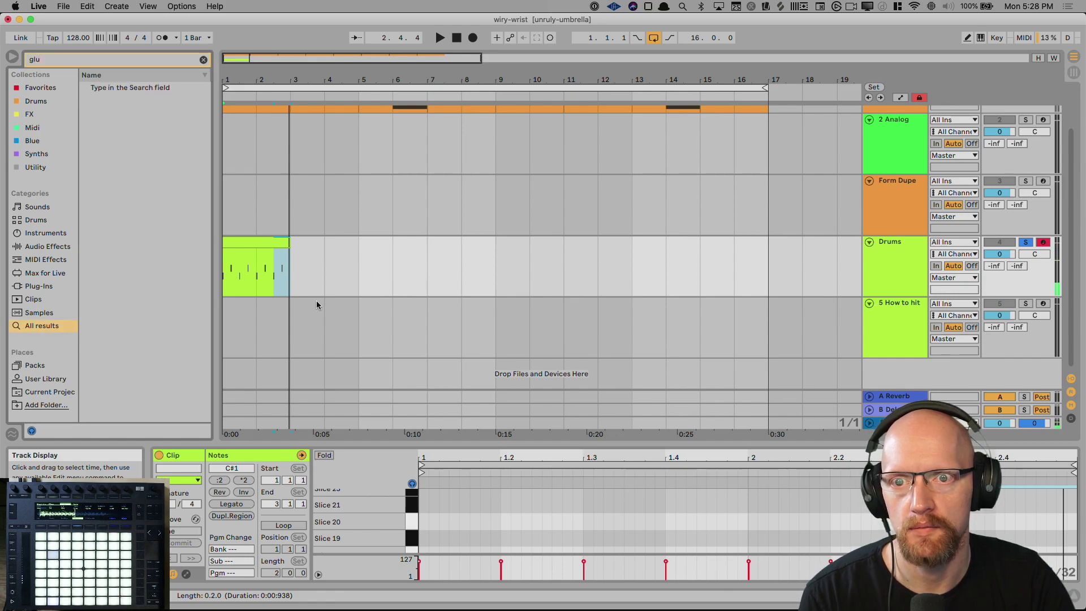
pyautogui.write('e')
pyautogui.click(117, 89)
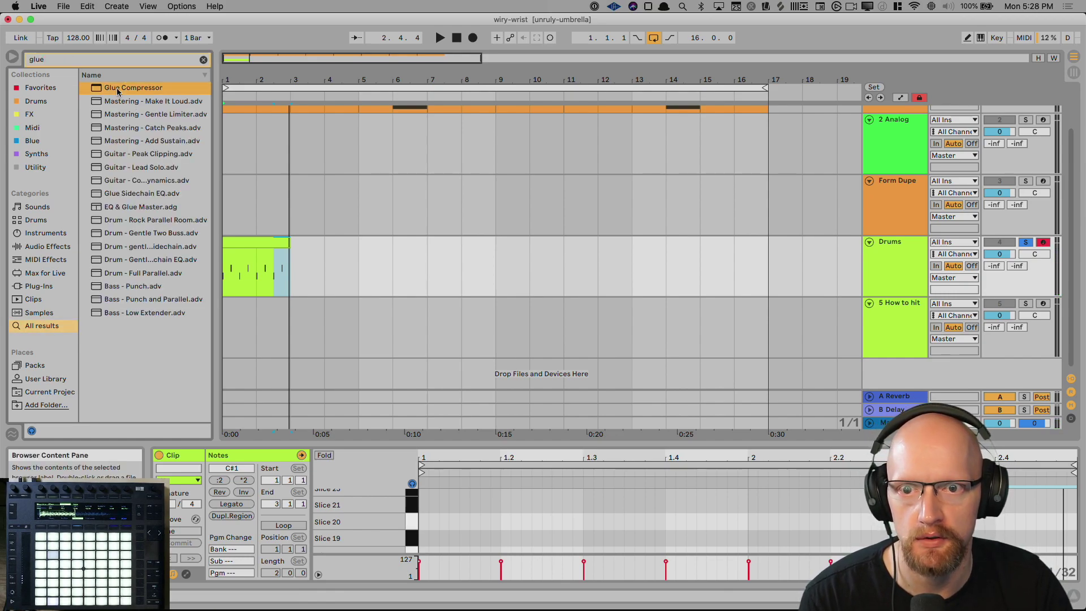
pyautogui.hotkey('shift', 'Tab')
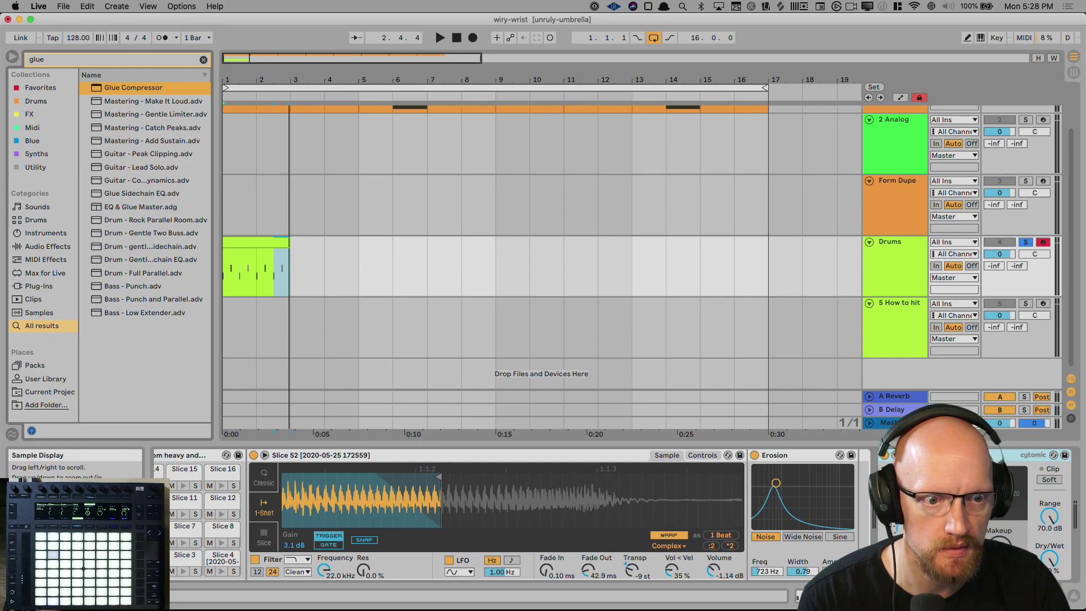
# Loop the two-bar Drums clip and adjust the Glue Compressor's threshold and makeup gain during playback.
pyautogui.press('space')
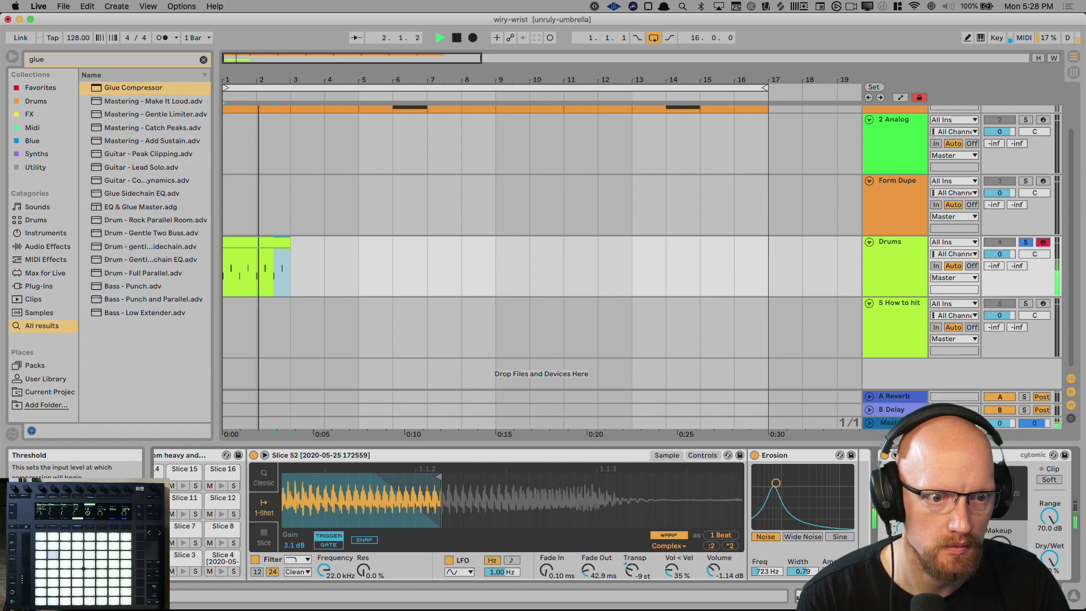
pyautogui.press('space')
pyautogui.click(277, 237)
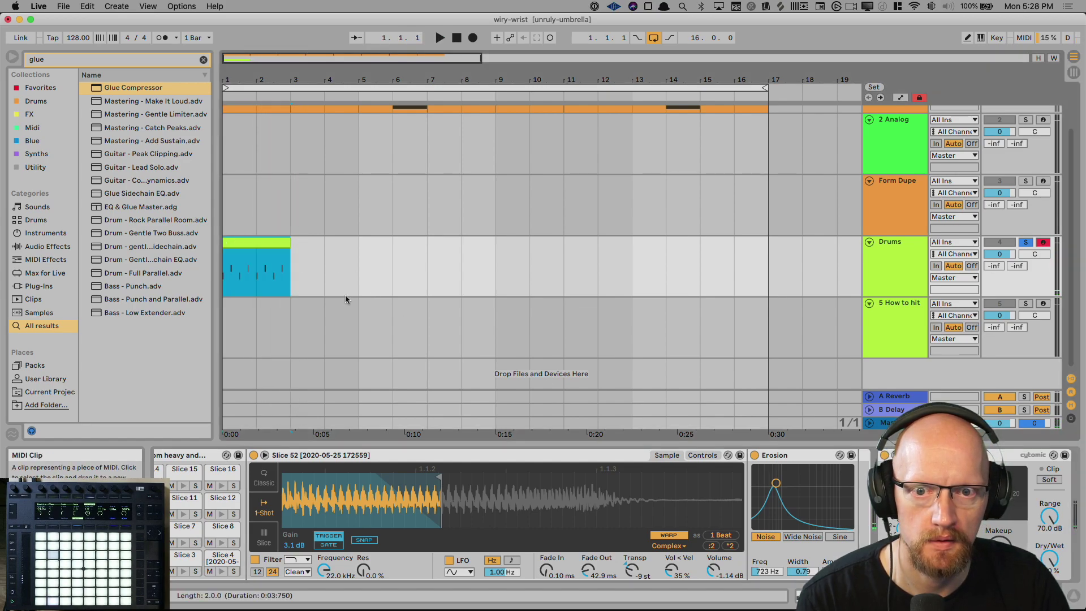
pyautogui.press('super+l')
pyautogui.press('space')
pyautogui.moveTo(950, 547); pyautogui.dragTo(950, 521)
pyautogui.moveTo(999, 546); pyautogui.dragTo(999, 529)
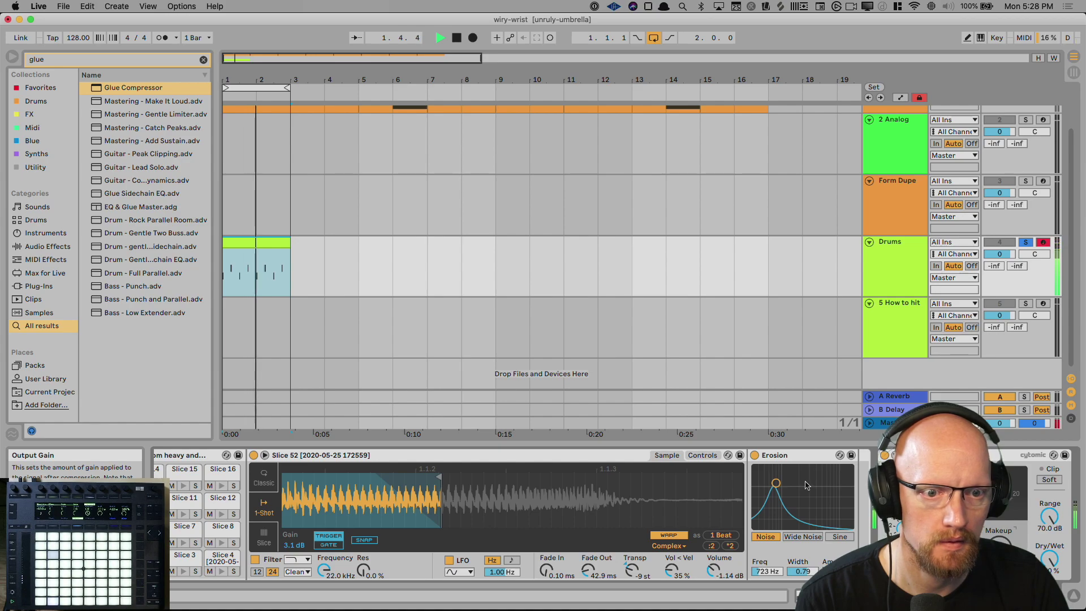
# Find the OTT preset in the browser, add it after the Glue Compressor on the Drums track and audition the loop.
pyautogui.press('space')
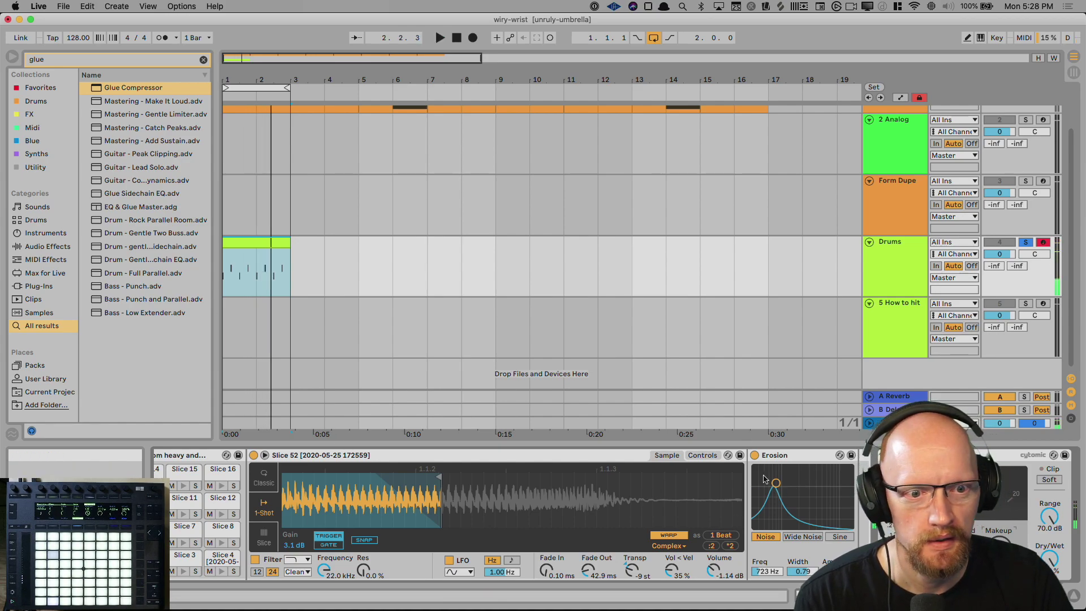
pyautogui.hscroll(3, 758, 501)
pyautogui.press('super+f')
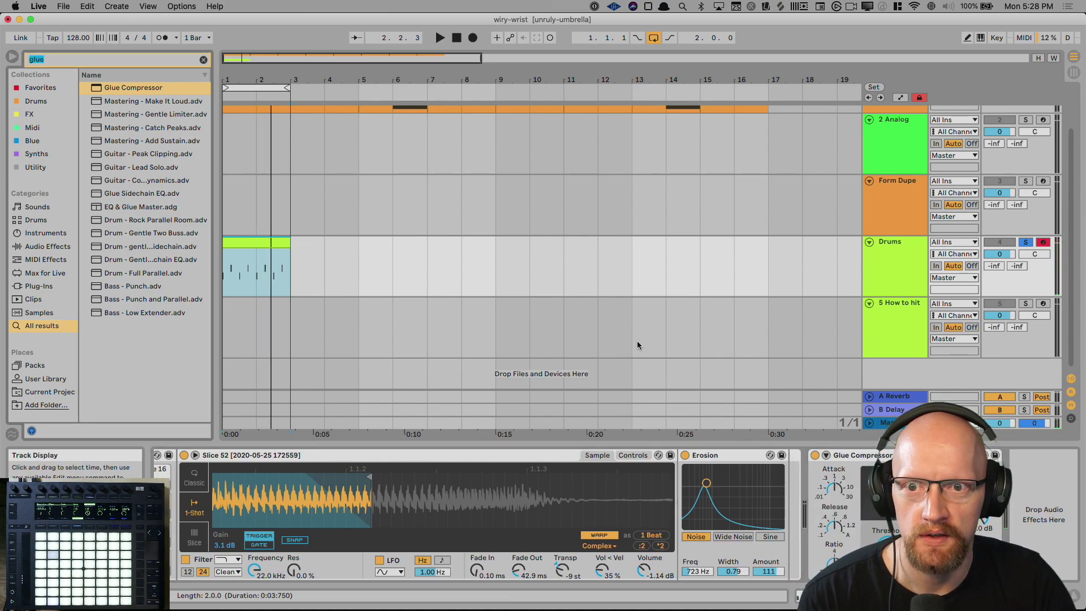
pyautogui.write('ott')
pyautogui.moveTo(121, 104); pyautogui.dragTo(803, 401)
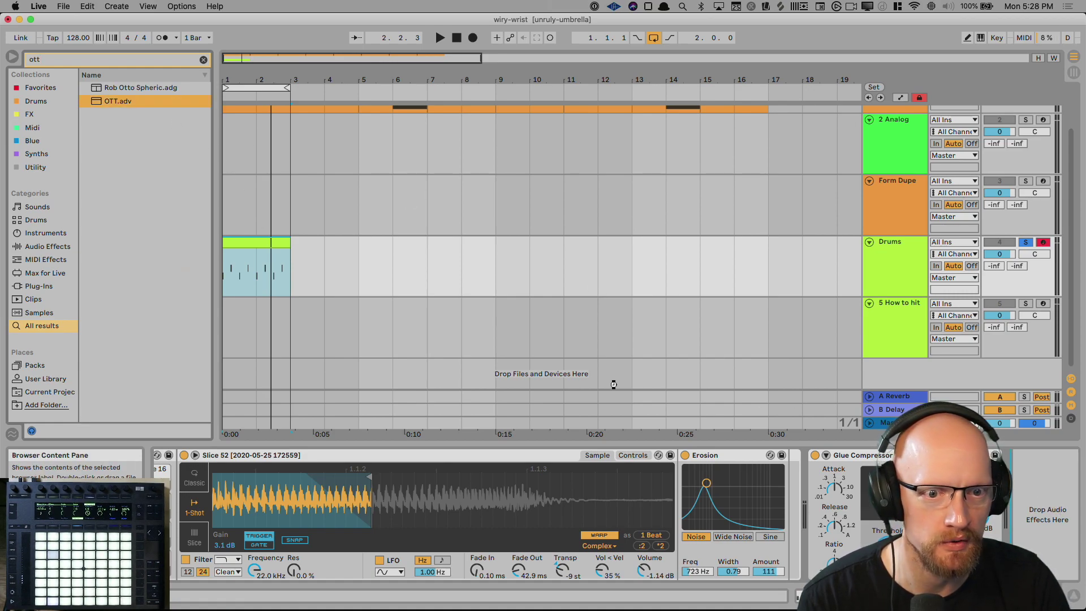
pyautogui.press('space')
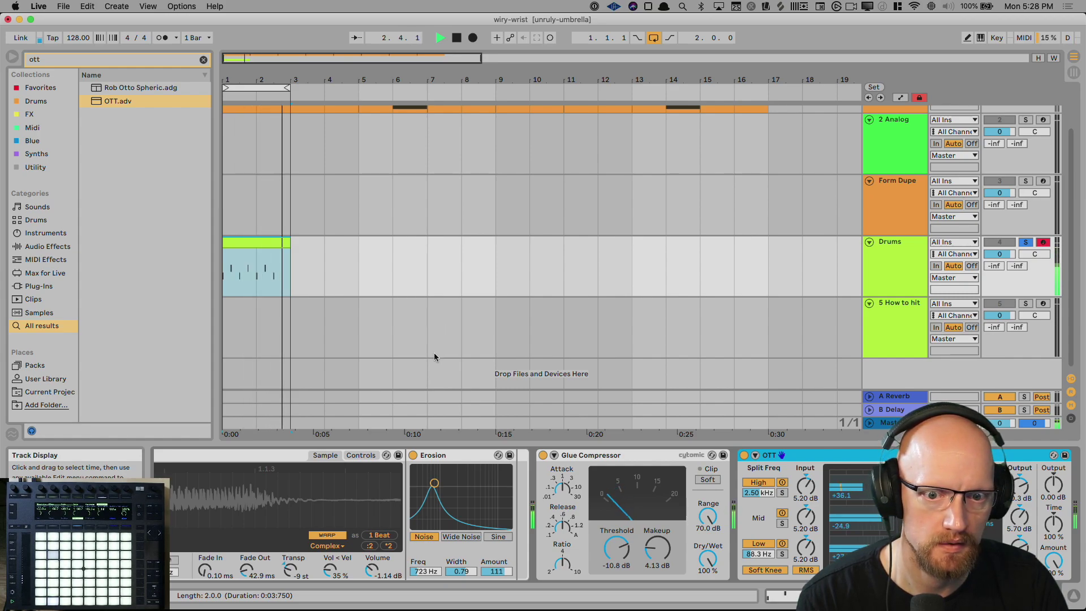
pyautogui.press('space')
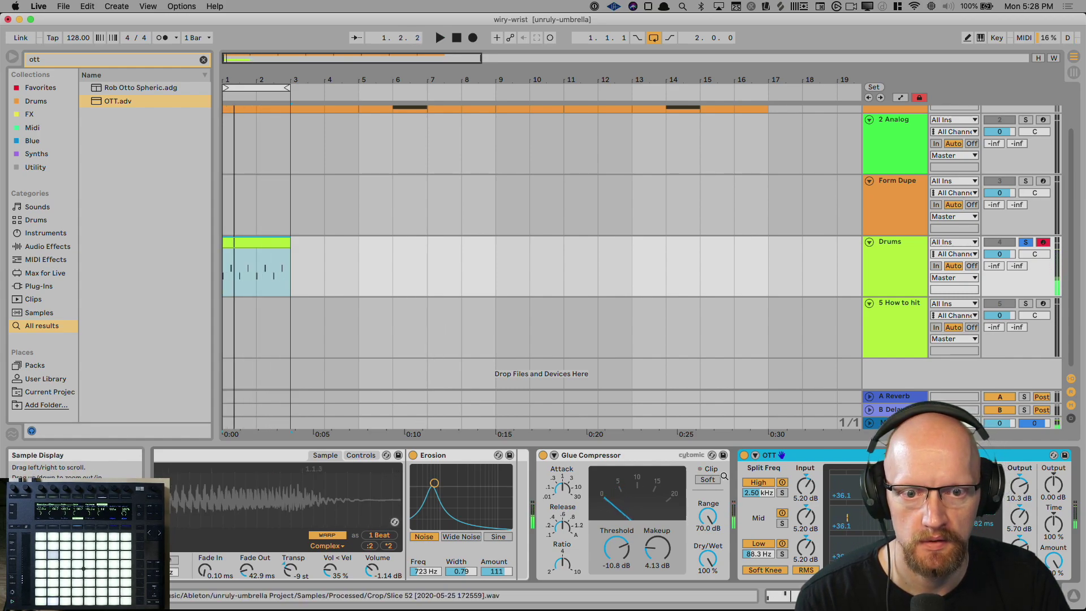
# Find Delay, insert it after Erosion in the snare chain with 22% feedback and 14% dry/wet, and audition it.
pyautogui.hscroll(-5, 820, 486)
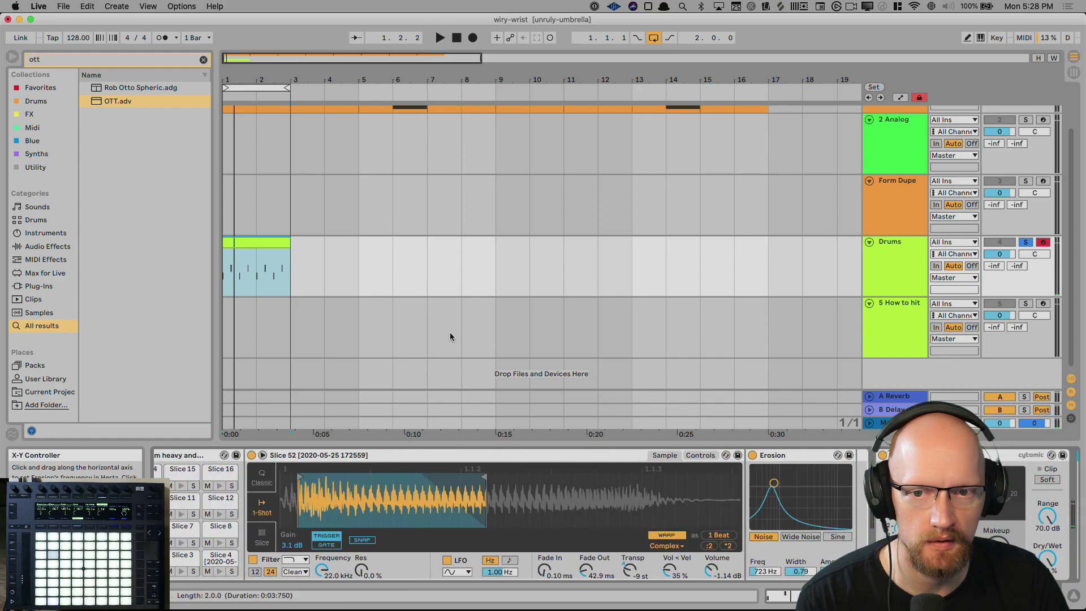
pyautogui.press('super+f')
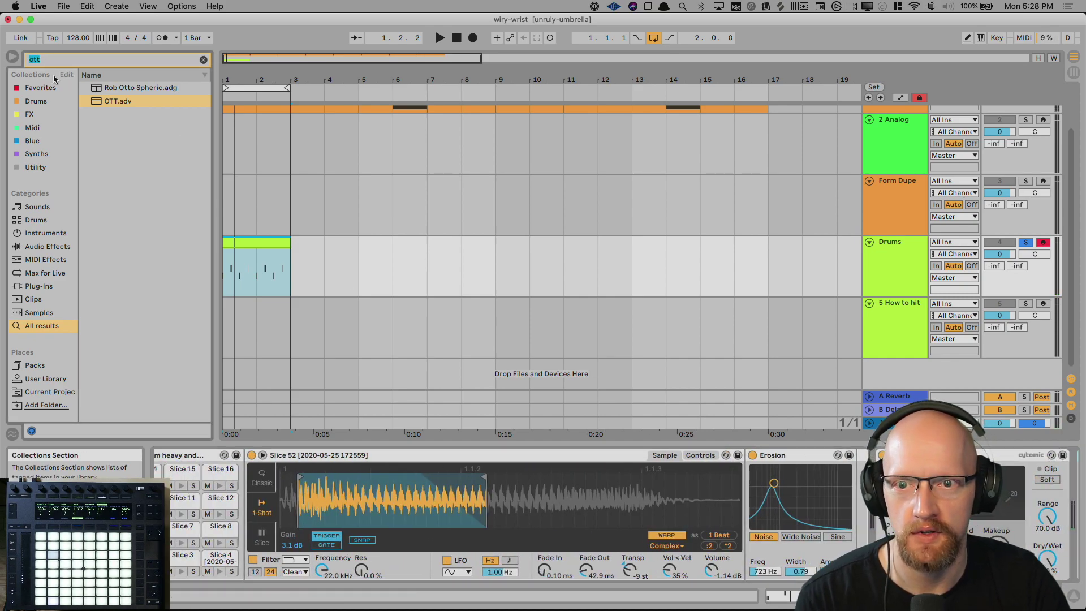
pyautogui.write('delay')
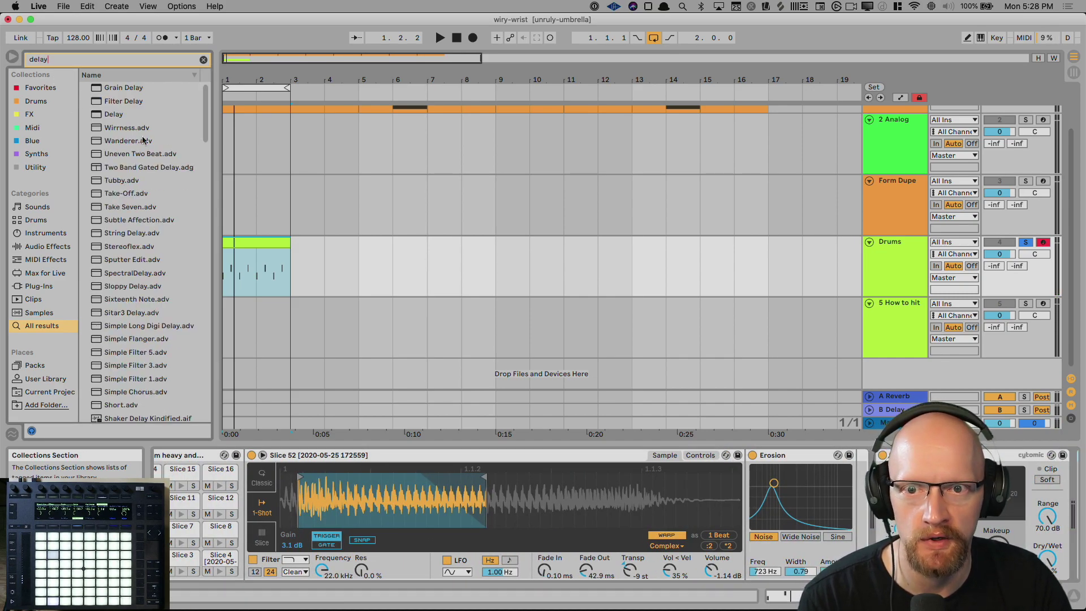
pyautogui.click(119, 115)
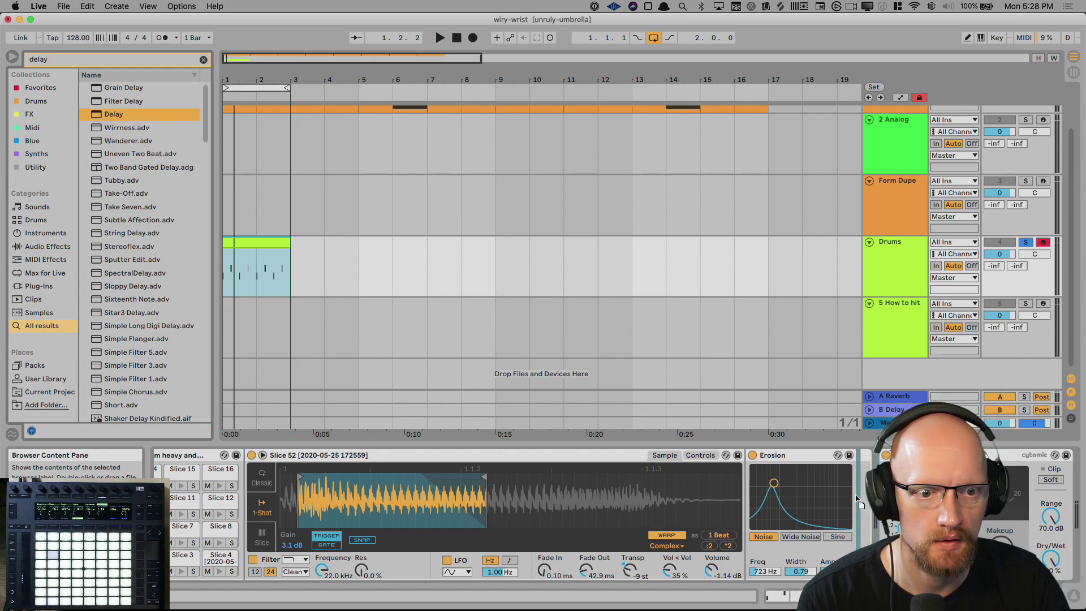
pyautogui.press('Return')
pyautogui.press('space')
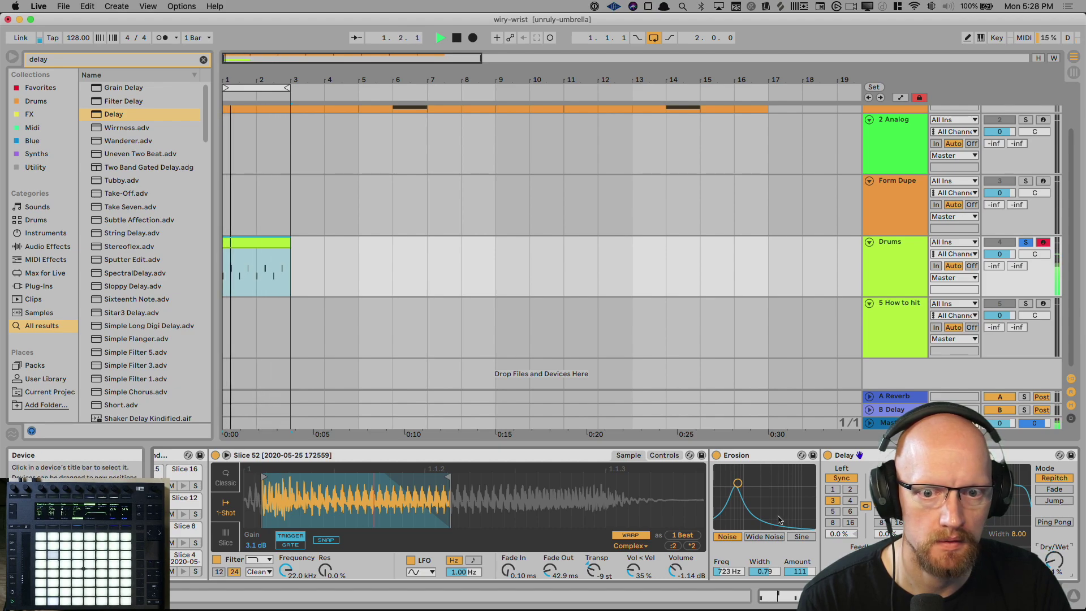
pyautogui.press('space')
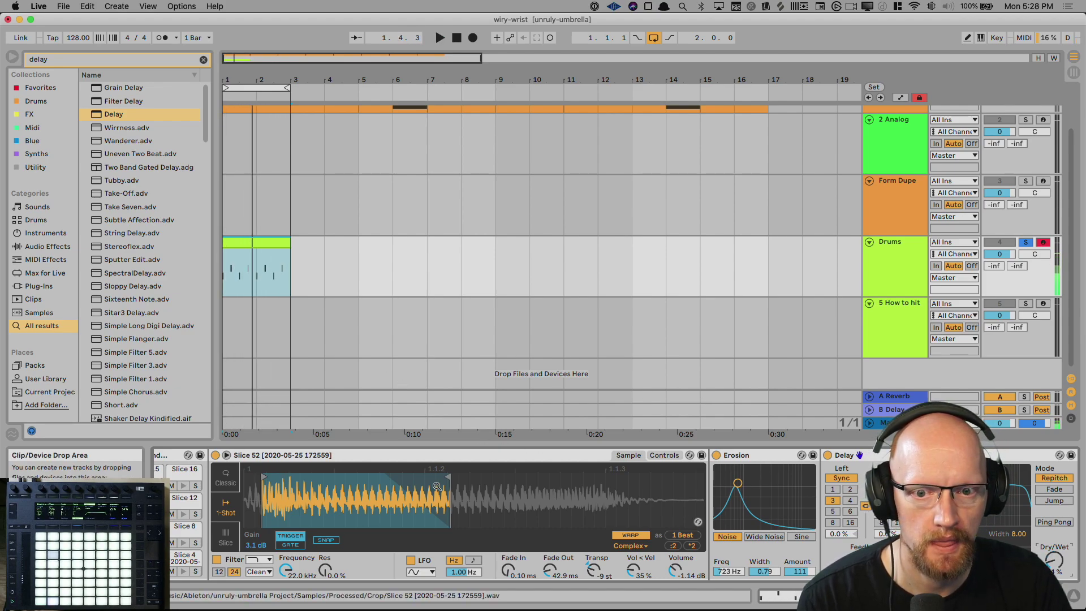
# Set OTT's low-band input gain to 7.20 dB, unsolo the Drums track and play it together with the Form part.
pyautogui.hscroll(10, 762, 493)
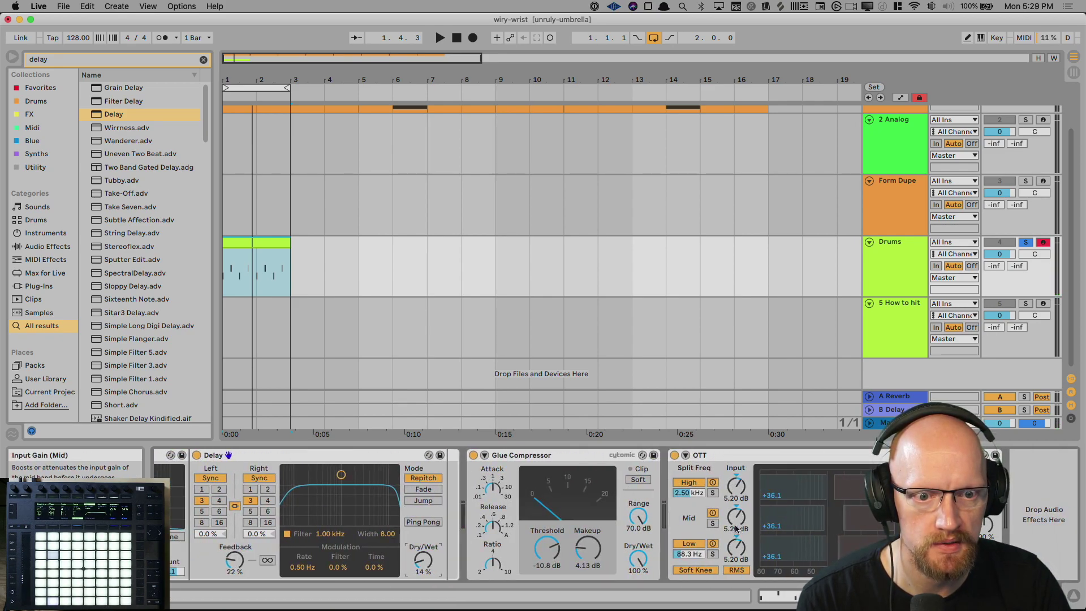
pyautogui.press('space')
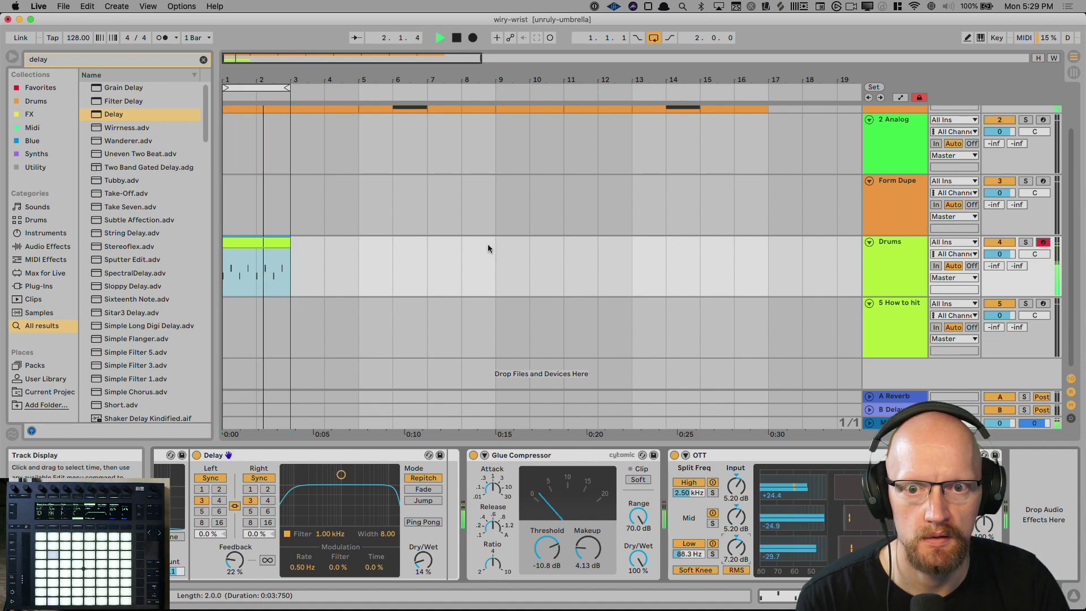
pyautogui.scroll(3, 422, 266)
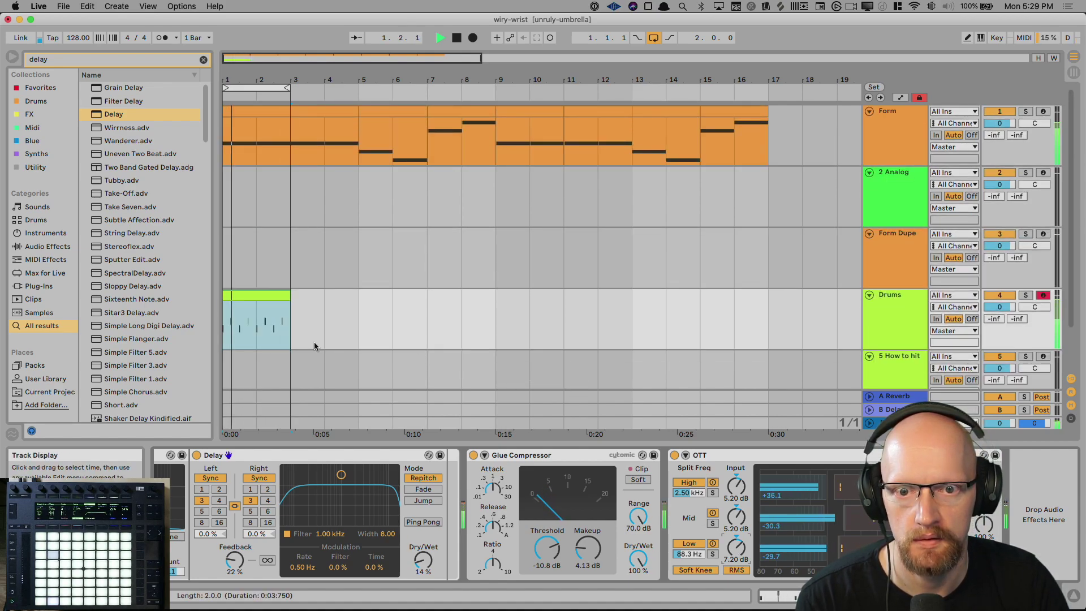
# Duplicate the two-bar Drums clip six times through the end of bar 14 and play the last copy.
pyautogui.click(286, 321)
pyautogui.press('super+d')
pyautogui.press('super+d')
pyautogui.press('super+d')
pyautogui.press('super+d')
pyautogui.press('super+d')
pyautogui.press('super+d')
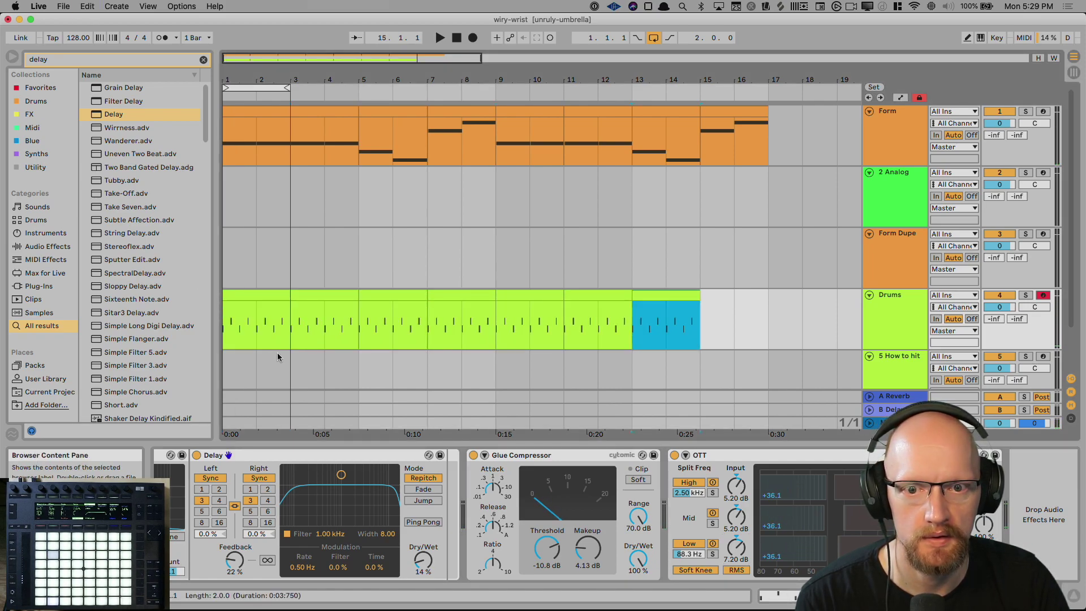
pyautogui.press('space')
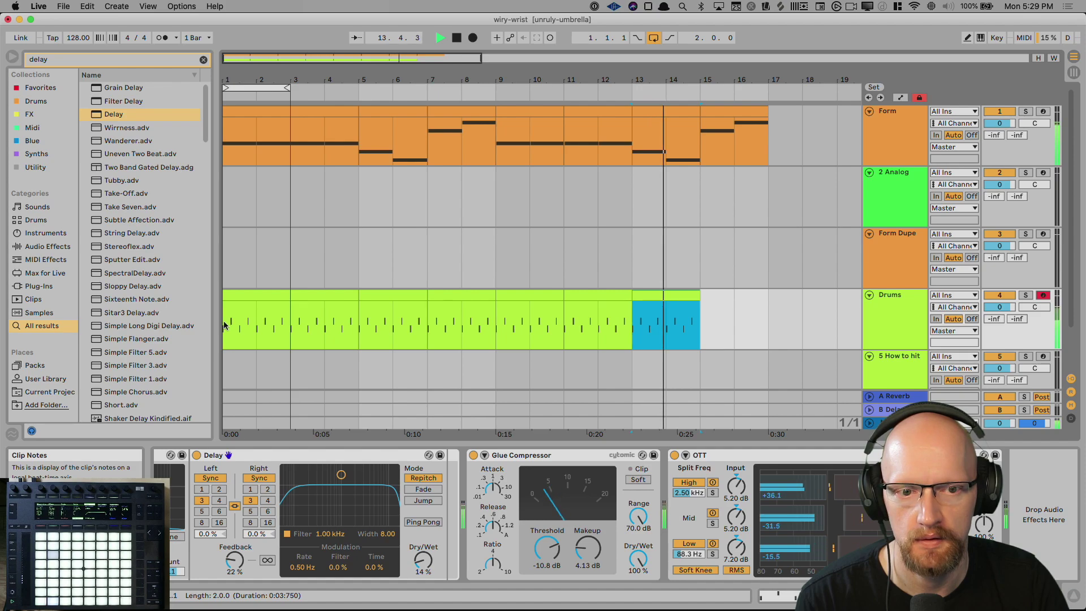
pyautogui.press('space')
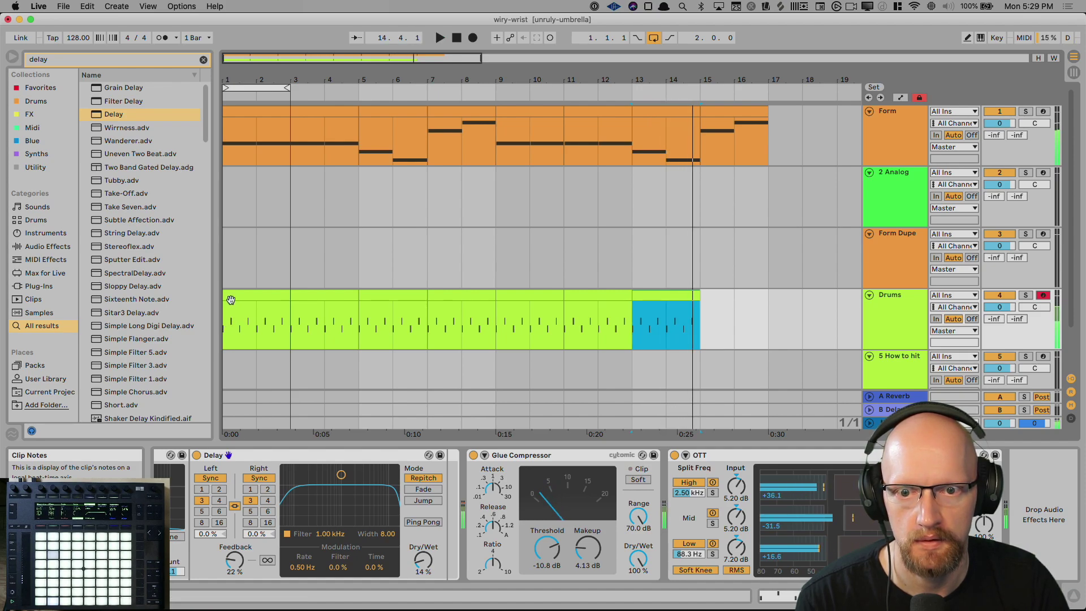
# Set the snare slice's transposition to -7 st and play it against the Form part from bar 1.
pyautogui.click(225, 305)
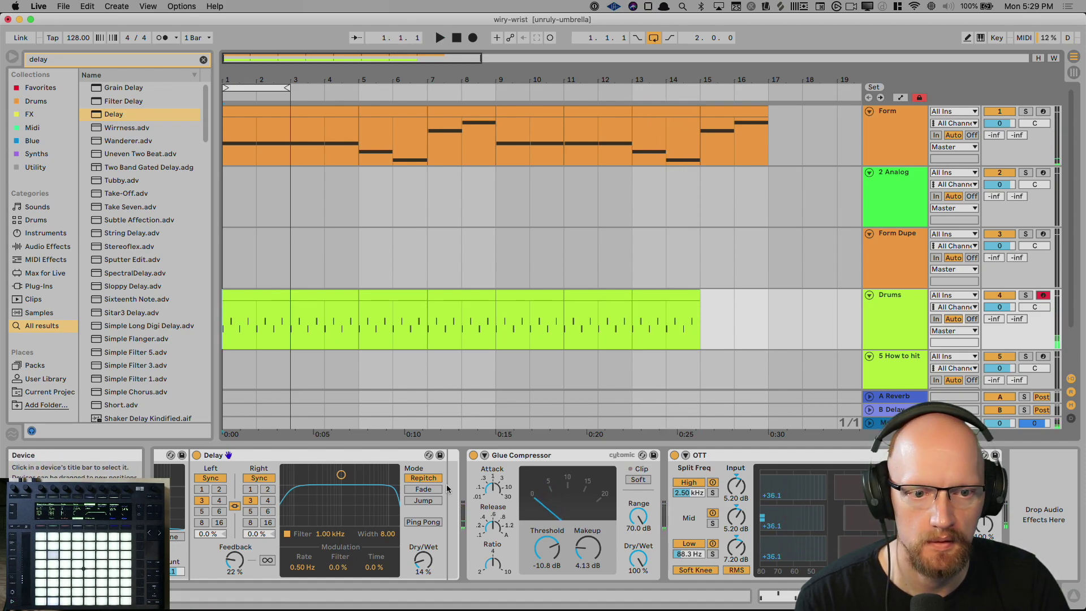
pyautogui.hscroll(-10, 481, 497)
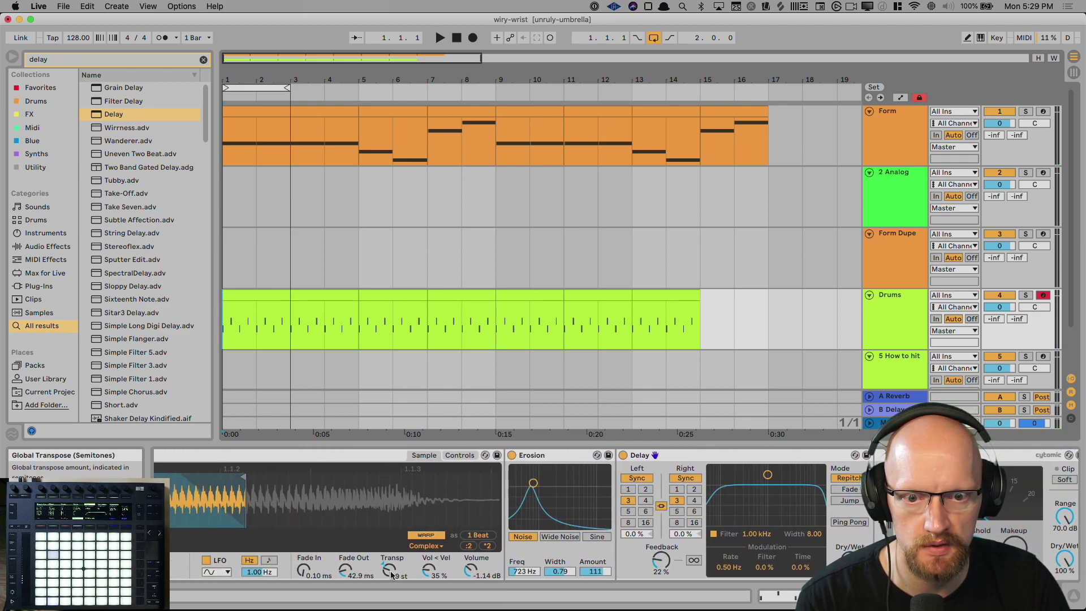
pyautogui.press('space')
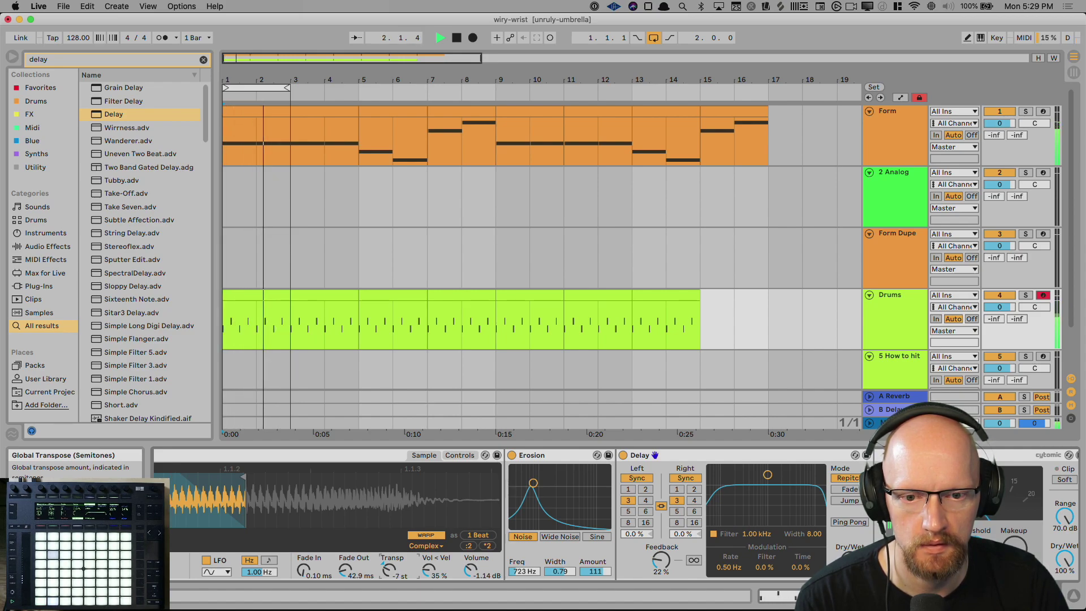
pyautogui.press('space')
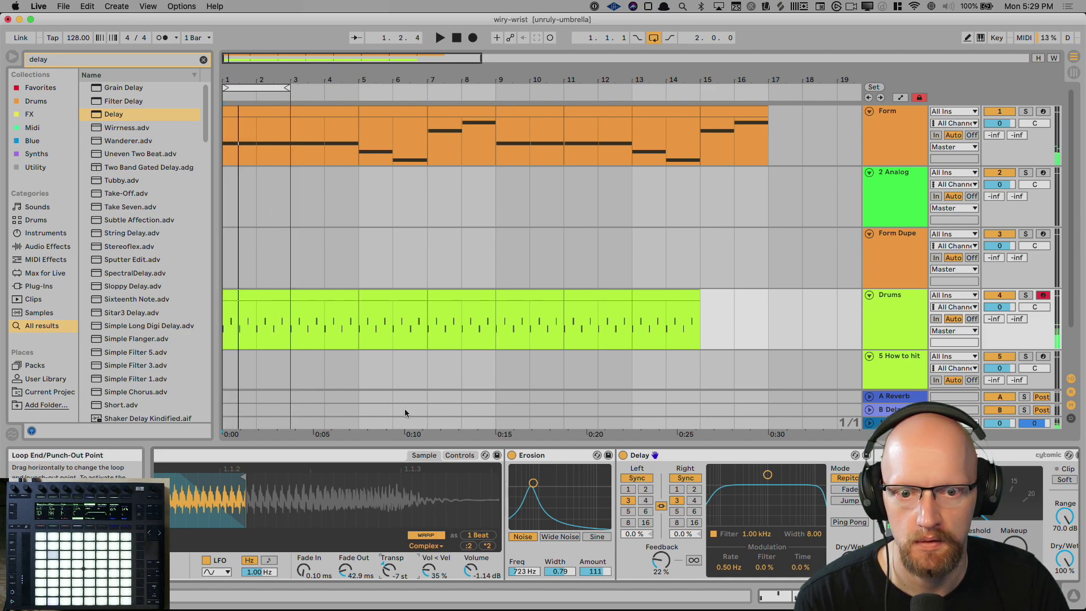
# Solo the Form track, find Tuner in the browser and add it after Neutron 3.
pyautogui.click(225, 161)
pyautogui.press('space')
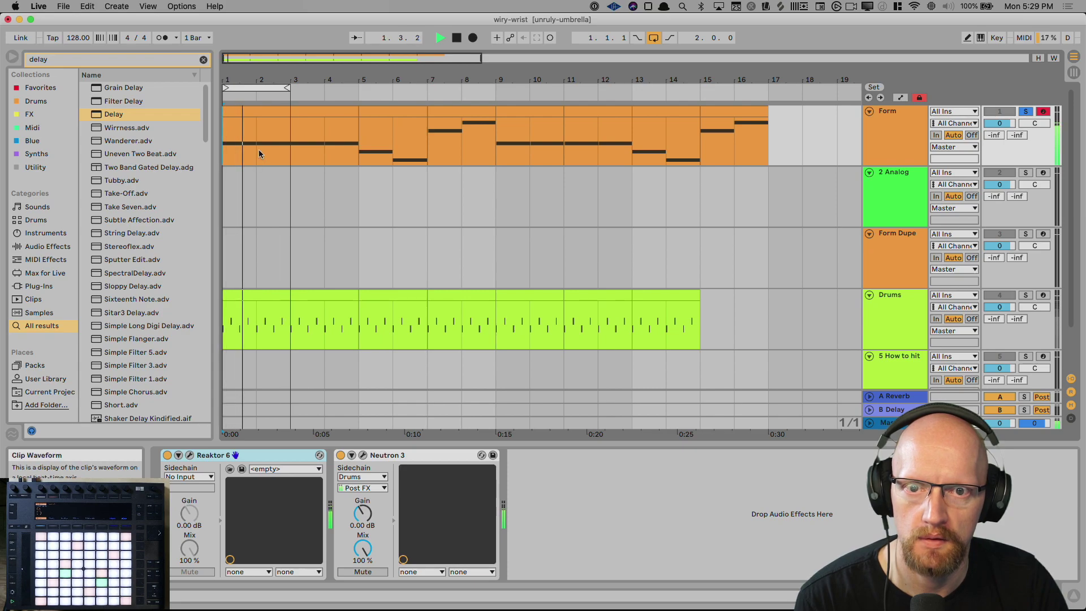
pyautogui.press('space')
pyautogui.press('super+f')
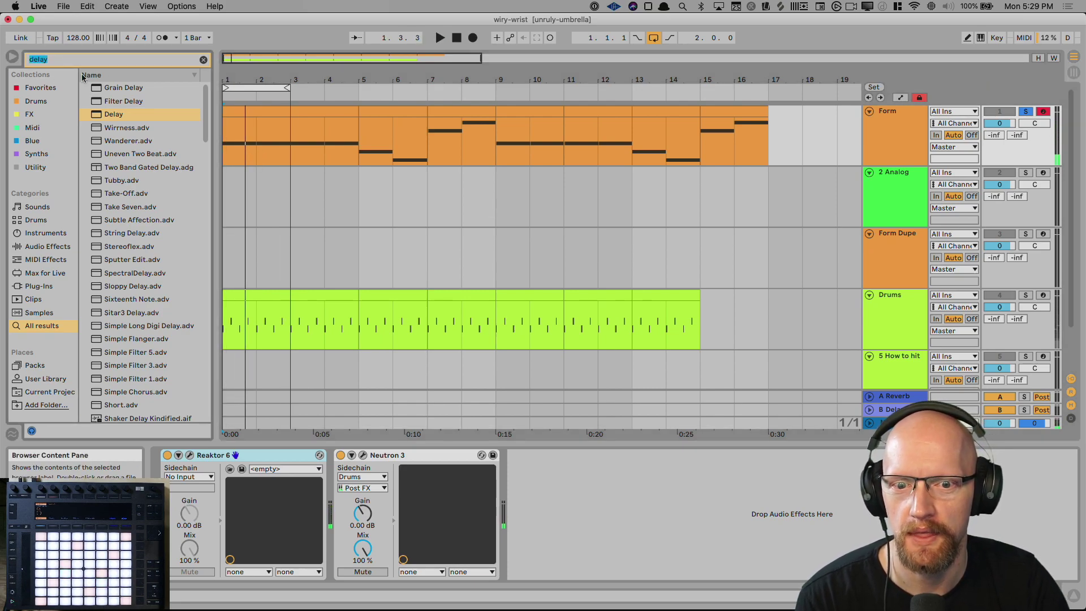
pyautogui.write('tnu')
pyautogui.write('uner')
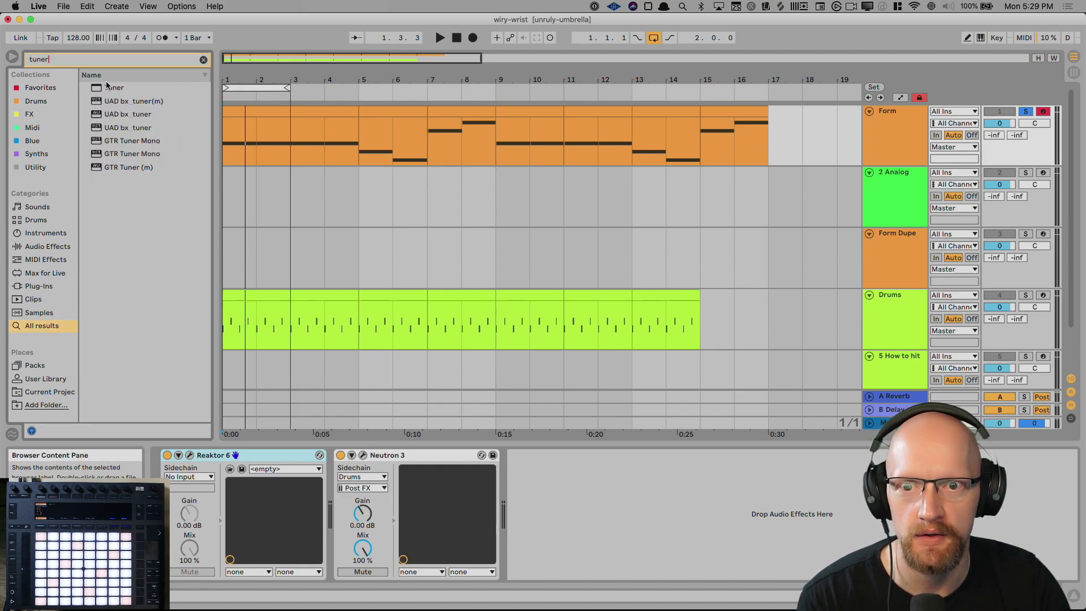
pyautogui.moveTo(106, 90); pyautogui.dragTo(532, 495)
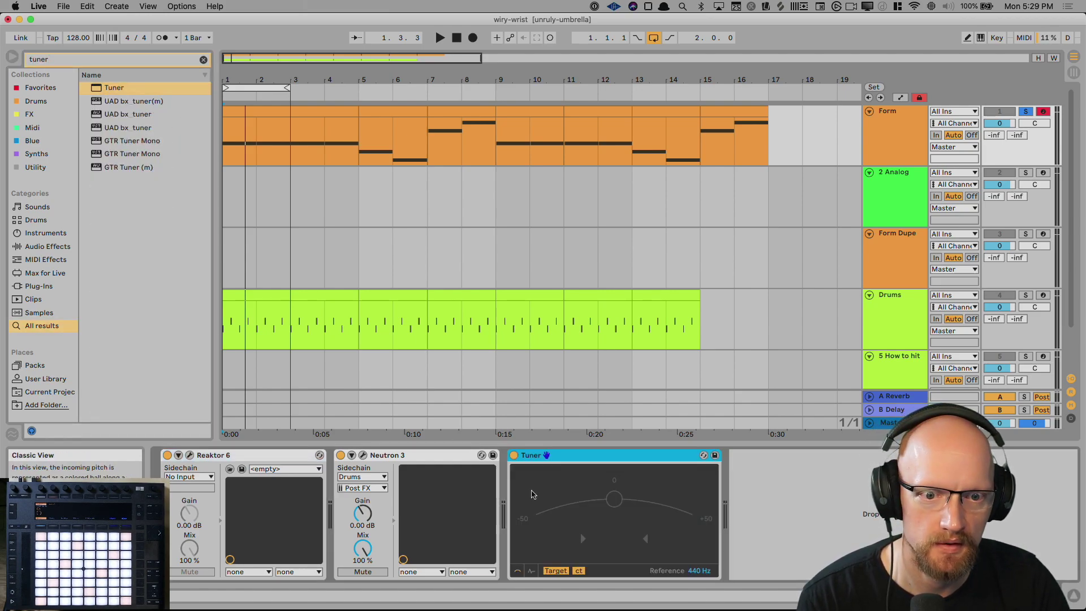
# Play the soloed Form part through Tuner and open its first clip to check which note it holds.
pyautogui.press('space')
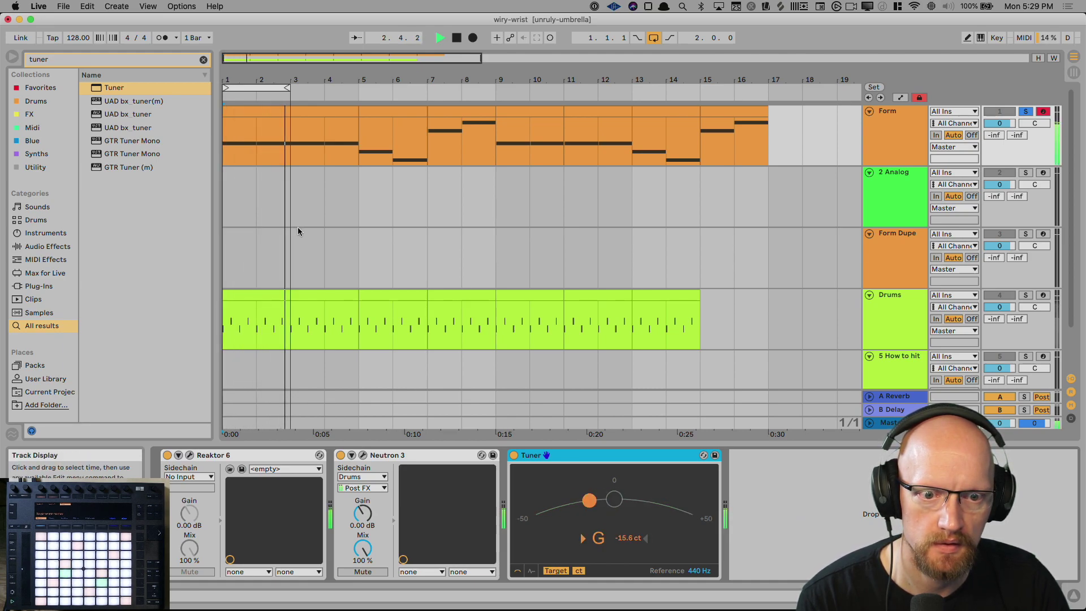
pyautogui.press('space')
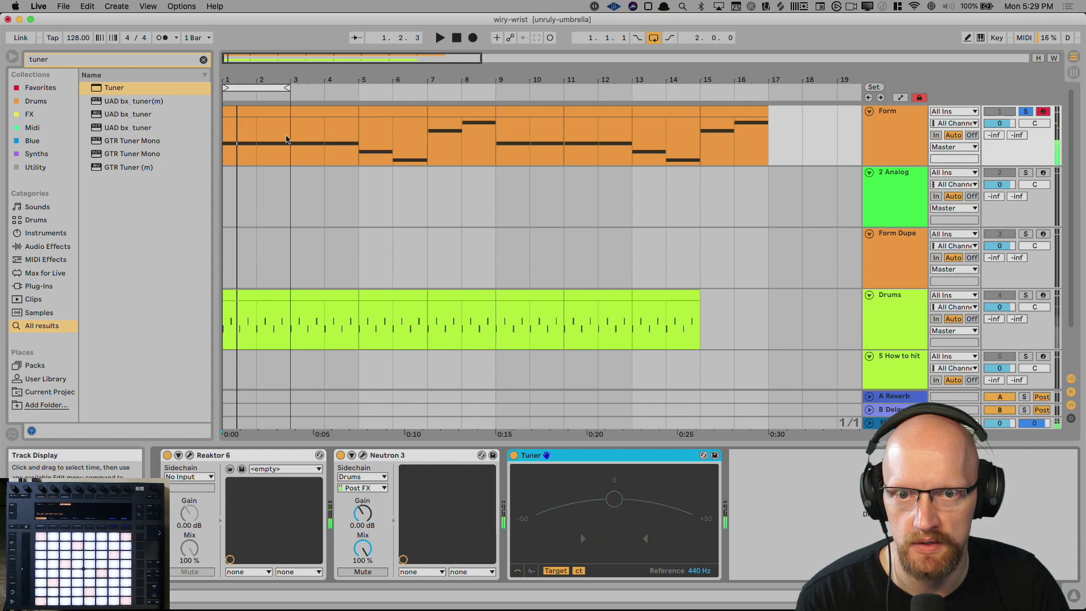
pyautogui.click(273, 112)
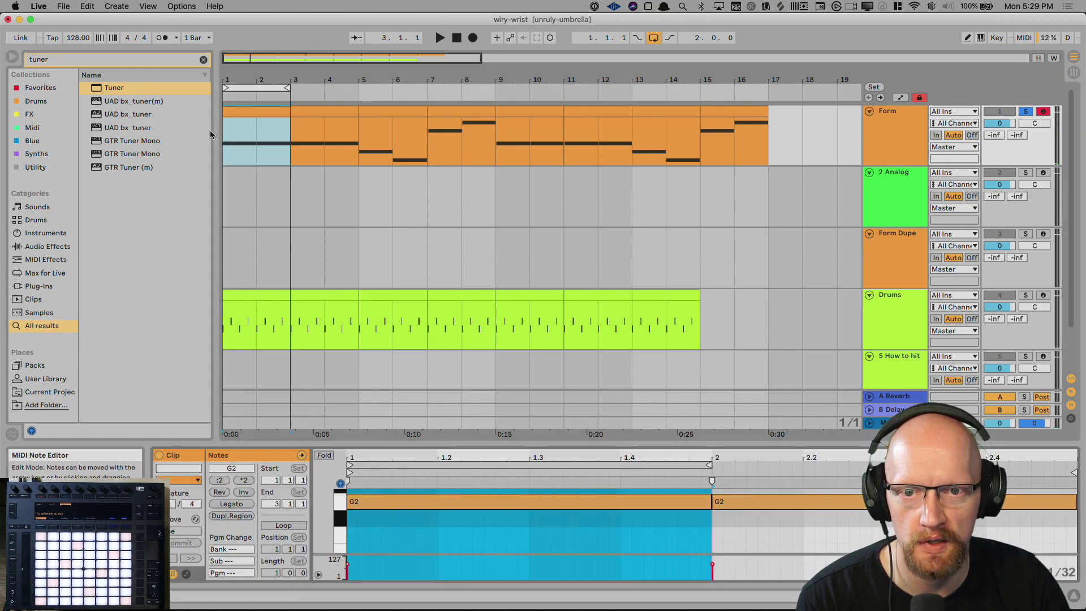
# Set the snare slice's transposition to -9 st and its volume to -12.6 dB while the full mix plays.
pyautogui.click(229, 307)
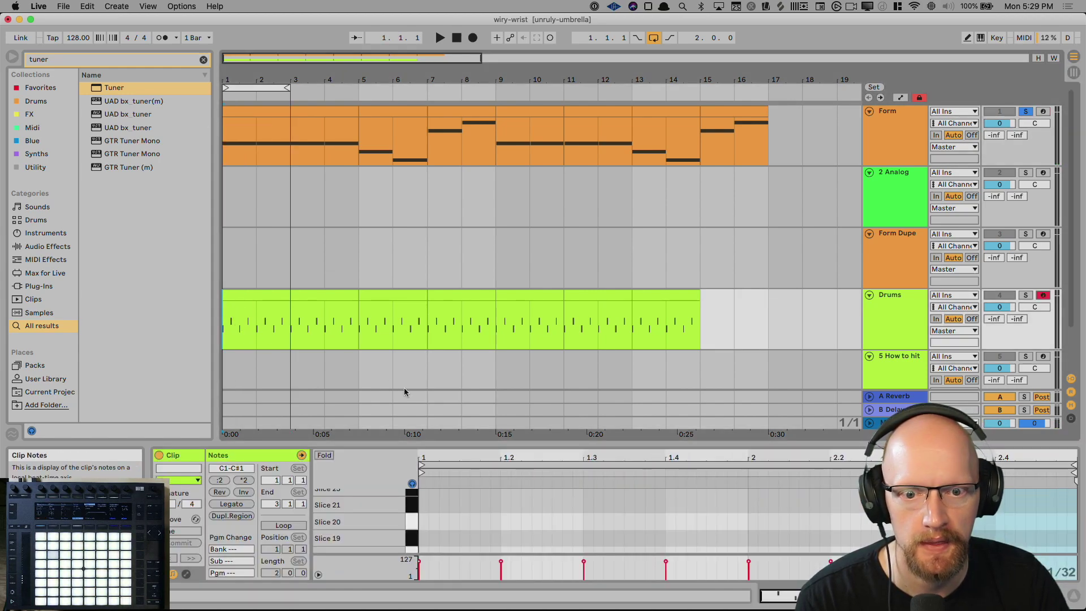
pyautogui.moveTo(459, 443); pyautogui.dragTo(410, 363)
pyautogui.hotkey('shift', 'Tab')
pyautogui.hscroll(-2, 430, 509)
pyautogui.press('space')
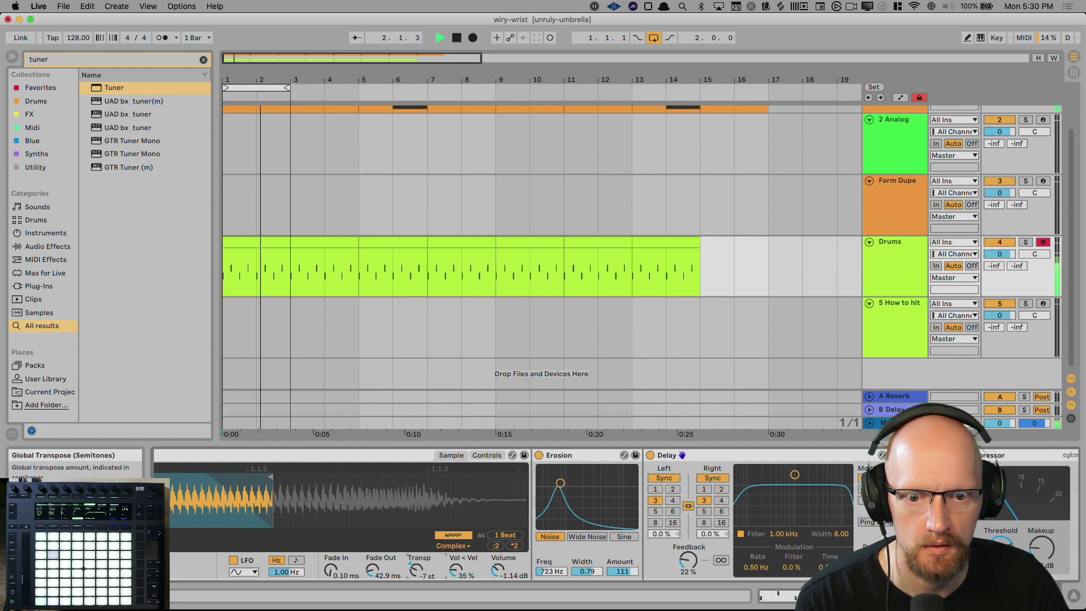
pyautogui.moveTo(419, 574); pyautogui.dragTo(419, 581)
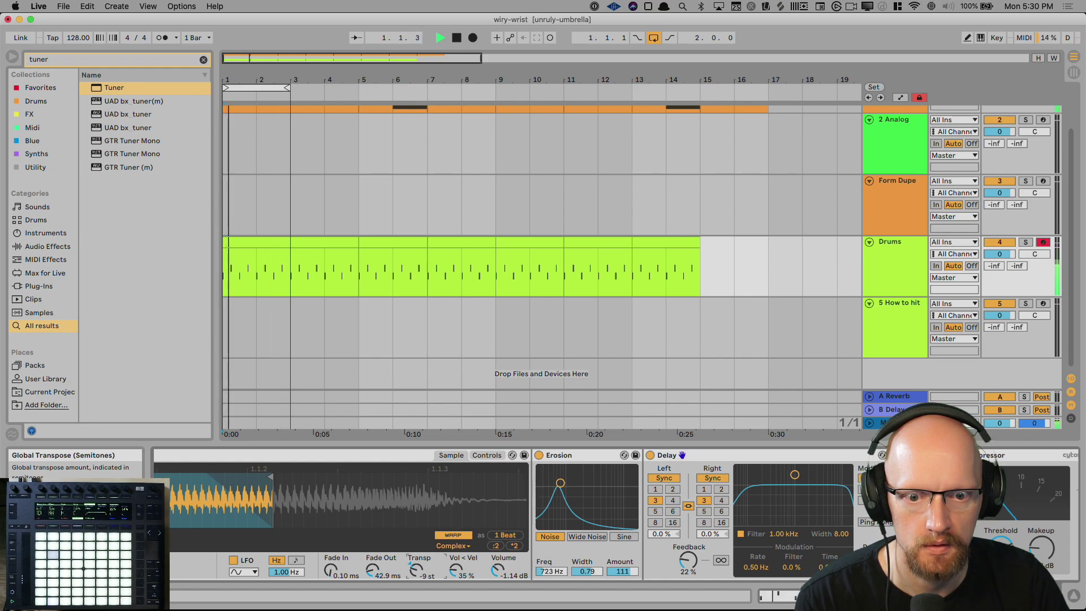
pyautogui.moveTo(497, 573); pyautogui.dragTo(496, 588)
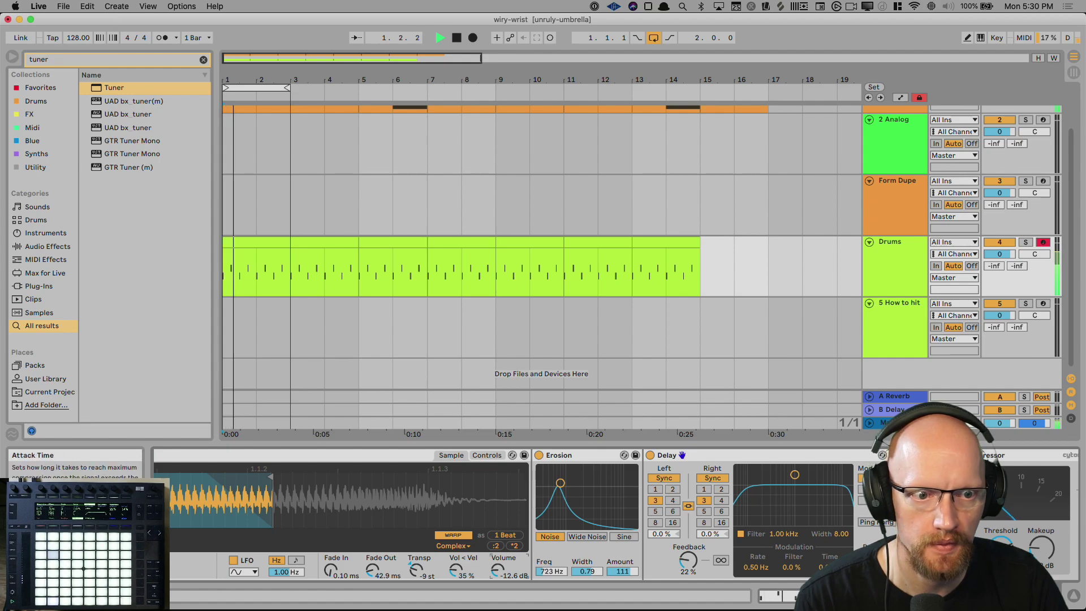
# Delete OTT from the Drums track, stop playback and select the first two-bar Drums clip.
pyautogui.hscroll(10, 764, 497)
pyautogui.hscroll(3, 844, 470)
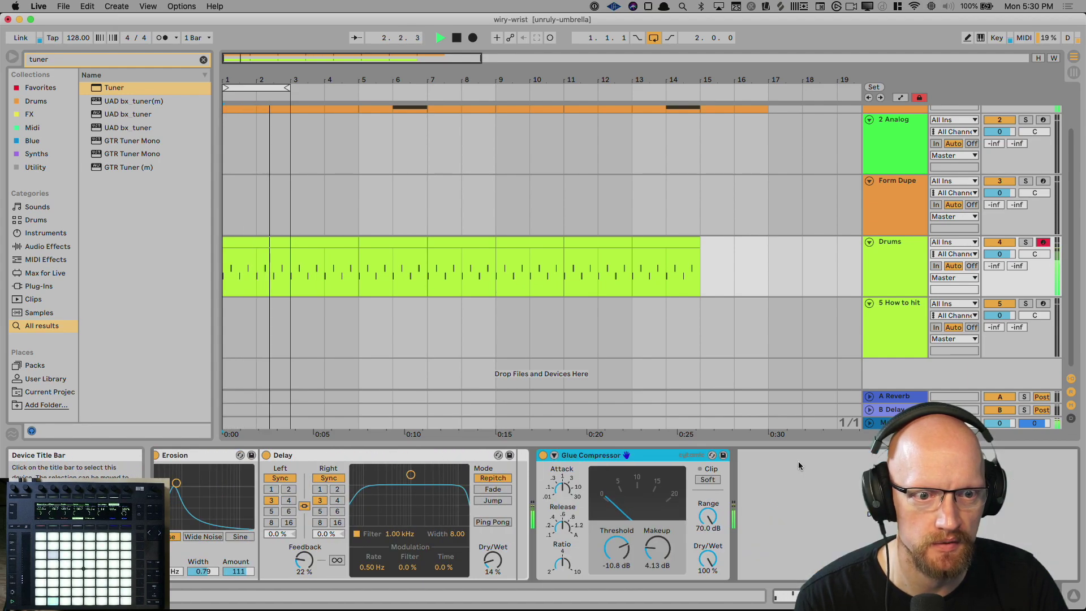
pyautogui.hscroll(-5, 608, 483)
pyautogui.hscroll(-4, 608, 484)
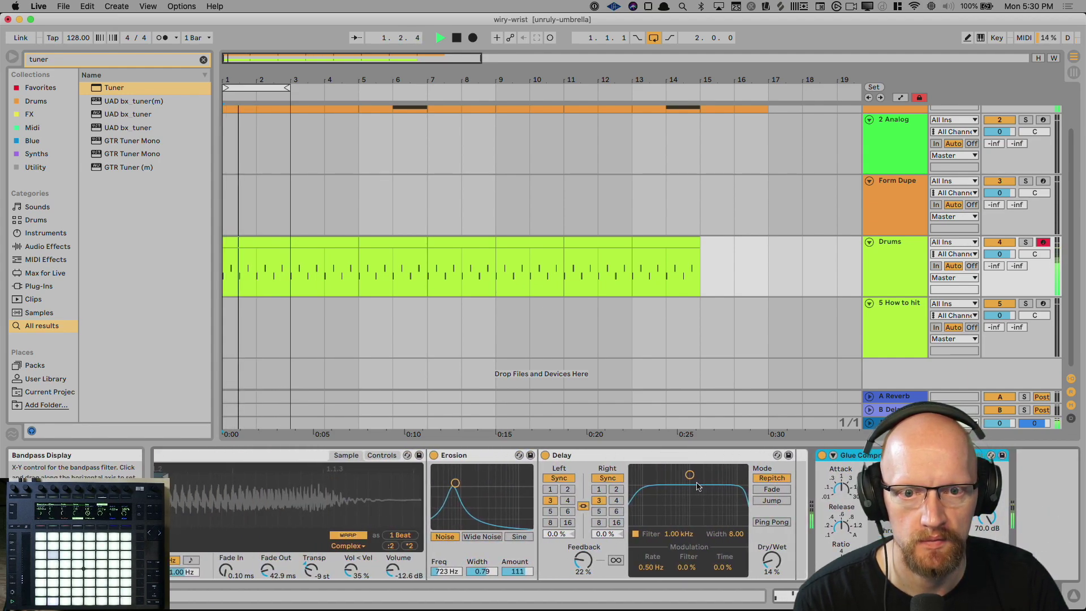
pyautogui.click(266, 244)
pyautogui.press('space')
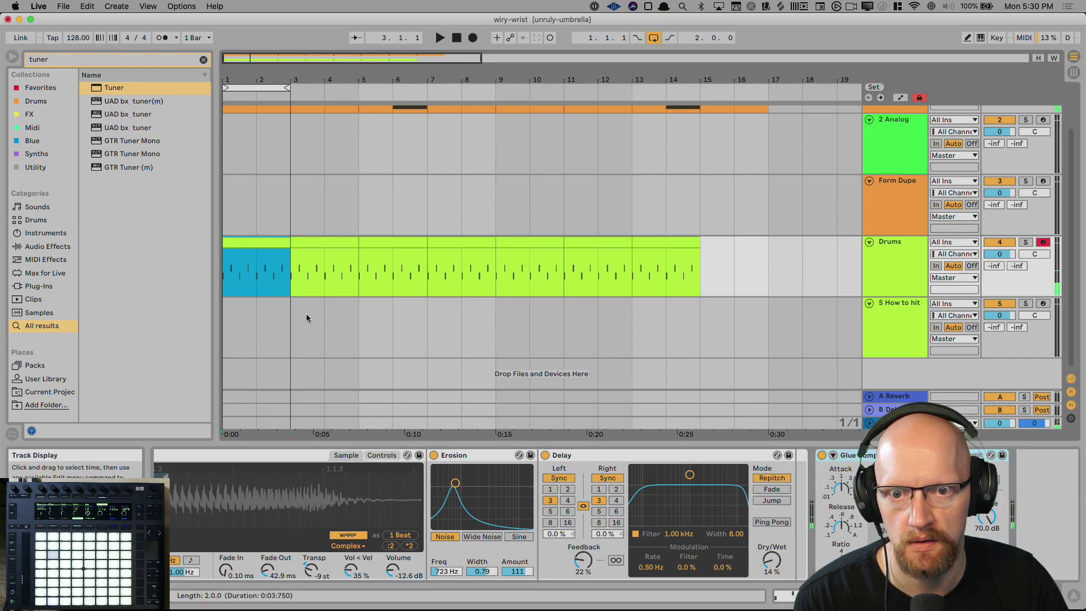
# Play the opening bars of the full mix to hear the Form part against the current drums, and stop.
pyautogui.scroll(3, 552, 231)
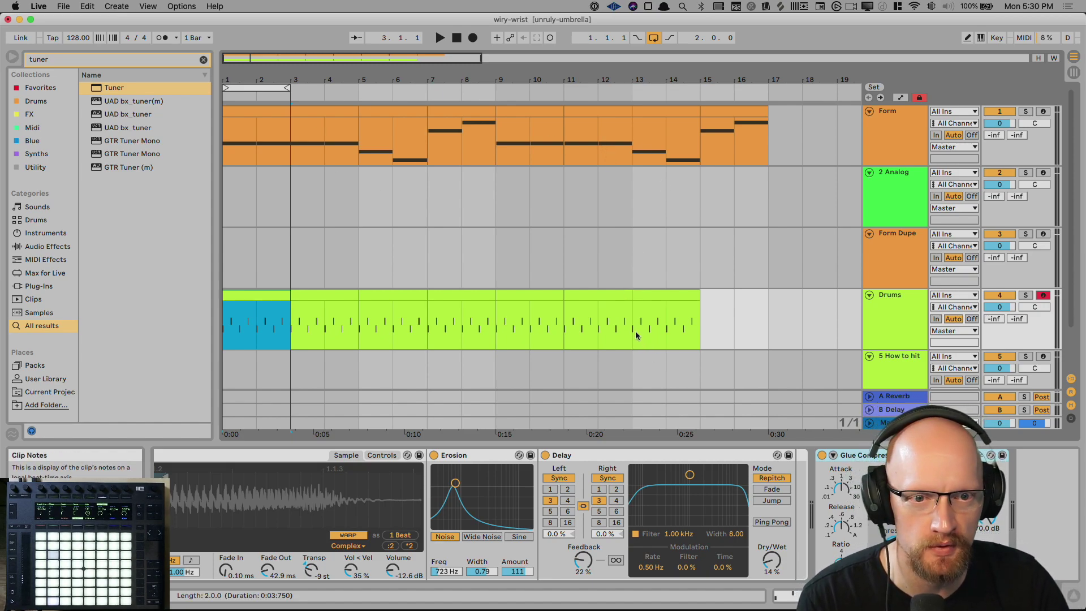
pyautogui.press('space')
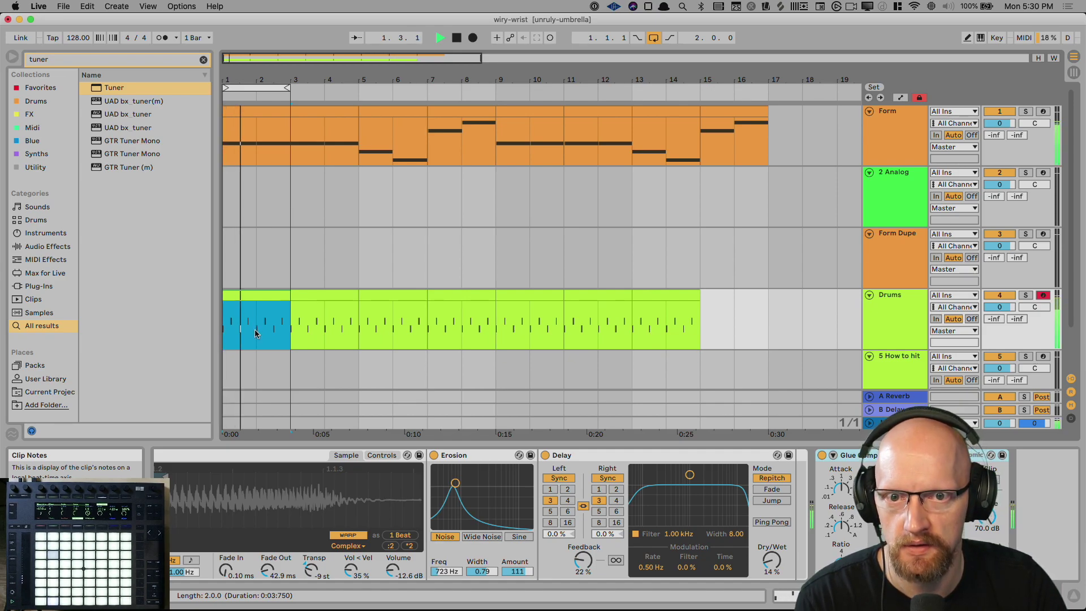
pyautogui.click(256, 334)
pyautogui.press('space')
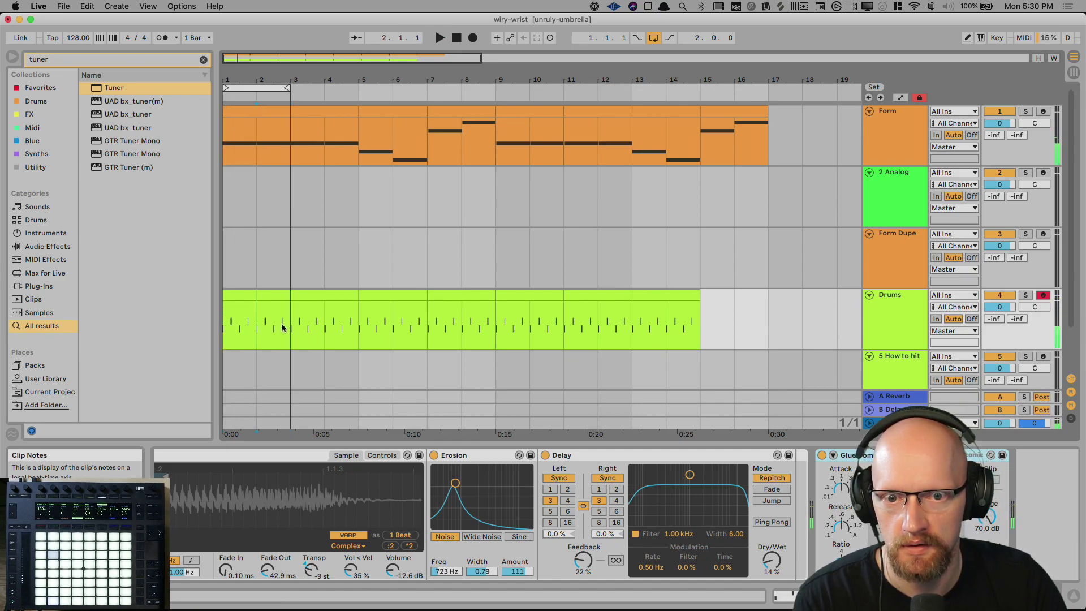
# Open the first two-bar Drums clip and delete all its Snare notes, keeping only the Kick notes.
pyautogui.click(258, 295)
pyautogui.doubleClick(261, 295)
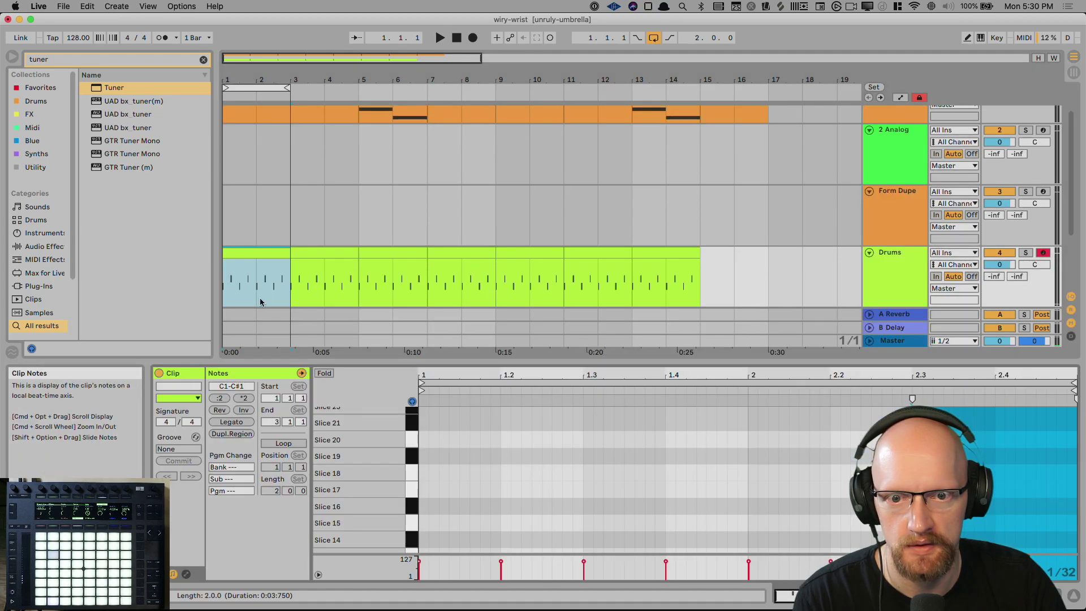
pyautogui.scroll(-6, 502, 465)
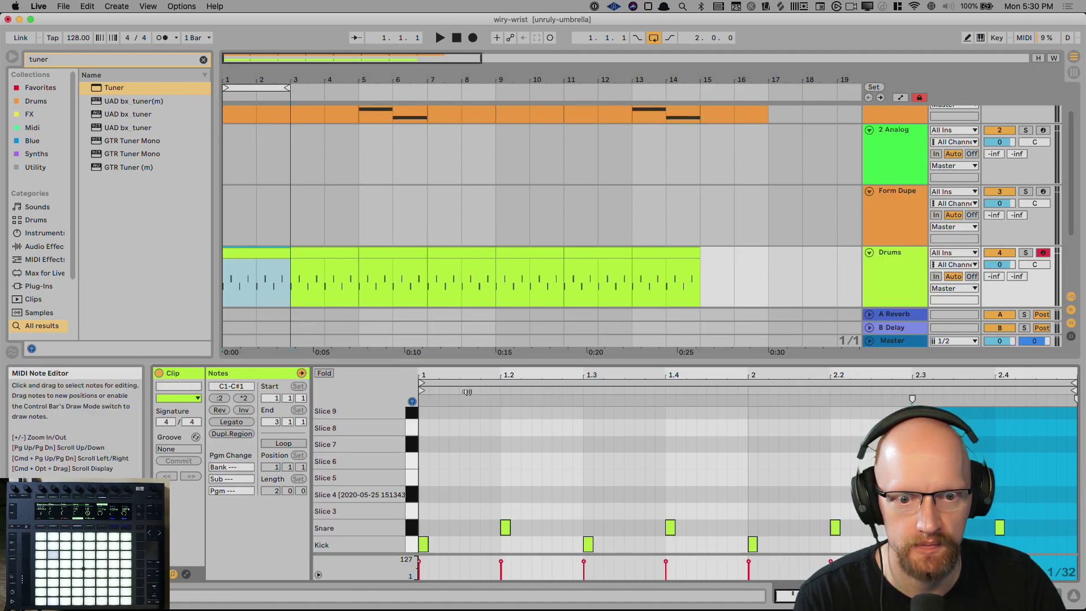
pyautogui.click(414, 535)
pyautogui.press('Delete')
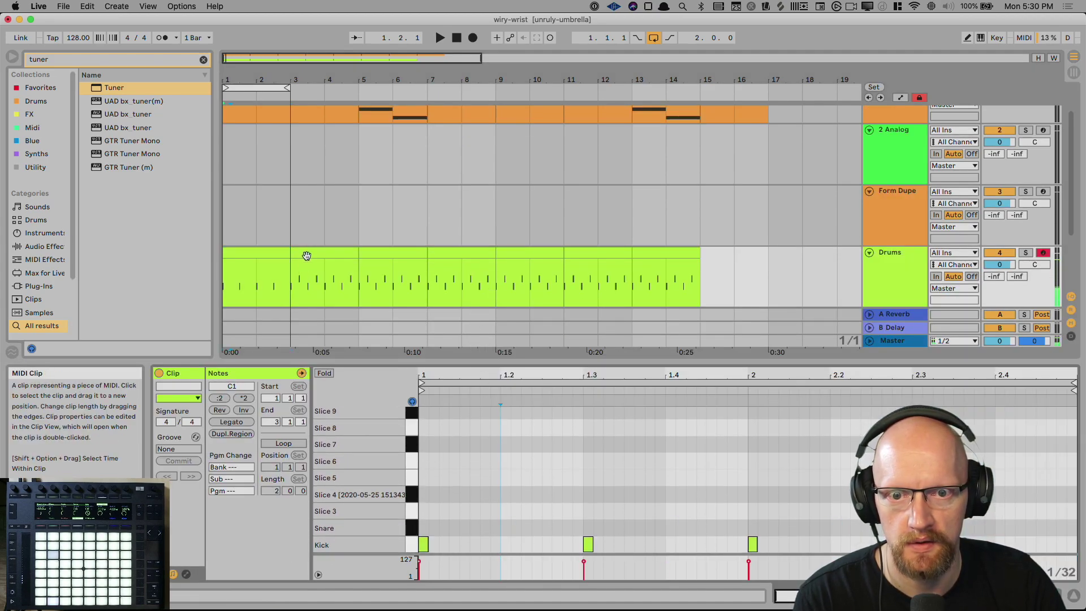
# Delete the six Drums clips between bars 3 and 15 and stop playback.
pyautogui.click(311, 288)
pyautogui.moveTo(291, 296); pyautogui.dragTo(700, 260)
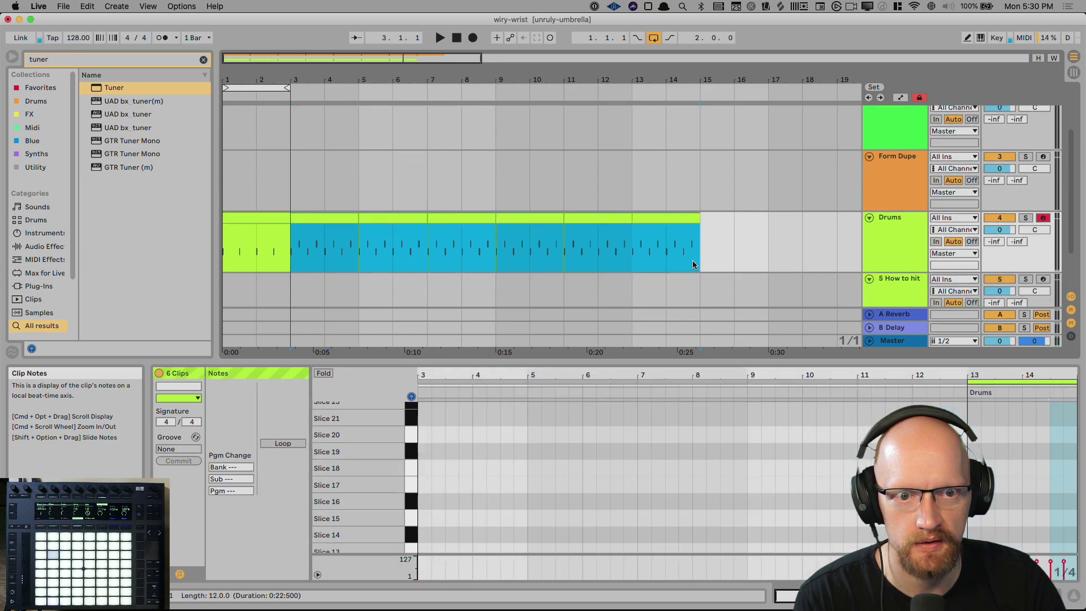
pyautogui.press('space')
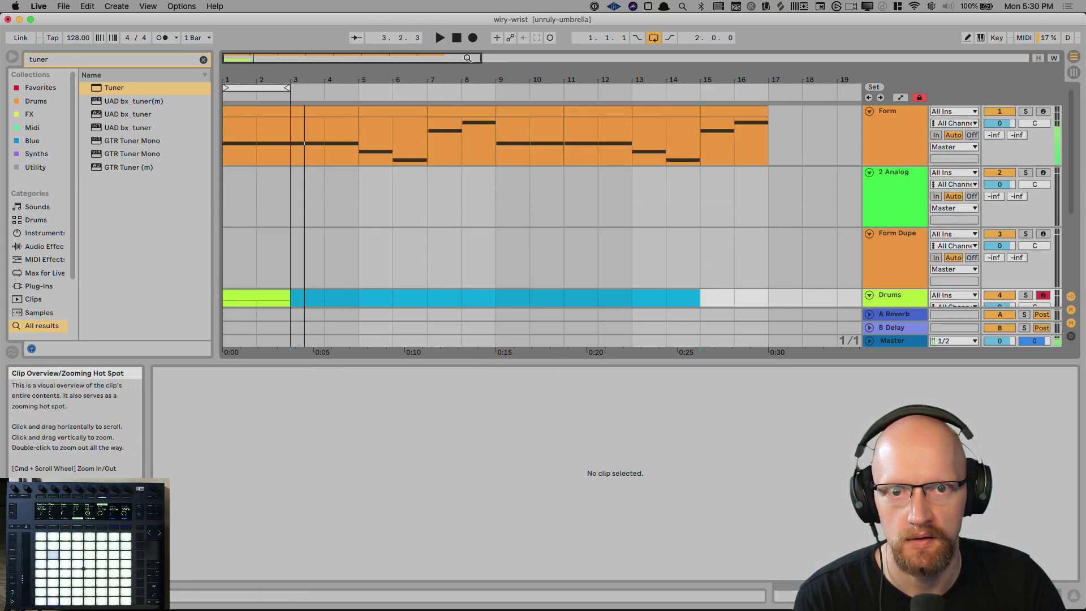
pyautogui.click(457, 38)
# Duplicate the kick-only two-bar Drums clip seven times so the pattern fills the track to bar 17.
pyautogui.scroll(-4, 373, 229)
pyautogui.click(252, 213)
pyautogui.press('super+d')
pyautogui.press('super+d')
pyautogui.press('super+d')
pyautogui.press('super+d')
pyautogui.press('super+d')
pyautogui.press('super+d')
pyautogui.press('super+d')
pyautogui.scroll(3, 450, 347)
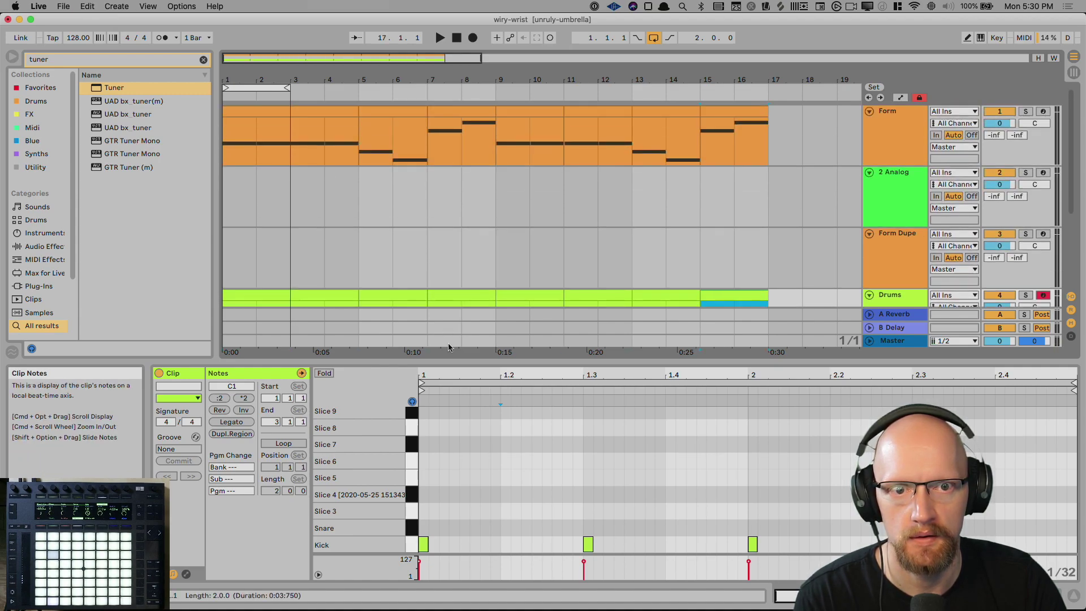
# Turn off arrangement looping and play the Form part with the kick-only drums past the first two bars.
pyautogui.click(469, 286)
pyautogui.press('space')
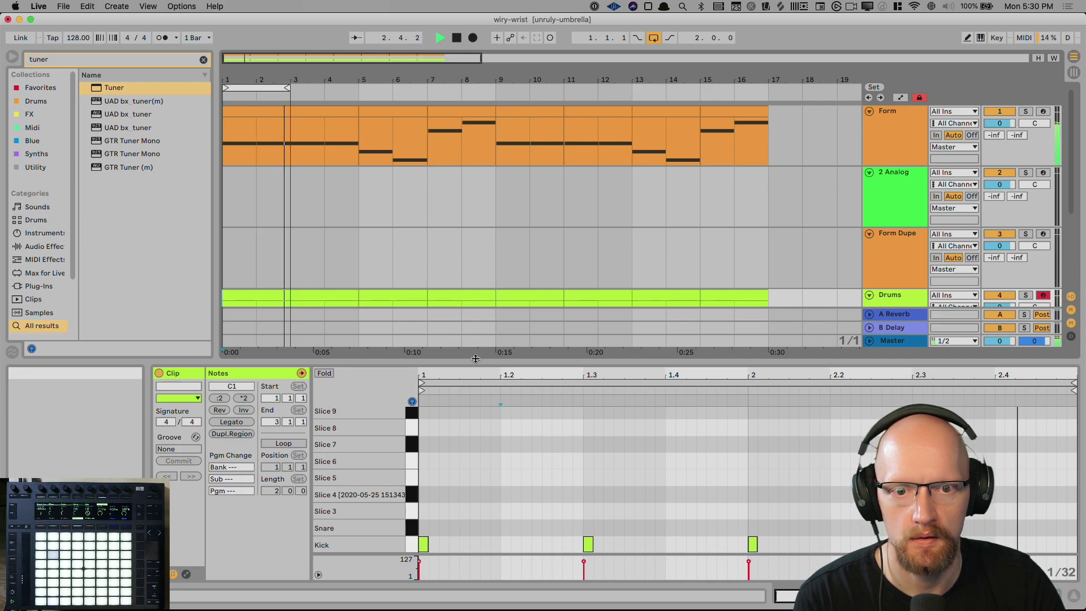
pyautogui.click(653, 38)
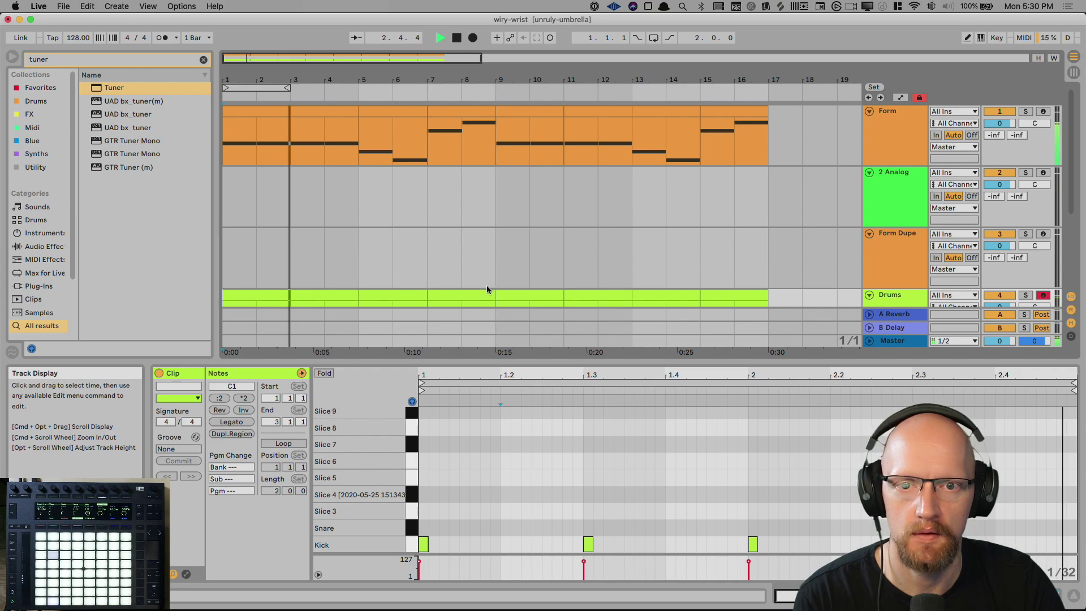
pyautogui.moveTo(539, 361); pyautogui.dragTo(537, 444)
pyautogui.click(888, 281)
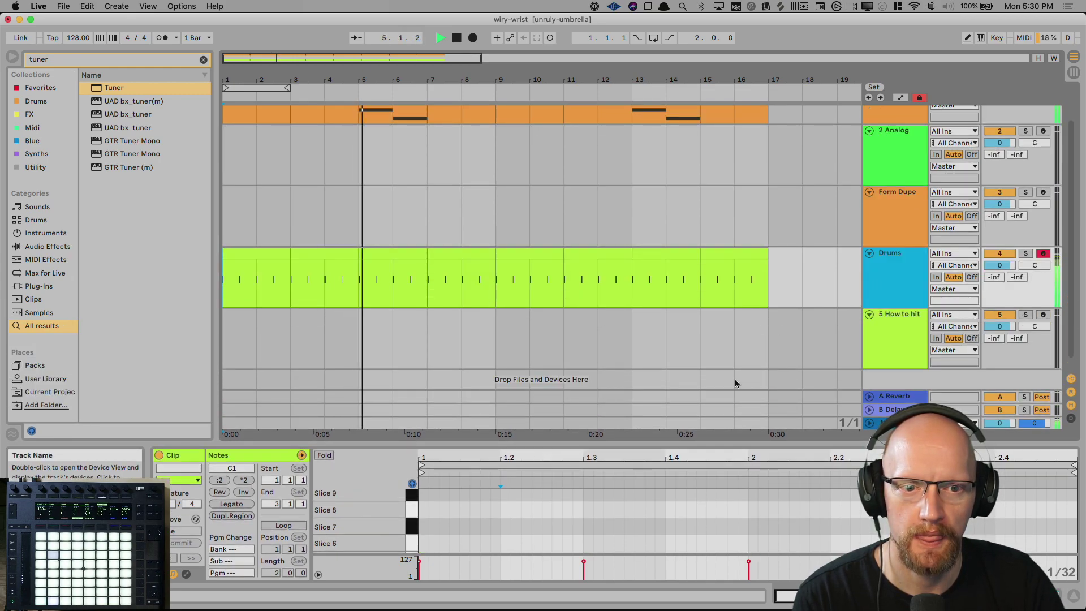
pyautogui.moveTo(639, 444); pyautogui.dragTo(630, 333)
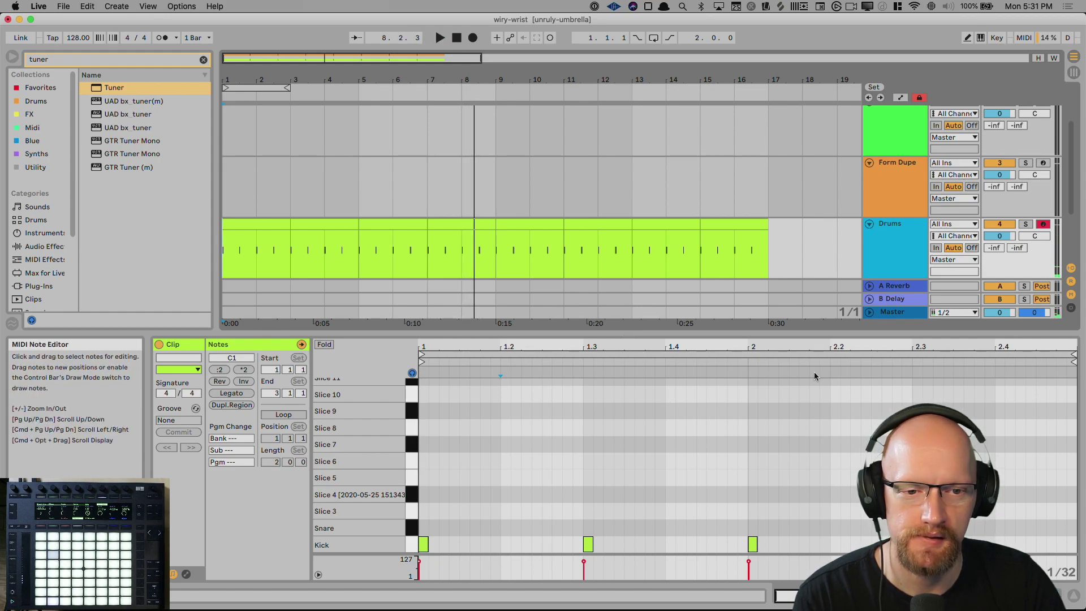
pyautogui.moveTo(674, 339); pyautogui.dragTo(655, 391)
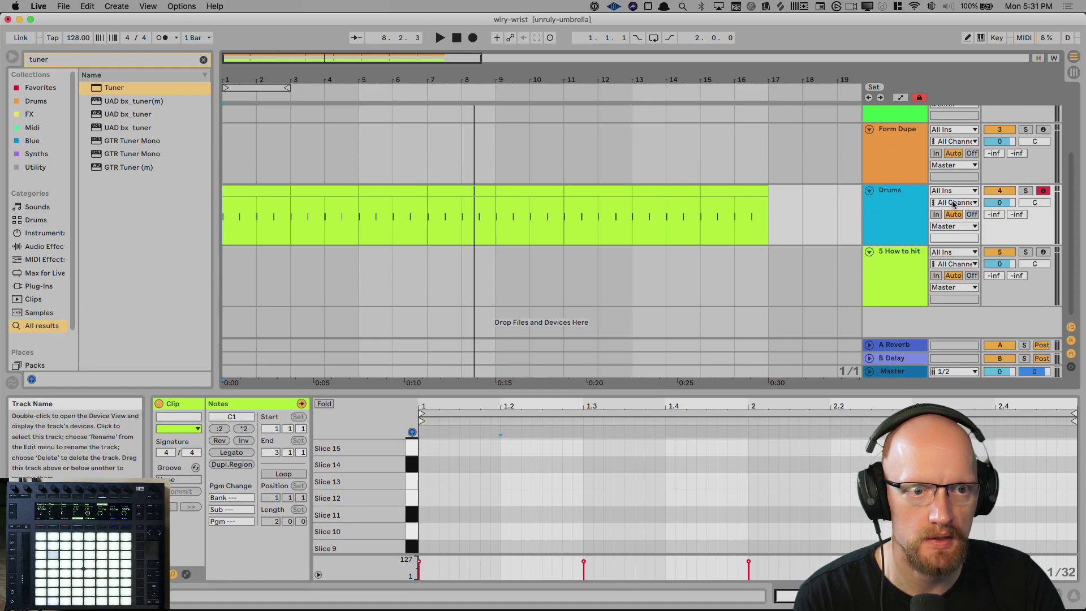
# Mute the Drums track and play the start of the Form part by itself.
pyautogui.scroll(5, 602, 211)
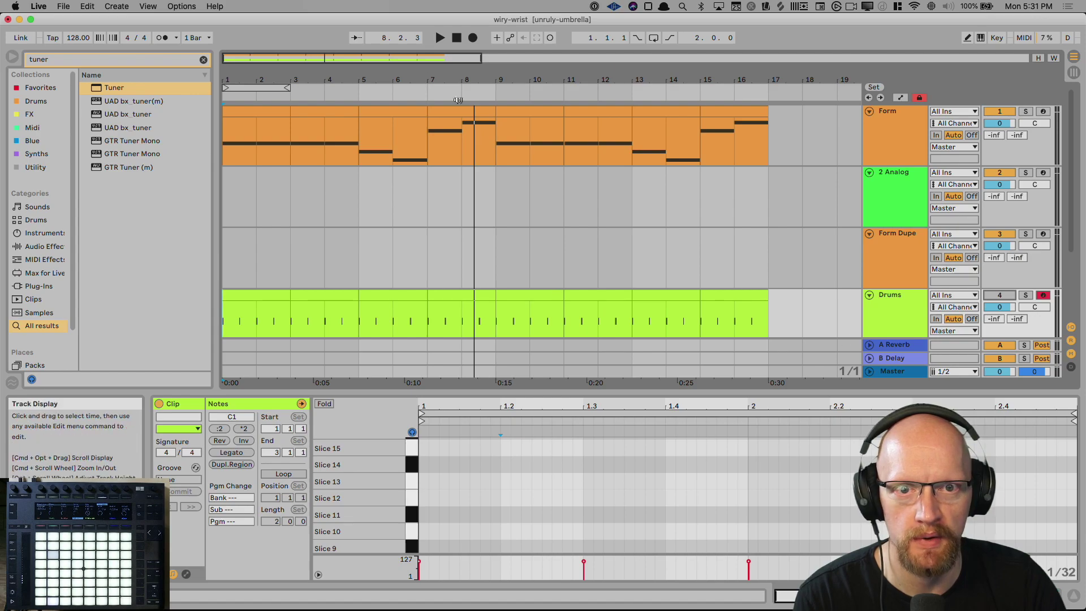
pyautogui.click(456, 38)
pyautogui.press('space')
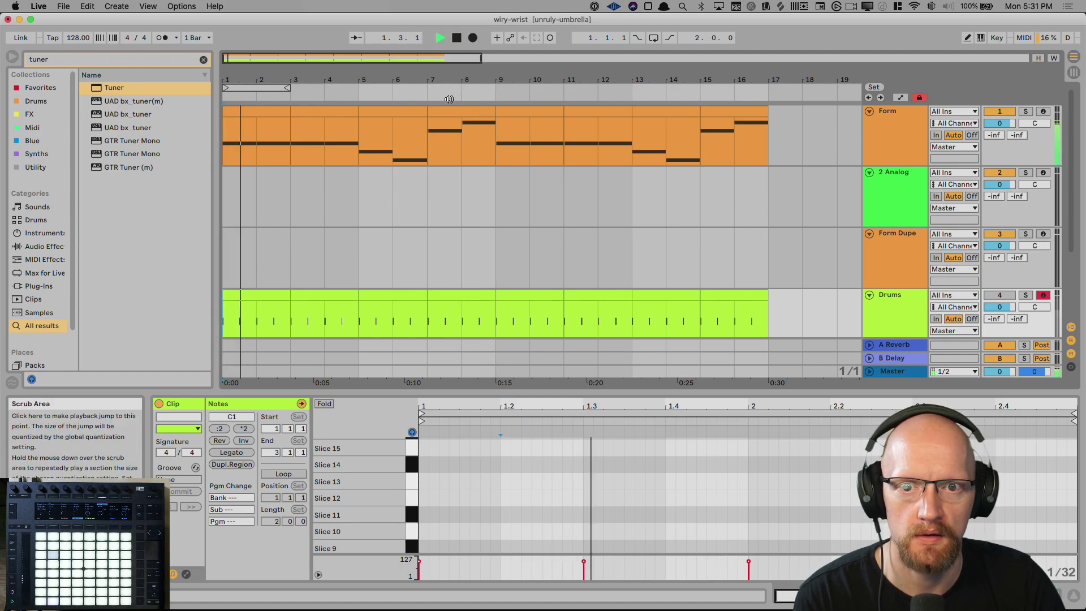
pyautogui.press('space')
# Consolidate all eight Form clips into a single sixteen-bar clip and show its notes in an enlarged editor.
pyautogui.click(758, 144)
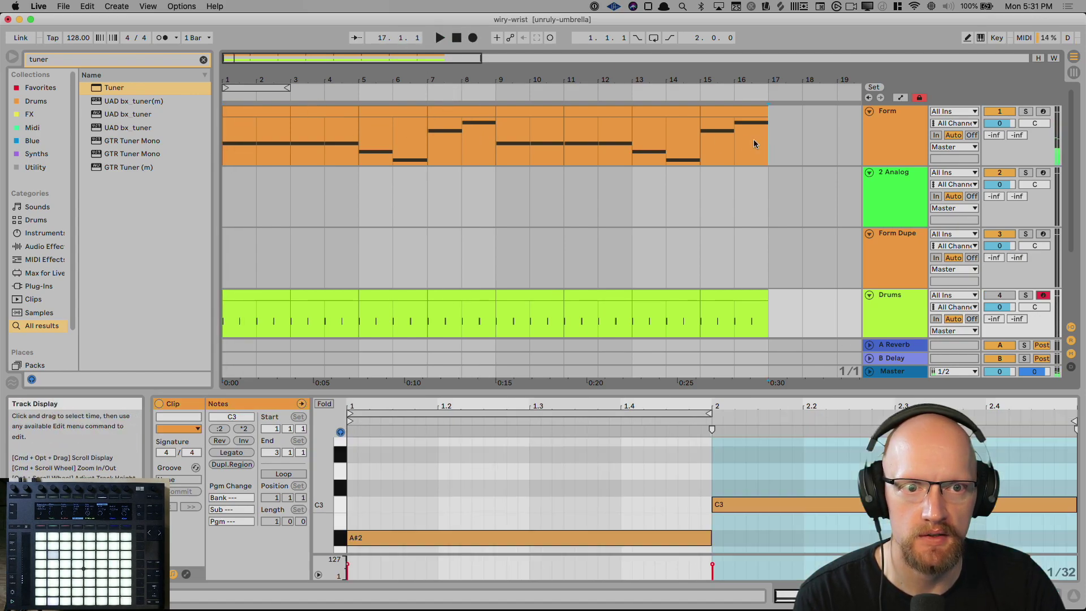
pyautogui.moveTo(758, 144); pyautogui.dragTo(224, 142)
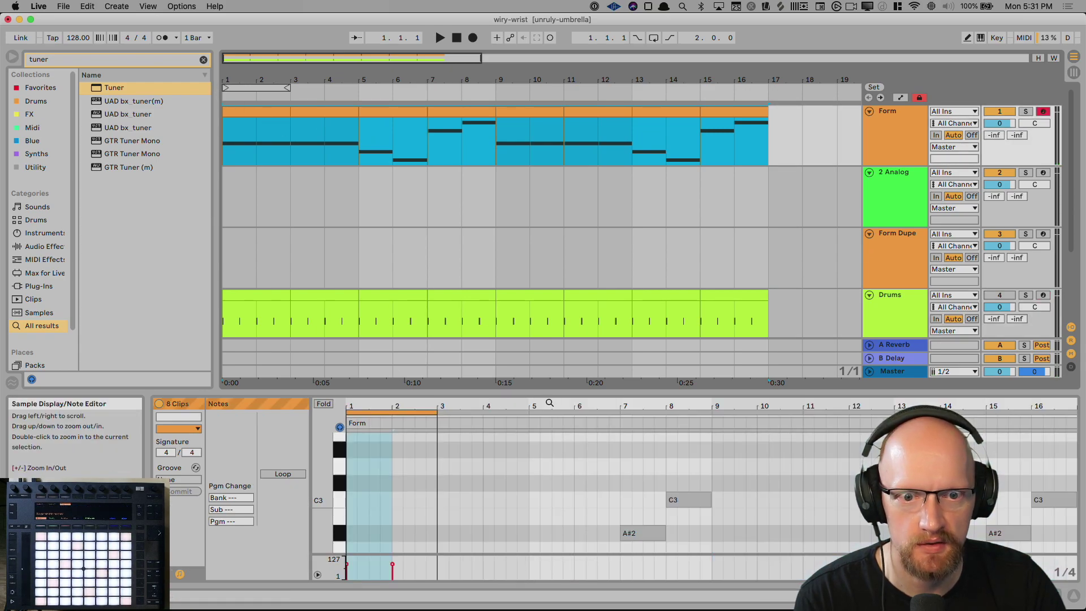
pyautogui.press('super+j')
pyautogui.moveTo(535, 392); pyautogui.dragTo(537, 226)
pyautogui.click(712, 413)
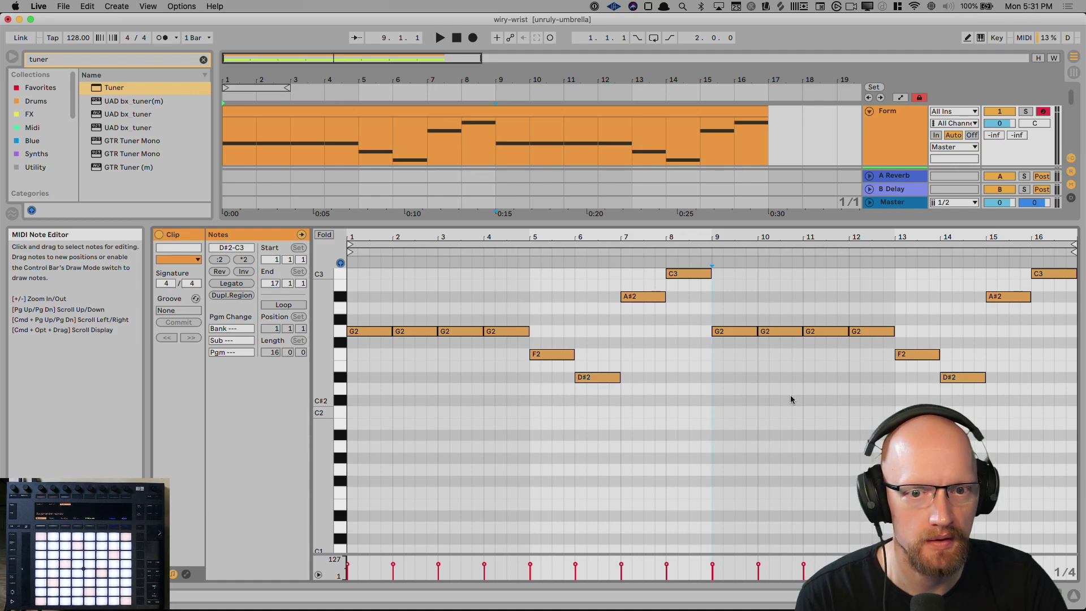
# Transpose every note of the sixteen-bar Form clip up one octave, to D#3–C4, and play it.
pyautogui.press('super+a')
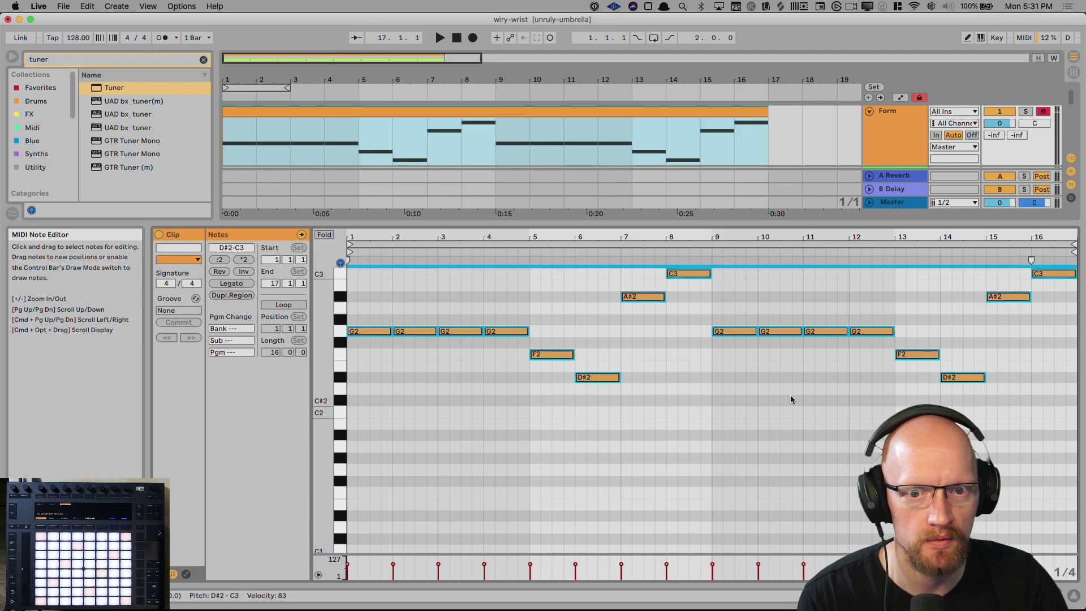
pyautogui.press('space')
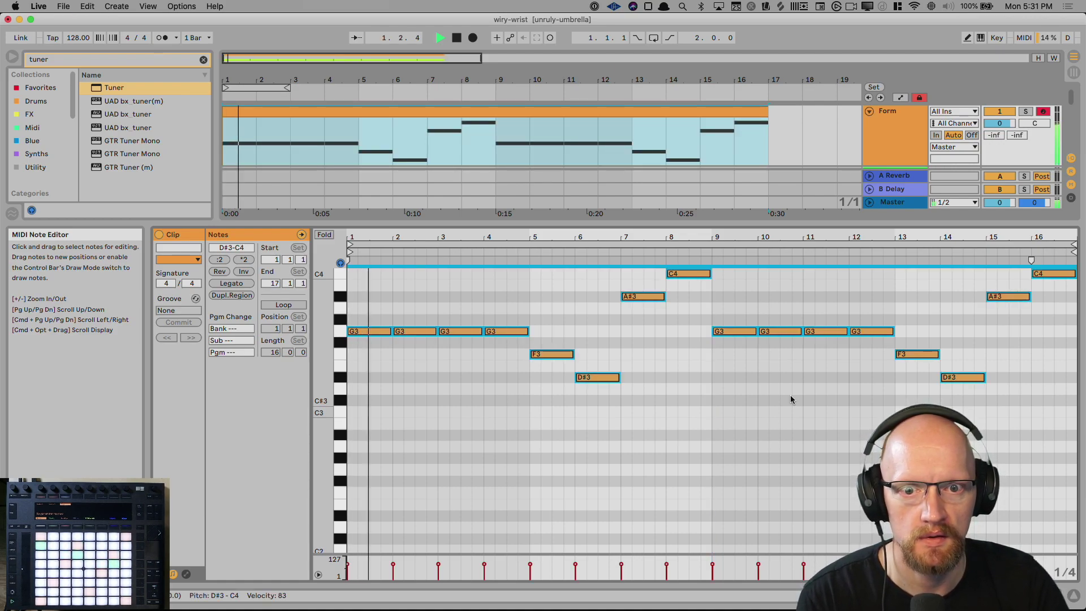
pyautogui.moveTo(541, 226); pyautogui.dragTo(541, 396)
# Open the Form synth in Reaktor on the Form track and set the oscillator's formant to 2.46.
pyautogui.hotkey('shift', 'Tab')
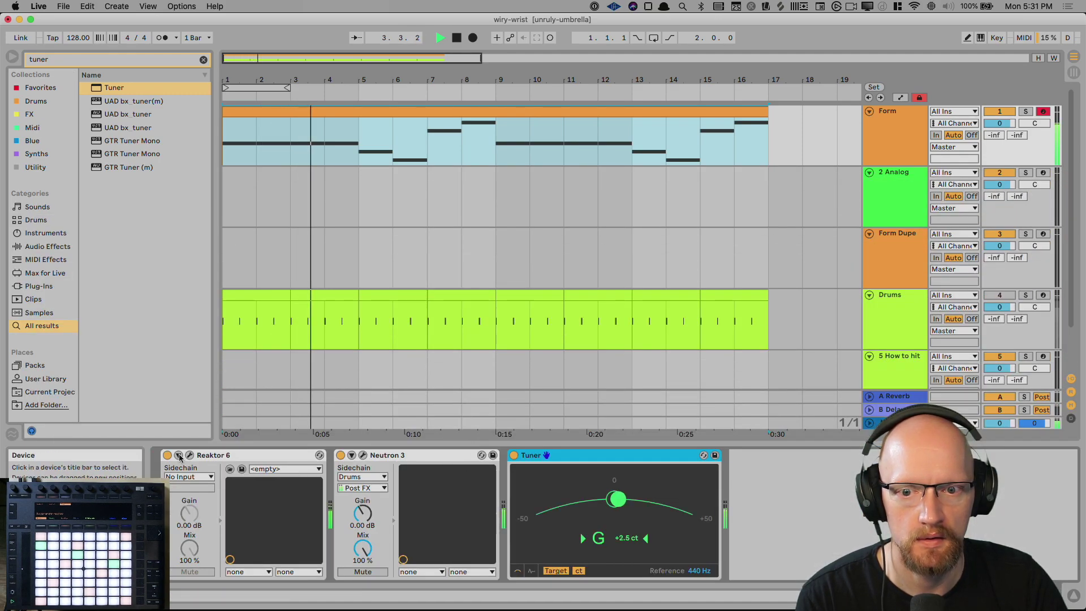
pyautogui.click(191, 455)
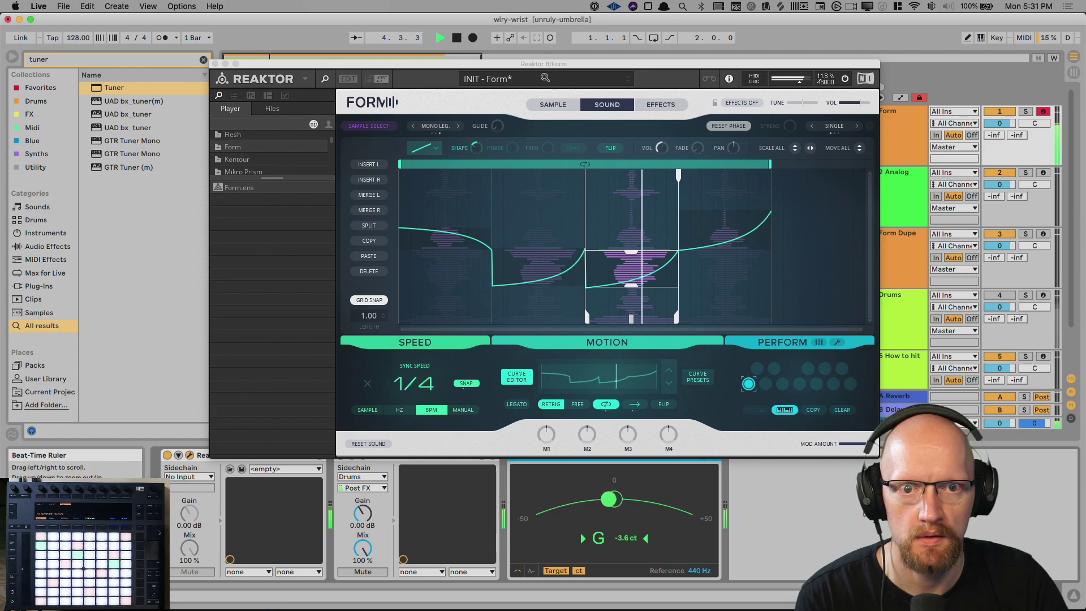
pyautogui.click(553, 105)
pyautogui.click(603, 104)
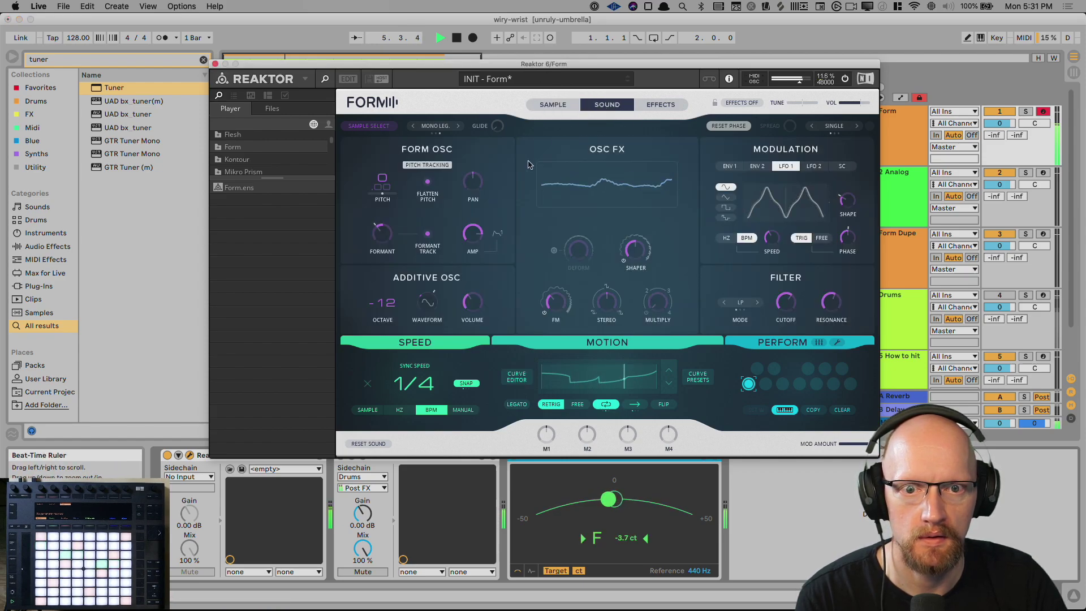
pyautogui.moveTo(394, 240); pyautogui.dragTo(386, 180)
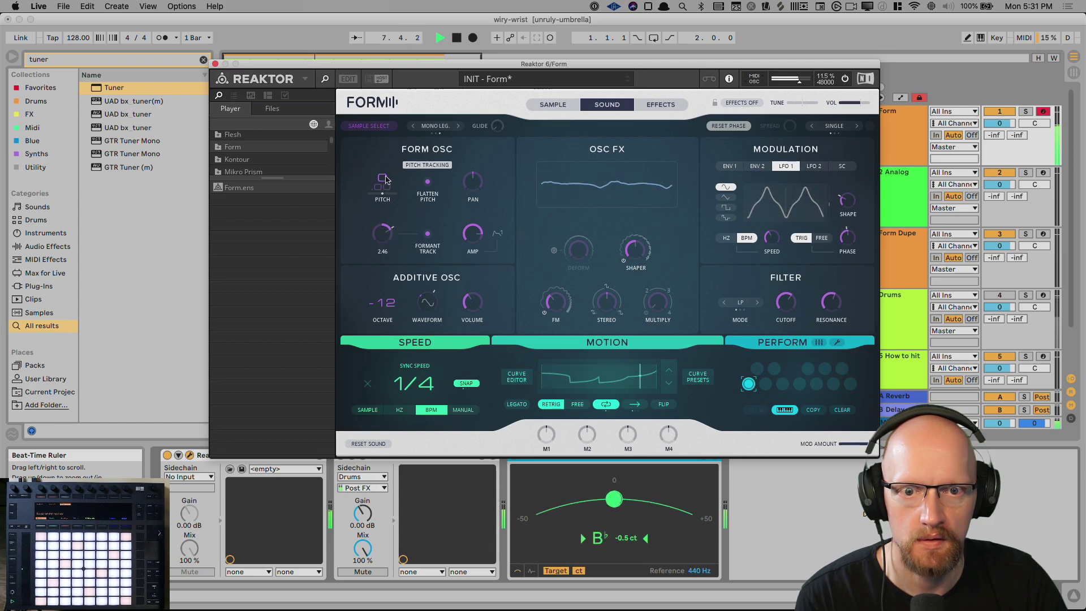
# Turn down Form's additive oscillator volume and set the oscillator FX shaper to 0.28.
pyautogui.moveTo(483, 303); pyautogui.dragTo(475, 330)
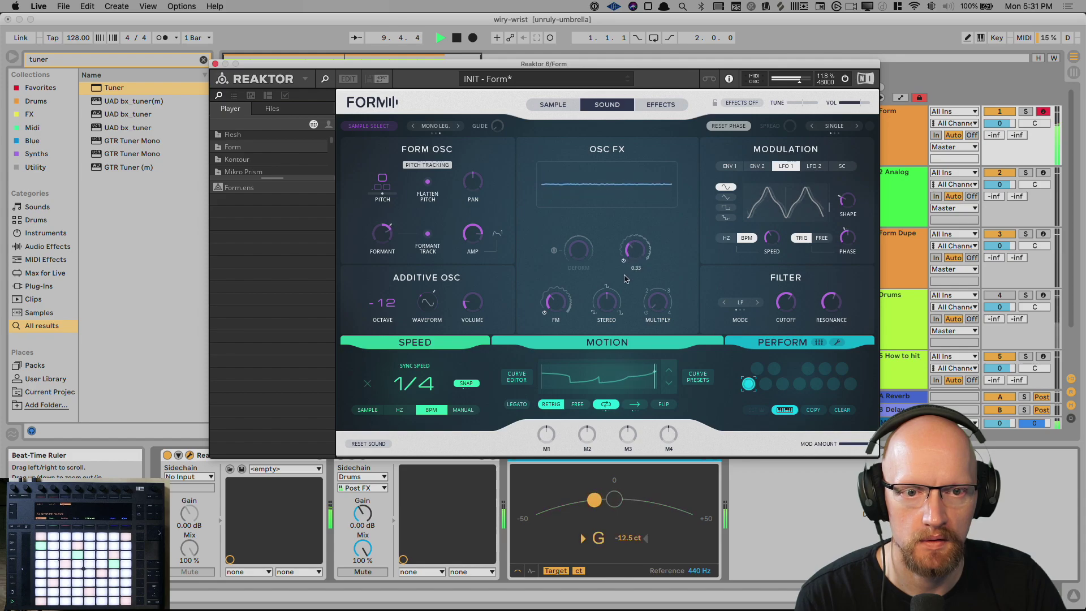
pyautogui.moveTo(623, 289); pyautogui.dragTo(624, 292)
pyautogui.moveTo(628, 198); pyautogui.dragTo(625, 192)
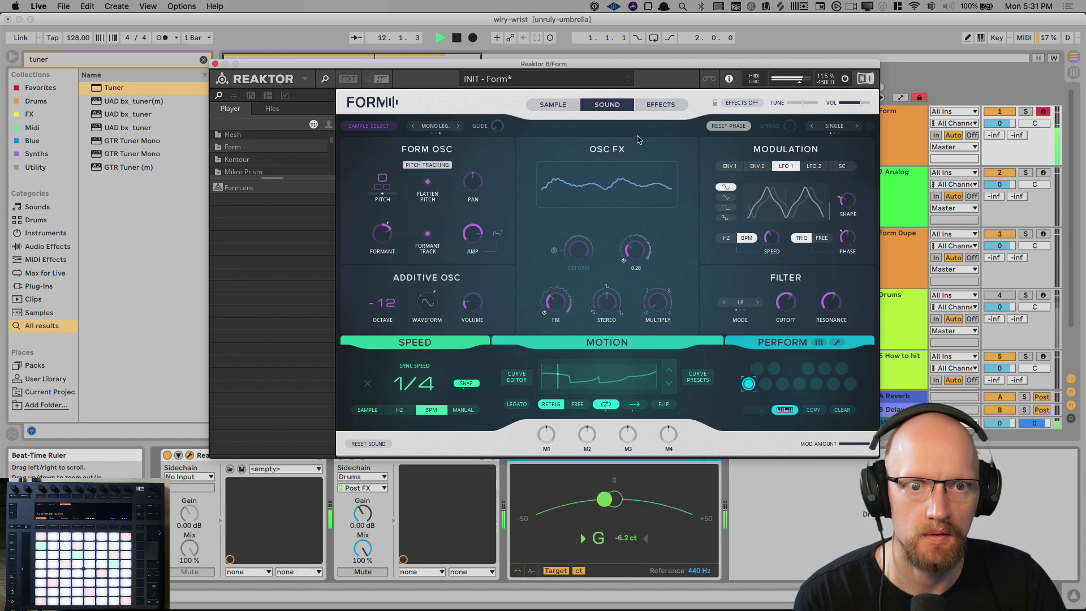
# Switch off Frequency Shaping in Form's effects and replay the part from the start.
pyautogui.click(661, 104)
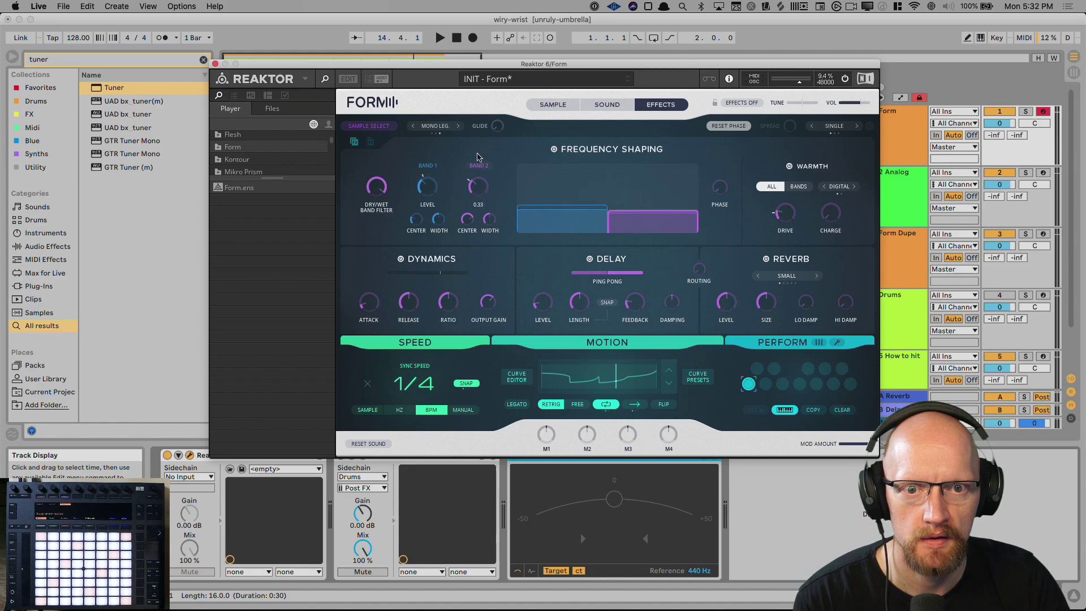
pyautogui.moveTo(441, 232)
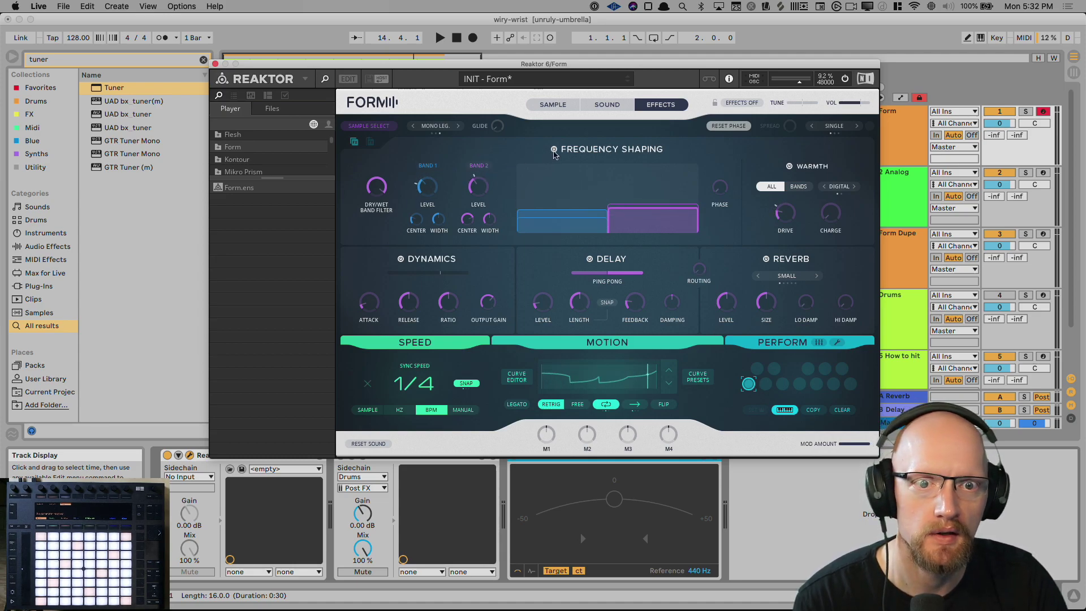
pyautogui.click(554, 150)
pyautogui.press('space')
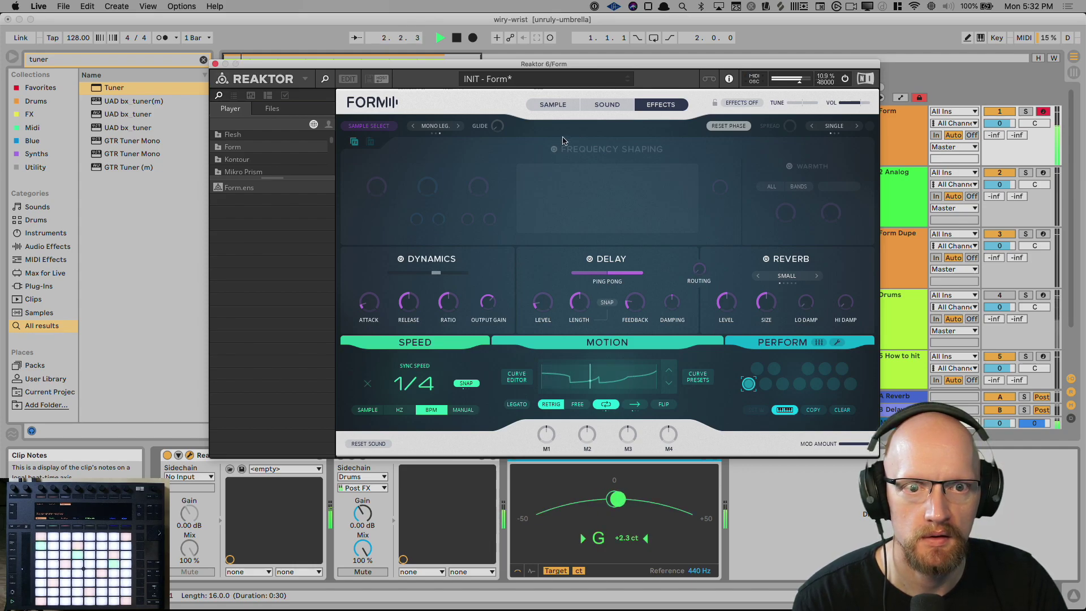
# Lower the cutoff of Form's low-pass filter and set its resonance to 0.42.
pyautogui.click(610, 106)
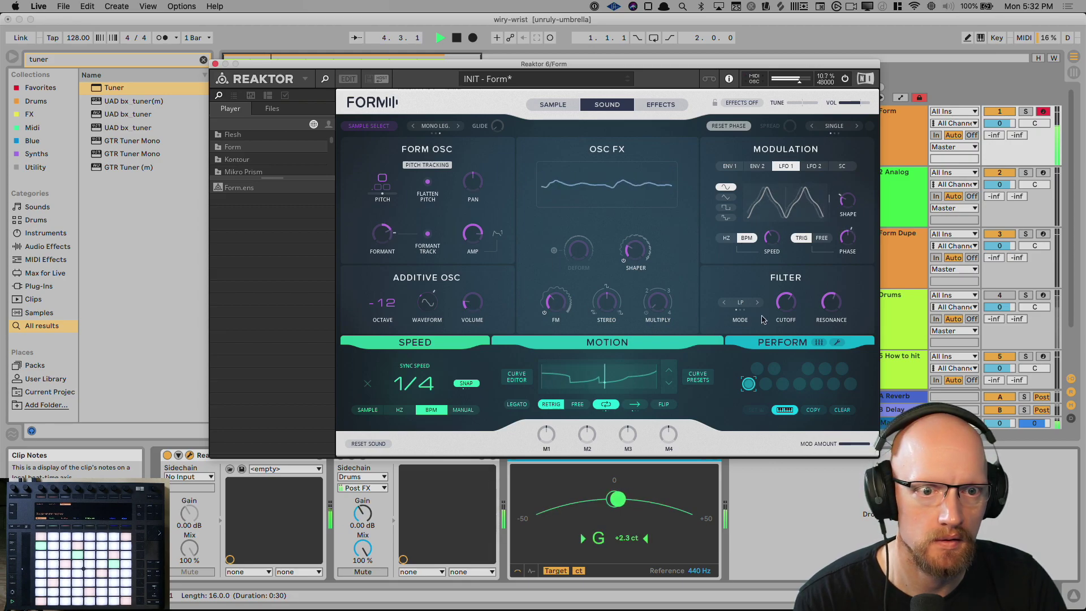
pyautogui.moveTo(791, 308); pyautogui.dragTo(783, 335)
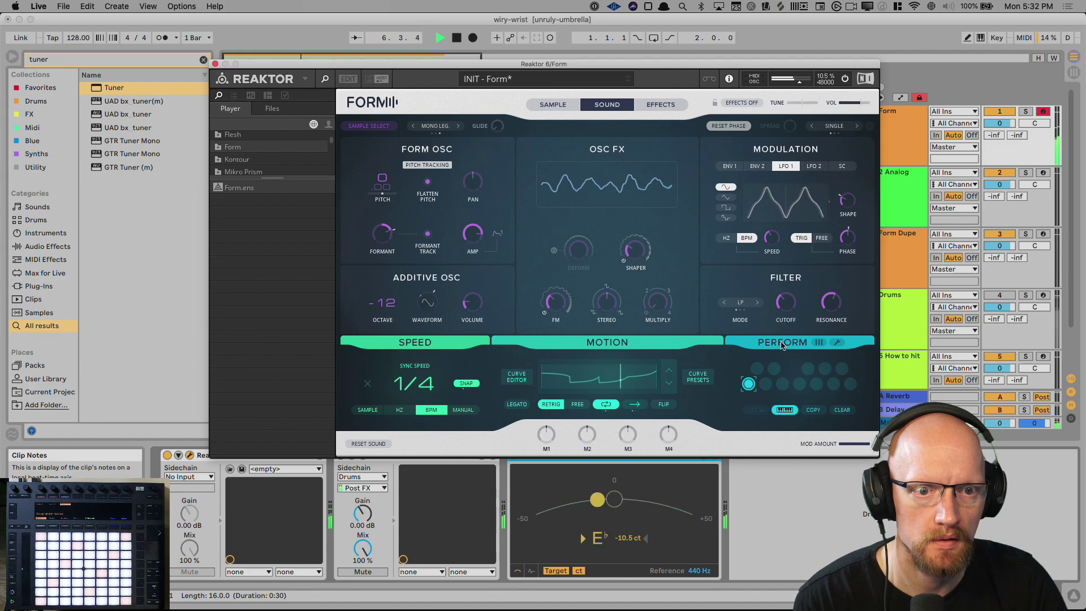
pyautogui.moveTo(817, 330); pyautogui.dragTo(817, 332)
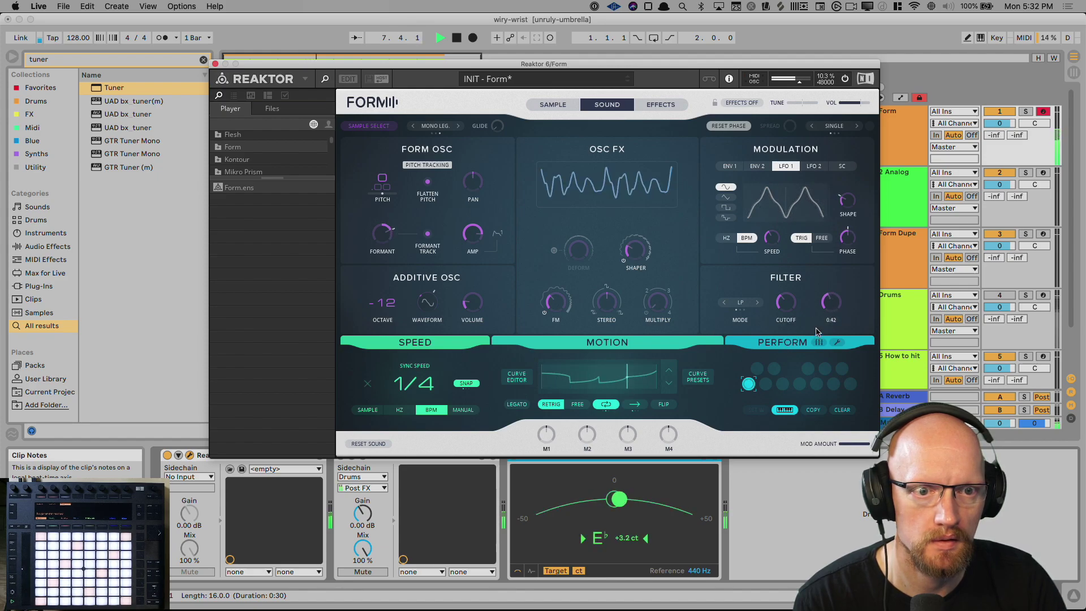
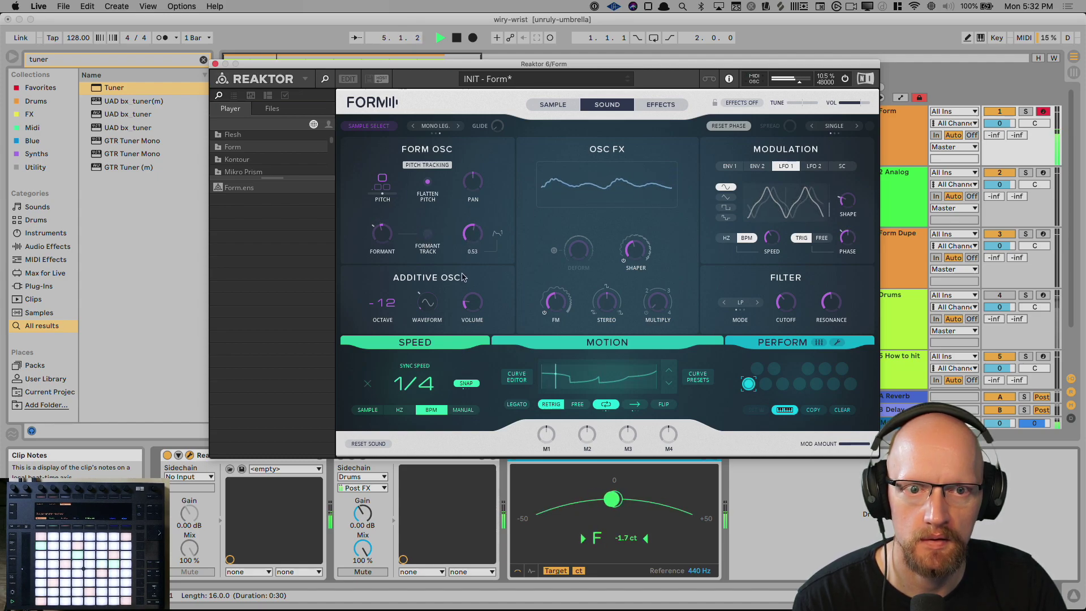
# Switch off Delay in Form's effects, stop playback and close the Reaktor window.
pyautogui.click(656, 107)
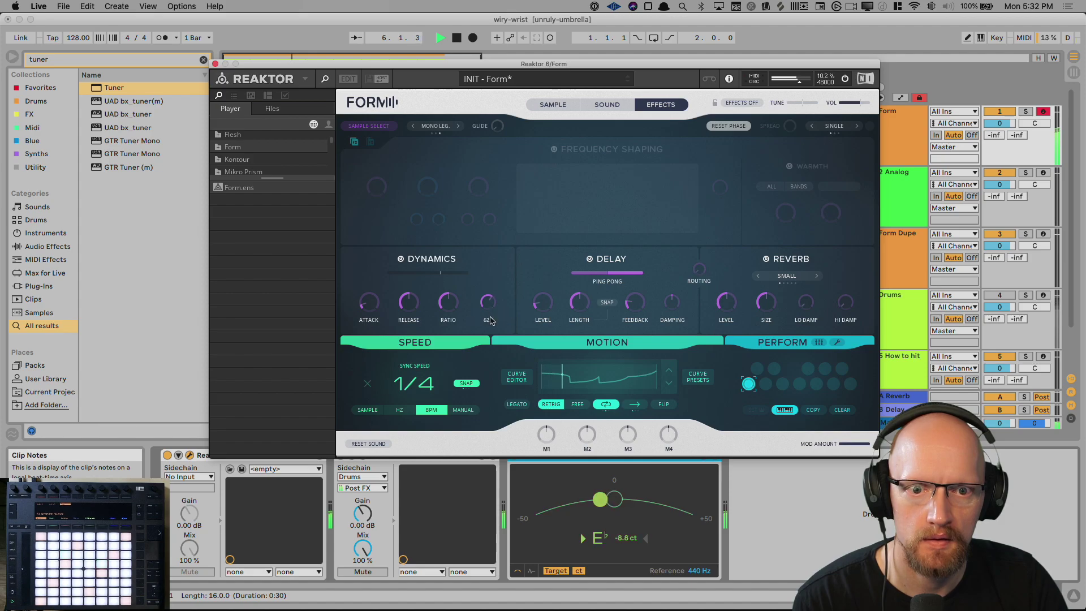
pyautogui.click(591, 259)
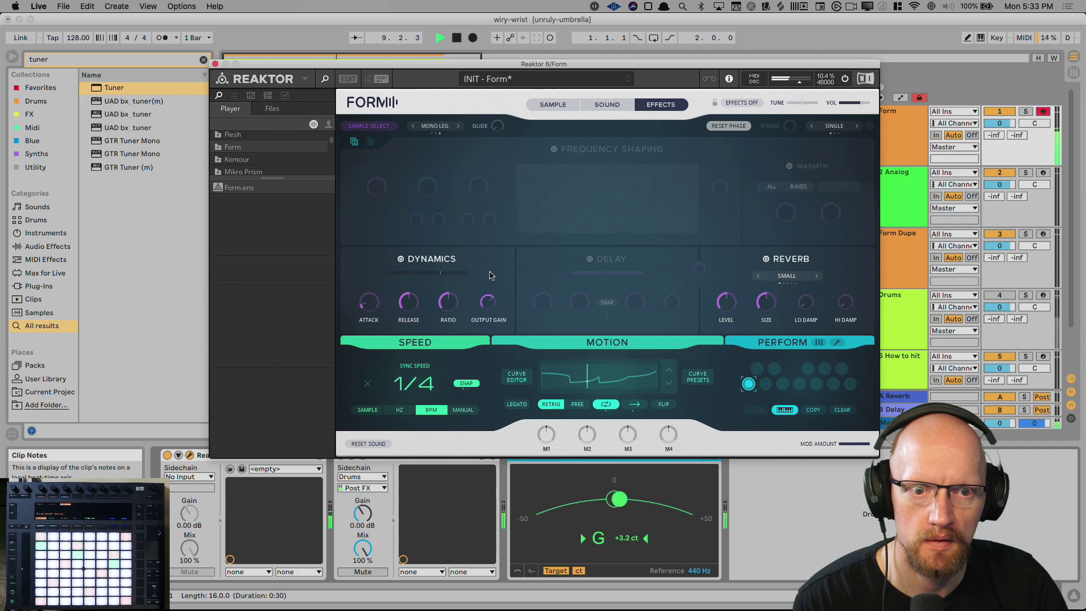
pyautogui.press('space')
pyautogui.moveTo(293, 67); pyautogui.dragTo(315, 283)
pyautogui.click(238, 278)
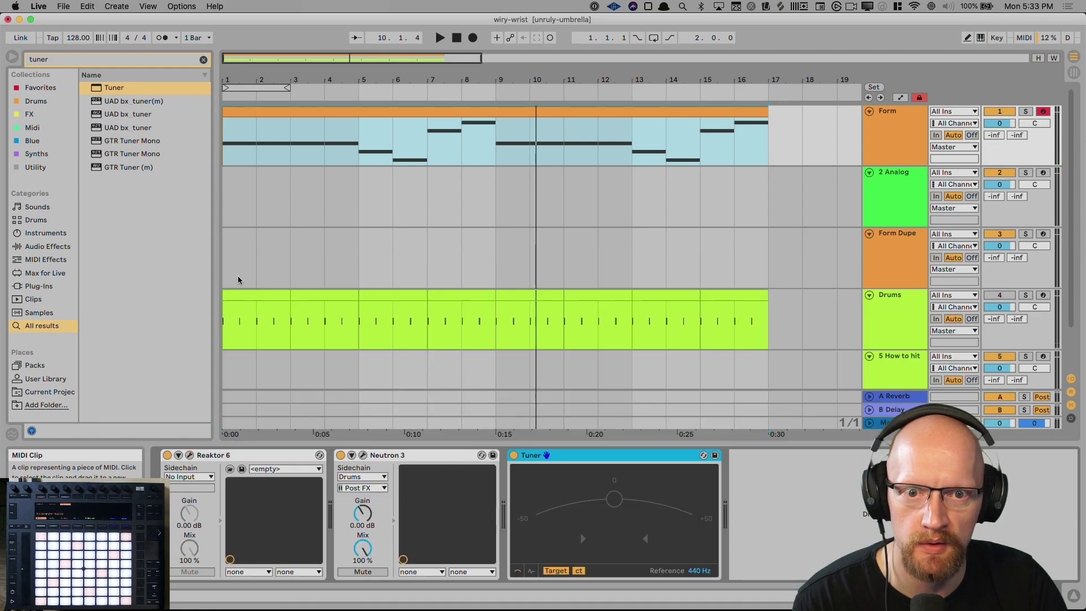
# Inspect Neutron's Transient Shaper on the Form track while the part plays.
pyautogui.click(363, 456)
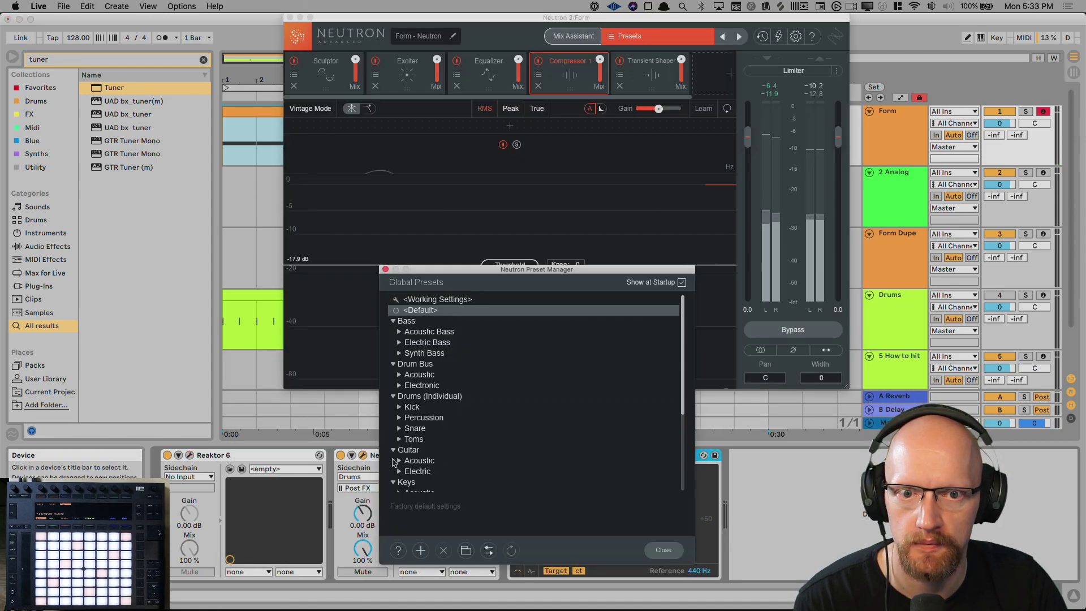
pyautogui.click(622, 91)
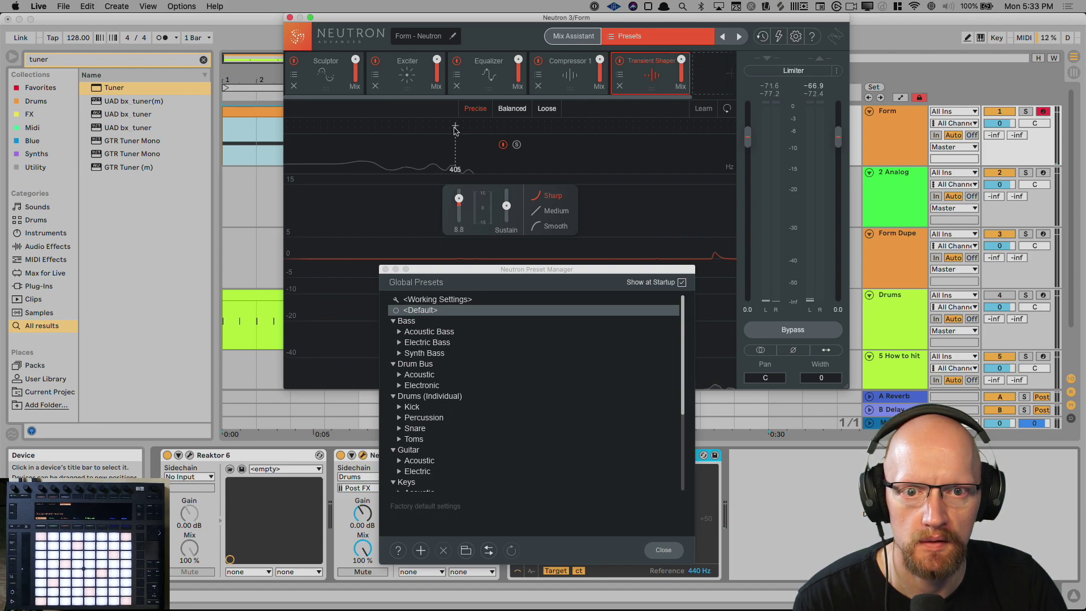
pyautogui.press('space')
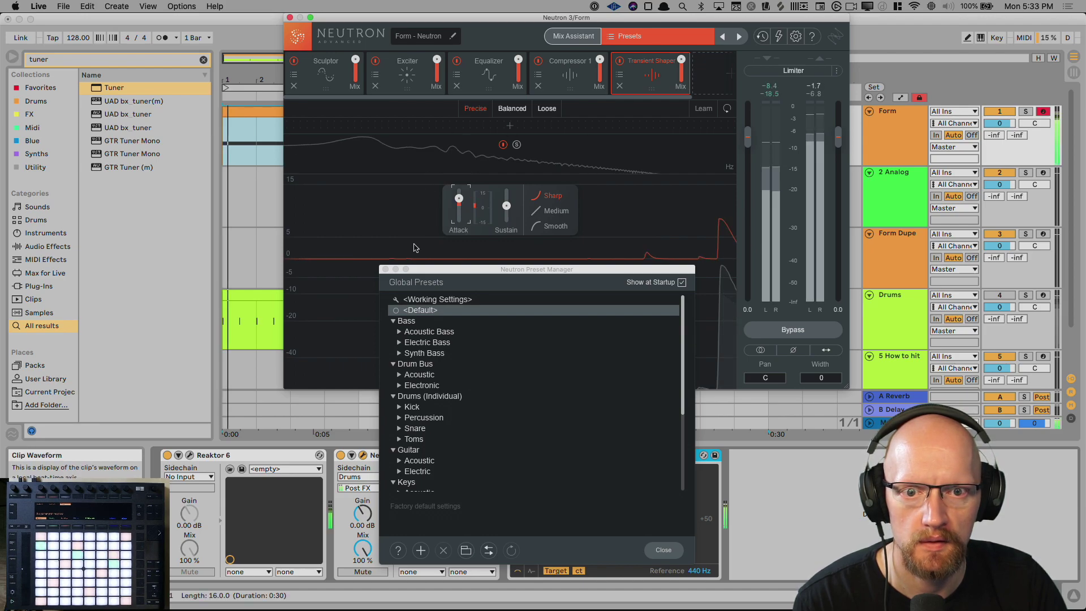
pyautogui.click(385, 270)
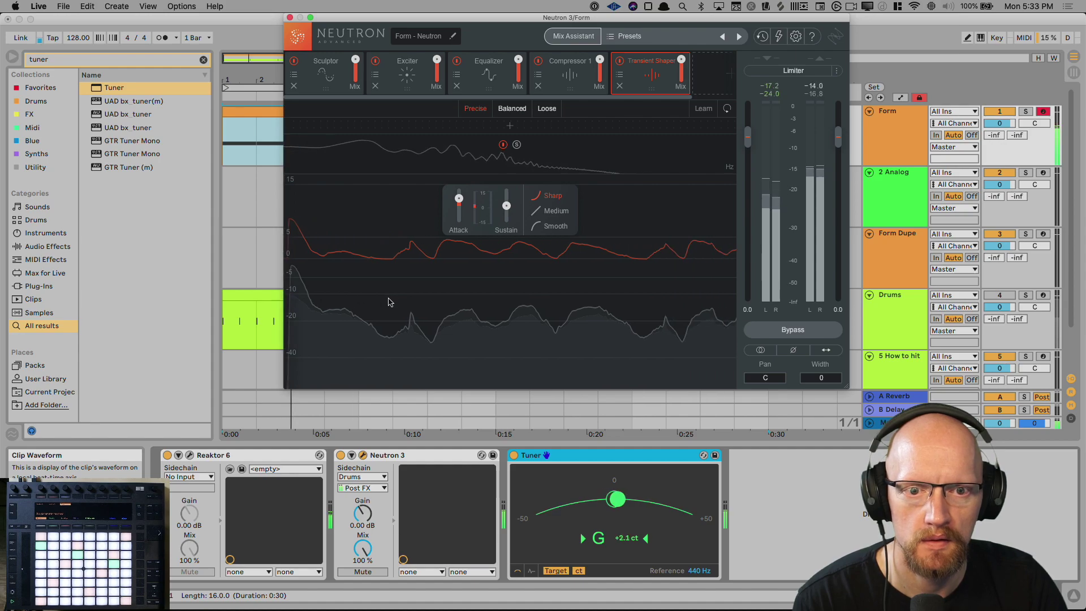
pyautogui.click(290, 18)
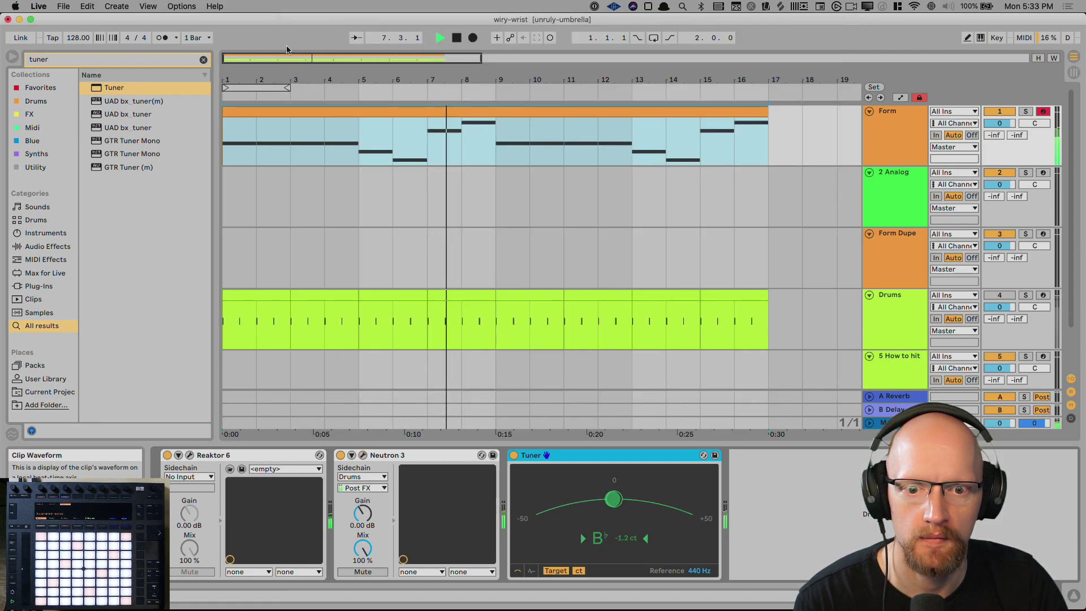
# Compare the playing part with Neutron's Compressor 1 bypassed and re-enabled.
pyautogui.click(364, 456)
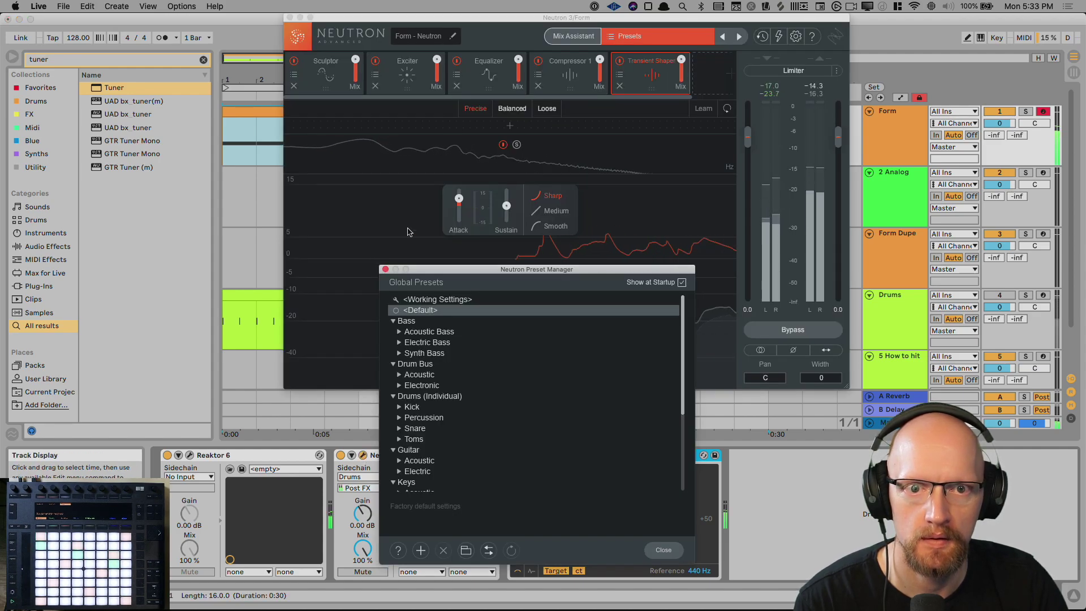
pyautogui.click(538, 62)
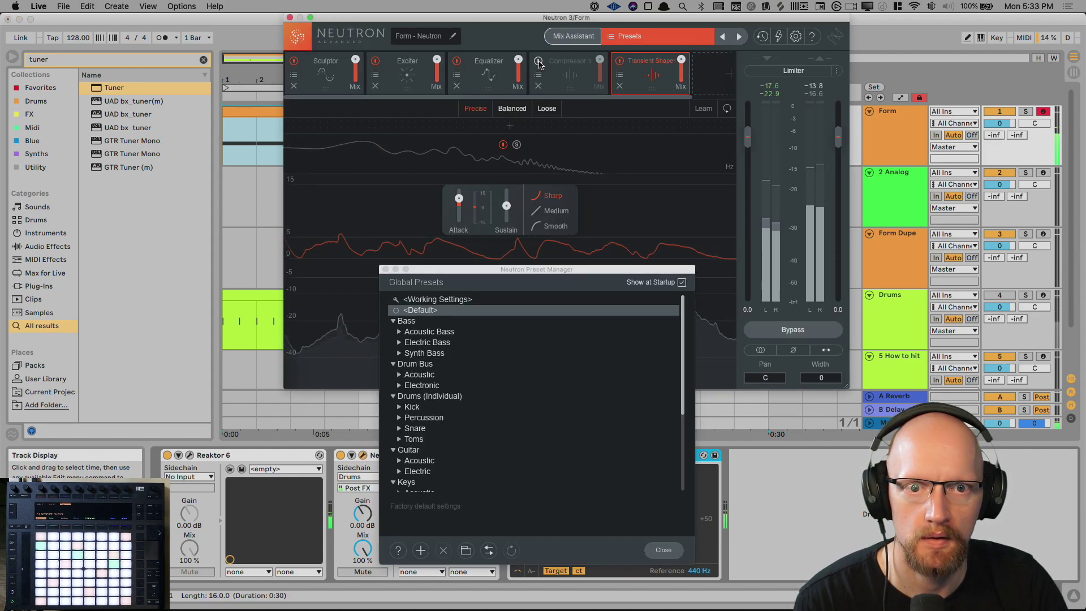
pyautogui.click(538, 62)
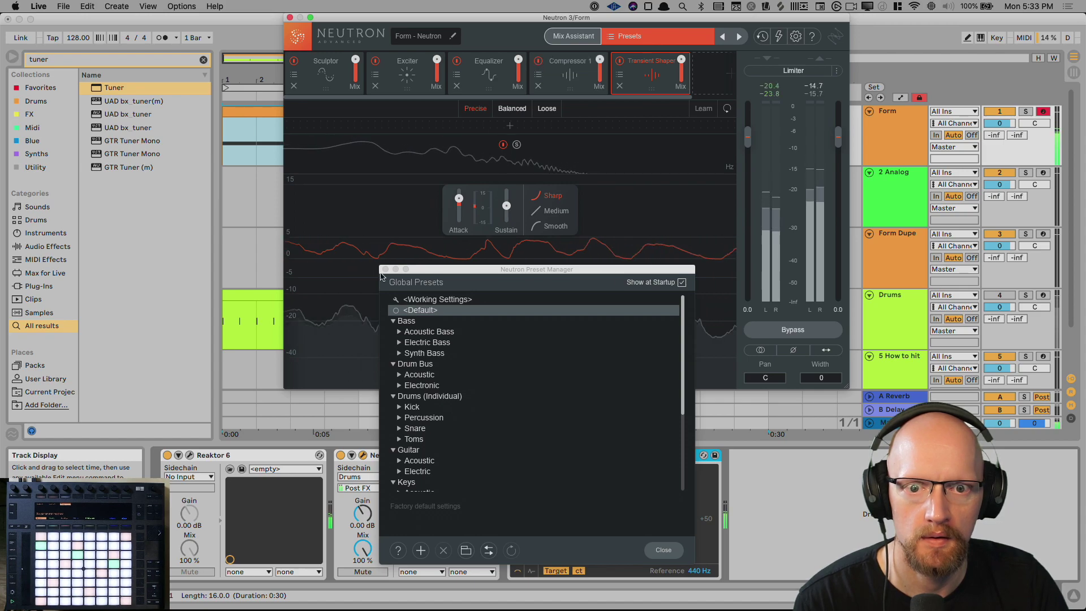
pyautogui.click(386, 269)
pyautogui.click(291, 18)
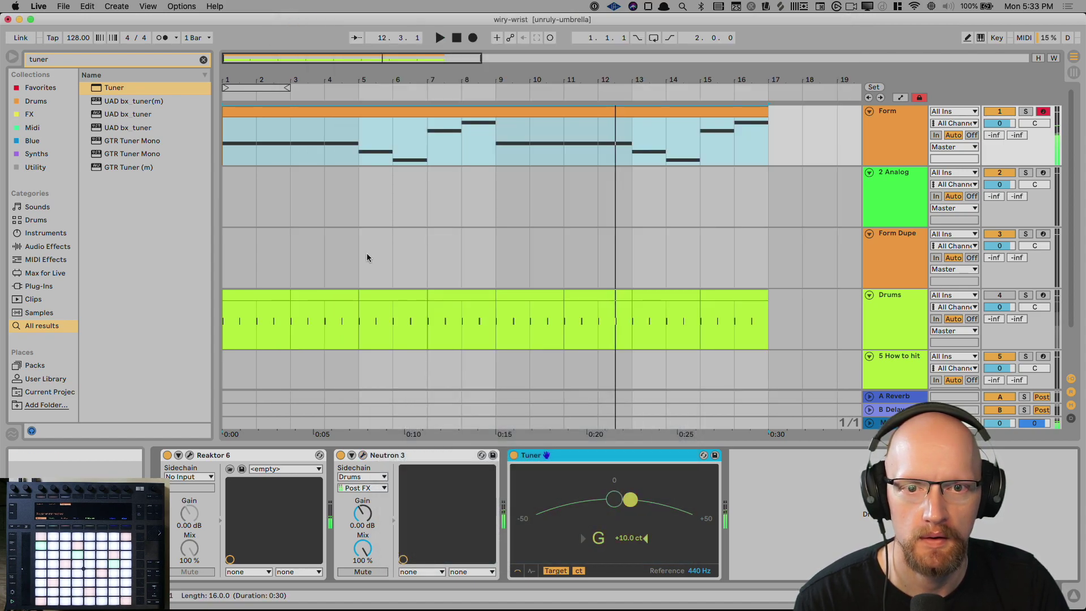
# Replay the part and show Neutron's Equalizer with the preset manager moved clear of its graph.
pyautogui.press('space')
pyautogui.click(324, 138)
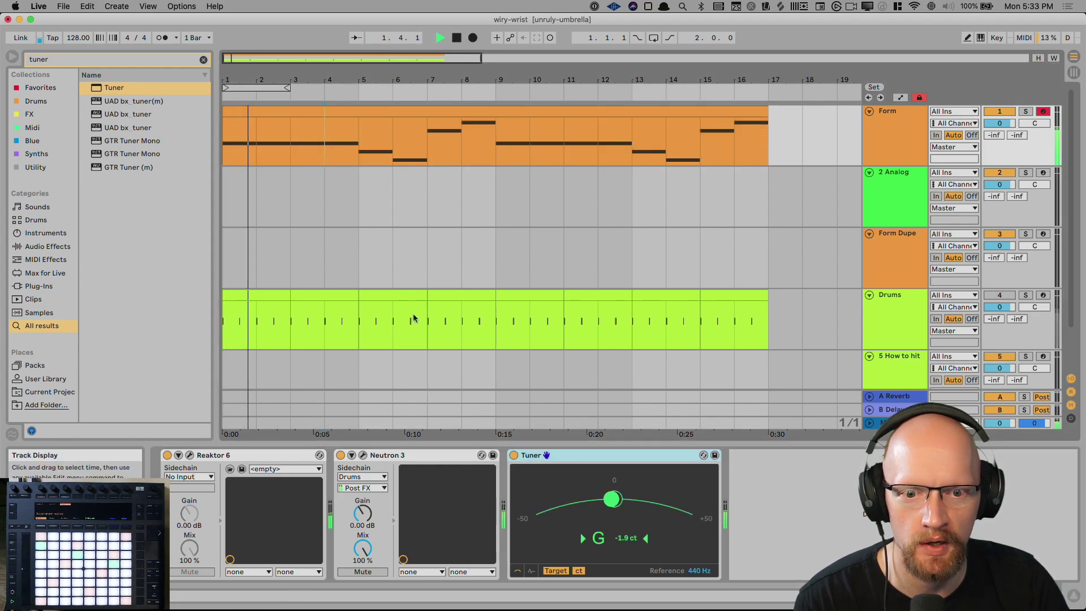
pyautogui.click(363, 455)
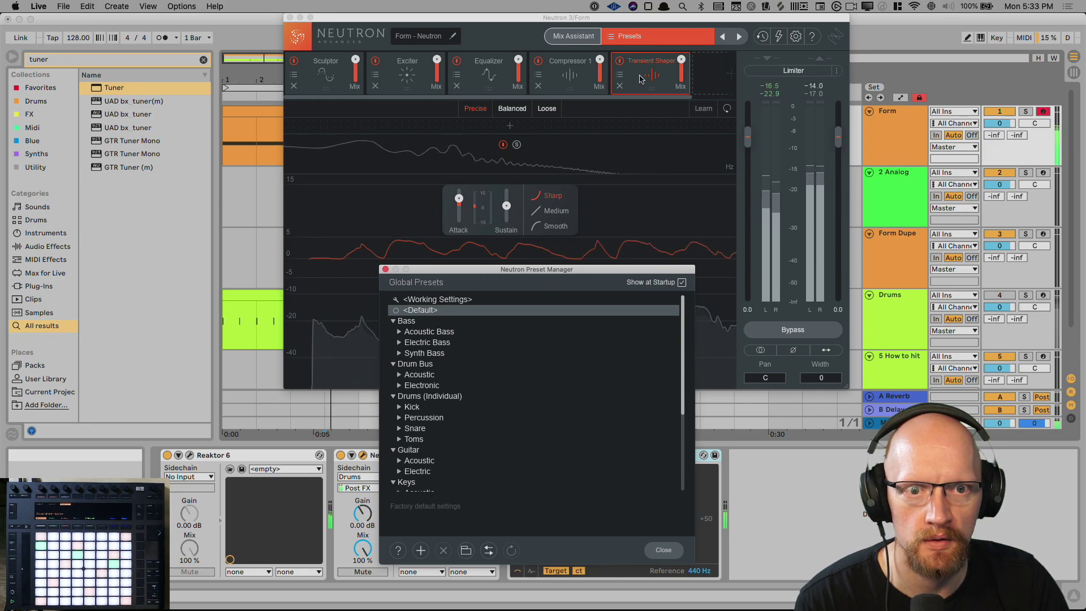
pyautogui.click(489, 71)
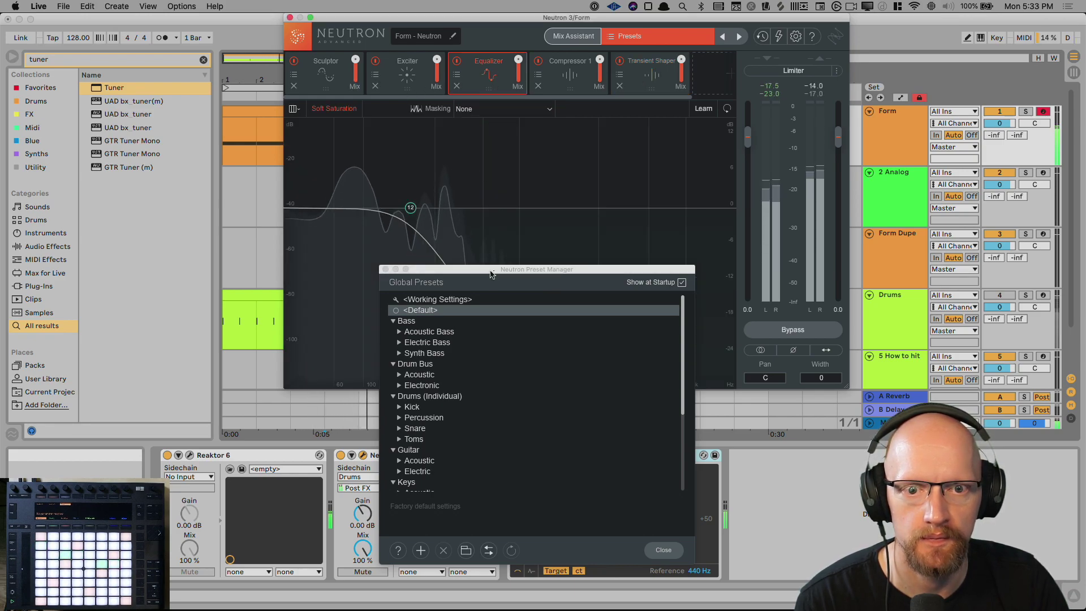
pyautogui.moveTo(495, 268); pyautogui.dragTo(360, 424)
# Try the Equalizer's lowpass node at 104 Hz, reset the module and run Learn to place new nodes.
pyautogui.moveTo(411, 208); pyautogui.dragTo(365, 208)
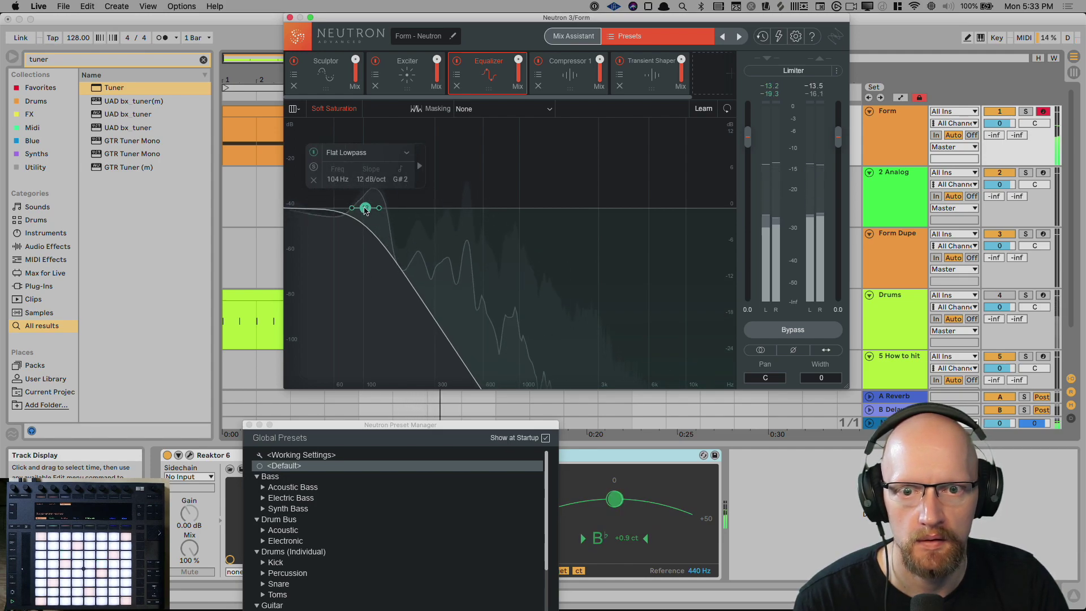
pyautogui.click(727, 110)
pyautogui.click(704, 110)
pyautogui.moveTo(554, 21); pyautogui.dragTo(713, 136)
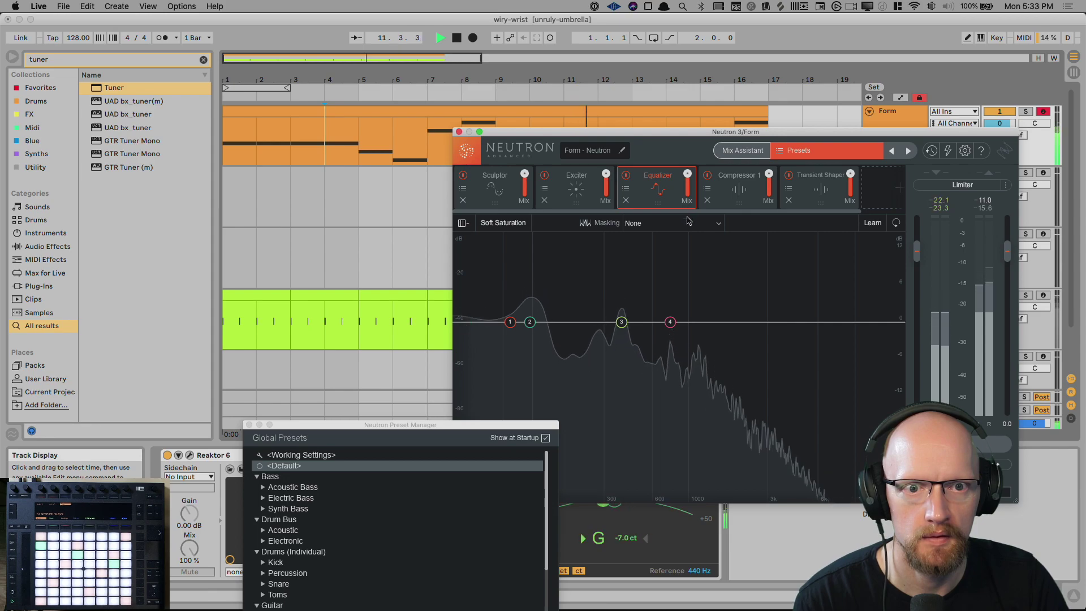
# Turn Equalizer node 4 into a high-shelf boost of 4.7 dB at 993 Hz and restart playback.
pyautogui.moveTo(672, 322); pyautogui.dragTo(688, 300)
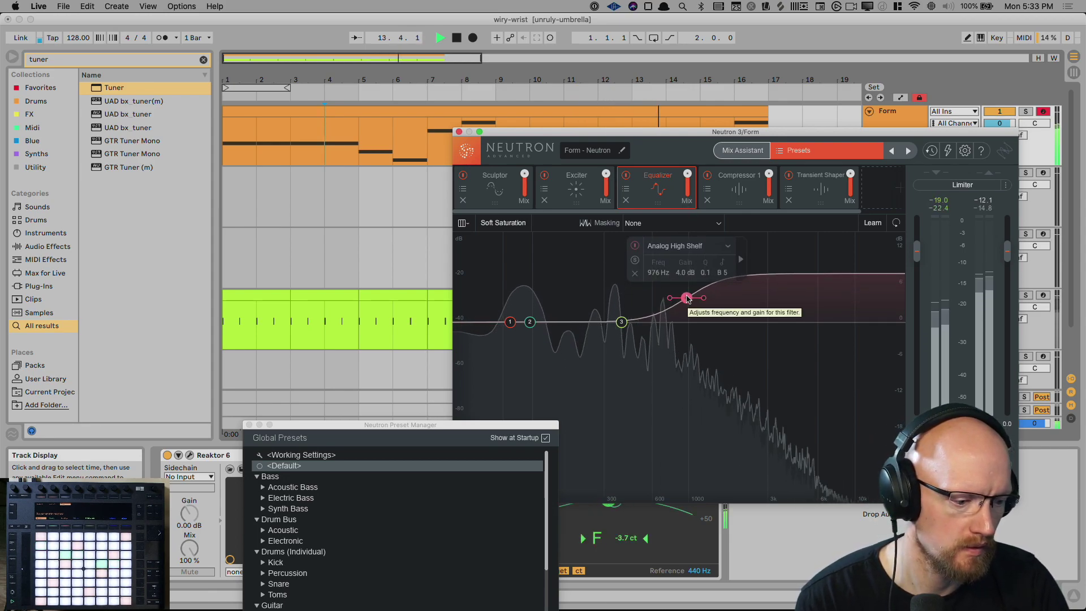
pyautogui.moveTo(686, 297); pyautogui.dragTo(686, 294)
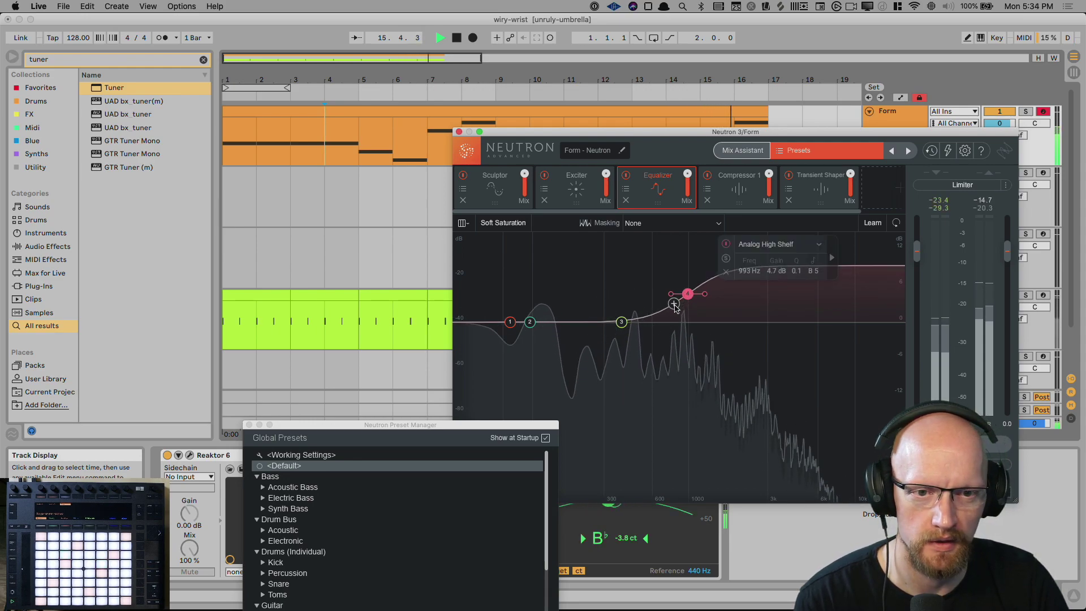
pyautogui.press('space')
pyautogui.press('space')
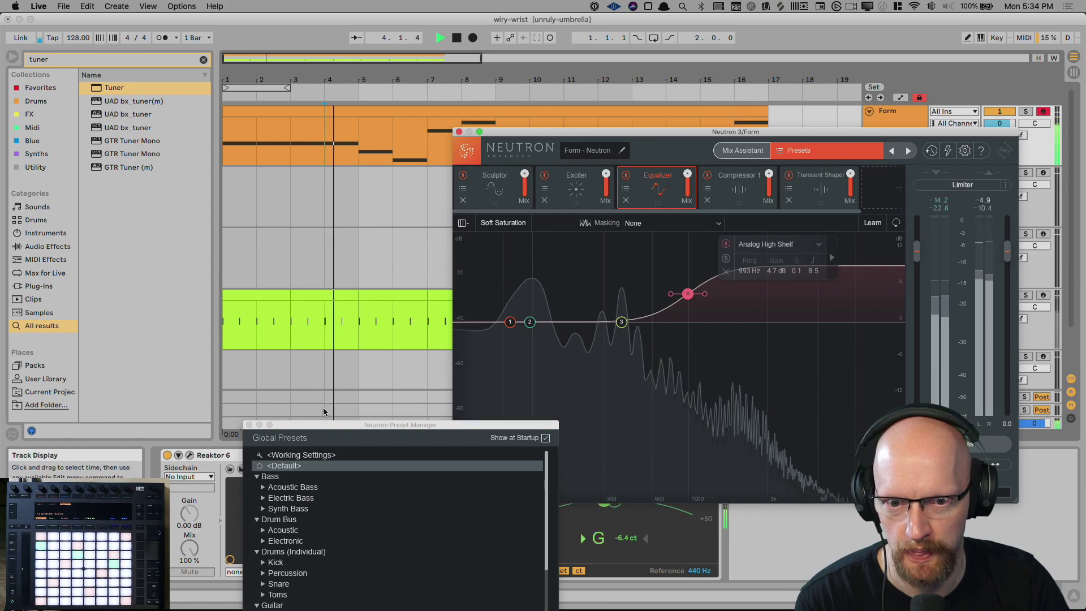
# Cut the lows with Equalizer nodes 1 and 2, setting node 2 to -6.2 dB at 124 Hz, and raise the high shelf to 5.3 dB at 1066 Hz.
pyautogui.moveTo(510, 322); pyautogui.dragTo(487, 389)
pyautogui.moveTo(529, 322); pyautogui.dragTo(545, 360)
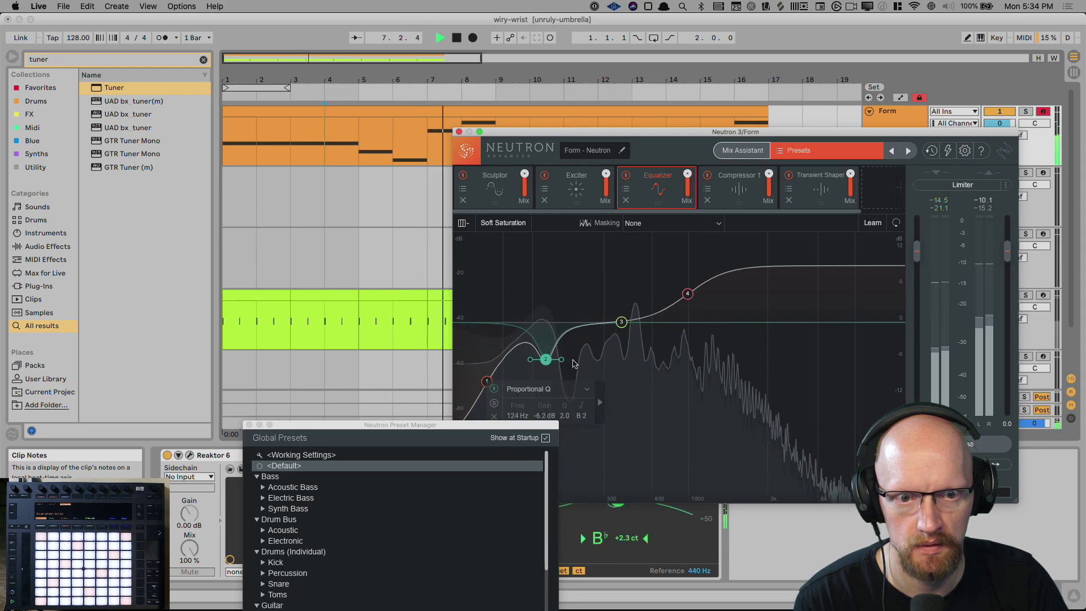
pyautogui.moveTo(689, 295); pyautogui.dragTo(697, 292)
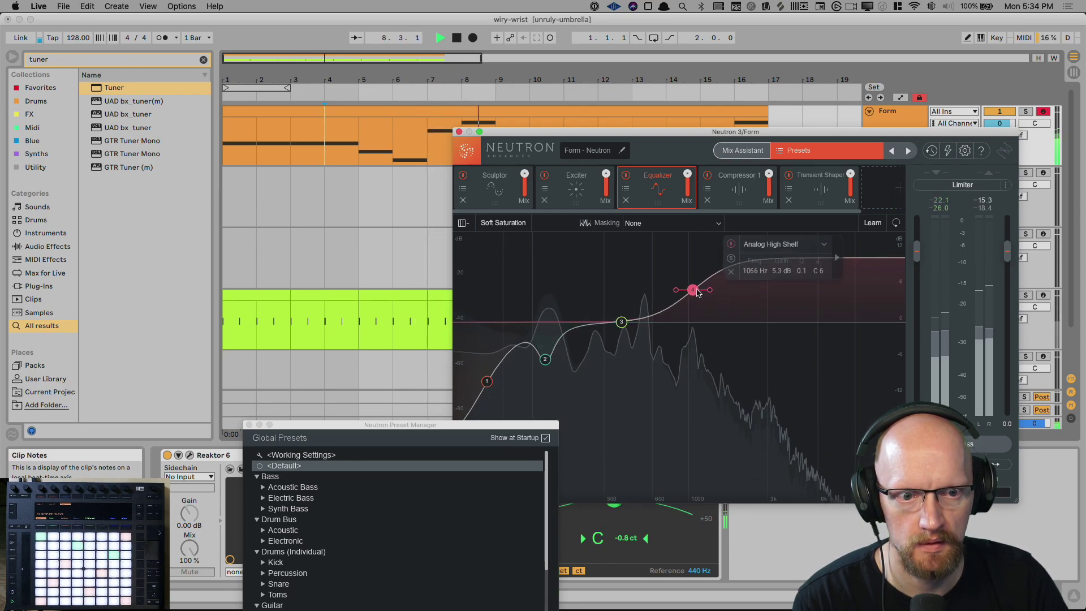
# Add a Flat Lowpass node to the Equalizer and lower its frequency to just above the high-shelf node.
pyautogui.rightClick(868, 322)
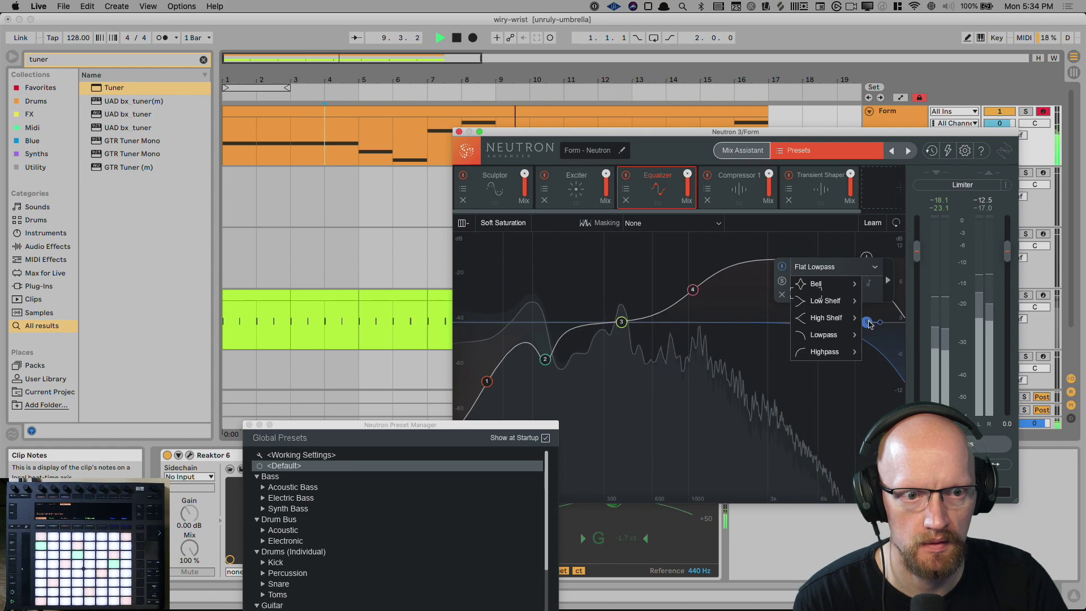
pyautogui.click(869, 322)
pyautogui.moveTo(869, 323); pyautogui.dragTo(744, 348)
pyautogui.click(582, 261)
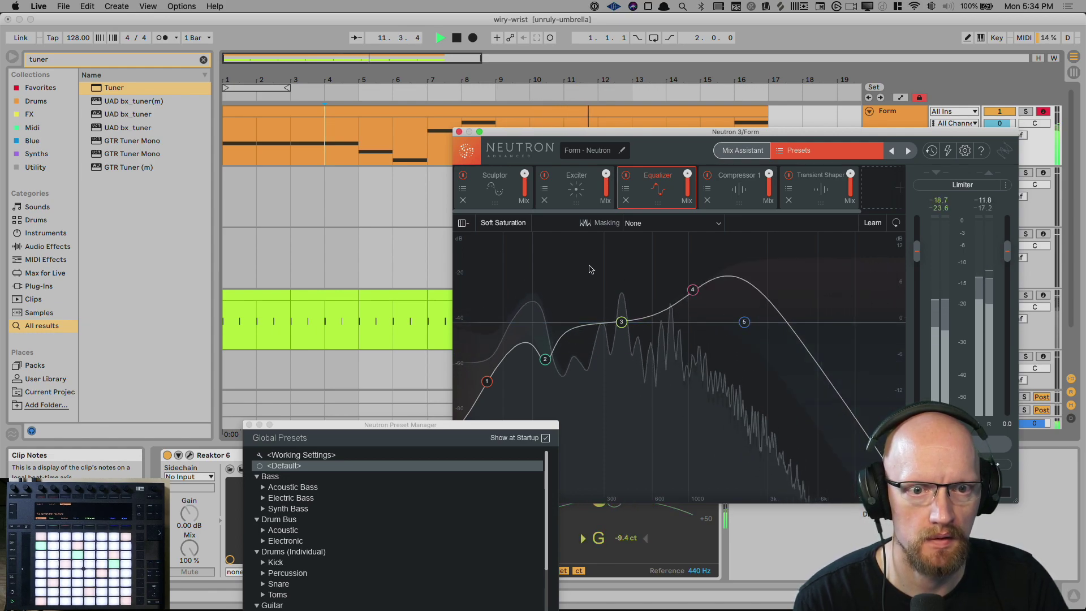
# Widen and deepen Equalizer node 2 to -11.1 dB at 132 Hz with a Q of 0.1, and close Neutron's windows.
pyautogui.moveTo(547, 362); pyautogui.dragTo(549, 369)
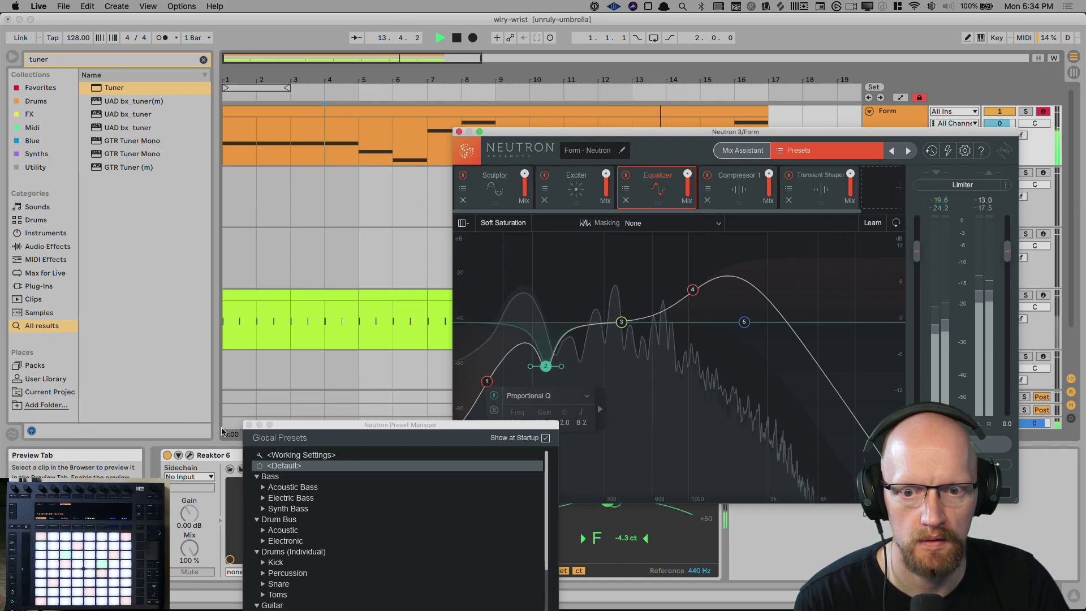
pyautogui.click(249, 425)
pyautogui.moveTo(531, 368); pyautogui.dragTo(550, 389)
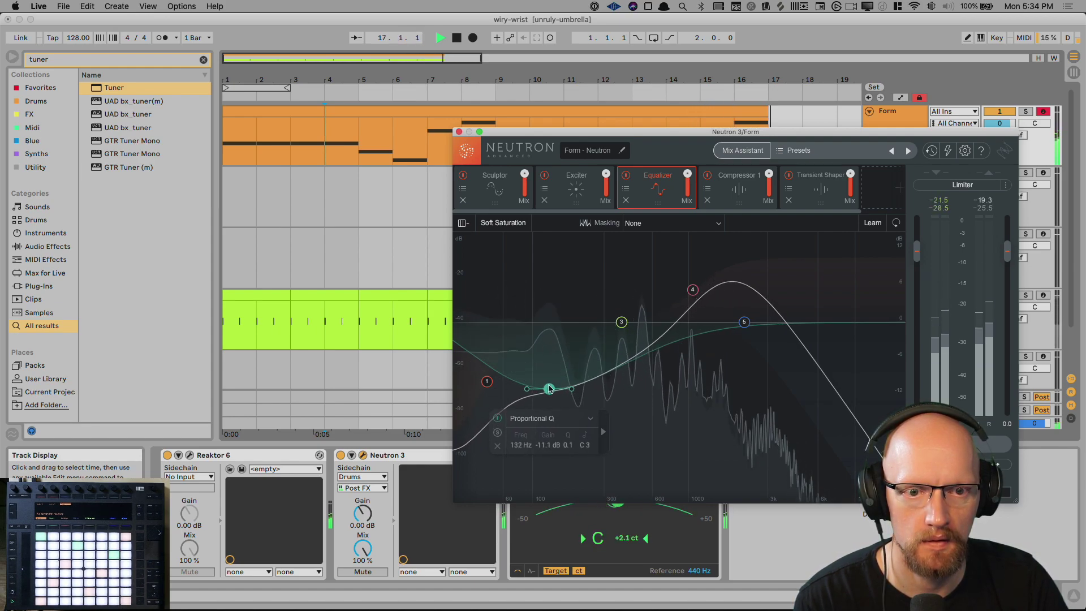
pyautogui.press('space')
pyautogui.press('space')
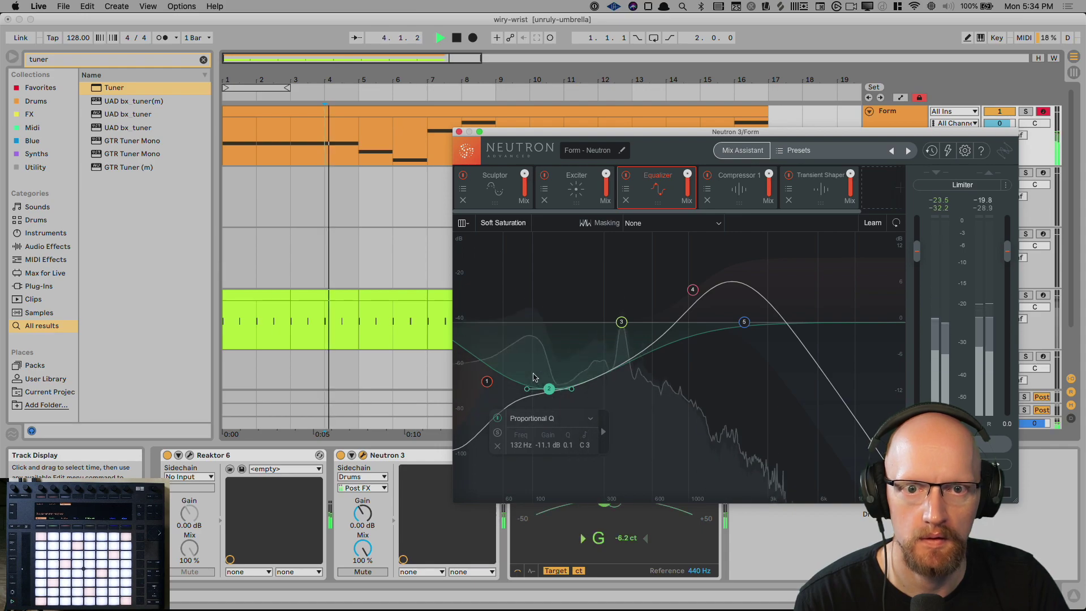
pyautogui.click(459, 131)
pyautogui.press('space')
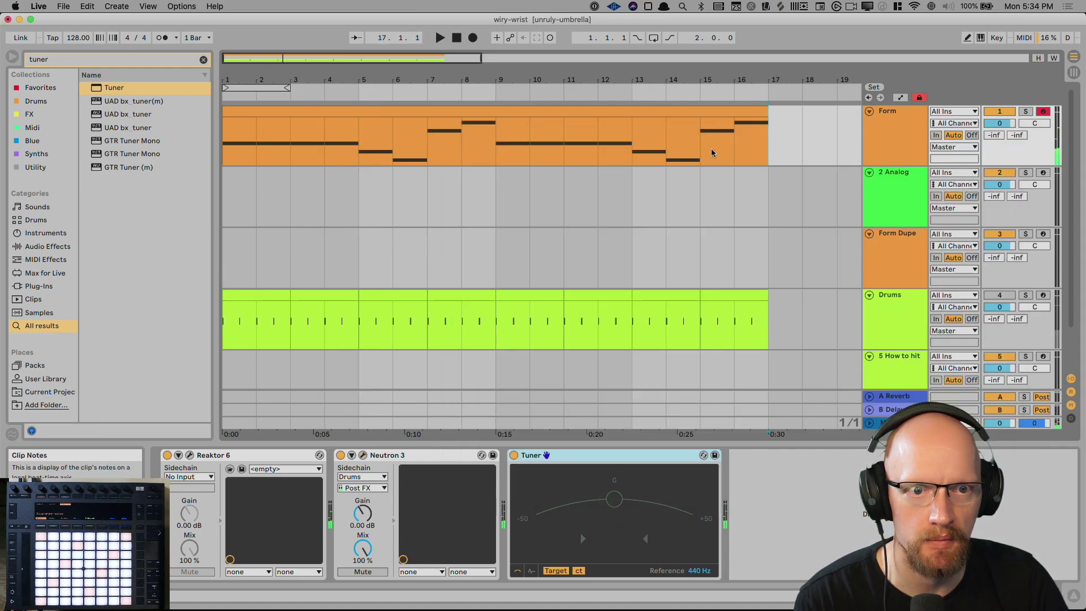
# Transpose all notes in the sixteen-bar Form clip down an octave and play it back.
pyautogui.moveTo(731, 148); pyautogui.dragTo(262, 128)
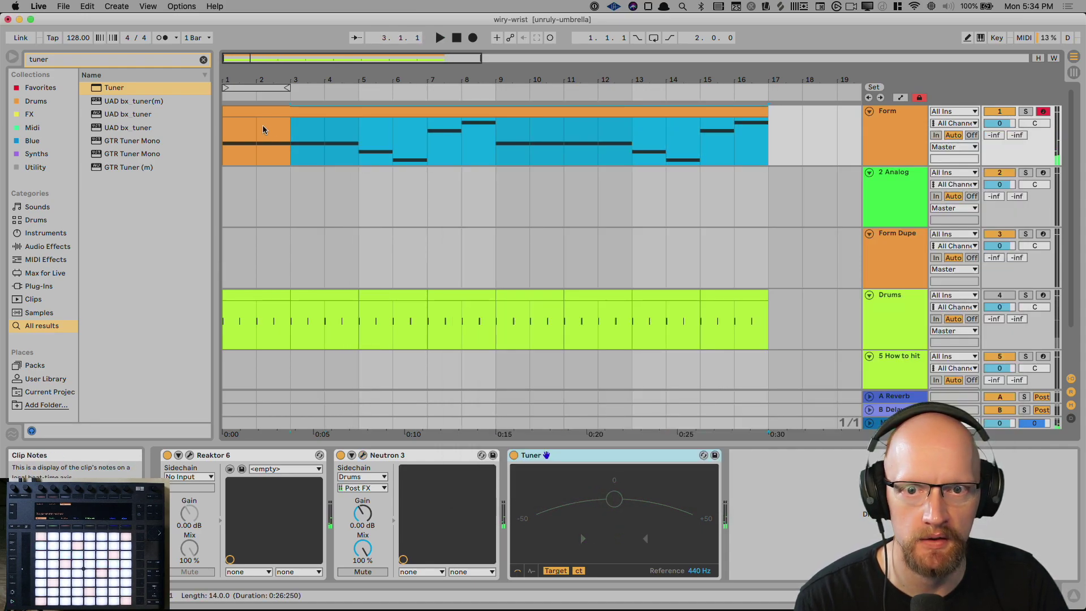
pyautogui.doubleClick(376, 113)
pyautogui.press('super+d')
pyautogui.press('super+z')
pyautogui.hotkey('shift', 'Down')
pyautogui.press('space')
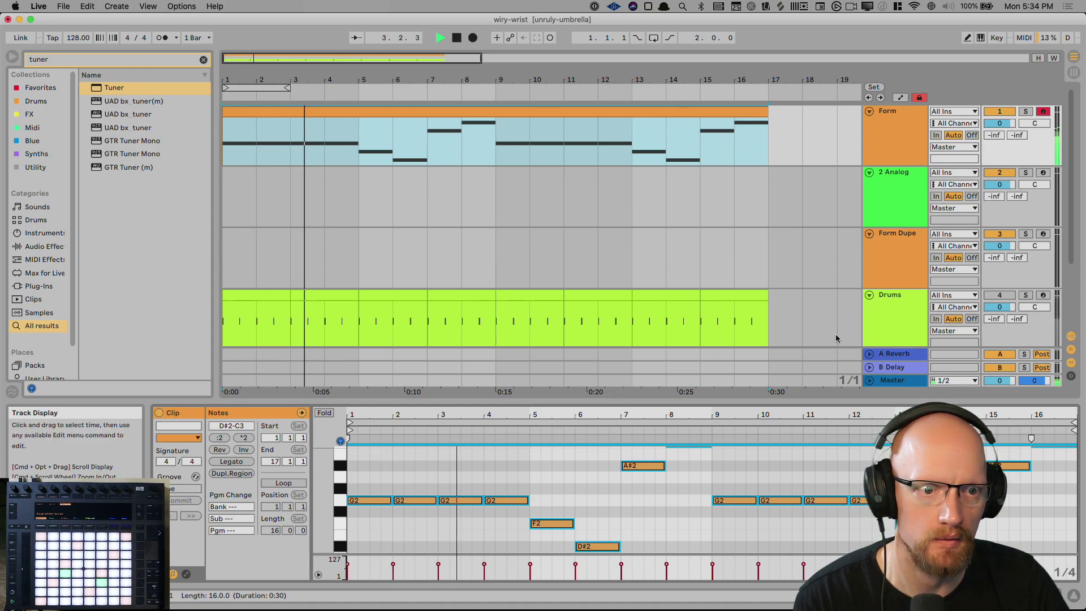
# Compare the Form part with the Drums track activated and muted again.
pyautogui.click(998, 297)
pyautogui.click(998, 297)
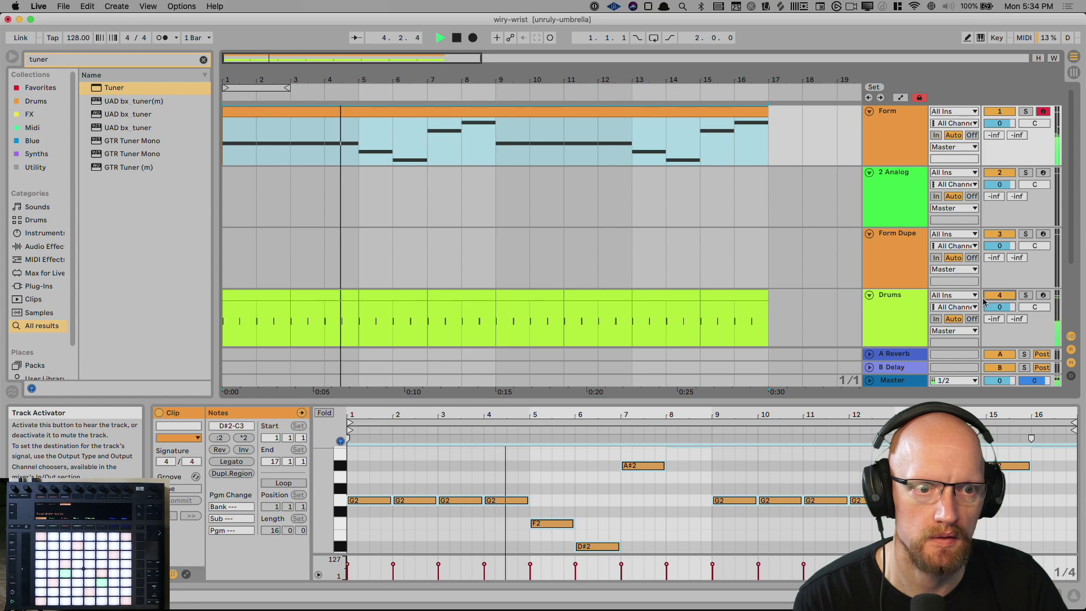
pyautogui.click(994, 296)
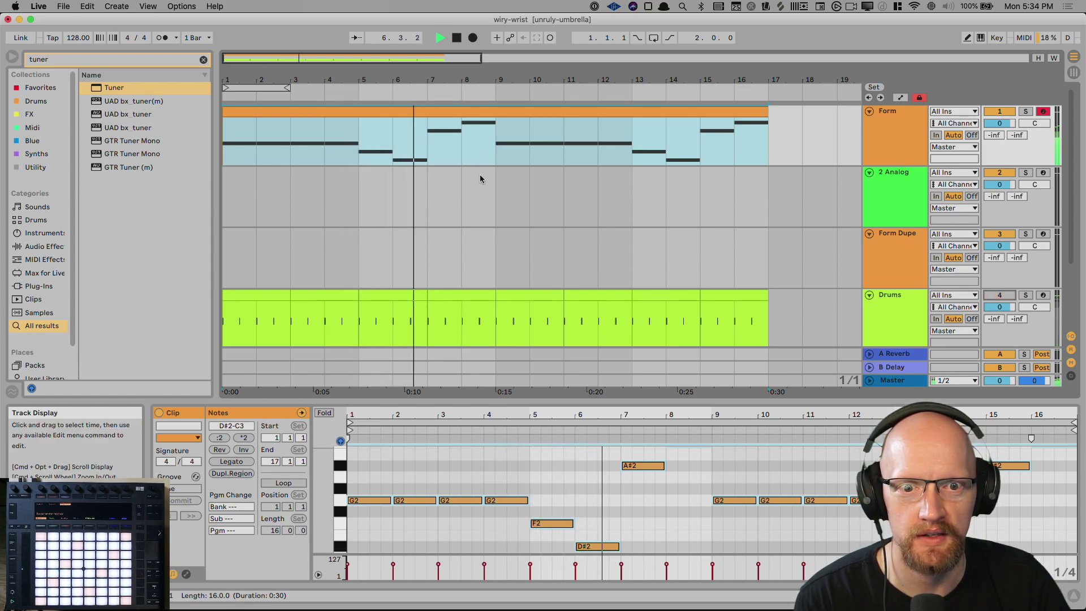
# Delete the Drums track and stop playback.
pyautogui.click(874, 330)
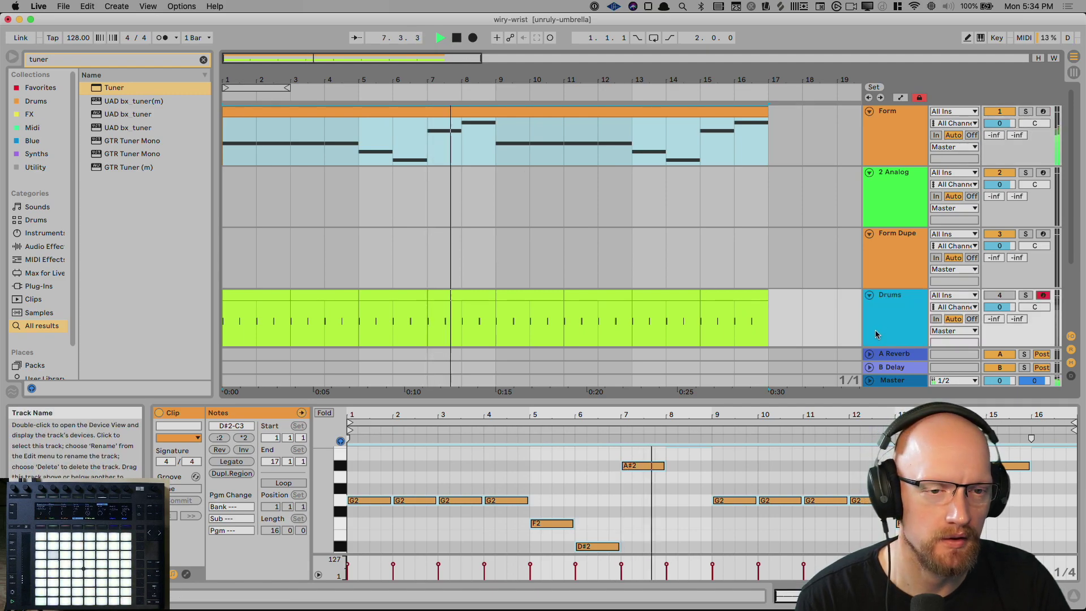
pyautogui.press('Delete')
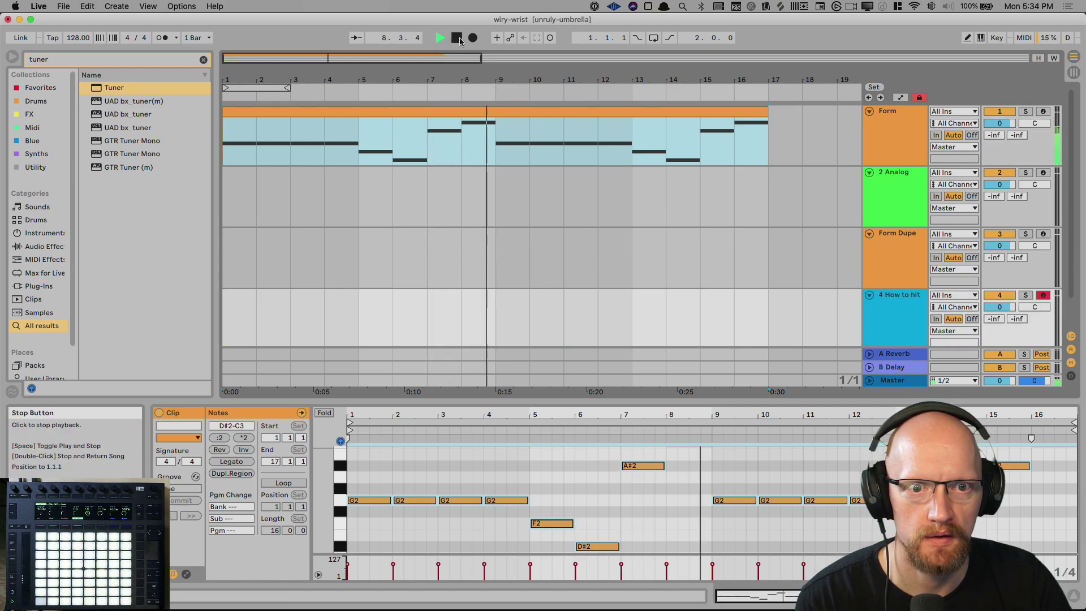
pyautogui.click(456, 40)
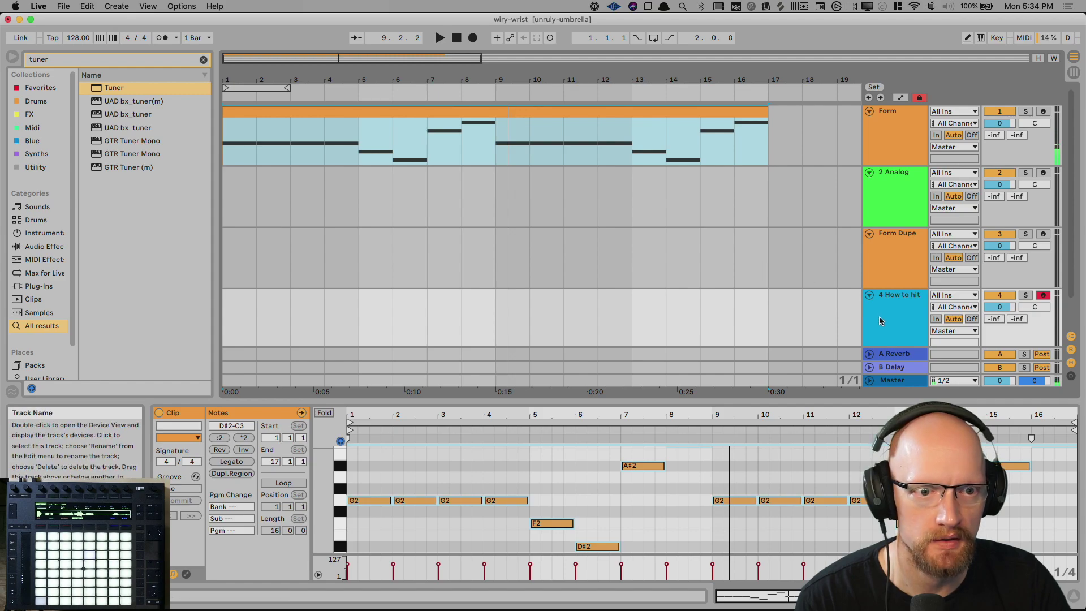
# Search the browser for "eden" and load the BM-EDEN instrument on a new MIDI track below the How to hit track.
pyautogui.click(90, 58)
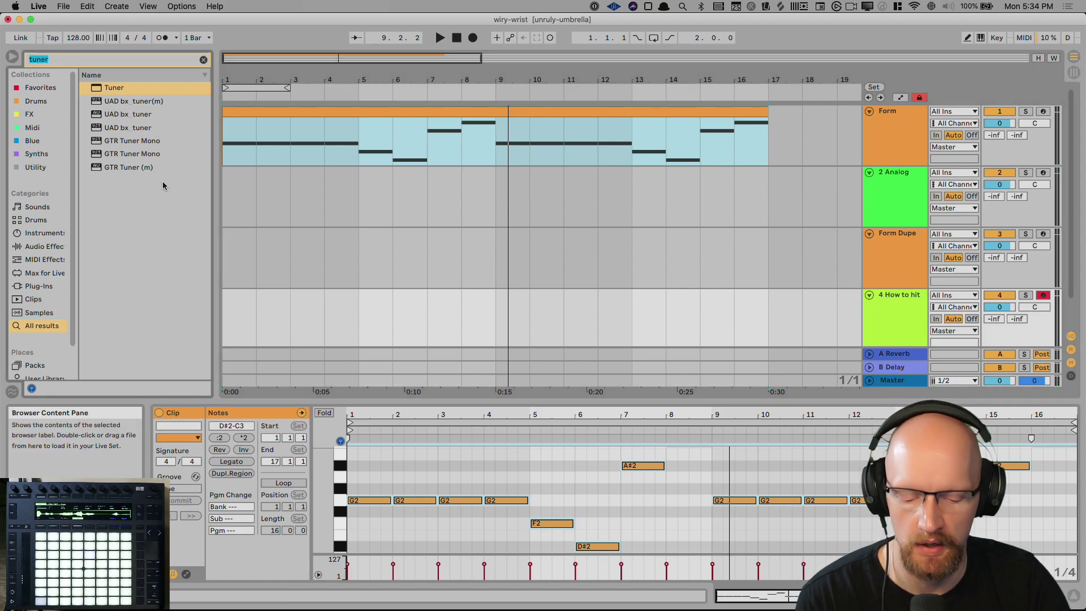
pyautogui.write('eden')
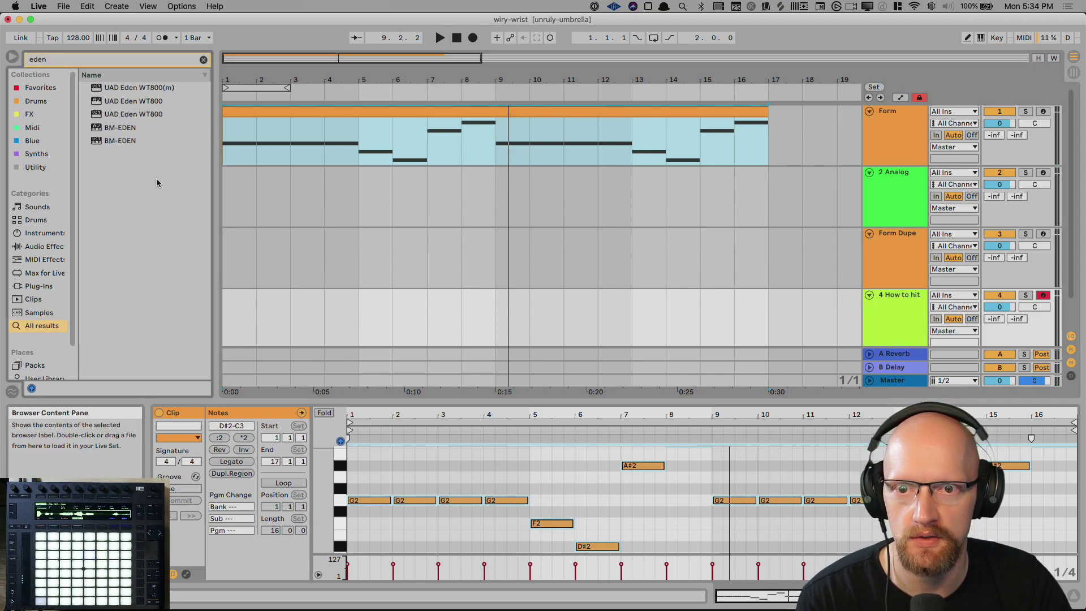
pyautogui.click(120, 143)
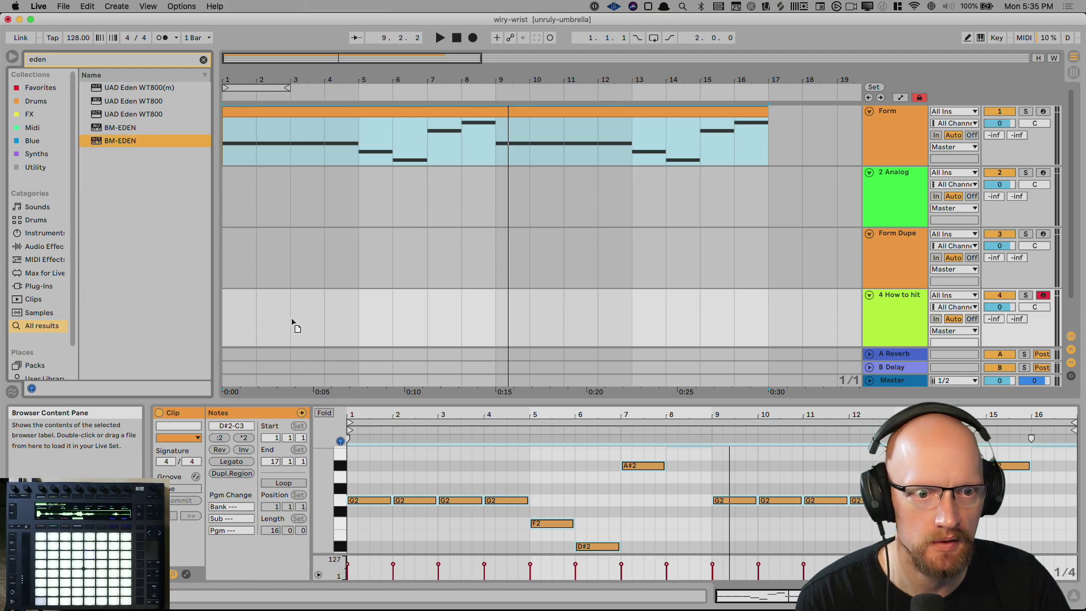
pyautogui.moveTo(305, 343); pyautogui.dragTo(182, 213)
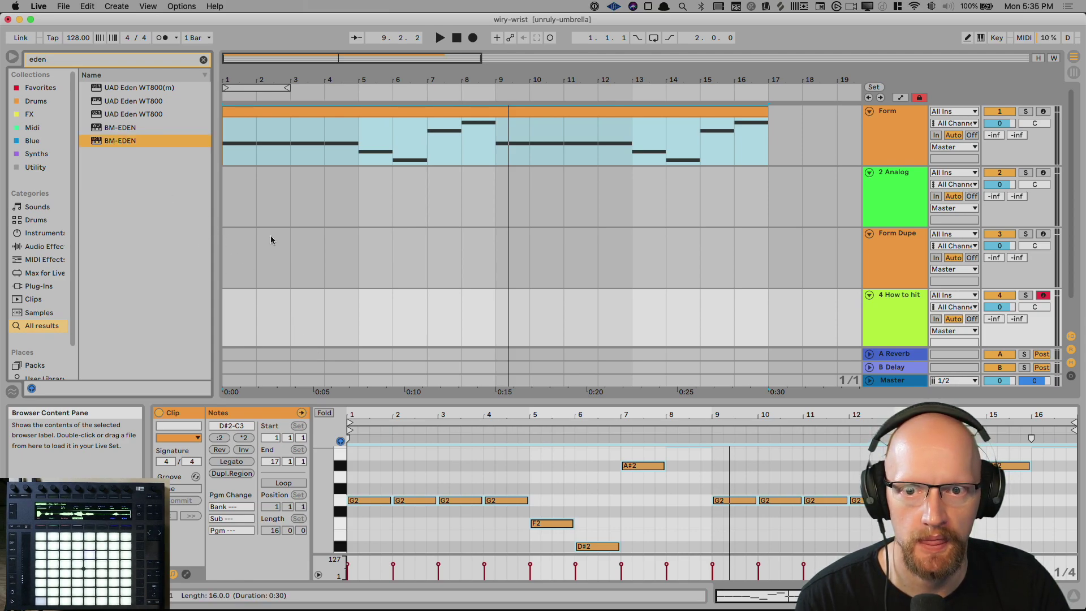
pyautogui.click(897, 316)
pyautogui.press('super+shift+t')
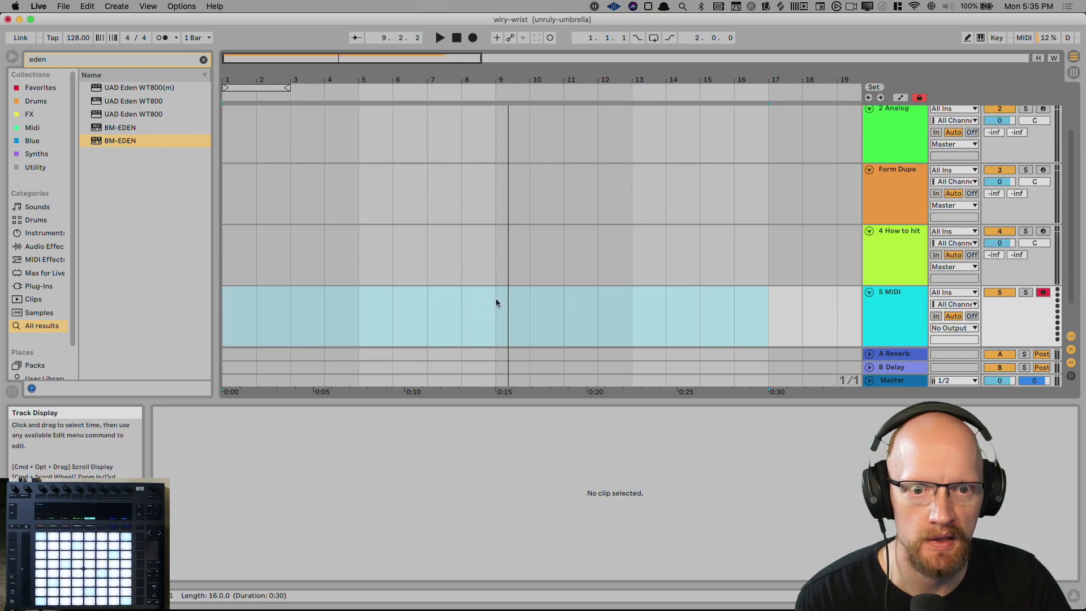
pyautogui.moveTo(110, 140); pyautogui.dragTo(446, 286)
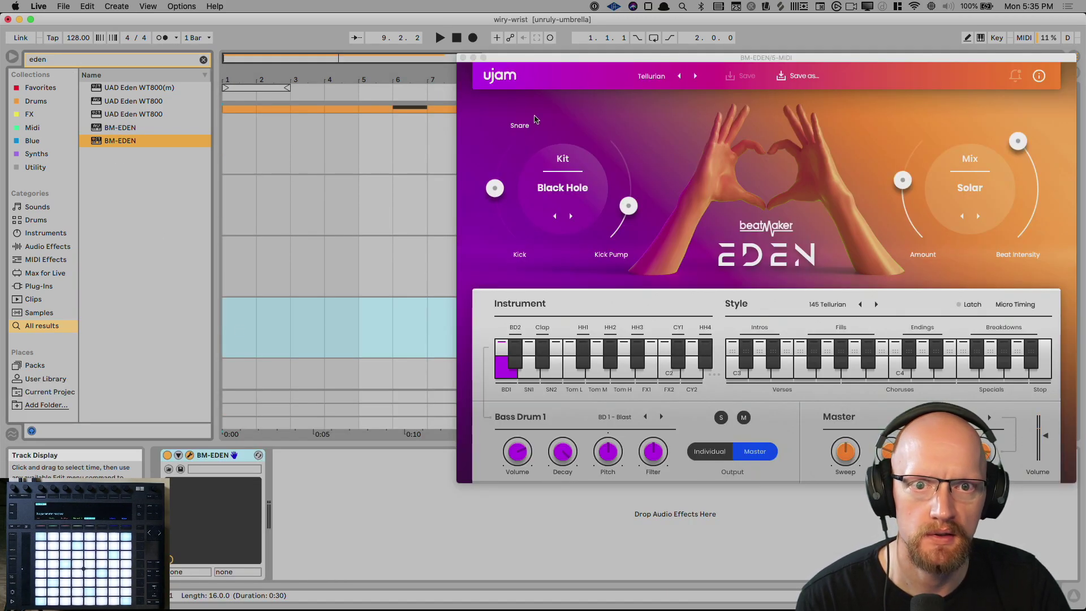
# Audition Eden's factory 2.0 presets from Dutch Rave onward and settle on Hard Groove.
pyautogui.moveTo(544, 63); pyautogui.dragTo(336, 138)
pyautogui.click(457, 155)
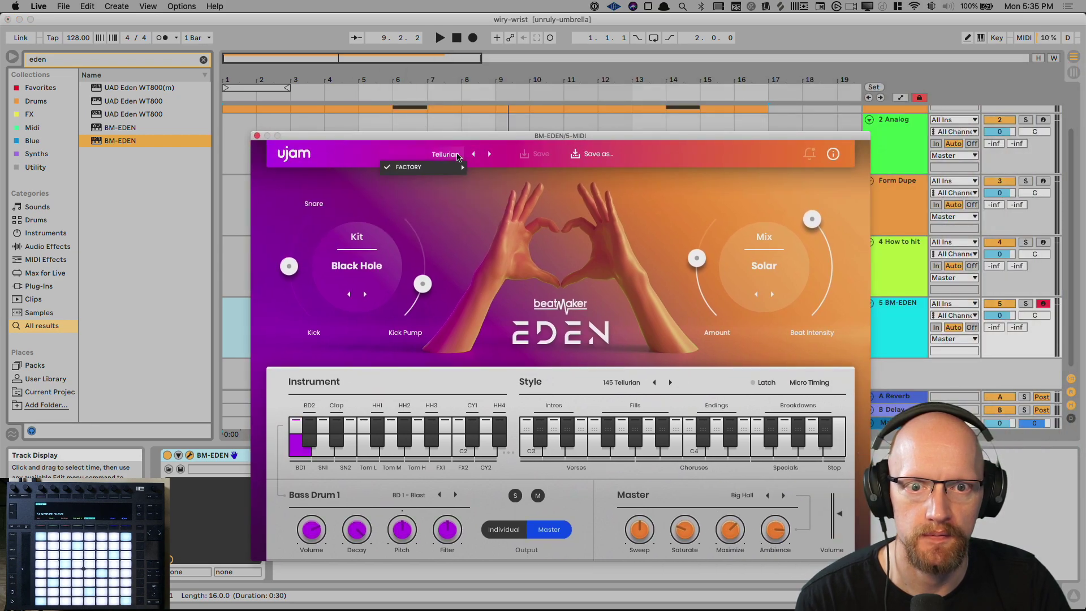
pyautogui.moveTo(457, 167)
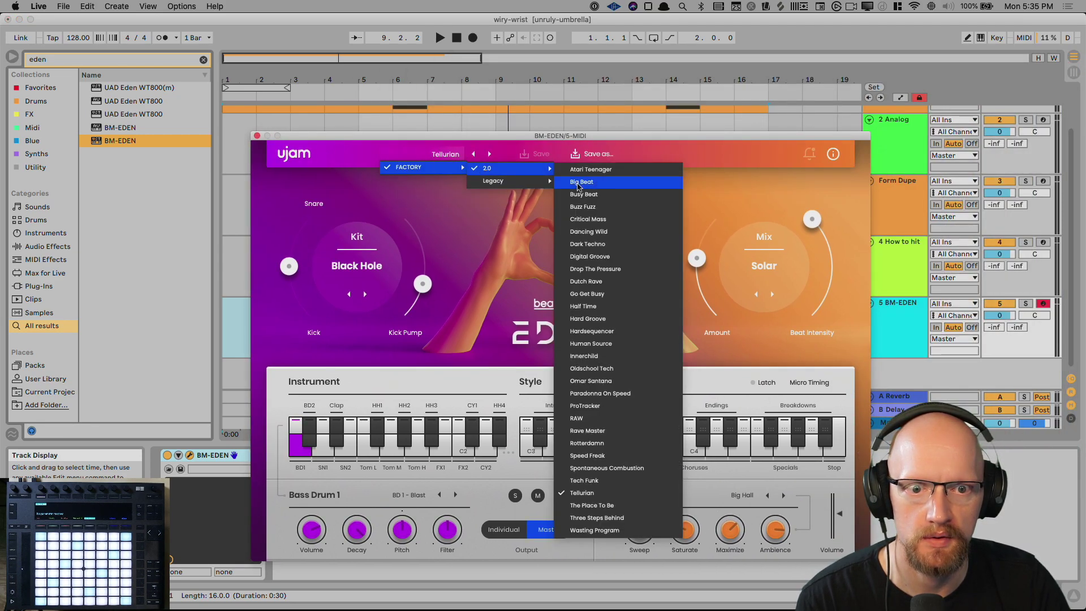
pyautogui.click(622, 281)
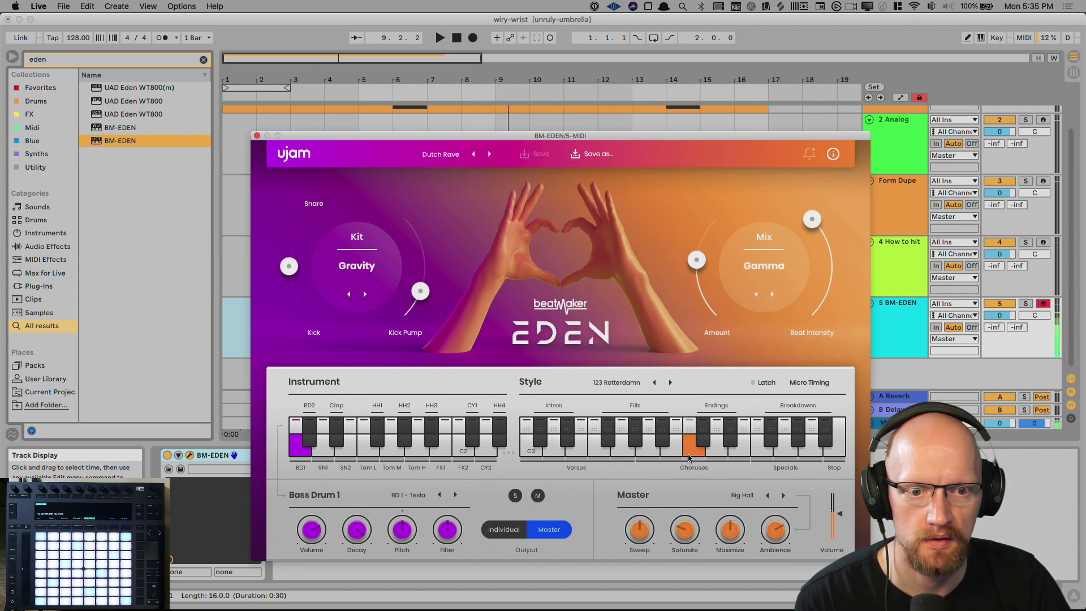
pyautogui.click(490, 155)
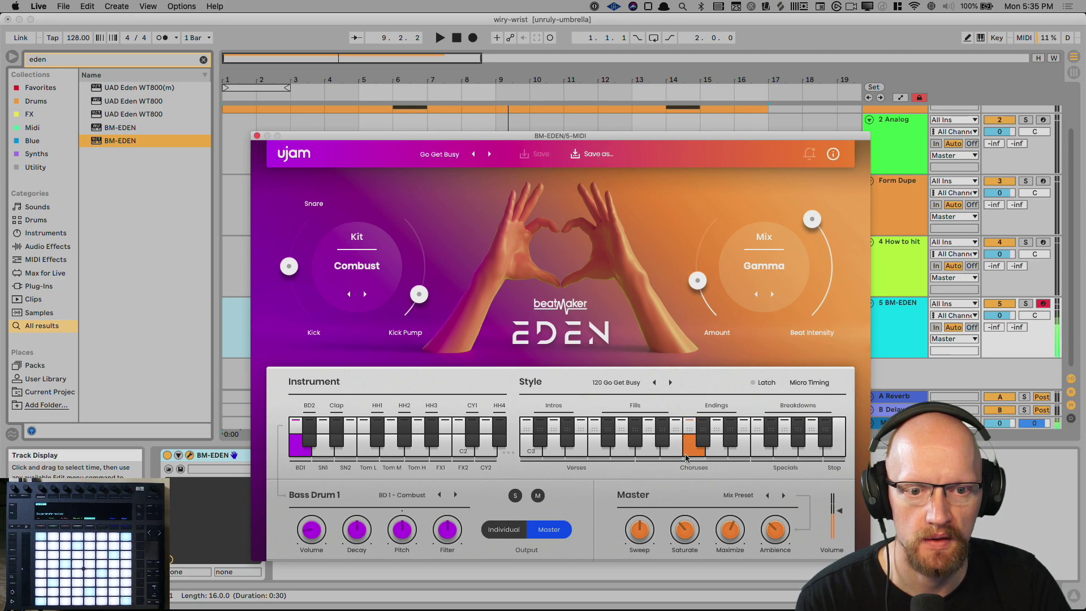
pyautogui.click(490, 155)
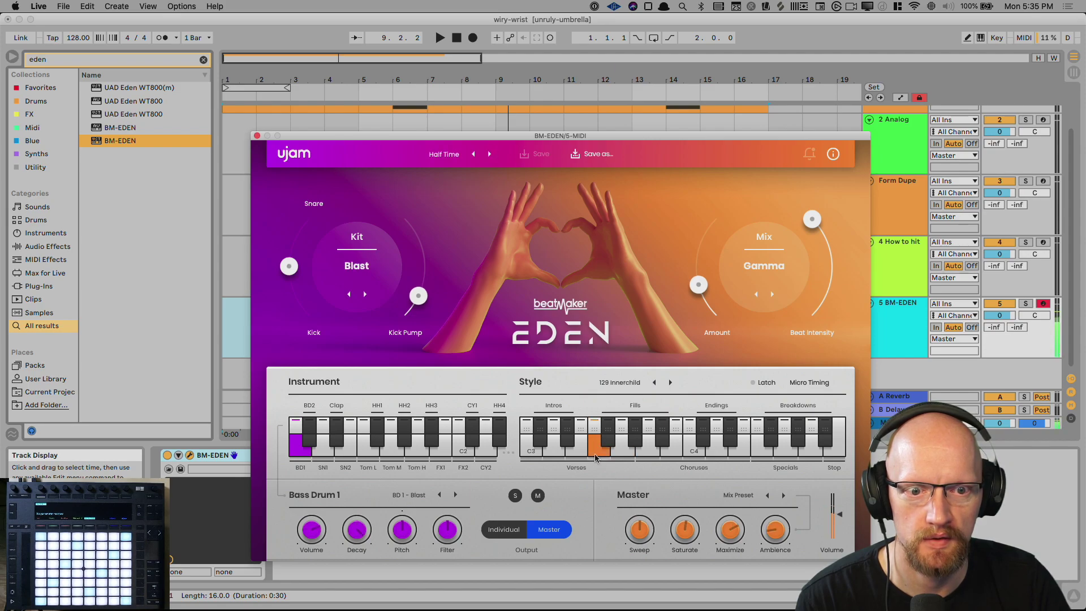
pyautogui.click(490, 155)
pyautogui.click(568, 424)
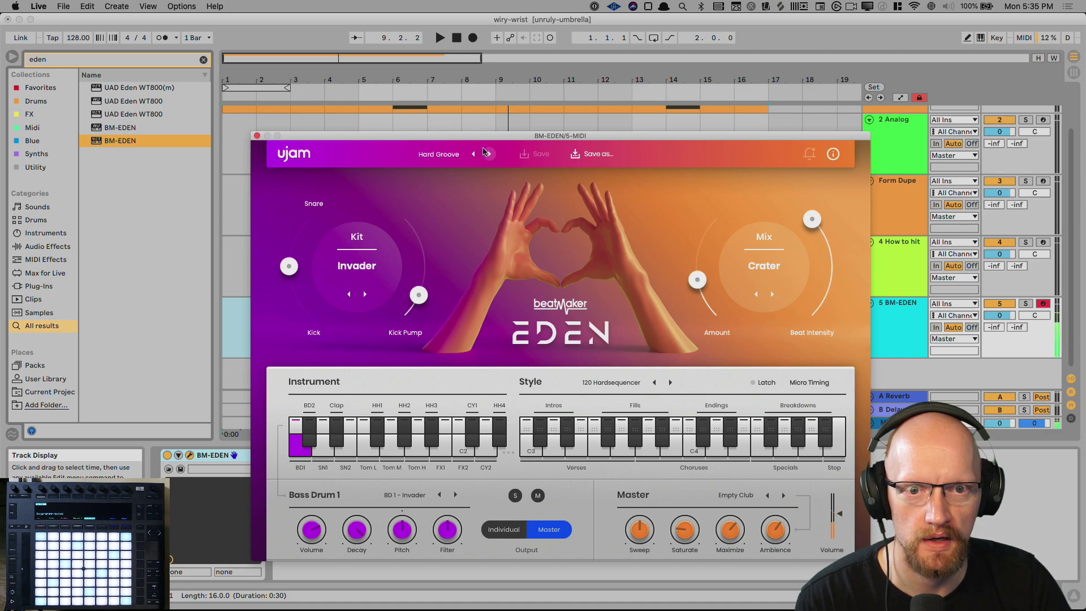
# Place Eden's Hard Groove pattern as a MIDI clip at bar 1 of the BM-EDEN track and duplicate it three times.
pyautogui.moveTo(485, 139); pyautogui.dragTo(514, 315)
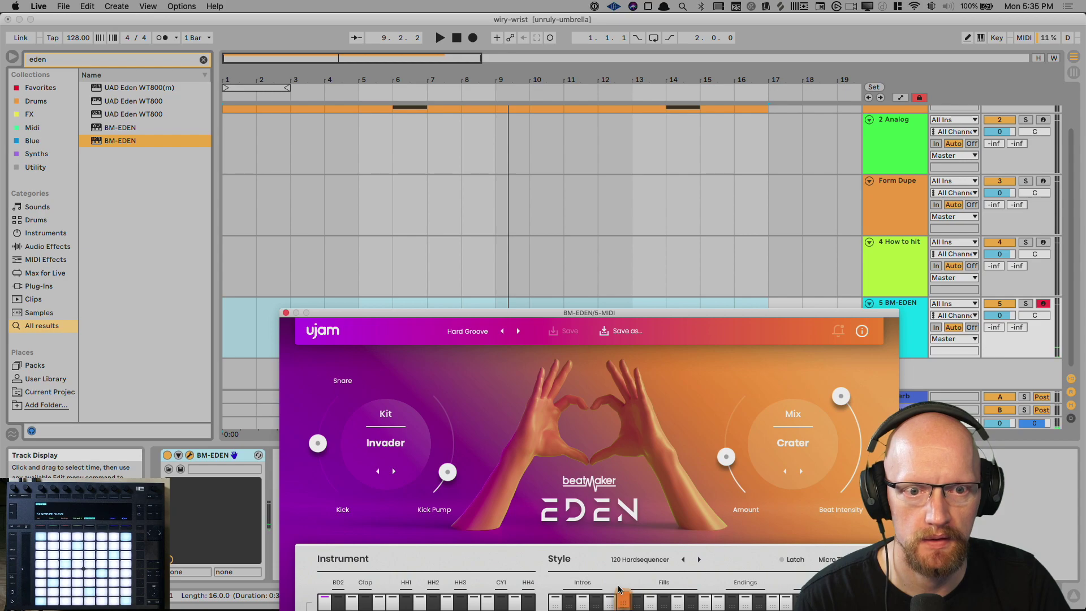
pyautogui.moveTo(273, 337); pyautogui.dragTo(237, 320)
pyautogui.click(286, 313)
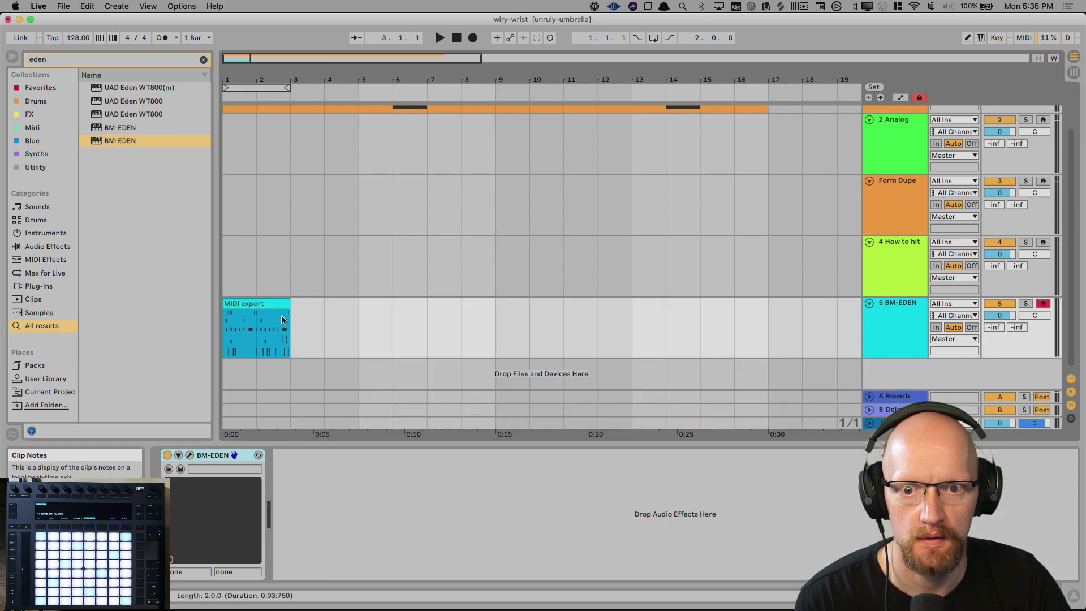
pyautogui.press('super+d')
pyautogui.press('super+d')
pyautogui.press('super+d')
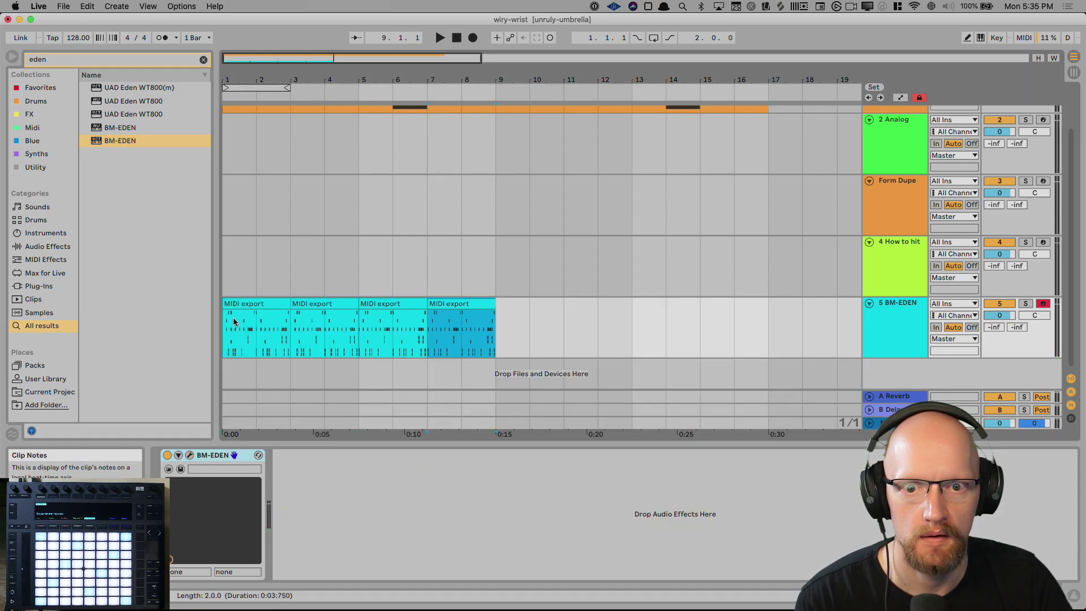
# Play the arrangement from the start with the new drum clips and lower the BM-EDEN track's volume to -10.1 dB.
pyautogui.click(455, 37)
pyautogui.press('space')
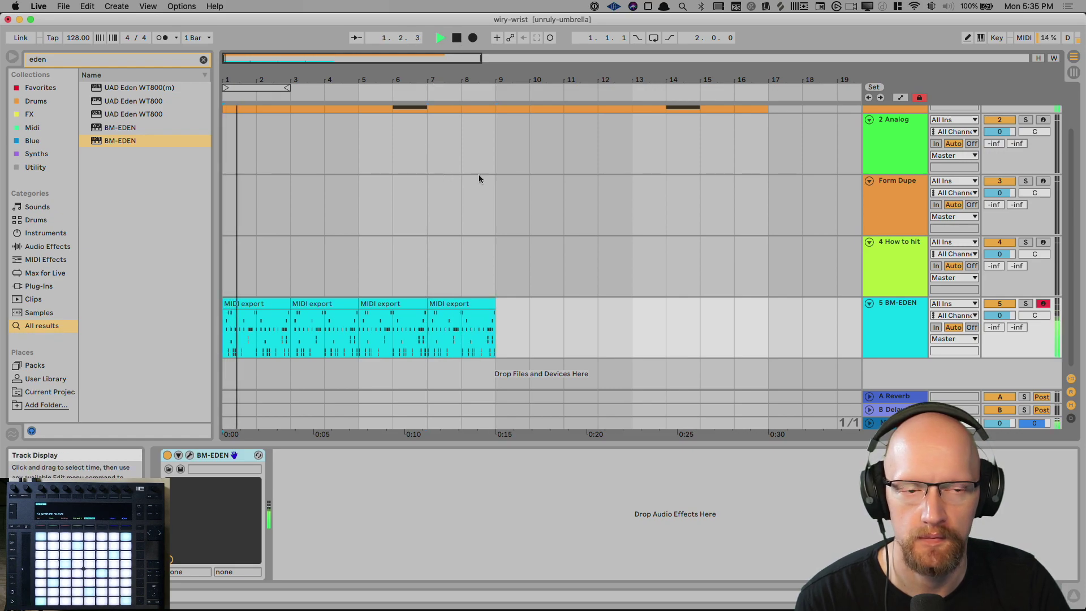
pyautogui.scroll(2, 809, 164)
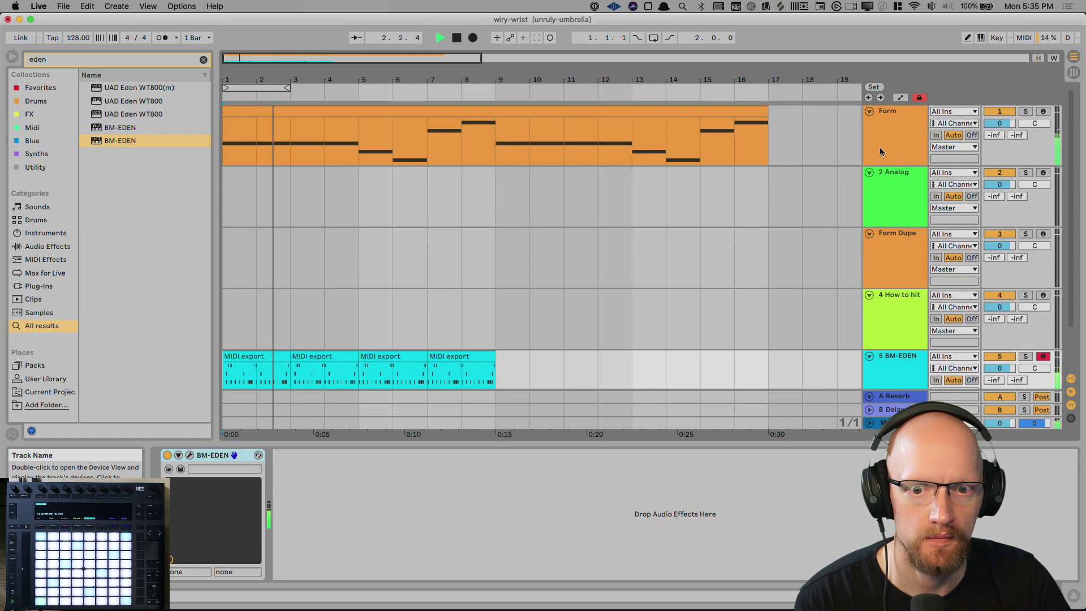
pyautogui.scroll(-2, 880, 147)
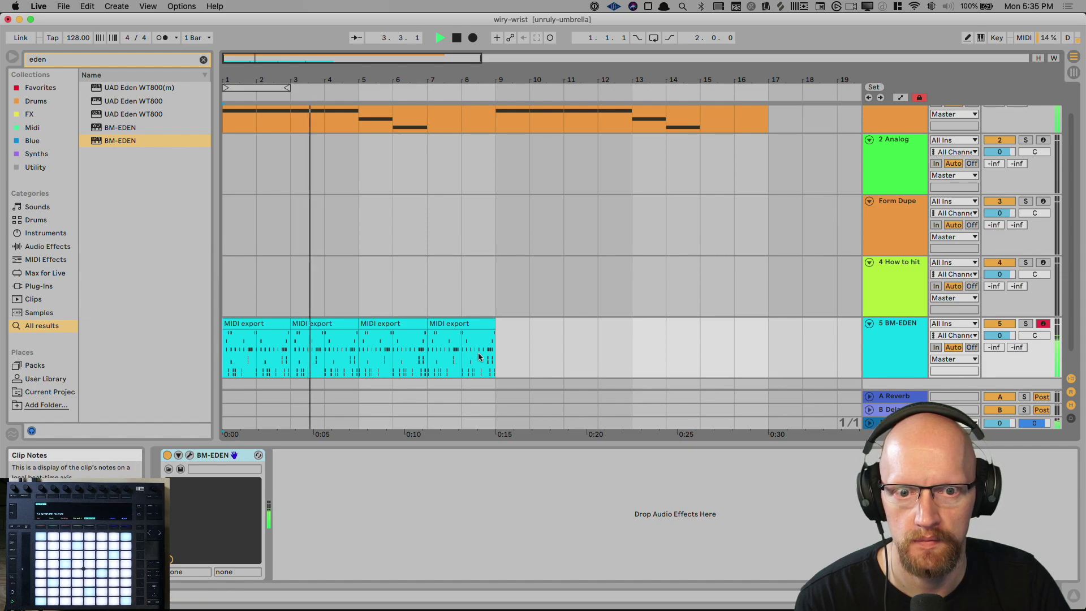
pyautogui.moveTo(491, 353); pyautogui.dragTo(227, 342)
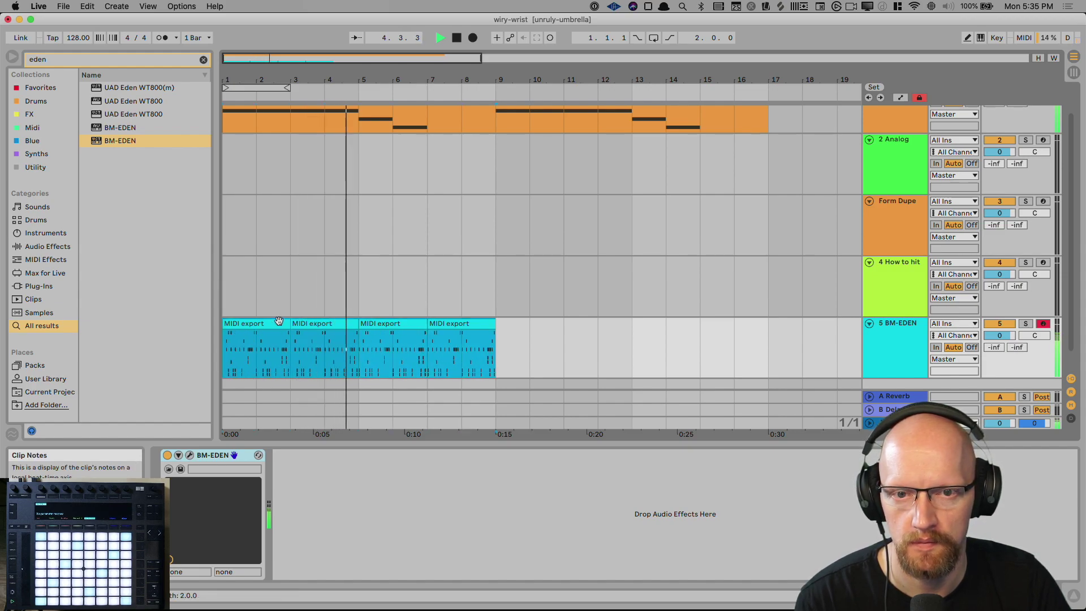
pyautogui.moveTo(1000, 335); pyautogui.dragTo(1000, 358)
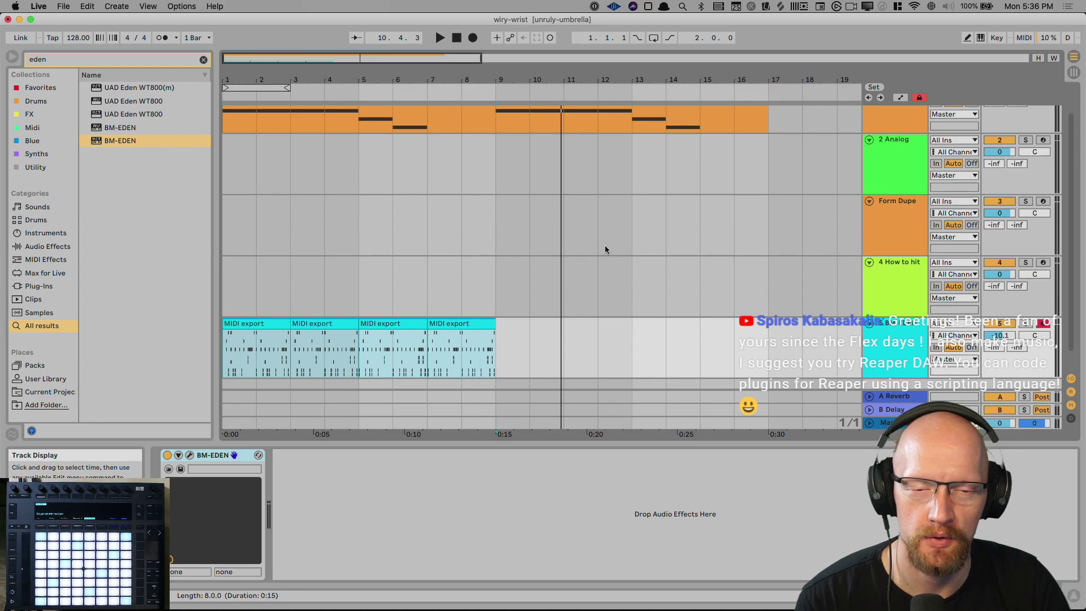
pyautogui.press('space')
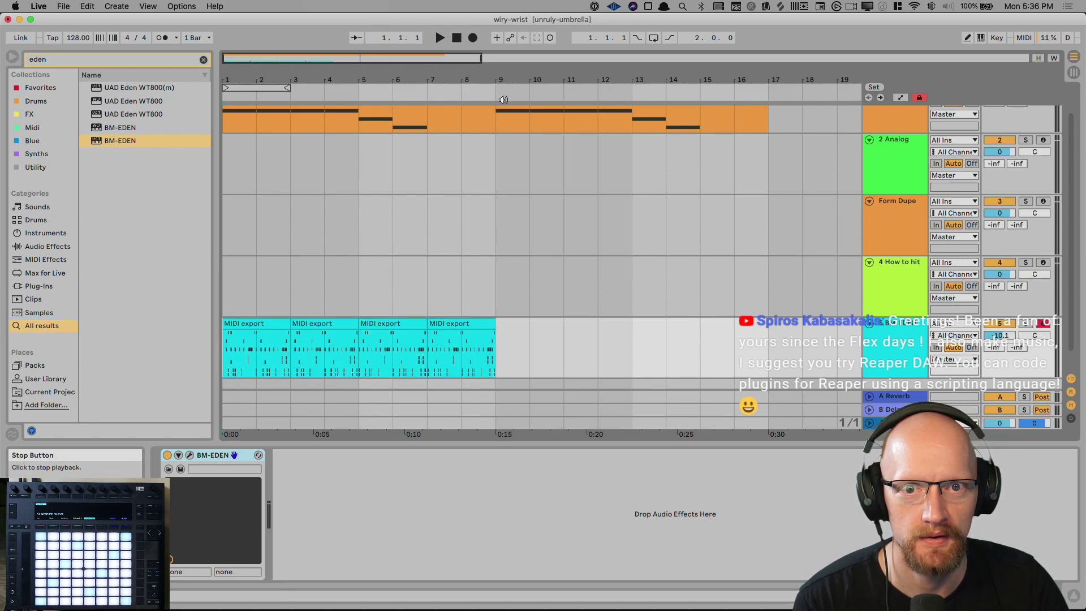
# Show the Form track's devices during playback and lower the BM-EDEN track's volume further to -11.4 dB.
pyautogui.scroll(1, 541, 174)
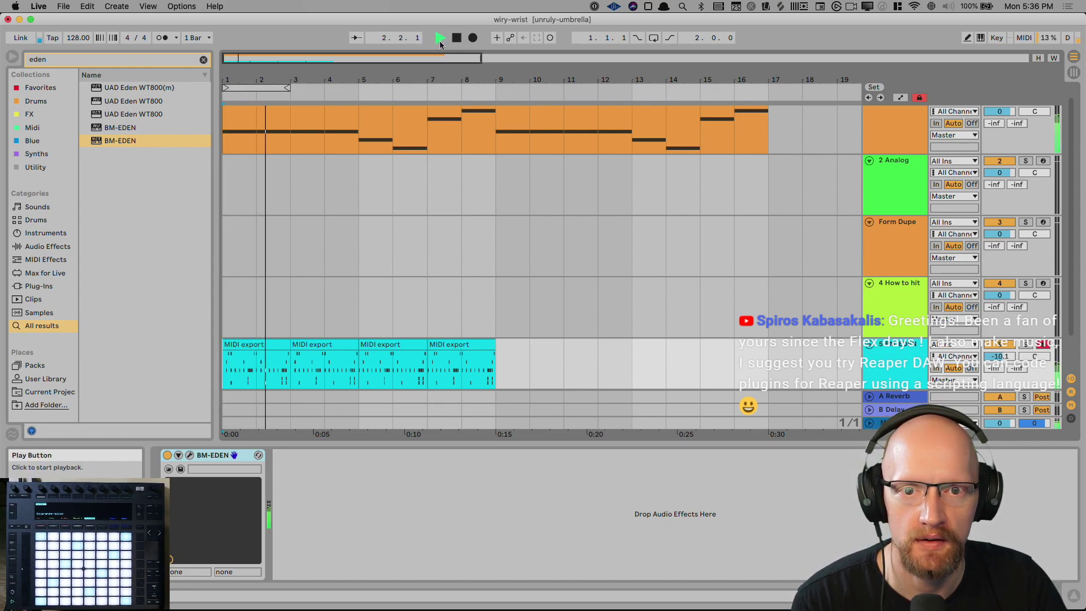
pyautogui.scroll(1, 492, 175)
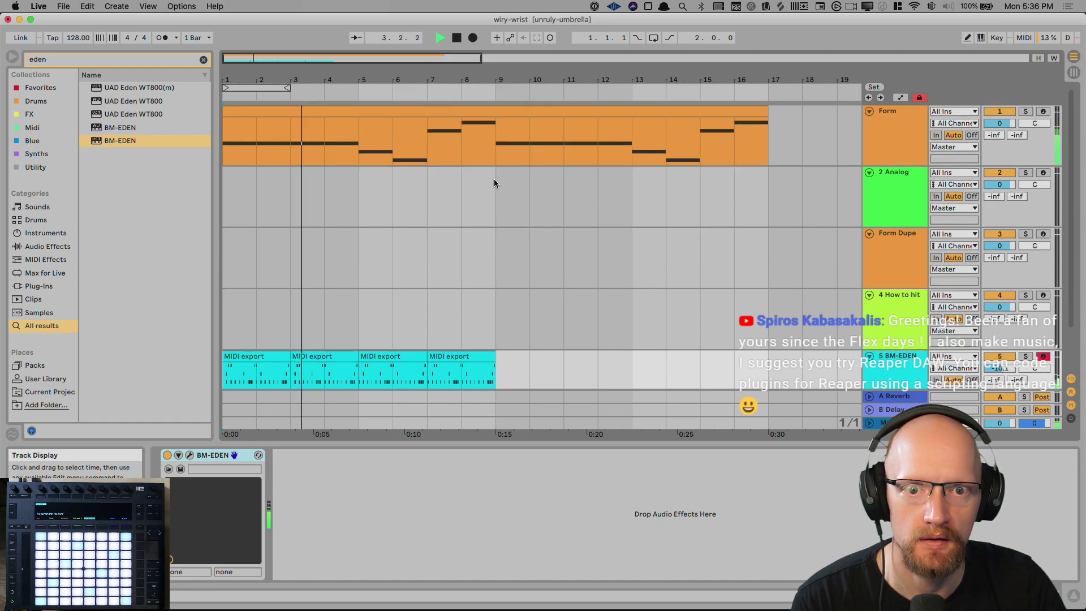
pyautogui.click(880, 147)
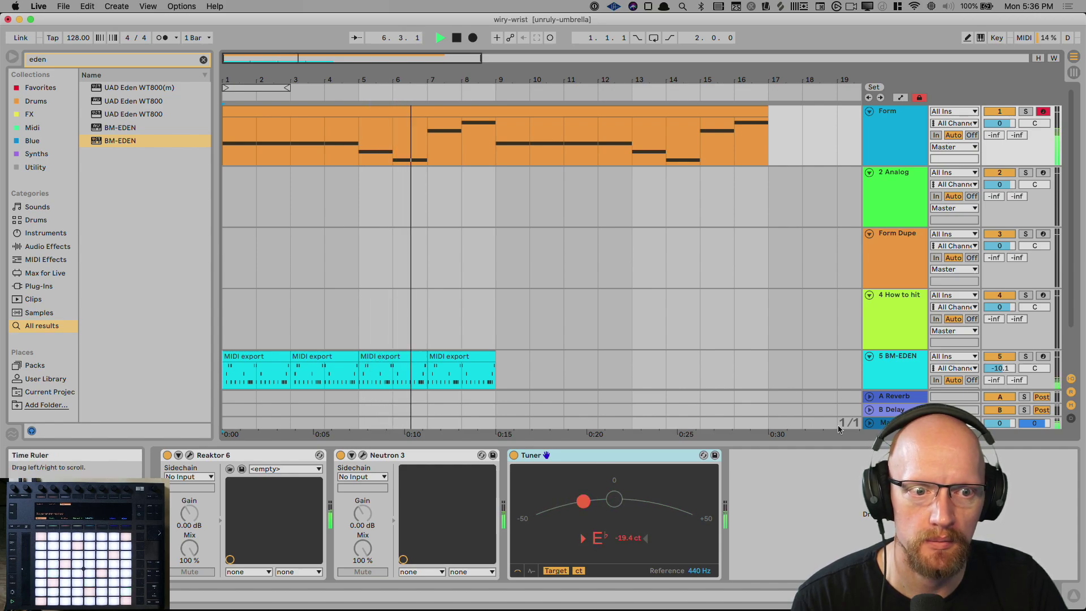
pyautogui.moveTo(1000, 368); pyautogui.dragTo(1000, 374)
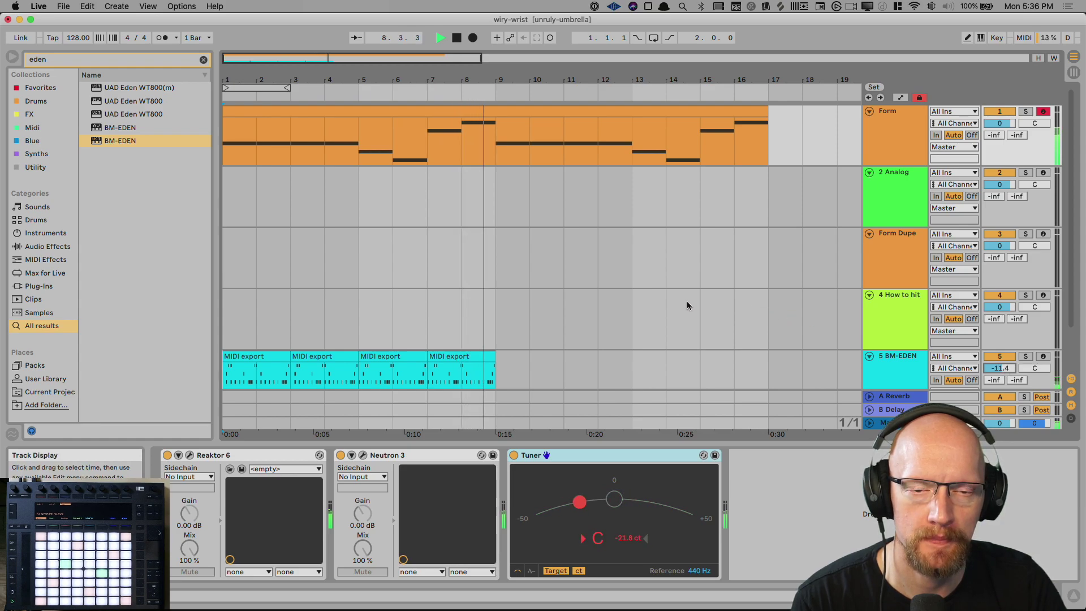
pyautogui.press('space')
# Add ShaperBox 2 to the Form track with the Time shaper's Stutter quick preset, and play the arrangement to hear it.
pyautogui.click(892, 154)
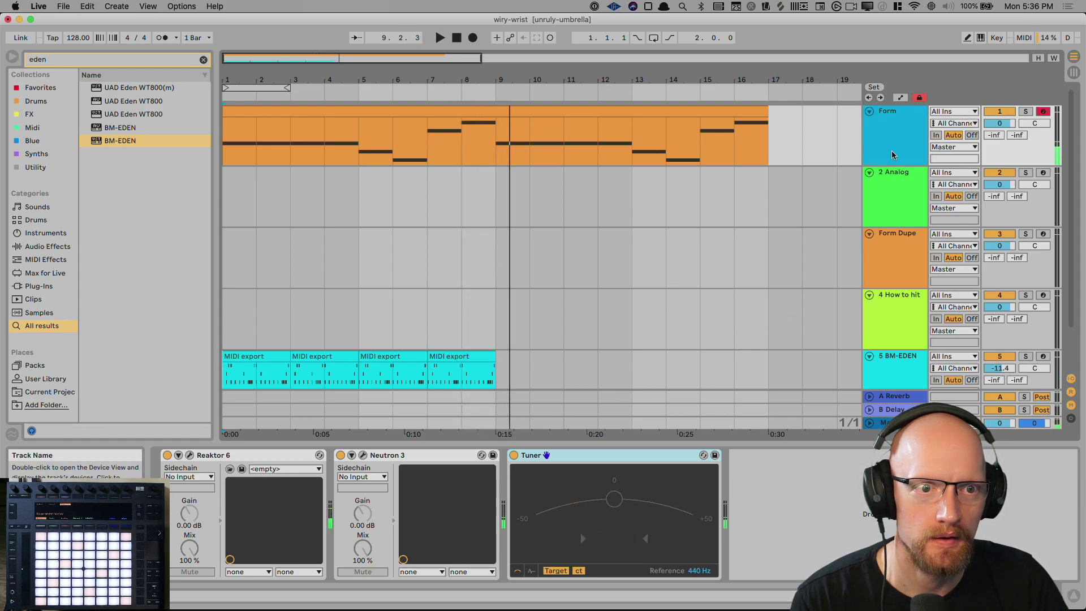
pyautogui.press('super+f')
pyautogui.write('shaper')
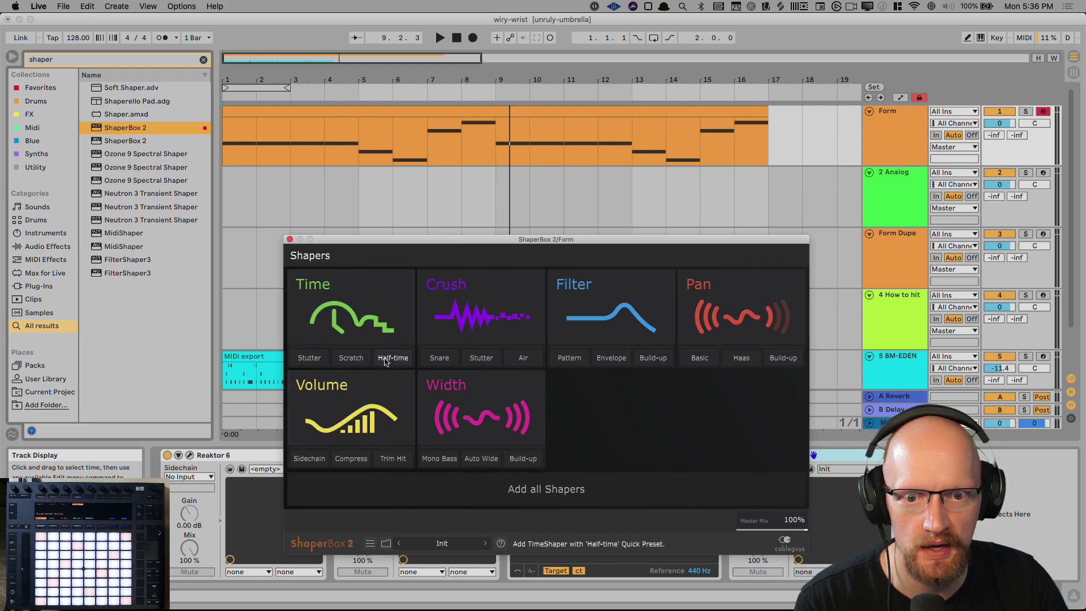
pyautogui.click(309, 358)
pyautogui.press('space')
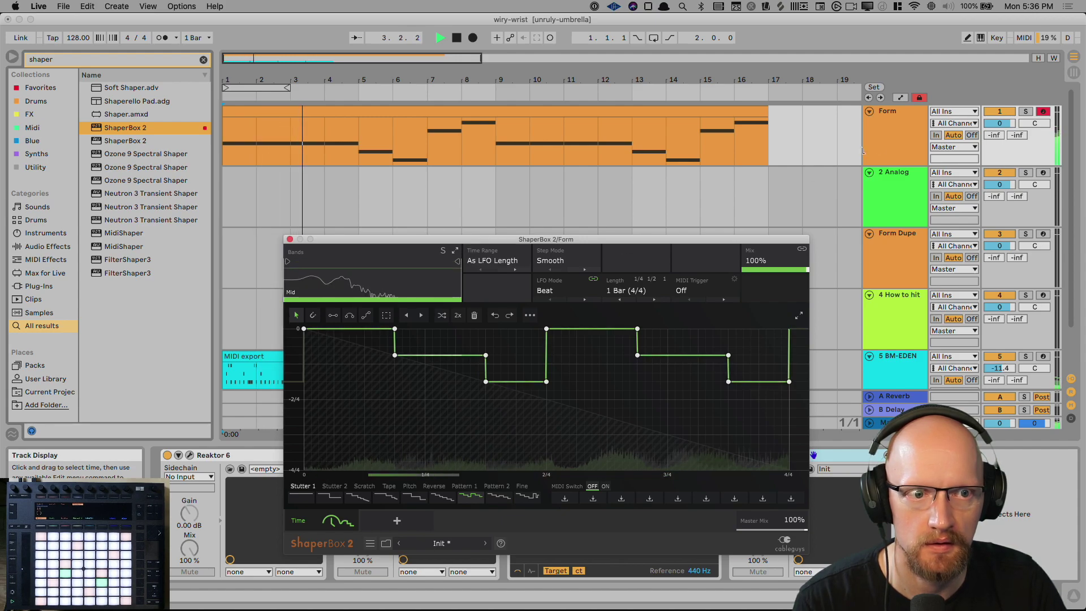
pyautogui.moveTo(615, 240); pyautogui.dragTo(701, 71)
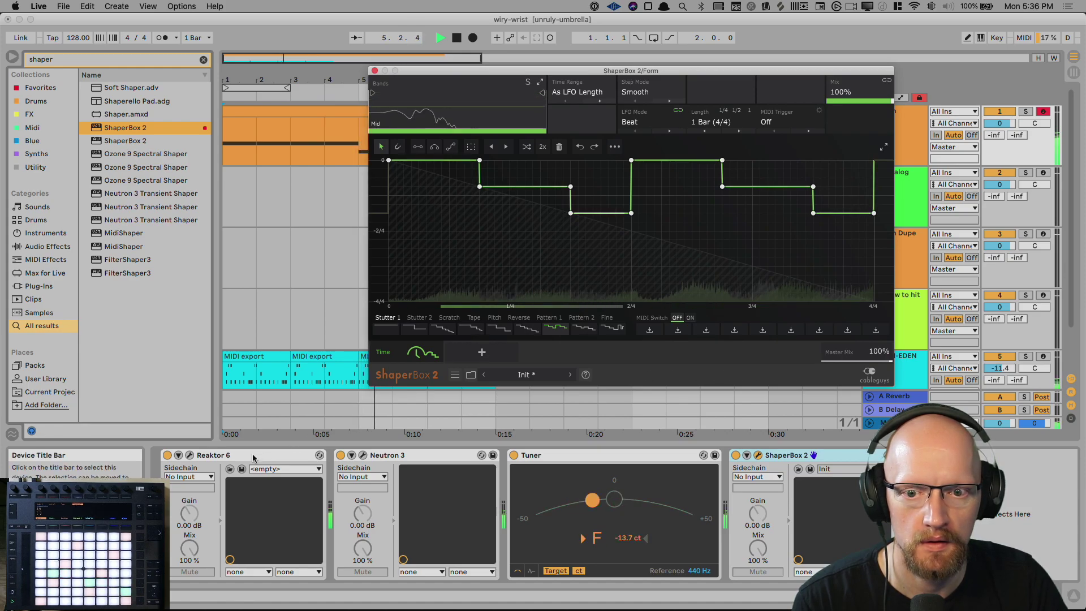
# Open the Form track's Neutron 3 without its preset manager and set the Compressor 1 threshold to -27.4 dB.
pyautogui.click(363, 454)
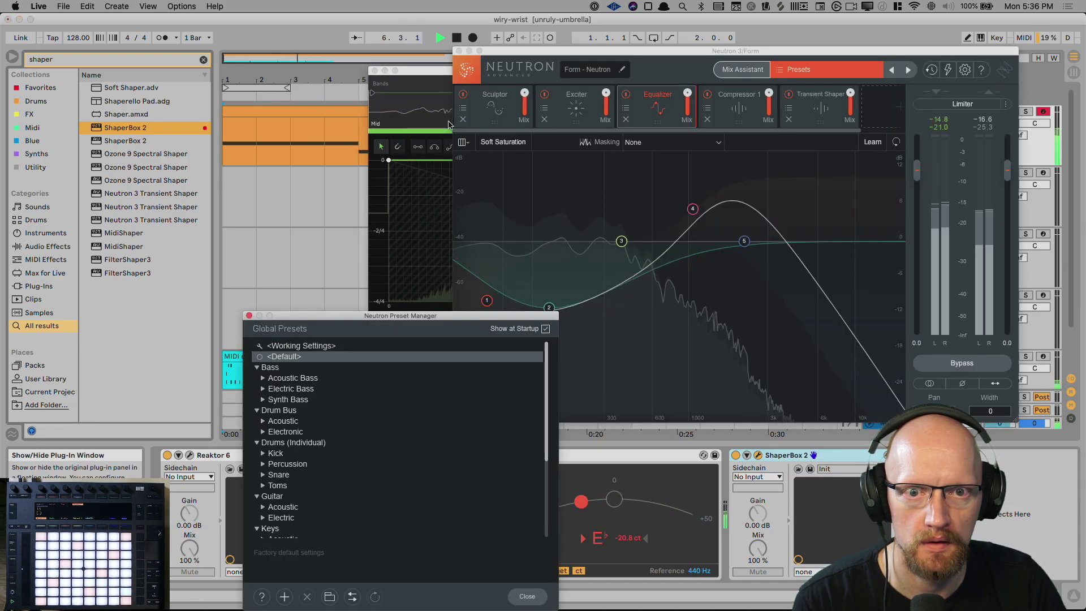
pyautogui.click(249, 316)
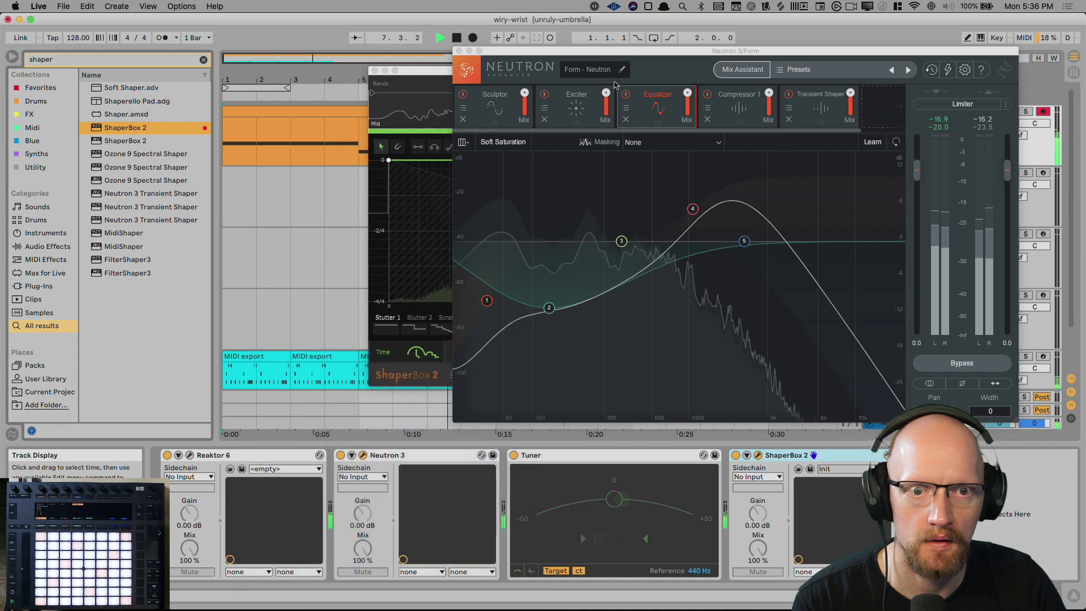
pyautogui.click(735, 109)
pyautogui.moveTo(676, 309); pyautogui.dragTo(703, 362)
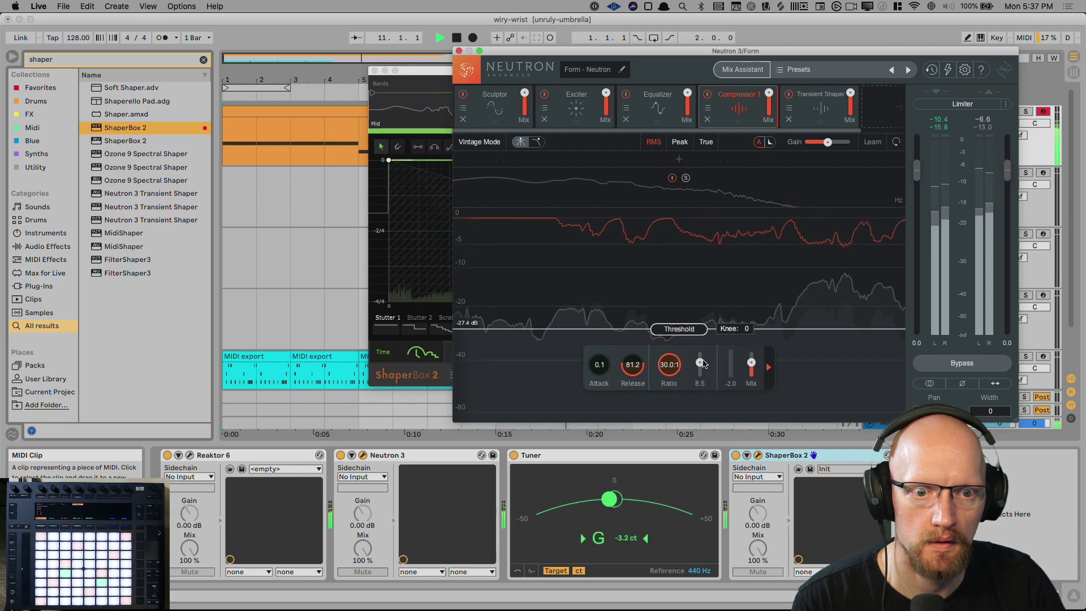
# Close Neutron 3, try the Pitch and Reverse quick presets in ShaperBox 2's Time shaper, and restart the arrangement to hear them.
pyautogui.click(459, 51)
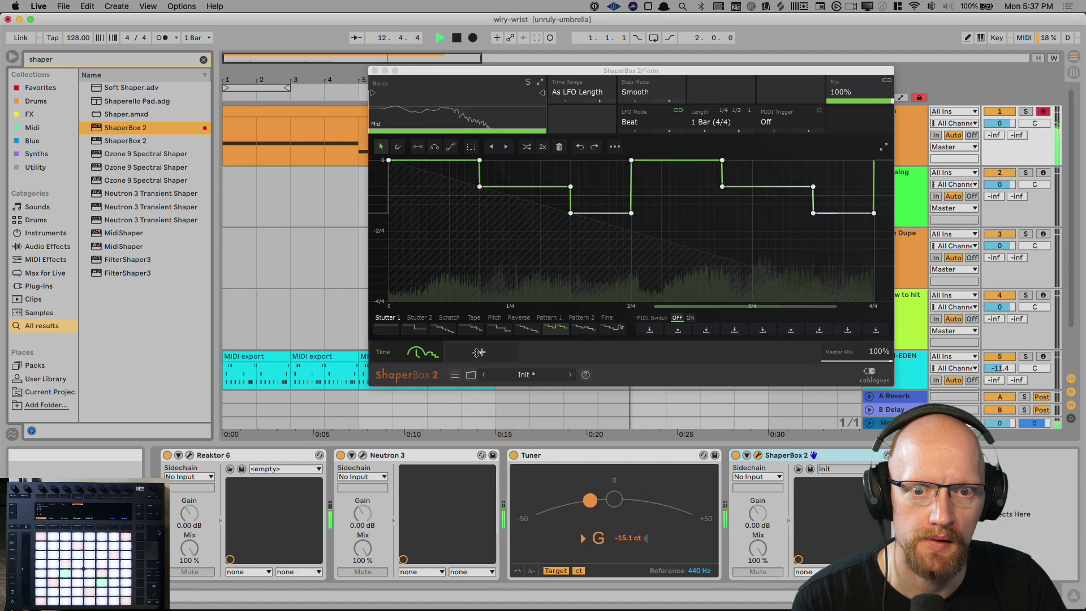
pyautogui.click(504, 335)
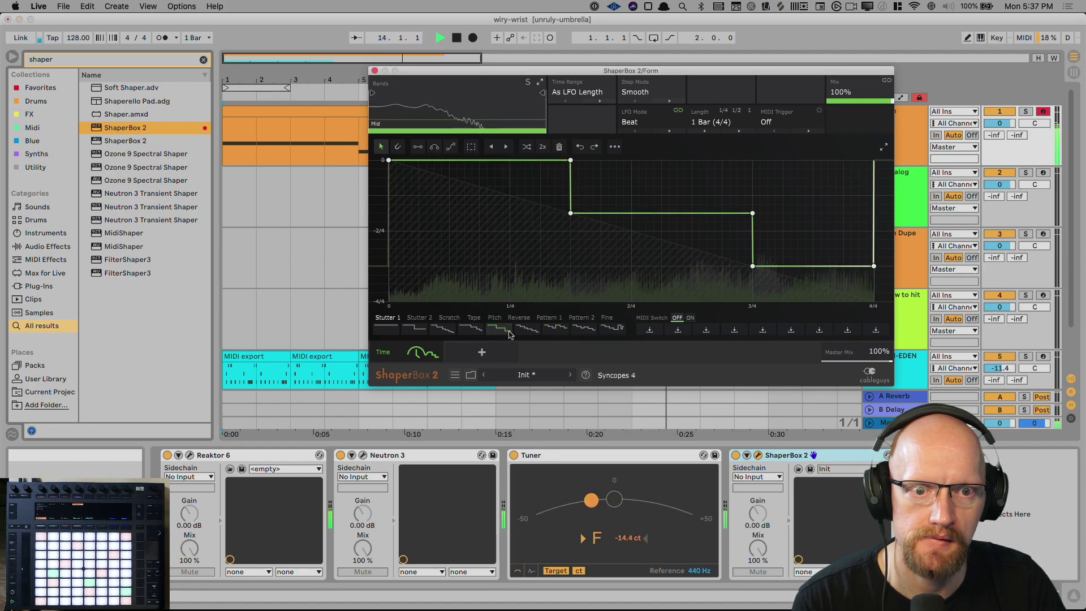
pyautogui.click(523, 331)
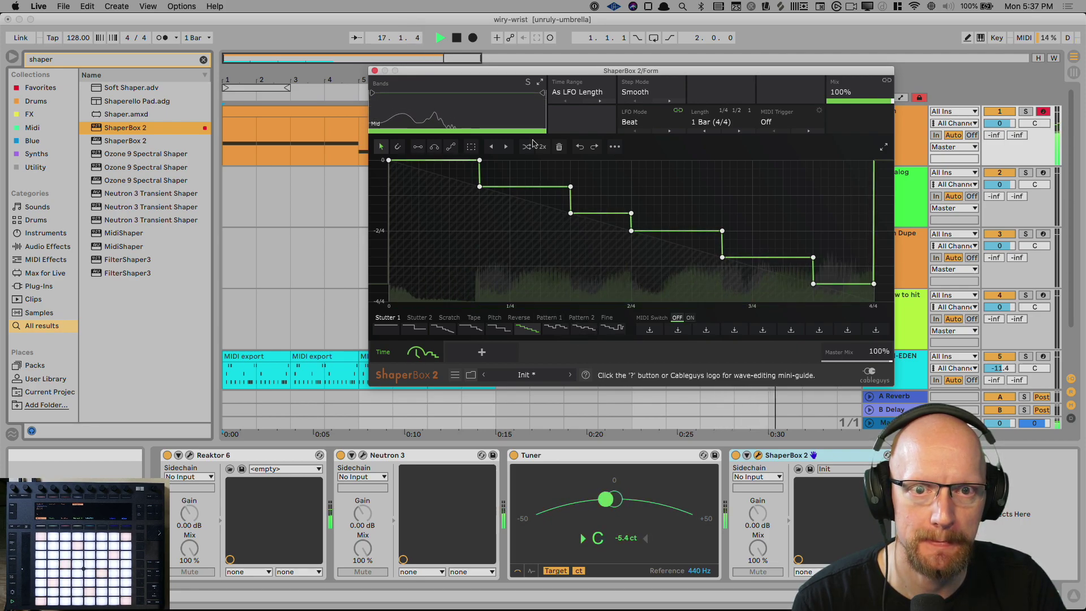
pyautogui.moveTo(540, 71); pyautogui.dragTo(502, 280)
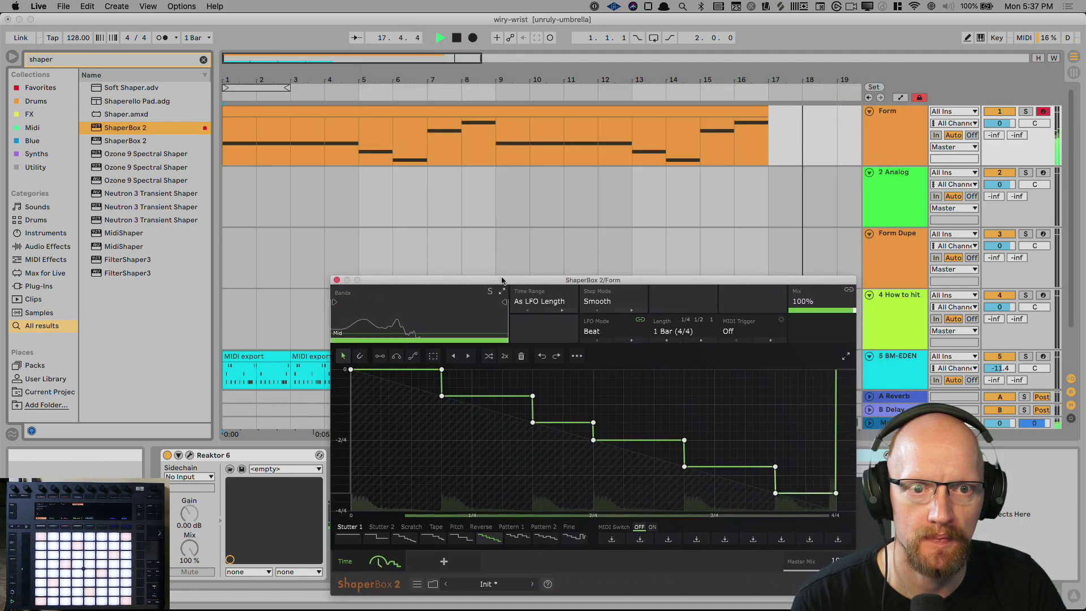
pyautogui.click(456, 38)
pyautogui.press('space')
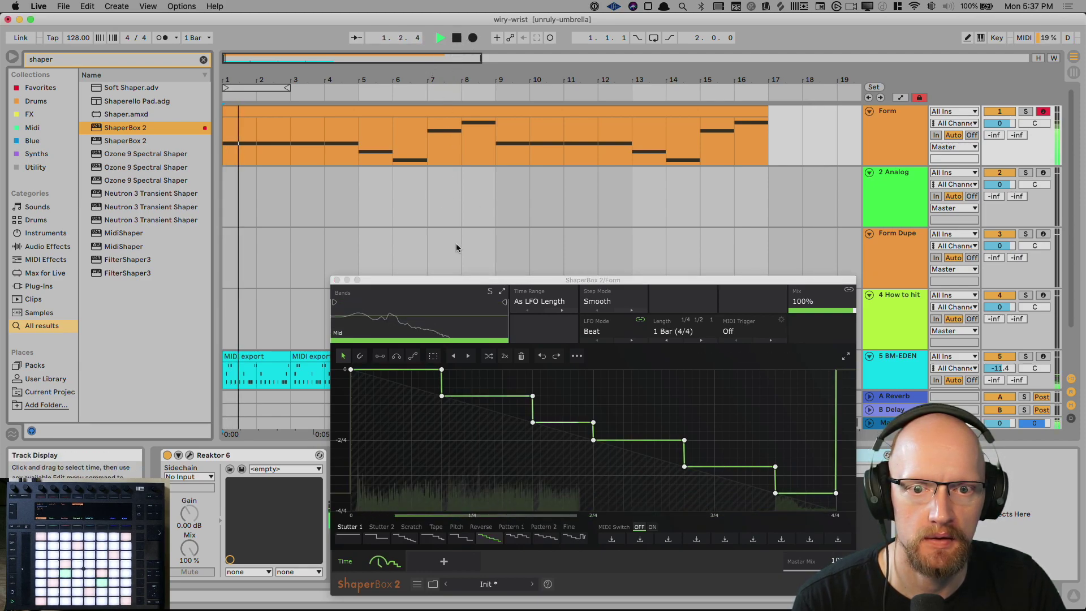
# Try the Stutter 1 quick preset in the Time shaper and play the arrangement from the start to compare it.
pyautogui.moveTo(461, 281); pyautogui.dragTo(464, 228)
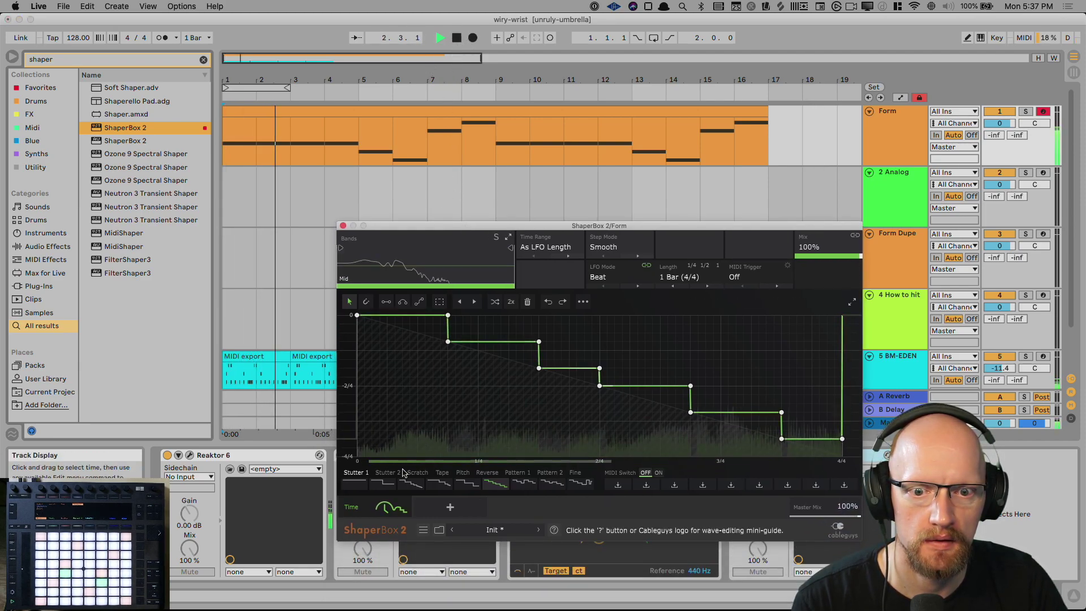
pyautogui.click(357, 480)
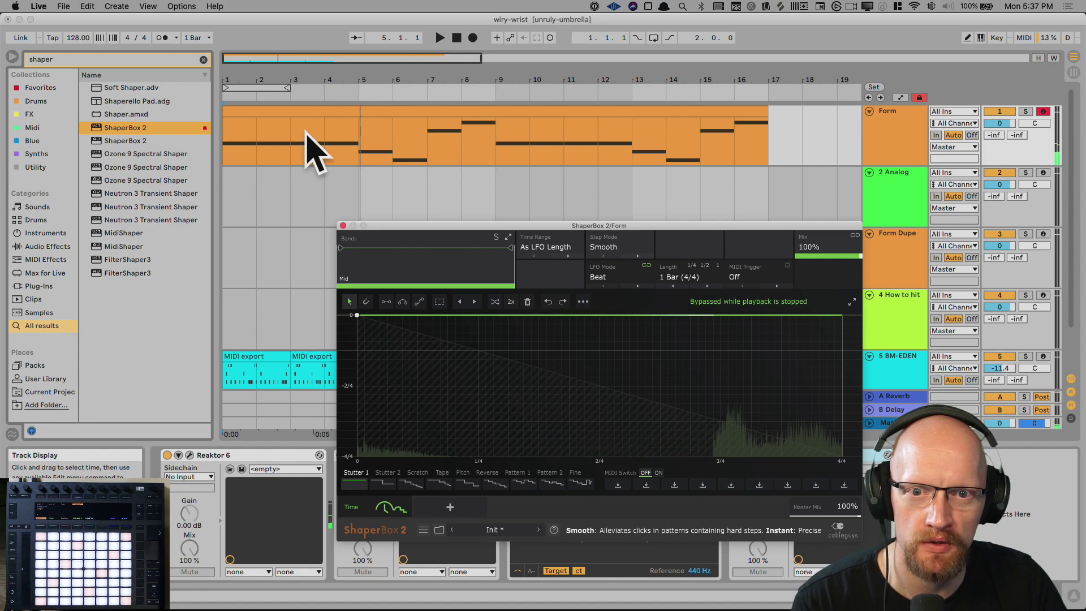
pyautogui.press('space')
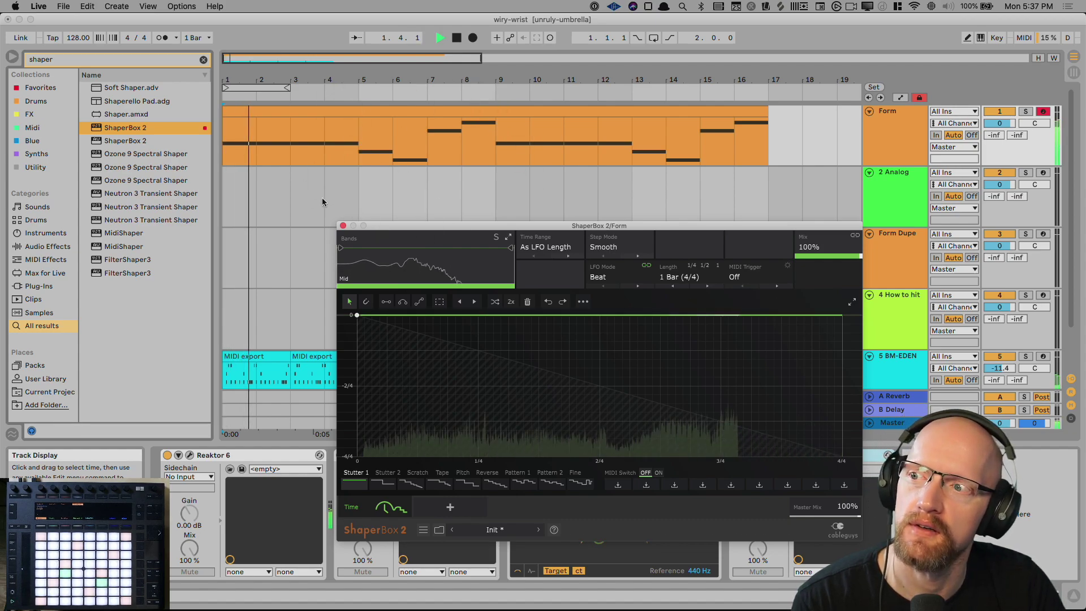
pyautogui.press('space')
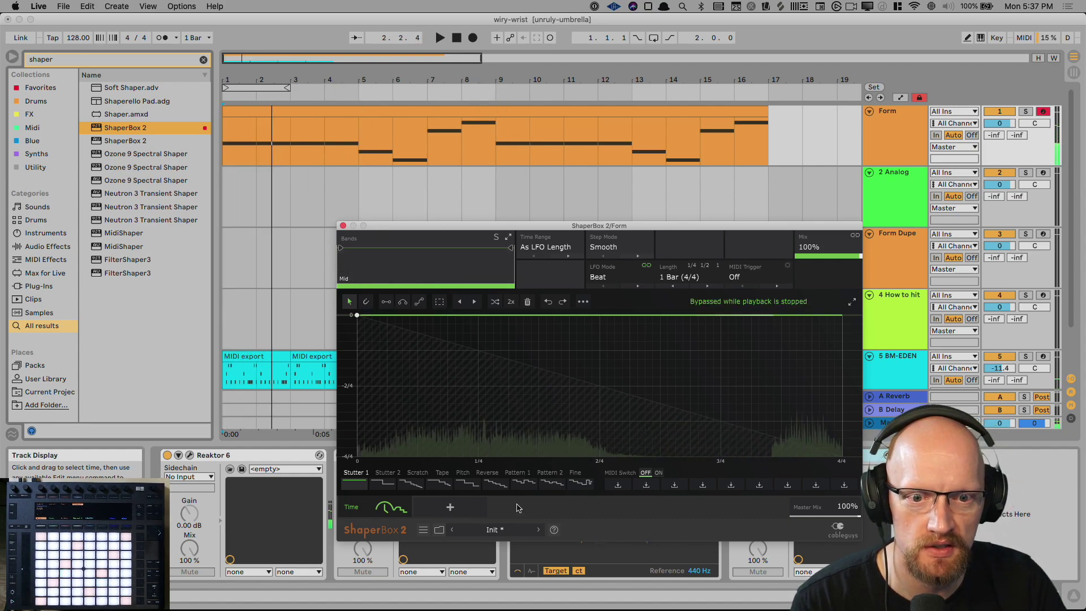
# Apply the Fine quick preset to the Time shaper and listen to the arrangement from the start with it.
pyautogui.click(571, 488)
pyautogui.press('space')
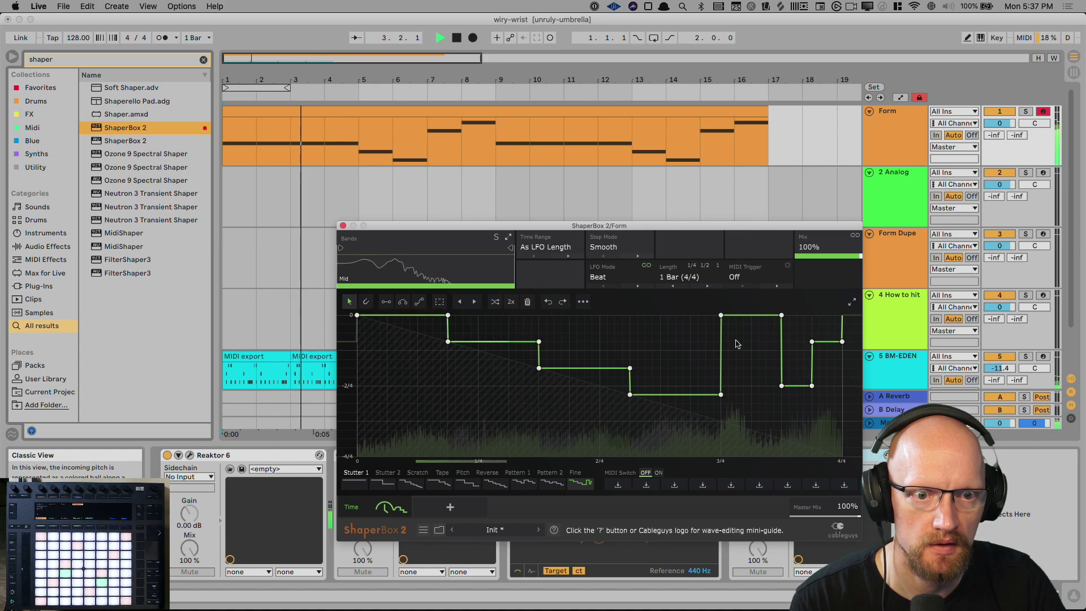
pyautogui.press('space')
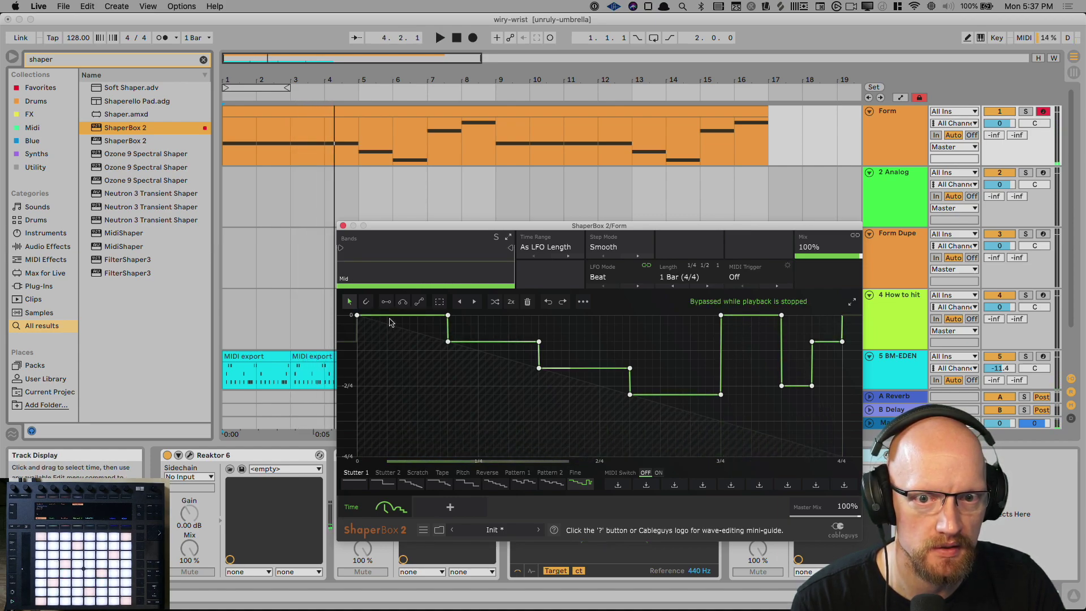
pyautogui.press('space')
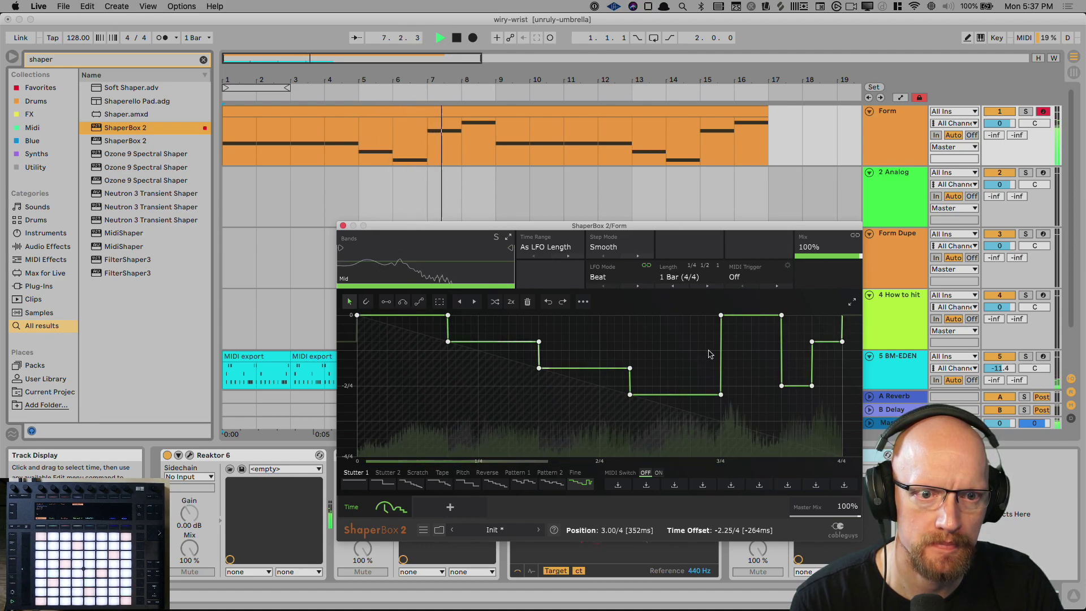
# Try turning the steps around the 3/4 mark into ramps, pulling the low point down to -4/4, and restart playback.
pyautogui.moveTo(721, 315)
pyautogui.mouseDown()
pyautogui.moveTo(635, 315)
pyautogui.moveTo(719, 315)
pyautogui.mouseUp()
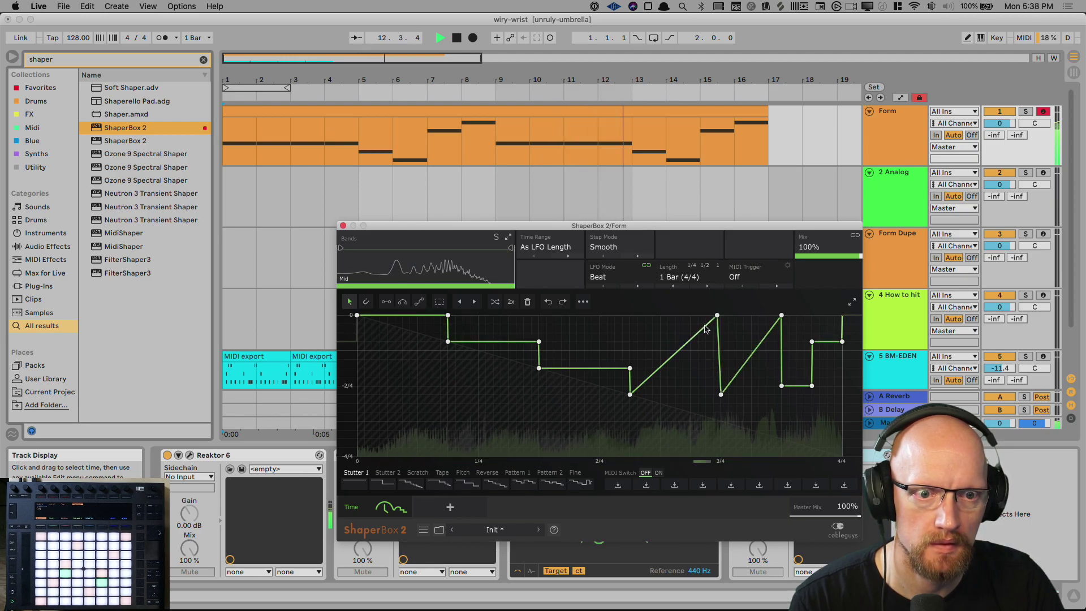
pyautogui.moveTo(716, 316); pyautogui.dragTo(687, 347)
pyautogui.moveTo(630, 395); pyautogui.dragTo(630, 456)
pyautogui.press('space')
pyautogui.press('space')
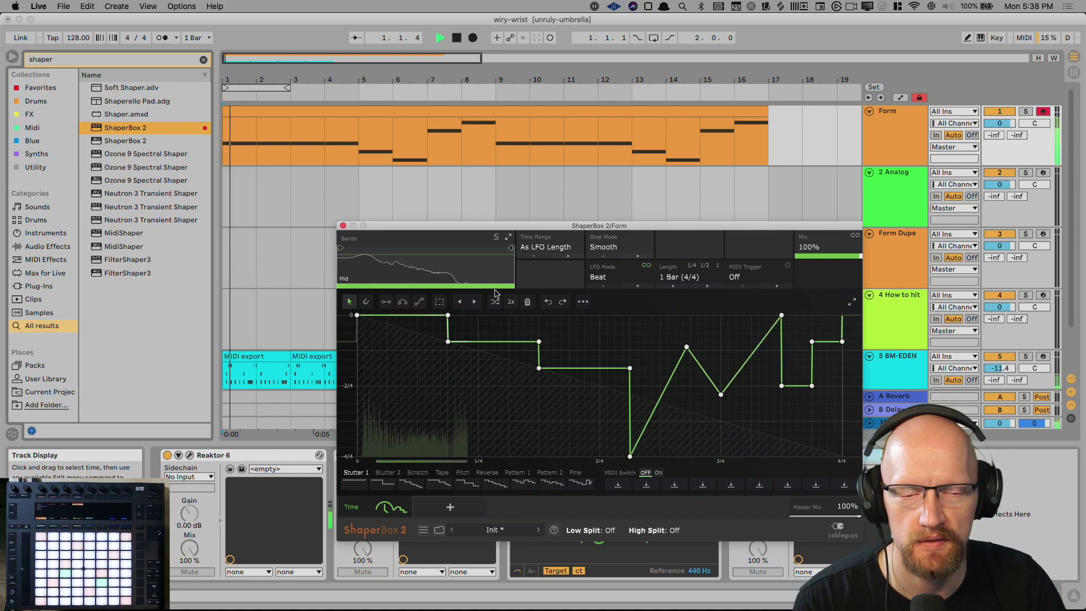
# Raise the low point to about -2/4, level the segment up to 3/4, delete the extra point, and insert a flat step at 0.
pyautogui.moveTo(630, 456); pyautogui.dragTo(662, 387)
pyautogui.moveTo(686, 347); pyautogui.dragTo(727, 387)
pyautogui.doubleClick(721, 395)
pyautogui.click(387, 304)
pyautogui.click(736, 316)
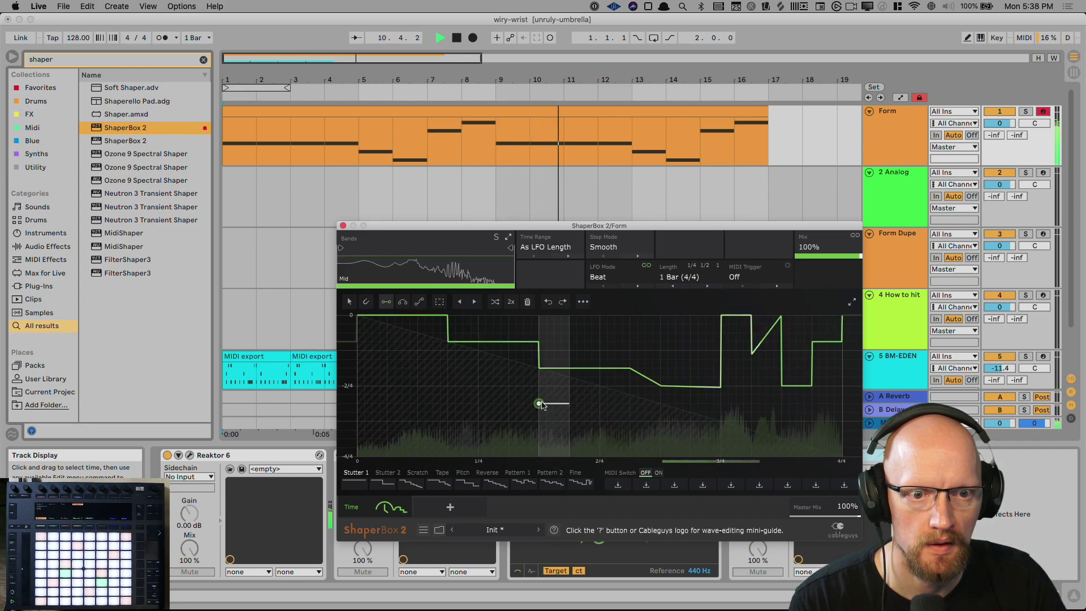
pyautogui.click(361, 304)
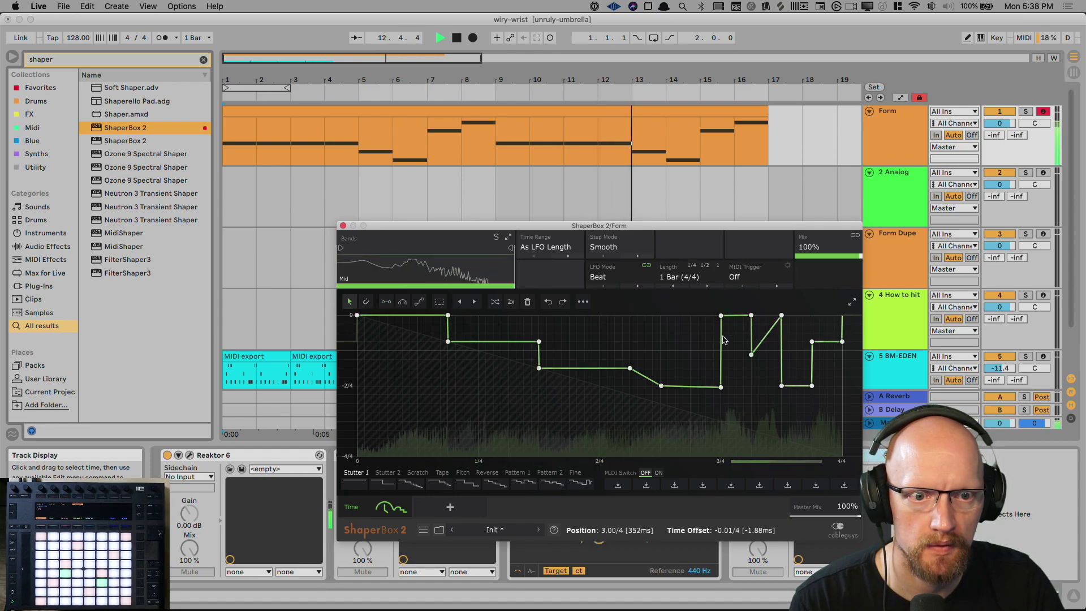
# Select the vertical edge at the 3/4 mark and shift it earlier to about 2.5/4, listening to the result.
pyautogui.moveTo(721, 340); pyautogui.dragTo(723, 315)
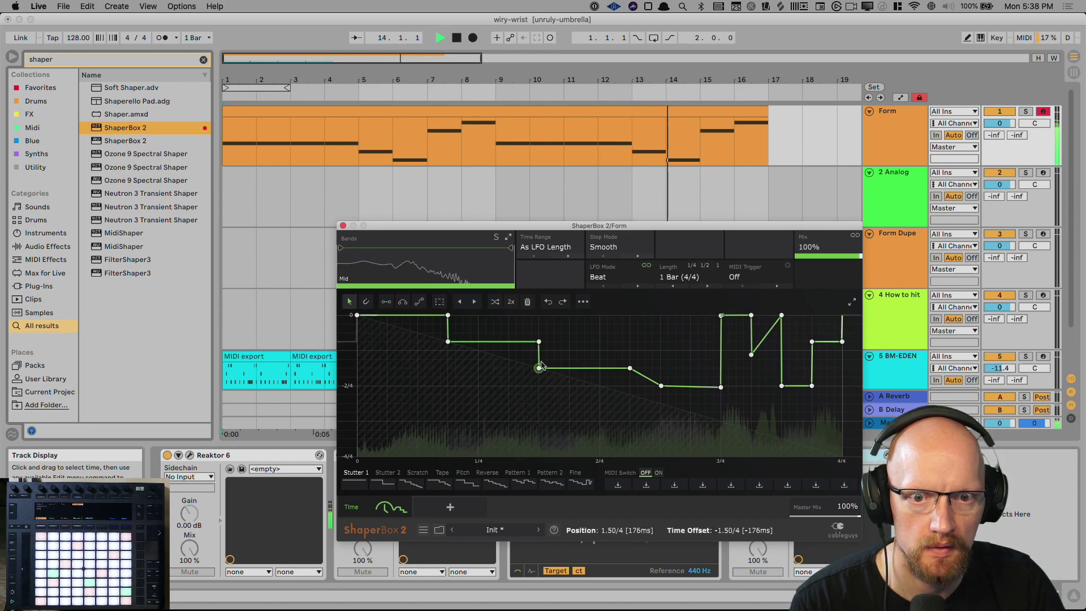
pyautogui.moveTo(691, 405); pyautogui.dragTo(729, 306)
pyautogui.moveTo(722, 347); pyautogui.dragTo(662, 346)
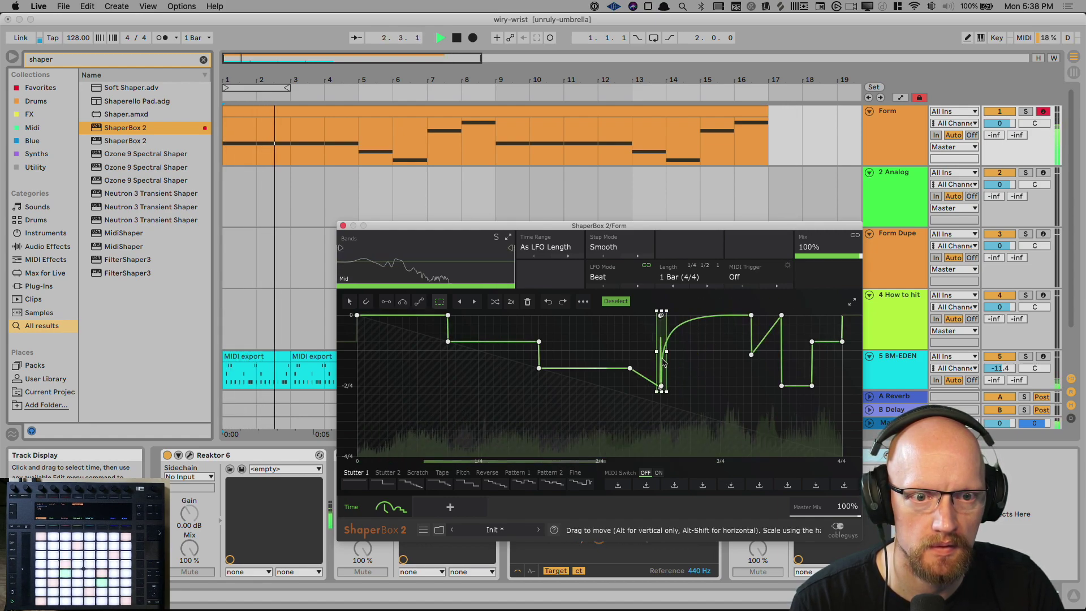
pyautogui.press('space')
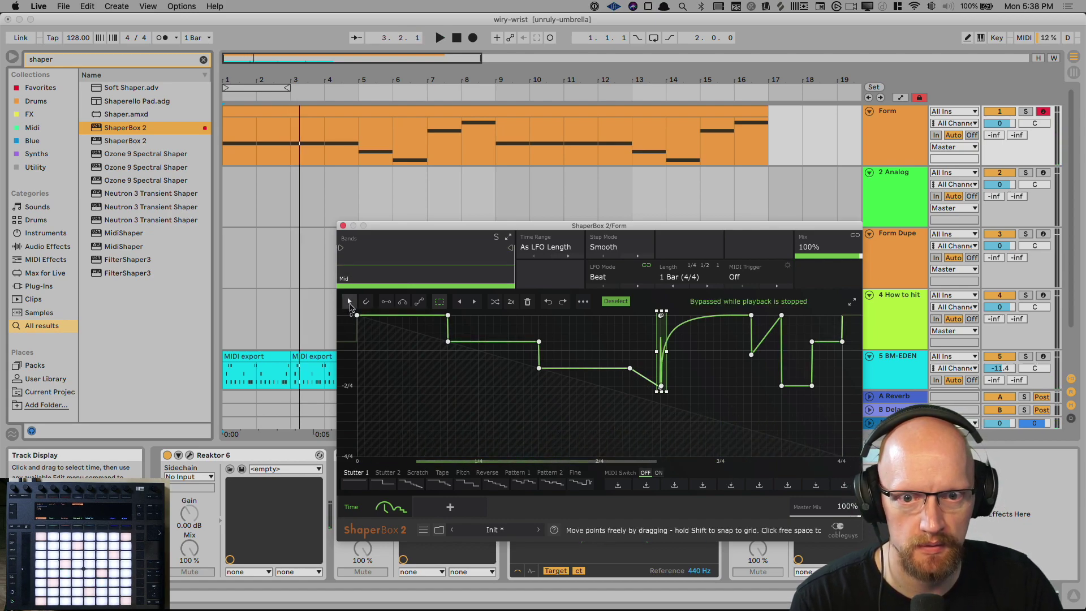
# Replace the edited Time curve with the Pattern 1 quick preset and play the arrangement to hear it.
pyautogui.moveTo(630, 369); pyautogui.dragTo(660, 386)
pyautogui.moveTo(661, 315); pyautogui.dragTo(664, 318)
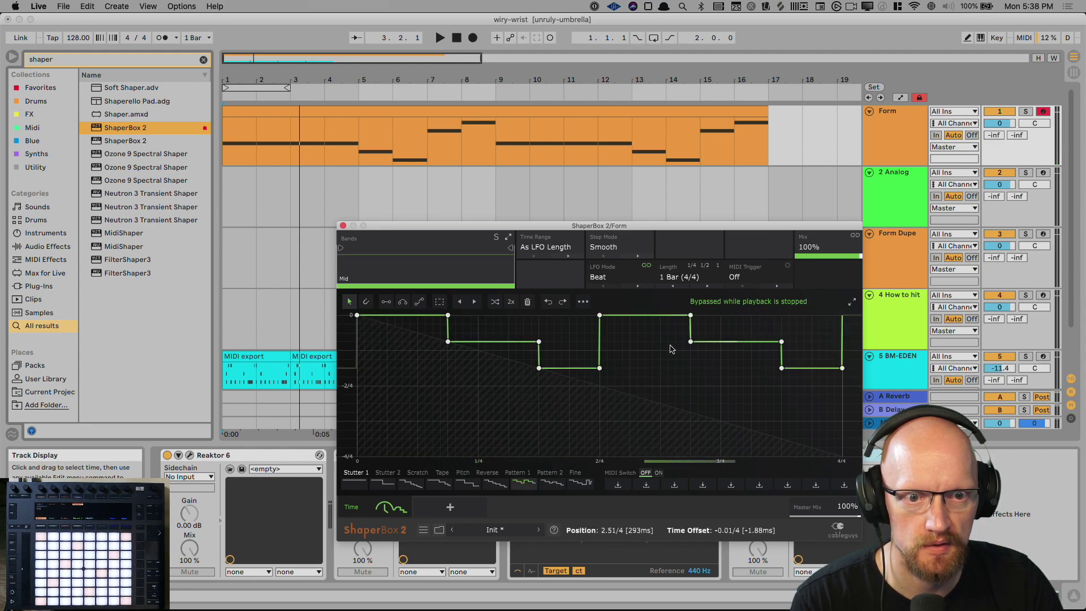
pyautogui.press('space')
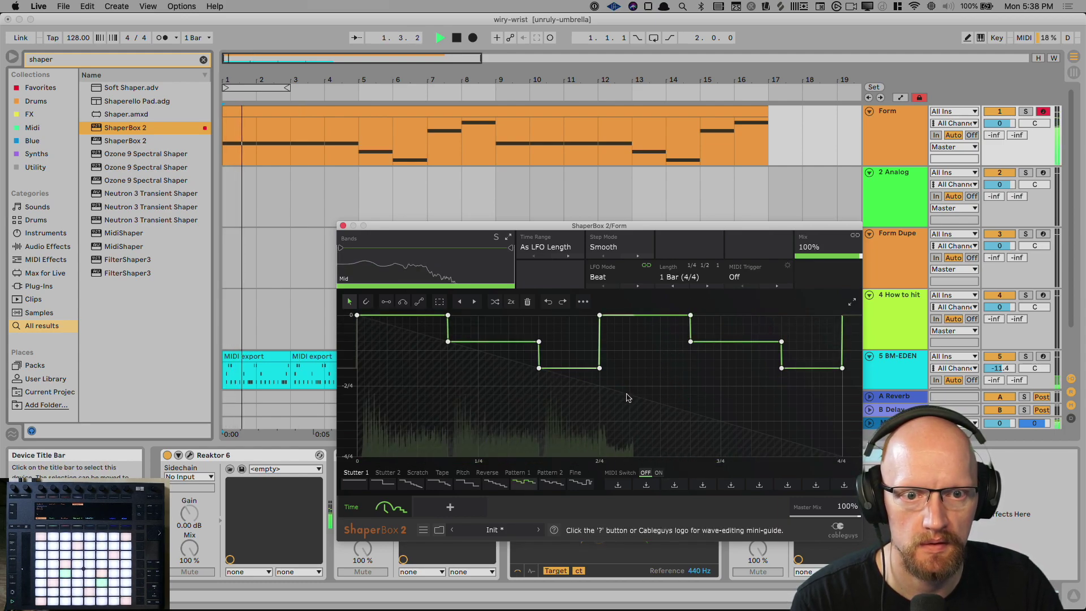
pyautogui.press('space')
# Reapply the Fine quick preset, move the vertical edge at the 3/4 mark to about 2.5/4, and play the result.
pyautogui.click(581, 482)
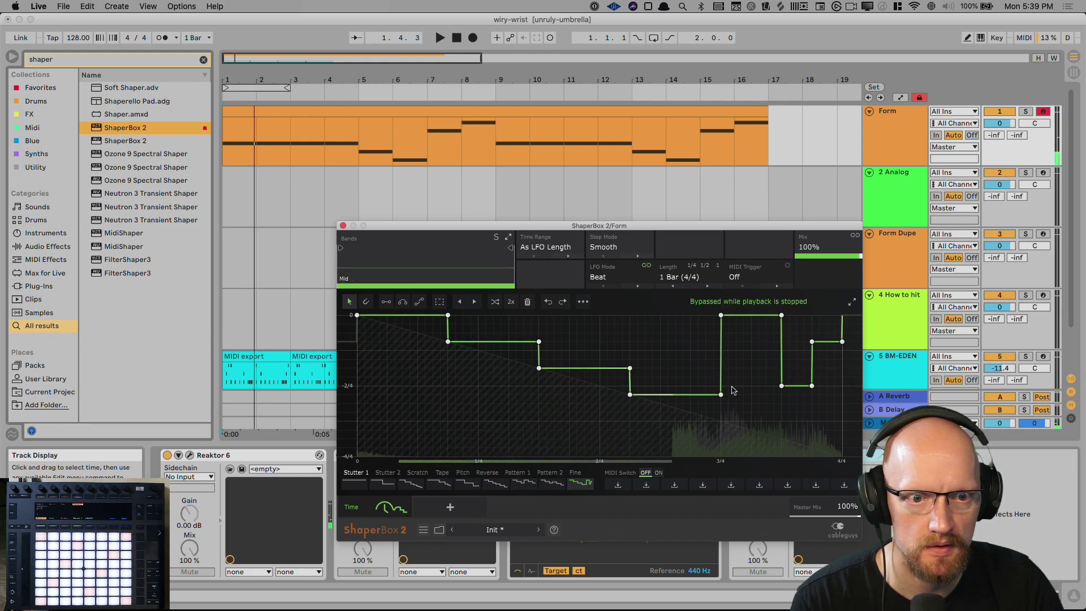
pyautogui.moveTo(731, 421); pyautogui.dragTo(638, 311)
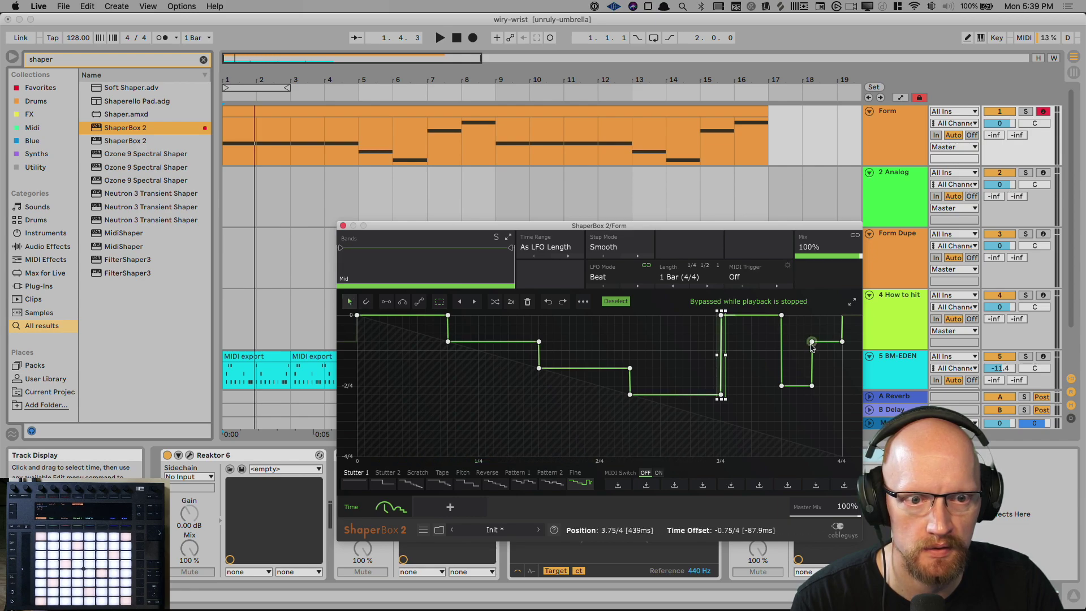
pyautogui.moveTo(722, 352); pyautogui.dragTo(659, 349)
pyautogui.press('space')
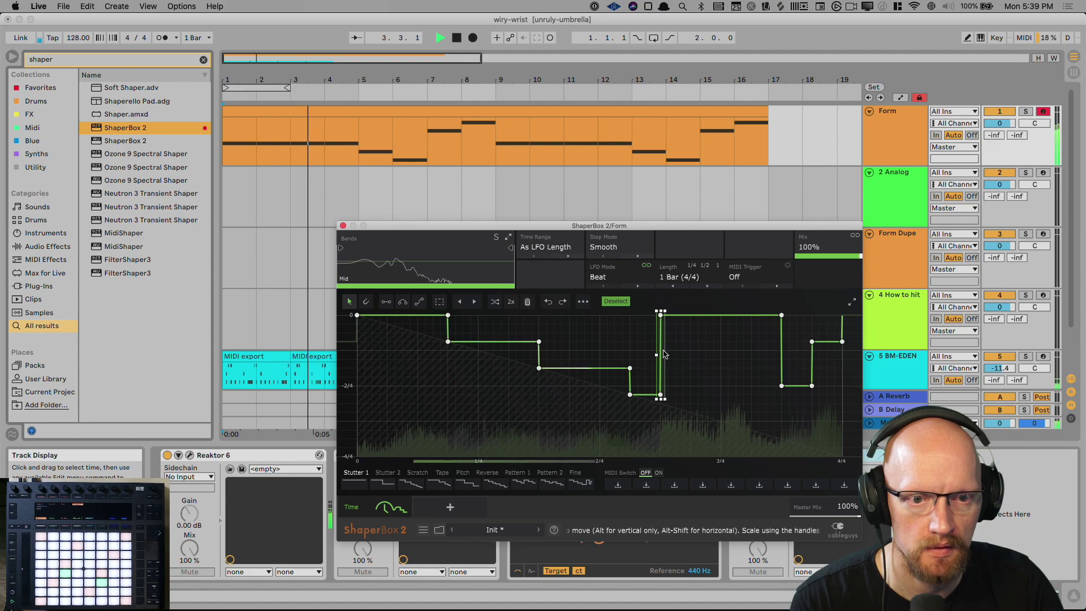
pyautogui.press('space')
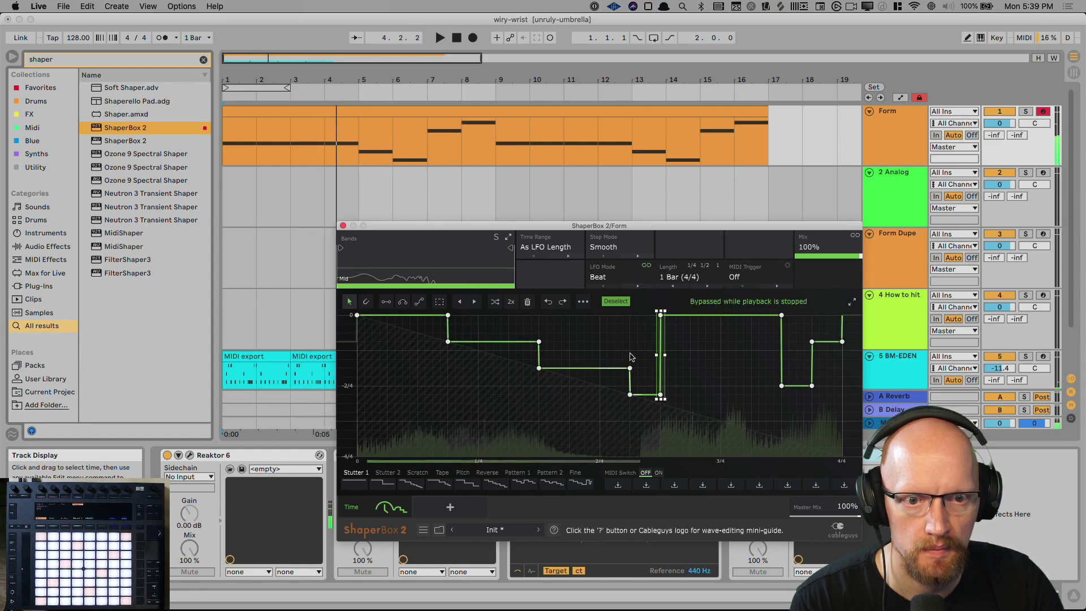
# Delete the two points at about 2.25/4, move the neighbouring vertical edge to the 2/4 mark, and play the arrangement.
pyautogui.moveTo(583, 342); pyautogui.dragTo(652, 438)
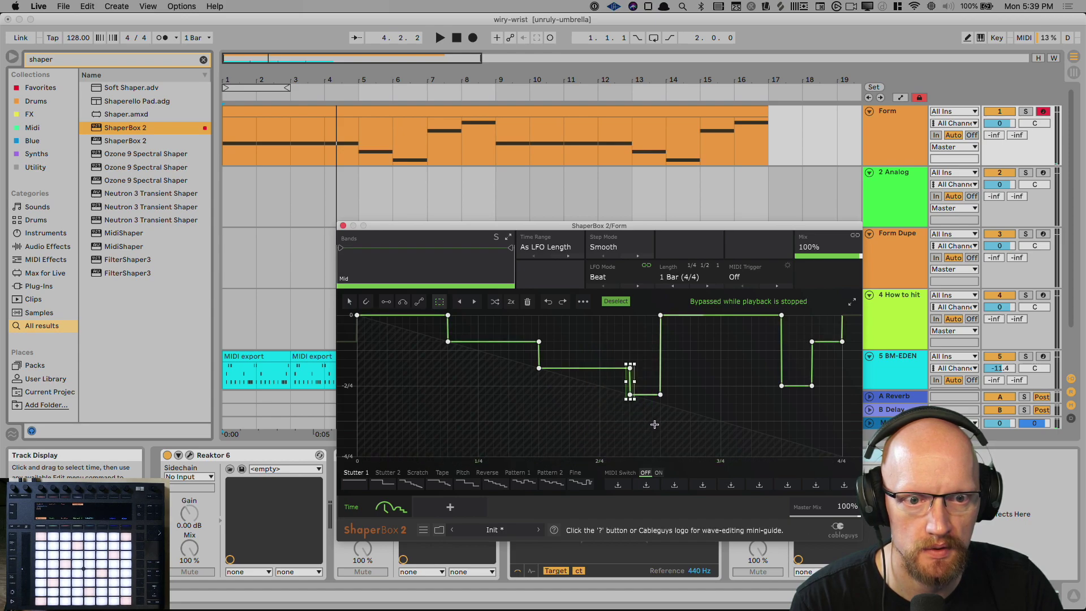
pyautogui.click(527, 301)
pyautogui.moveTo(697, 414); pyautogui.dragTo(630, 313)
pyautogui.moveTo(649, 356); pyautogui.dragTo(589, 356)
pyautogui.press('space')
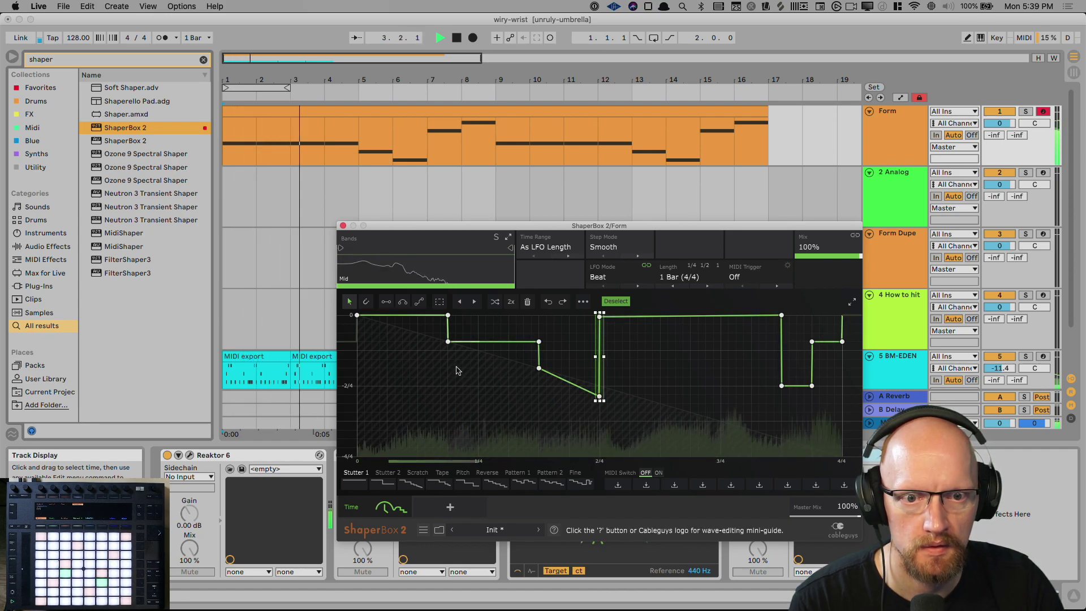
# Delete the upper point at 1.5/4, bend the segment before the remaining point downward, and close ShaperBox 2 with playback stopped.
pyautogui.doubleClick(539, 342)
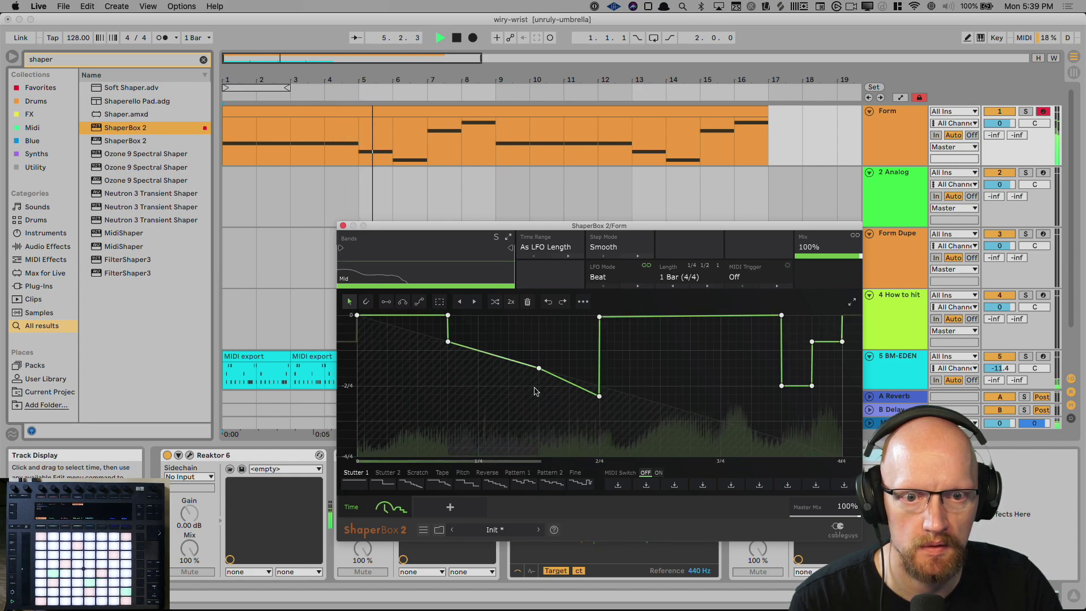
pyautogui.moveTo(502, 357)
pyautogui.mouseDown()
pyautogui.moveTo(517, 325)
pyautogui.moveTo(523, 368)
pyautogui.moveTo(502, 367)
pyautogui.mouseUp()
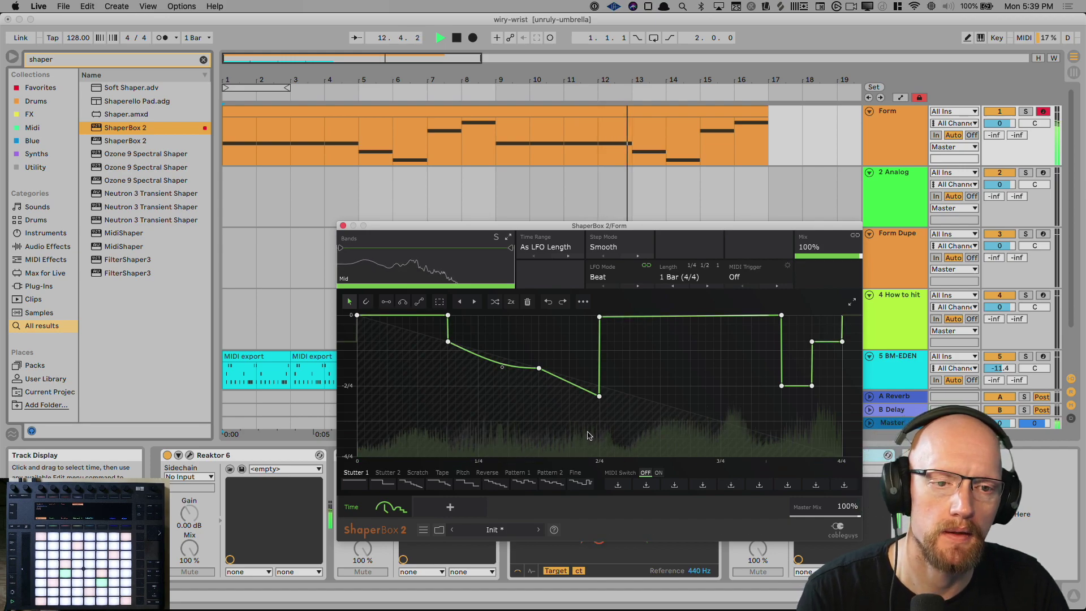
pyautogui.press('space')
pyautogui.click(343, 226)
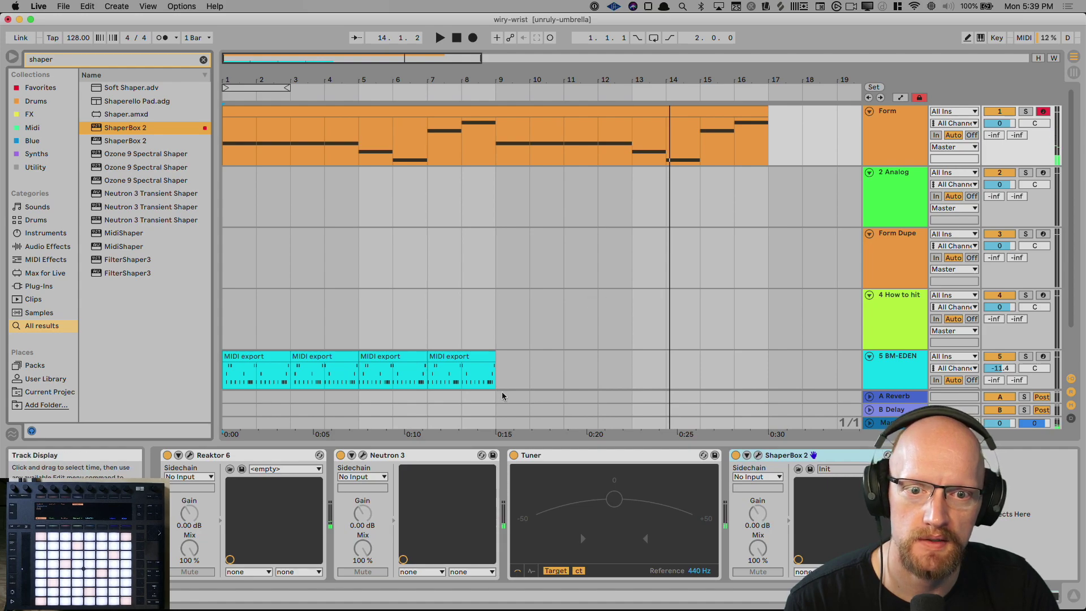
# Duplicate the four BM-EDEN drum clips to fill bars 9 to 17, and play the arrangement from the start.
pyautogui.moveTo(498, 385); pyautogui.dragTo(224, 293)
pyautogui.press('super+d')
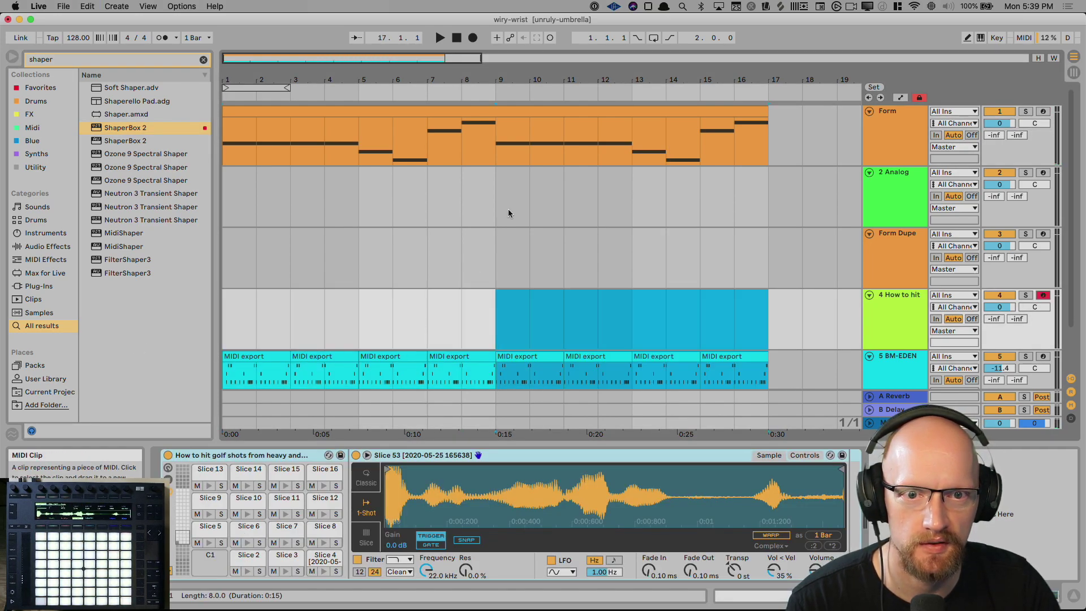
pyautogui.click(456, 42)
pyautogui.press('space')
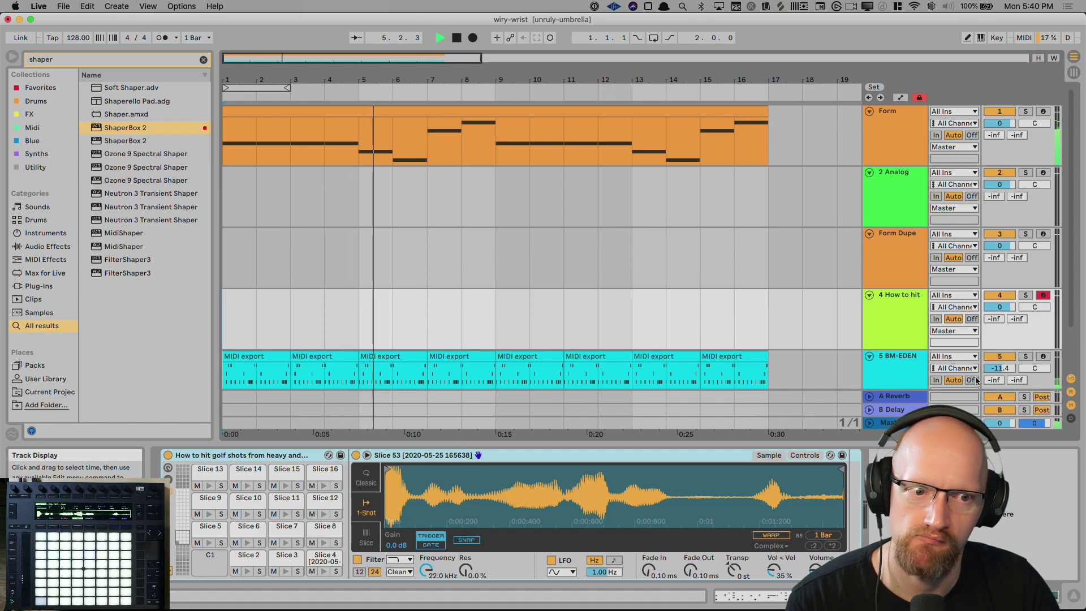
# Set the BM-EDEN track's volume to -4.6 dB during playback and show the Form track's devices.
pyautogui.moveTo(1000, 368); pyautogui.dragTo(999, 367)
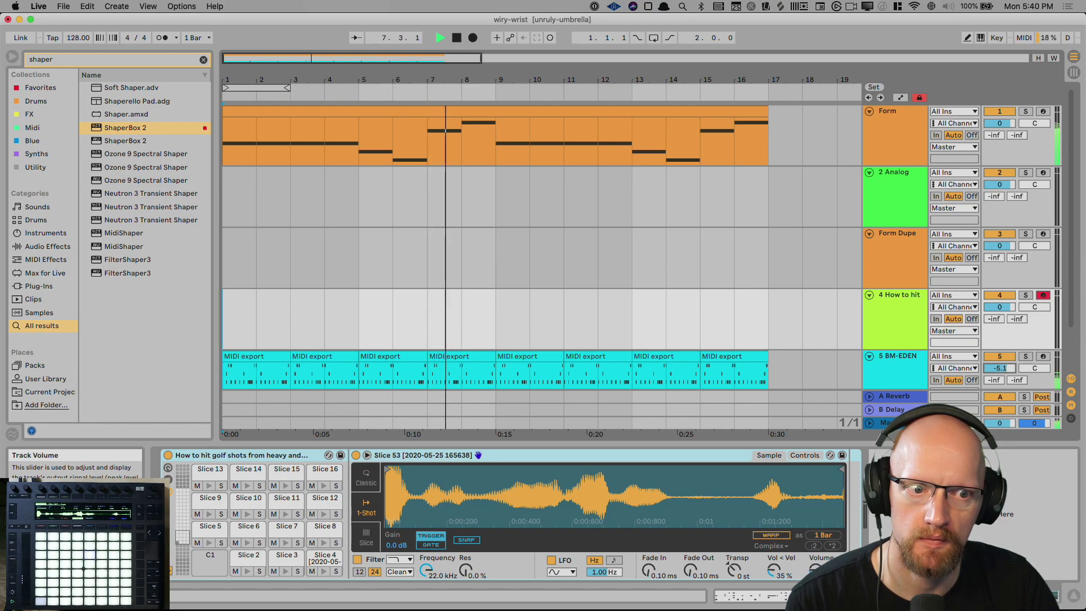
pyautogui.moveTo(999, 367); pyautogui.dragTo(1000, 369)
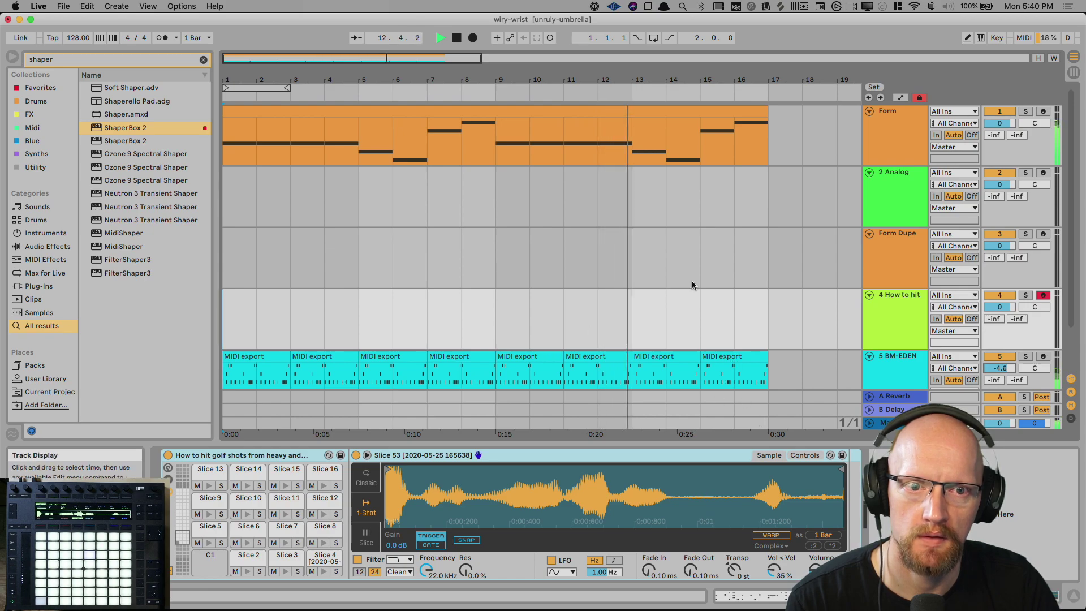
pyautogui.click(872, 149)
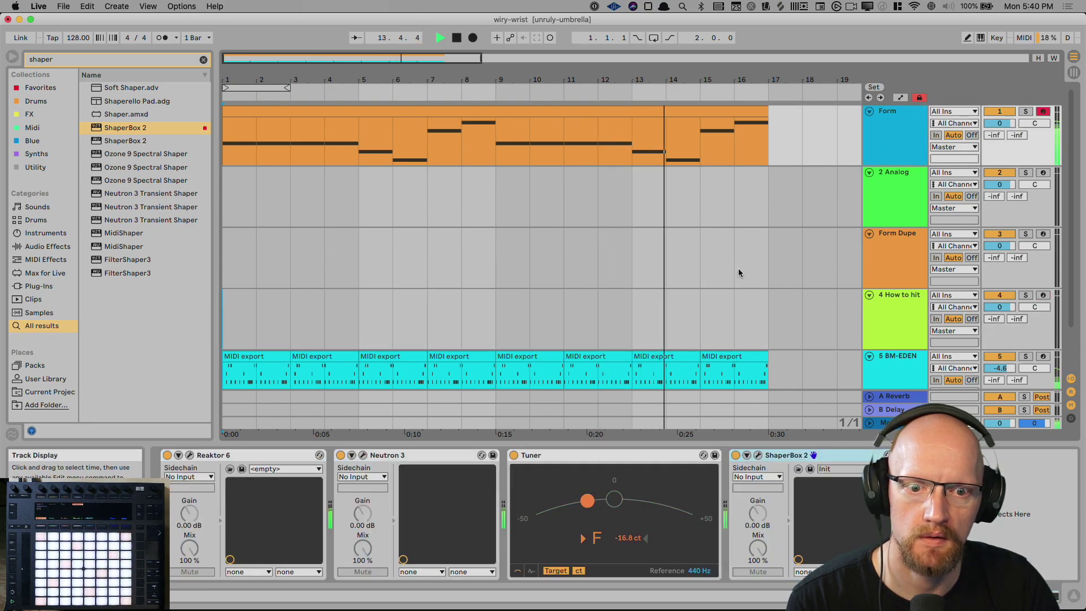
# Delete the Tuner from the Form track, stop playback, and copy the Form track's ShaperBox 2 onto the BM-EDEN track.
pyautogui.click(640, 456)
pyautogui.press('Delete')
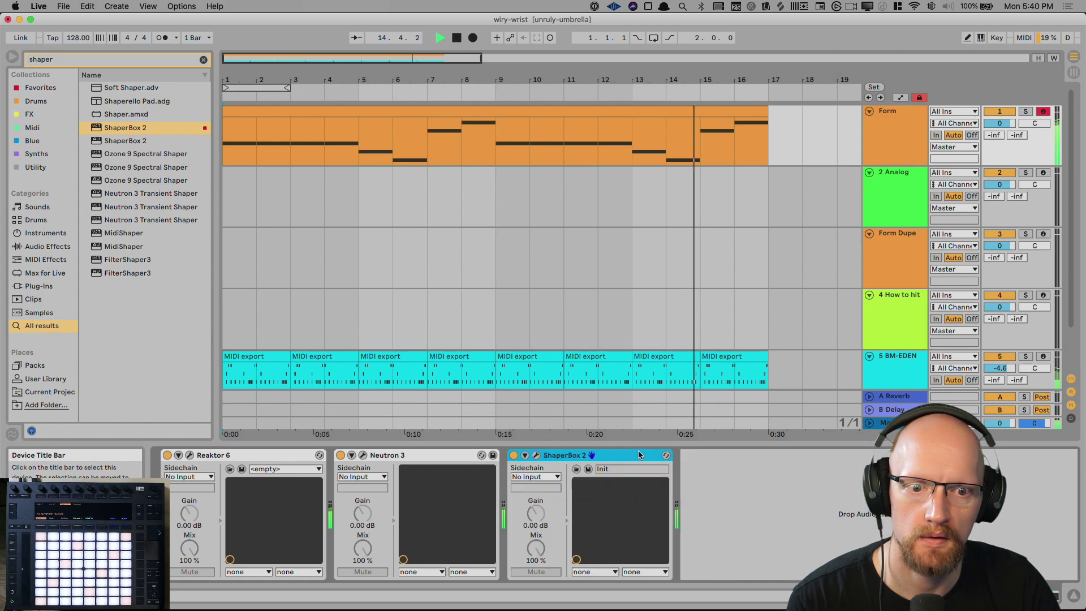
pyautogui.press('space')
pyautogui.moveTo(606, 457); pyautogui.dragTo(680, 375)
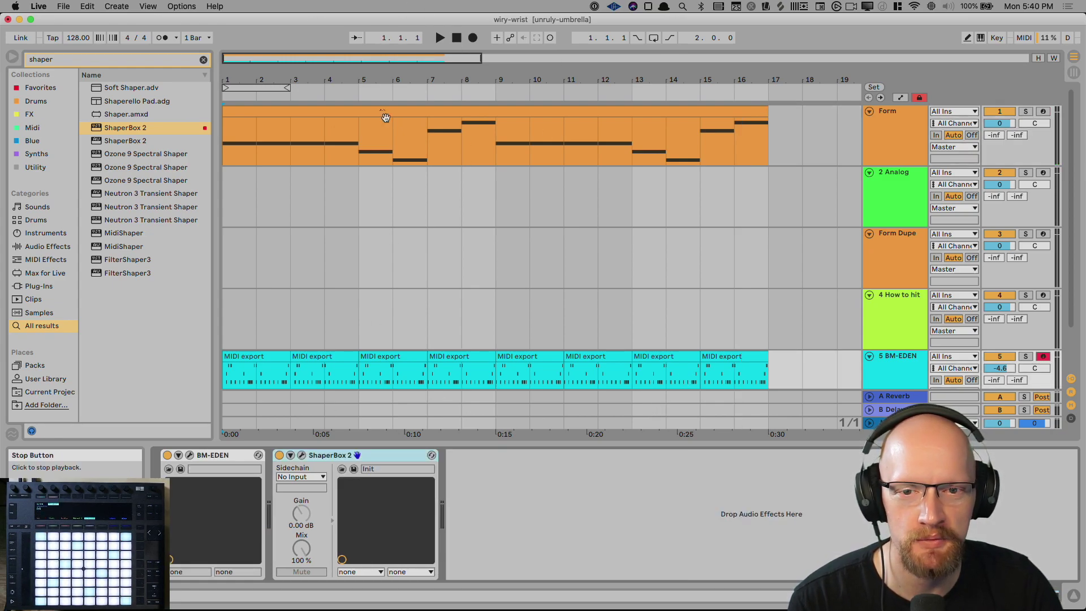
# During playback, set BM-EDEN's ShaperBox 2 to a 32% mix with the Pitch wave pattern, and close the plug-in window.
pyautogui.press('space')
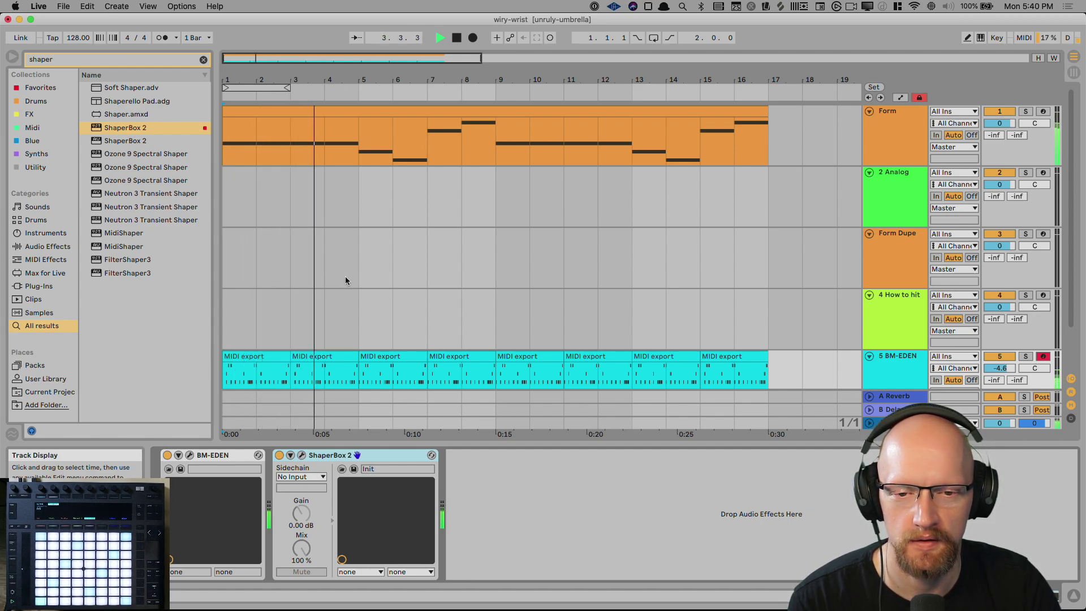
pyautogui.click(302, 454)
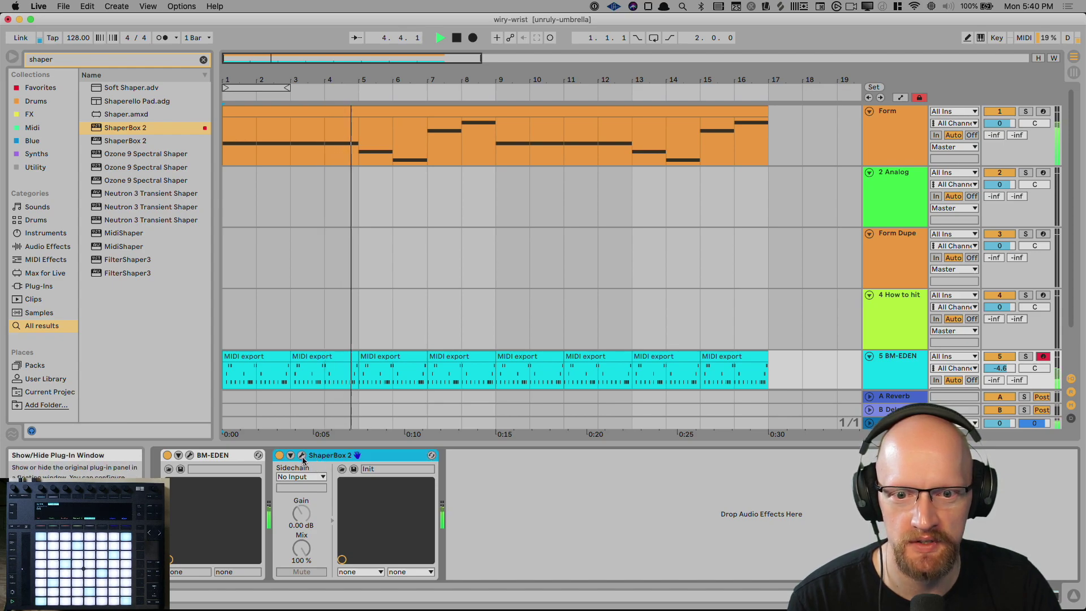
pyautogui.moveTo(828, 166); pyautogui.dragTo(828, 205)
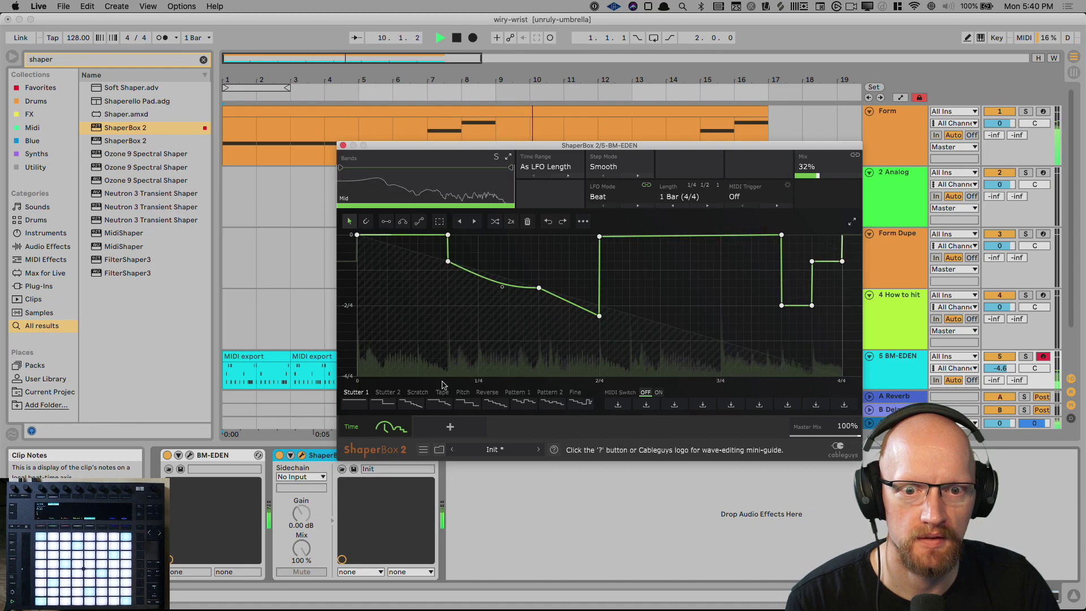
pyautogui.click(465, 406)
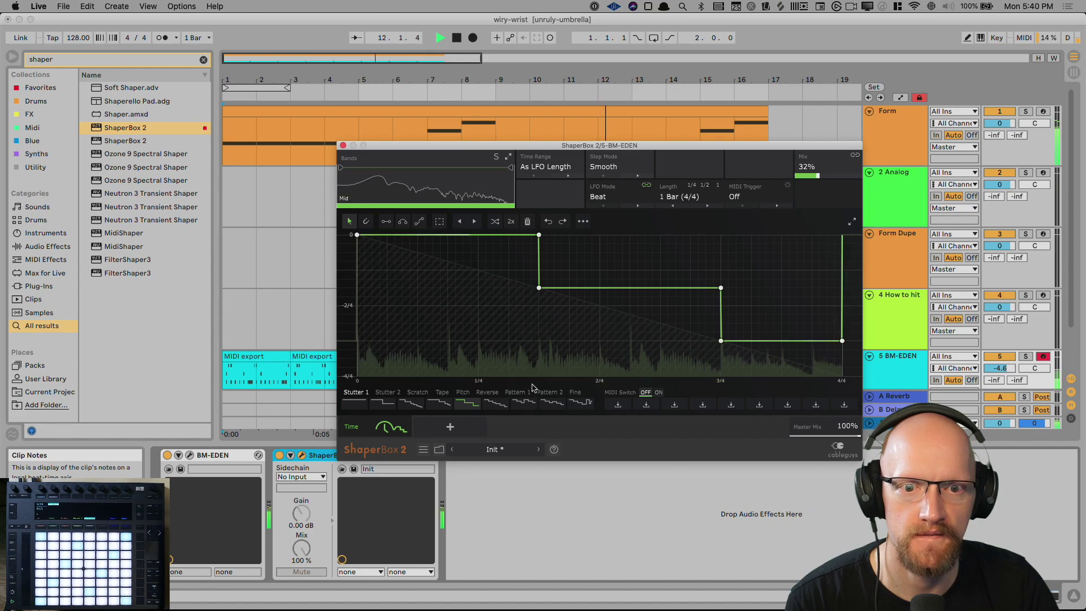
pyautogui.click(343, 145)
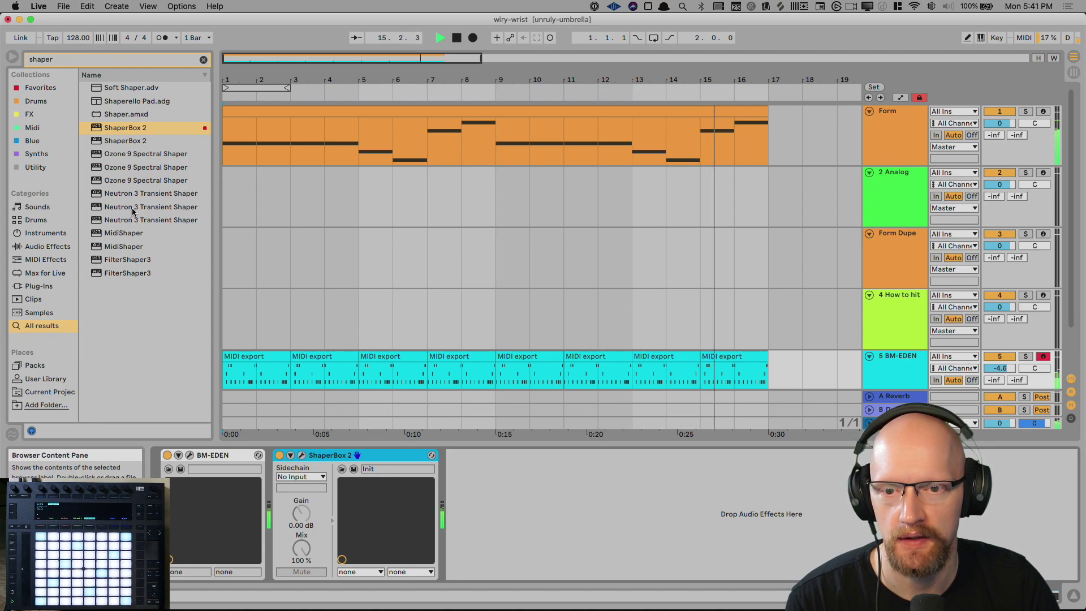
# Search the browser for "neutron" and add Neutron 3 after ShaperBox 2 on the BM-EDEN track.
pyautogui.press('super+f')
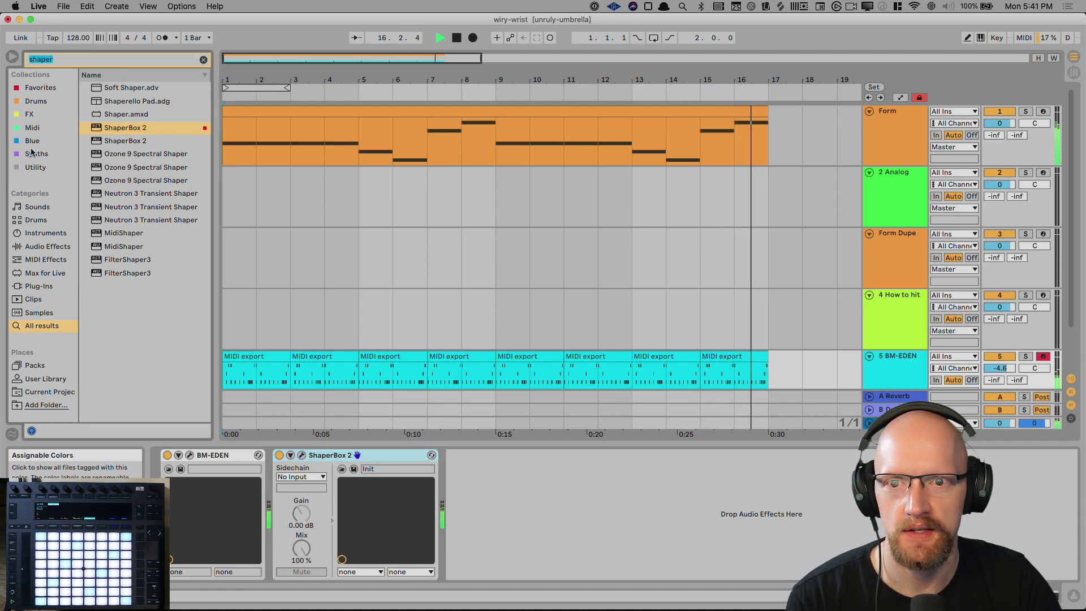
pyautogui.write('neutron')
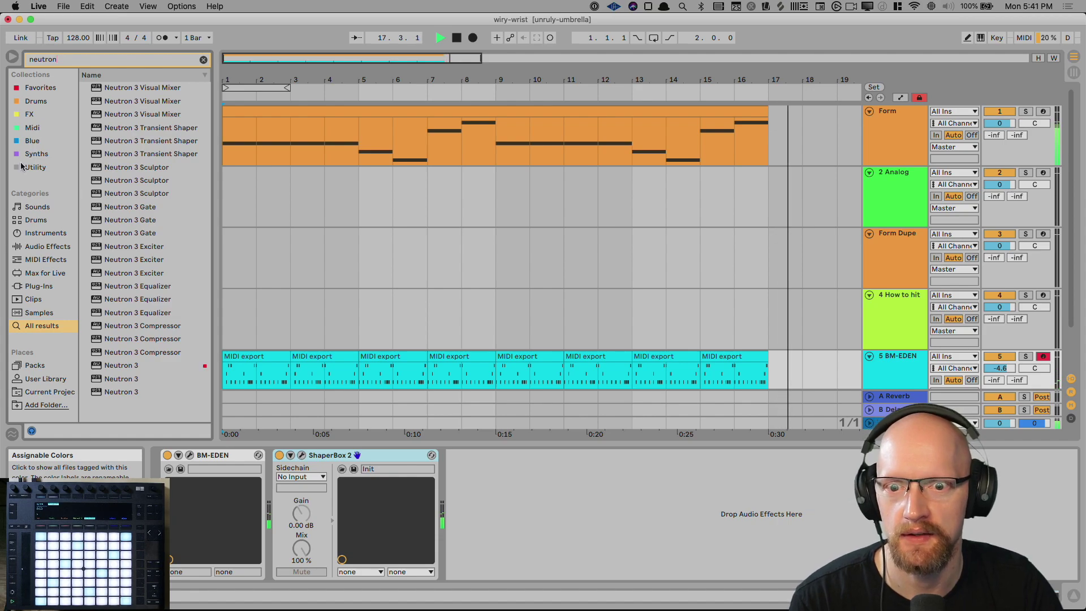
pyautogui.moveTo(121, 364); pyautogui.dragTo(513, 518)
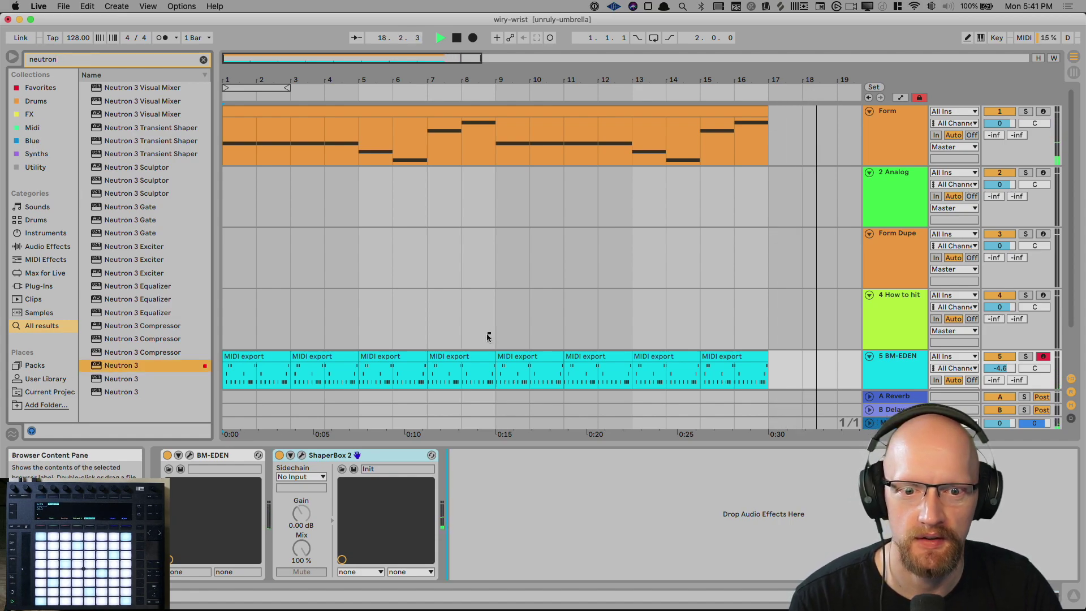
# Audition Neutron 3's electronic drum bus presets, load Dramatic Drum Bus, and close the preset manager.
pyautogui.moveTo(379, 323); pyautogui.dragTo(435, 216)
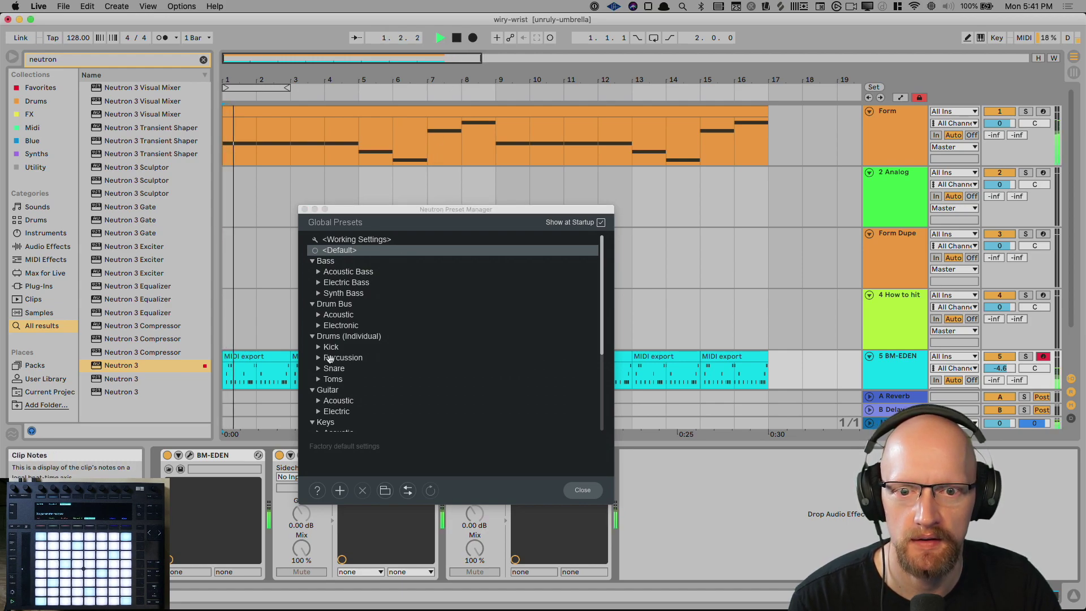
pyautogui.click(319, 325)
pyautogui.click(340, 347)
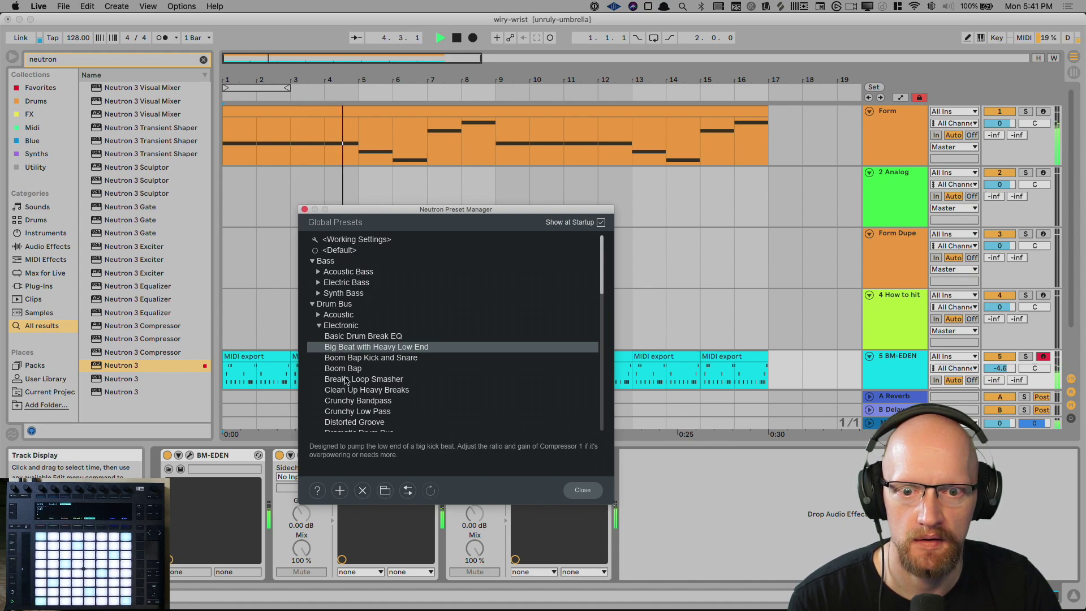
pyautogui.press('Down')
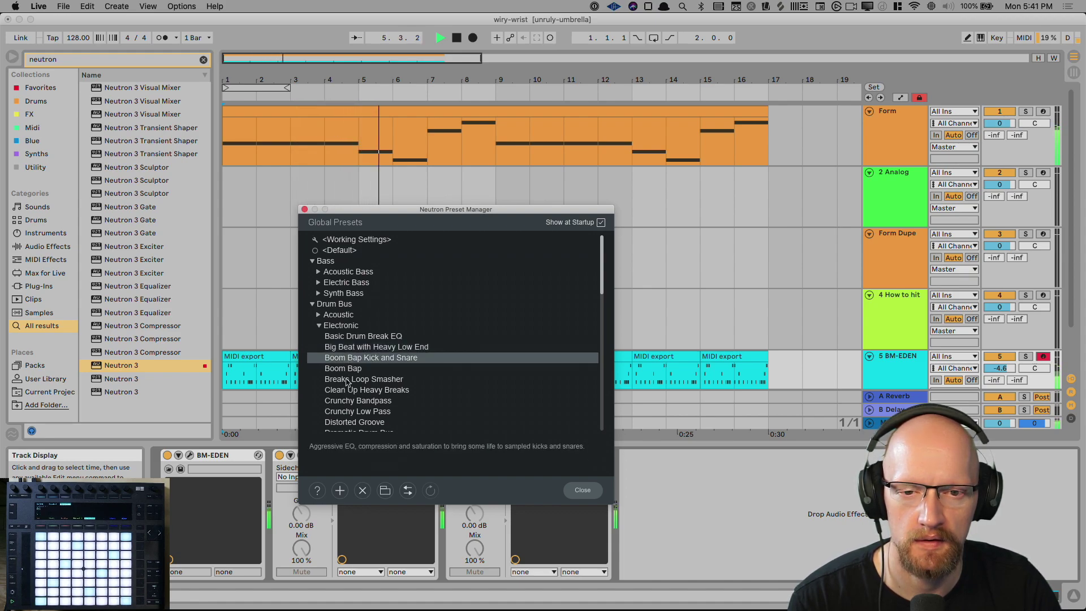
pyautogui.scroll(-3, 350, 378)
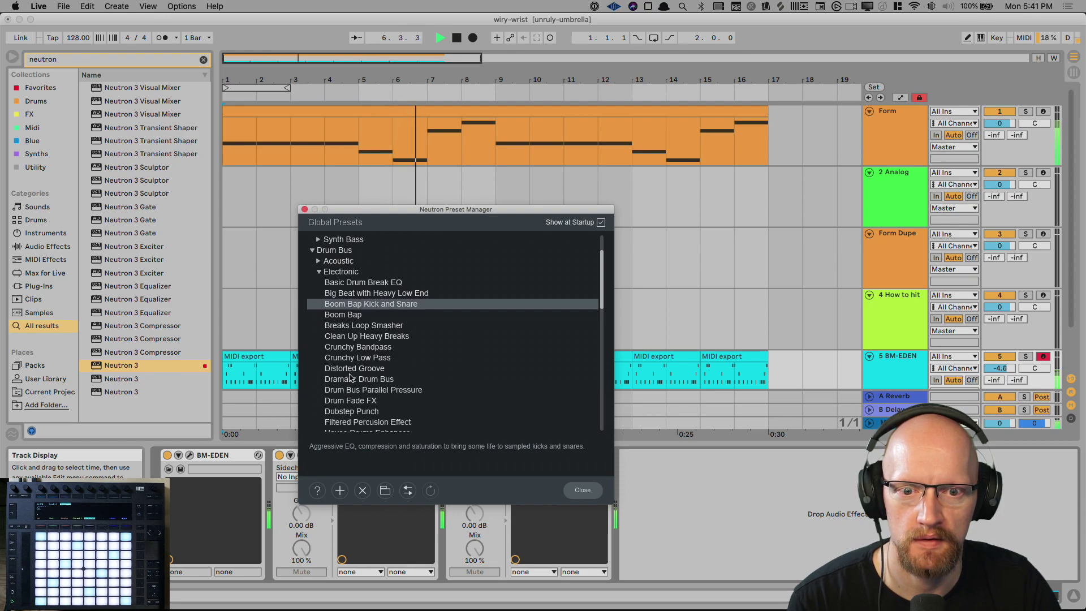
pyautogui.click(353, 380)
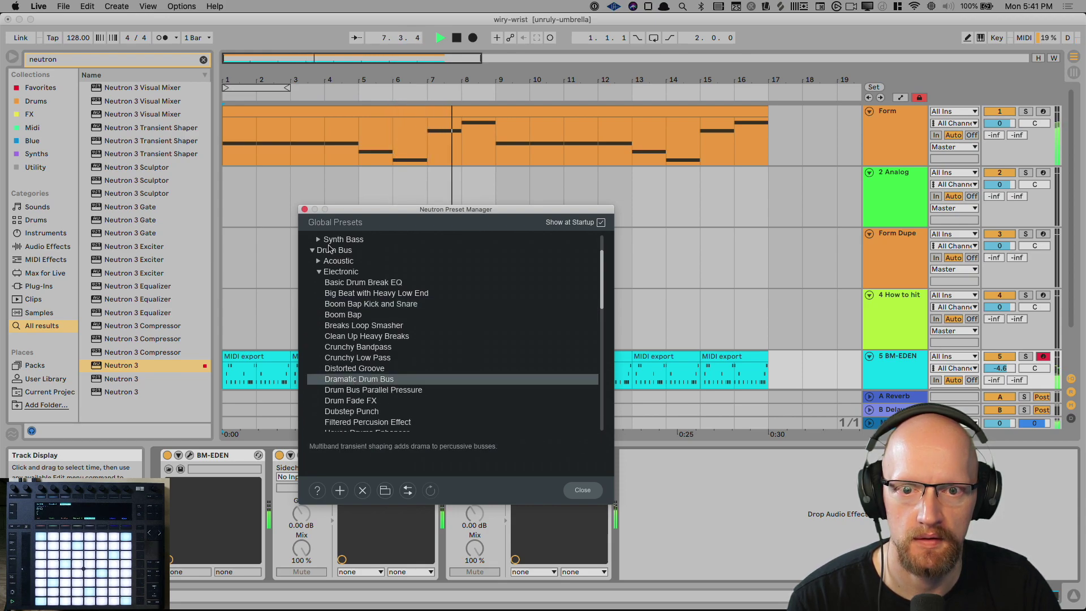
pyautogui.click(305, 210)
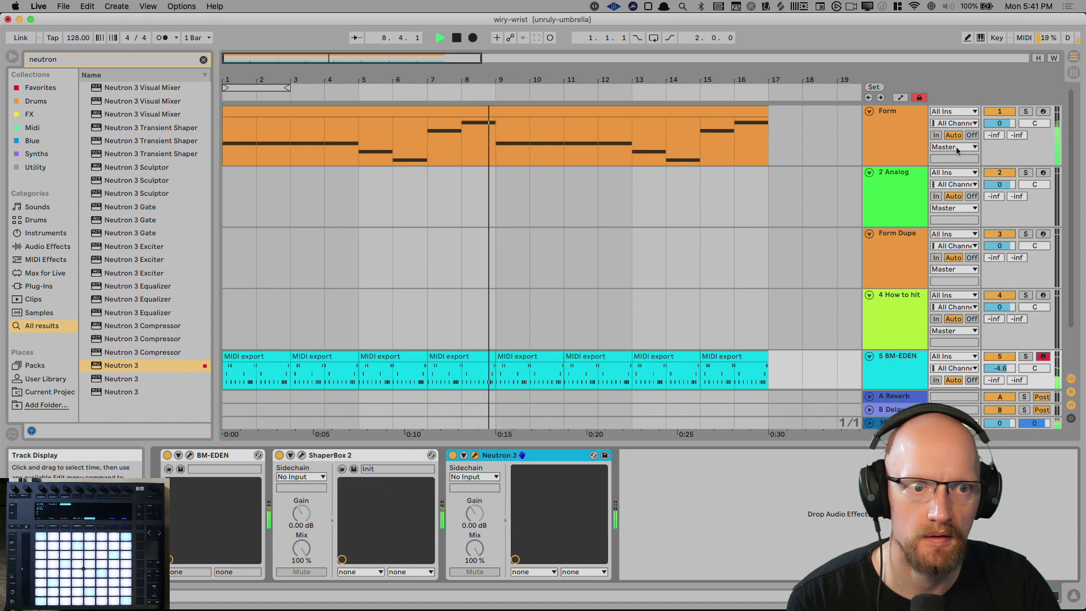
# Lower the BM-EDEN track's volume to -6.1 dB, show the Form track's devices, and stop playback.
pyautogui.moveTo(994, 368); pyautogui.dragTo(994, 376)
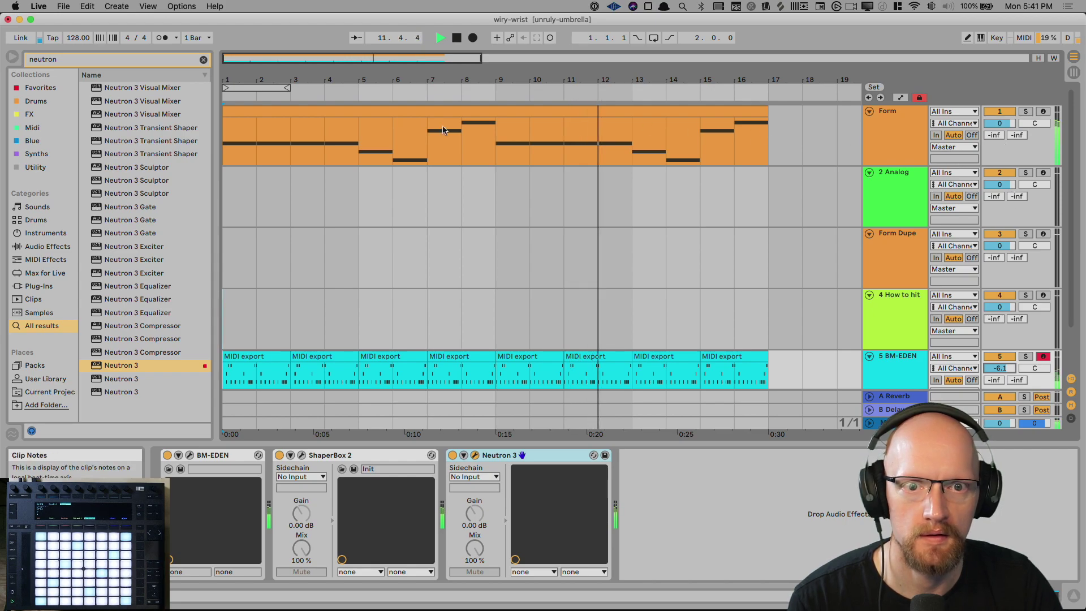
pyautogui.click(405, 158)
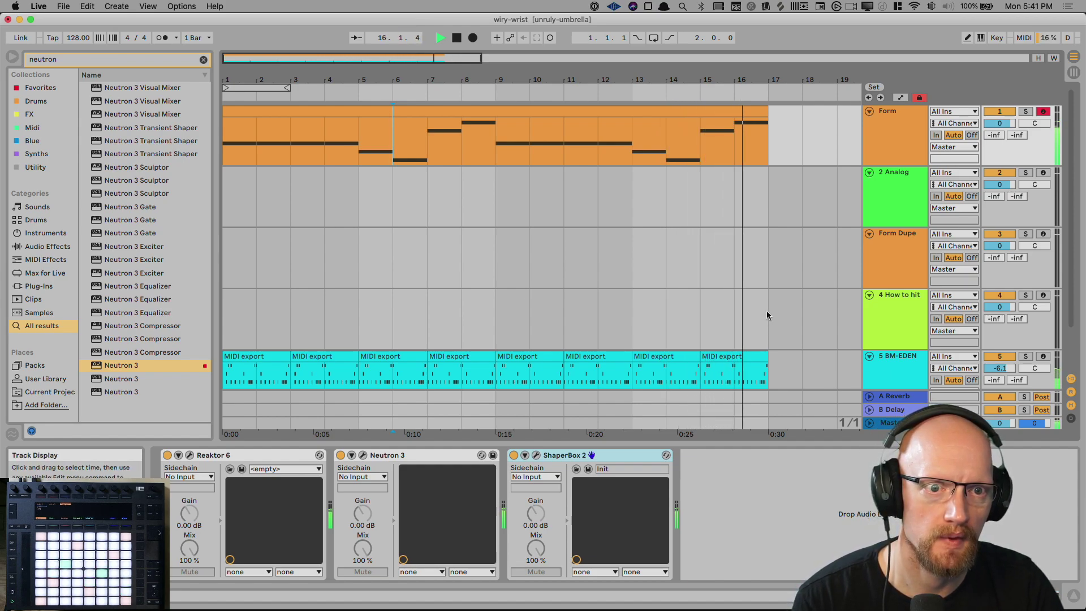
pyautogui.press('space')
# Delete the empty 2 Analog track.
pyautogui.moveTo(789, 213); pyautogui.dragTo(780, 268)
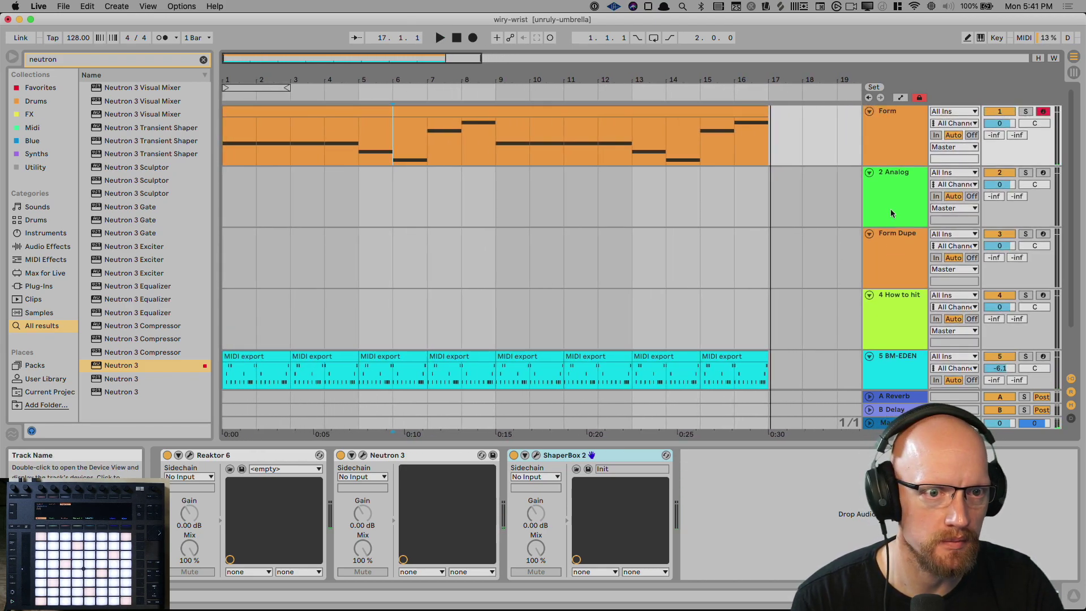
pyautogui.click(890, 209)
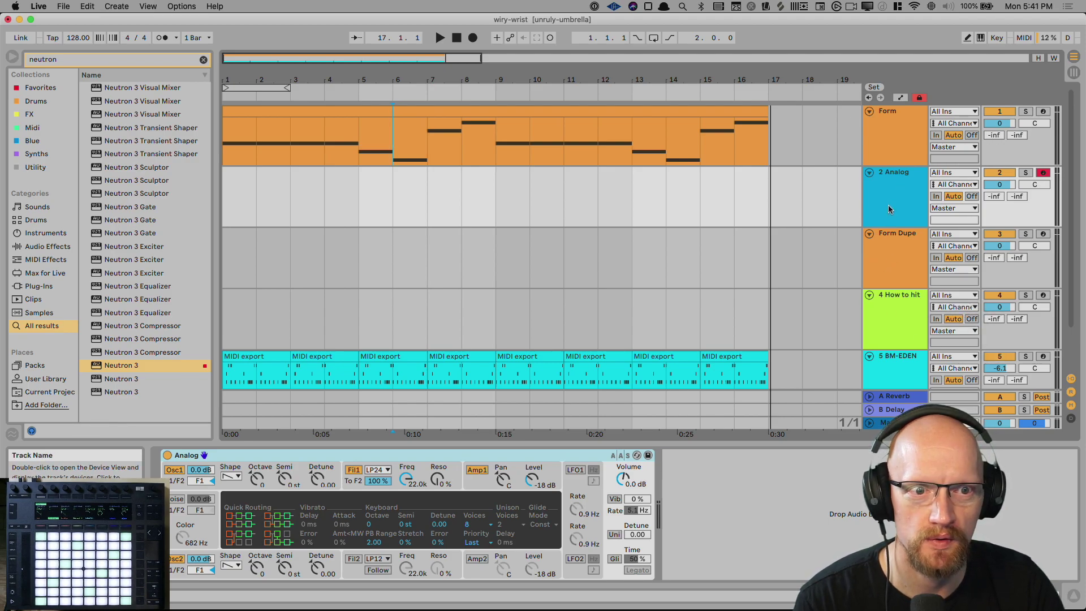
pyautogui.press('Delete')
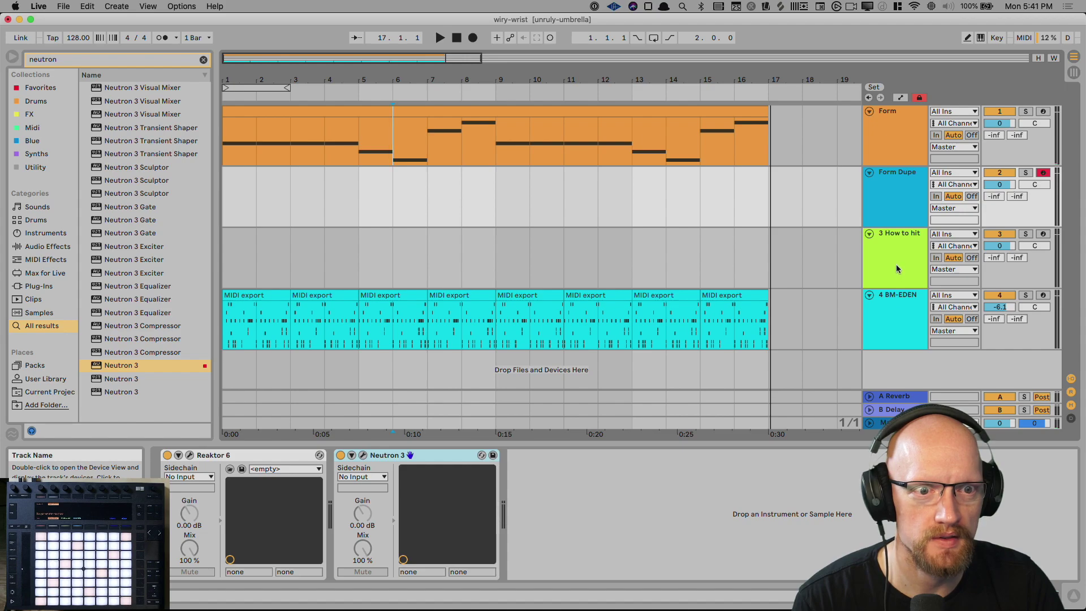
# Move the How to hit track above the Form track and rename it "samples".
pyautogui.click(896, 267)
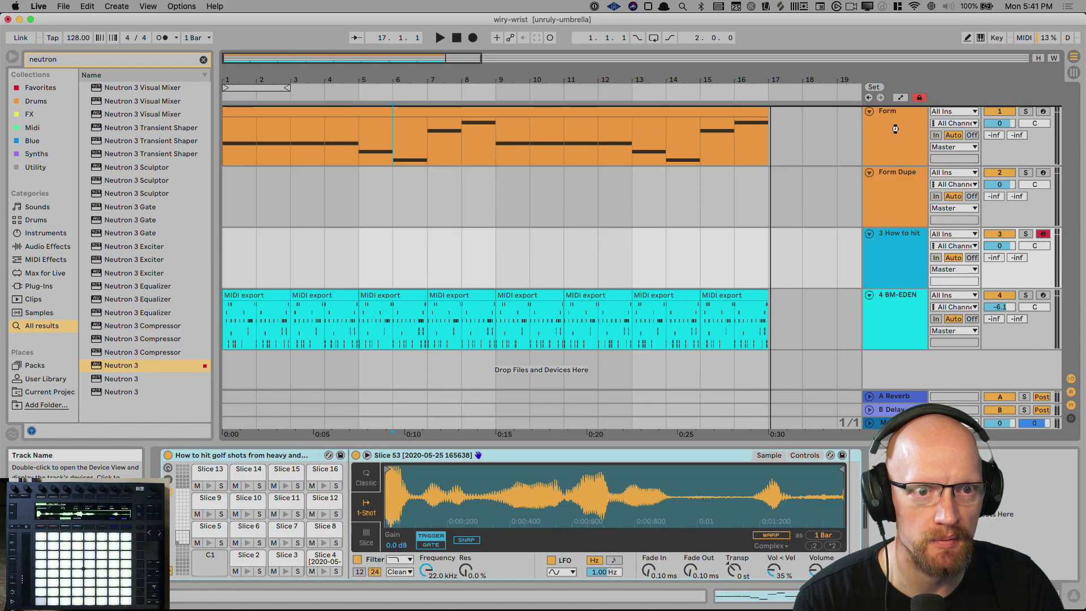
pyautogui.moveTo(889, 140); pyautogui.dragTo(889, 141)
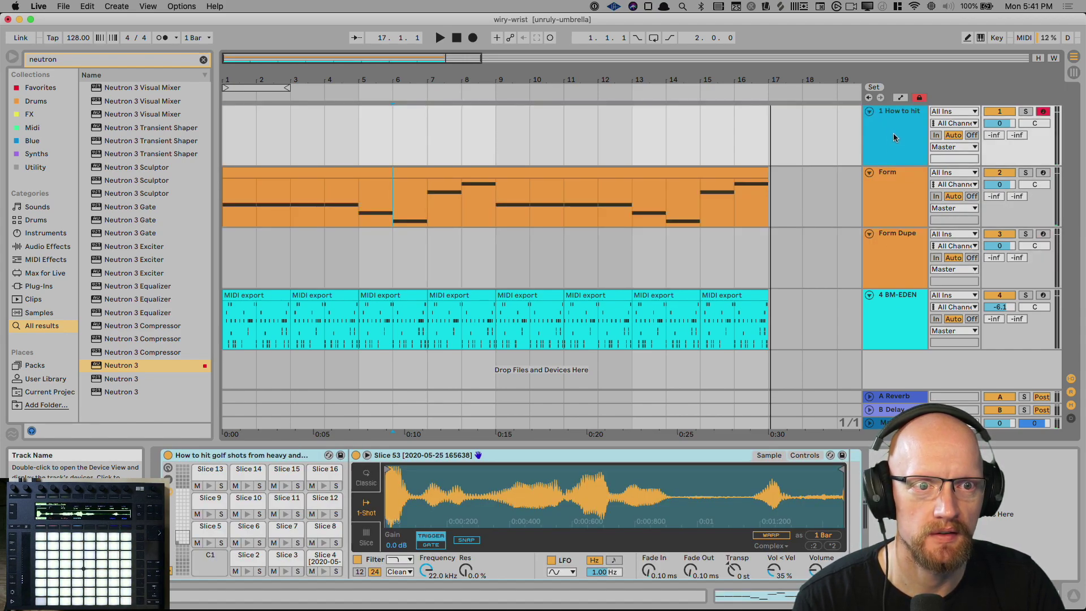
pyautogui.press('super+r')
pyautogui.write('samples')
pyautogui.press('Return')
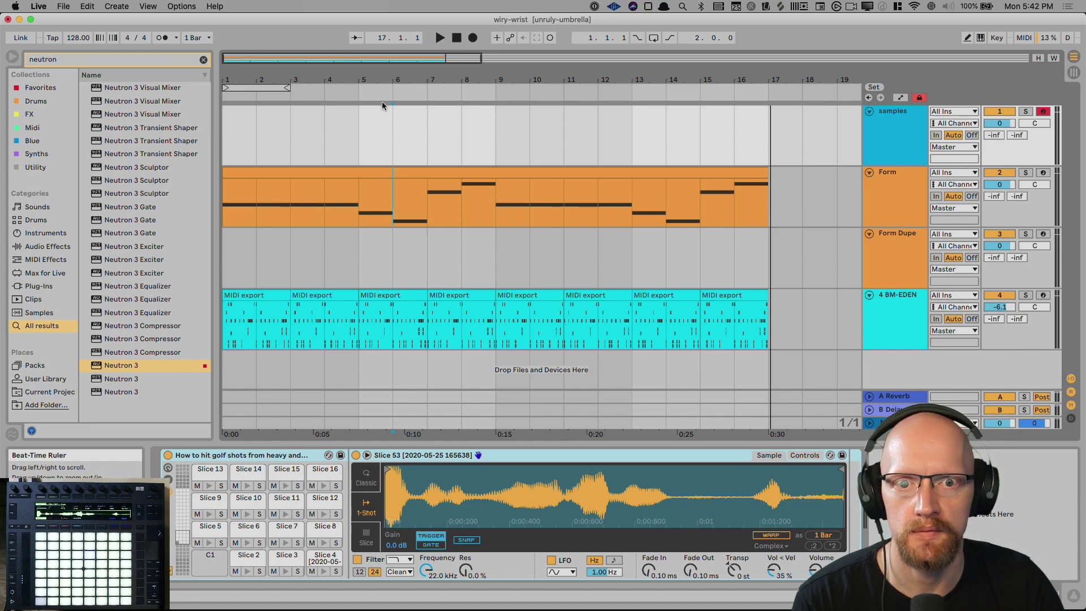
# Audition the slices in the samples track's Drum Rack, ending with Slice 8.
pyautogui.click(248, 486)
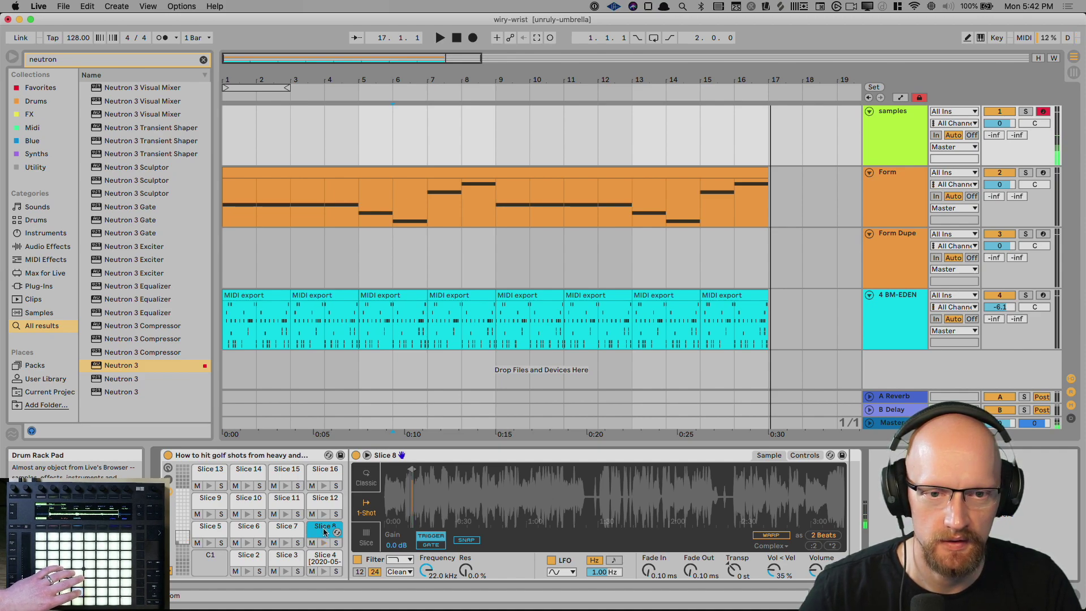
# Duplicate the samples track and replace the duplicate with an empty MIDI track.
pyautogui.click(891, 150)
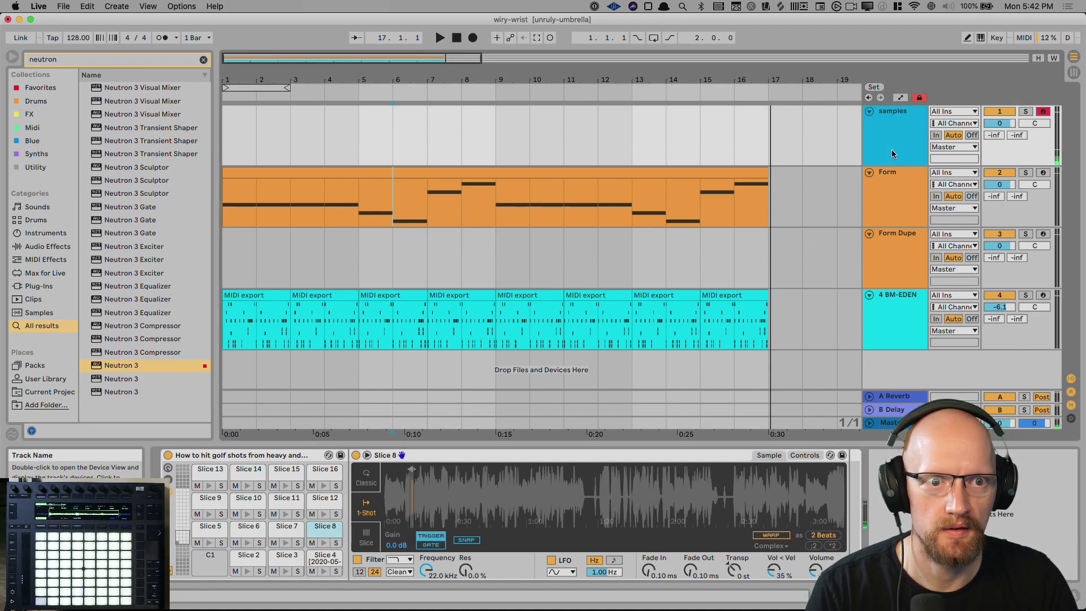
pyautogui.press('super+d')
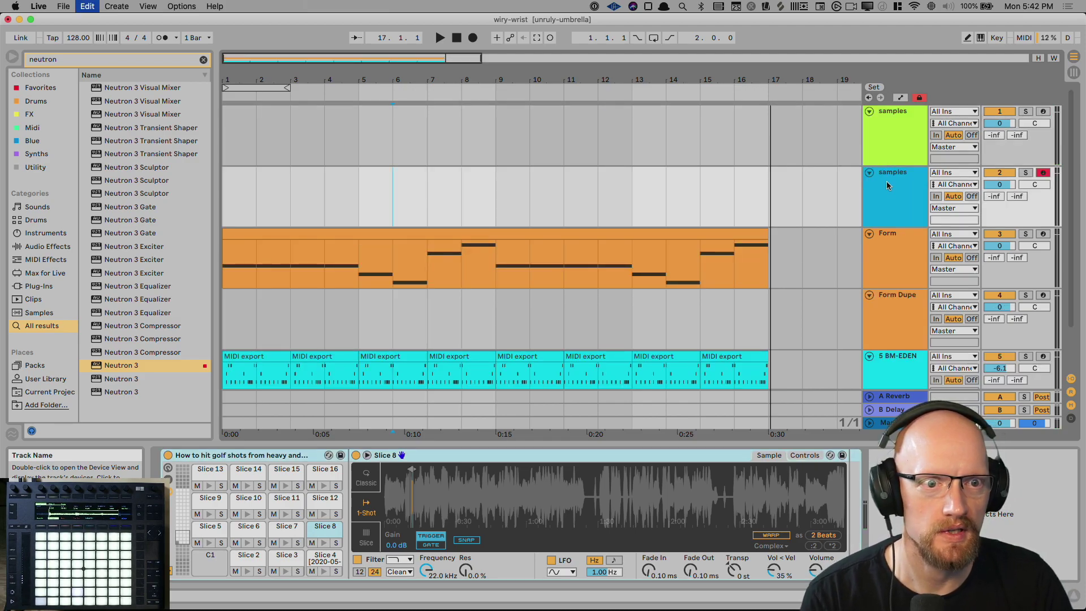
pyautogui.press('Delete')
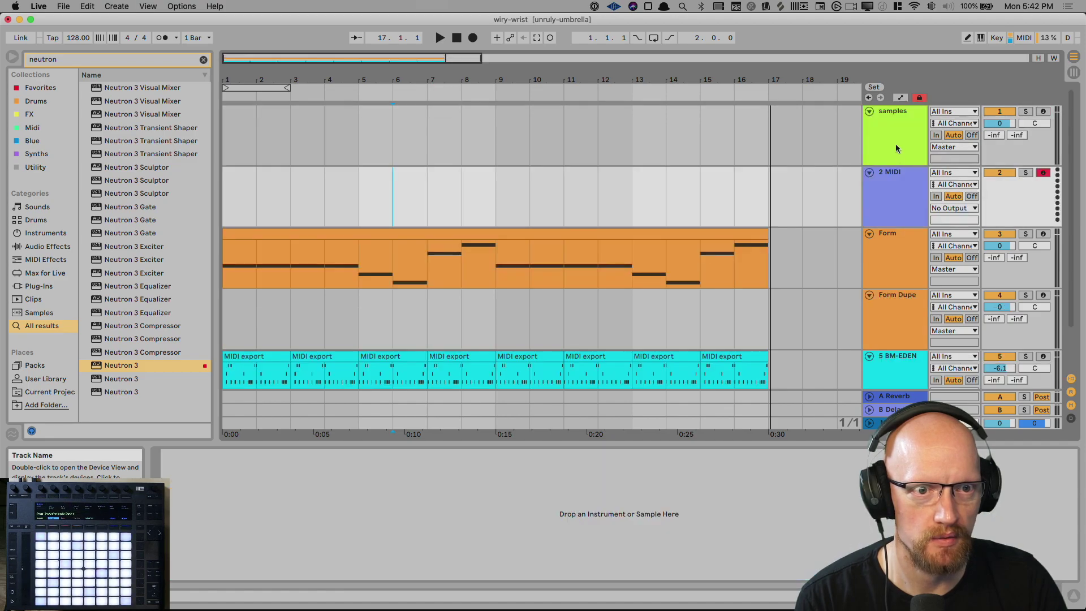
# Load a Simpler instrument onto the empty 2 MIDI track.
pyautogui.rightClick(893, 186)
pyautogui.press('Escape')
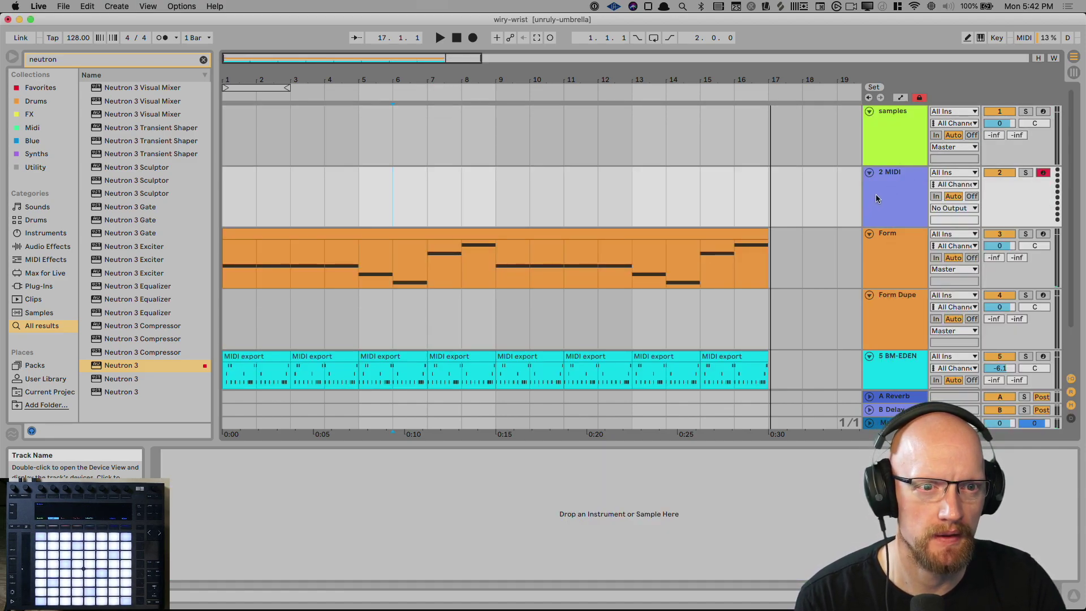
pyautogui.rightClick(876, 195)
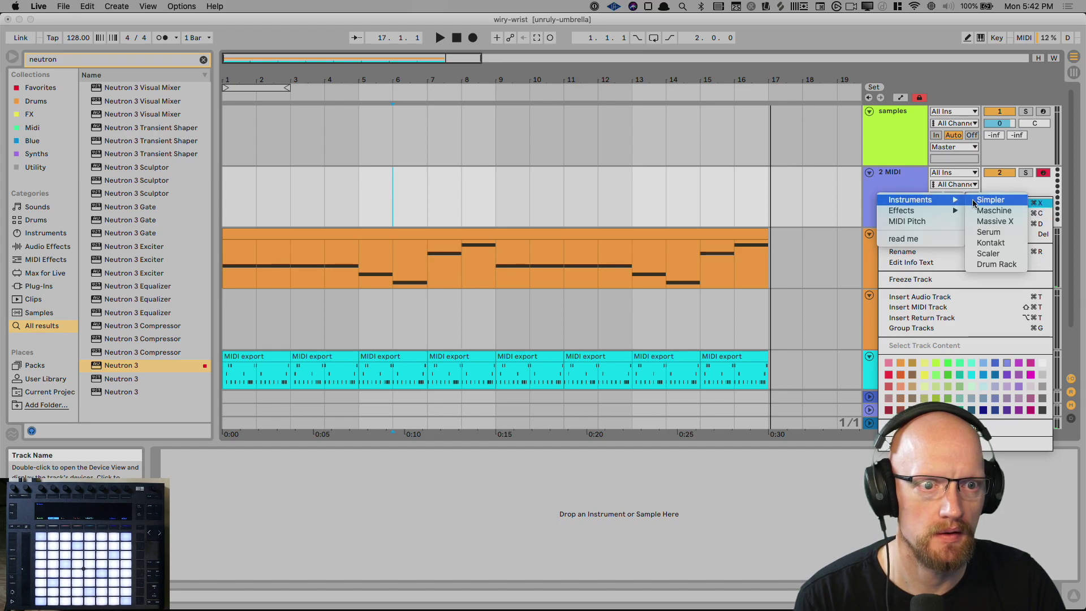
pyautogui.click(962, 257)
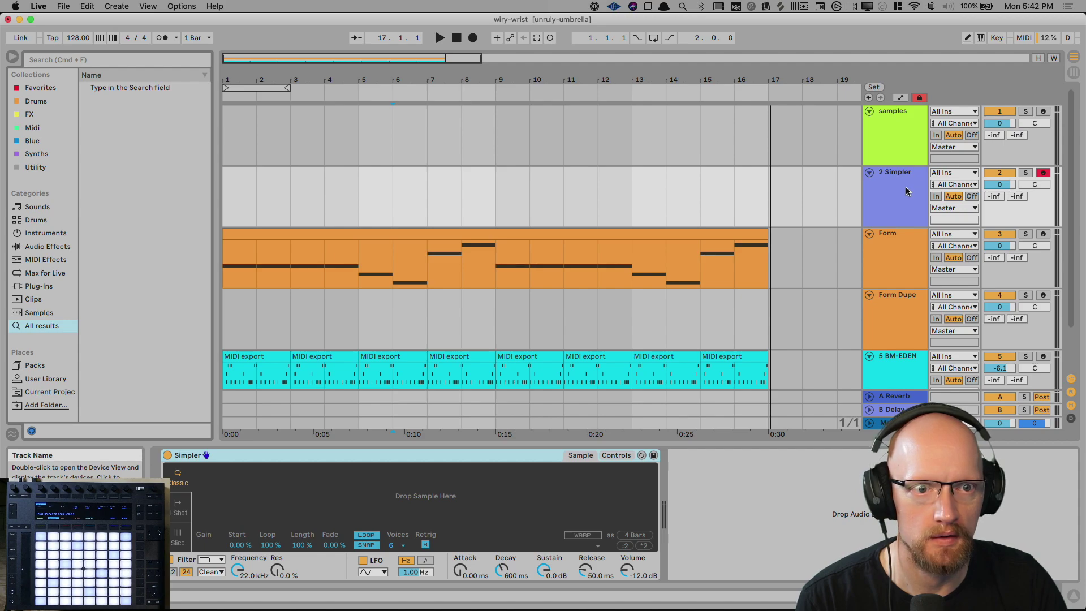
# Audition Slice 8 in the samples track's Drum Rack and try to transfer it onto the 2 Simpler track.
pyautogui.click(900, 160)
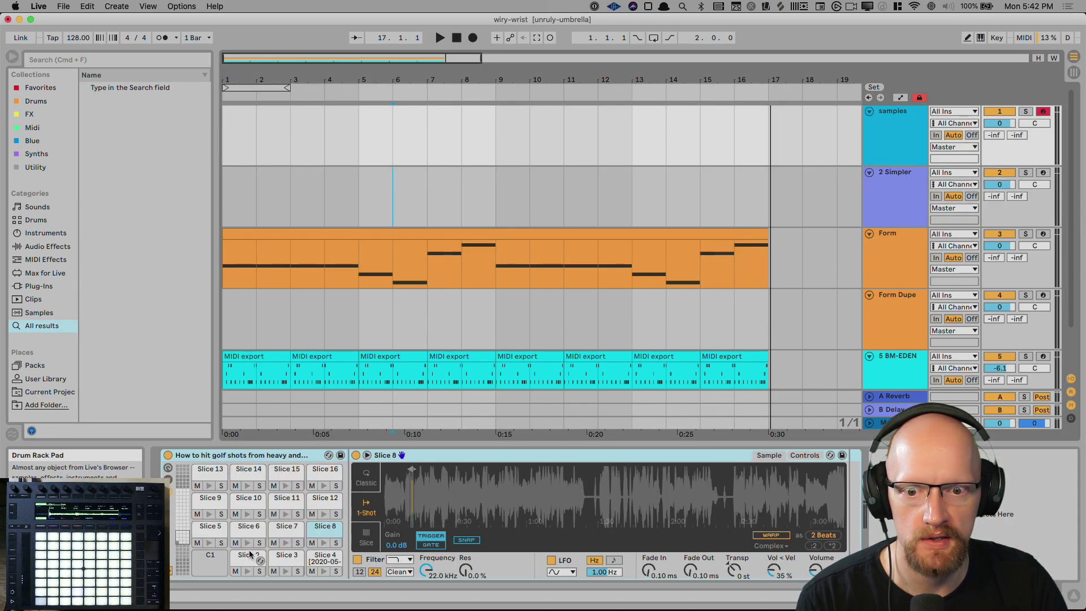
pyautogui.click(324, 544)
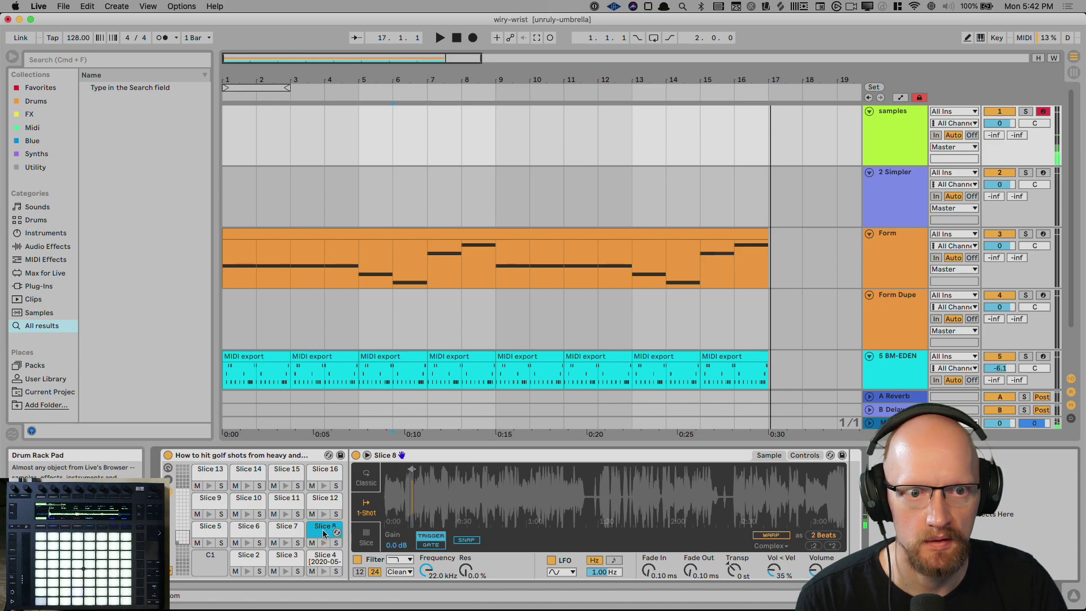
pyautogui.moveTo(321, 532); pyautogui.dragTo(916, 162)
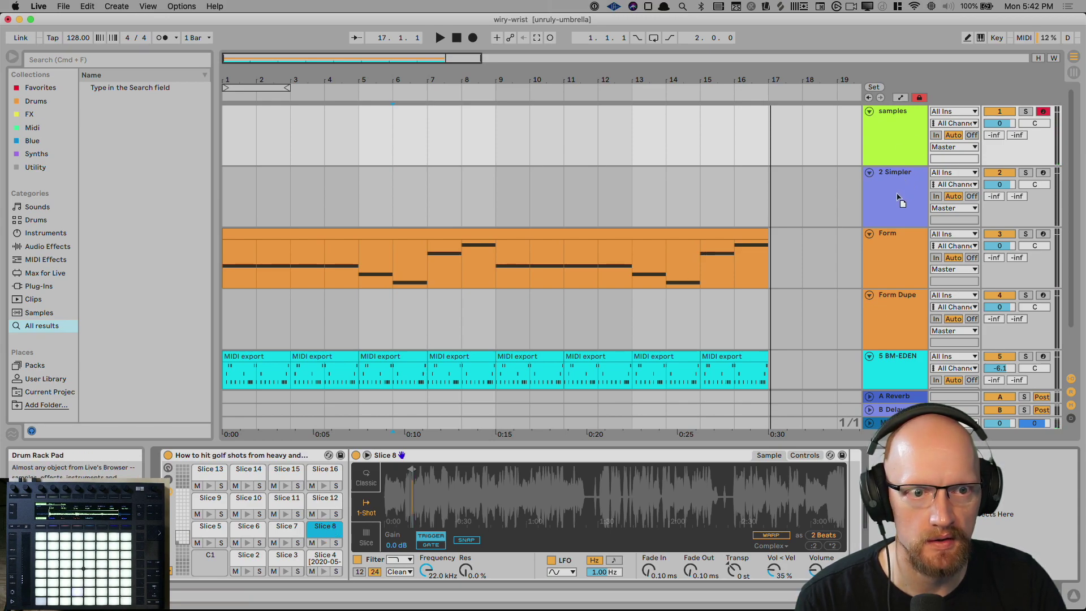
pyautogui.moveTo(898, 198); pyautogui.dragTo(899, 199)
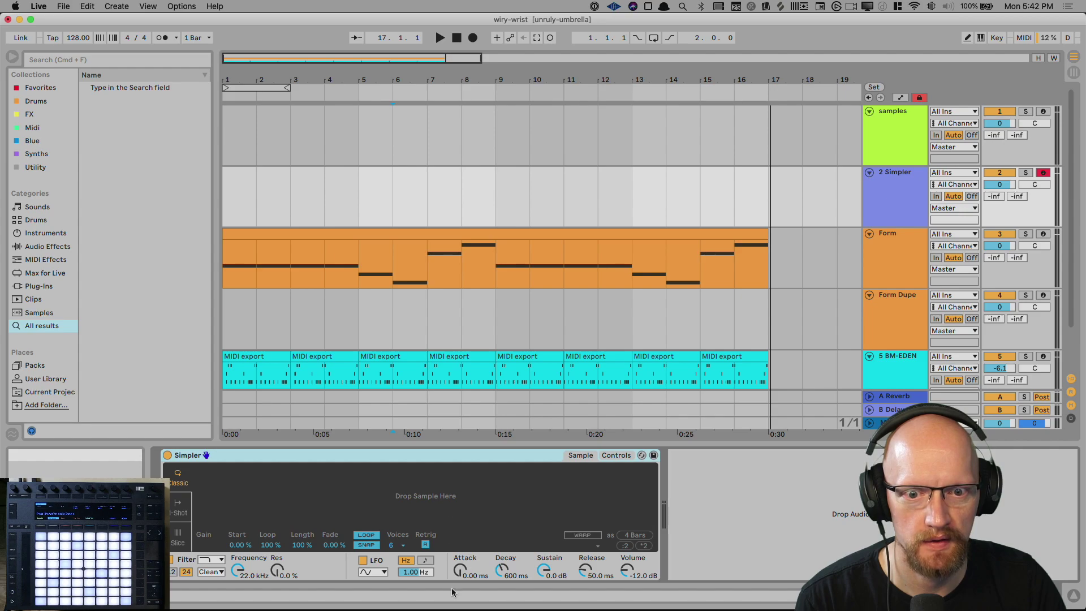
# Narrow Slice 8 in the samples Drum Rack to the section from about 0:11 to 0:14.7 and audition it.
pyautogui.click(898, 129)
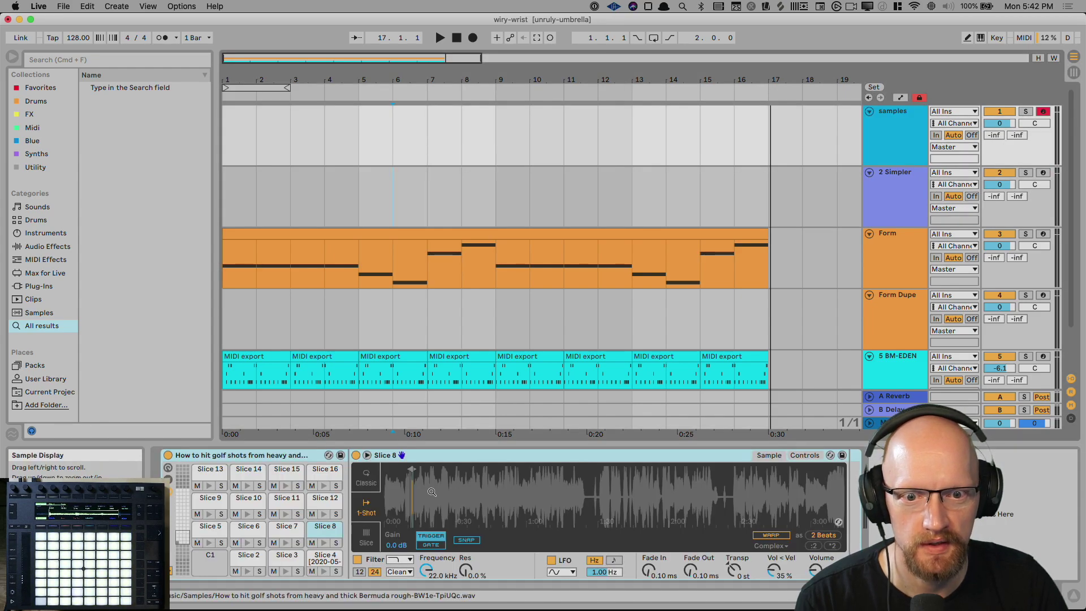
pyautogui.moveTo(418, 487); pyautogui.dragTo(605, 477)
pyautogui.moveTo(538, 470); pyautogui.dragTo(655, 469)
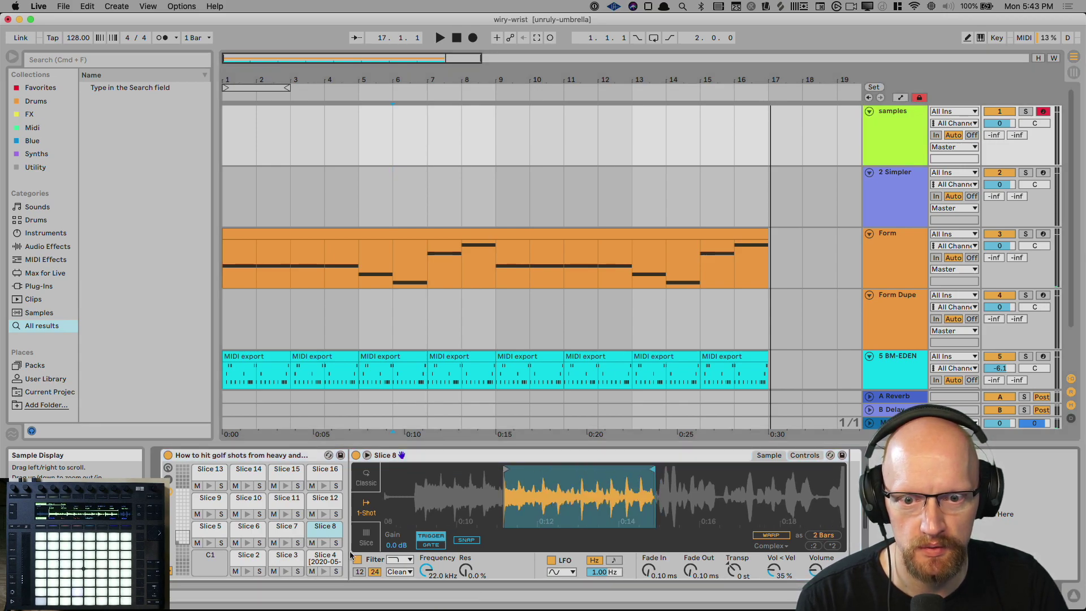
pyautogui.click(324, 543)
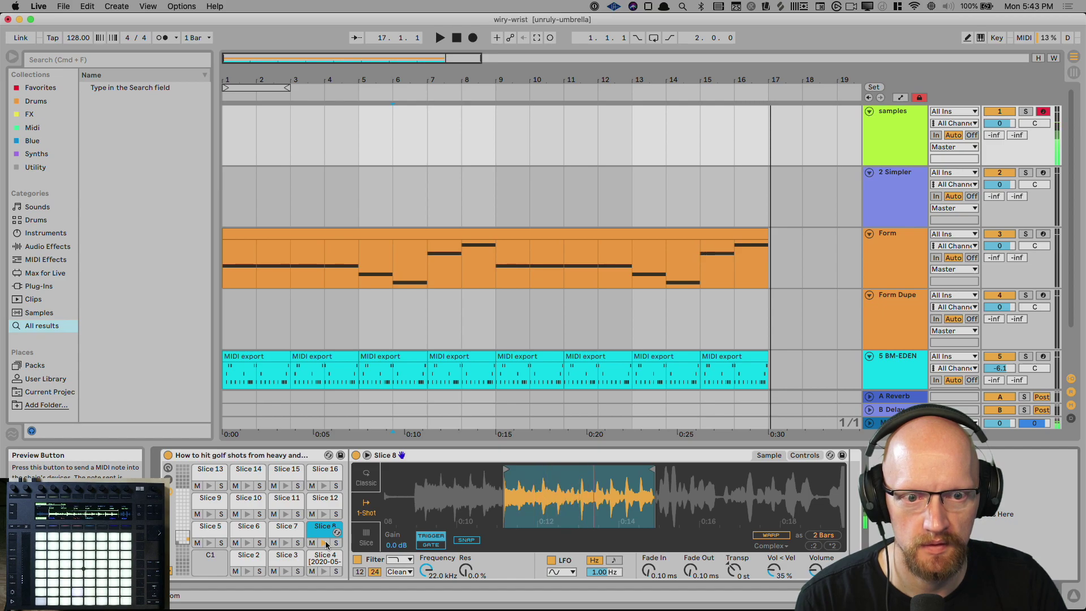
# Crop Slice 8 to its selected section and reveal the cropped file in the browser.
pyautogui.rightClick(542, 503)
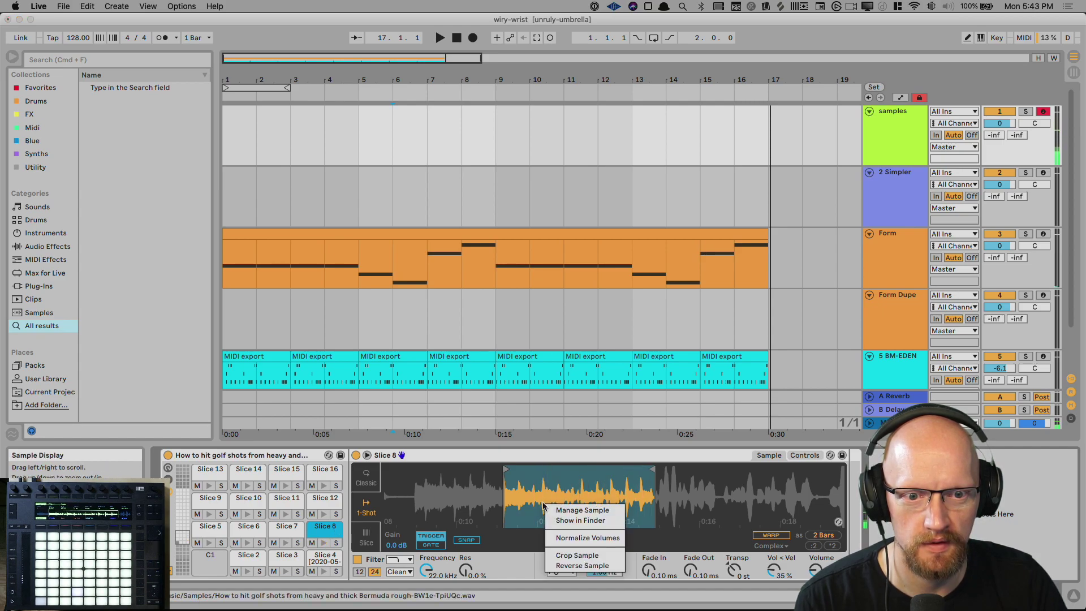
pyautogui.click(561, 559)
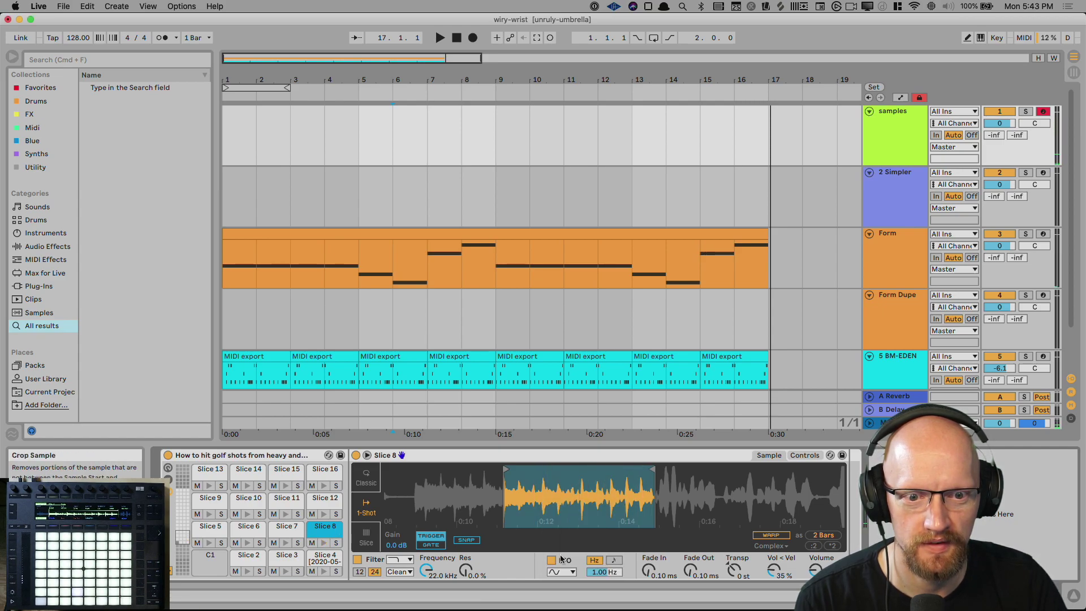
pyautogui.rightClick(530, 502)
pyautogui.press('Escape')
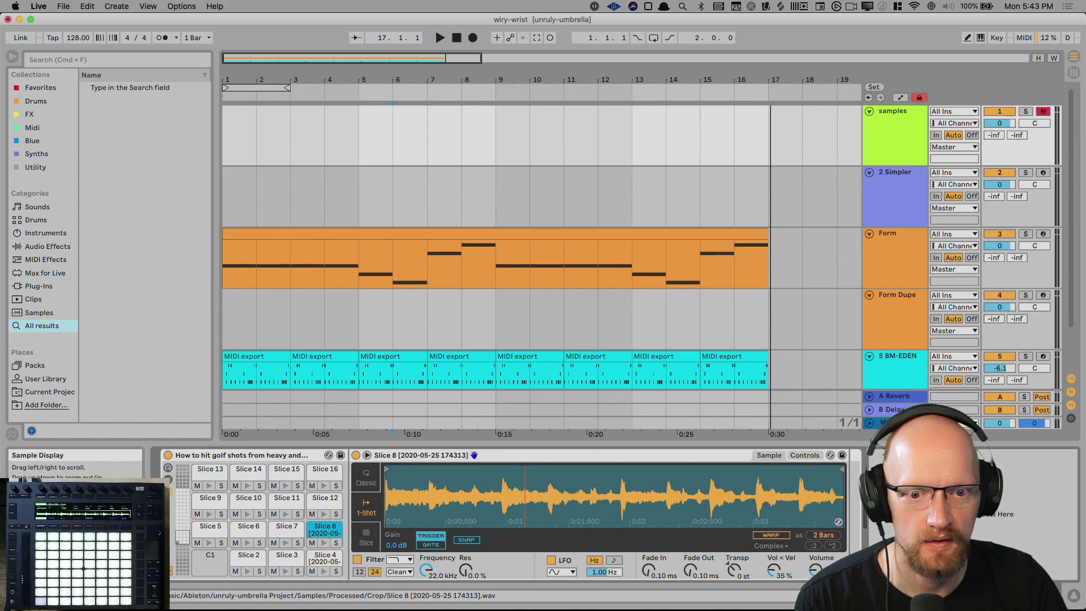
pyautogui.rightClick(538, 512)
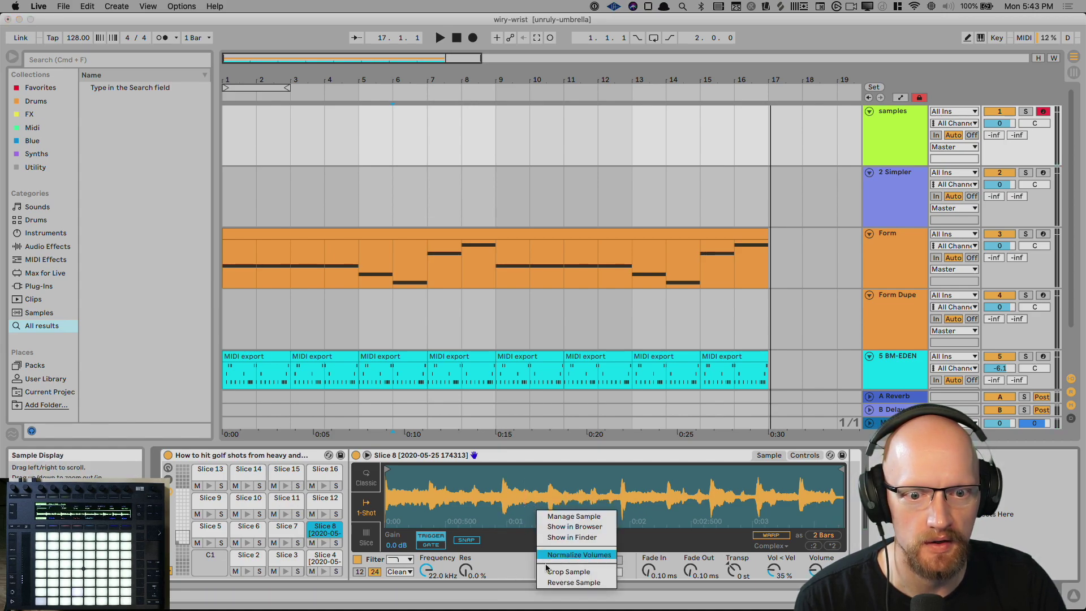
pyautogui.click(575, 527)
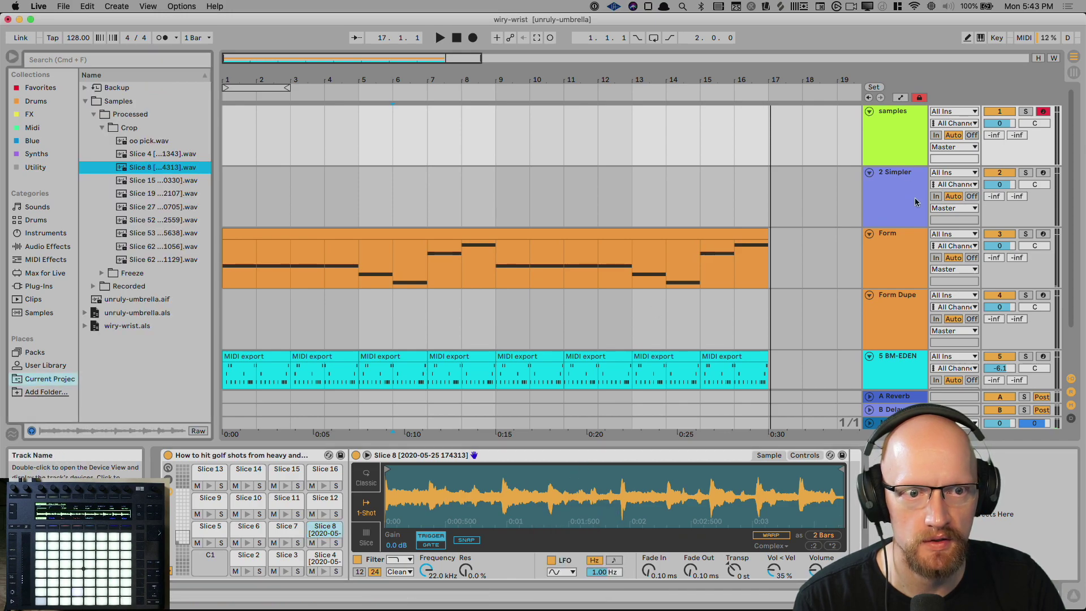
# Load the cropped Slice 8 file into the Simpler on track 2 and turn on Warp.
pyautogui.press('Down')
pyautogui.moveTo(177, 167); pyautogui.dragTo(387, 498)
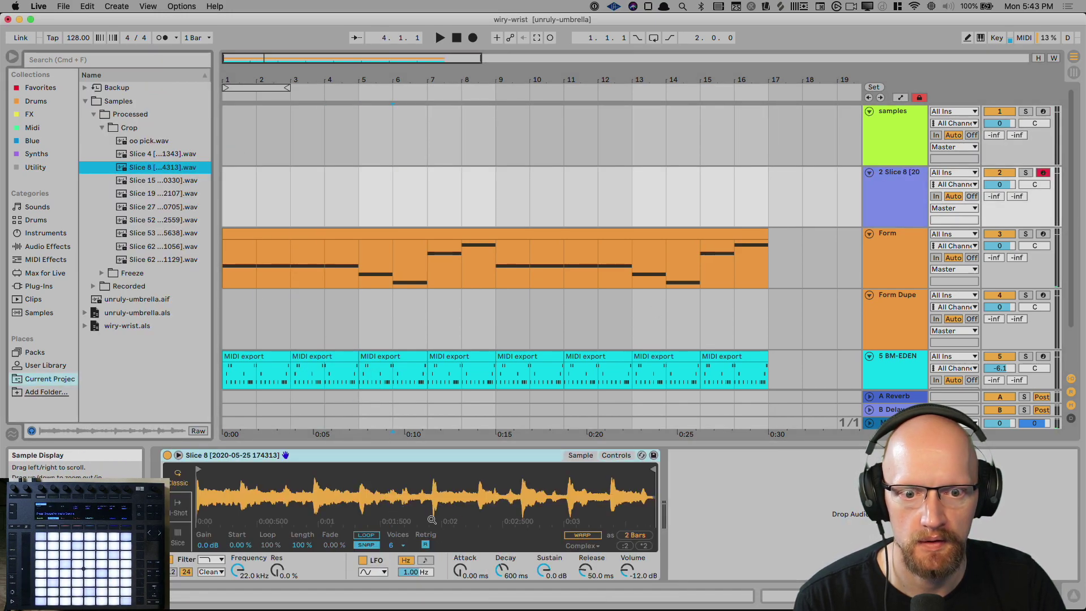
pyautogui.click(580, 535)
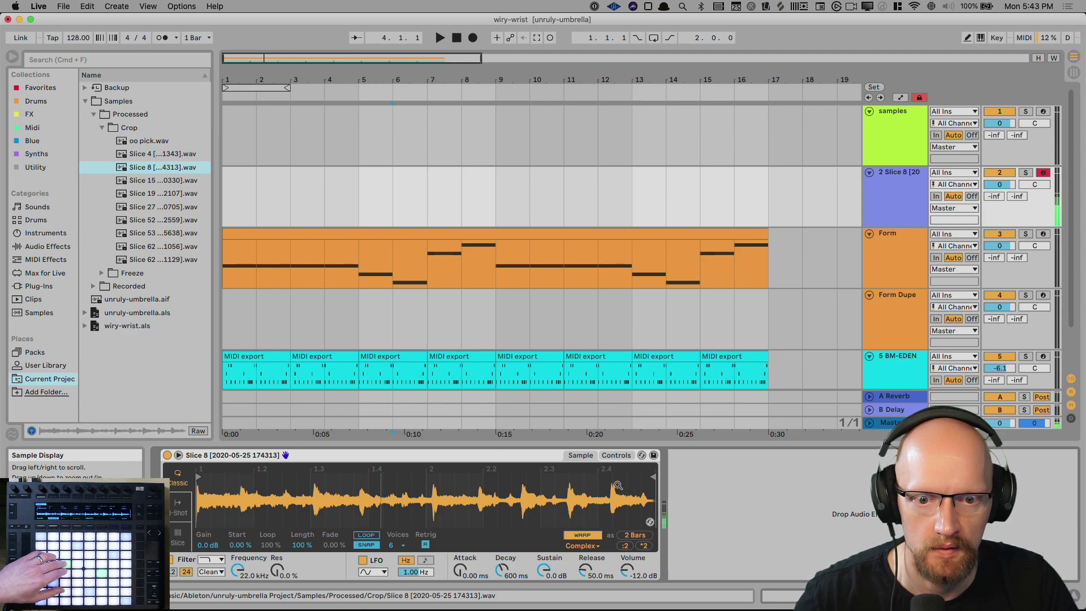
# Move the Simpler's sample start to about bar 2 and audition it against the arrangement.
pyautogui.moveTo(199, 475); pyautogui.dragTo(421, 470)
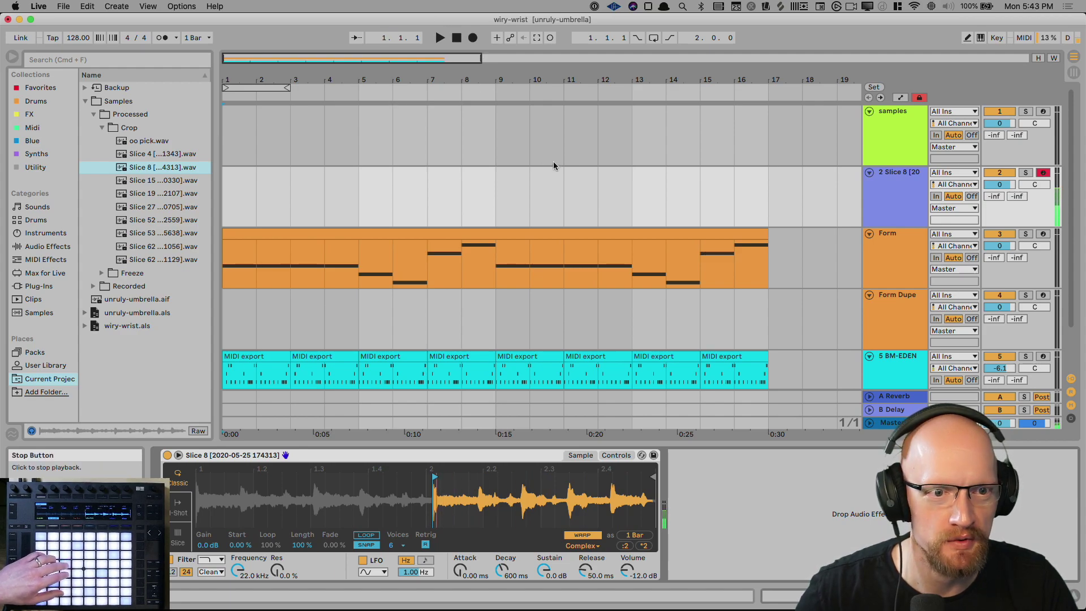
pyautogui.click(441, 38)
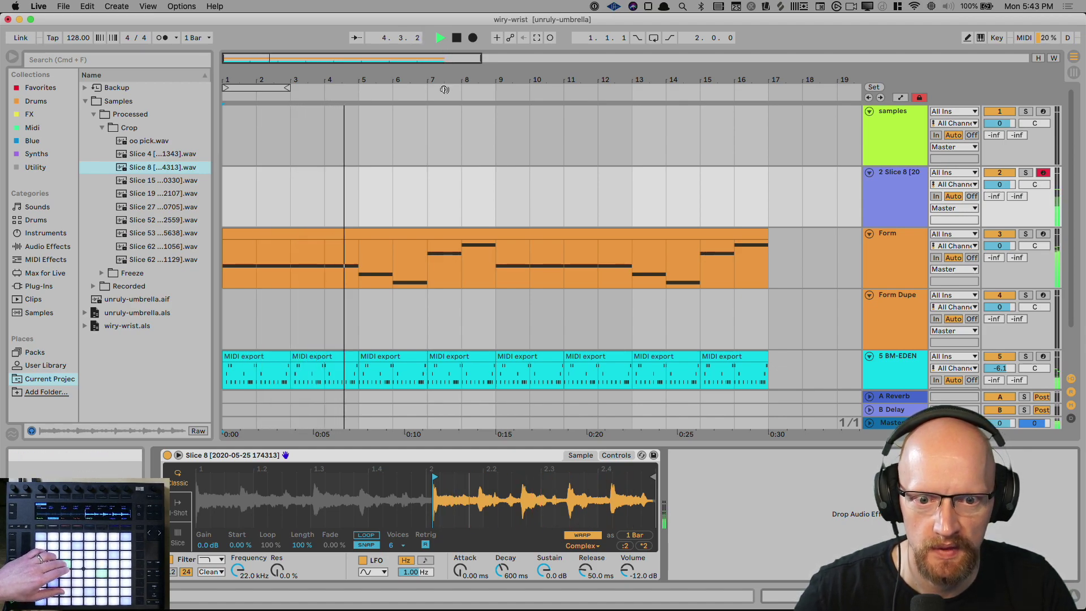
pyautogui.press('space')
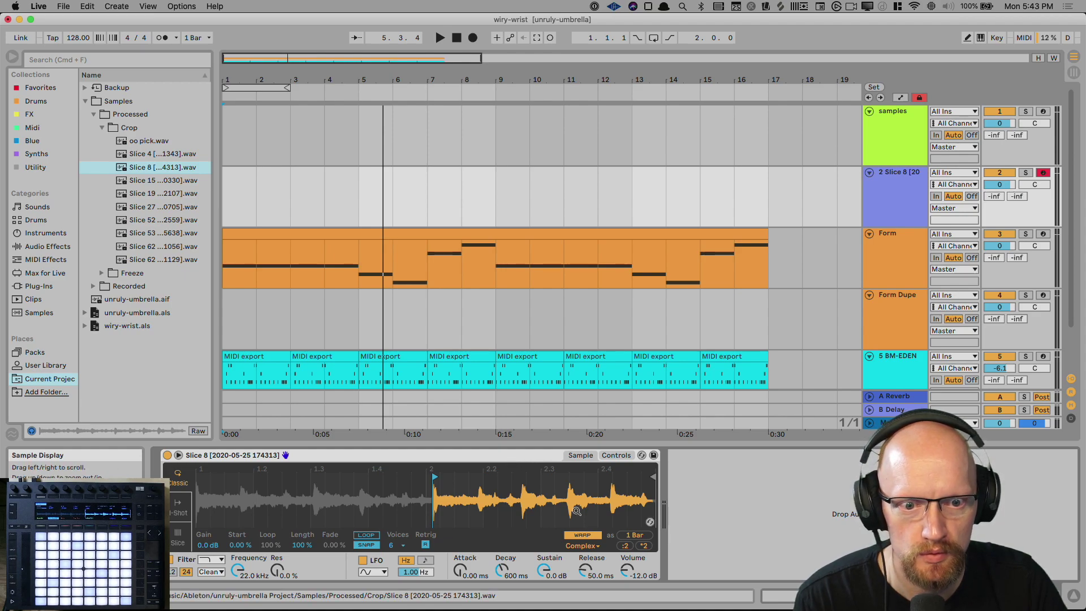
# Convert the Simpler on track 2 to a Sampler.
pyautogui.rightClick(517, 455)
pyautogui.click(610, 448)
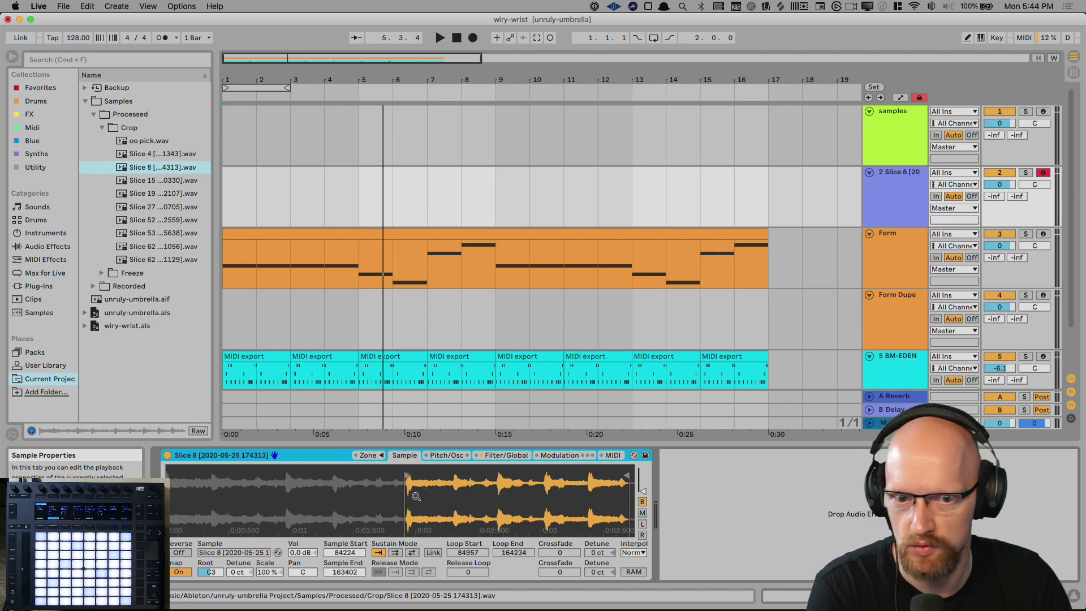
# Delete the Slice 8 instrument track and insert a new audio track below the samples track.
pyautogui.click(890, 185)
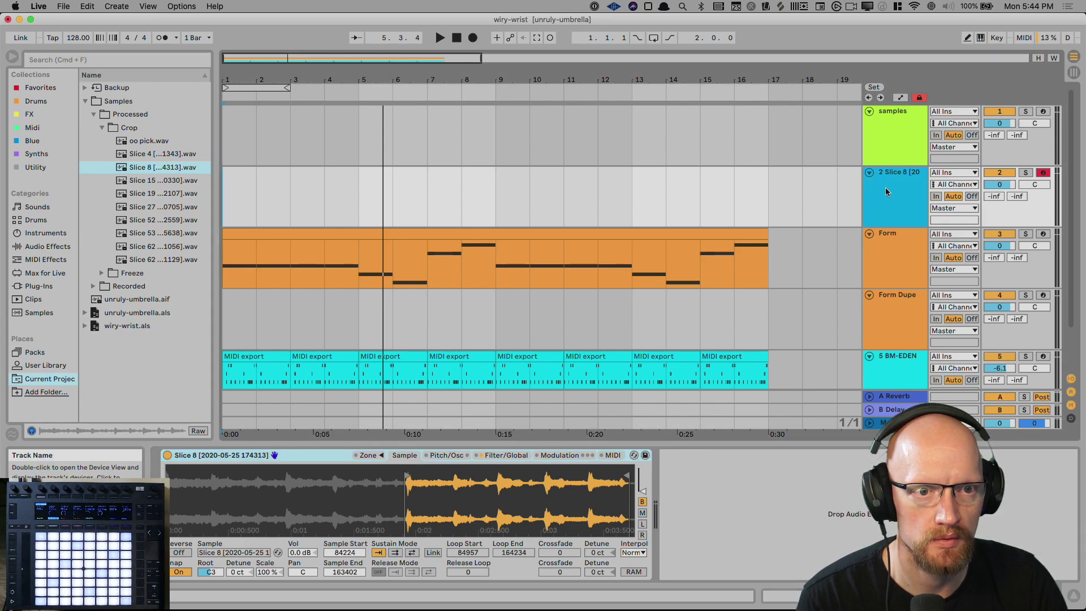
pyautogui.press('Delete')
pyautogui.click(888, 146)
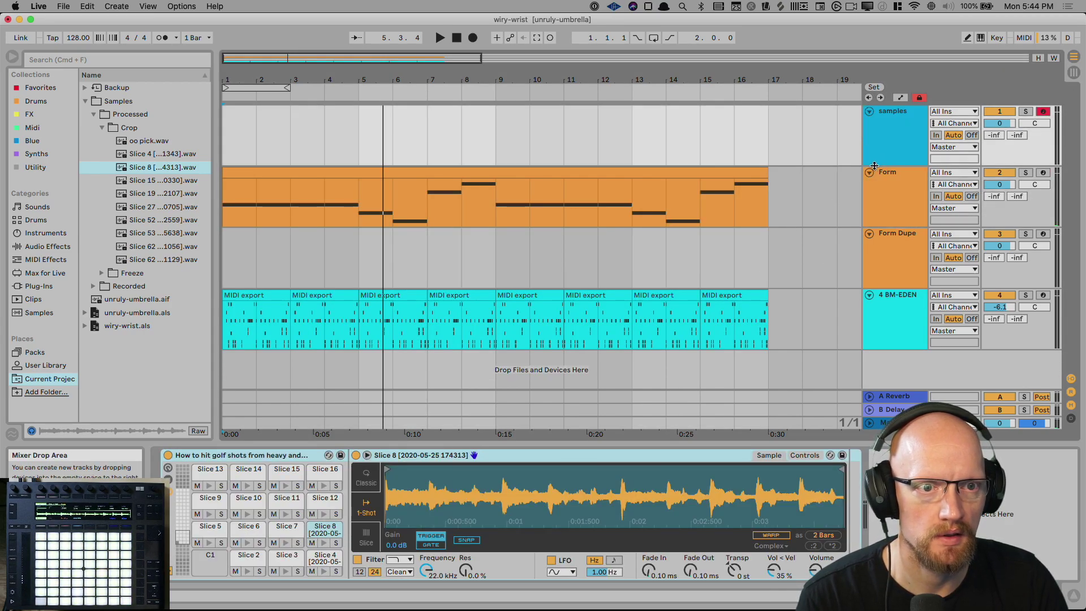
pyautogui.press('super+t')
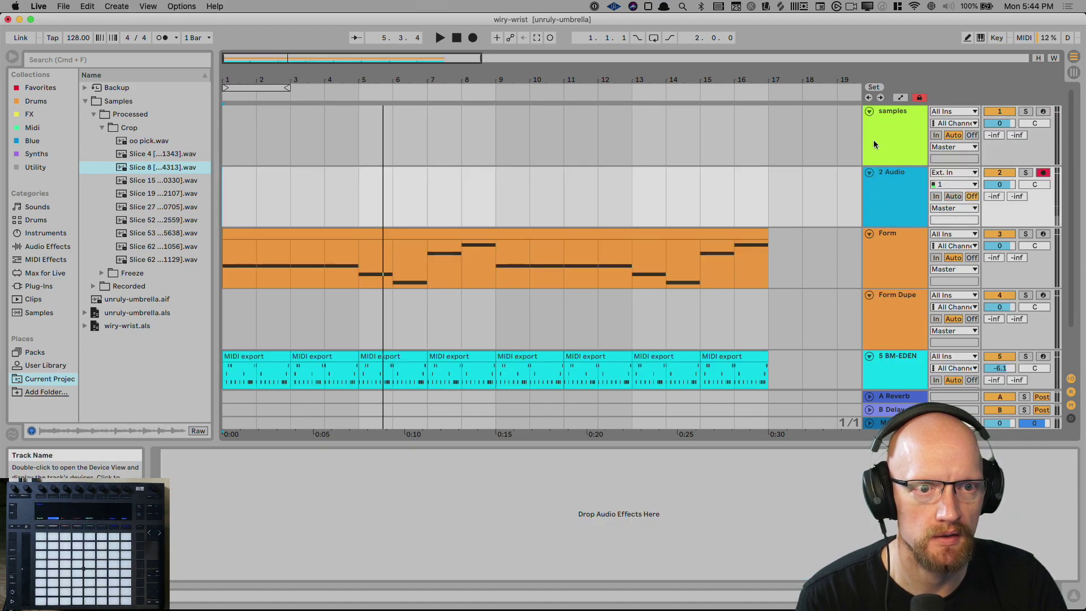
# Place the cropped Slice 8 file at bar 1 of the new audio track and open the clip's sample editor.
pyautogui.click(873, 144)
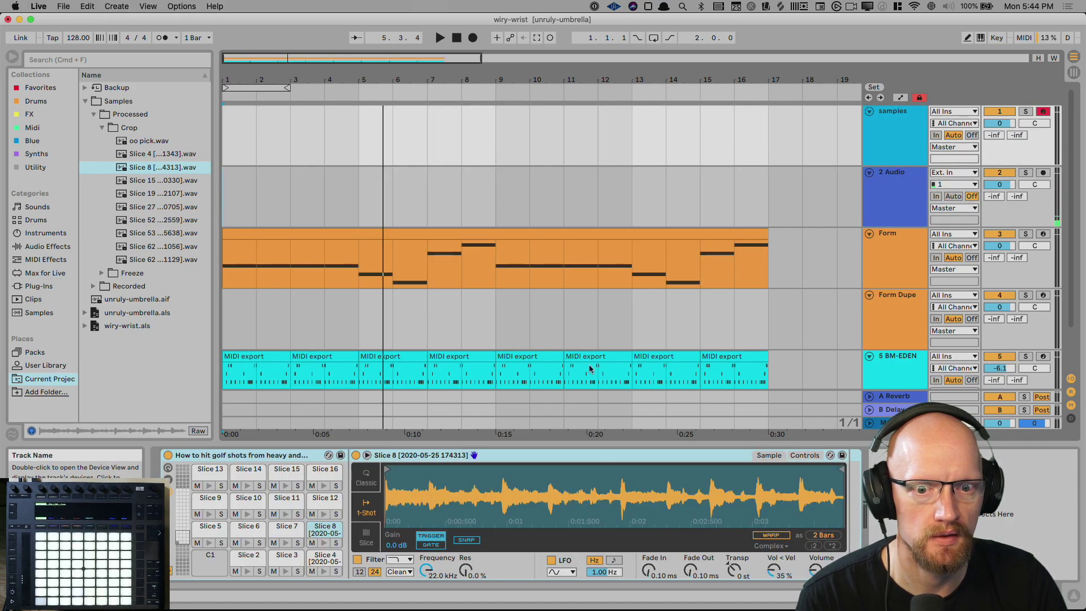
pyautogui.click(170, 170)
pyautogui.moveTo(223, 187); pyautogui.dragTo(264, 169)
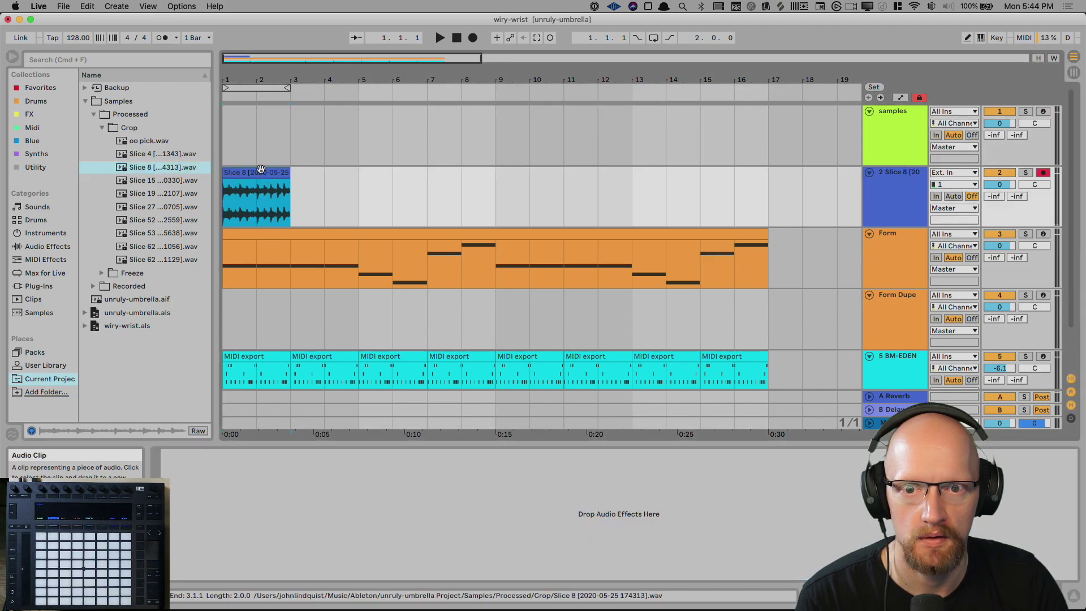
pyautogui.click(233, 173)
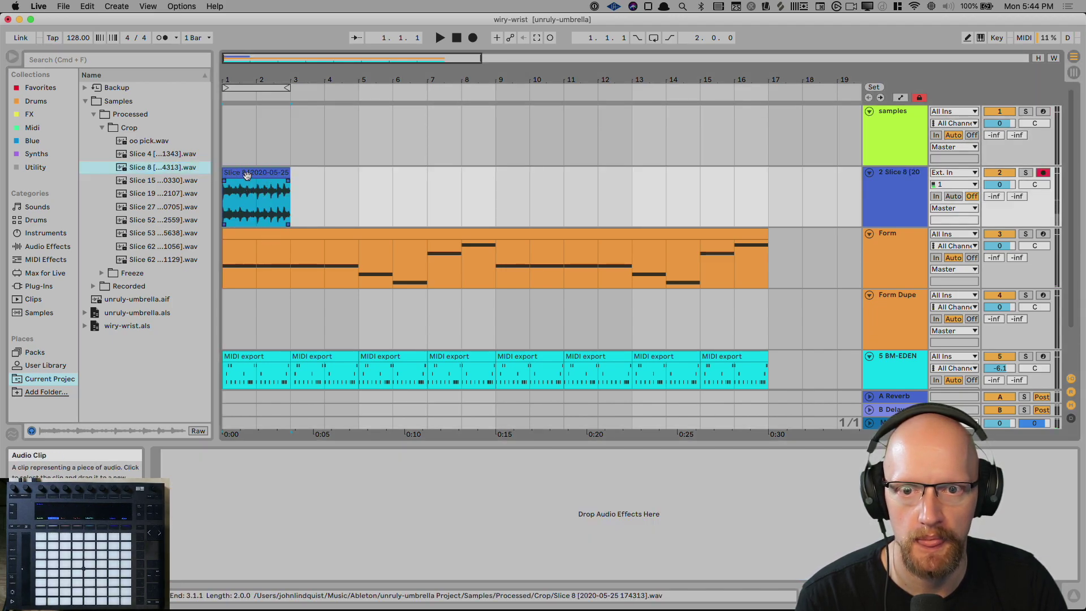
pyautogui.doubleClick(249, 174)
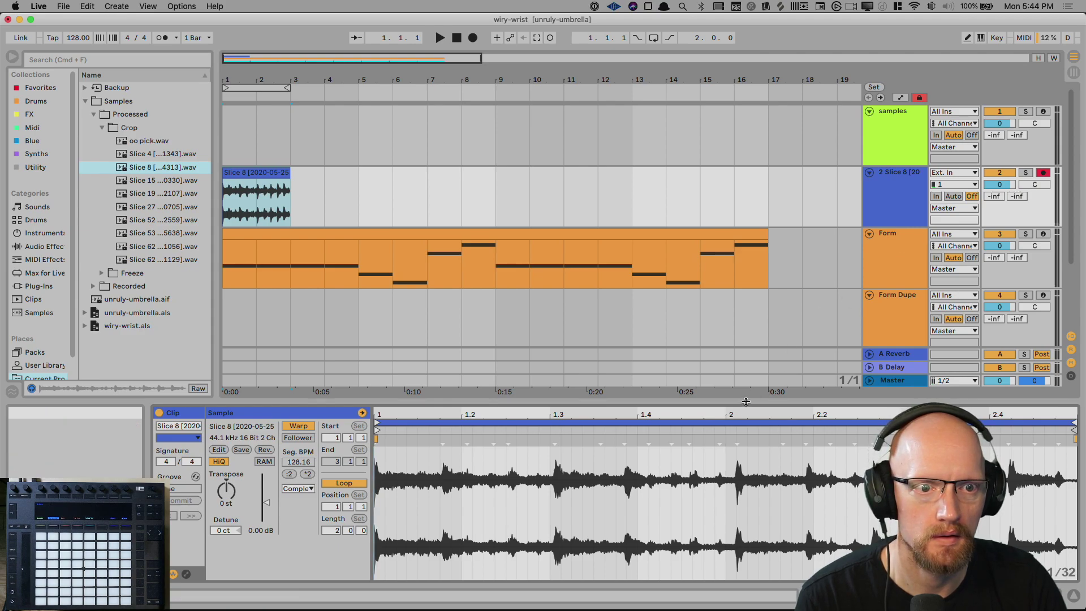
pyautogui.moveTo(745, 401); pyautogui.dragTo(744, 428)
# Review the Form track's device chain and play the arrangement from the start with the Slice 8 clip.
pyautogui.click(881, 143)
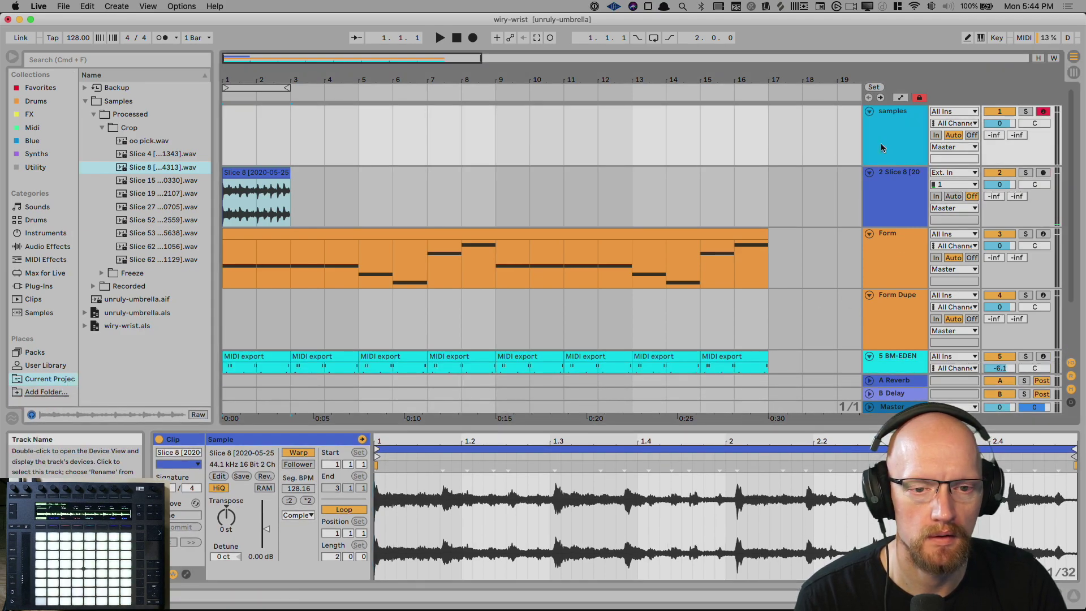
pyautogui.click(877, 267)
pyautogui.click(831, 242)
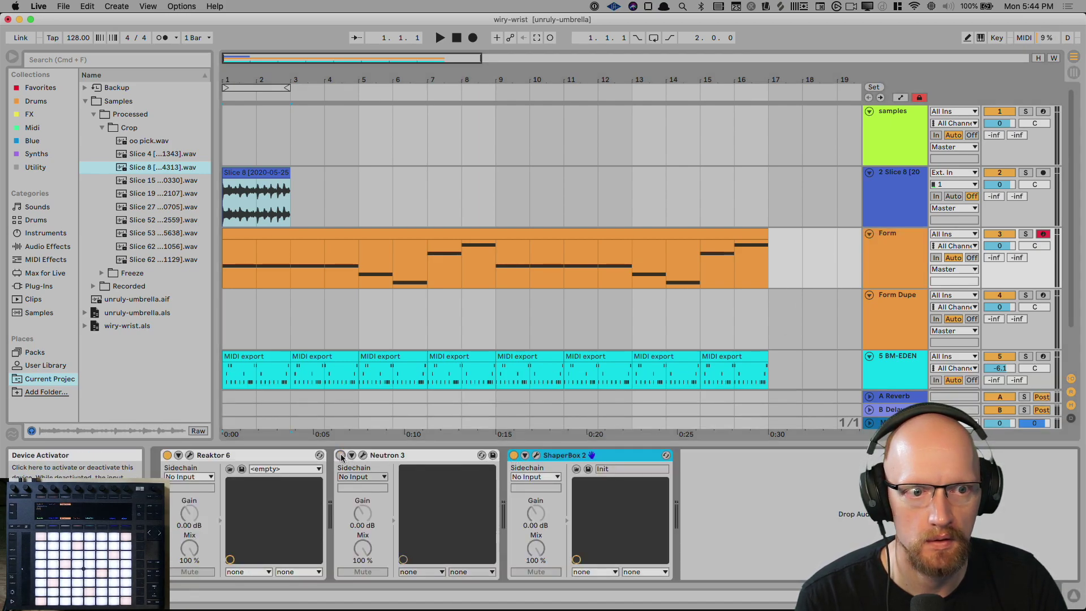
pyautogui.scroll(-2, 997, 164)
pyautogui.scroll(2, 997, 164)
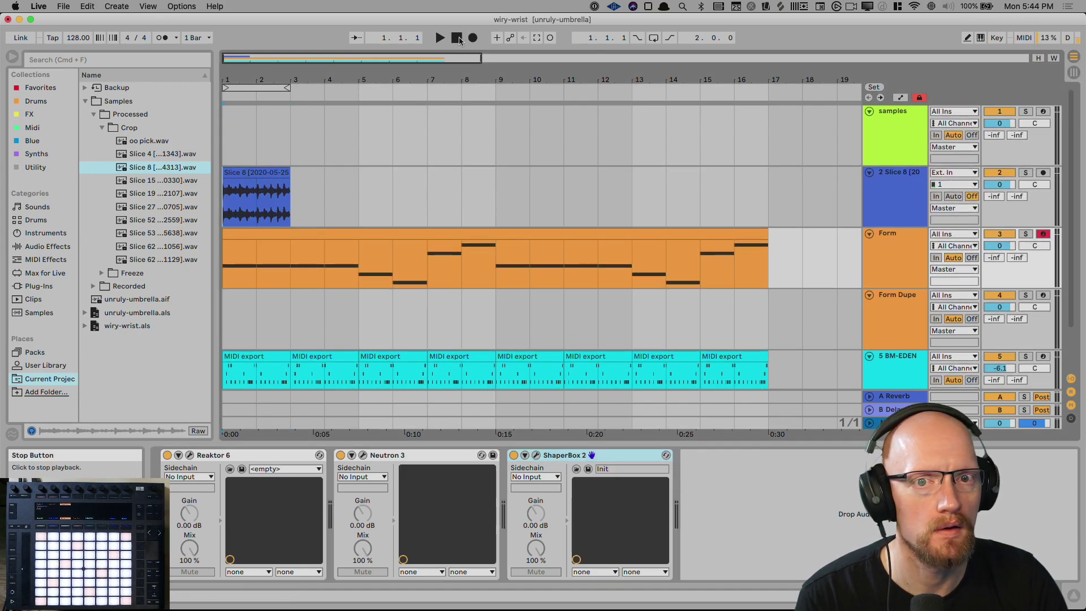
pyautogui.press('space')
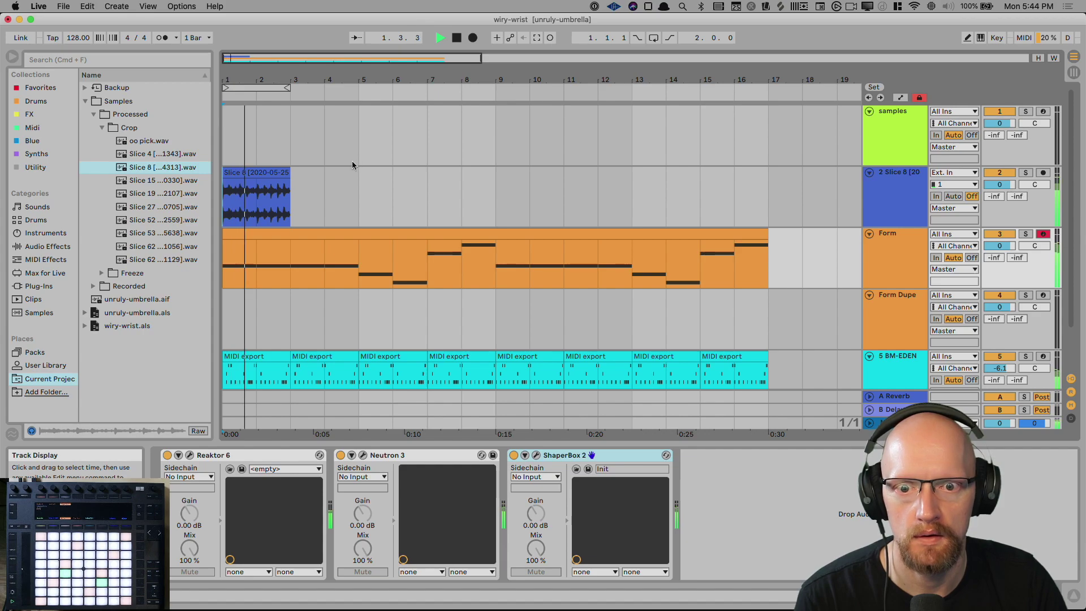
pyautogui.press('space')
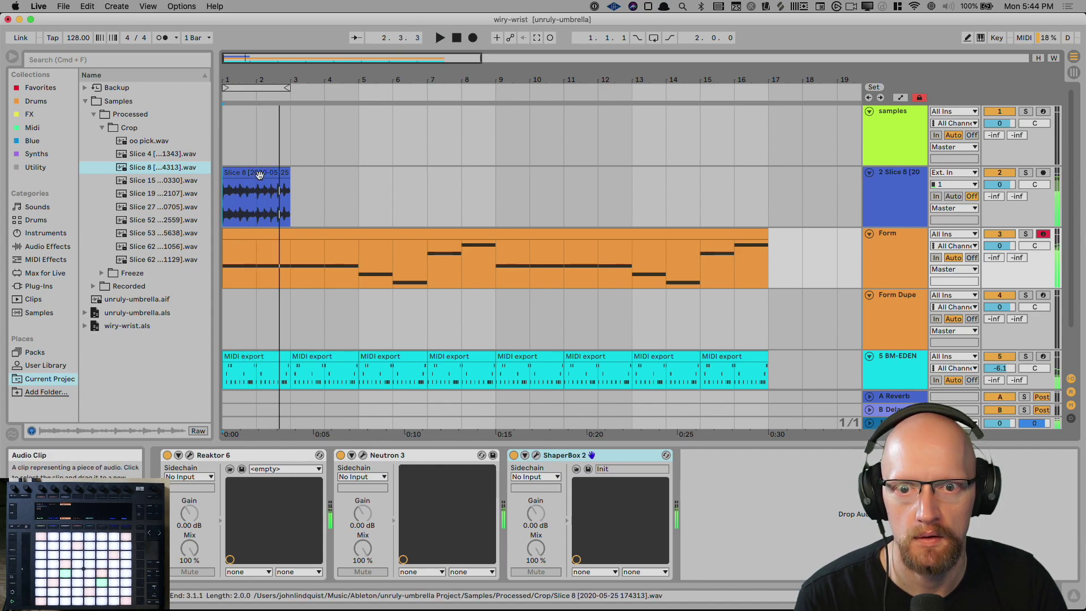
# Open the Slice 8 clip in an enlarged sample editor and play it with its track soloed.
pyautogui.click(260, 174)
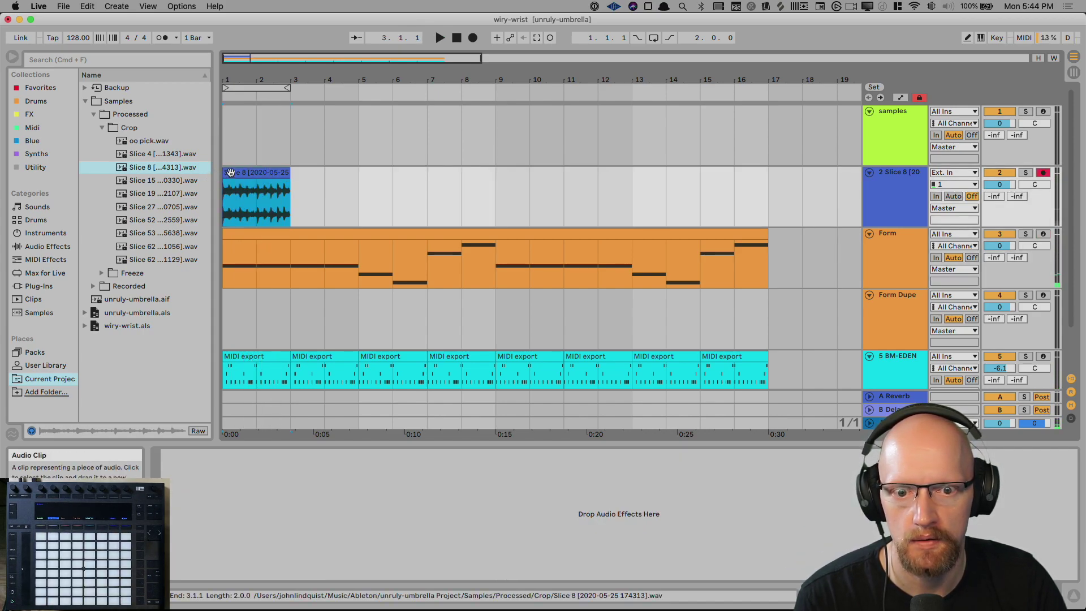
pyautogui.doubleClick(252, 168)
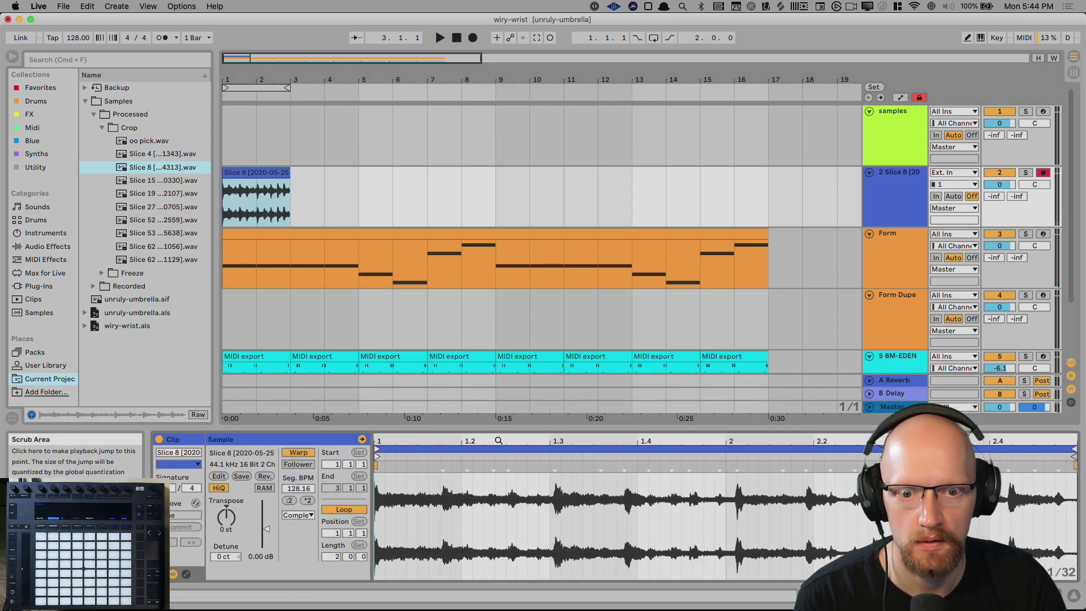
pyautogui.moveTo(500, 425); pyautogui.dragTo(500, 303)
pyautogui.press('space')
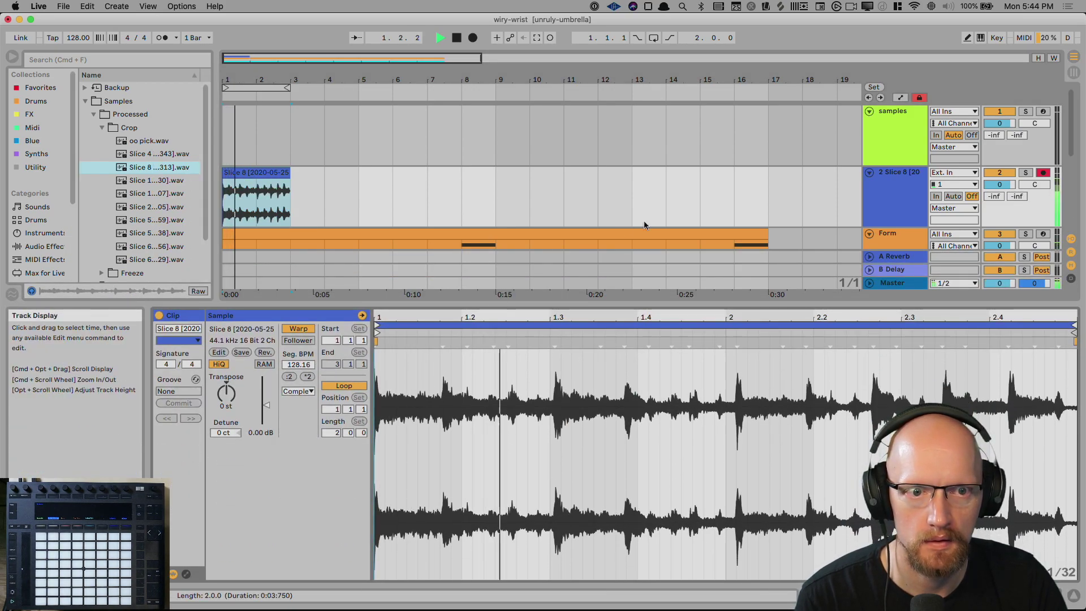
pyautogui.press('space')
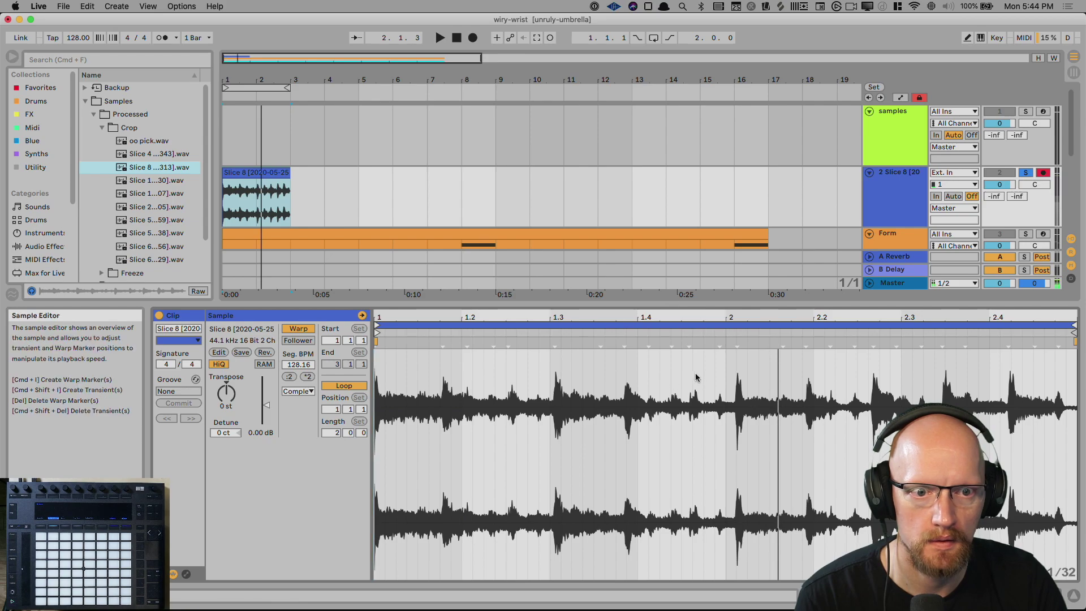
# Set the Slice 8 clip's start and loop position to 2.1.1 and play it.
pyautogui.moveTo(377, 333); pyautogui.dragTo(737, 326)
pyautogui.press('space')
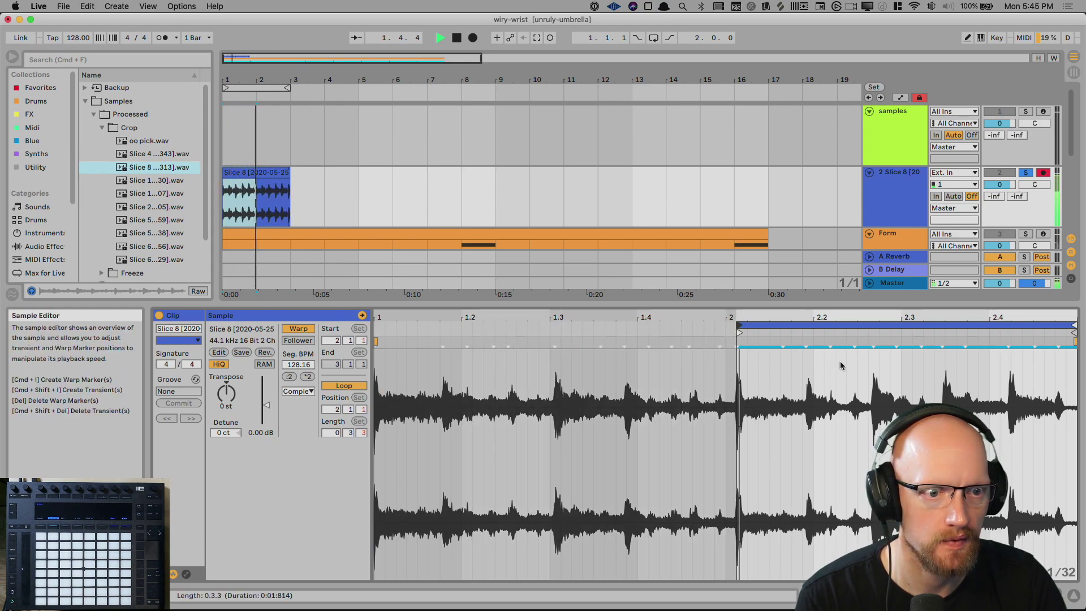
# Crop the Slice 8 clip's sample to its looped region starting at 2.1.1.
pyautogui.rightClick(831, 389)
pyautogui.click(872, 394)
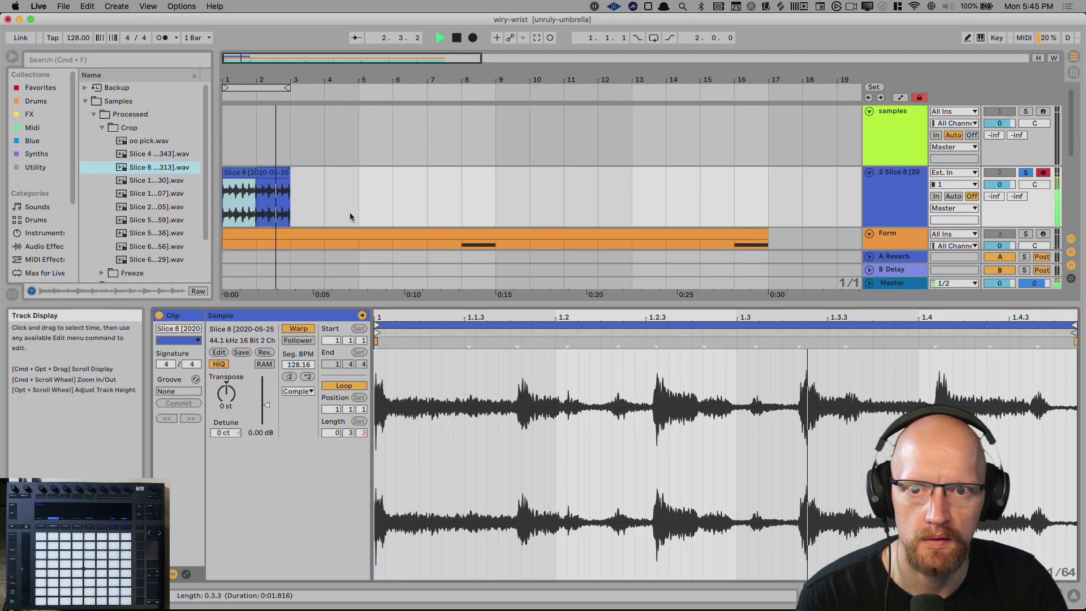
pyautogui.press('space')
# Shorten the cropped Slice 8 clip in the arrangement to one bar, ending at bar 2, and play it.
pyautogui.click(274, 172)
pyautogui.press('Delete')
pyautogui.press('super+z')
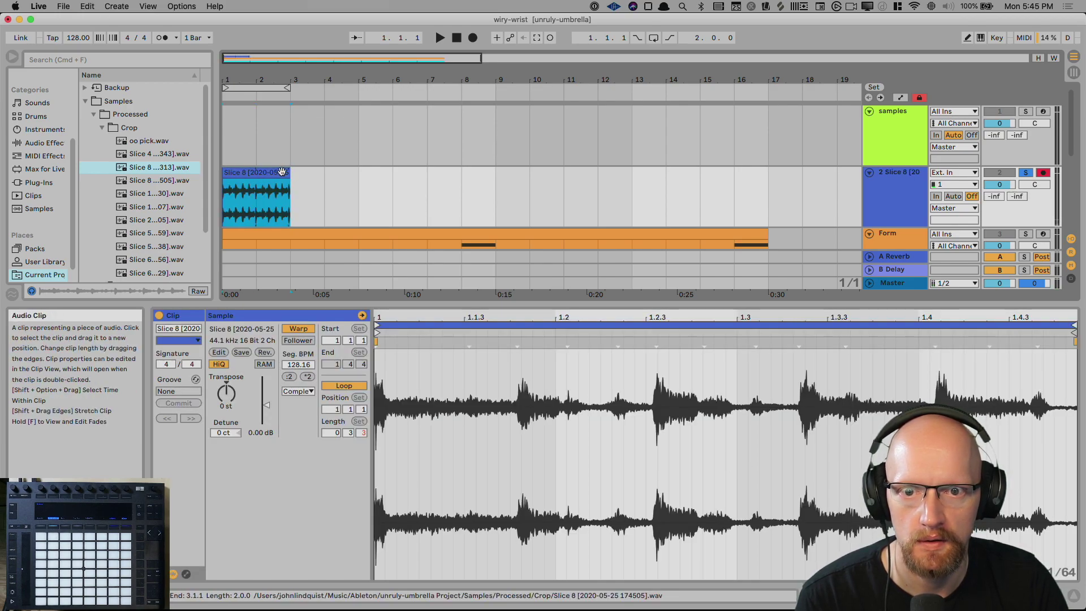
pyautogui.moveTo(289, 172); pyautogui.dragTo(258, 172)
pyautogui.press('space')
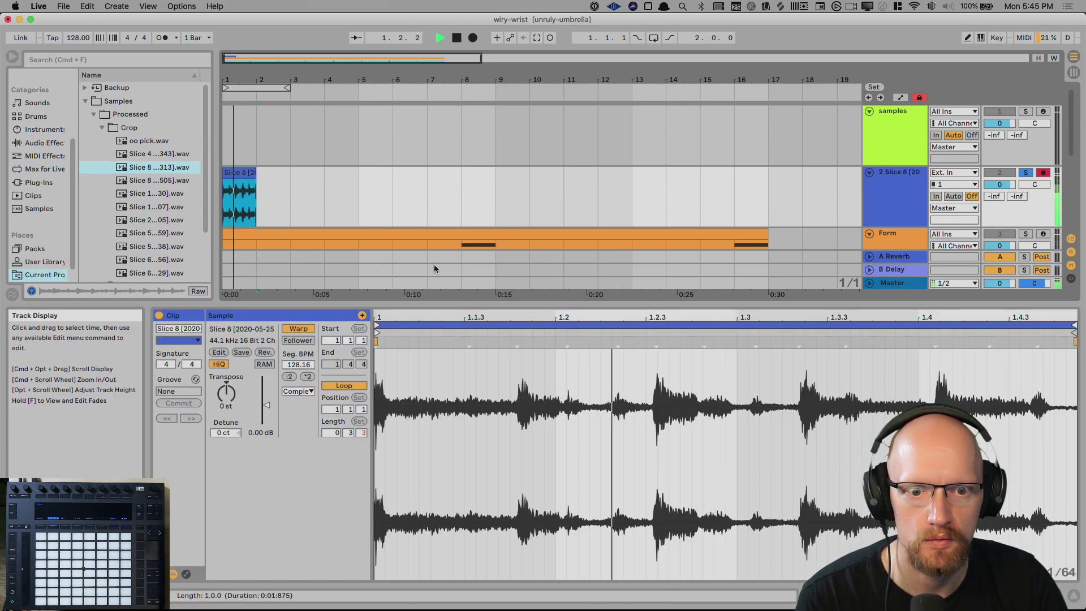
# Try warping the Slice 8 sample's next two main hits onto beats 1.2 and 1.3, and undo the warp moves.
pyautogui.press('space')
pyautogui.doubleClick(517, 342)
pyautogui.moveTo(523, 341); pyautogui.dragTo(561, 341)
pyautogui.doubleClick(687, 341)
pyautogui.moveTo(686, 341); pyautogui.dragTo(737, 341)
pyautogui.press('space')
pyautogui.press('space')
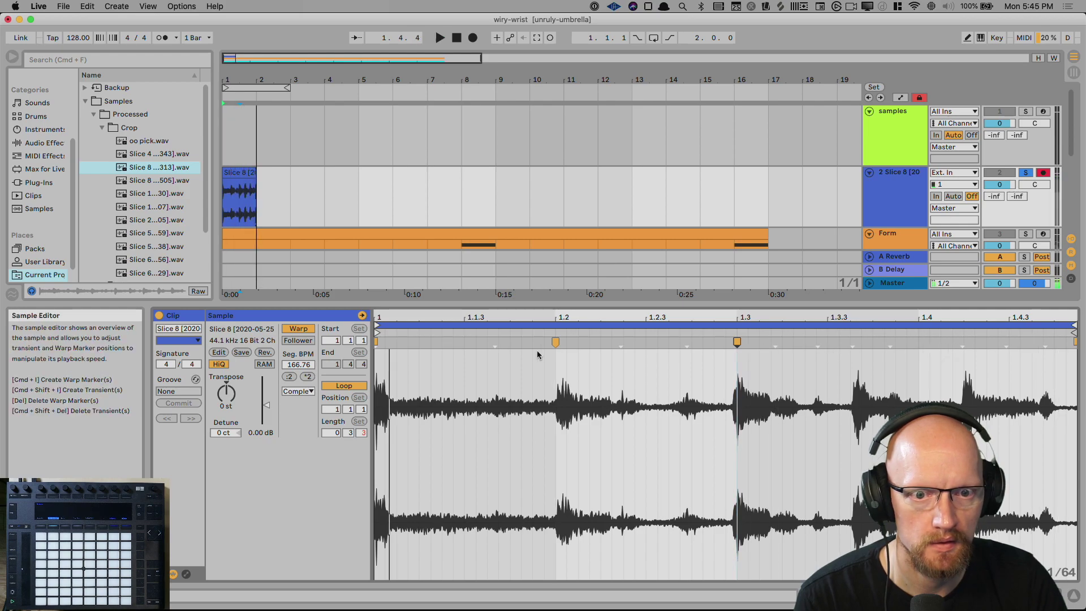
pyautogui.press('super+z')
pyautogui.press('super+z')
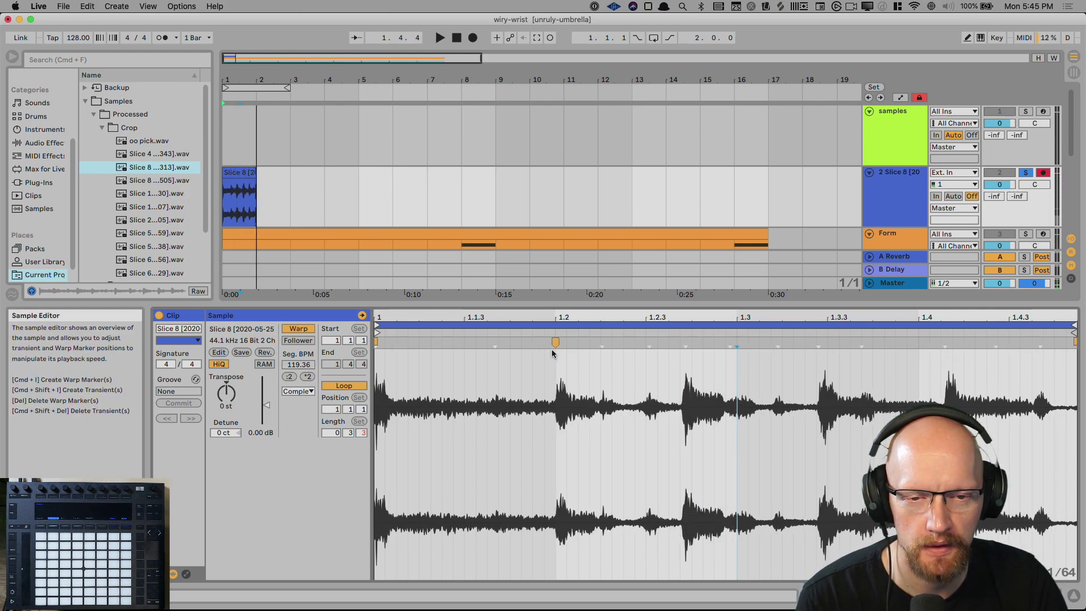
pyautogui.press('super+z')
# Warp the Slice 8 sample's main hits onto 1.1.4, 1.2.3, 1.3.2 and 1.4, and play the result.
pyautogui.press('space')
pyautogui.press('space')
pyautogui.moveTo(939, 341); pyautogui.dragTo(922, 343)
pyautogui.press('space')
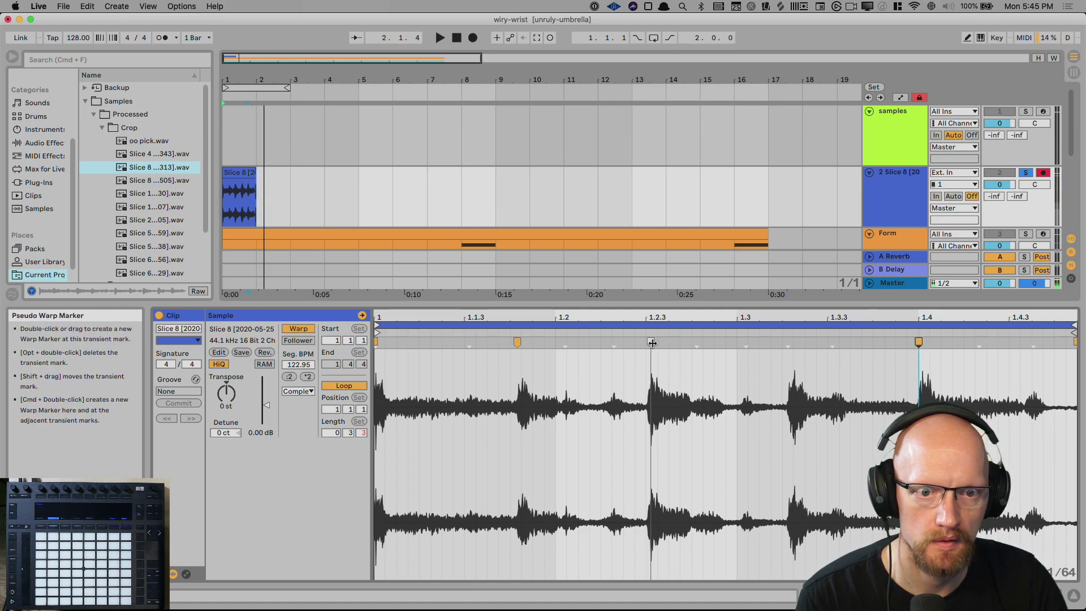
pyautogui.press('space')
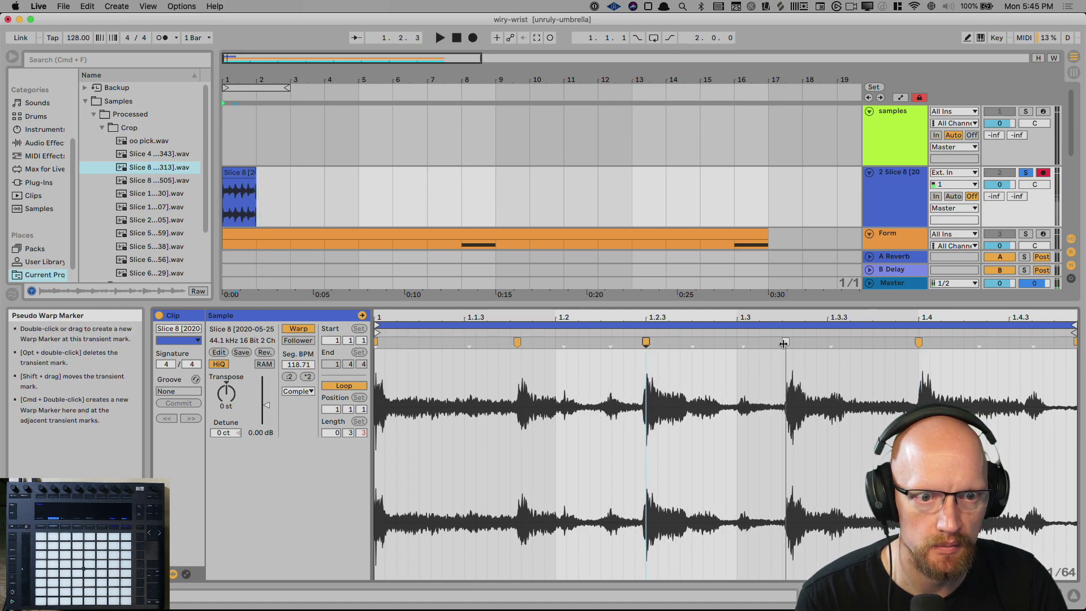
pyautogui.moveTo(781, 343); pyautogui.dragTo(777, 344)
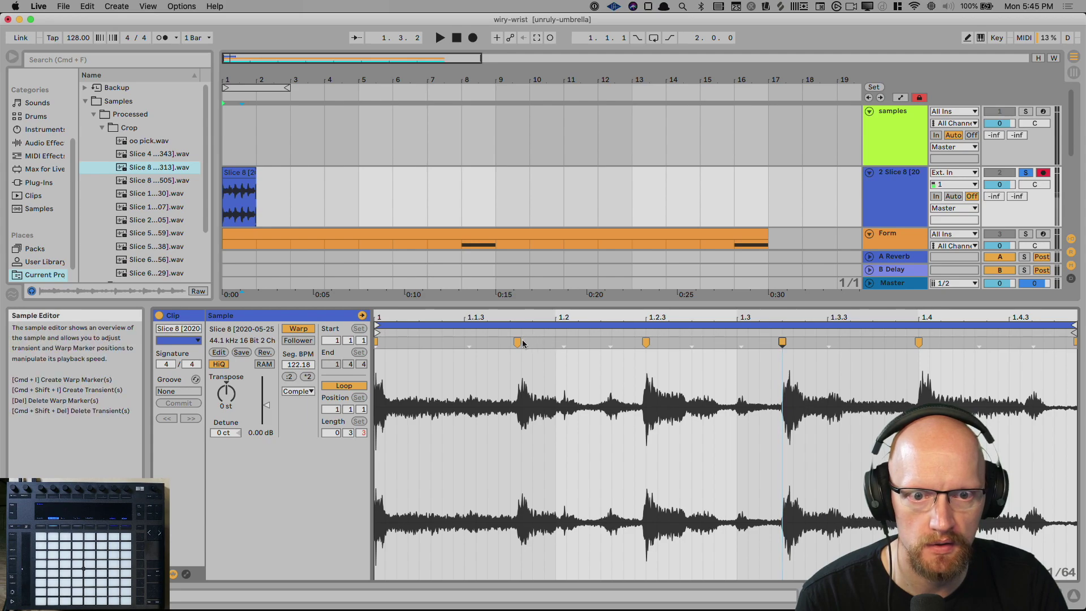
pyautogui.moveTo(517, 342); pyautogui.dragTo(511, 342)
pyautogui.press('space')
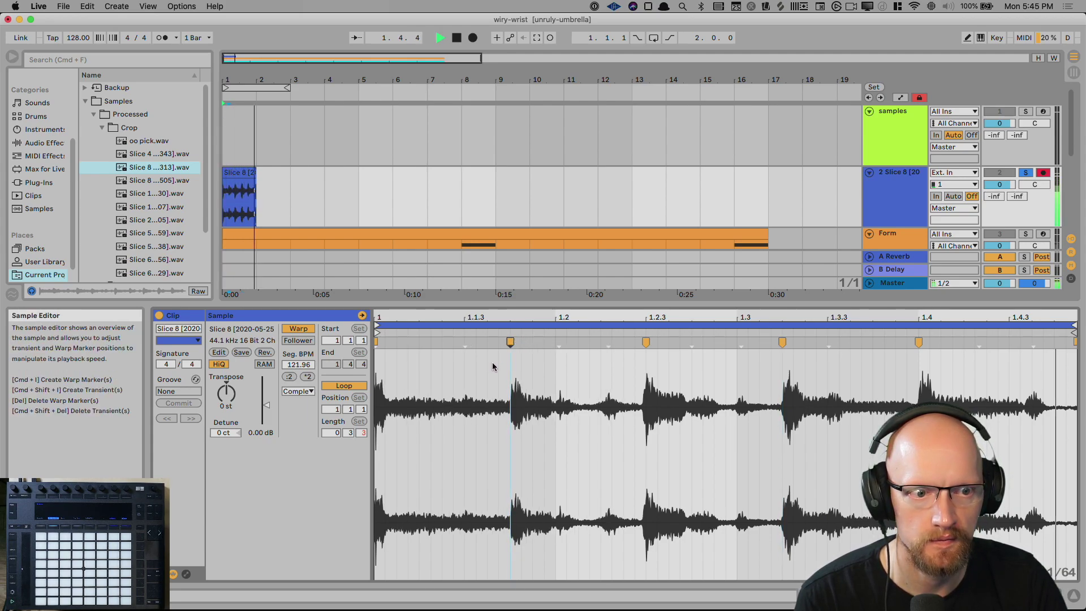
# Add warp markers on the quieter transients at 1.2, 1.3 and just after 1.4.3, and one midway between 1.4 and 1.4.3.
pyautogui.doubleClick(1033, 342)
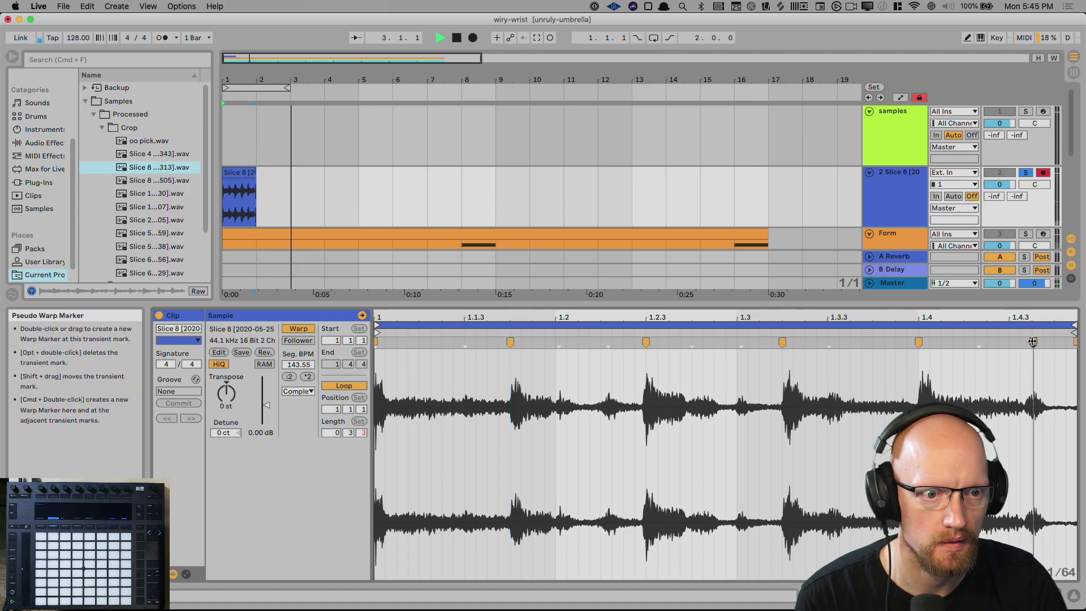
pyautogui.doubleClick(979, 342)
pyautogui.moveTo(978, 342); pyautogui.dragTo(988, 341)
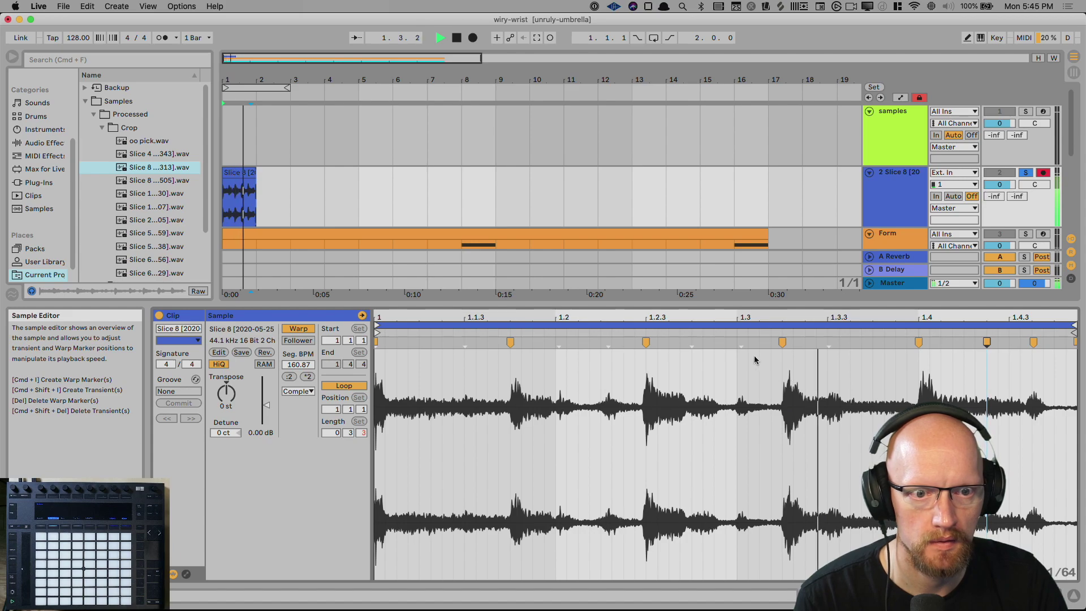
pyautogui.doubleClick(743, 345)
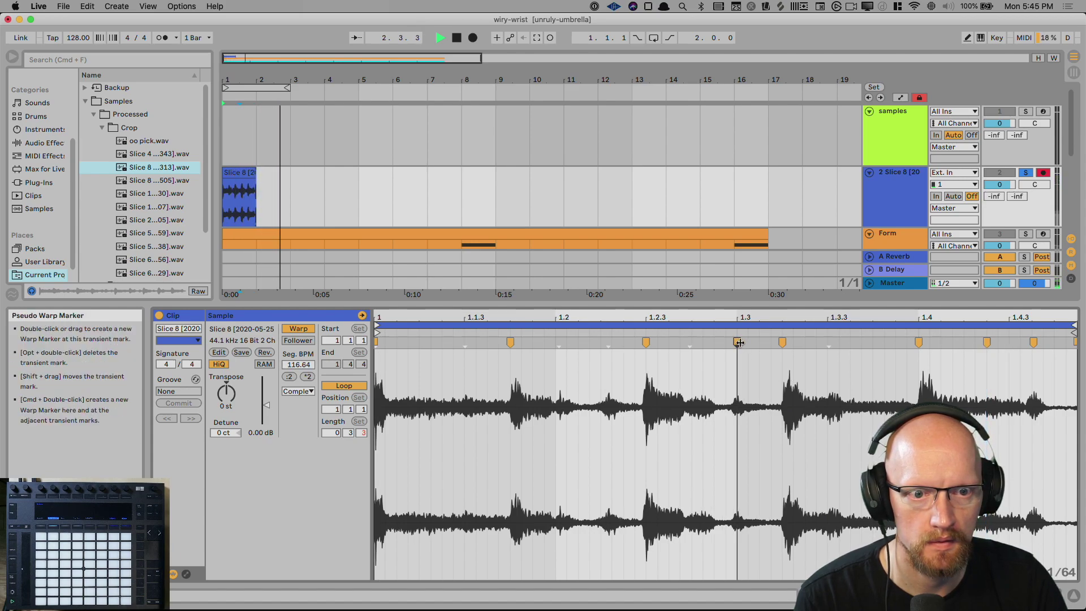
pyautogui.doubleClick(556, 343)
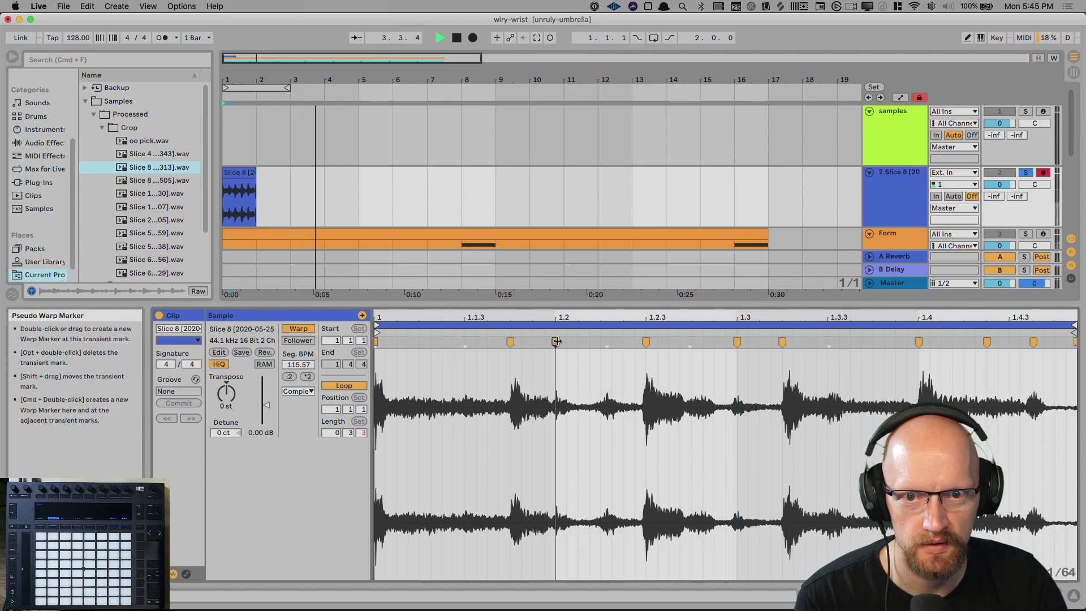
pyautogui.press('space')
# Duplicate the one-bar Slice 8 clip three times to fill bars 1 to 4, and play it with the track unsoloed.
pyautogui.click(253, 190)
pyautogui.press('super+d')
pyautogui.press('super+d')
pyautogui.press('super+d')
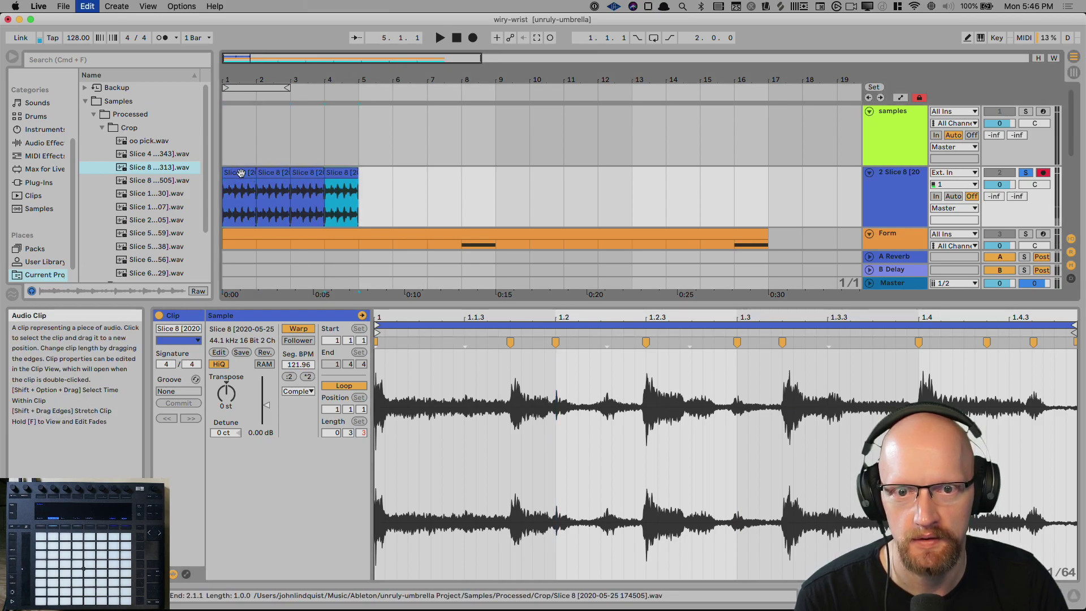
pyautogui.press('space')
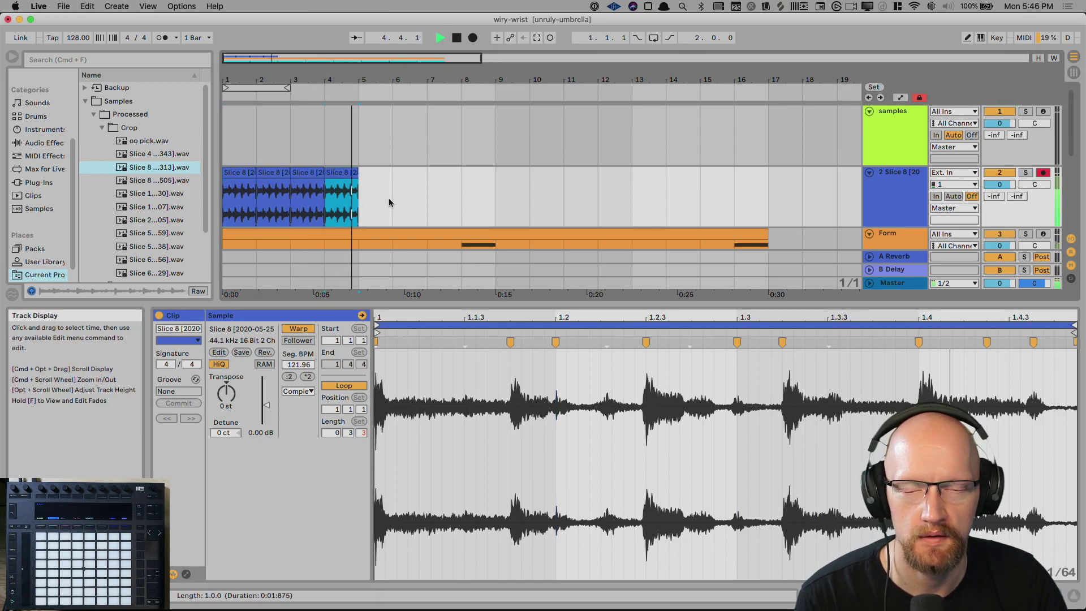
pyautogui.moveTo(590, 303); pyautogui.dragTo(603, 423)
pyautogui.press('space')
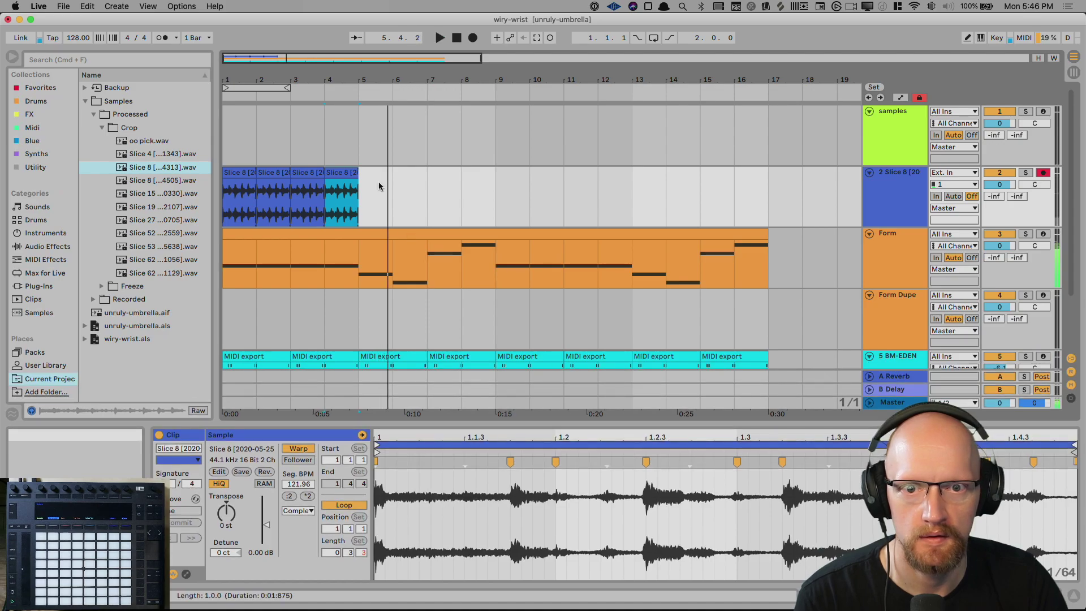
# Return to the start of the song and play the arrangement with all tracks audible.
pyautogui.moveTo(366, 217); pyautogui.dragTo(177, 159)
pyautogui.click(456, 40)
pyautogui.click(456, 41)
pyautogui.press('space')
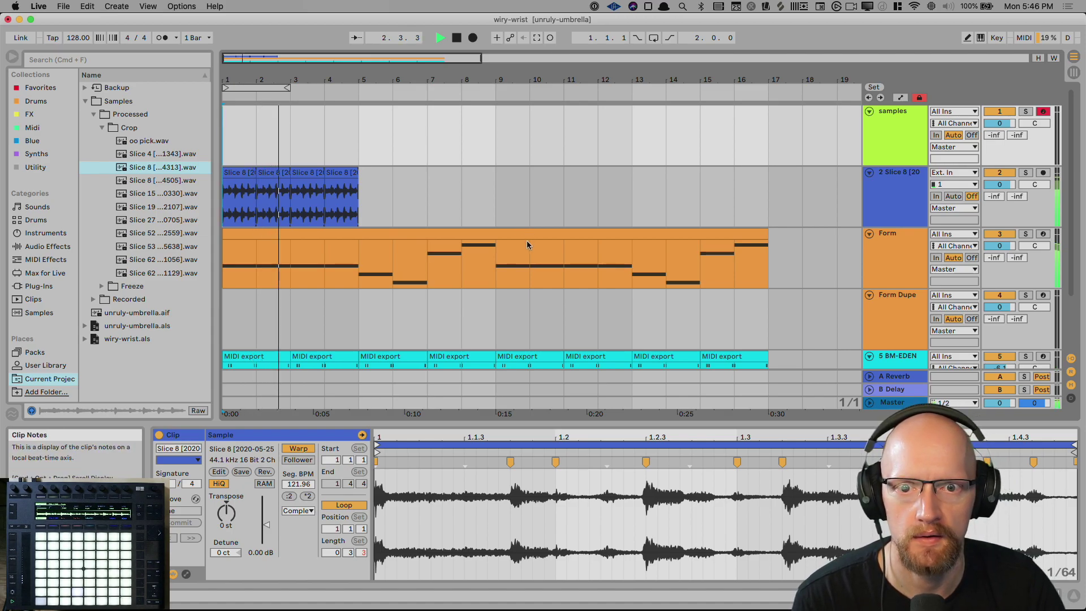
pyautogui.press('space')
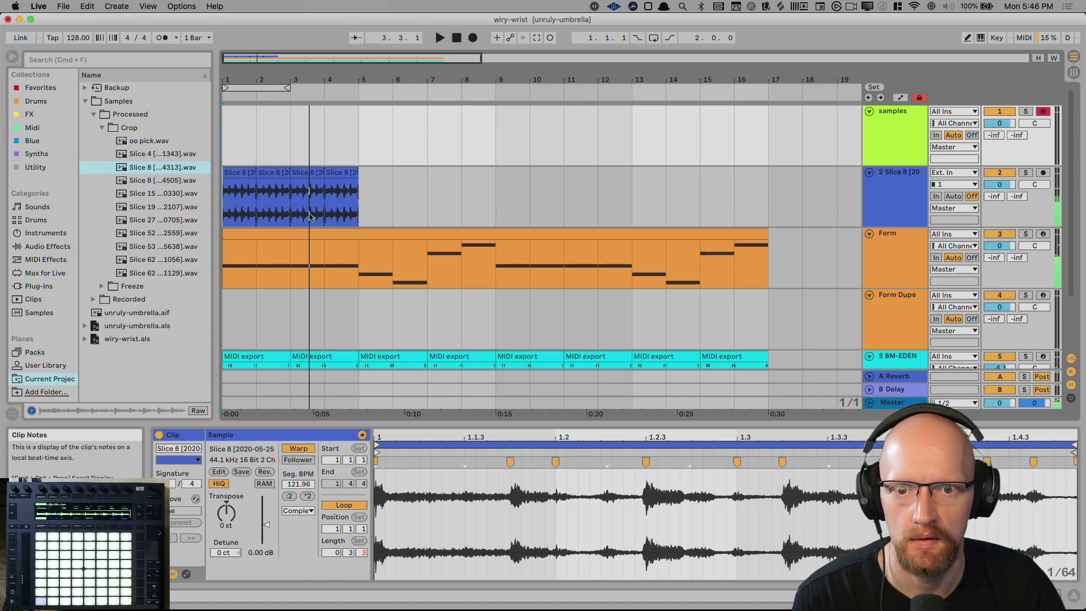
# Open the first Slice 8 clip in an enlarged sample editor and replay its opening bars.
pyautogui.click(236, 182)
pyautogui.moveTo(489, 422); pyautogui.dragTo(489, 289)
pyautogui.press('space')
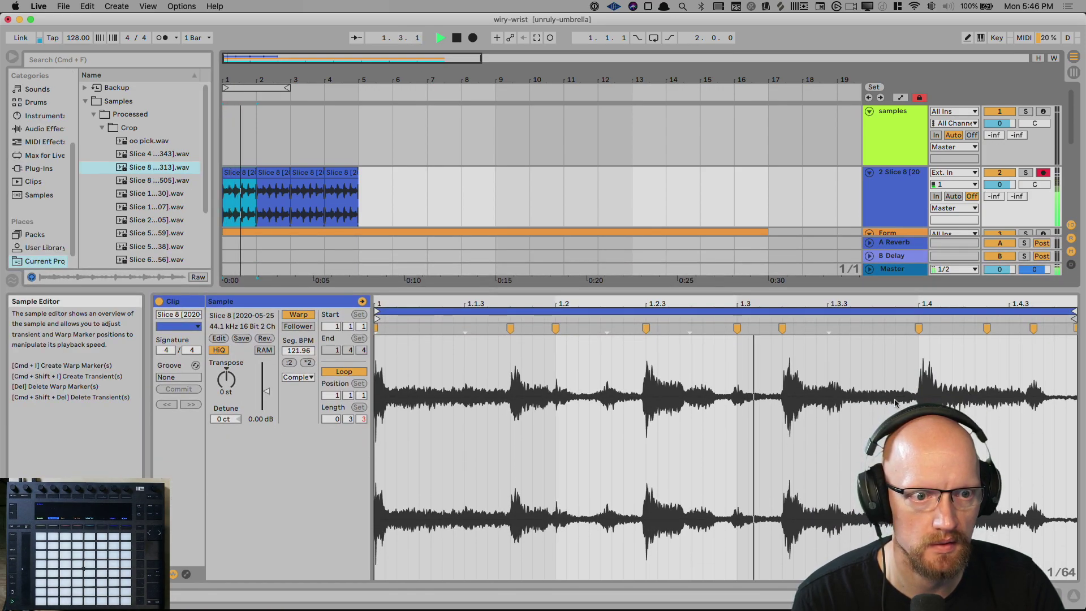
pyautogui.press('space')
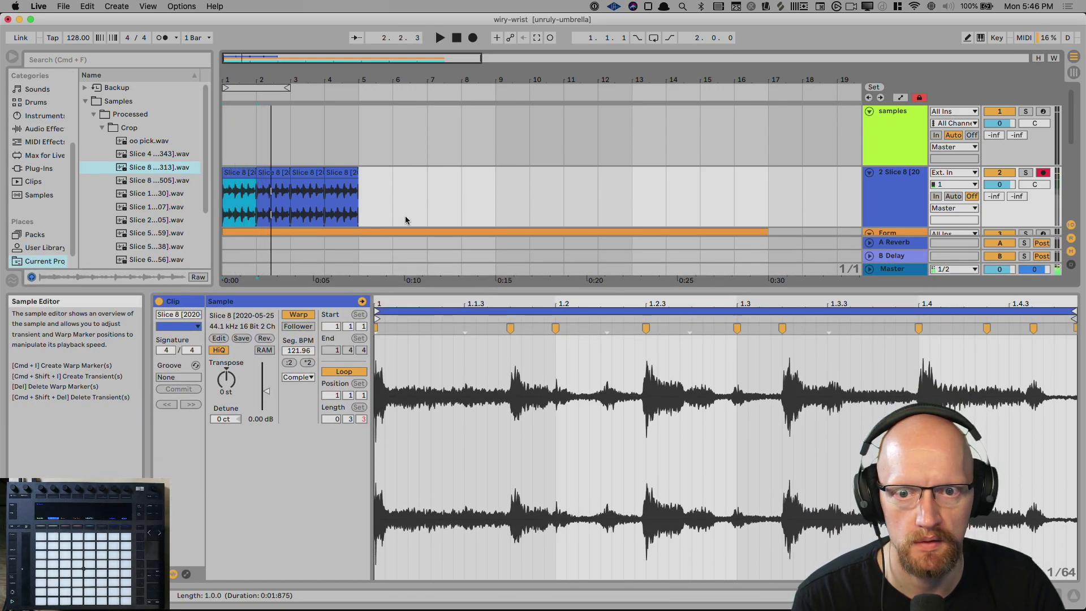
pyautogui.press('space')
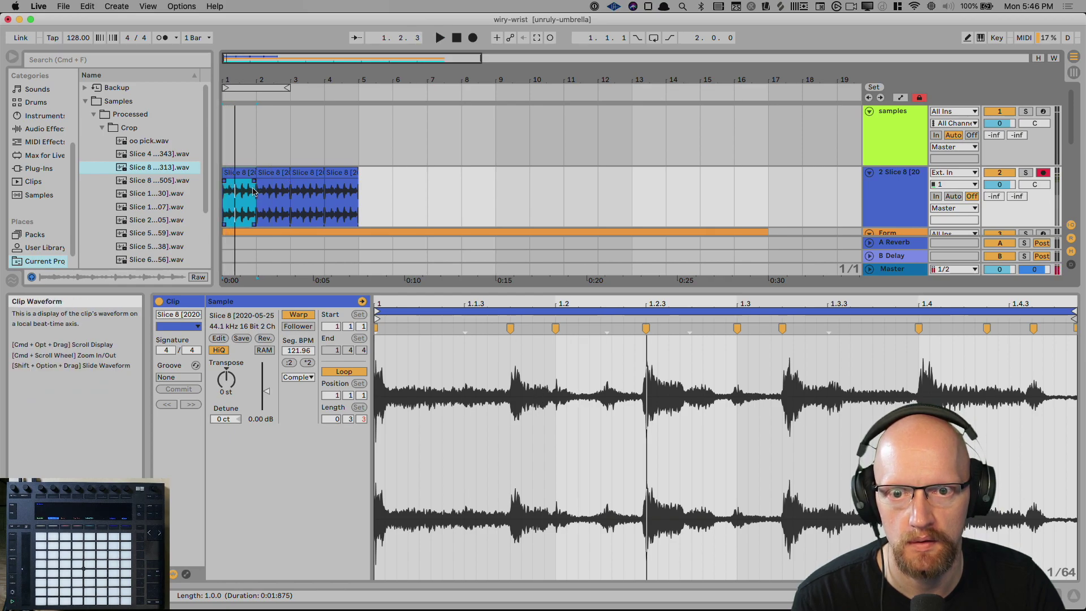
pyautogui.press('space')
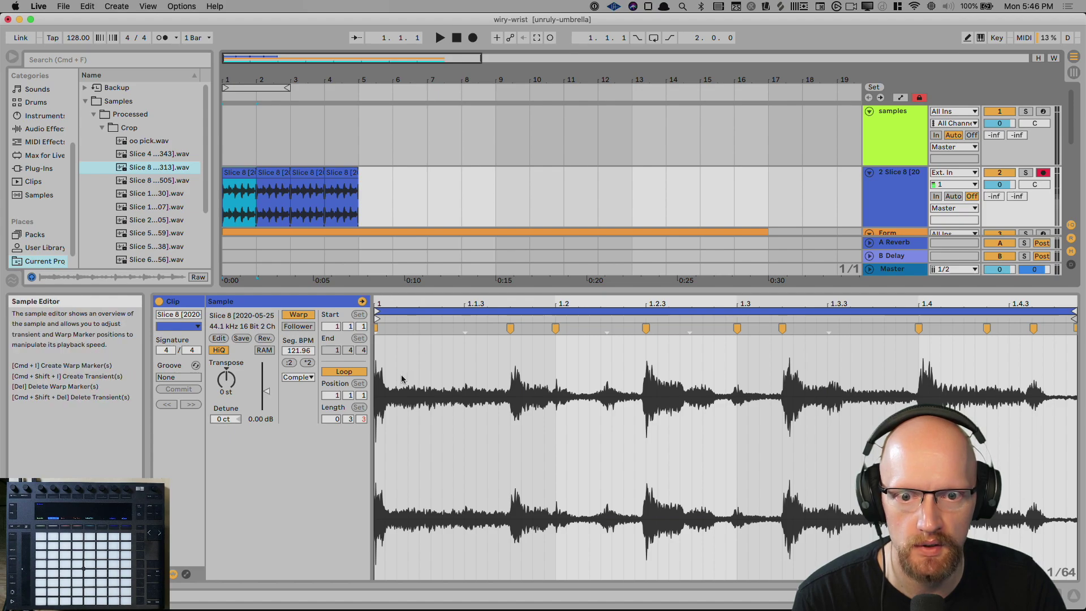
# Examine the end of the Slice 8 sample during playback and dismiss the Restream Chat crash report.
pyautogui.press('space')
pyautogui.moveTo(1069, 408); pyautogui.dragTo(908, 407)
pyautogui.click(1045, 365)
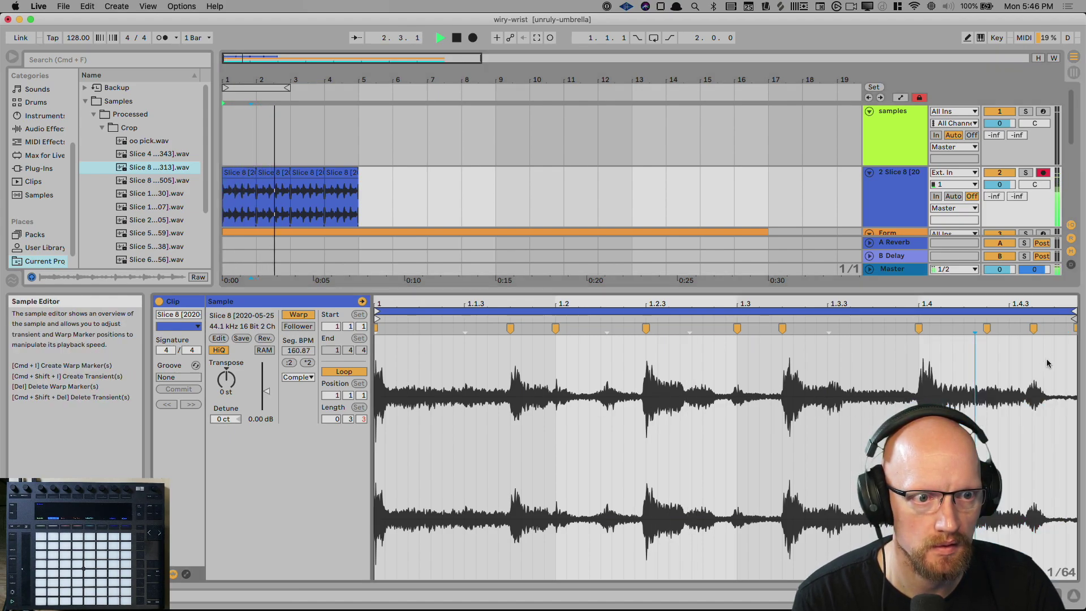
pyautogui.click(1075, 331)
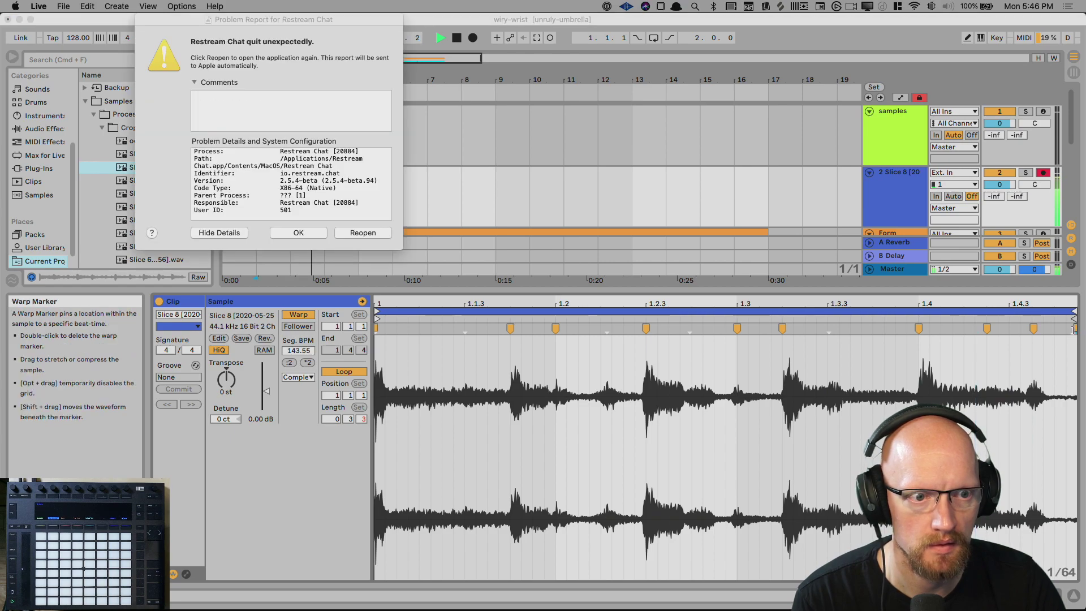
pyautogui.click(307, 234)
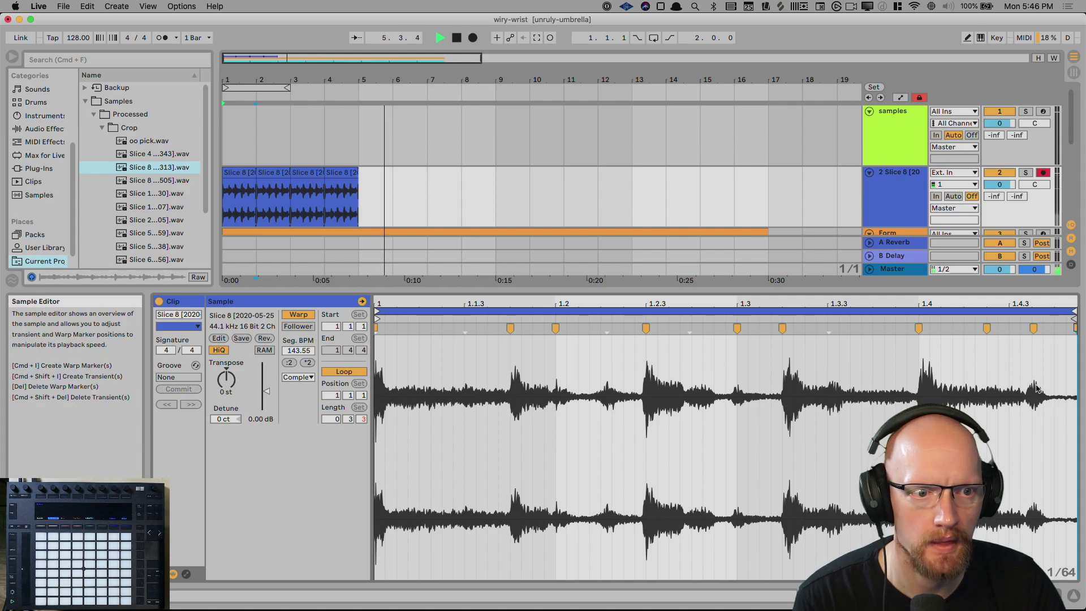
pyautogui.press('space')
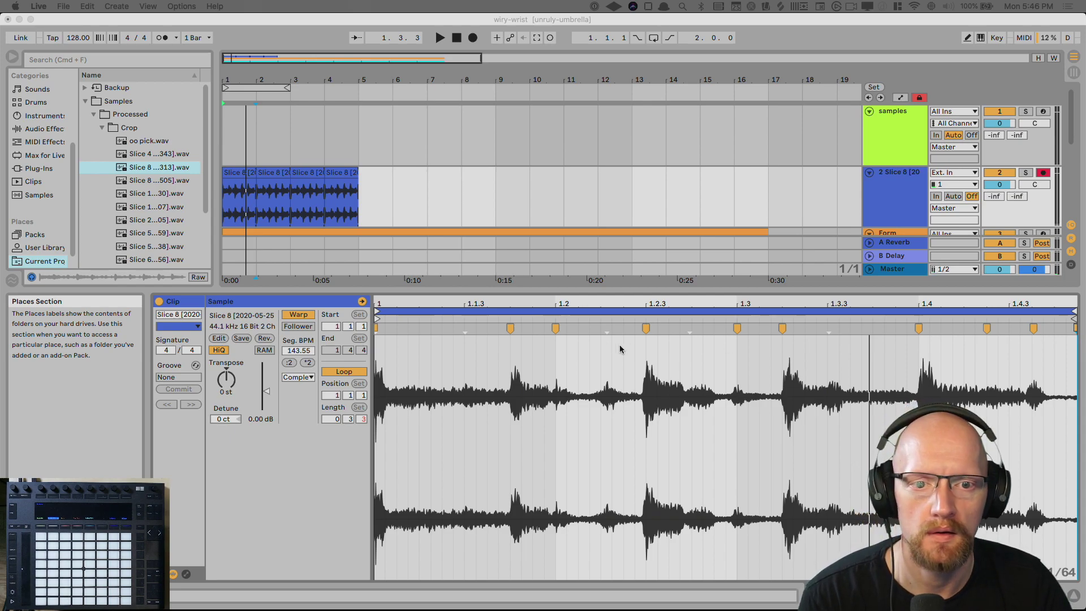
# Solo the Slice 8 track and play its clips.
pyautogui.click(458, 41)
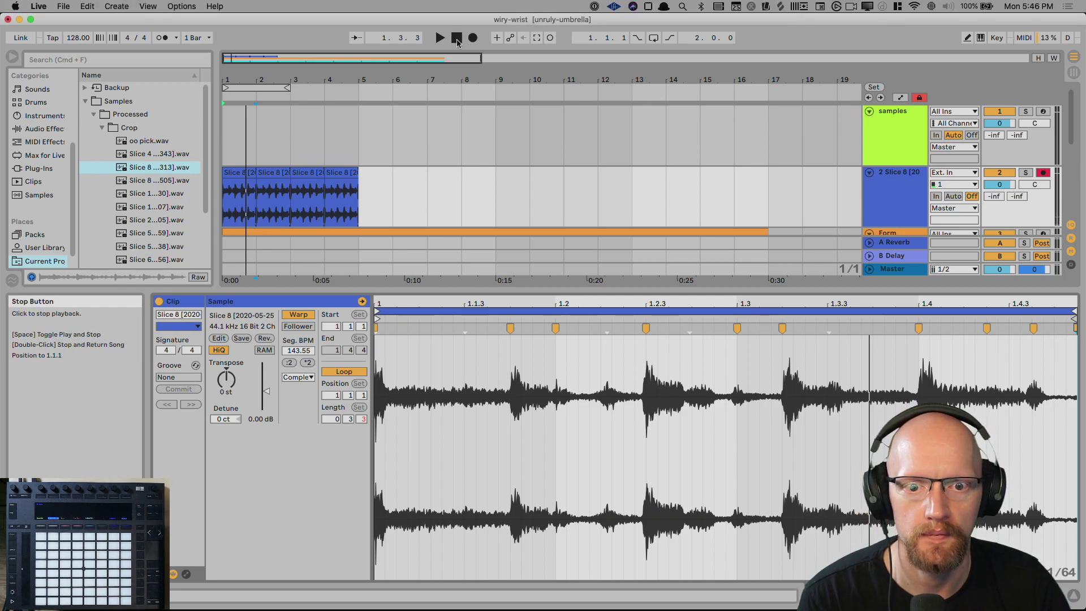
pyautogui.click(877, 196)
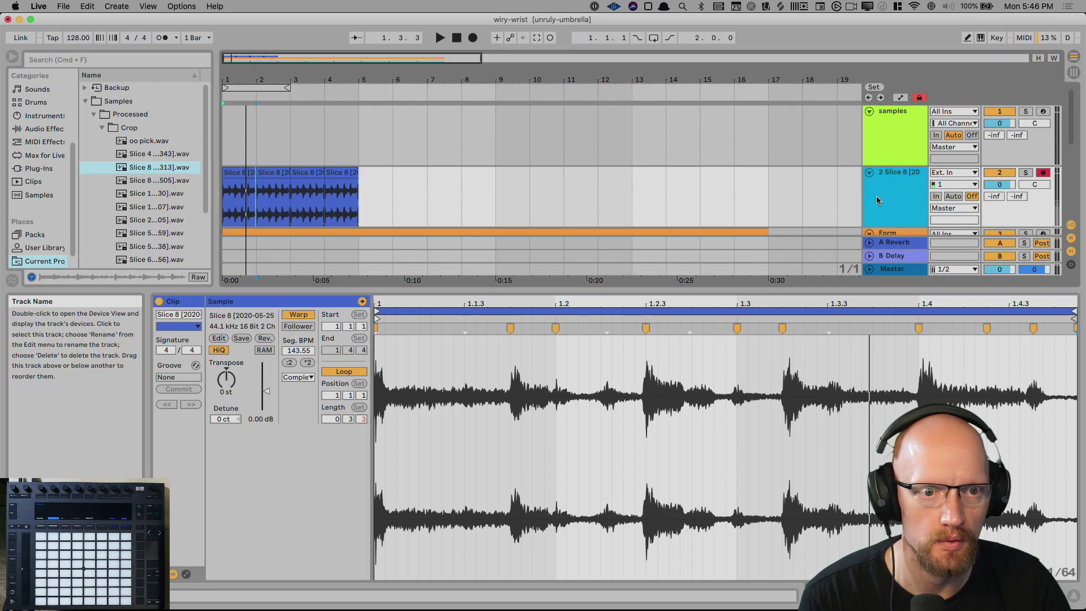
pyautogui.press('space')
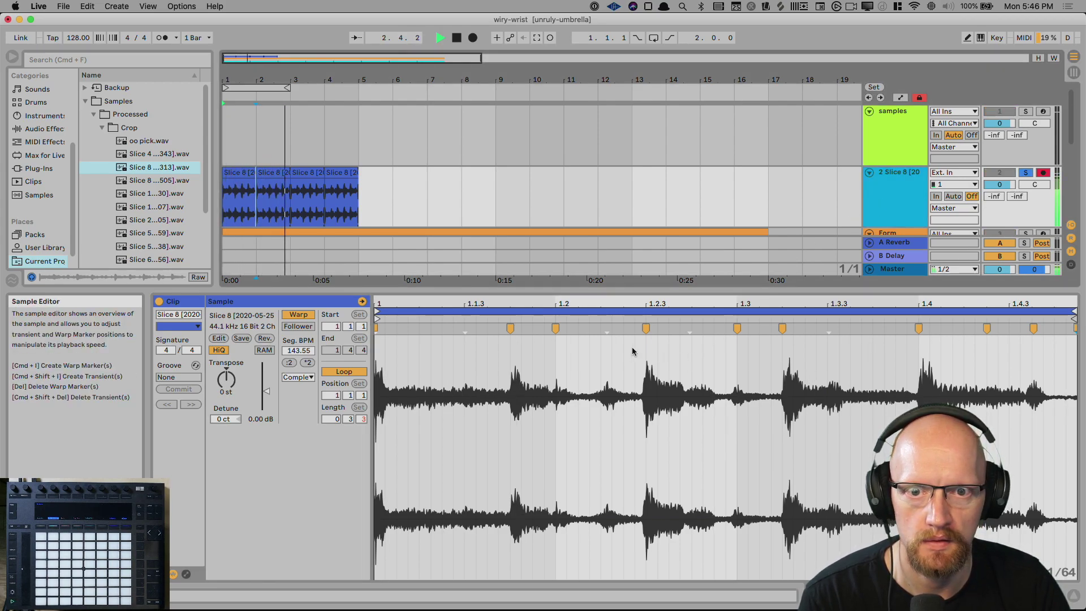
pyautogui.press('space')
# Delete the three duplicated Slice 8 clips in bars 2 to 4.
pyautogui.click(360, 174)
pyautogui.click(349, 173)
pyautogui.press('Delete')
pyautogui.click(315, 173)
pyautogui.press('Delete')
pyautogui.click(279, 173)
pyautogui.press('Delete')
# Duplicate the one-bar Slice 8 clip into bar 2 and play the transition between the two clips.
pyautogui.scroll(10, 261, 186)
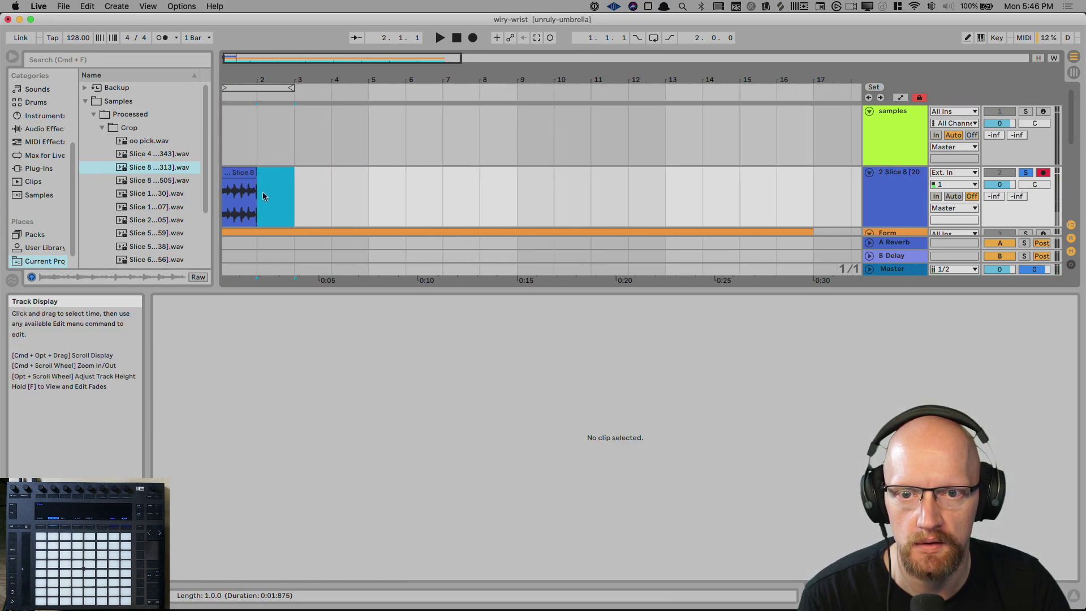
pyautogui.moveTo(266, 190); pyautogui.dragTo(633, 194)
pyautogui.scroll(-3, 417, 196)
pyautogui.scroll(-3, 631, 199)
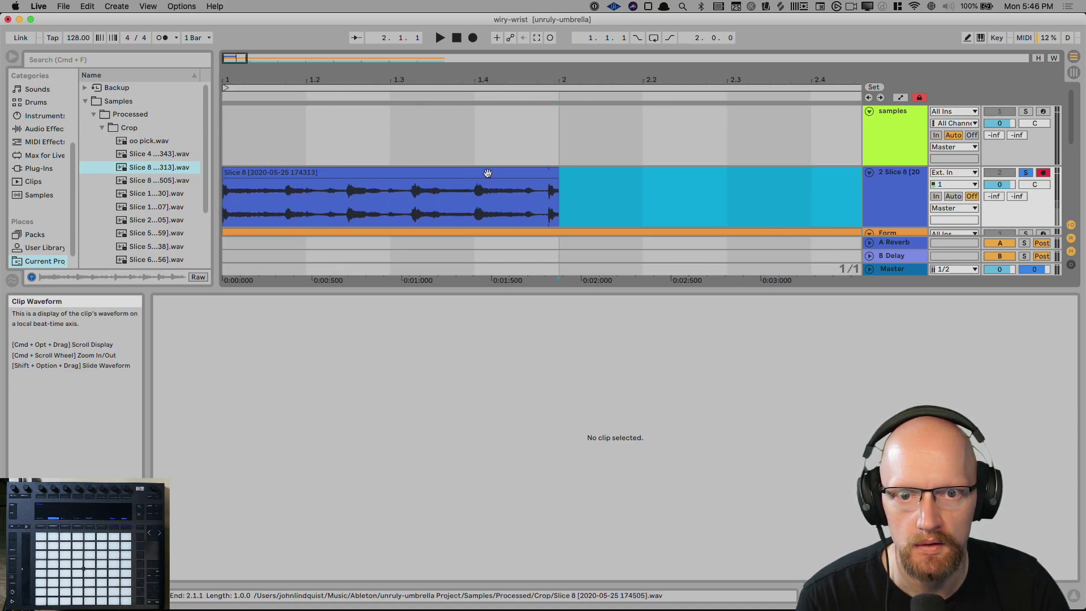
pyautogui.click(466, 172)
pyautogui.press('super+d')
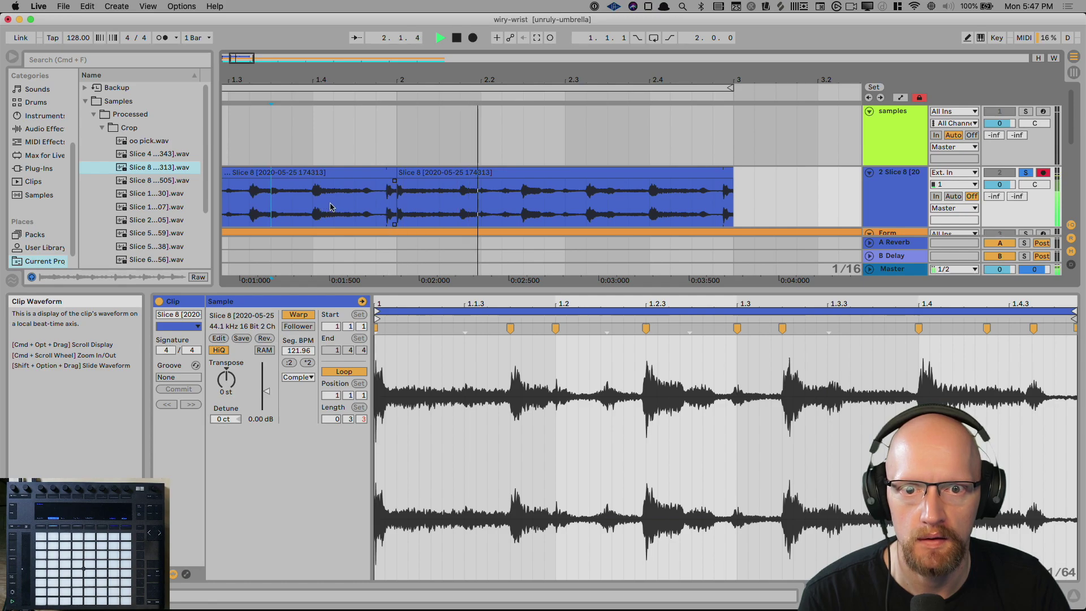
pyautogui.press('space')
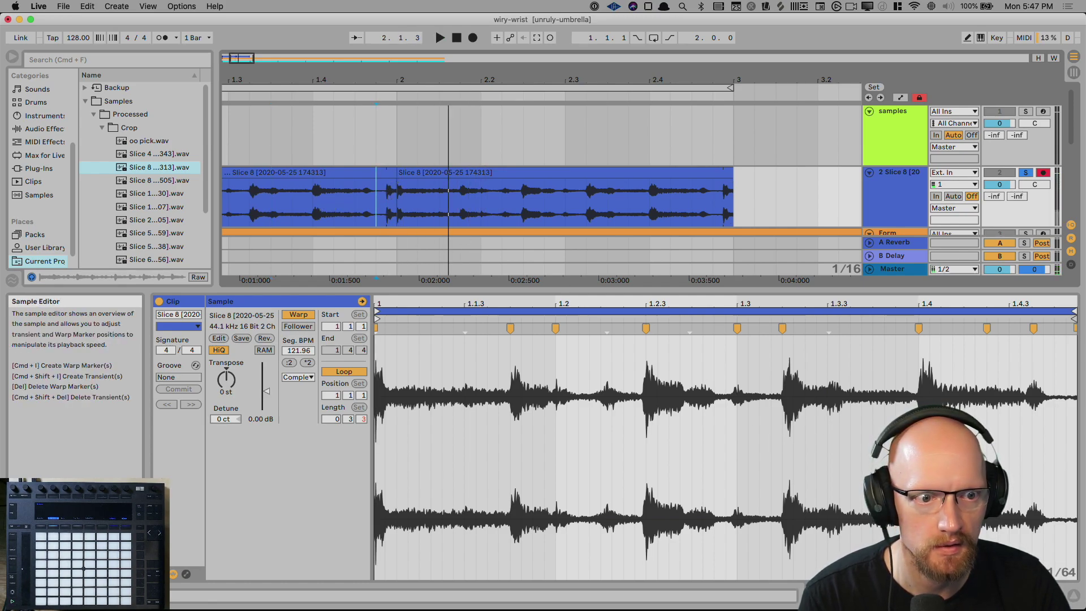
# Move the warp marker just after 1.4.3 to the end of the first clip's sample, and play the transition into bar 2.
pyautogui.click(958, 368)
pyautogui.moveTo(1033, 330); pyautogui.dragTo(1082, 329)
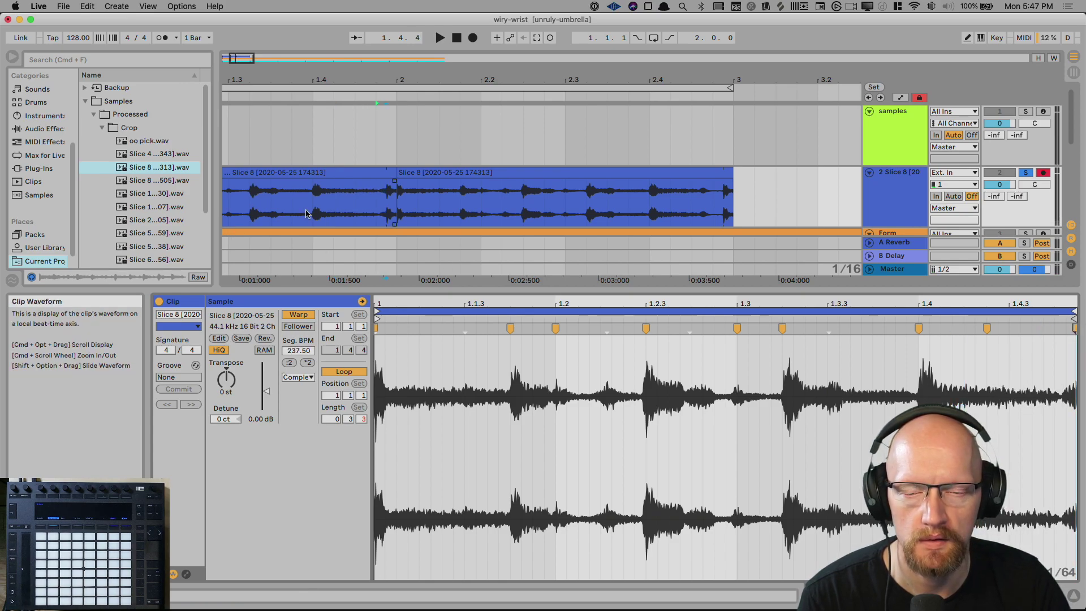
pyautogui.click(413, 193)
pyautogui.press('space')
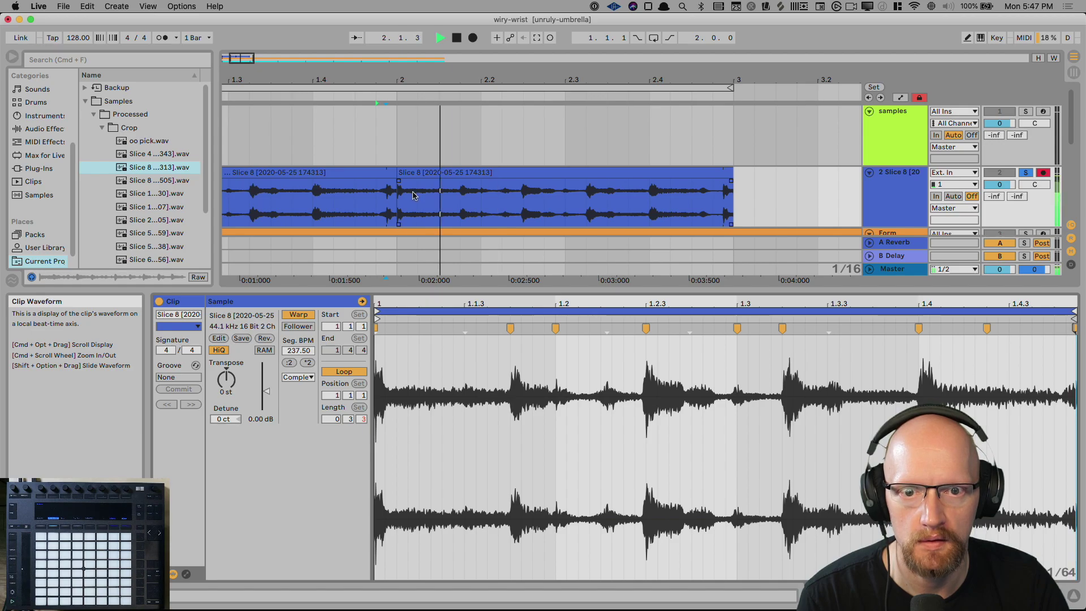
# Try to crop the sample of the one-bar Slice 8 clip in bar 1.
pyautogui.click(413, 173)
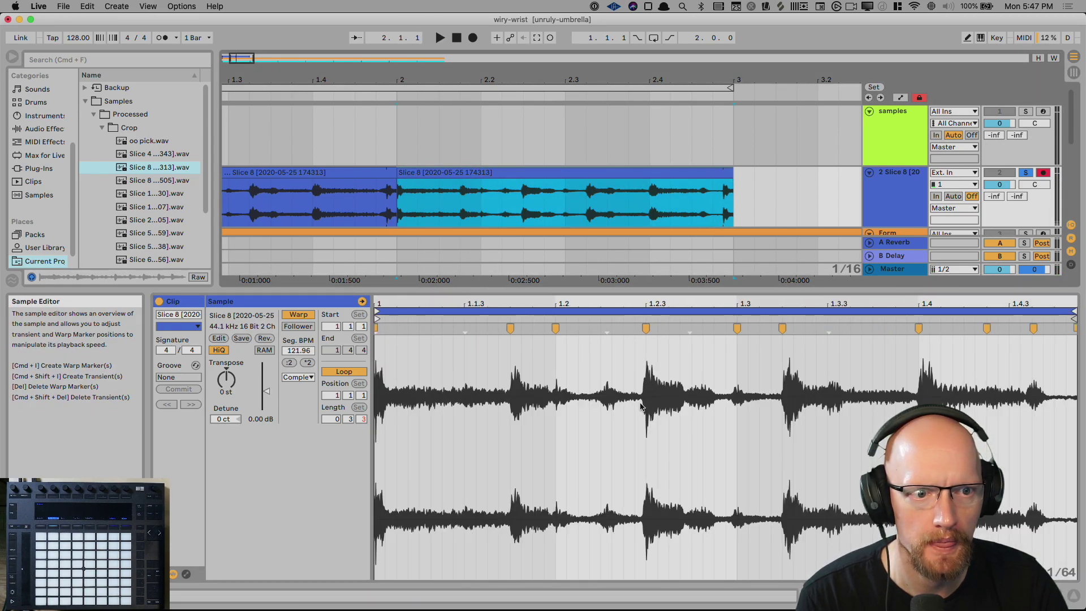
pyautogui.click(377, 212)
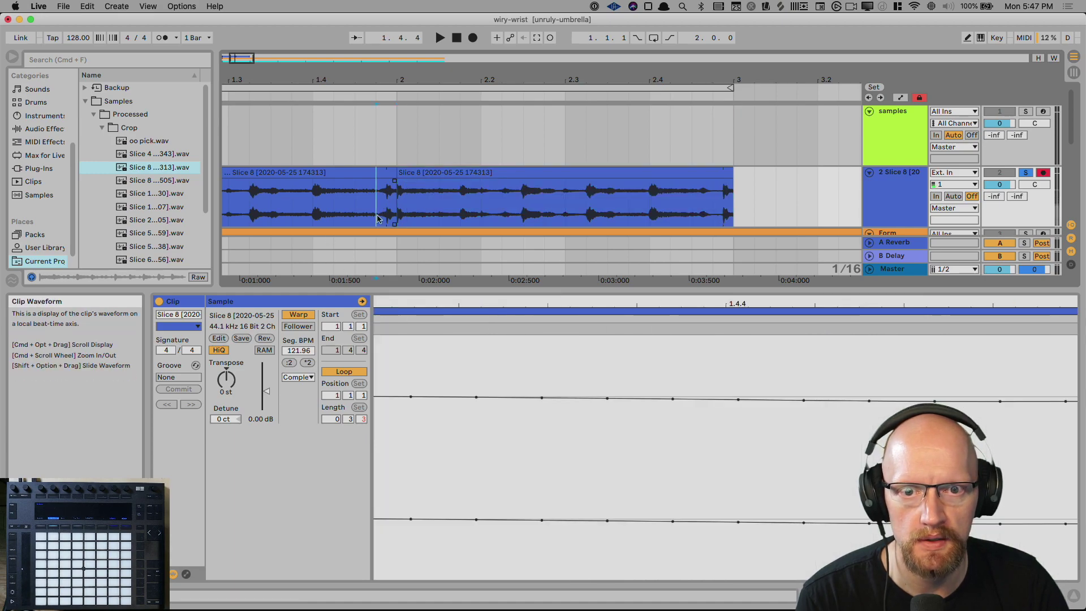
pyautogui.hscroll(-3, 646, 201)
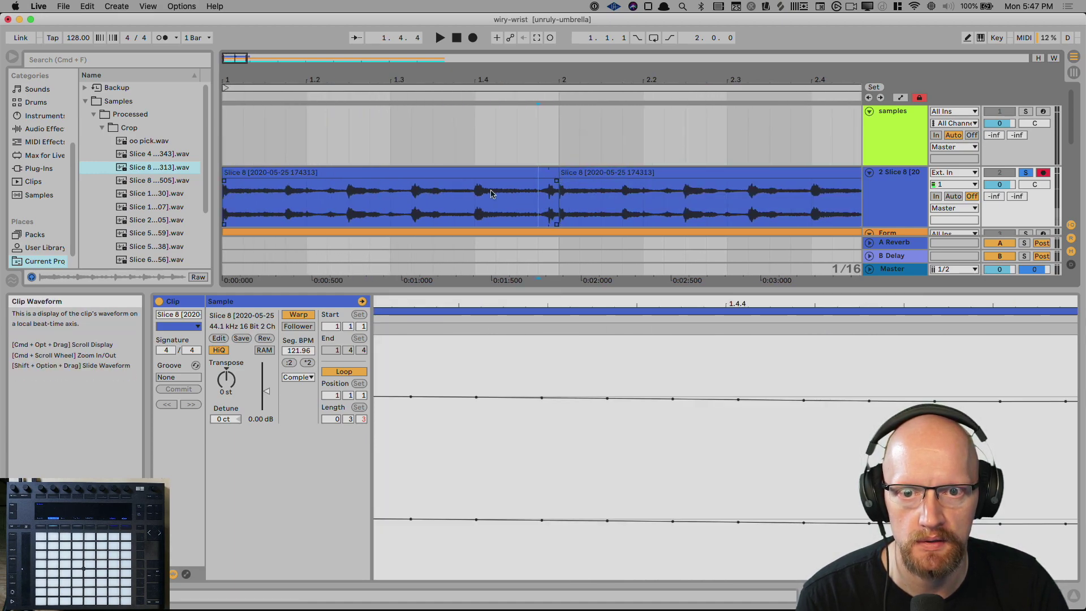
pyautogui.click(401, 174)
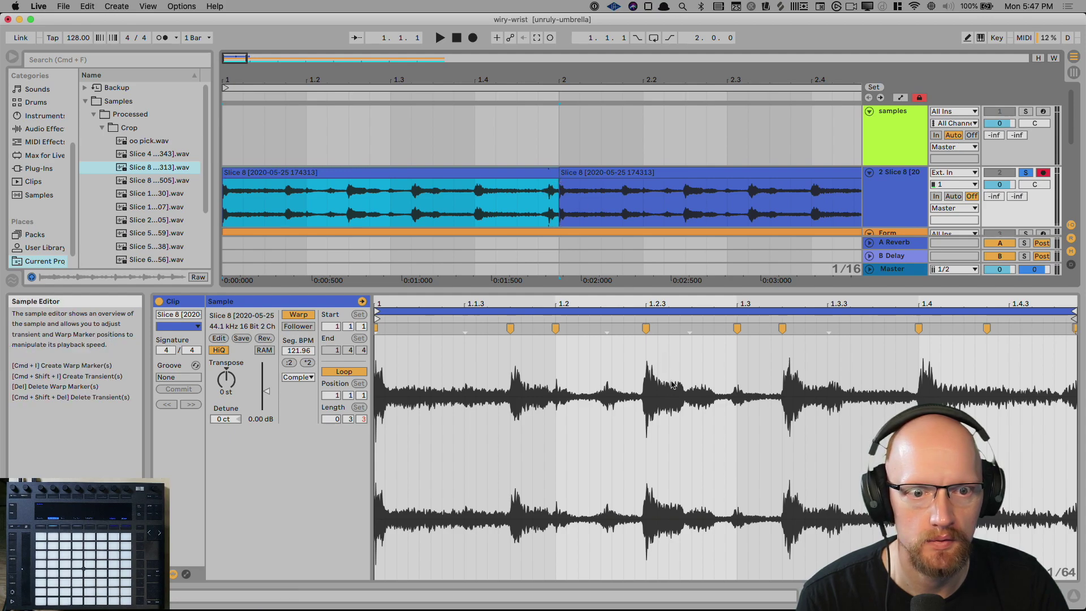
pyautogui.moveTo(692, 412); pyautogui.dragTo(429, 386)
pyautogui.click(477, 367)
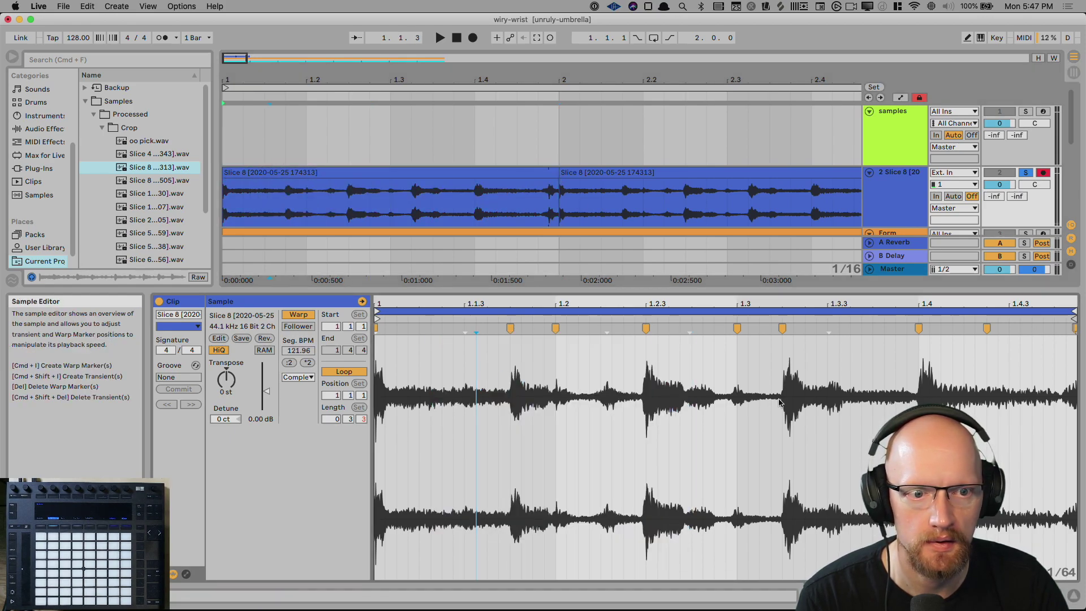
pyautogui.rightClick(469, 377)
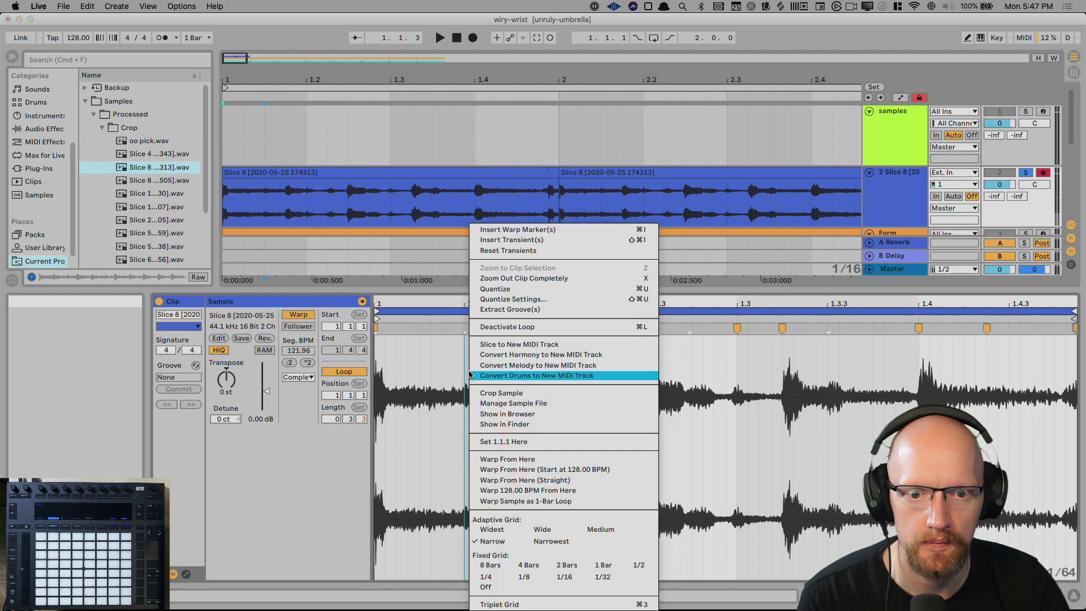
pyautogui.press('Escape')
pyautogui.rightClick(482, 378)
pyautogui.click(491, 391)
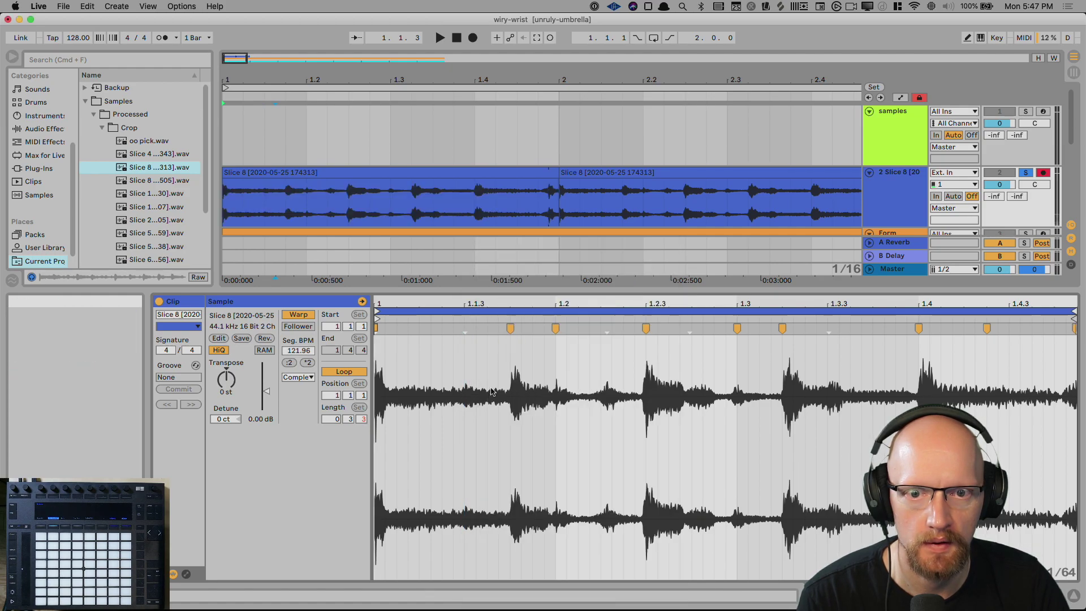
# Remove the Slice 8 clip from bar 2 and play the bar 1 clip with the arrangement loop set around it.
pyautogui.click(577, 179)
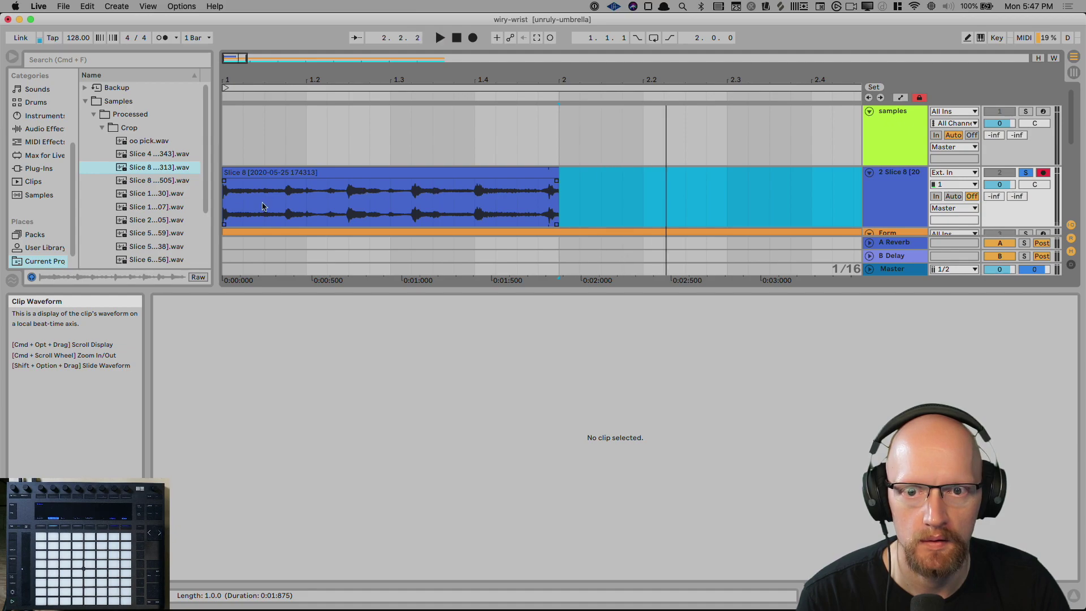
pyautogui.click(228, 205)
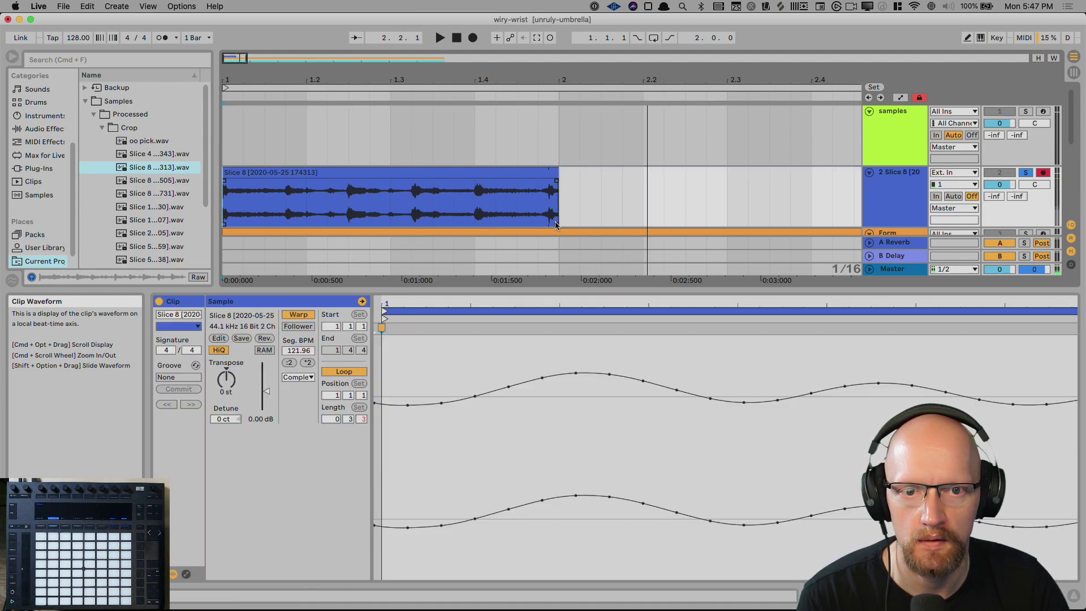
pyautogui.press('super+d')
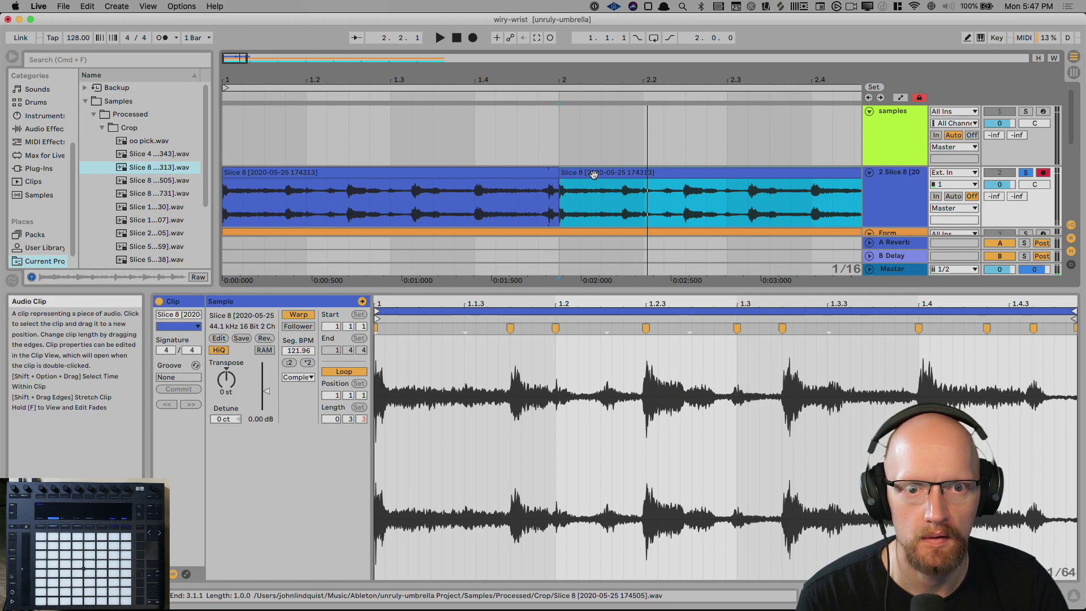
pyautogui.press('Delete')
pyautogui.press('space')
pyautogui.click(512, 201)
pyautogui.press('super+l')
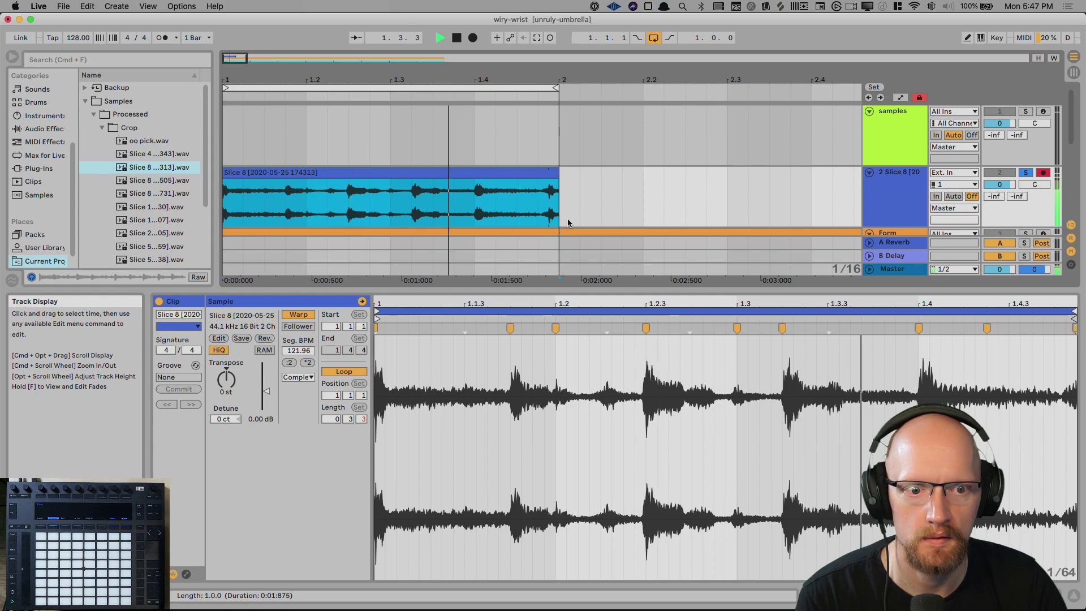
# Delete the warp marker at the end of the clip's sample, extend the clip loop to one full bar, and play it.
pyautogui.moveTo(873, 403); pyautogui.dragTo(771, 403)
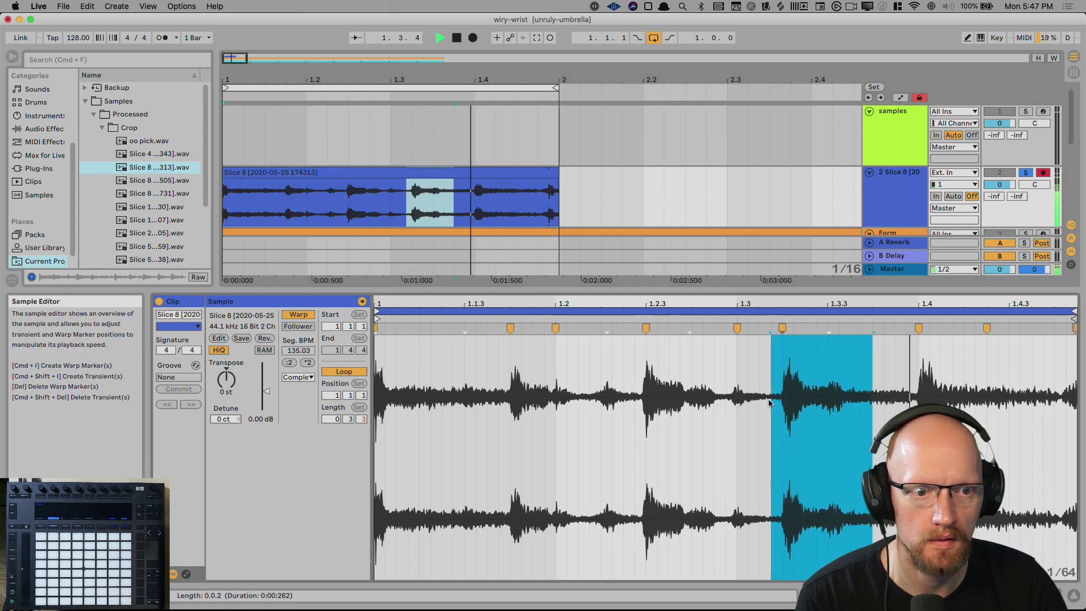
pyautogui.press('space')
pyautogui.click(1047, 366)
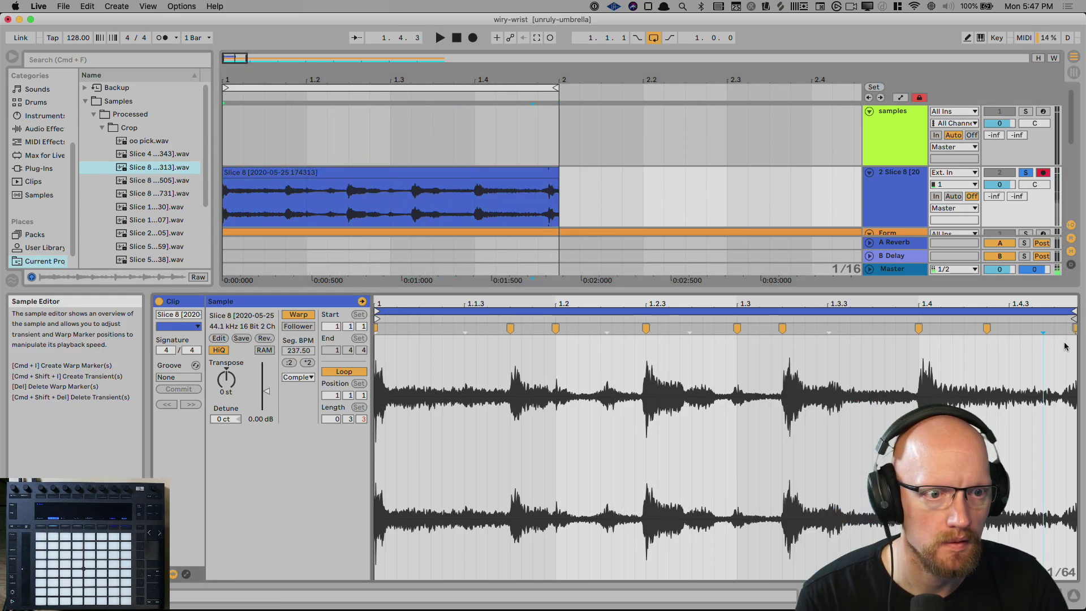
pyautogui.moveTo(1045, 369); pyautogui.dragTo(1082, 368)
pyautogui.press('Delete')
pyautogui.click(1070, 366)
pyautogui.click(1039, 369)
pyautogui.moveTo(1003, 319); pyautogui.dragTo(1026, 319)
pyautogui.press('space')
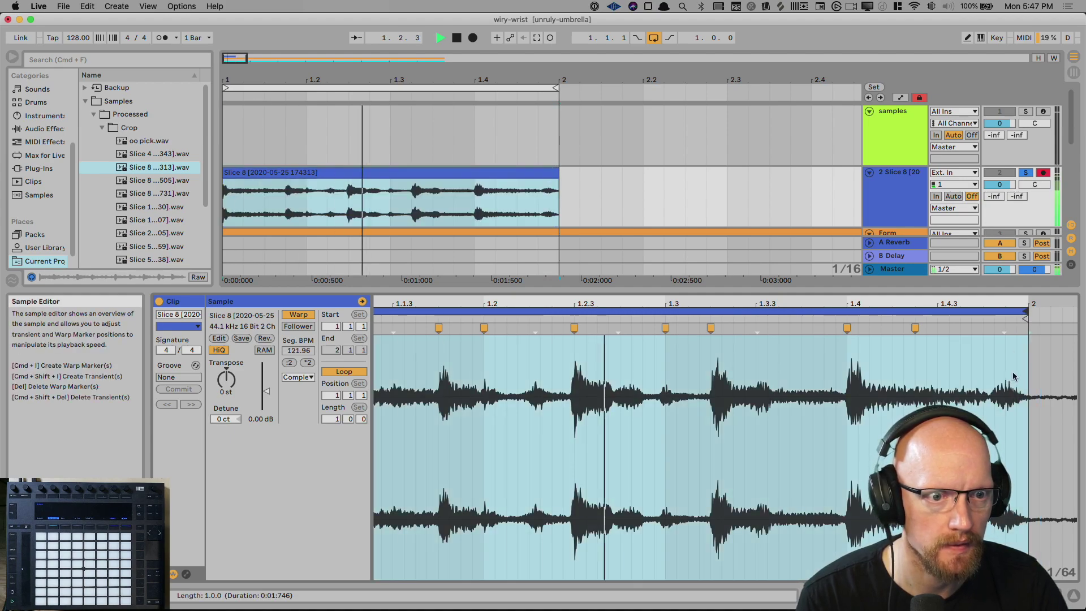
# Warp the sample's final transient to the start of bar 2 and listen to the loop.
pyautogui.press('space')
pyautogui.moveTo(1005, 333); pyautogui.dragTo(1028, 340)
pyautogui.press('space')
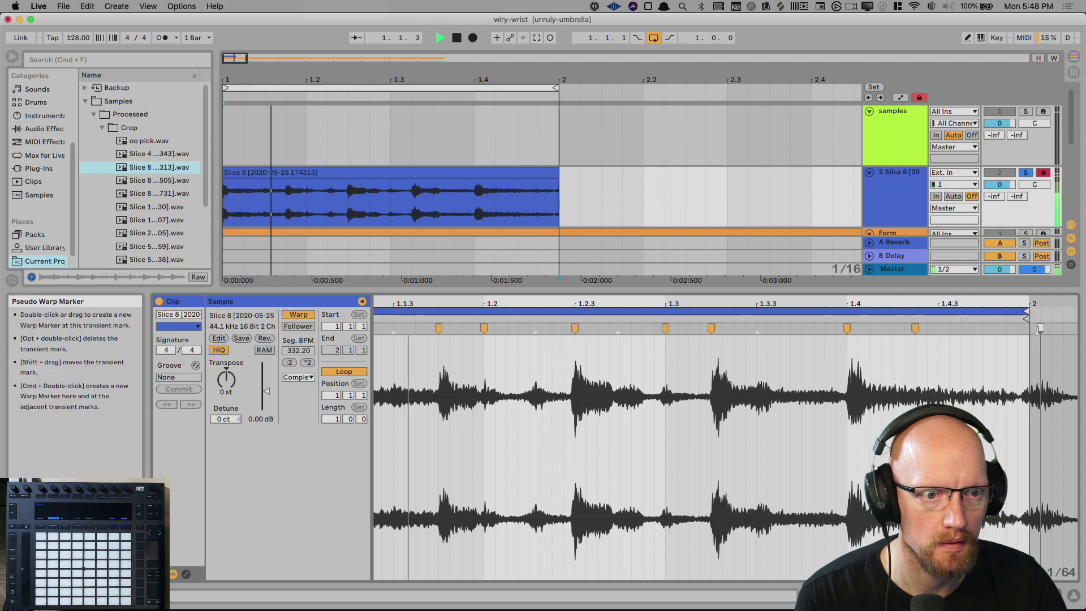
pyautogui.press('super+z')
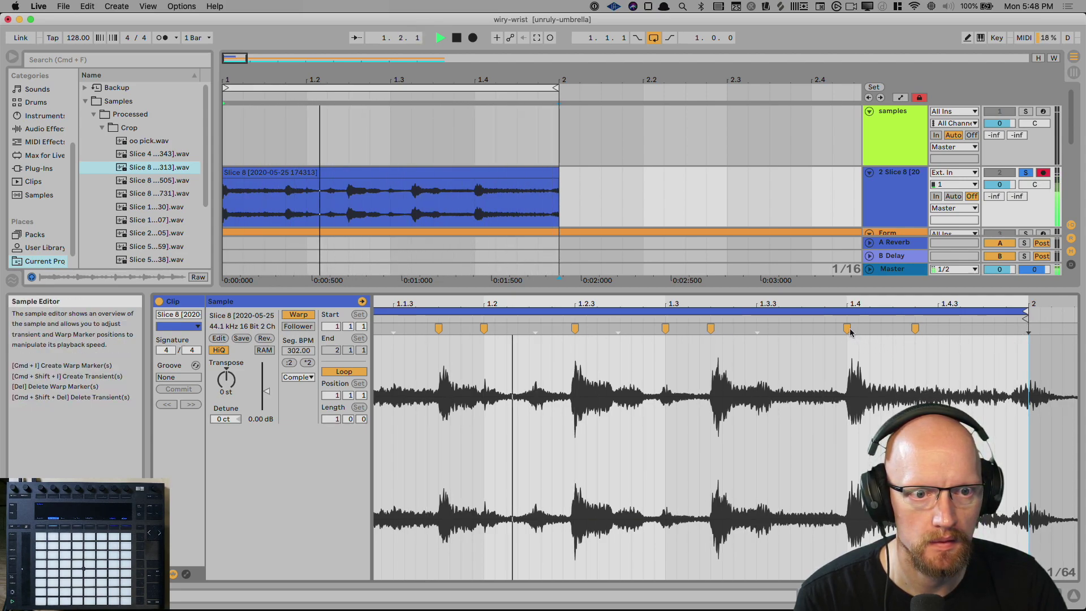
# Shift the 1.4 warp marker slightly earlier and the following one to just before 1.4.3, realigning the final transient with bar 2.
pyautogui.moveTo(850, 327); pyautogui.dragTo(841, 328)
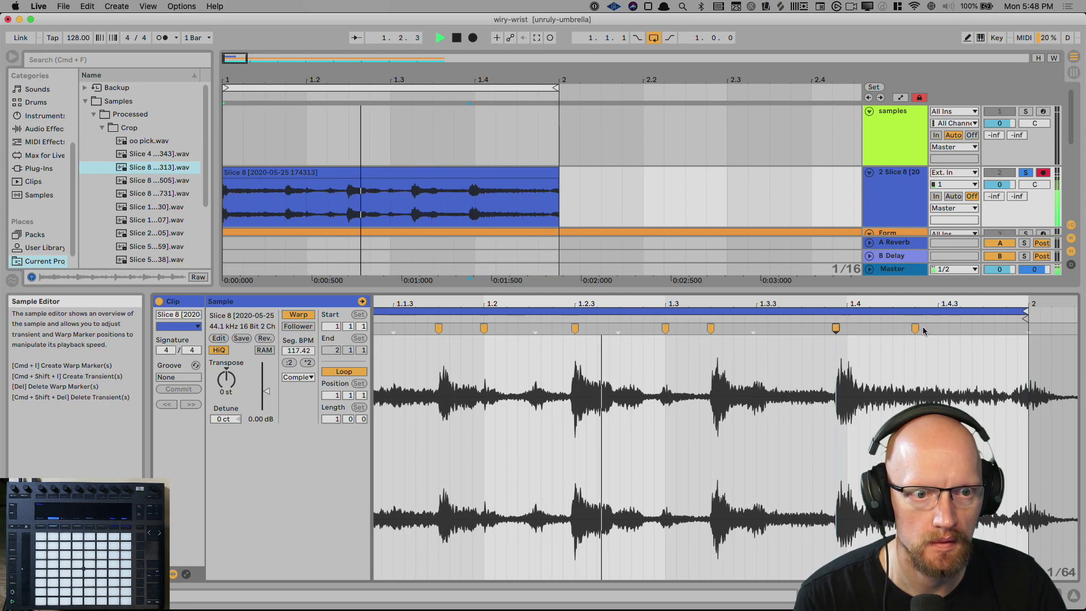
pyautogui.moveTo(915, 327); pyautogui.dragTo(935, 327)
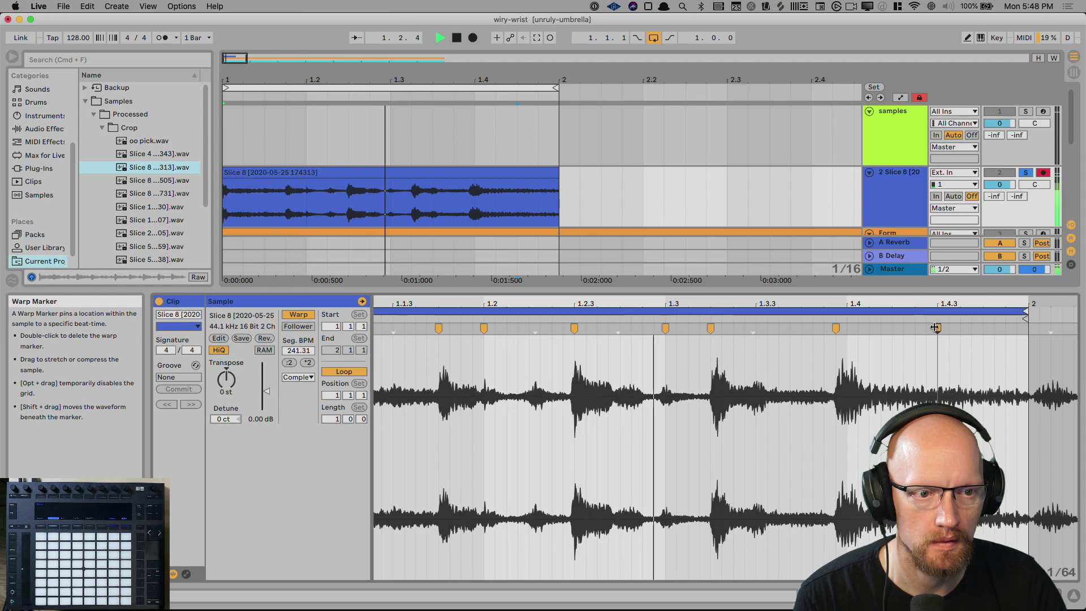
pyautogui.moveTo(1048, 328); pyautogui.dragTo(1028, 329)
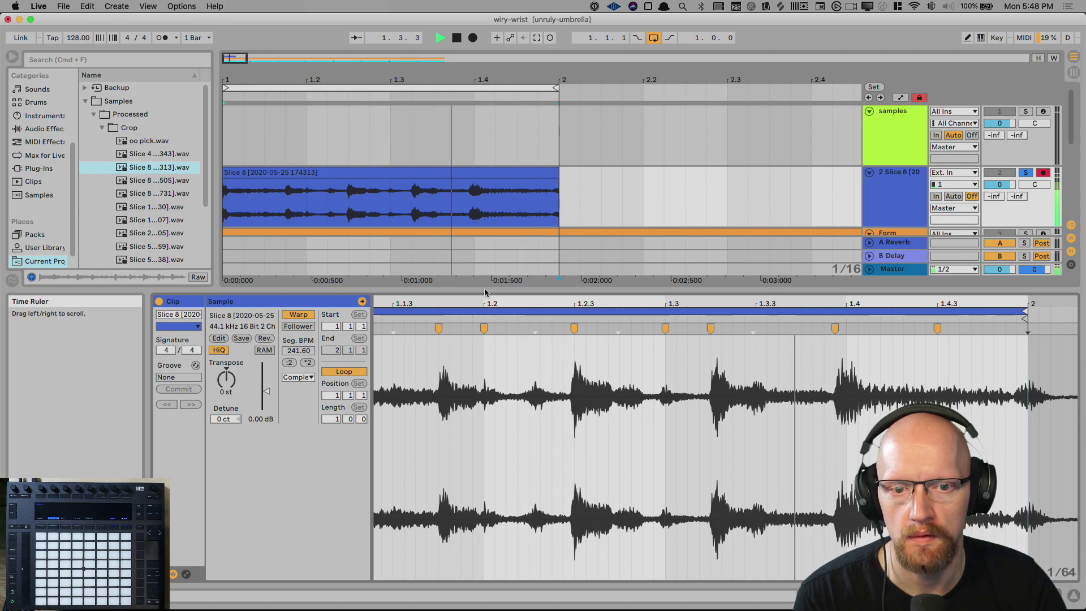
pyautogui.click(456, 39)
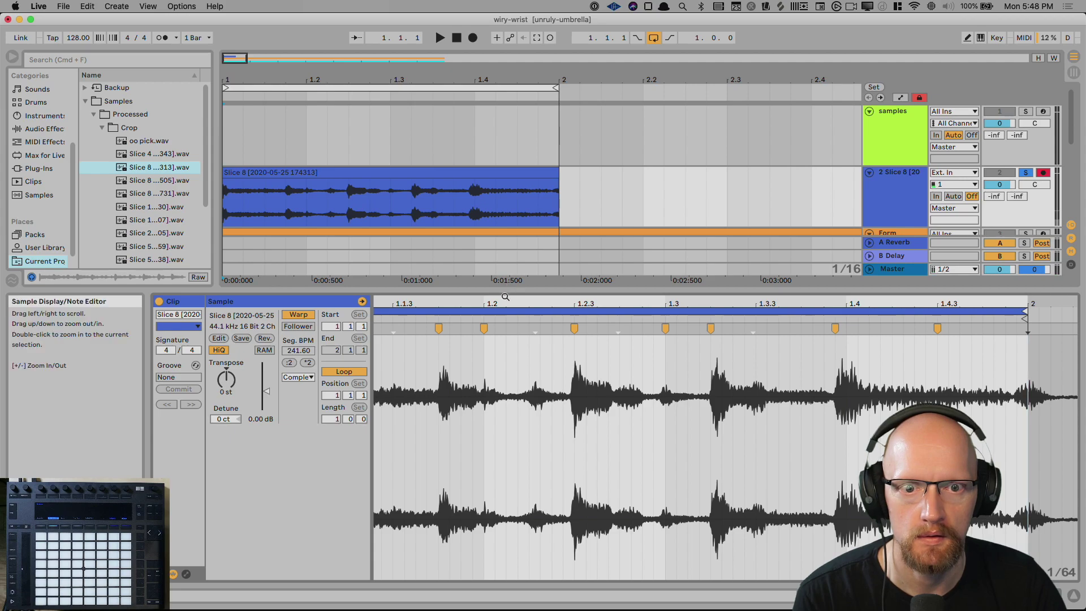
# Duplicate the rewarped Slice 8 clip into bar 2, unsolo its track, and play the loop with the other tracks.
pyautogui.moveTo(503, 291); pyautogui.dragTo(503, 407)
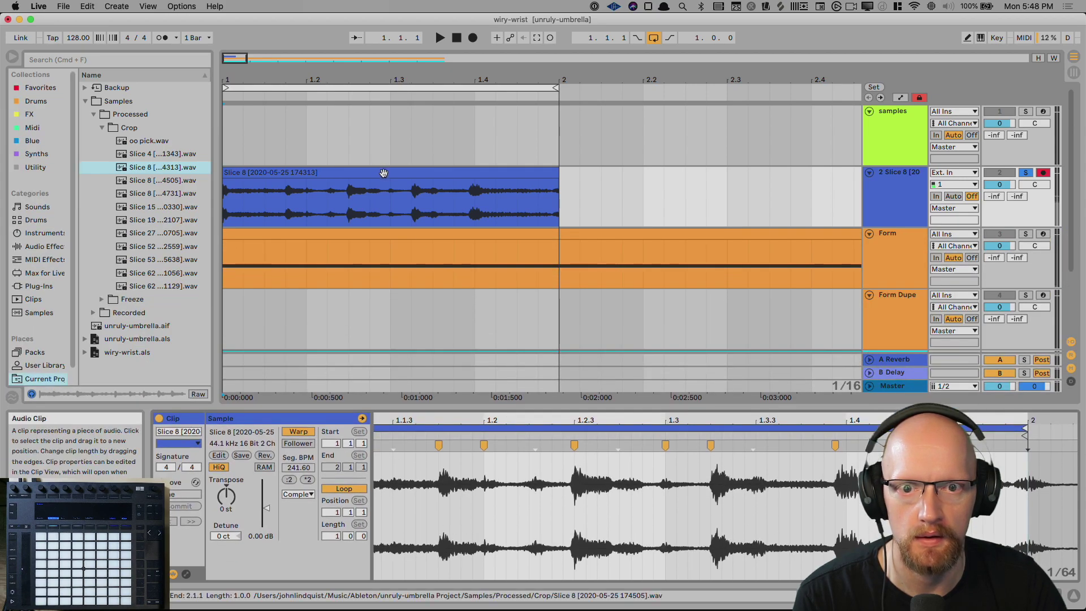
pyautogui.click(384, 172)
pyautogui.press('super+d')
pyautogui.press('s')
pyautogui.hscroll(-3, 478, 177)
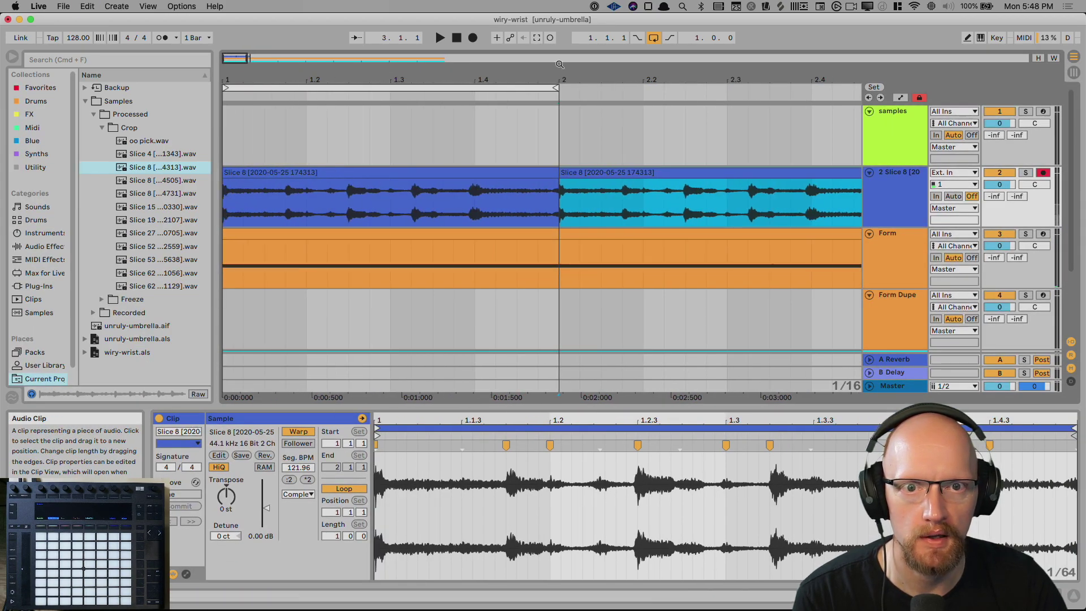
pyautogui.click(456, 39)
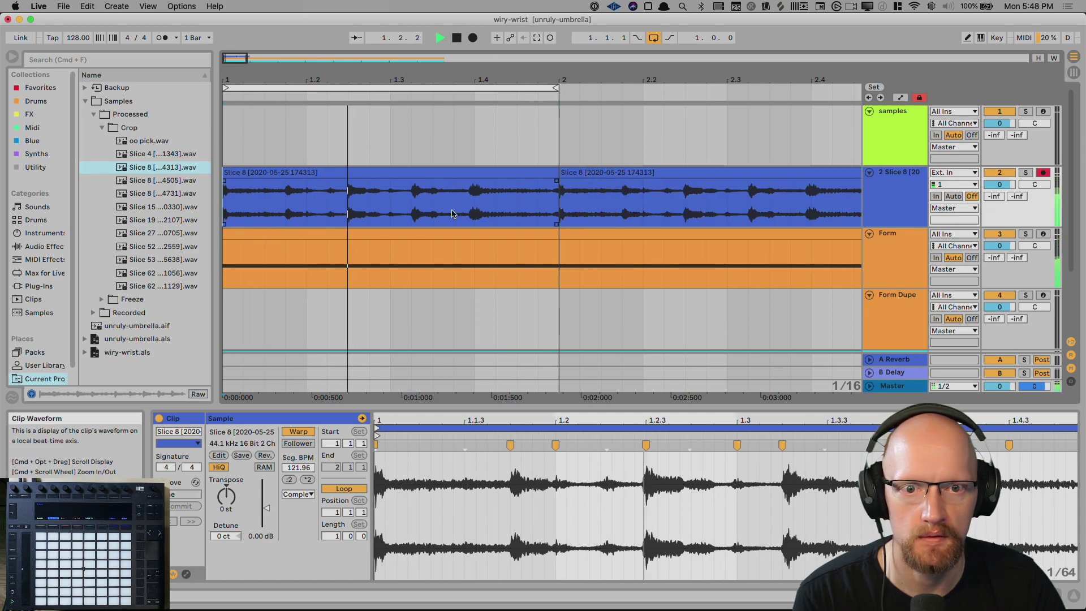
# Lower the Form track's volume to -4.8 dB and the BM-EDEN track's volume to -9.3 dB.
pyautogui.moveTo(1000, 246); pyautogui.dragTo(999, 256)
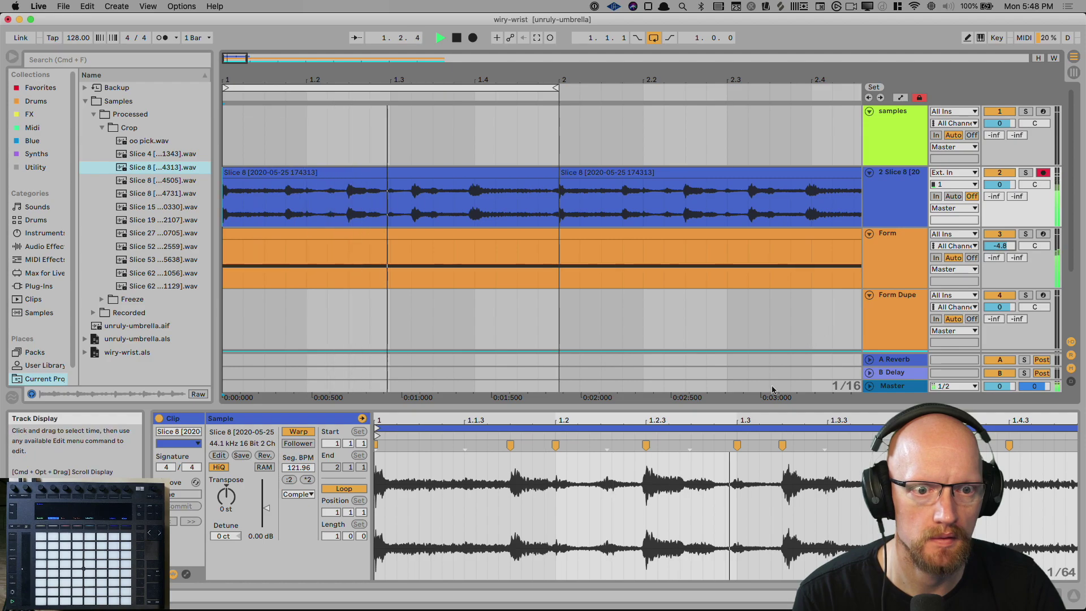
pyautogui.moveTo(763, 405); pyautogui.dragTo(769, 473)
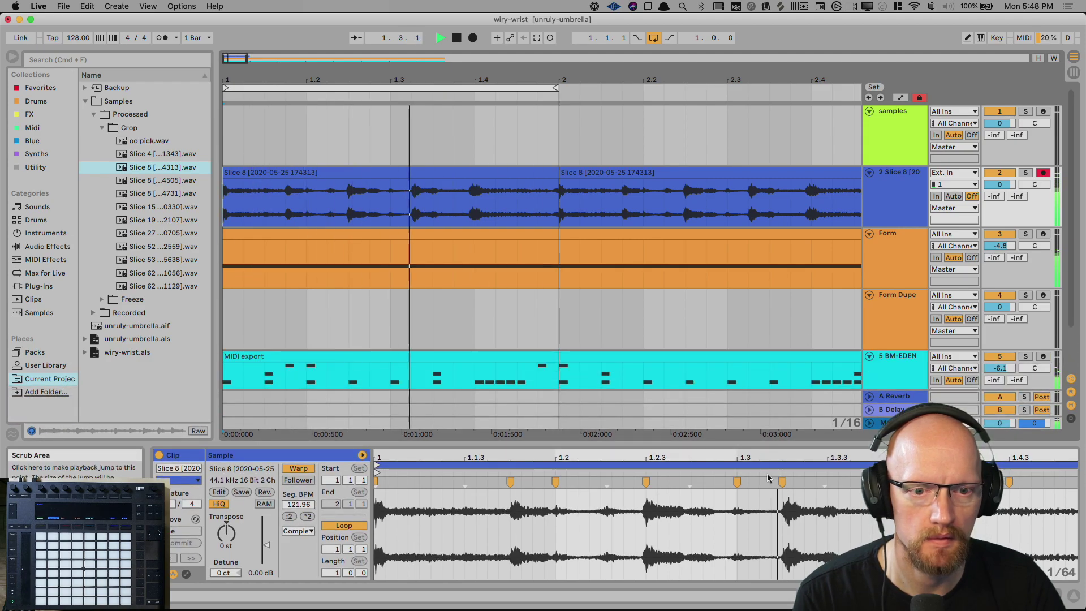
pyautogui.hotkey('shift', 'Tab')
pyautogui.moveTo(1001, 367); pyautogui.dragTo(1005, 370)
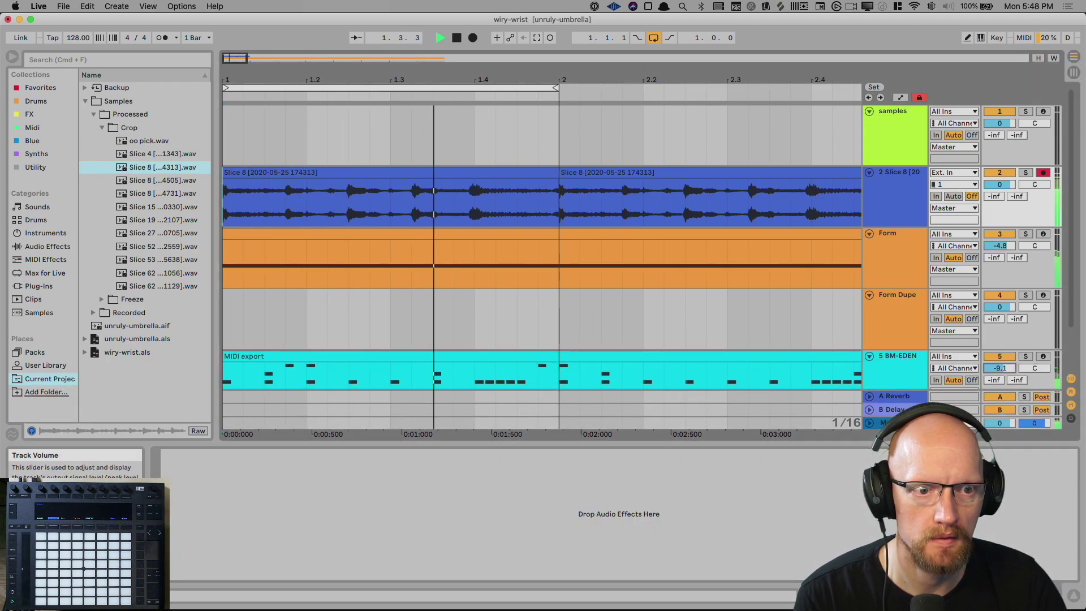
pyautogui.hotkey('shift', 'Tab')
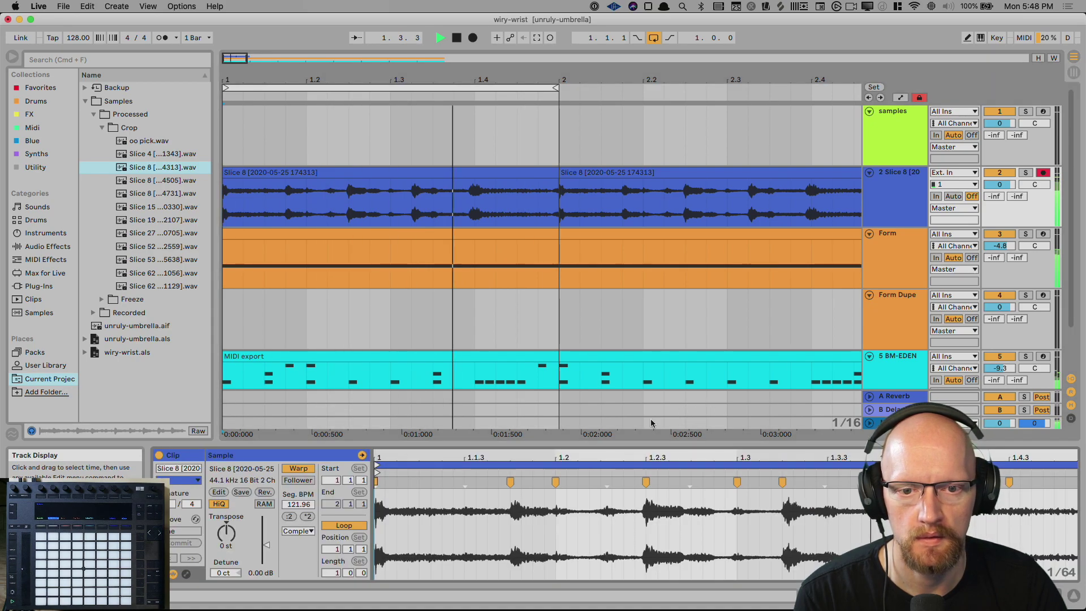
# Insert a MIDI track below the Slice 8 track and load the Simpler instrument on it.
pyautogui.press('alt+super+l')
pyautogui.press('alt+super+b')
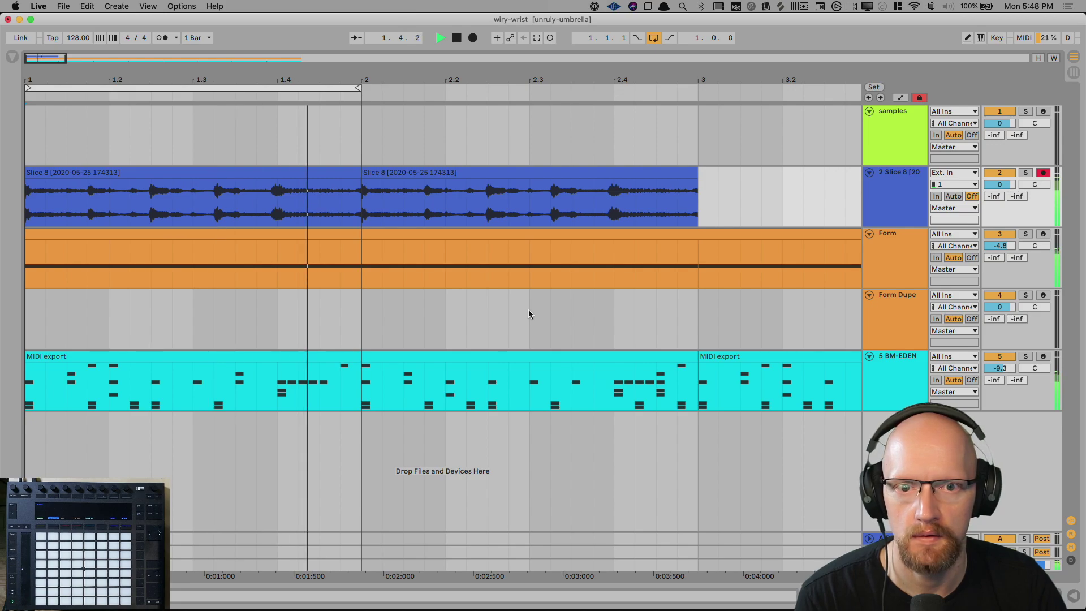
pyautogui.click(874, 211)
pyautogui.press('super+shift+t')
pyautogui.click(899, 260)
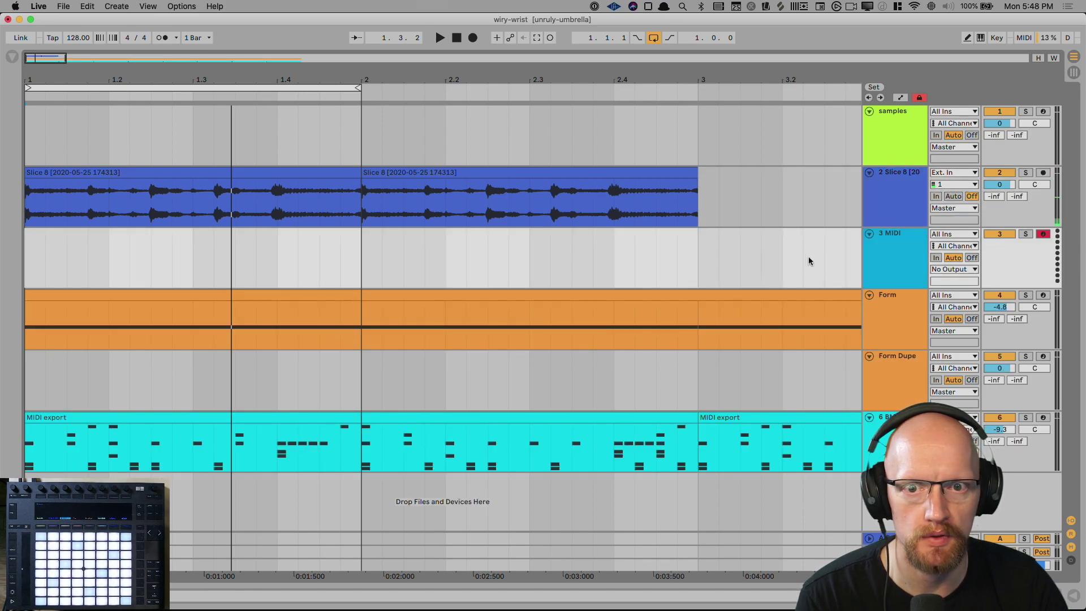
pyautogui.rightClick(896, 261)
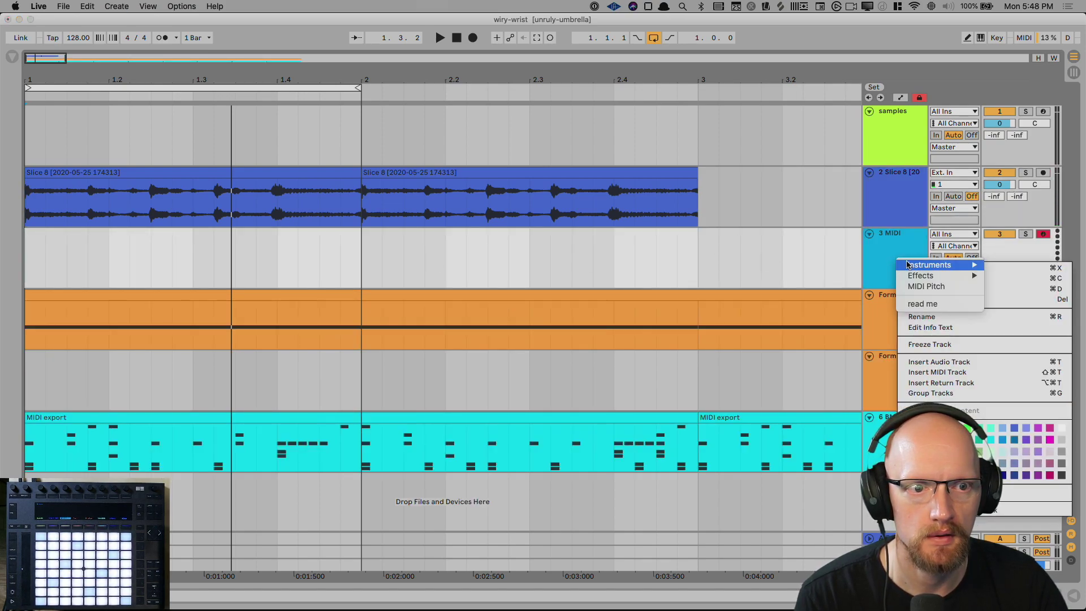
pyautogui.moveTo(947, 262)
pyautogui.click(990, 265)
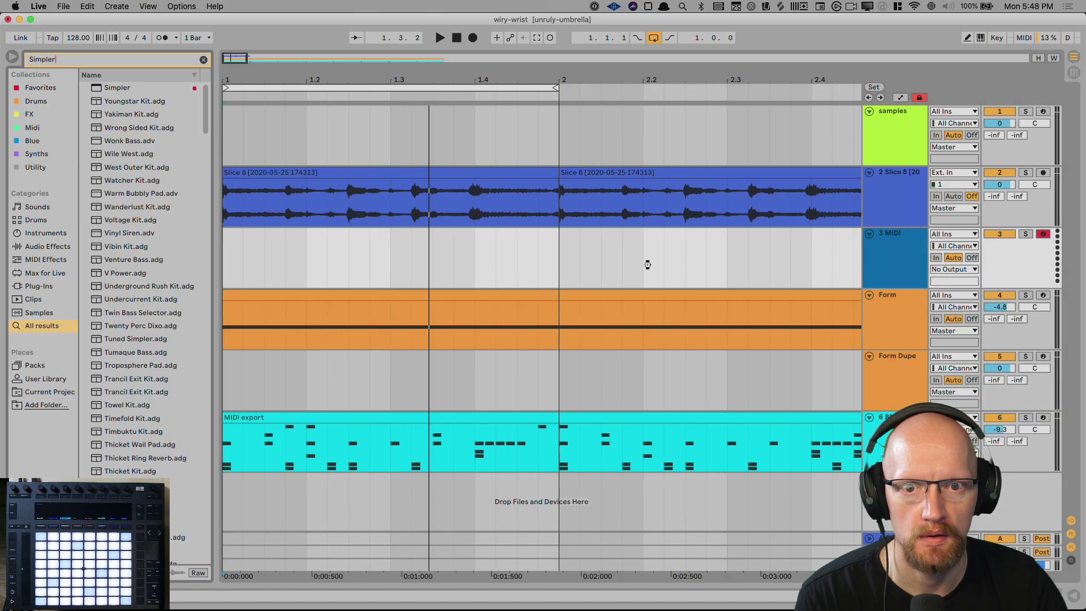
# Load the bar 1 Slice 8 clip into Simpler as its sample and turn on warping as 1 Bar.
pyautogui.click(310, 172)
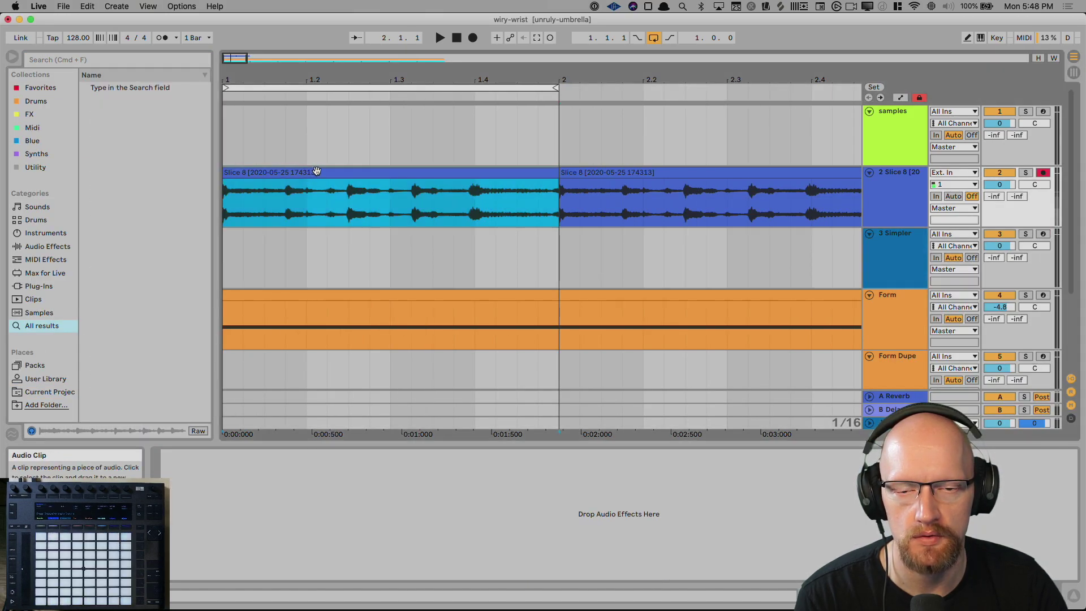
pyautogui.click(892, 260)
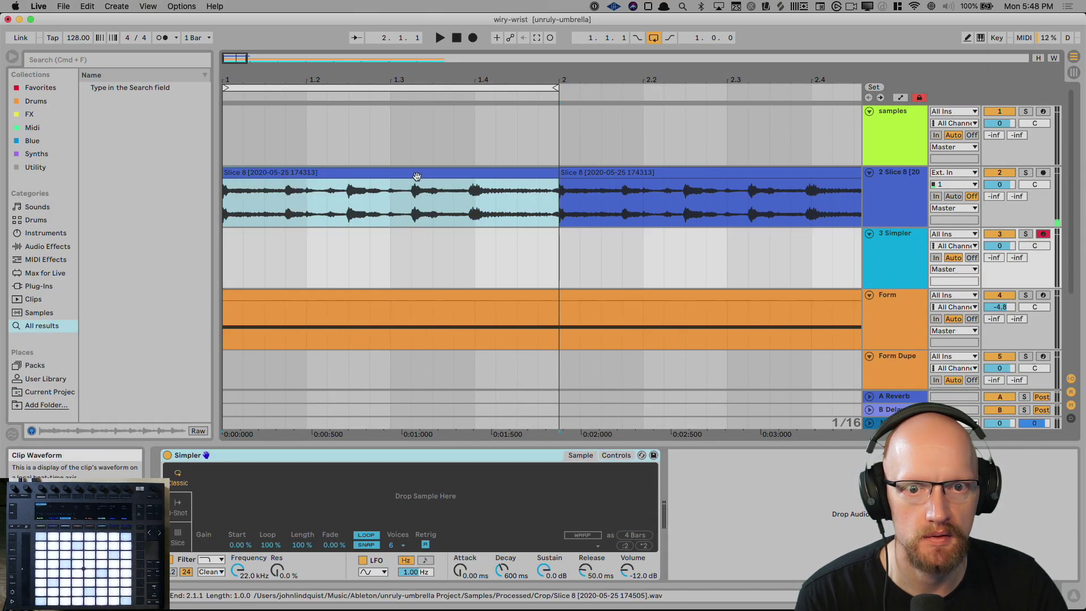
pyautogui.moveTo(416, 482); pyautogui.dragTo(416, 490)
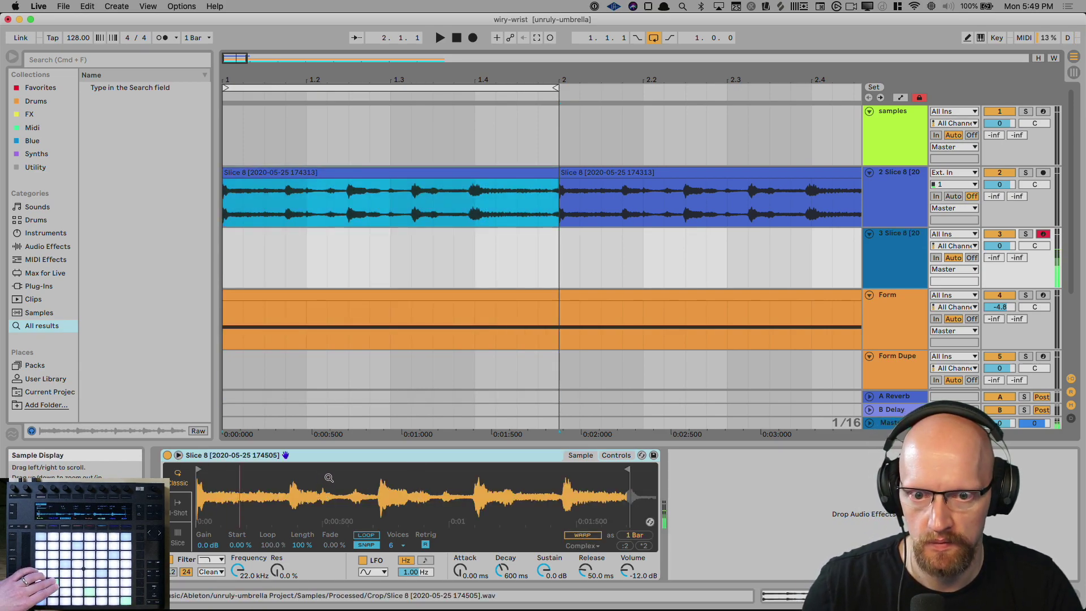
pyautogui.click(592, 536)
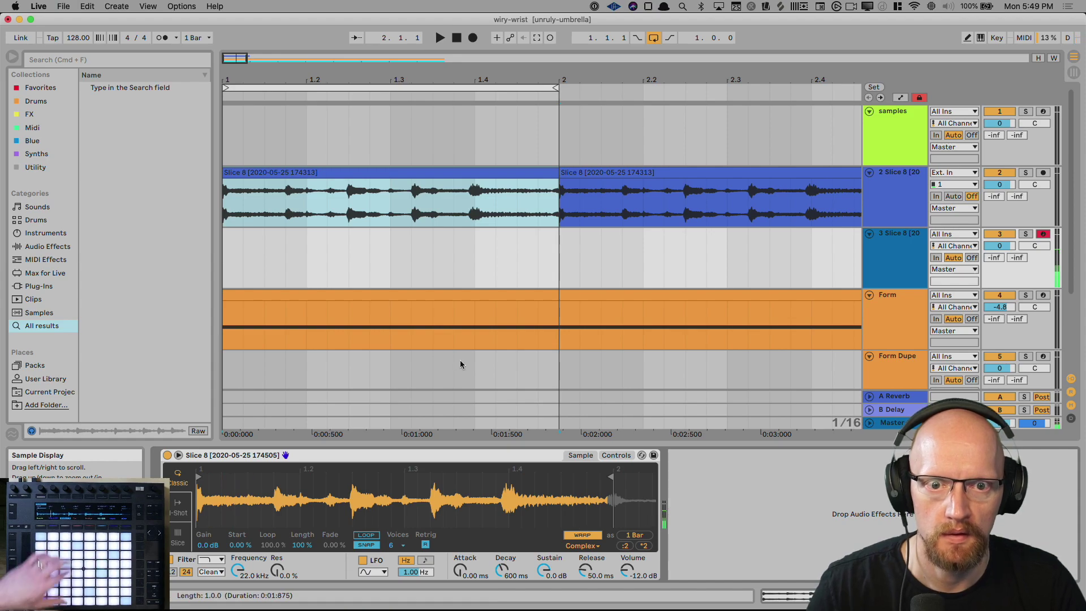
# Select bar 1 on the Simpler track and mute the Slice 8 audio track above it.
pyautogui.click(256, 266)
pyautogui.moveTo(225, 254); pyautogui.dragTo(511, 263)
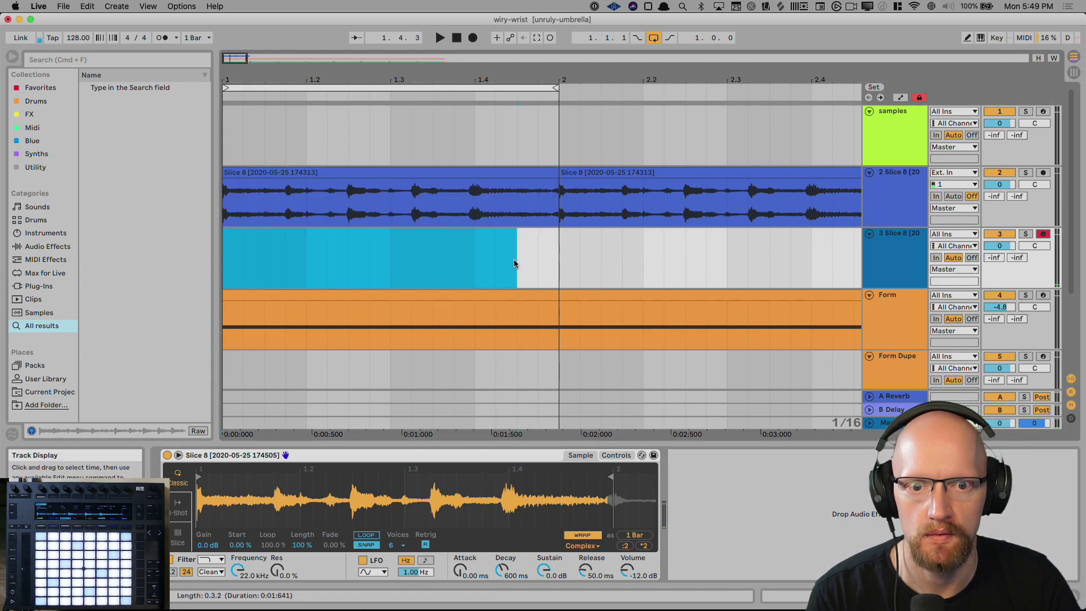
pyautogui.click(998, 173)
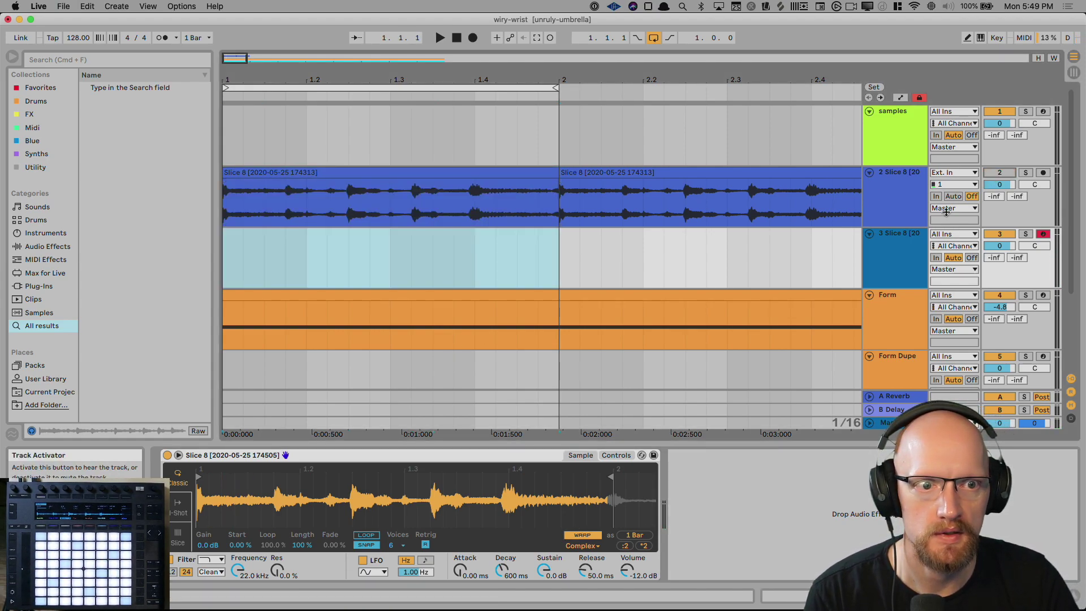
# Copy the 16-bar Form MIDI clip to bar 1 of the Simpler track and start playback.
pyautogui.scroll(-6, 631, 270)
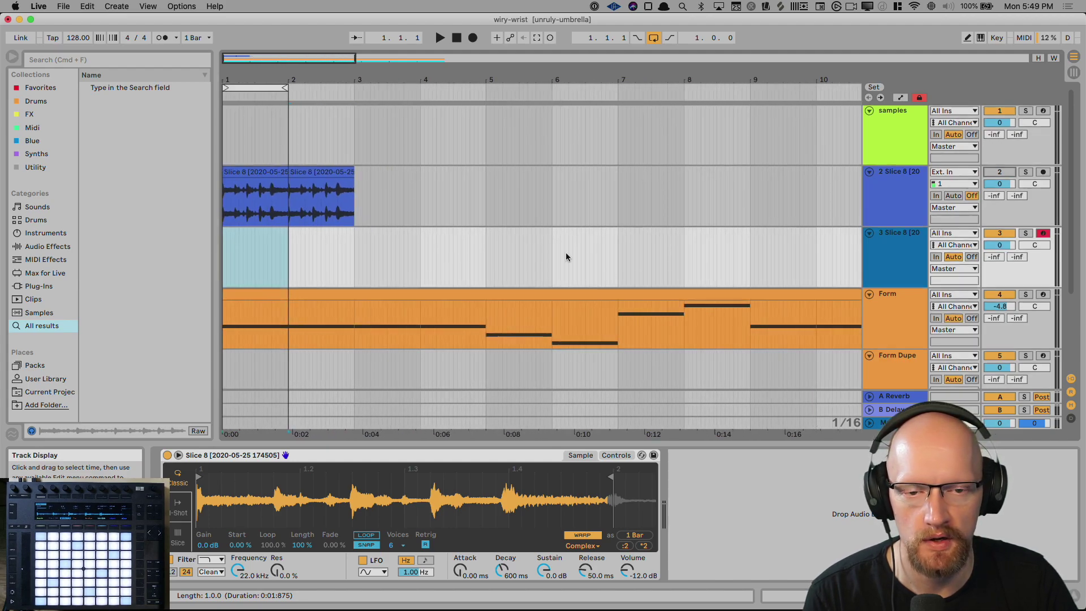
pyautogui.scroll(-8, 602, 250)
pyautogui.scroll(8, 602, 250)
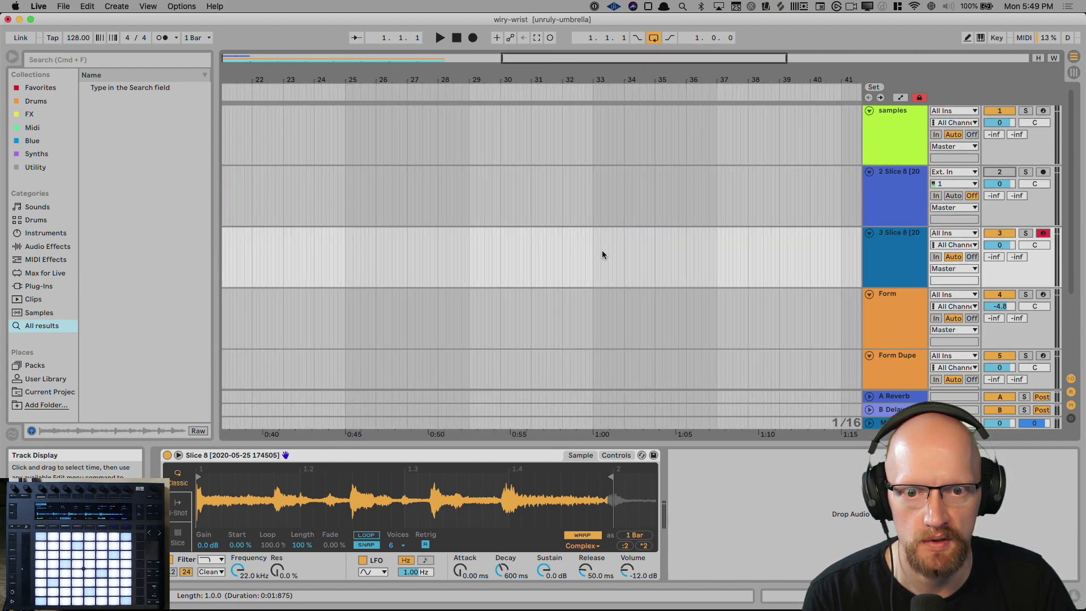
pyautogui.moveTo(439, 292); pyautogui.dragTo(426, 249)
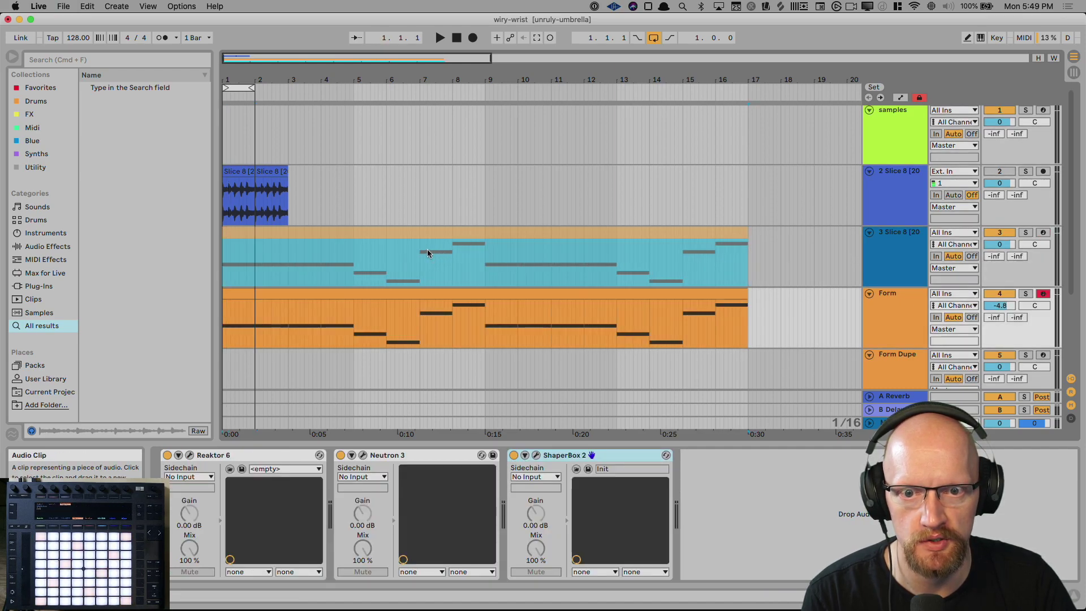
pyautogui.press('space')
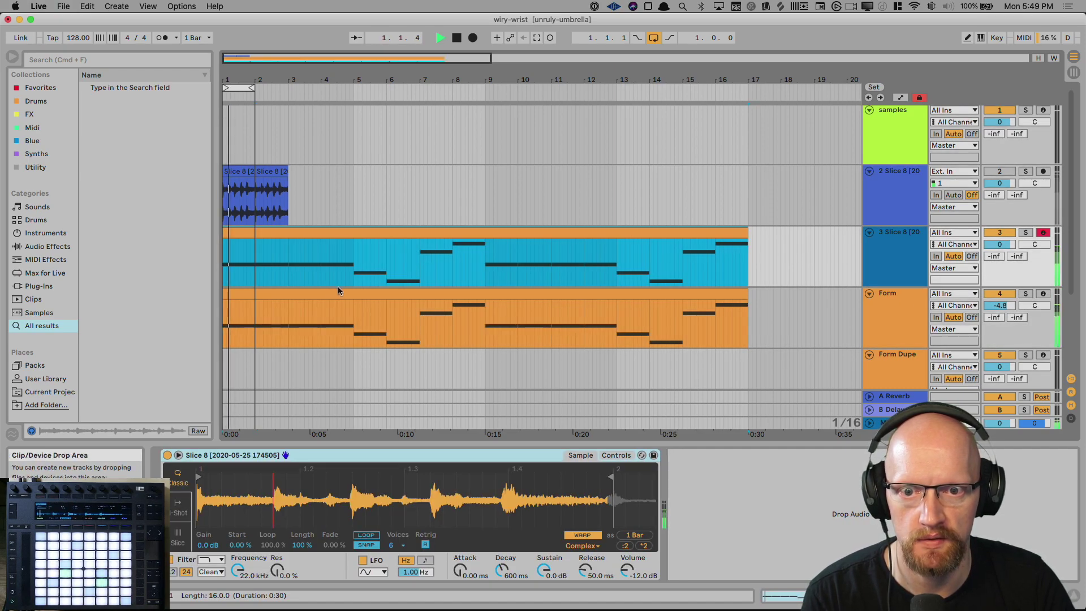
# Transpose all notes of the clip on the Simpler track up five semitones, putting its first note on C3, and play it.
pyautogui.doubleClick(344, 232)
pyautogui.press('space')
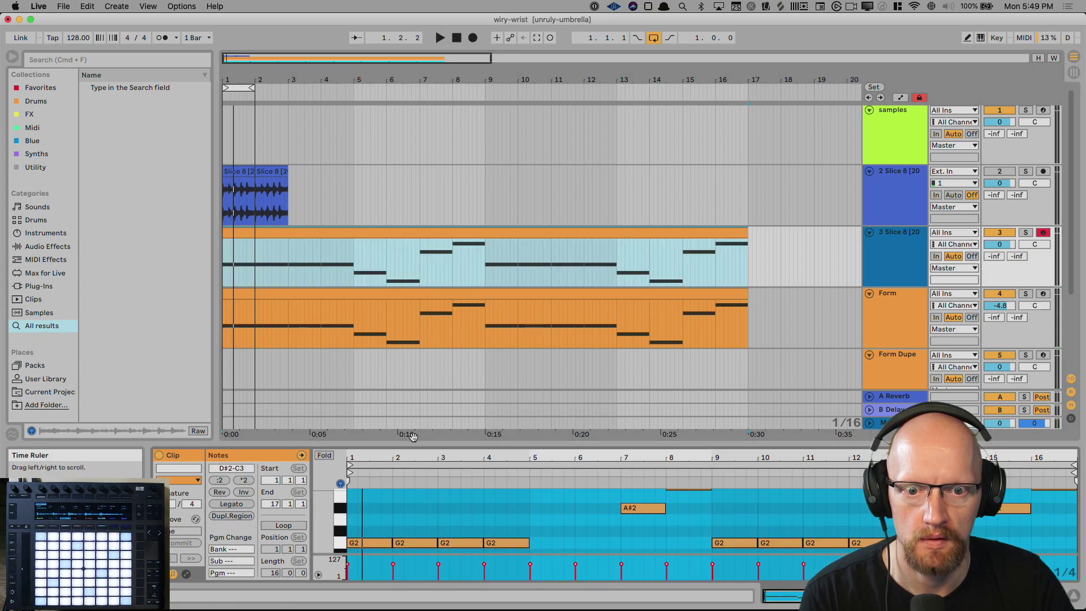
pyautogui.moveTo(413, 442); pyautogui.dragTo(416, 179)
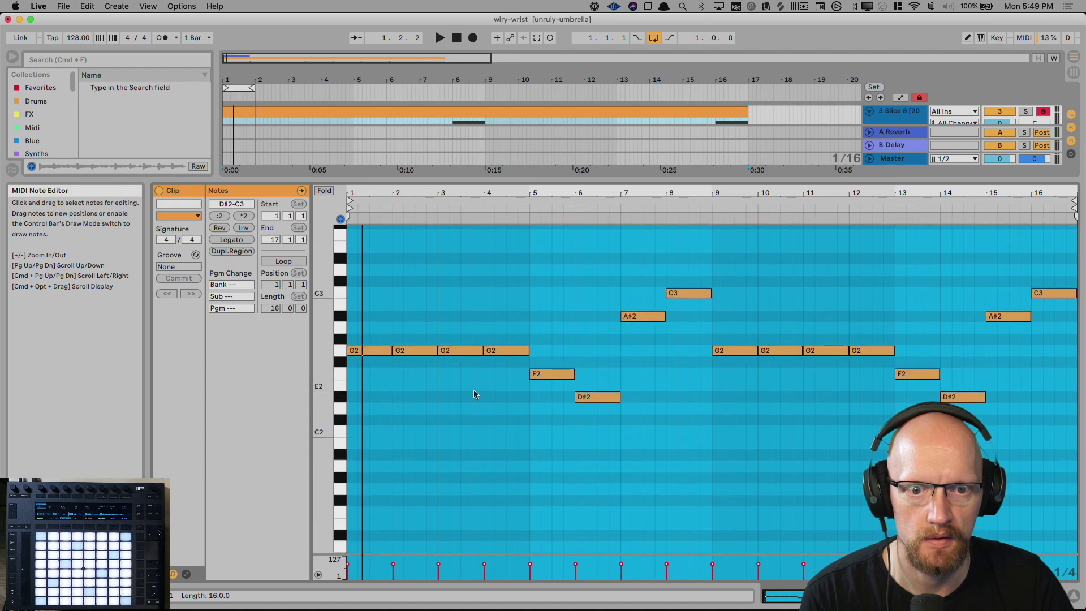
pyautogui.click(439, 398)
pyautogui.press('super+a')
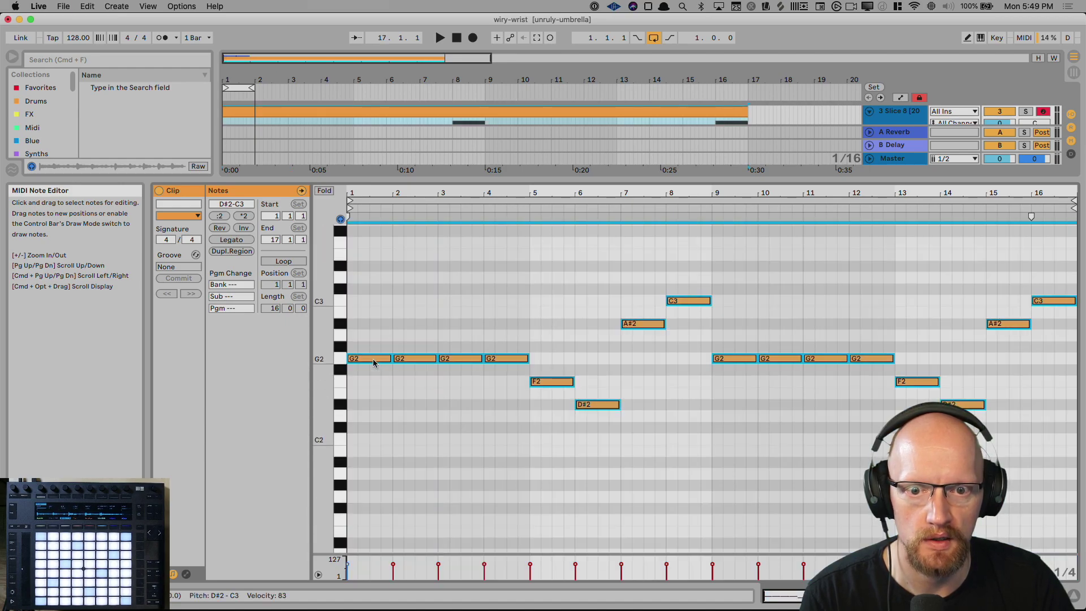
pyautogui.moveTo(374, 359); pyautogui.dragTo(374, 314)
pyautogui.press('space')
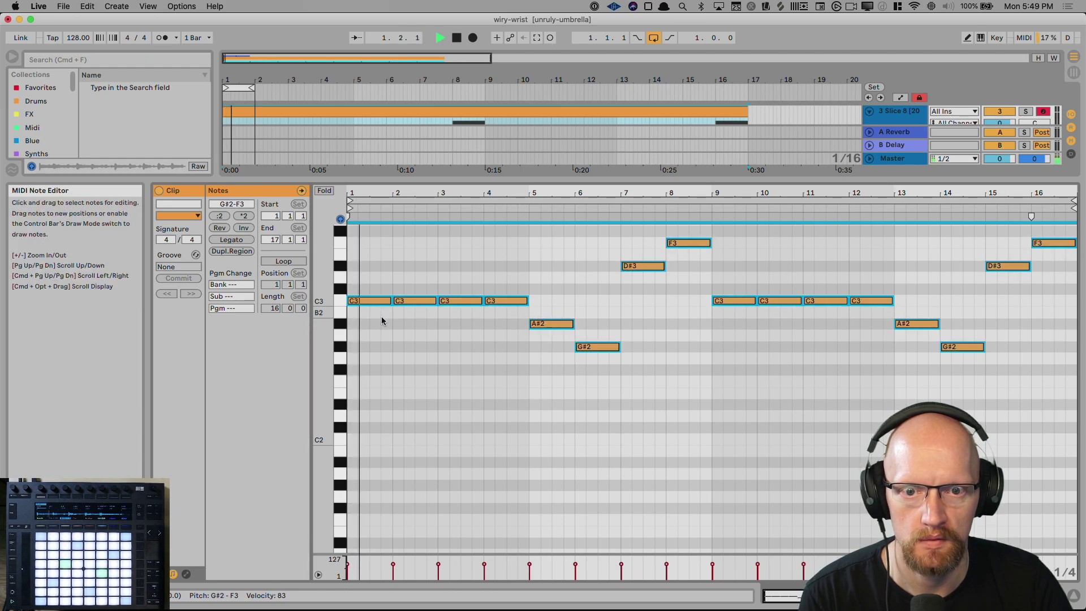
# Turn off the arrangement loop and let all tracks play on past bar 1.
pyautogui.moveTo(443, 180); pyautogui.dragTo(443, 367)
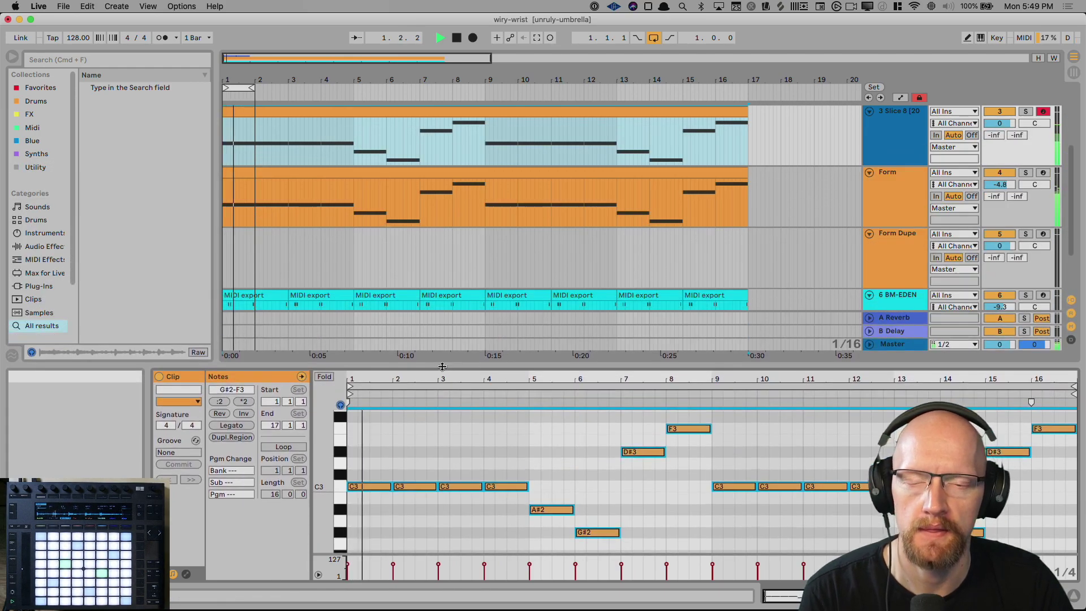
pyautogui.click(654, 39)
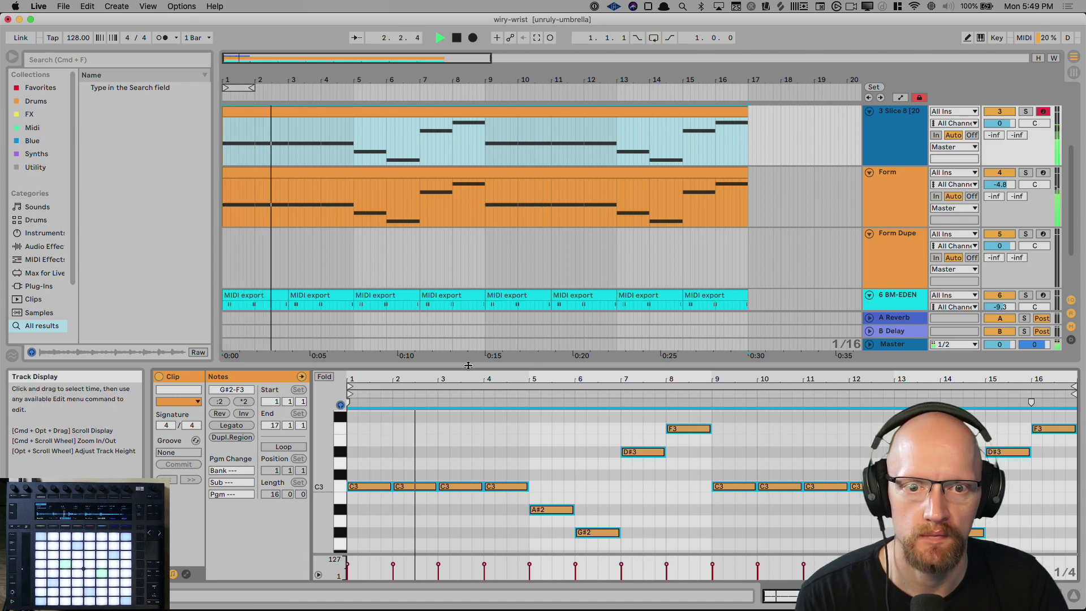
pyautogui.moveTo(472, 365); pyautogui.dragTo(472, 400)
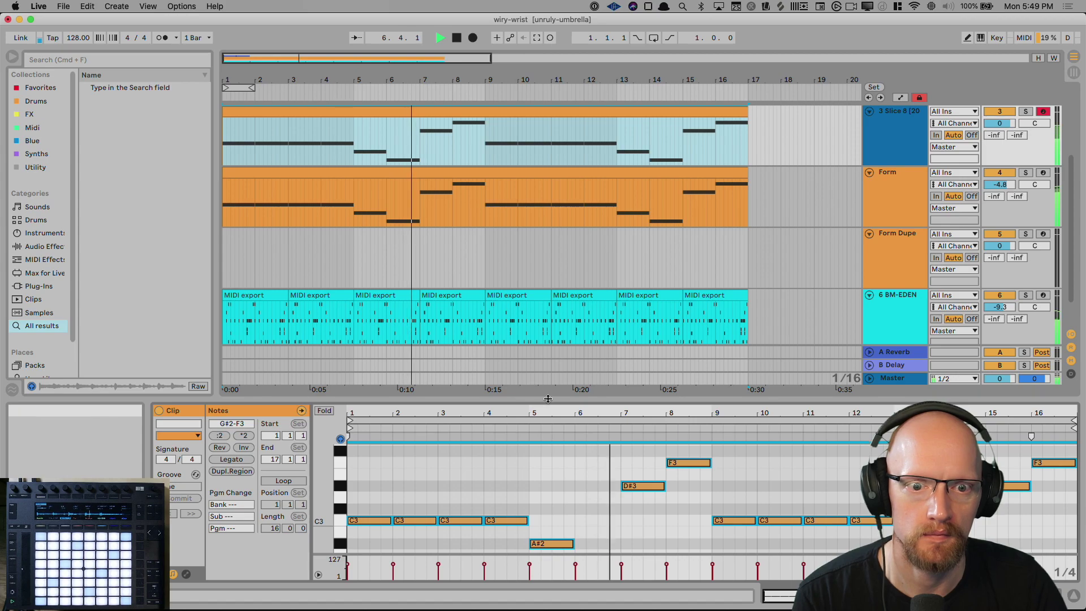
pyautogui.moveTo(550, 399); pyautogui.dragTo(568, 257)
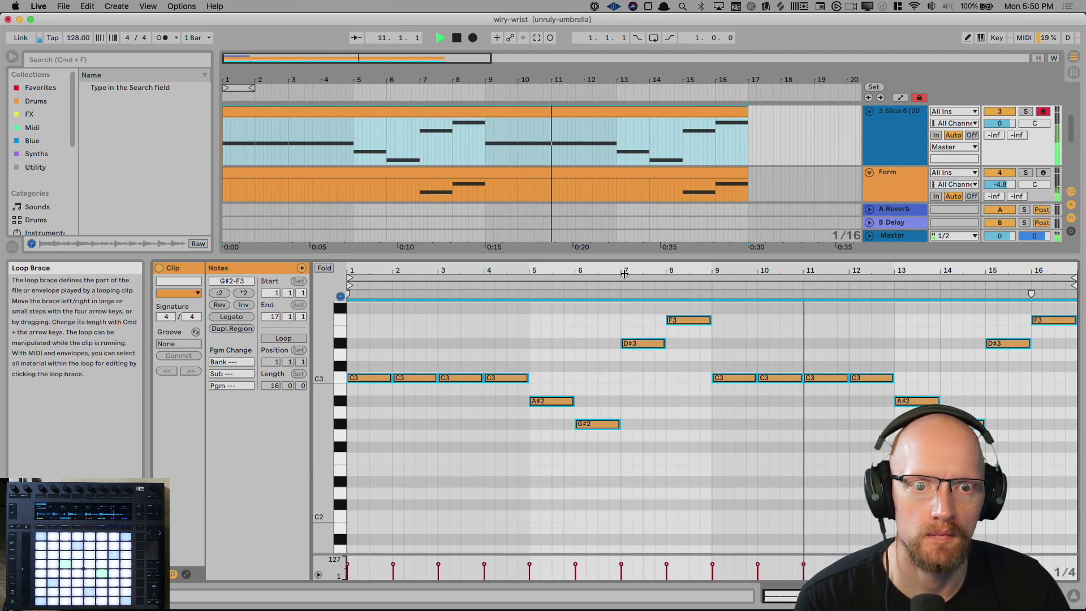
# Raise the BM-EDEN track's volume to -5.9 dB and the Form track's volume to -2.1 dB, and stop playback.
pyautogui.moveTo(627, 264); pyautogui.dragTo(712, 412)
pyautogui.moveTo(1000, 306); pyautogui.dragTo(999, 299)
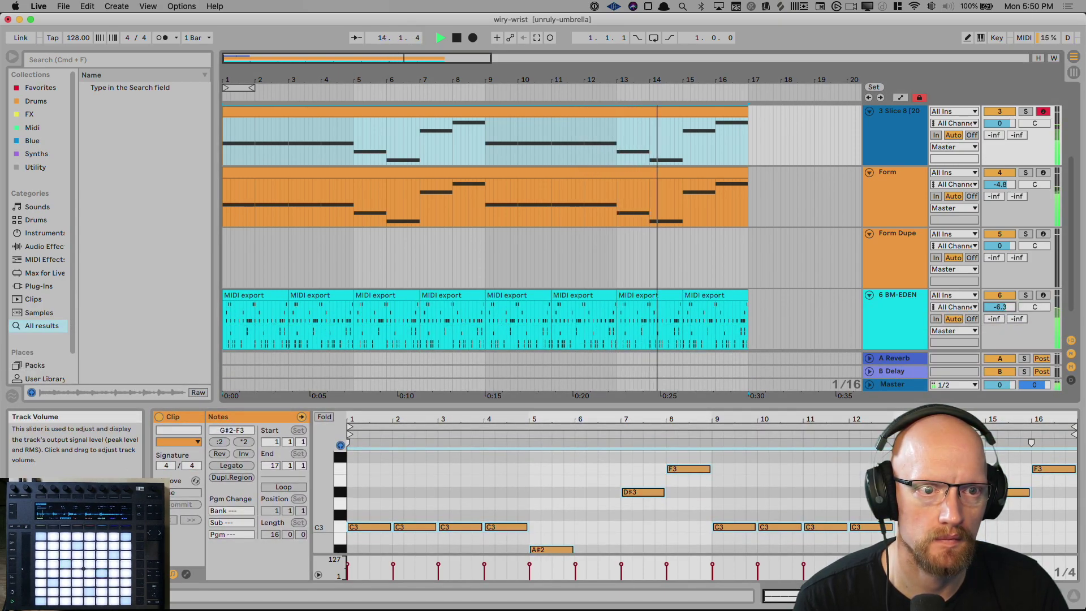
pyautogui.moveTo(1001, 185); pyautogui.dragTo(1001, 179)
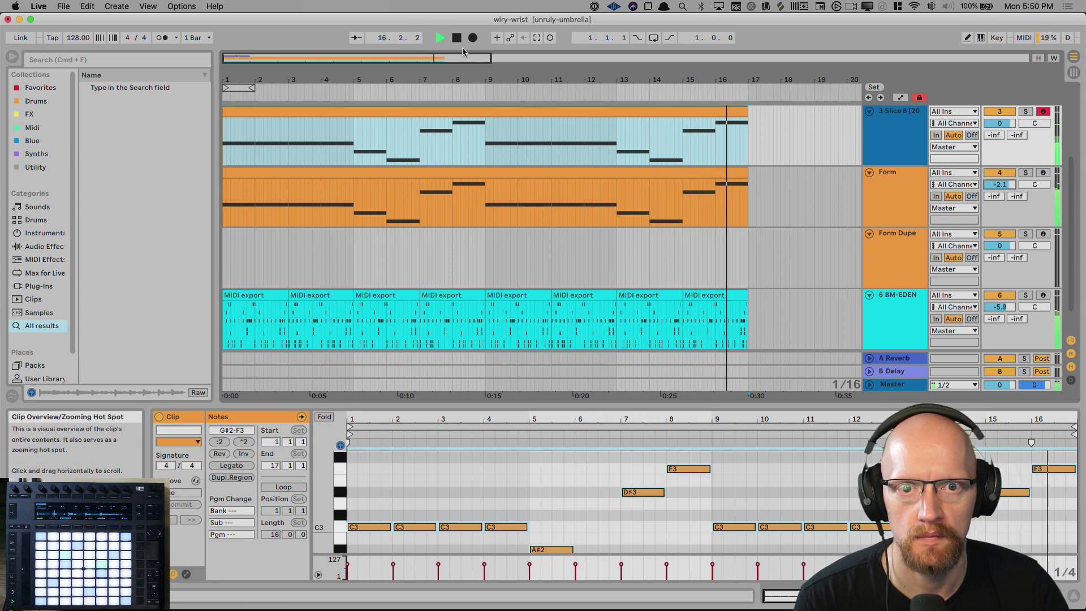
pyautogui.click(461, 38)
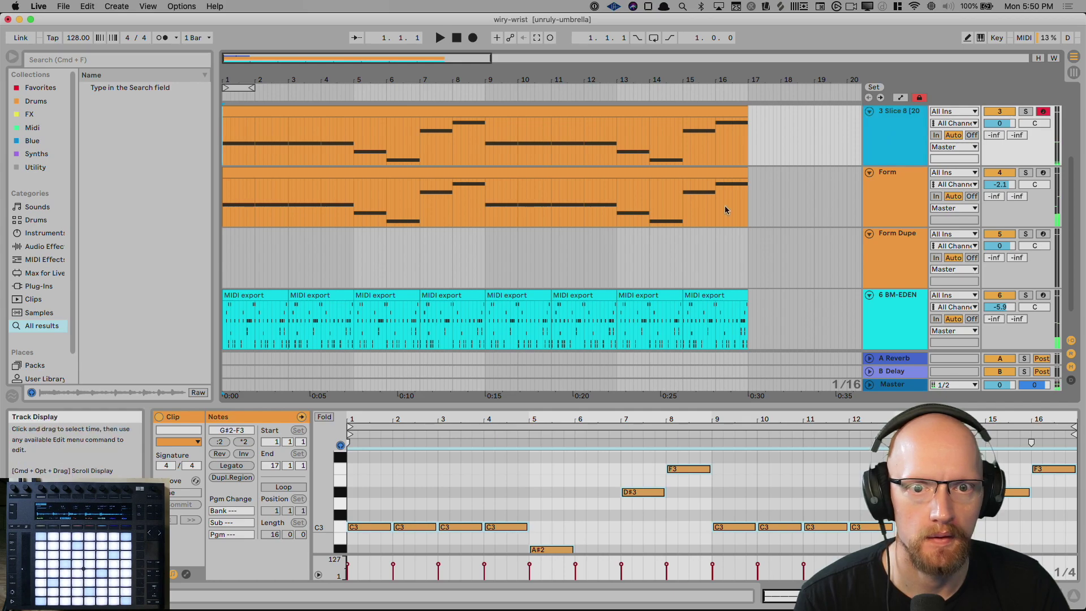
# Search the browser for "neutron" and add Neutron 3 to the Simpler track.
pyautogui.press('super+f')
pyautogui.write('neutron')
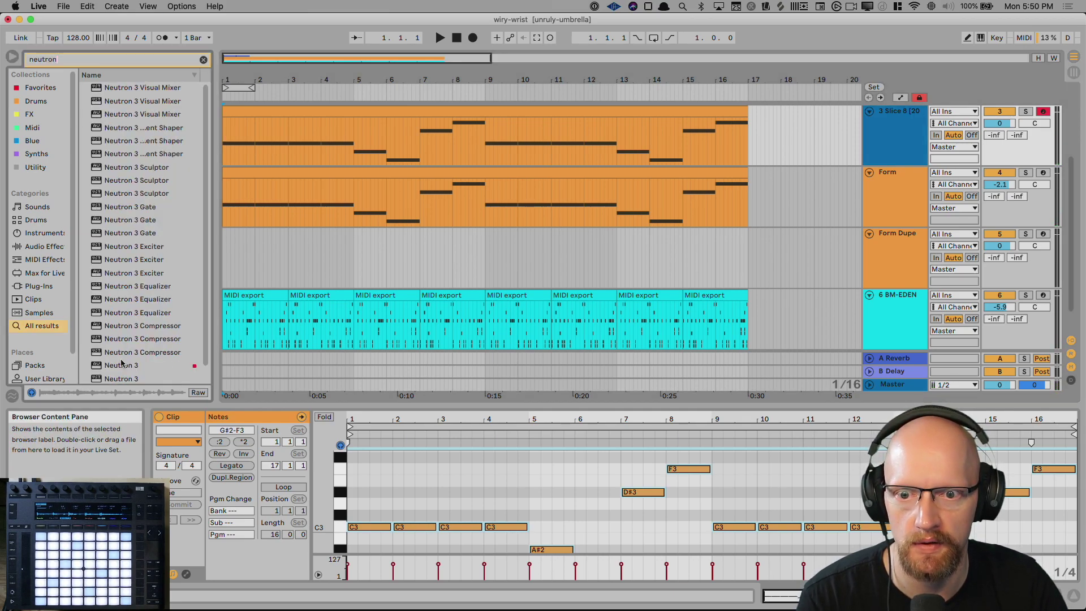
pyautogui.moveTo(121, 365); pyautogui.dragTo(148, 312)
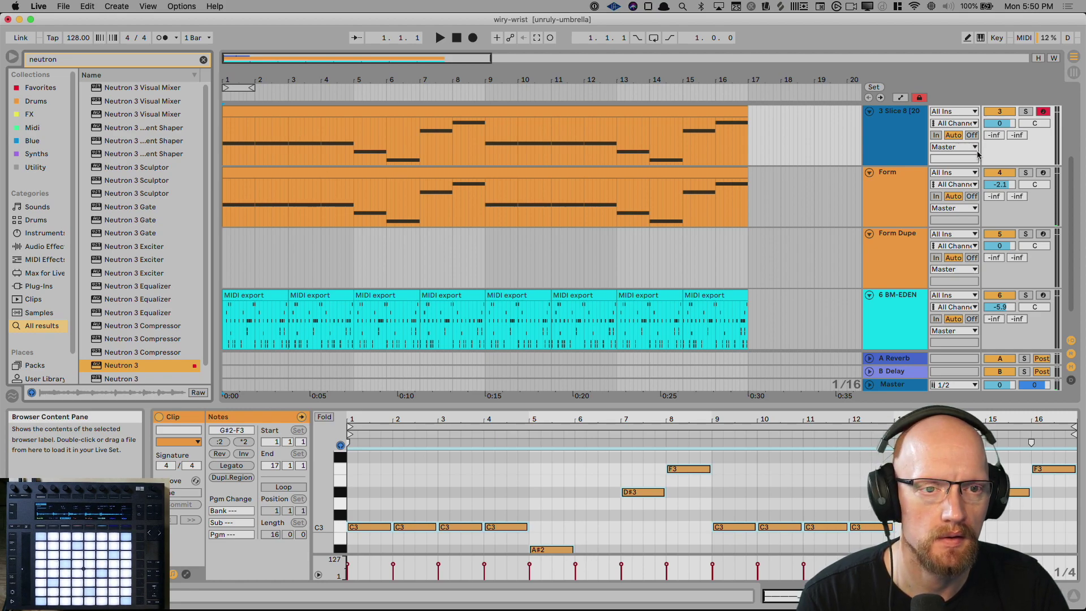
pyautogui.moveTo(977, 152); pyautogui.dragTo(902, 154)
# Rename the Simpler track "Strums" and the Form track "Bass Rhythy".
pyautogui.write('Strums')
pyautogui.press('Return')
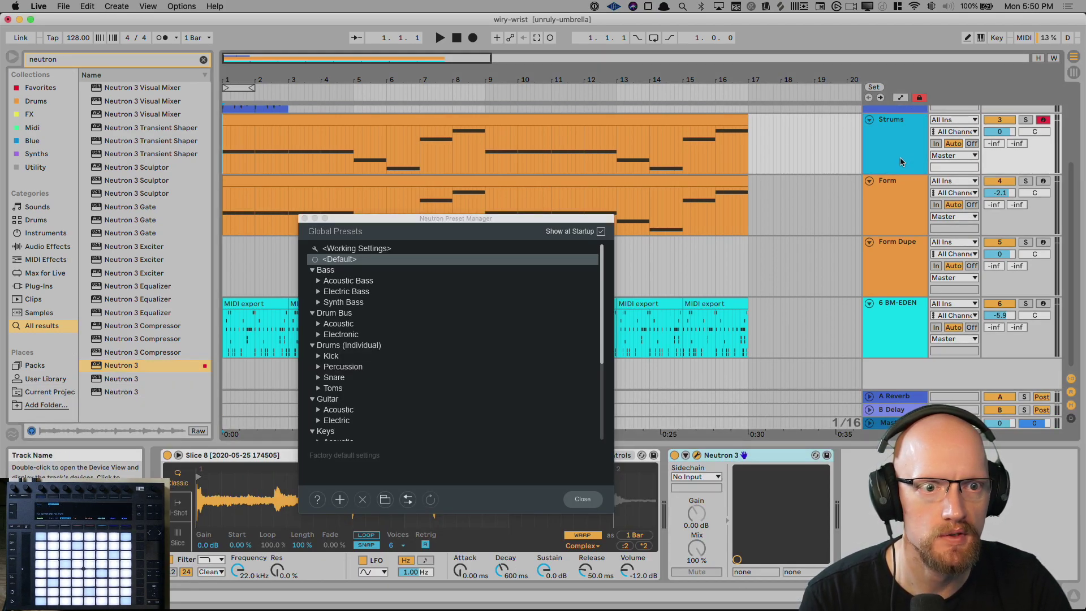
pyautogui.click(897, 192)
pyautogui.write('B')
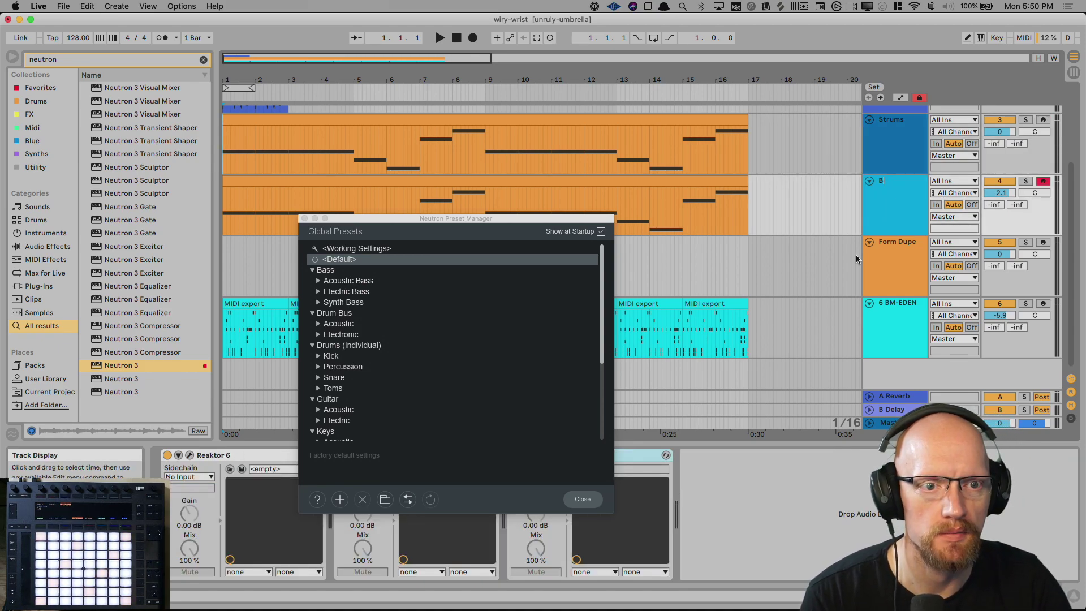
pyautogui.write('ass Rhythm')
pyautogui.press('Return')
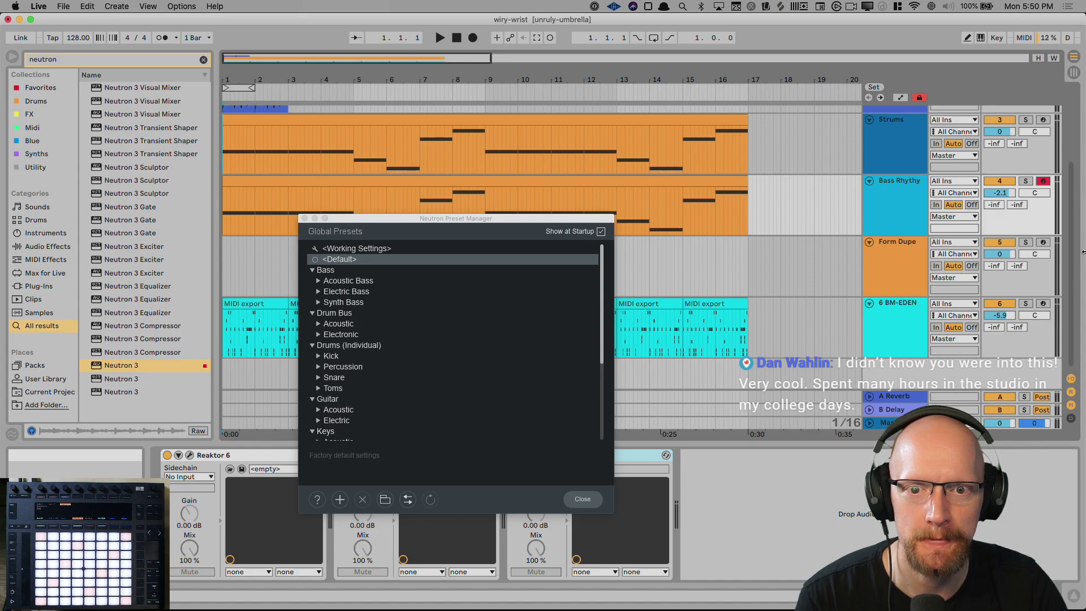
# Close the Neutron preset manager and play the arrangement from the start.
pyautogui.click(305, 218)
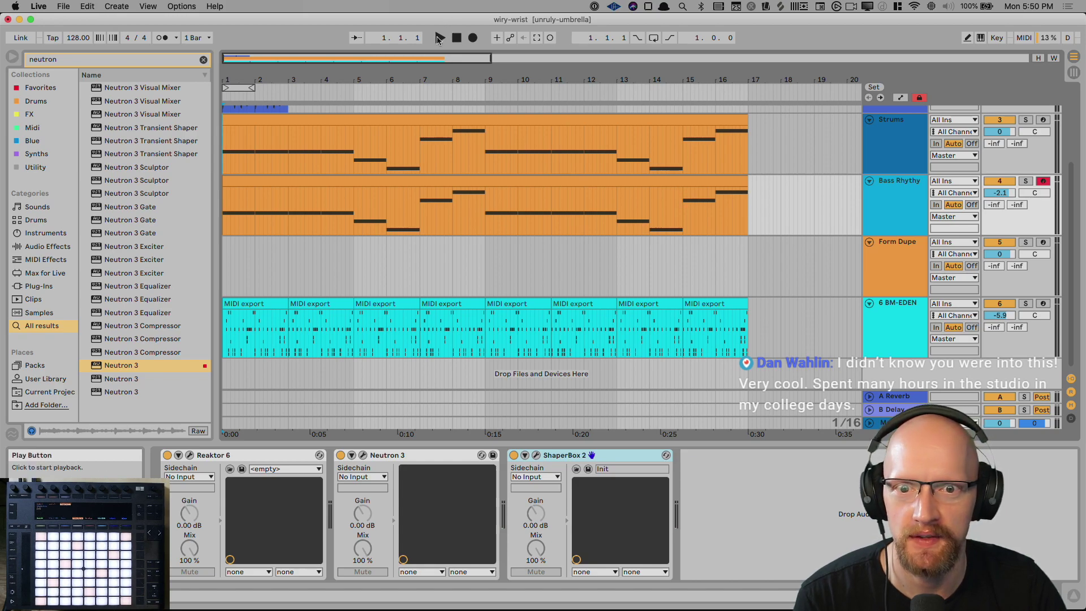
pyautogui.click(438, 38)
pyautogui.click(456, 39)
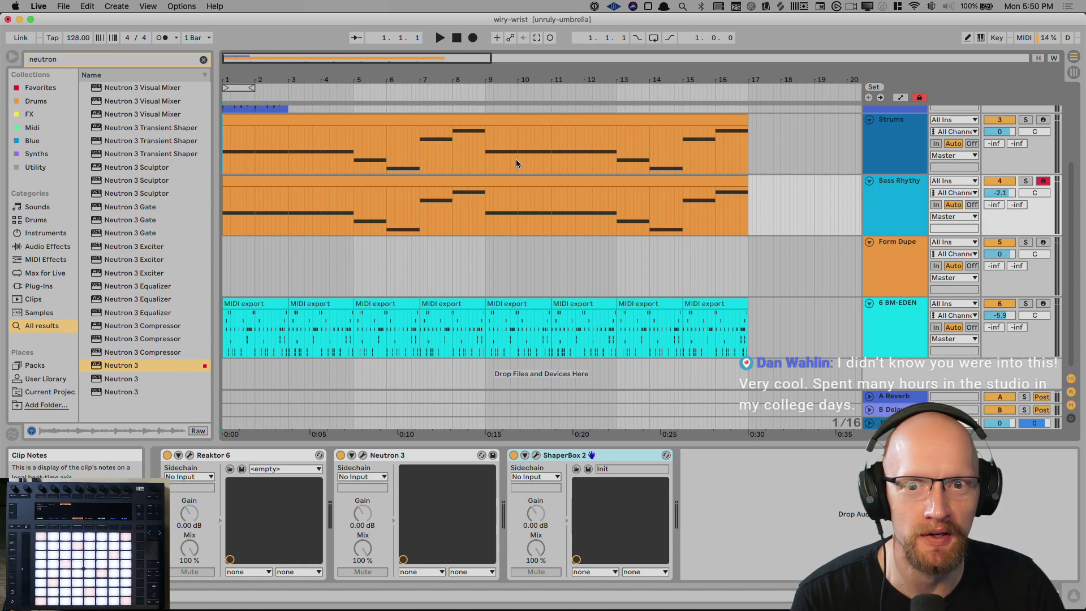
pyautogui.scroll(3, 516, 158)
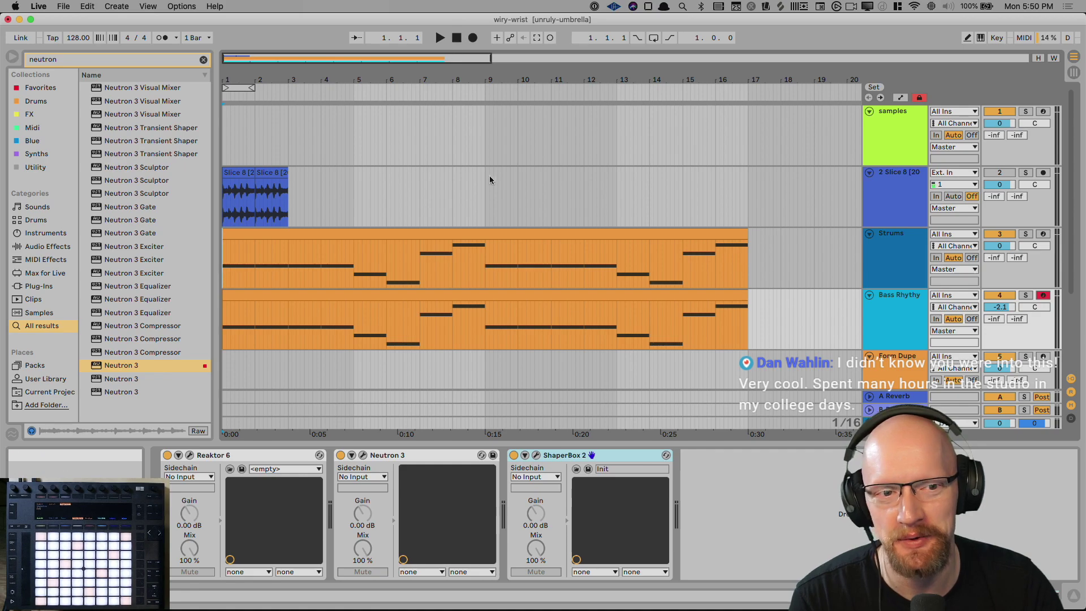
pyautogui.scroll(-3, 602, 217)
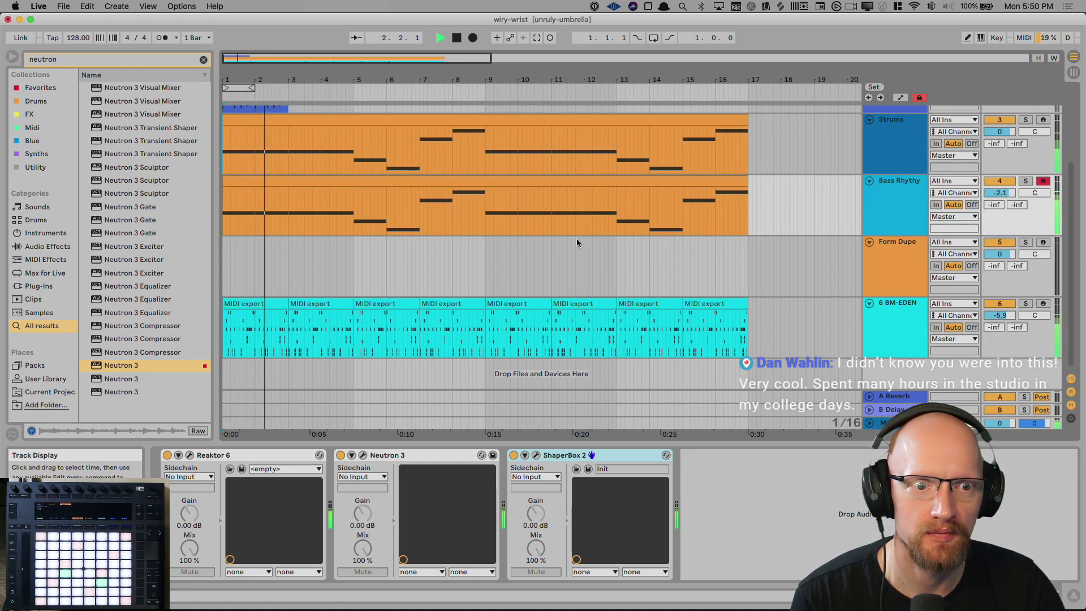
# Open Neutron 3 on the Strums track and expand the Electric guitar group in its presets.
pyautogui.click(876, 156)
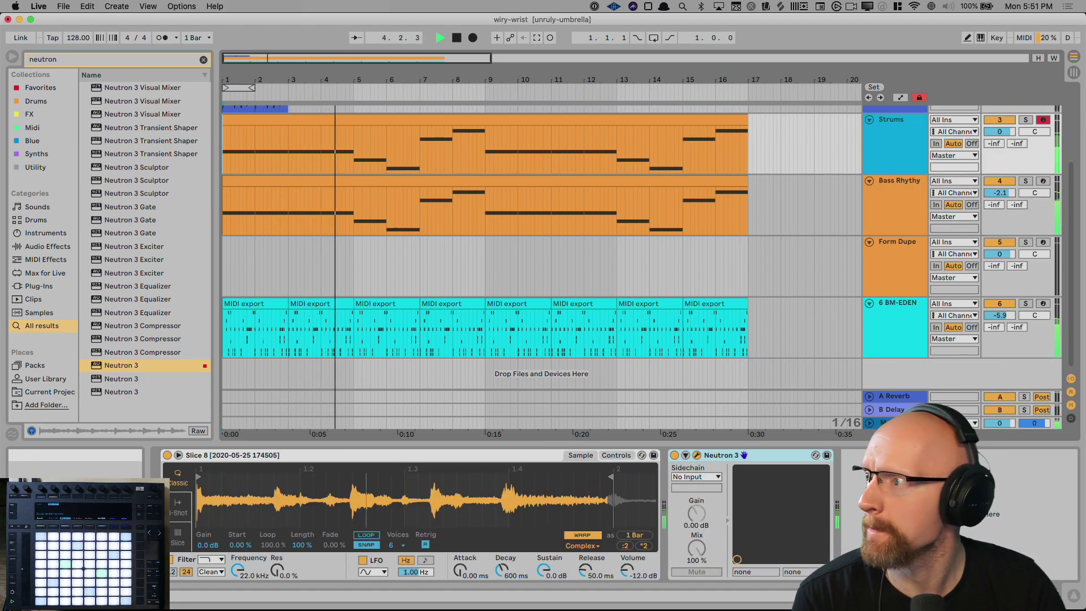
pyautogui.click(697, 455)
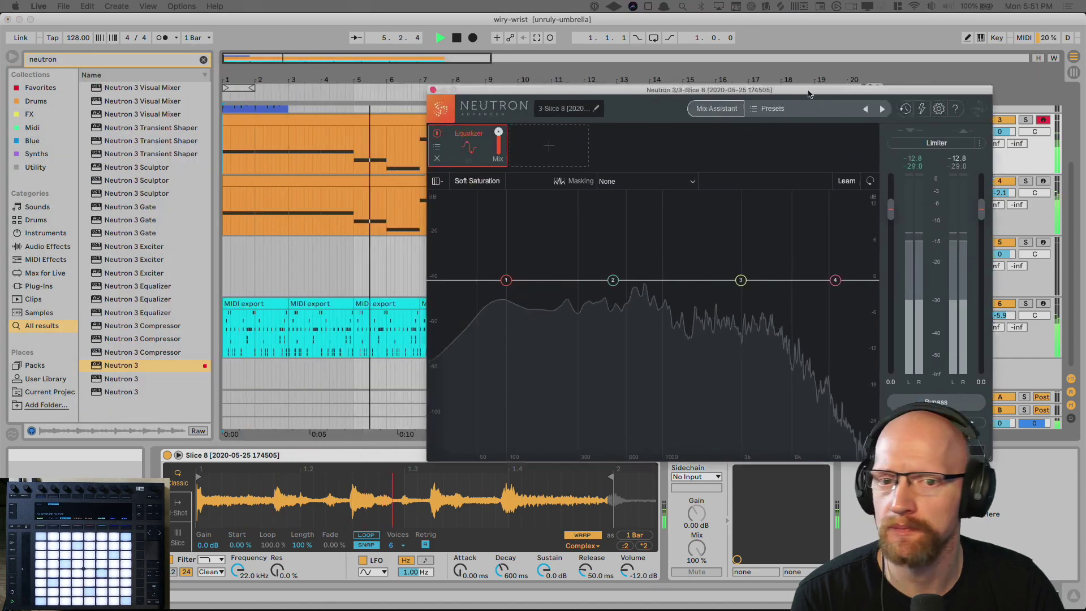
pyautogui.click(622, 123)
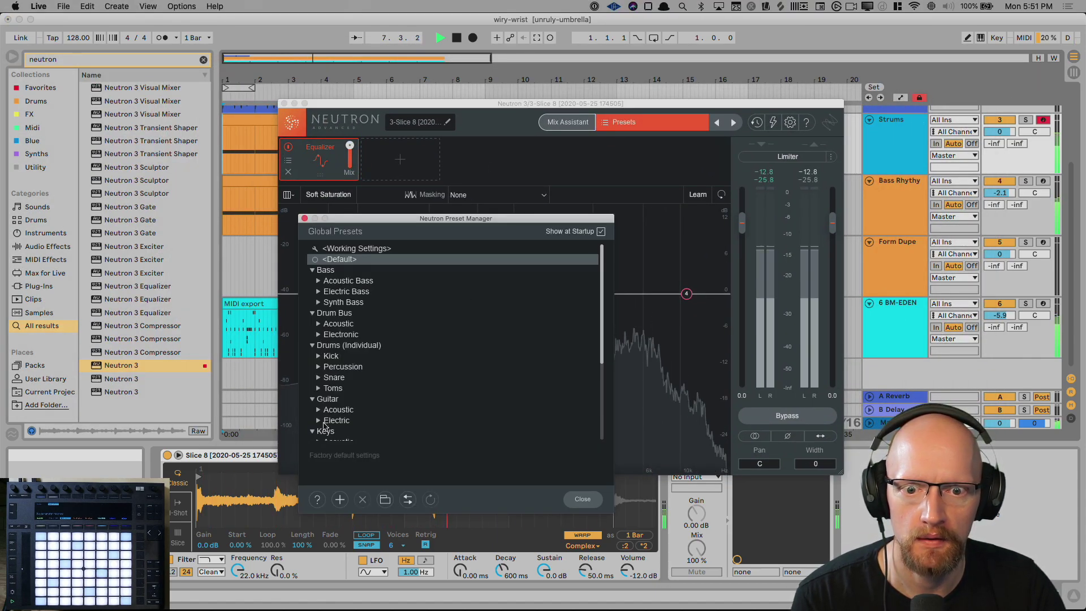
pyautogui.click(396, 420)
pyautogui.scroll(-2, 417, 389)
pyautogui.doubleClick(340, 356)
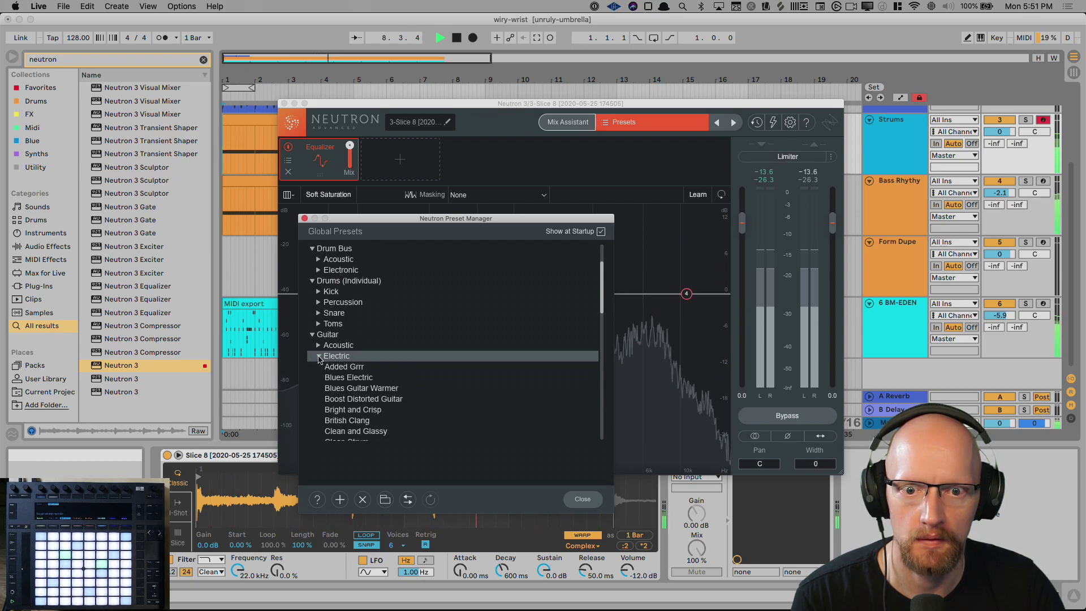
pyautogui.scroll(-2, 363, 356)
# Audition Neutron's electric guitar presets, including British Clang, Clean Strum and Distorted Guitar Cleanup, load Crunchy Electric and close the preset manager.
pyautogui.click(380, 356)
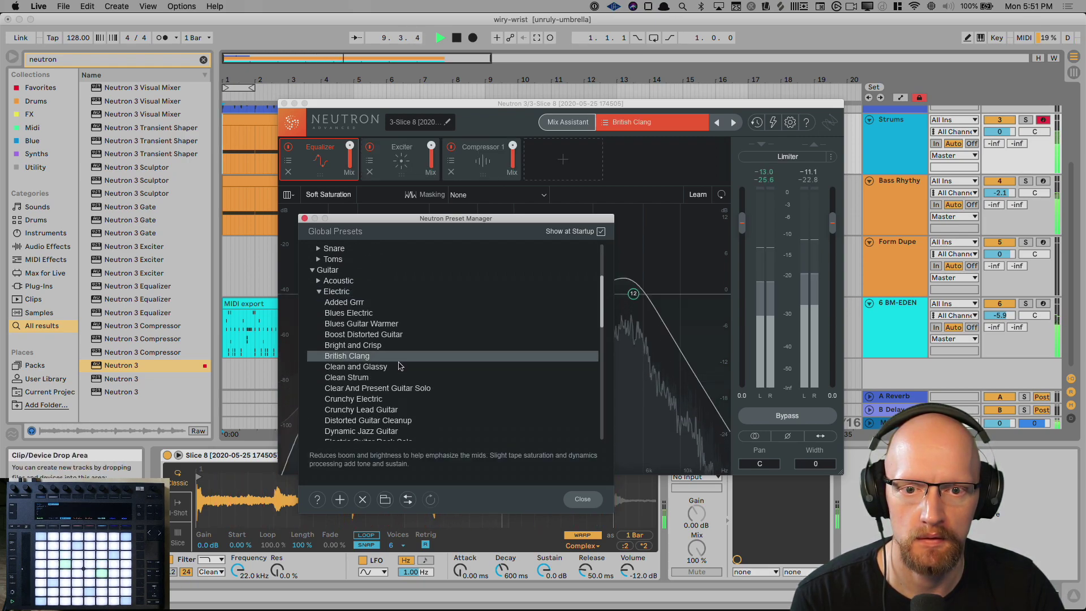
pyautogui.click(374, 377)
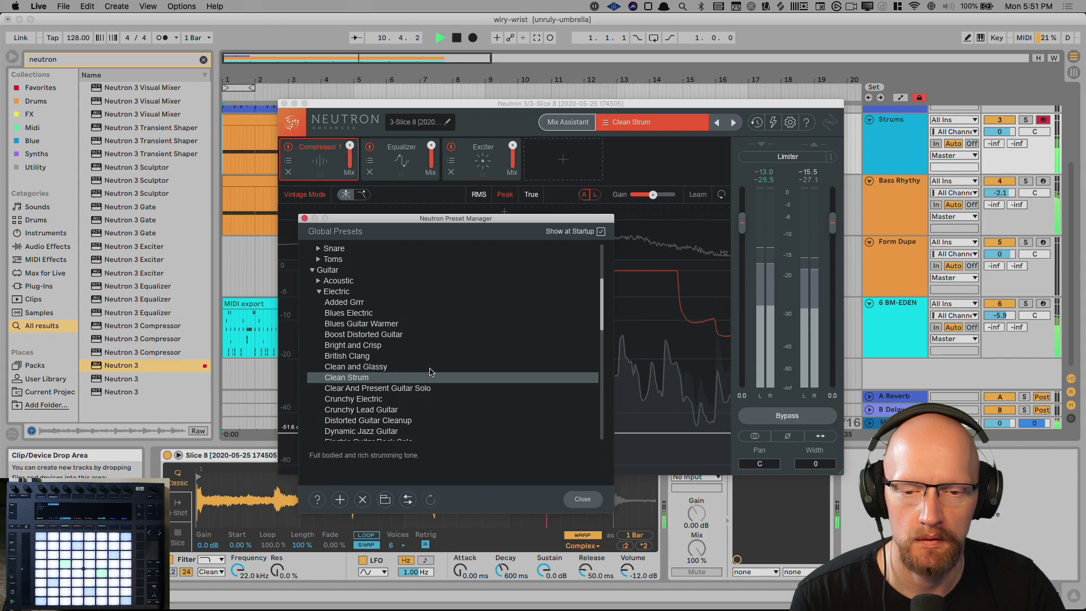
pyautogui.click(421, 399)
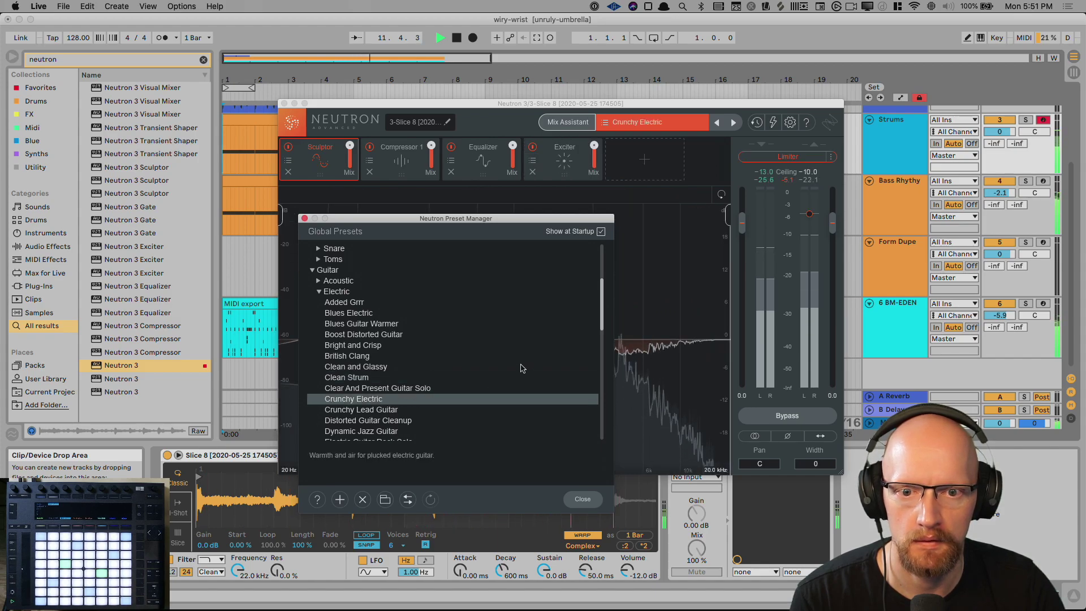
pyautogui.scroll(-1, 520, 367)
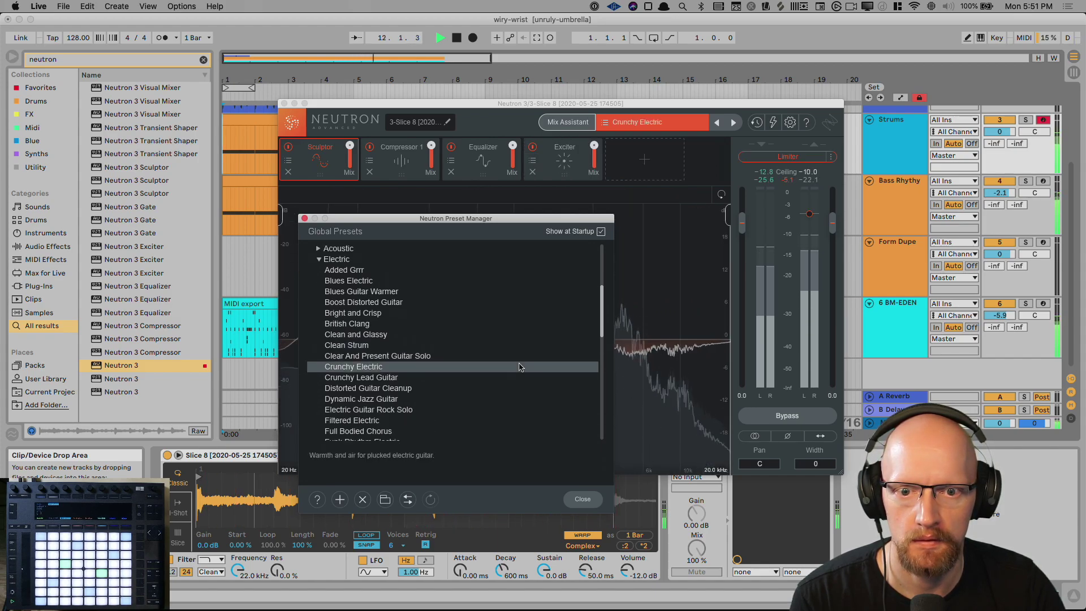
pyautogui.click(409, 390)
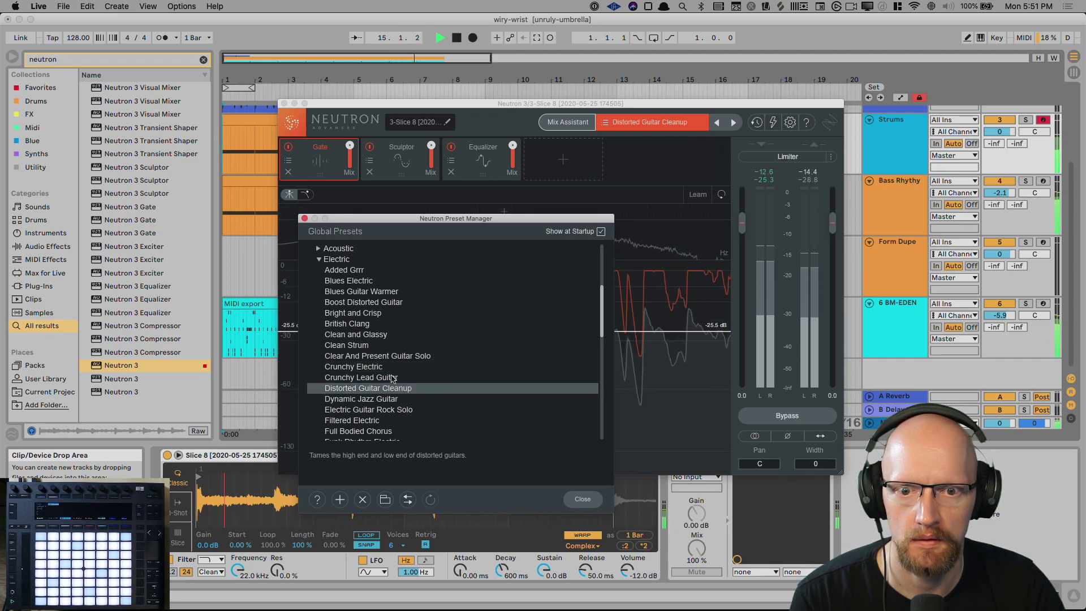
pyautogui.click(362, 367)
pyautogui.click(305, 219)
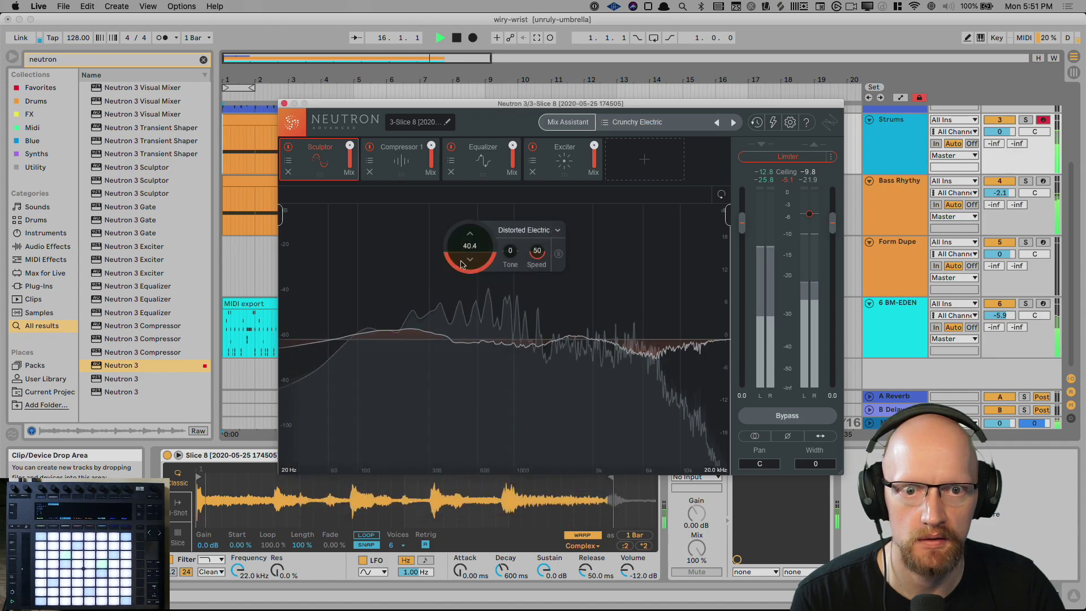
# Set the Sculptor amount to about 68, close the Neutron window and stop playback.
pyautogui.moveTo(476, 226); pyautogui.dragTo(473, 233)
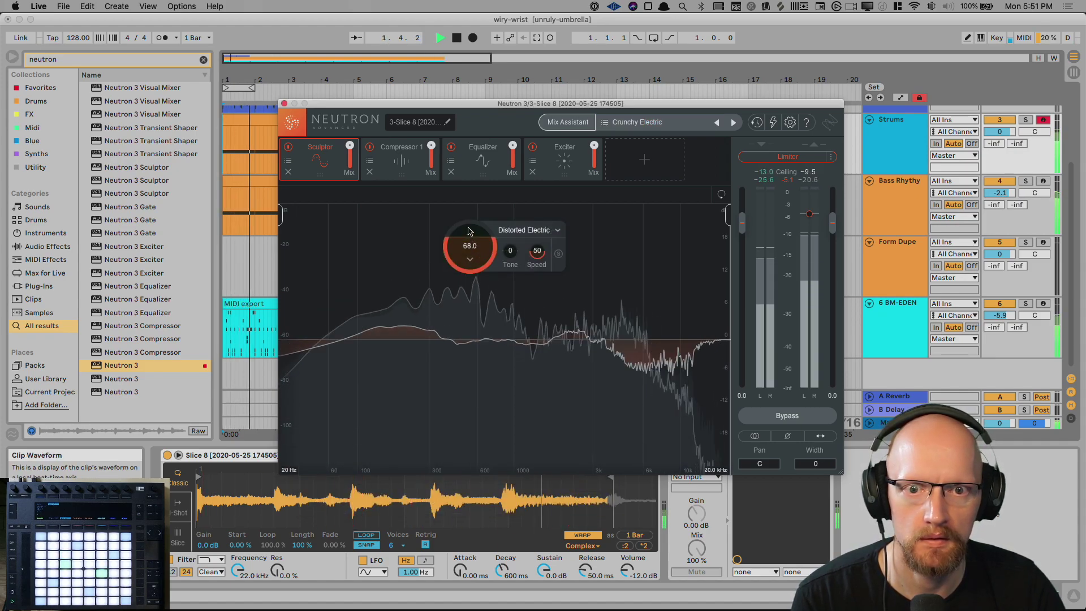
pyautogui.click(284, 102)
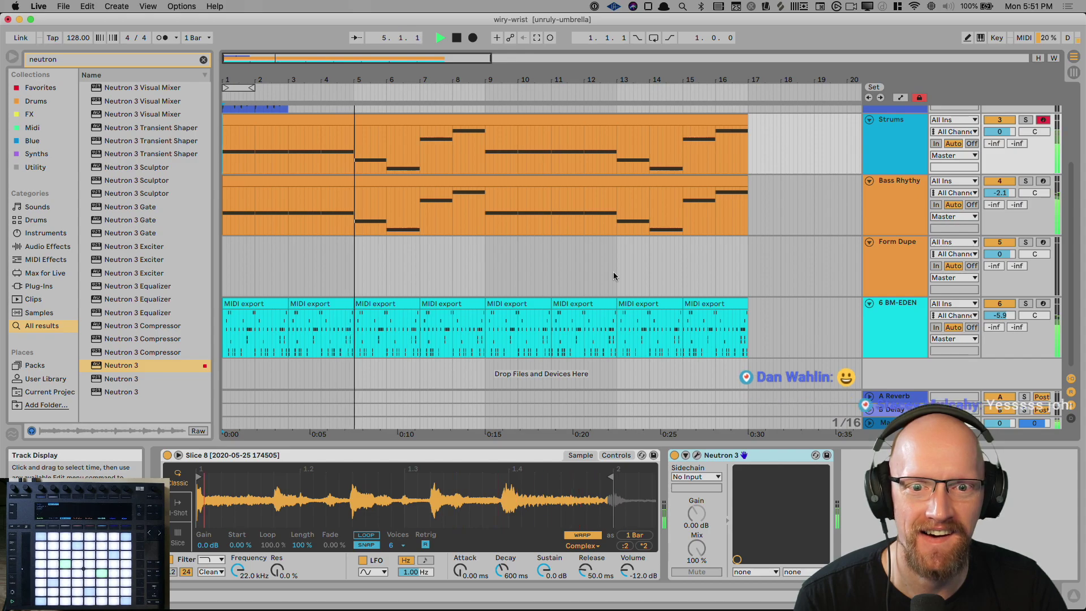
pyautogui.press('space')
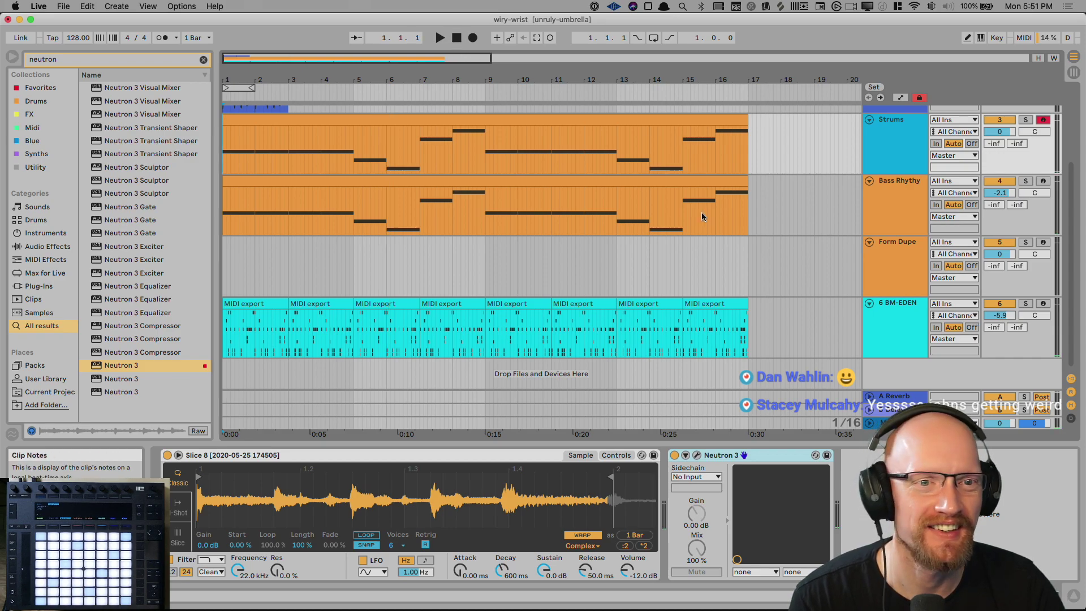
# Play the arrangement from bar 9, solo the Bass Rhythy track to check it and stop playback.
pyautogui.scroll(3, 702, 215)
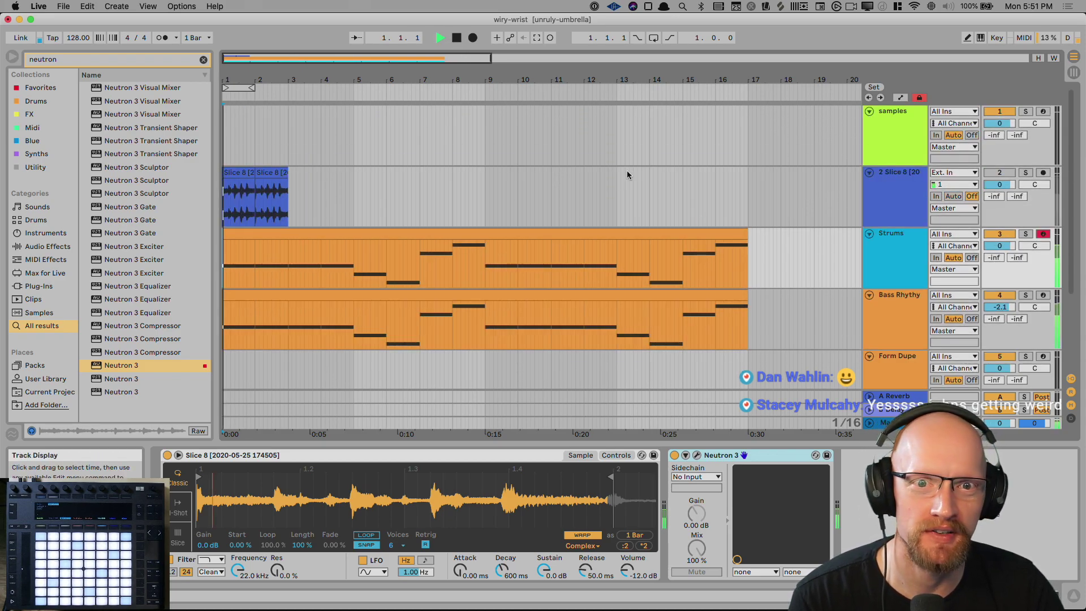
pyautogui.click(487, 310)
pyautogui.press('space')
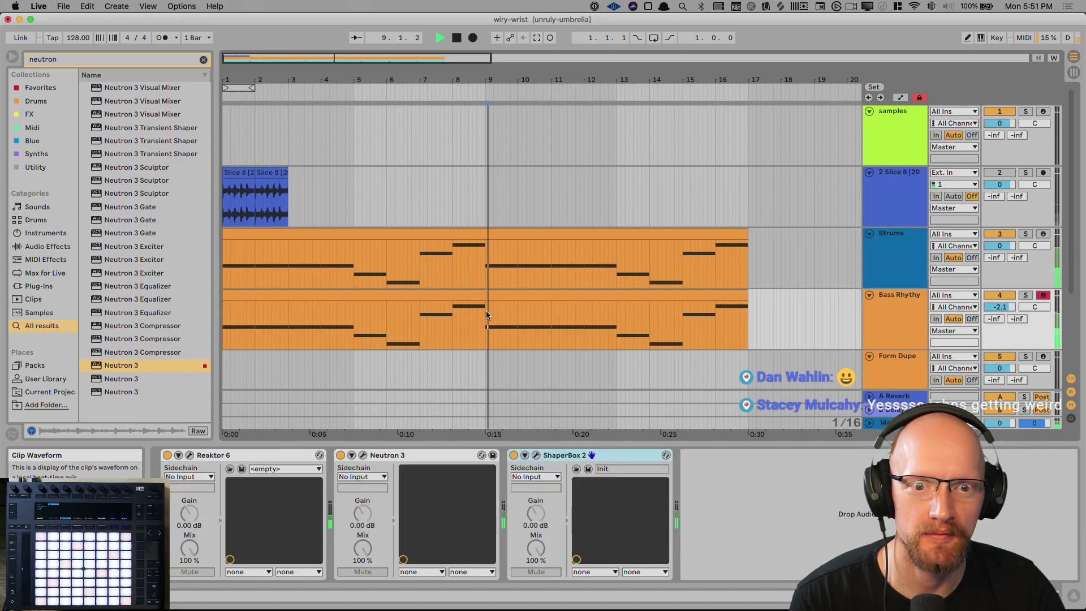
pyautogui.scroll(-3, 778, 310)
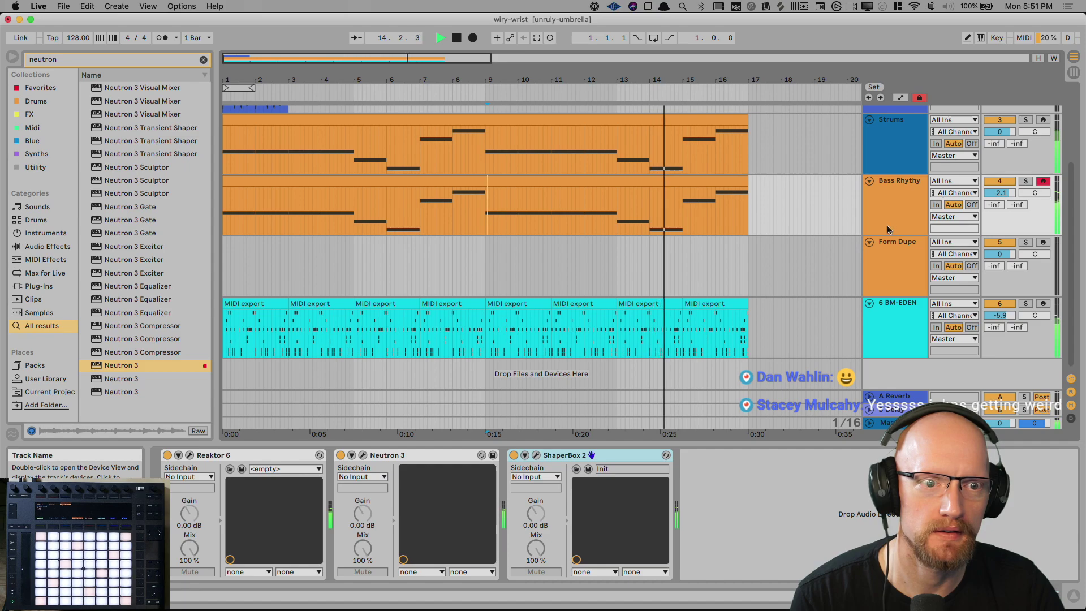
pyautogui.click(896, 213)
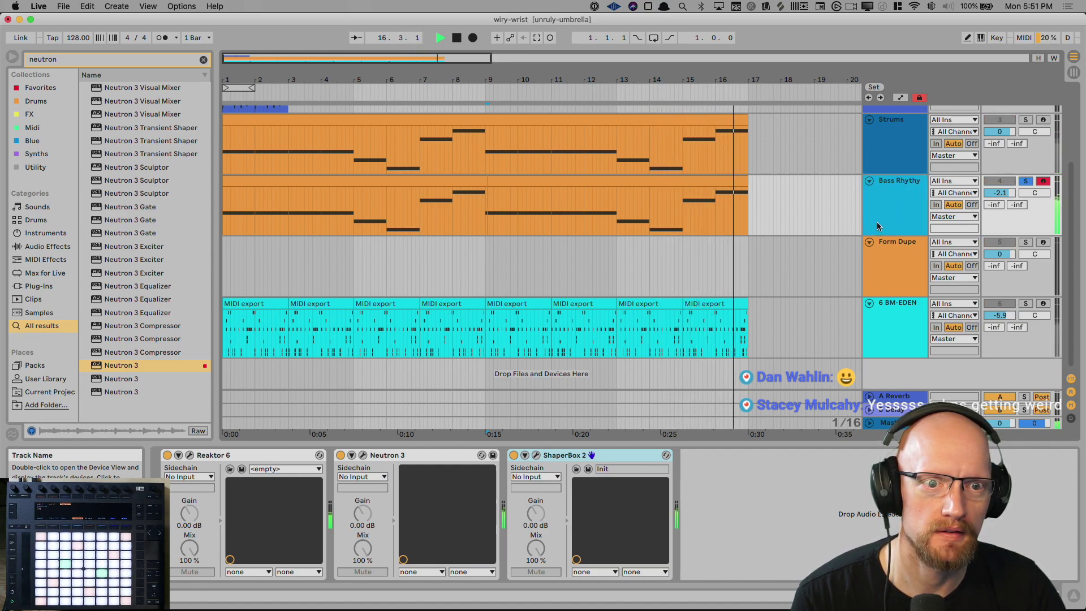
pyautogui.press('space')
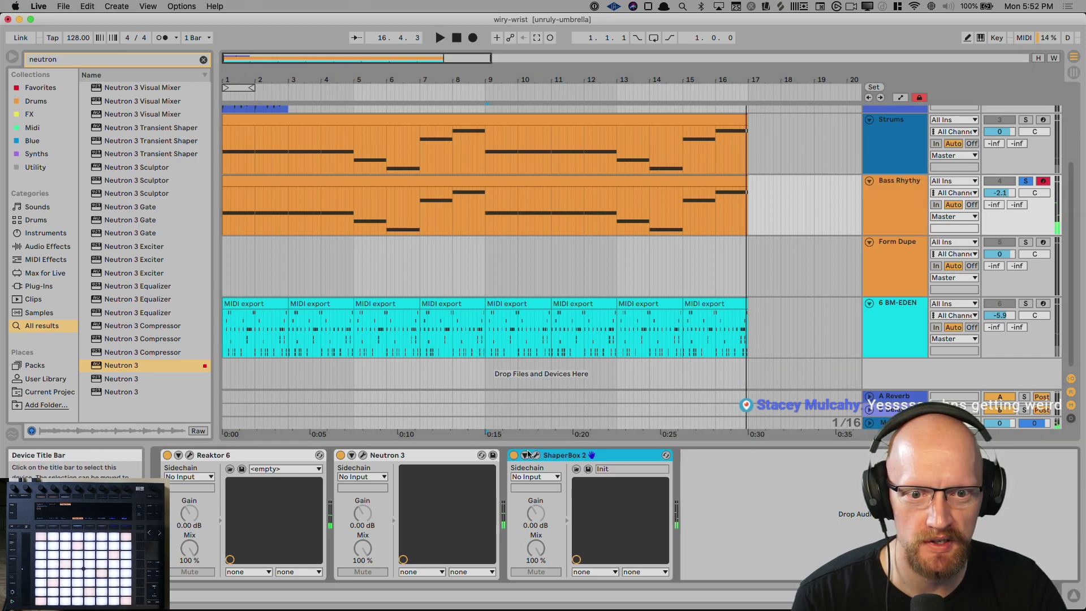
# Compare the bass with ShaperBox 2 off and on during playback, soloing Bass Rhythy again, and leave the device enabled.
pyautogui.press('space')
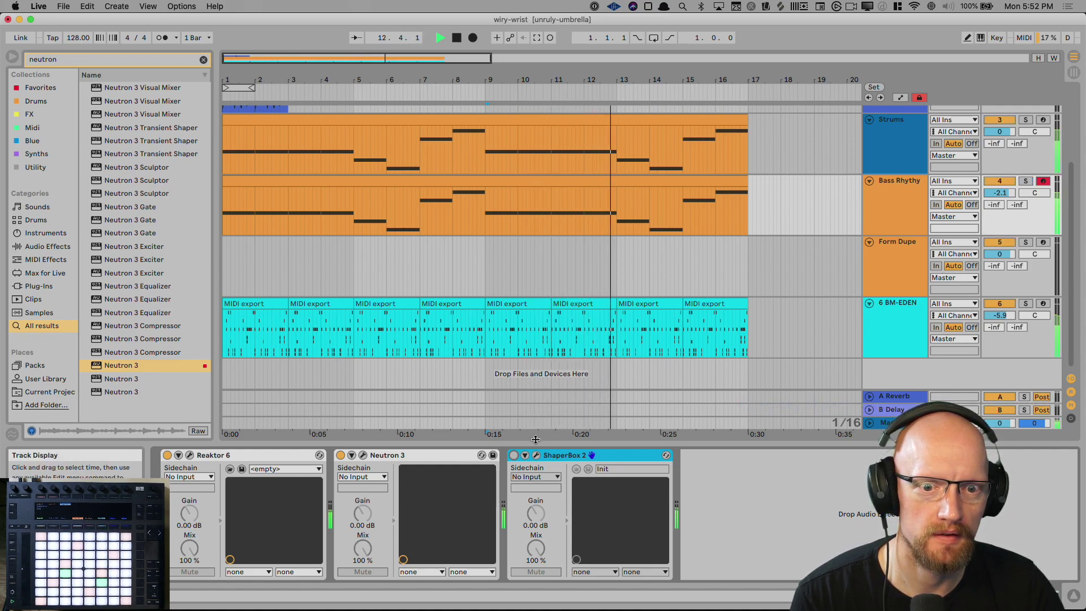
pyautogui.press('s')
pyautogui.click(515, 457)
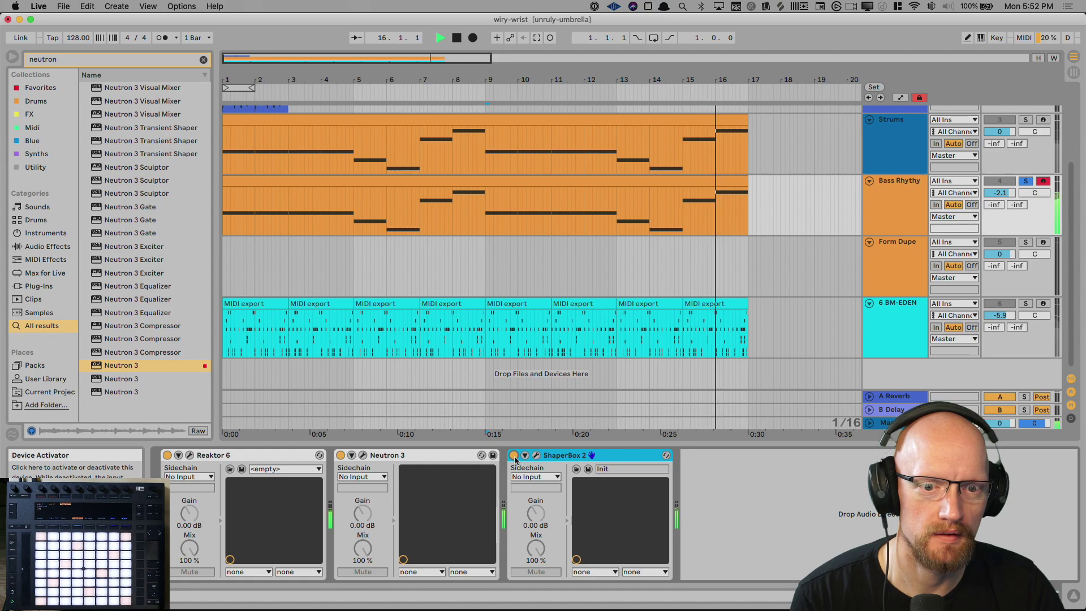
pyautogui.press('space')
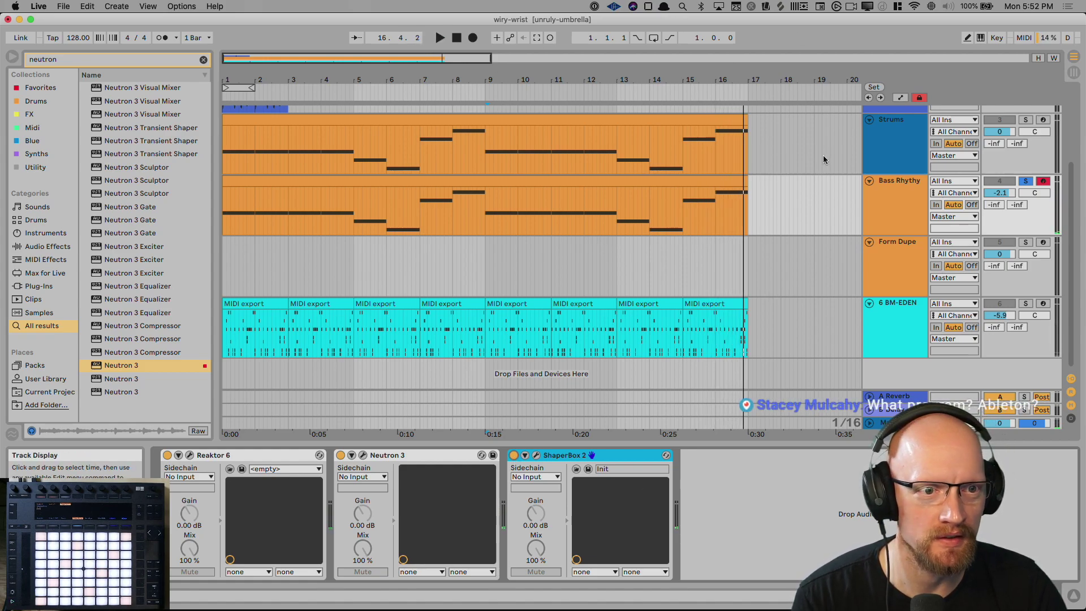
# Play the soloed bass from the start, unsolo Bass Rhythy to hear all tracks together and stop playback.
pyautogui.scroll(3, 824, 155)
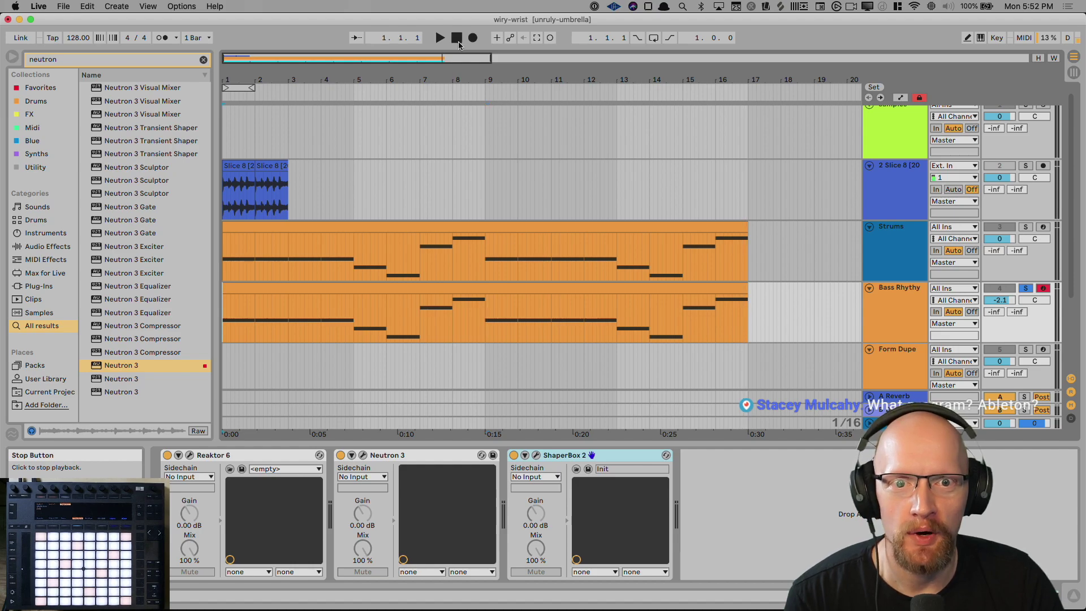
pyautogui.press('space')
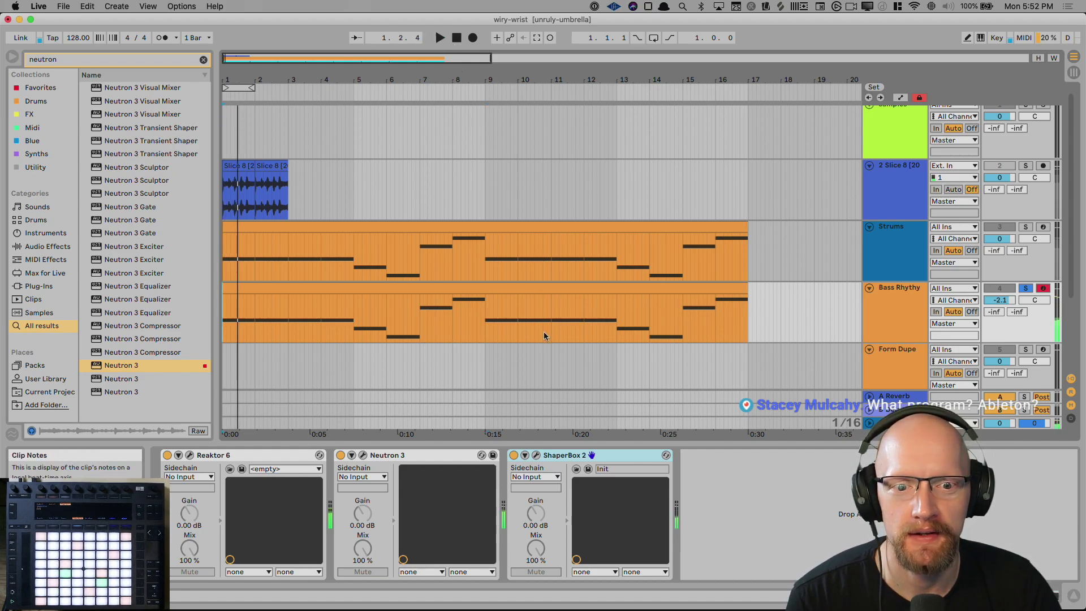
pyautogui.press('space')
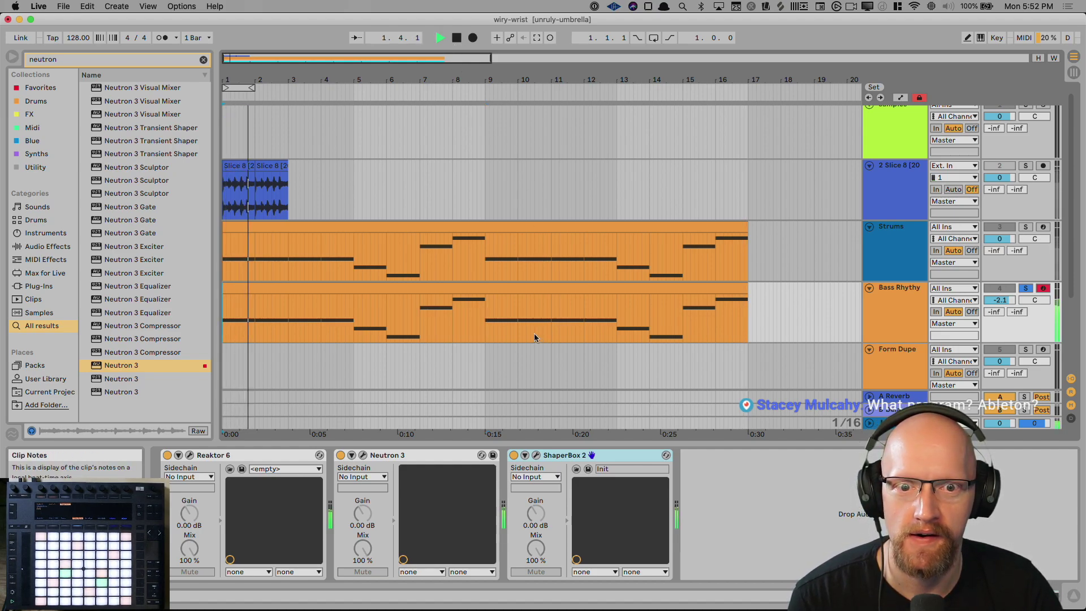
pyautogui.click(908, 246)
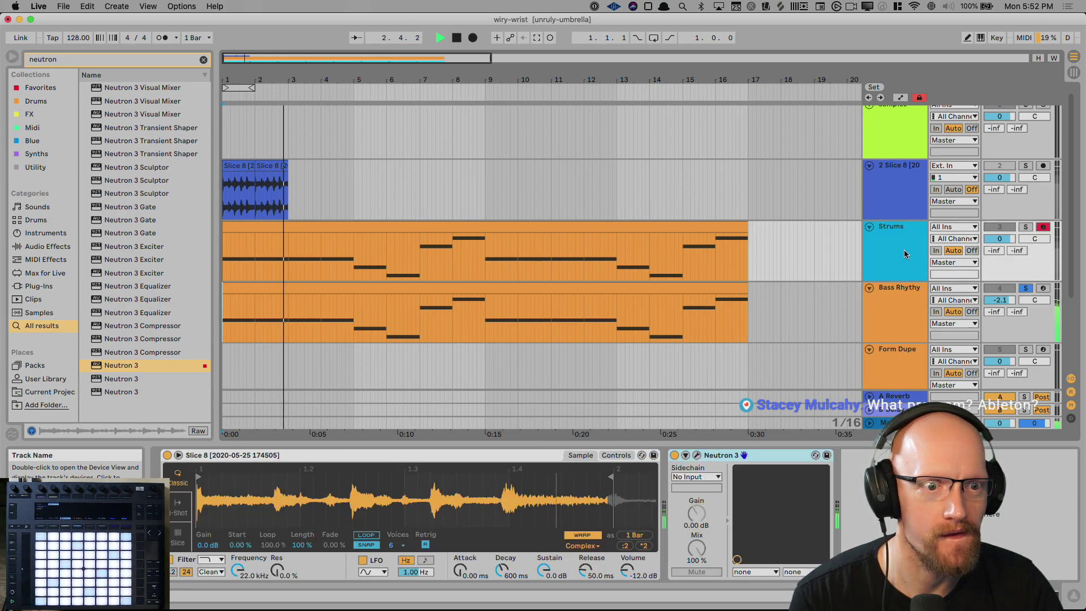
pyautogui.click(907, 310)
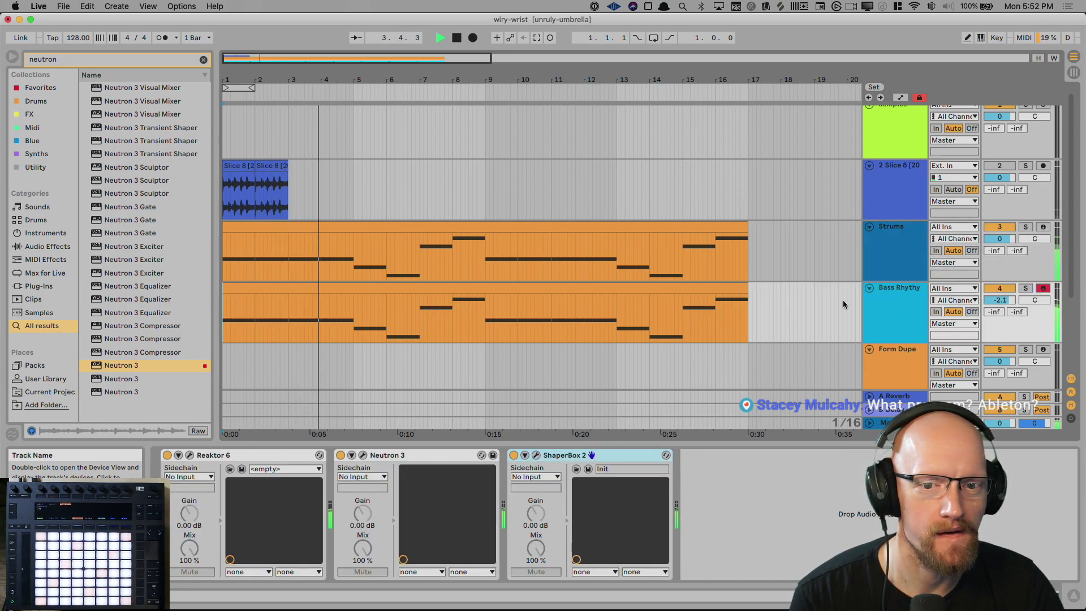
pyautogui.press('space')
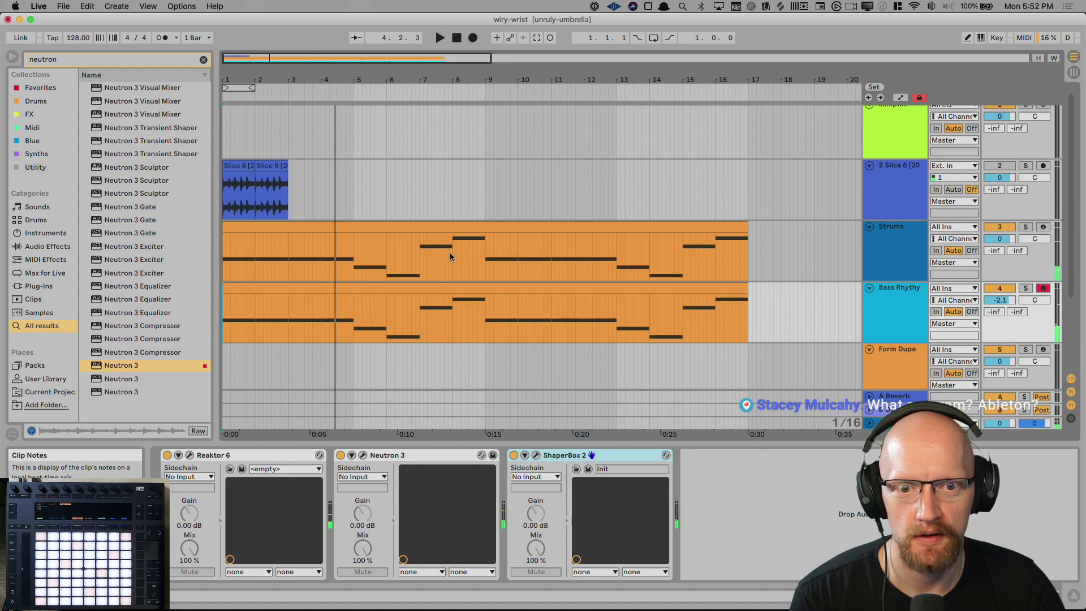
# Select the samples track and audition the Slice 11 and Slice 15 pads in its drum rack.
pyautogui.scroll(-4, 835, 283)
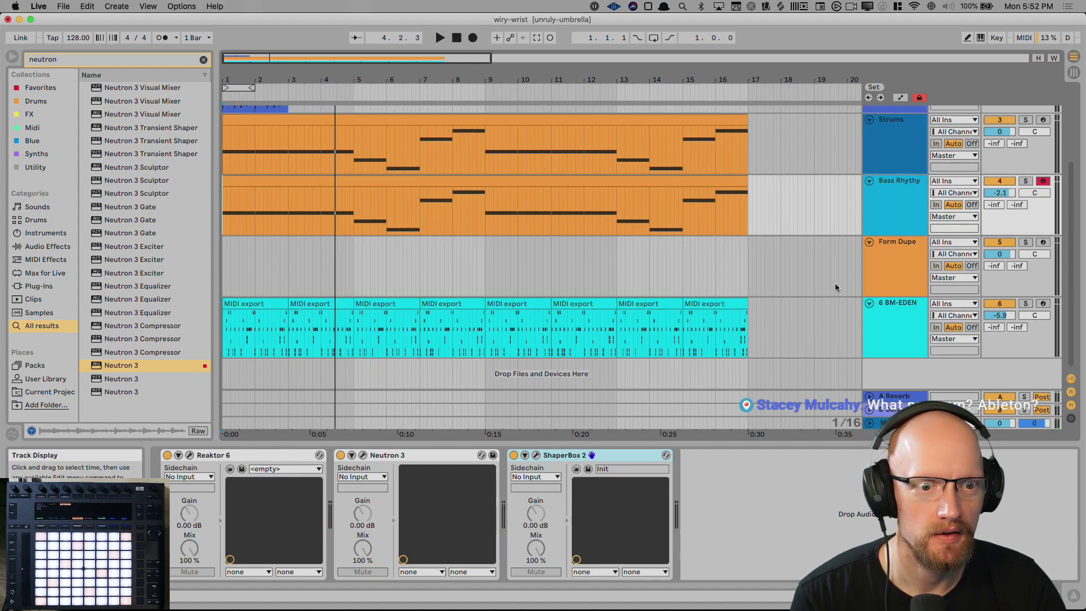
pyautogui.scroll(5, 842, 280)
pyautogui.click(892, 147)
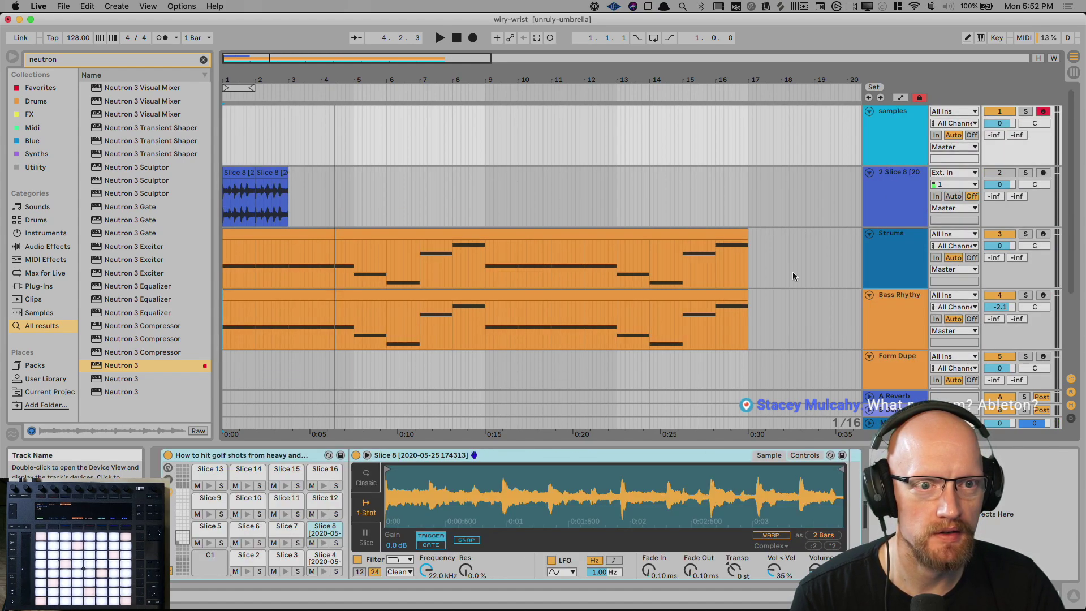
pyautogui.click(286, 515)
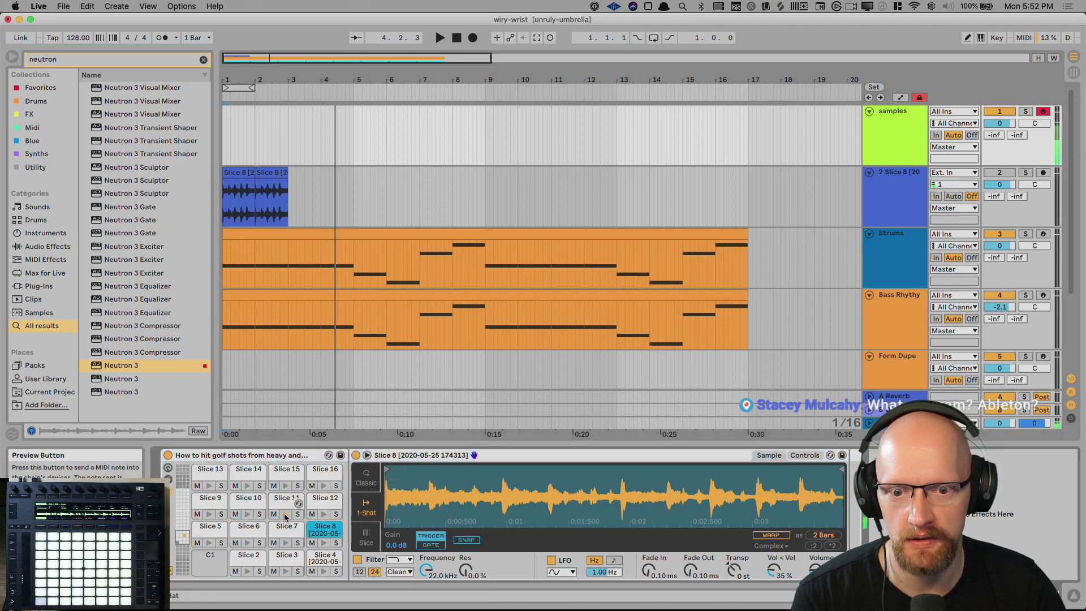
pyautogui.click(285, 485)
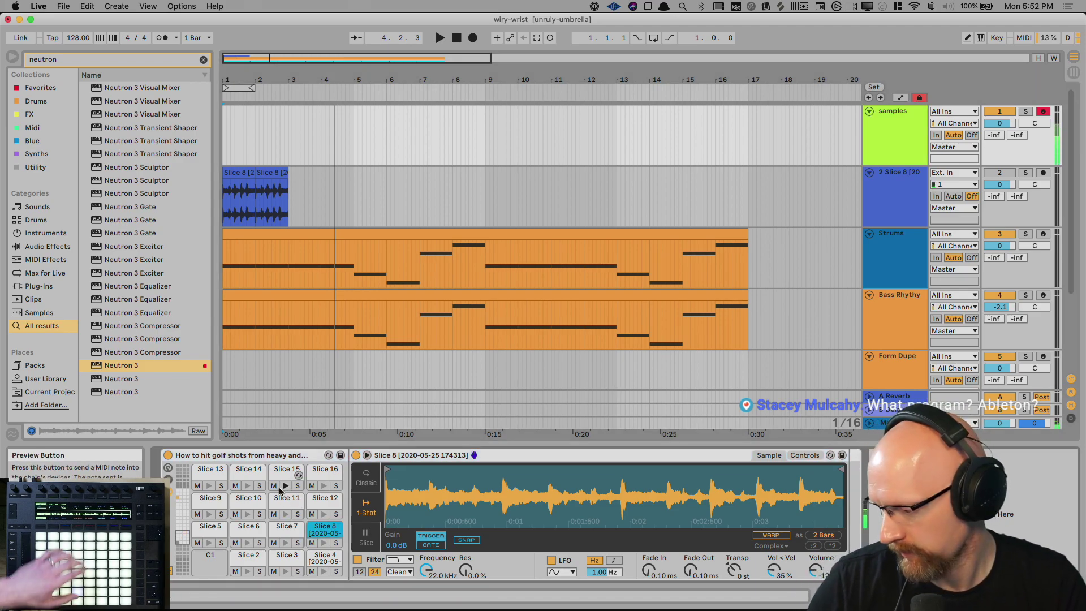
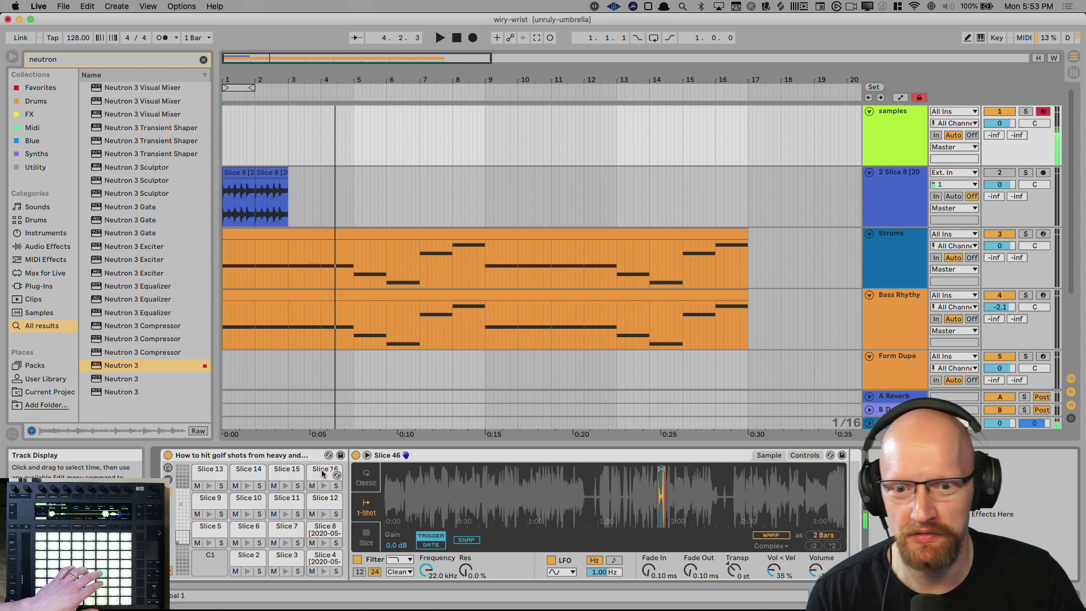
# Show the Slice 33 to 48 pads, audition Slice 46 and crop its sample to the slice.
pyautogui.click(186, 524)
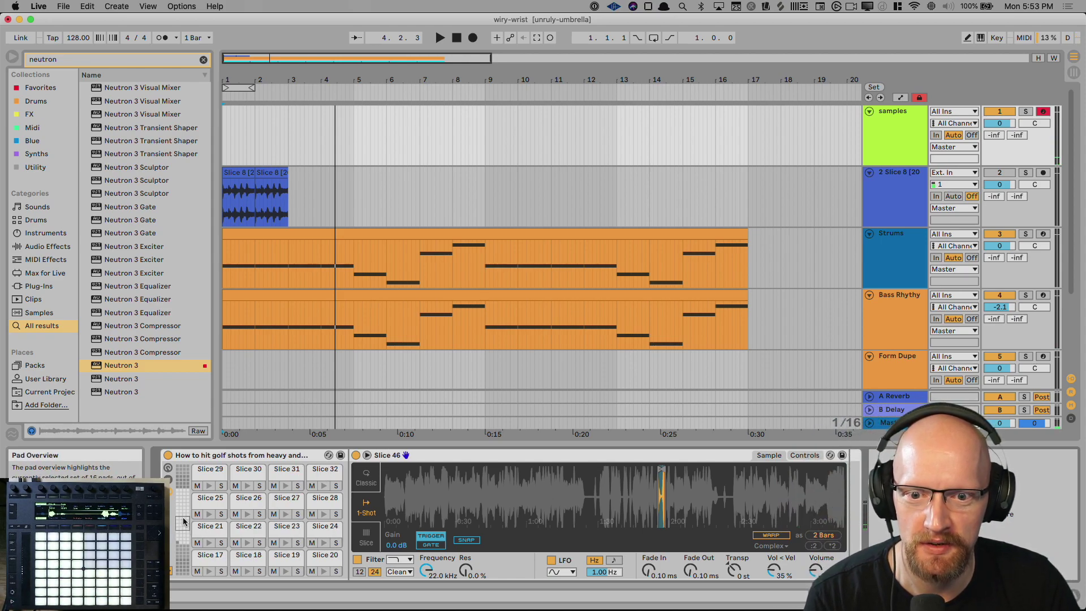
pyautogui.click(247, 487)
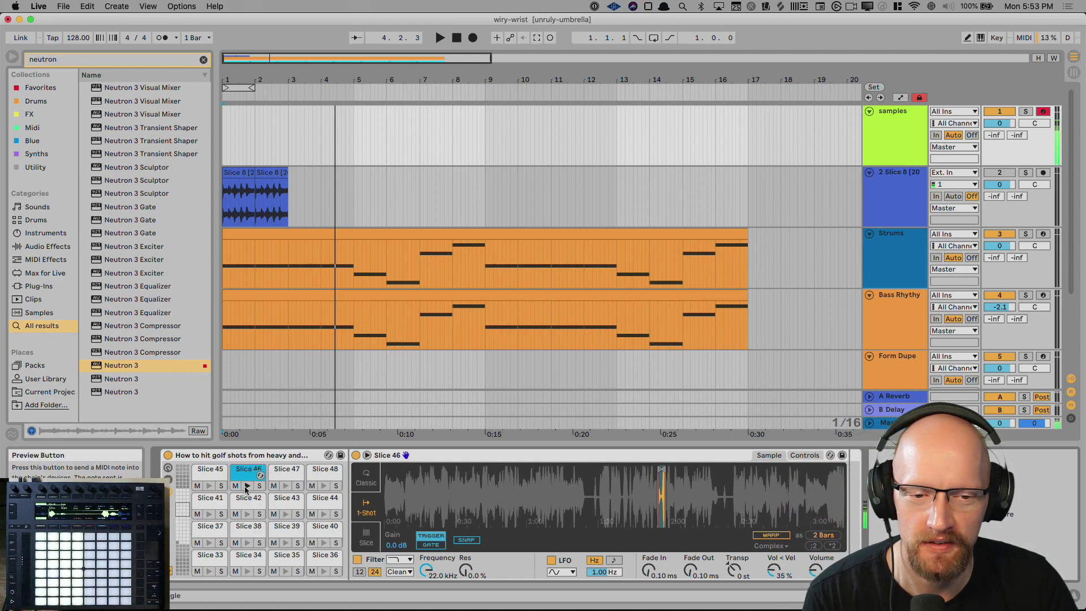
pyautogui.rightClick(667, 499)
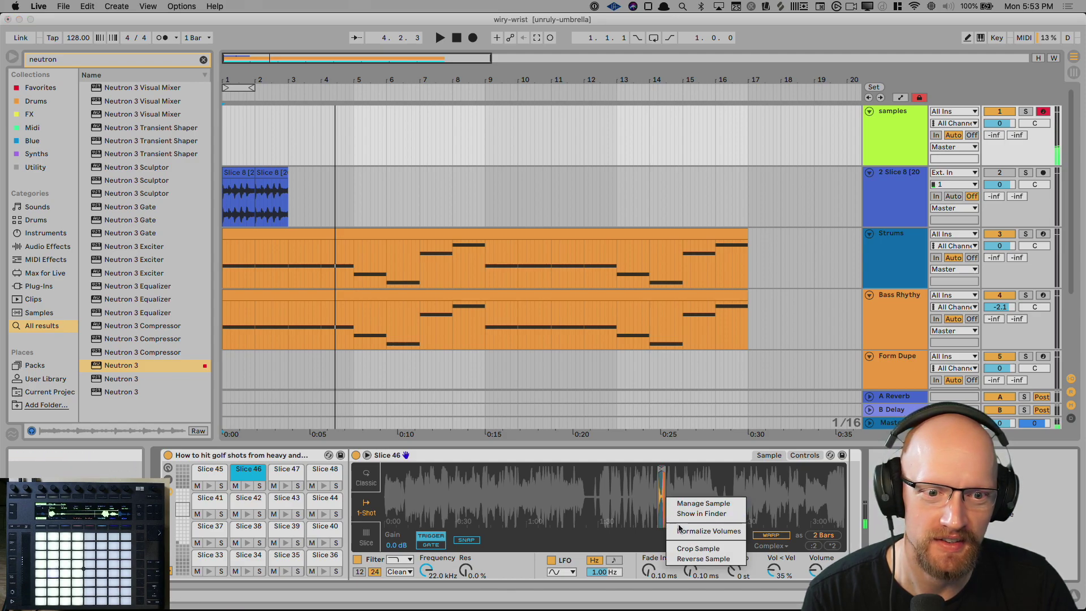
pyautogui.click(698, 548)
# Pull the end of the Slice 46 sample back to about 0.8 seconds and crop it again.
pyautogui.moveTo(842, 469); pyautogui.dragTo(503, 469)
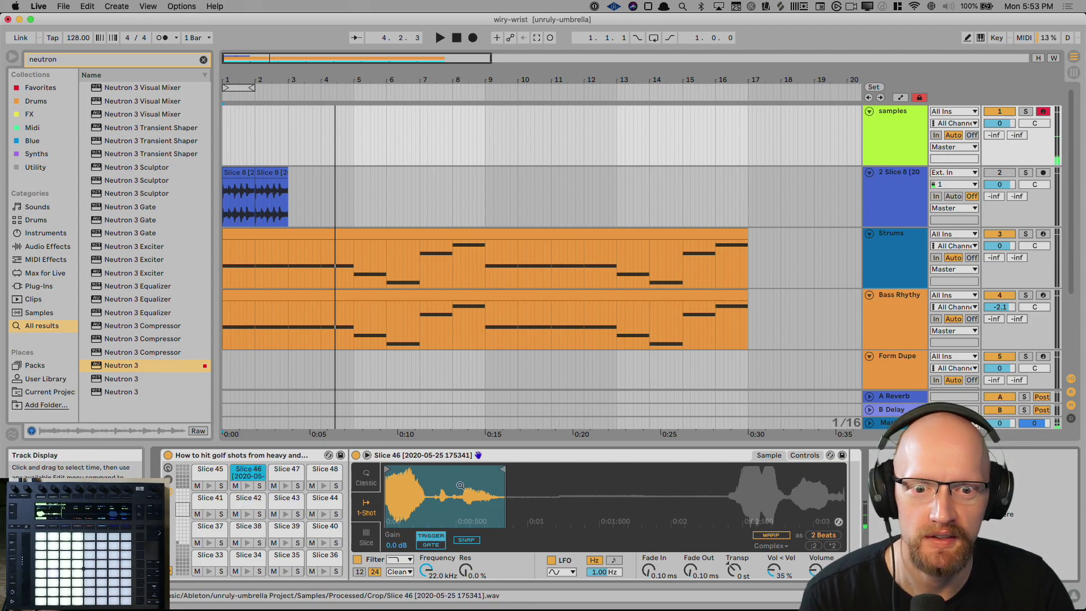
pyautogui.rightClick(434, 496)
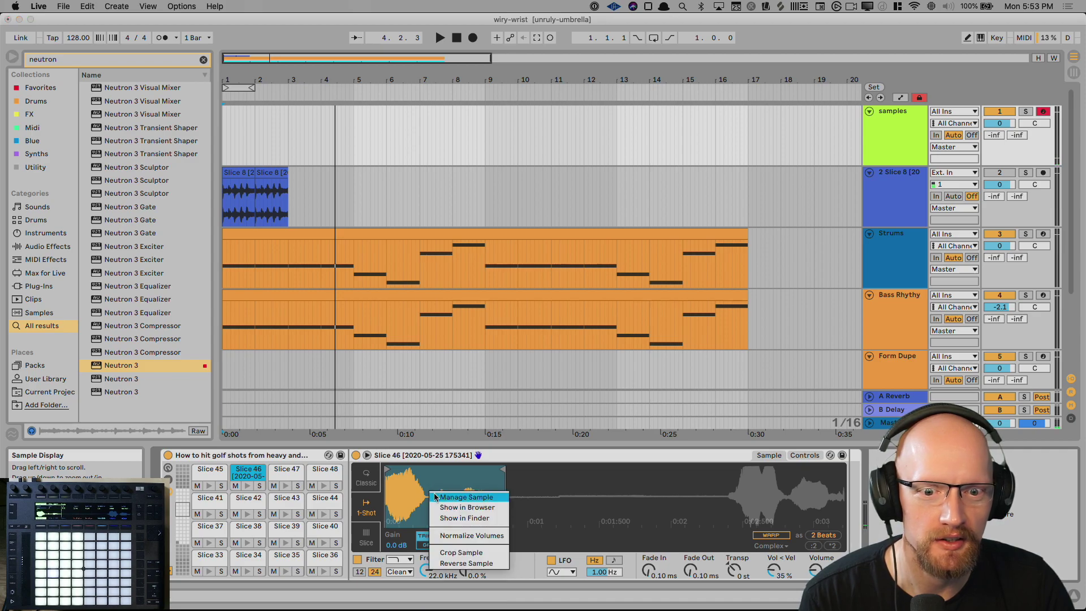
pyautogui.click(461, 552)
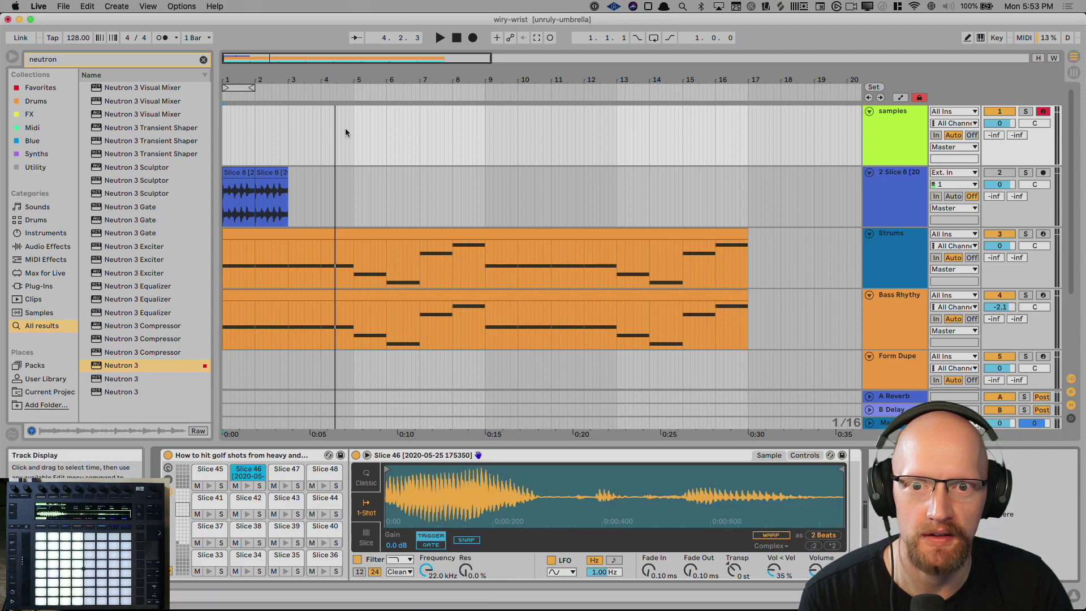